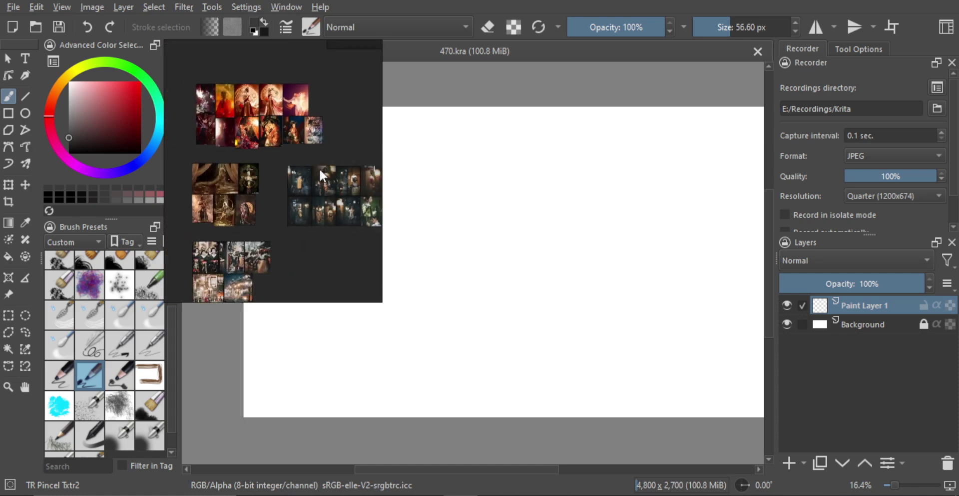
Step: Zoom the reference board in on the blue moonlit photo of the haloed woman and widen the reference window around her upper body
drag(352, 170, 237, 207)
scroll(256, 201, down, 3)
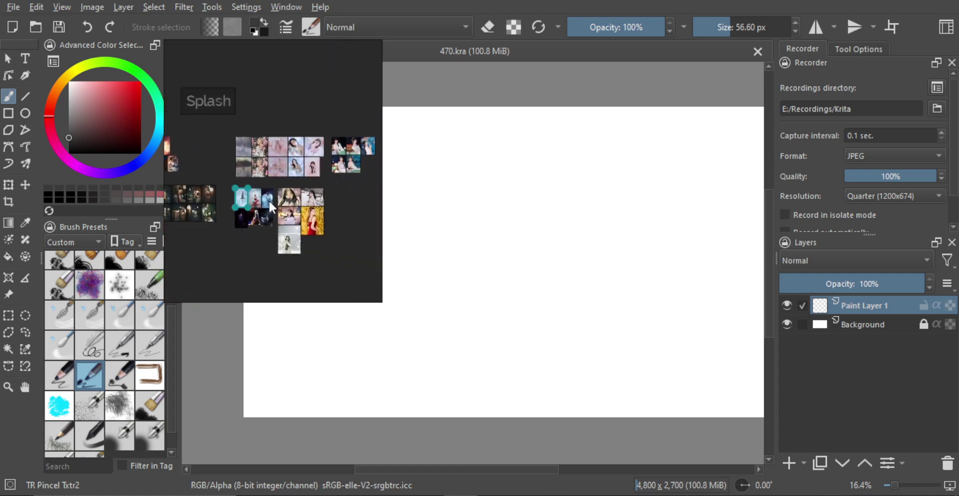
double_click(269, 199)
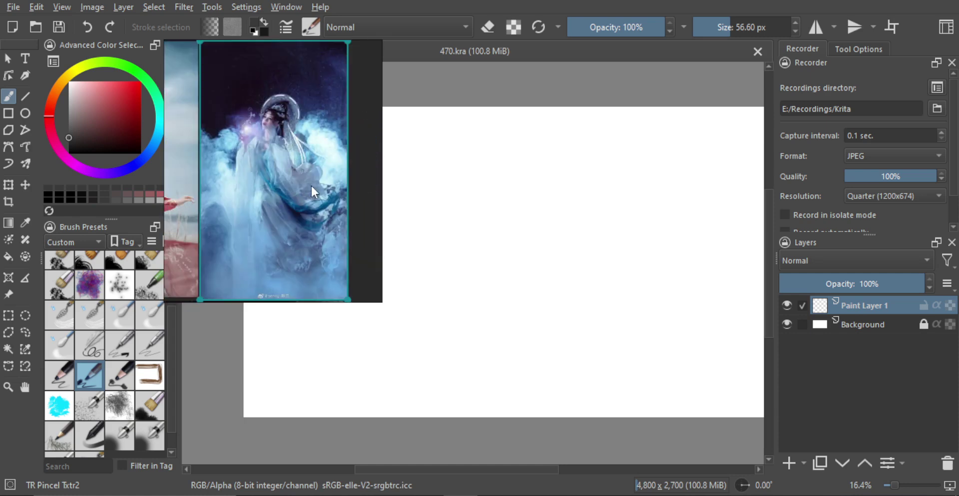
scroll(302, 177, up, 3)
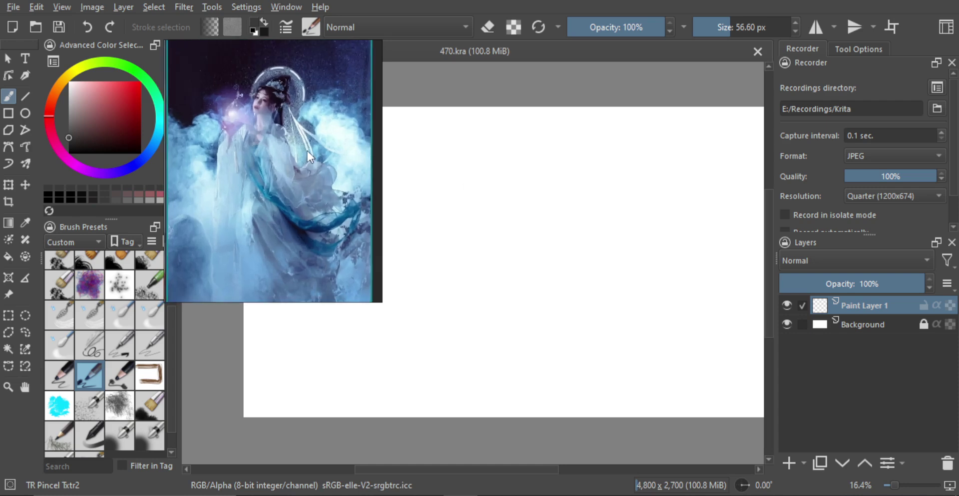
drag(303, 159, 308, 187)
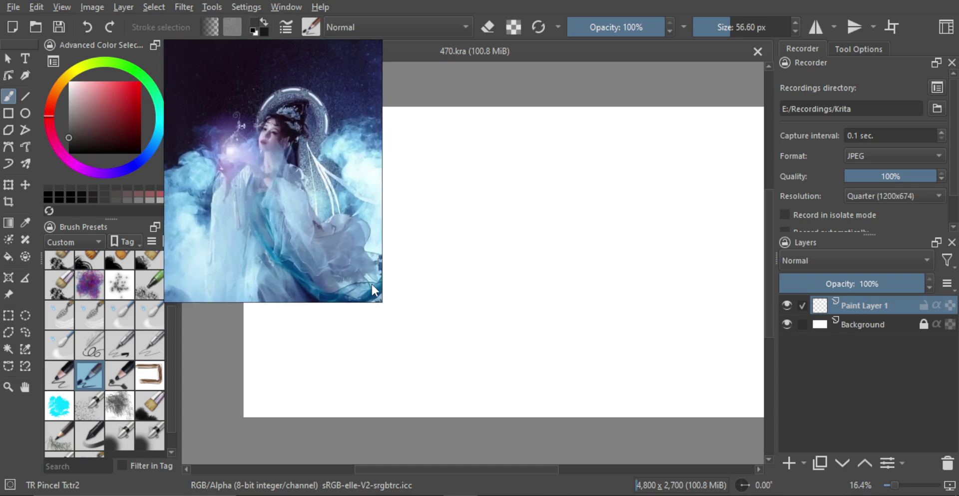
drag(380, 299, 431, 231)
drag(360, 175, 379, 146)
Step: Sketch loose overlapping circles for the figure's halo in the upper part of the canvas, right of centre
mouse_move(562, 226)
mouse_down()
mouse_move(545, 264)
mouse_move(552, 269)
mouse_up()
mouse_move(588, 225)
mouse_down()
mouse_move(561, 265)
mouse_move(561, 304)
mouse_up()
key(ctrl+z)
mouse_move(577, 253)
mouse_down()
mouse_move(606, 242)
mouse_move(589, 249)
mouse_up()
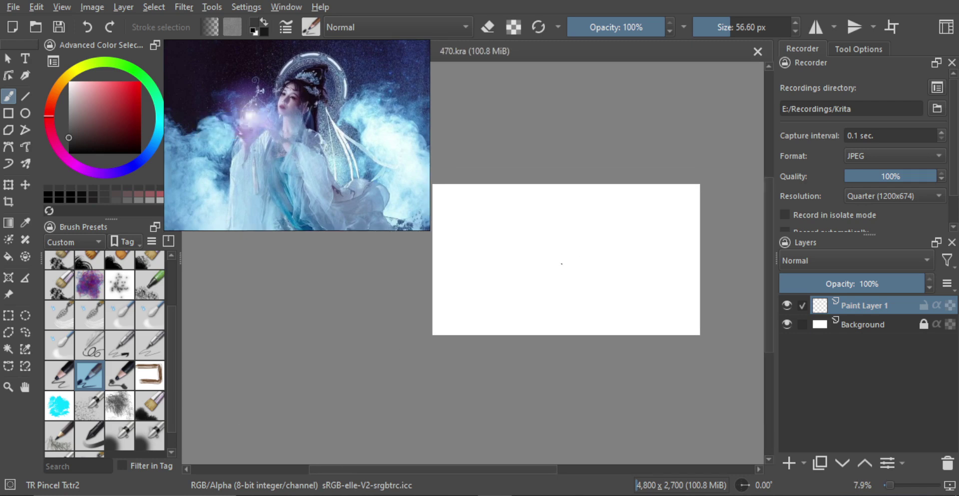
scroll(551, 231, up, 1)
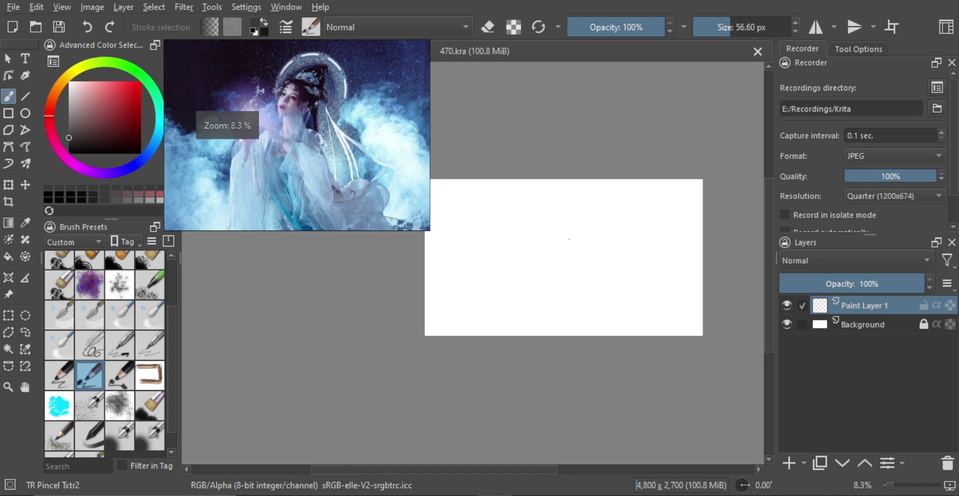
mouse_move(587, 203)
mouse_down()
mouse_move(618, 260)
mouse_move(596, 256)
mouse_up()
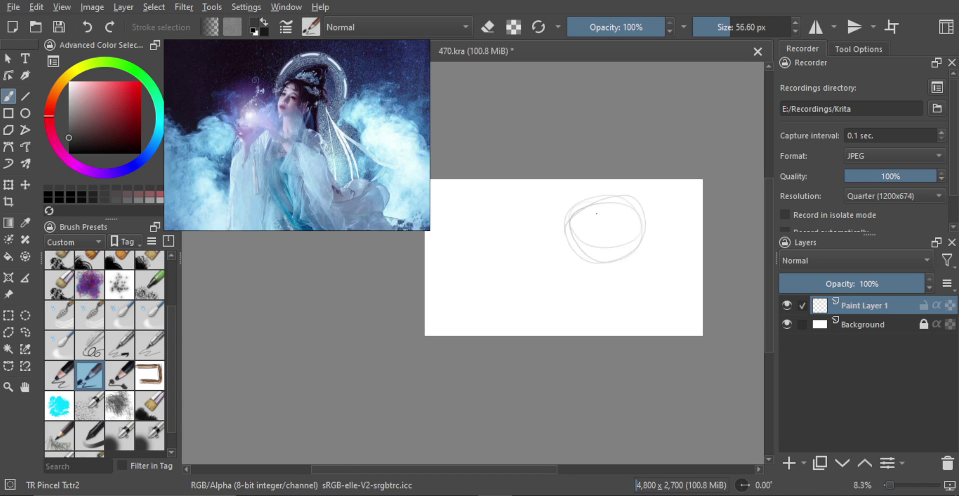
key(ctrl+z)
mouse_move(576, 202)
mouse_down()
mouse_move(628, 242)
mouse_move(619, 244)
mouse_up()
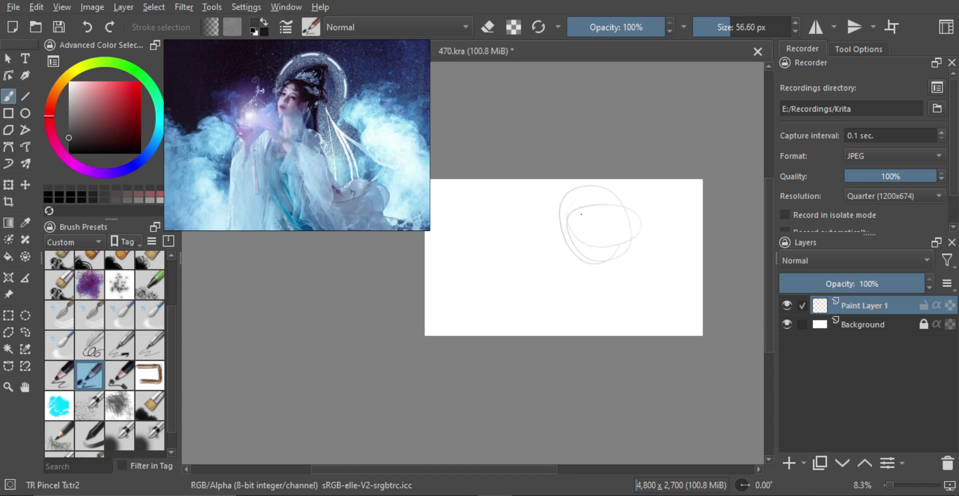
Step: Rough in the figure's tilted head, neck, torso and outstretched arms with loose ovals below the halo
drag(582, 214, 561, 249)
mouse_move(587, 212)
mouse_down()
mouse_move(582, 236)
mouse_move(568, 223)
mouse_move(568, 252)
mouse_up()
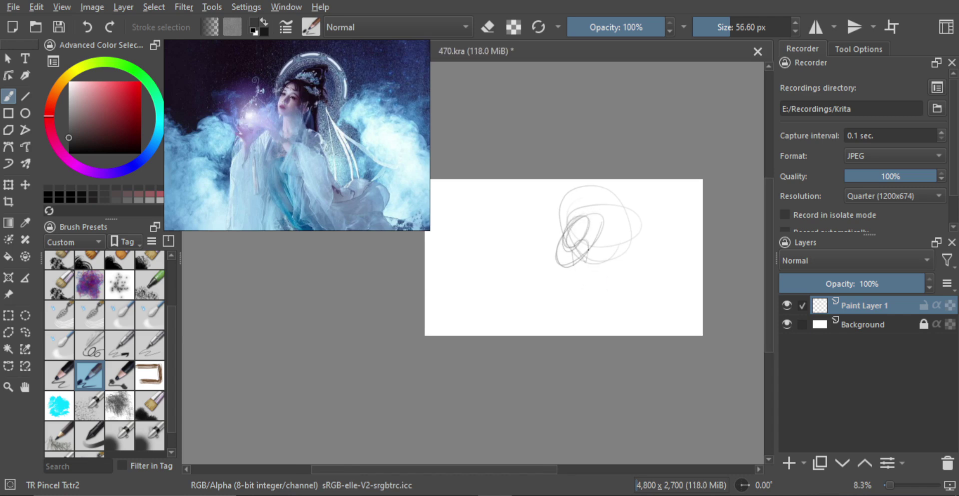
mouse_move(570, 264)
mouse_down()
mouse_move(564, 308)
mouse_move(587, 260)
mouse_move(573, 307)
mouse_up()
key(ctrl+z)
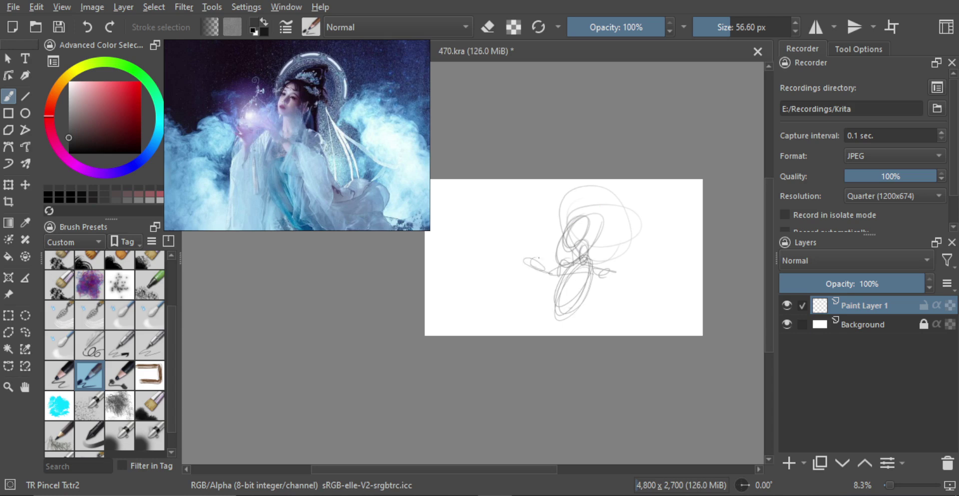
drag(524, 281, 522, 279)
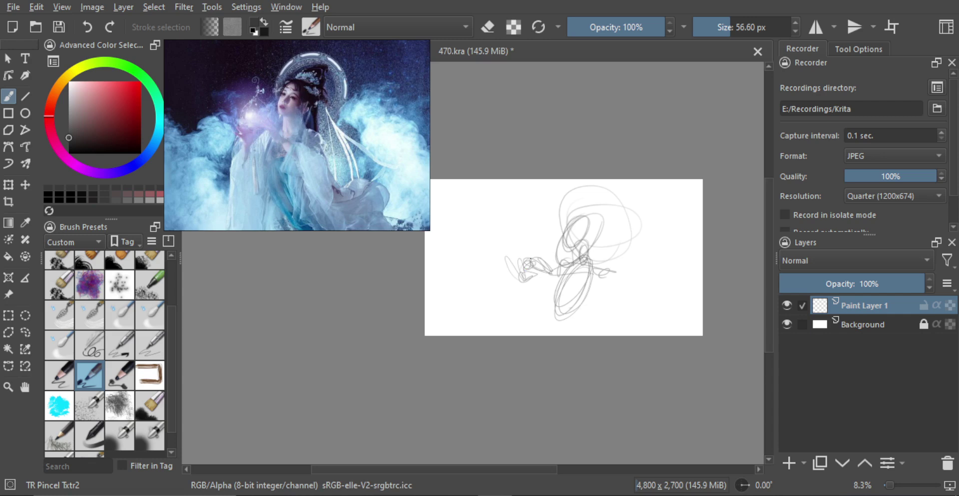
Step: Sketch the raised hand with a small floating ornament above it, plus the long hanging folds of the sleeves
mouse_move(520, 258)
mouse_down()
mouse_move(541, 241)
mouse_move(527, 202)
mouse_up()
mouse_move(509, 280)
mouse_down()
mouse_move(523, 265)
mouse_move(583, 304)
mouse_up()
mouse_move(563, 264)
mouse_down()
mouse_move(546, 335)
mouse_move(553, 335)
mouse_up()
drag(558, 295, 563, 335)
mouse_move(595, 286)
mouse_down()
mouse_move(592, 326)
mouse_move(573, 333)
mouse_up()
key(ctrl+z)
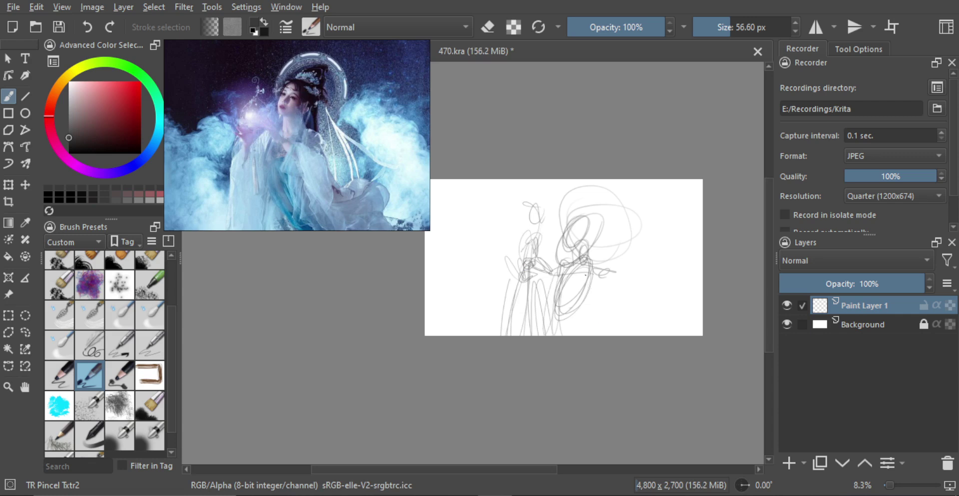
Step: Sketch the robe's lower folds and the sleeve draping outward on the figure's right-hand side of the canvas
mouse_move(573, 274)
mouse_down()
mouse_move(597, 294)
mouse_move(614, 335)
mouse_up()
mouse_move(599, 335)
mouse_down()
mouse_move(578, 295)
mouse_move(574, 328)
mouse_up()
drag(575, 290, 567, 323)
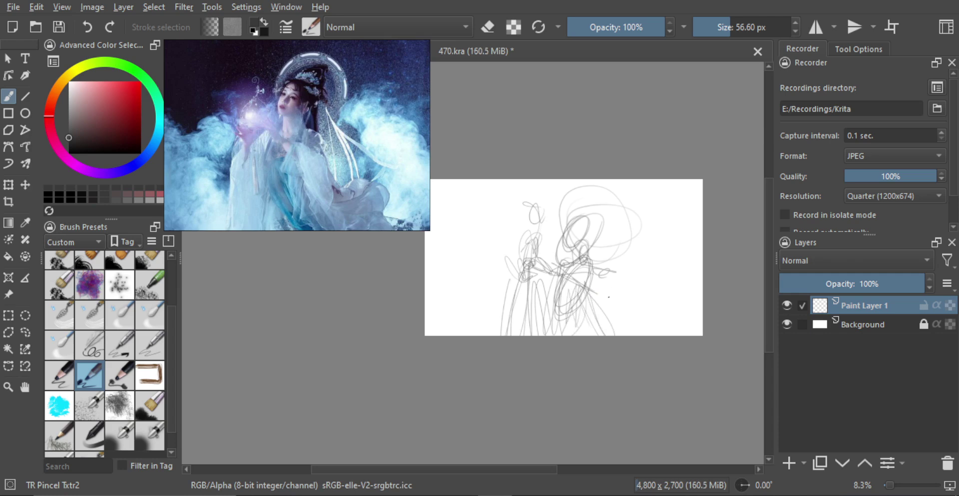
drag(594, 293, 622, 327)
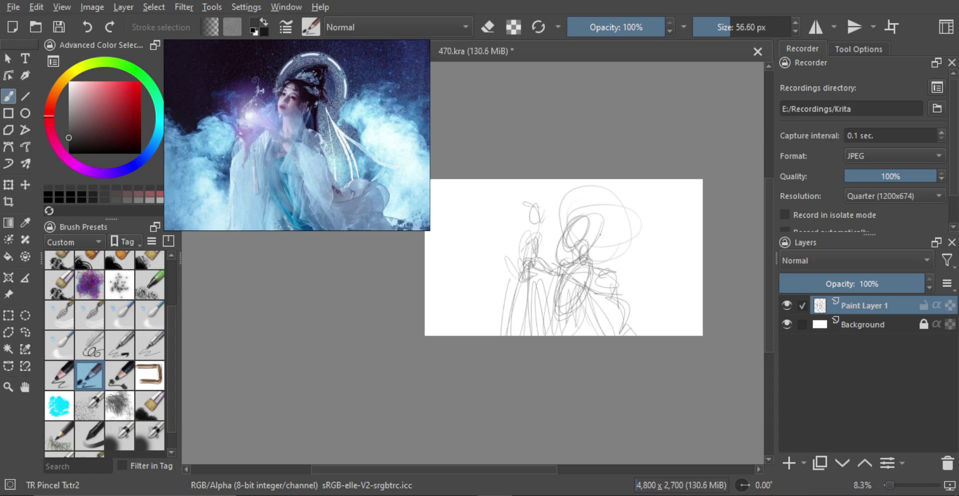
Step: Rough in the hair and headdress and add long ribbon loops flowing down behind the figure's back
mouse_move(580, 246)
mouse_down()
mouse_move(588, 221)
mouse_move(586, 239)
mouse_move(582, 220)
mouse_move(602, 213)
mouse_move(603, 236)
mouse_move(593, 204)
mouse_move(611, 197)
mouse_move(642, 327)
mouse_up()
key(ctrl+z)
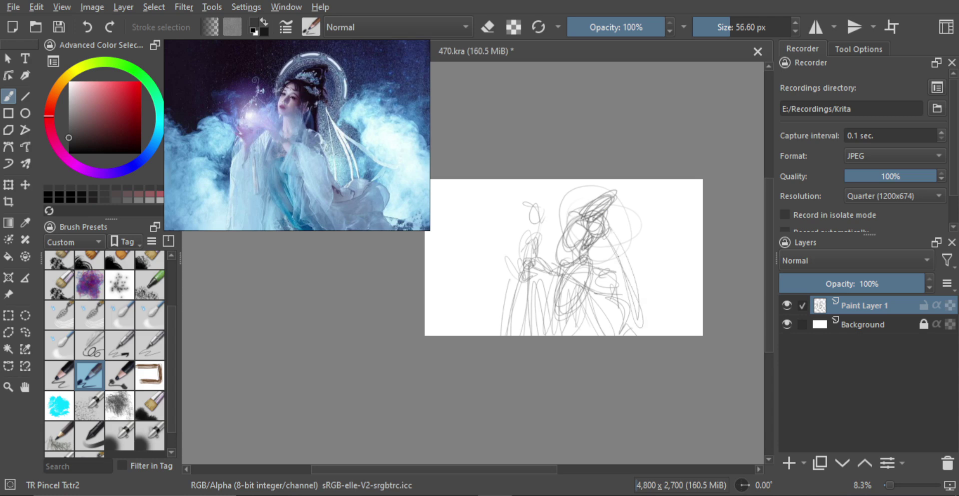
mouse_move(614, 240)
mouse_down()
mouse_move(642, 327)
mouse_move(628, 272)
mouse_move(660, 322)
mouse_move(615, 242)
mouse_move(649, 288)
mouse_up()
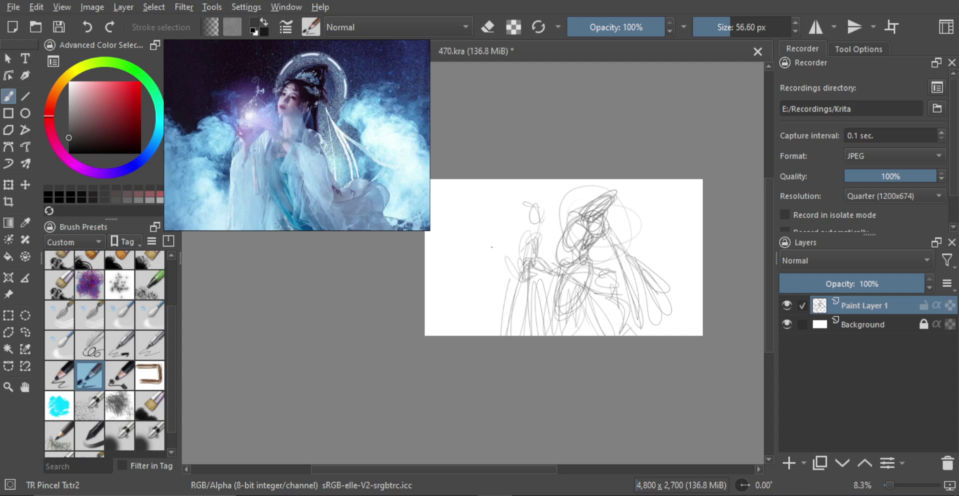
drag(466, 280, 478, 284)
Step: Shade the dark sky across the upper half of the canvas in vertical strokes with the TR Bristle Pen Ratio brush at about 591 px
scroll(534, 239, down, 1)
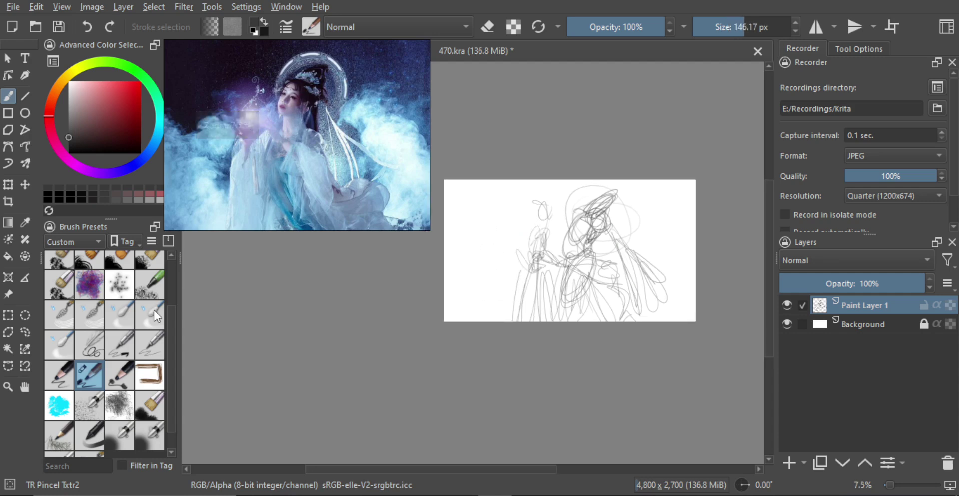
scroll(168, 320, up, 3)
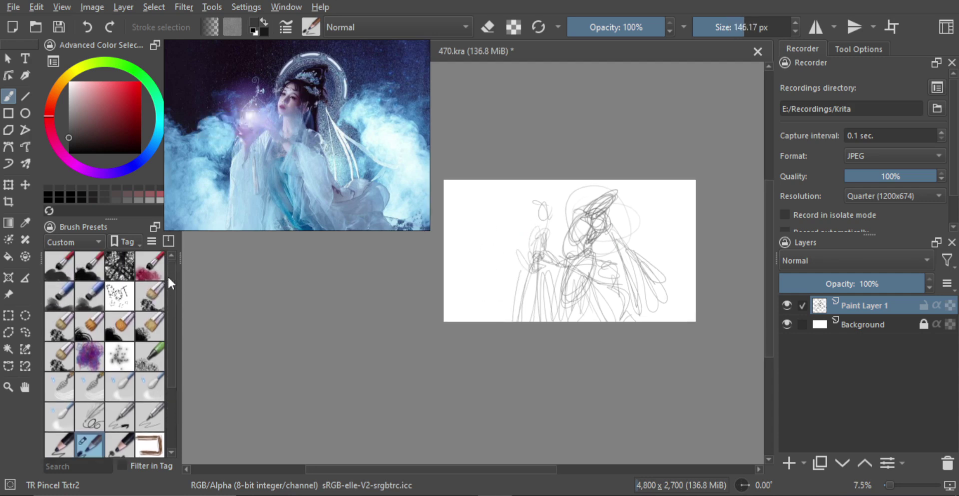
click(89, 296)
mouse_move(483, 207)
mouse_down()
mouse_move(457, 270)
mouse_move(444, 184)
mouse_move(504, 212)
mouse_move(500, 228)
mouse_move(518, 223)
mouse_move(444, 240)
mouse_up()
mouse_move(454, 204)
mouse_down()
mouse_move(447, 236)
mouse_move(453, 194)
mouse_move(491, 198)
mouse_move(503, 247)
mouse_move(494, 225)
mouse_up()
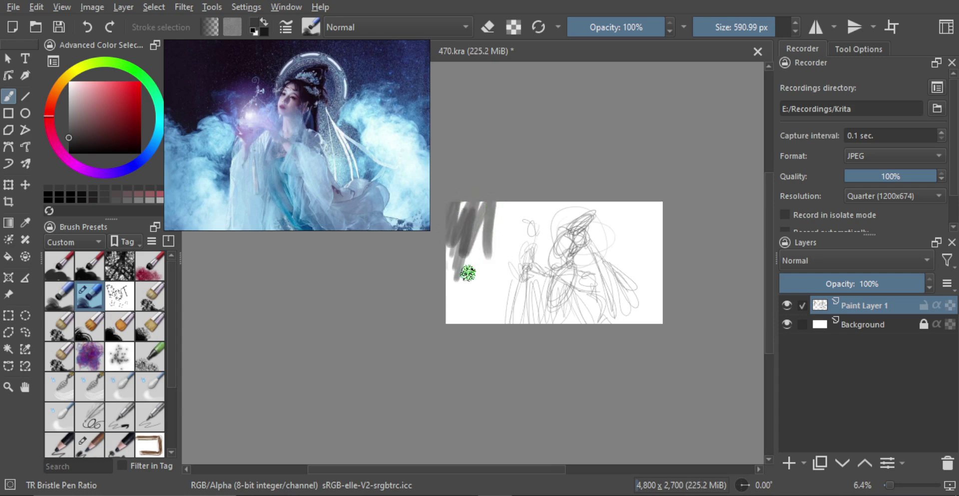
mouse_move(468, 273)
mouse_down()
mouse_move(498, 226)
mouse_move(508, 245)
mouse_move(549, 232)
mouse_move(544, 186)
mouse_move(552, 212)
mouse_move(603, 202)
mouse_move(591, 209)
mouse_move(609, 254)
mouse_move(617, 229)
mouse_move(607, 208)
mouse_move(623, 203)
mouse_move(648, 226)
mouse_move(656, 253)
mouse_up()
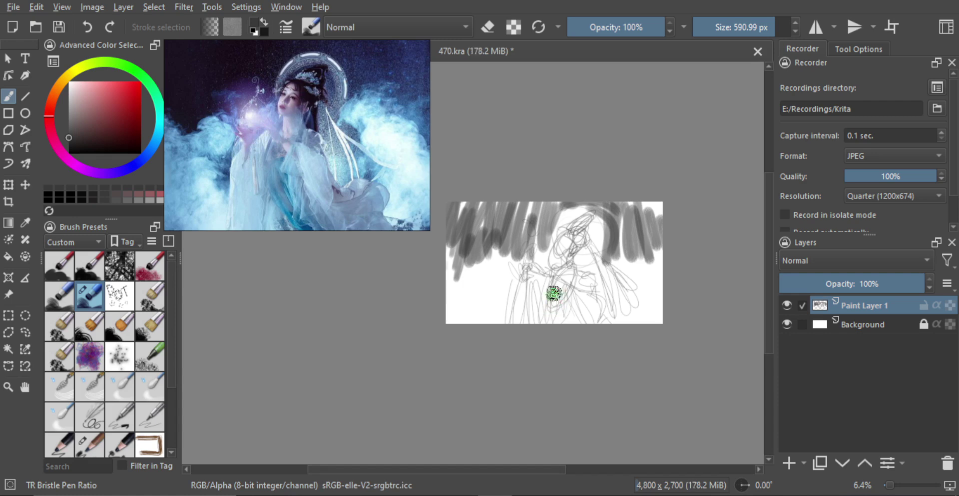
Step: Block in grey tone over the figure's hair, the area behind the neck and the middle of the robe
mouse_move(554, 293)
mouse_down()
mouse_move(560, 310)
mouse_move(581, 320)
mouse_up()
mouse_move(575, 231)
mouse_down()
mouse_move(566, 229)
mouse_move(575, 250)
mouse_move(586, 222)
mouse_move(579, 231)
mouse_up()
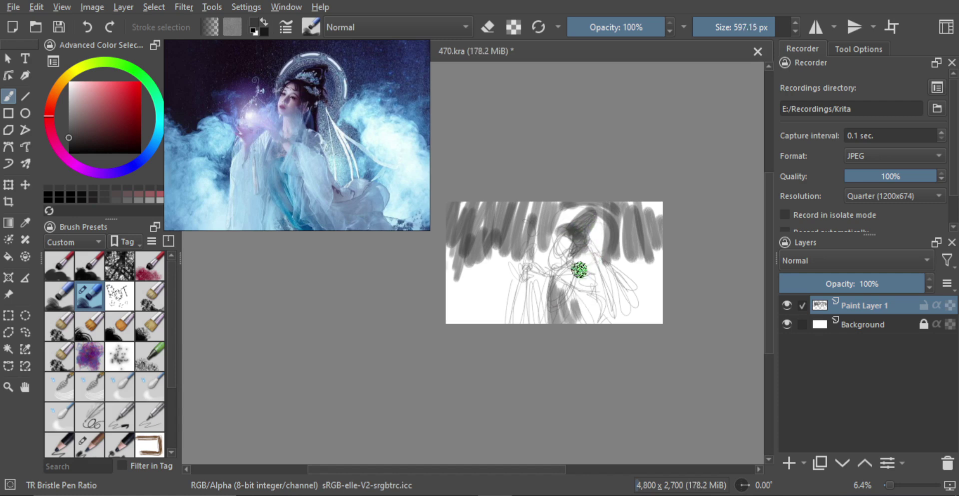
drag(582, 262, 579, 248)
drag(598, 308, 620, 263)
drag(560, 297, 571, 326)
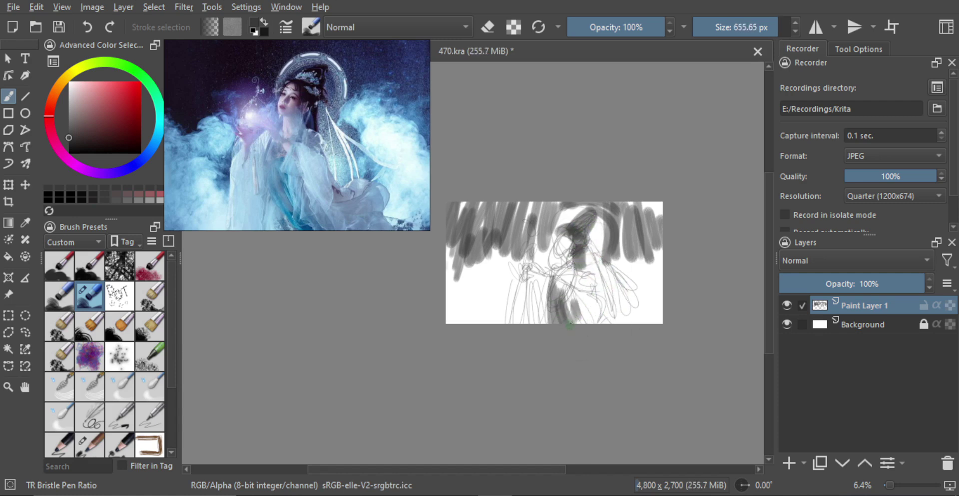
Step: Extend the sky shading downward on both sides with a brush of about 736 px and erase soft cloud shapes into its lower edge
key(bracketright)
mouse_move(456, 252)
mouse_down()
mouse_move(462, 278)
mouse_move(507, 248)
mouse_move(545, 268)
mouse_up()
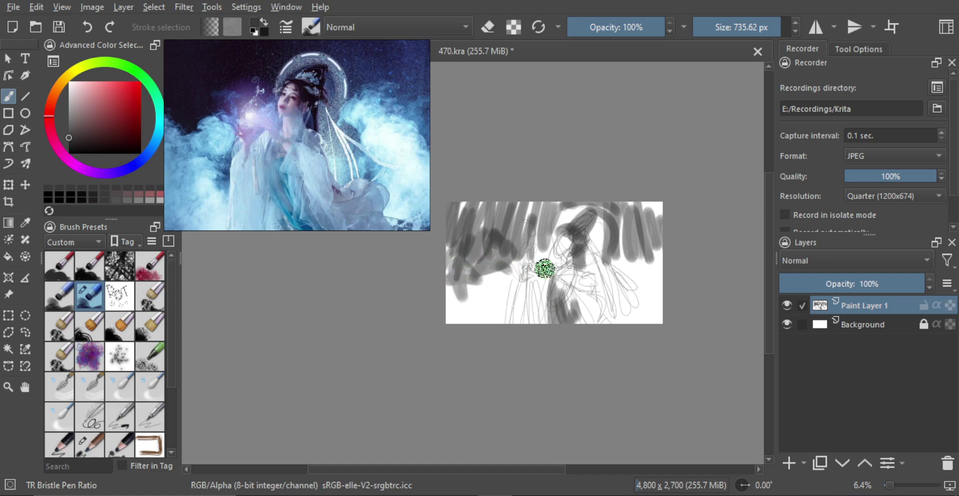
mouse_move(614, 257)
mouse_down()
mouse_move(625, 274)
mouse_move(662, 230)
mouse_move(647, 269)
mouse_up()
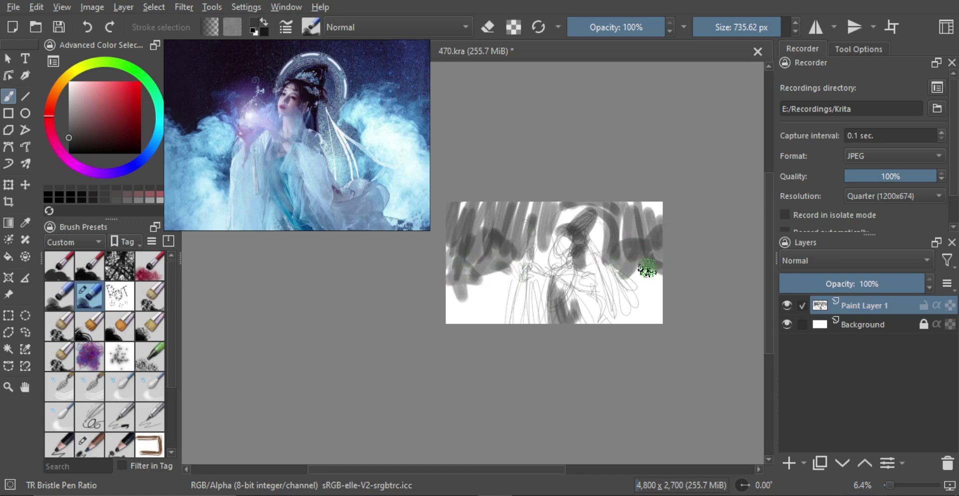
key(e)
mouse_move(487, 277)
mouse_down()
mouse_move(450, 270)
mouse_move(463, 294)
mouse_move(452, 288)
mouse_move(455, 257)
mouse_move(474, 291)
mouse_move(475, 283)
mouse_move(464, 286)
mouse_move(490, 243)
mouse_move(500, 265)
mouse_move(496, 255)
mouse_move(506, 252)
mouse_move(613, 254)
mouse_move(629, 273)
mouse_move(633, 261)
mouse_move(640, 266)
mouse_move(666, 247)
mouse_move(660, 292)
mouse_move(666, 270)
mouse_move(644, 283)
mouse_move(575, 230)
mouse_move(647, 256)
mouse_move(638, 267)
mouse_move(658, 272)
mouse_up()
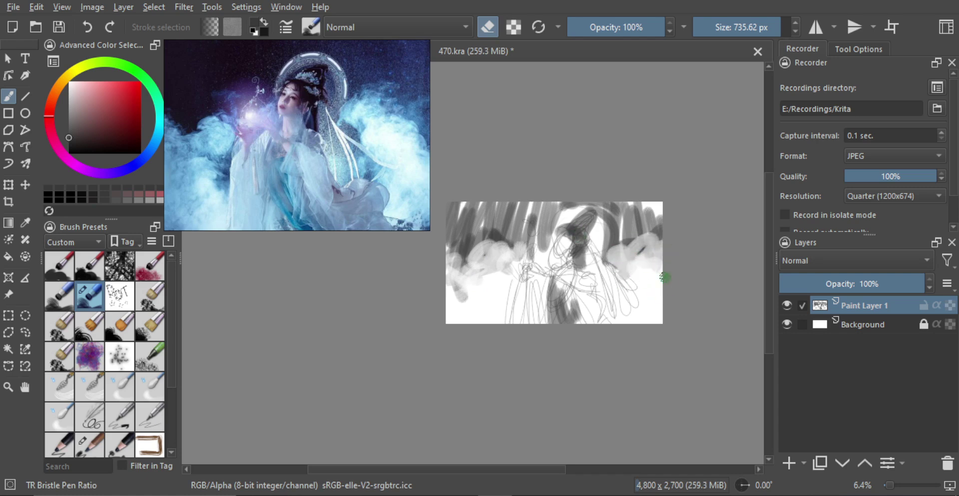
Step: Lower the opacity of Paint Layer 1 to 60% and add a new paint layer above it
click(867, 283)
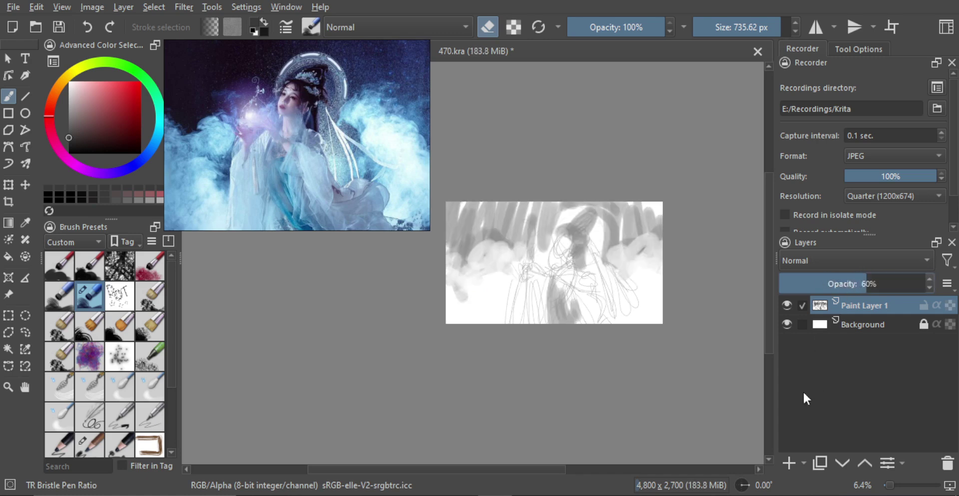
click(789, 462)
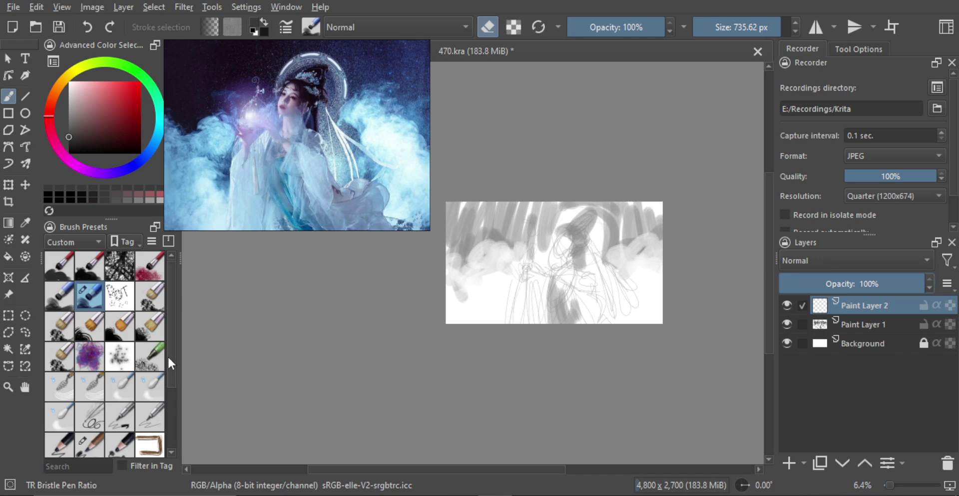
Step: Select the TR Pincel Txtr2 brush and zoom the reference photo in on the woman's face, headdress and halo
click(94, 446)
scroll(305, 110, up, 2)
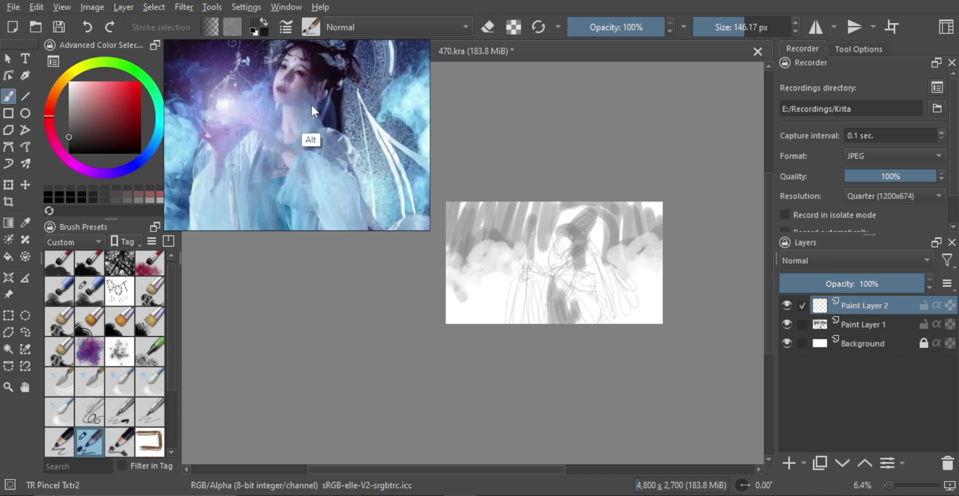
drag(311, 104, 309, 153)
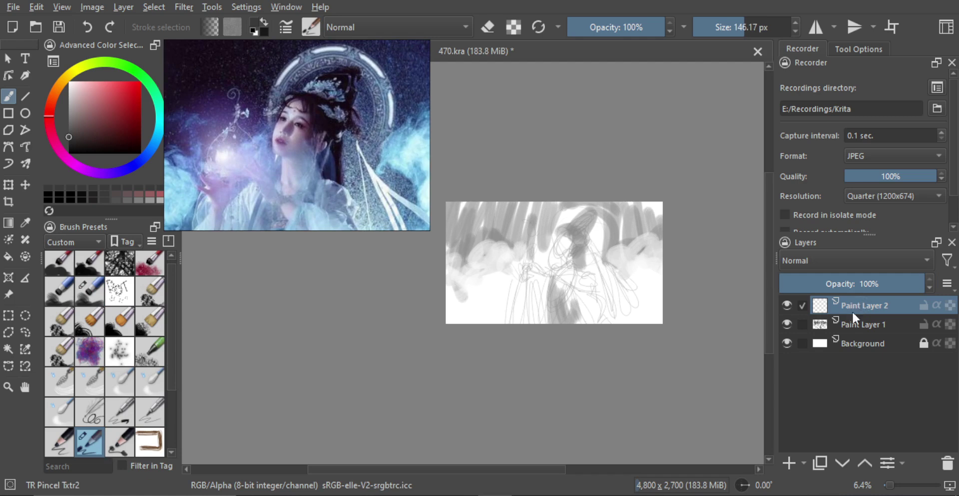
Step: Transform Paint Layer 1 by shifting the rough sketch slightly and scaling it down a little, and return to the brush
click(862, 324)
key(t)
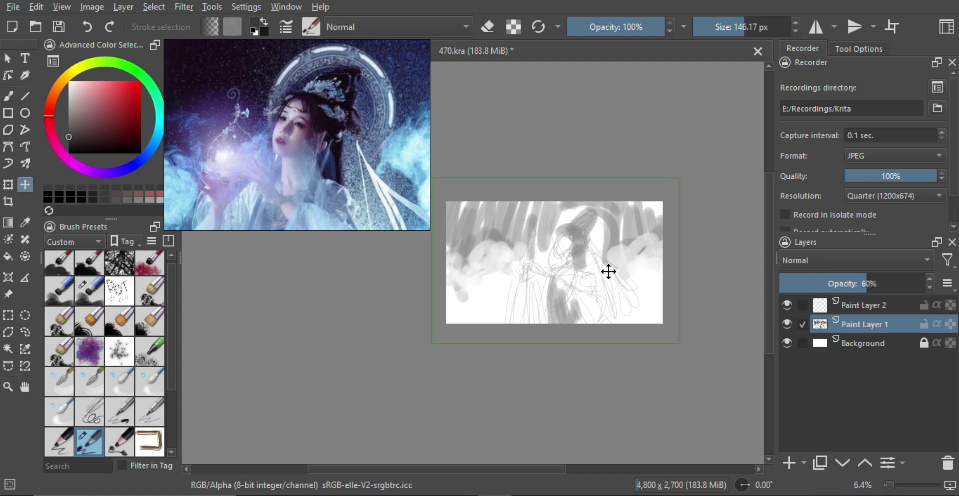
key(ctrl+t)
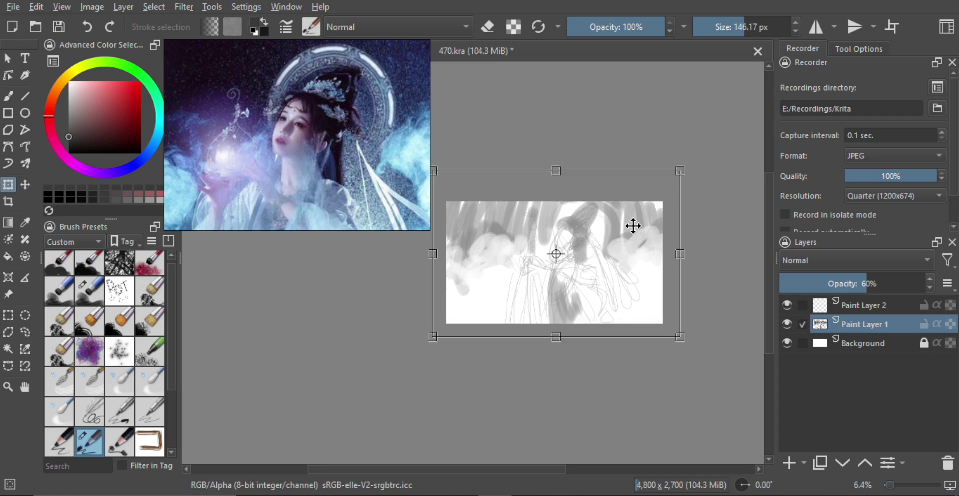
key(Return)
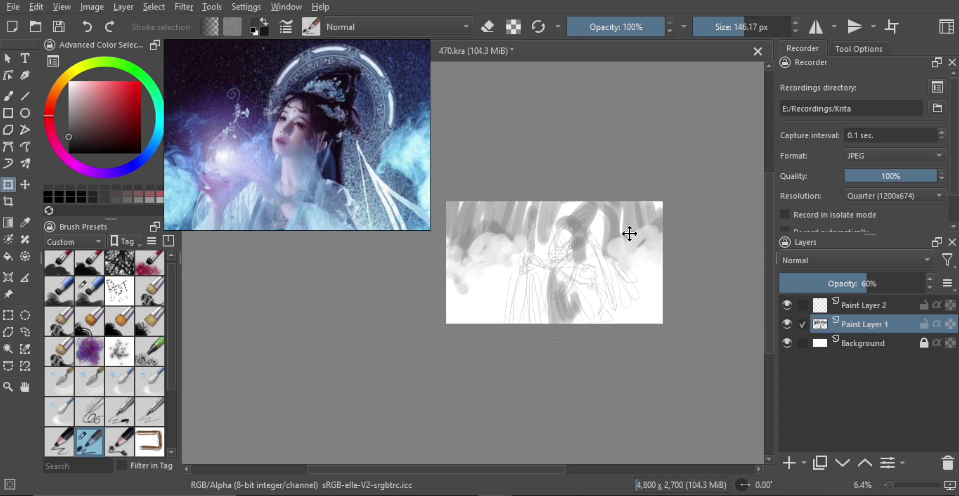
drag(630, 234, 631, 241)
drag(679, 345, 667, 331)
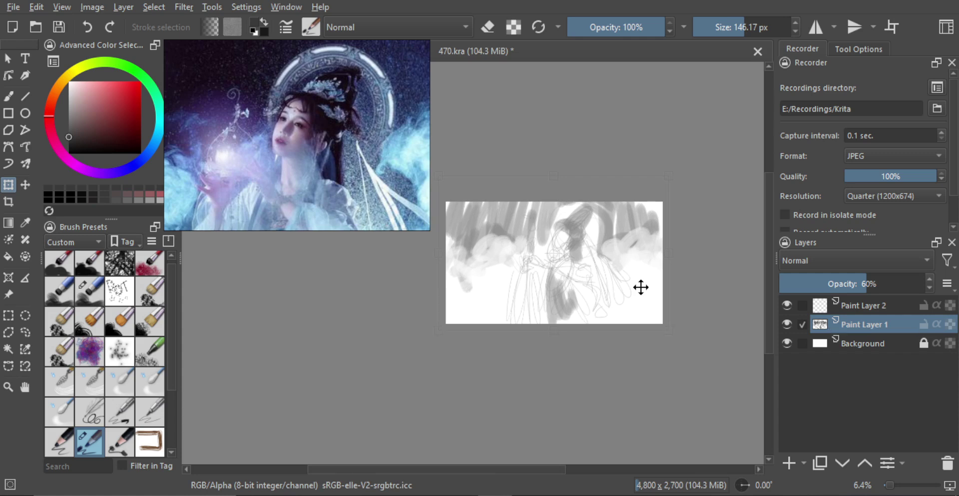
key(b)
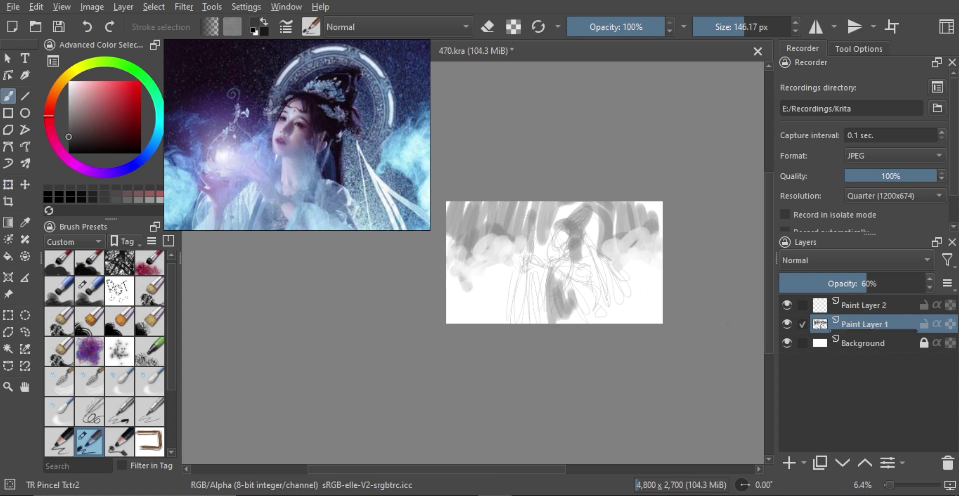
Step: Start the refined face sketch on Paint Layer 2 with a short mark for the near eye, using a brush of about 67 px
click(851, 305)
scroll(604, 232, up, 5)
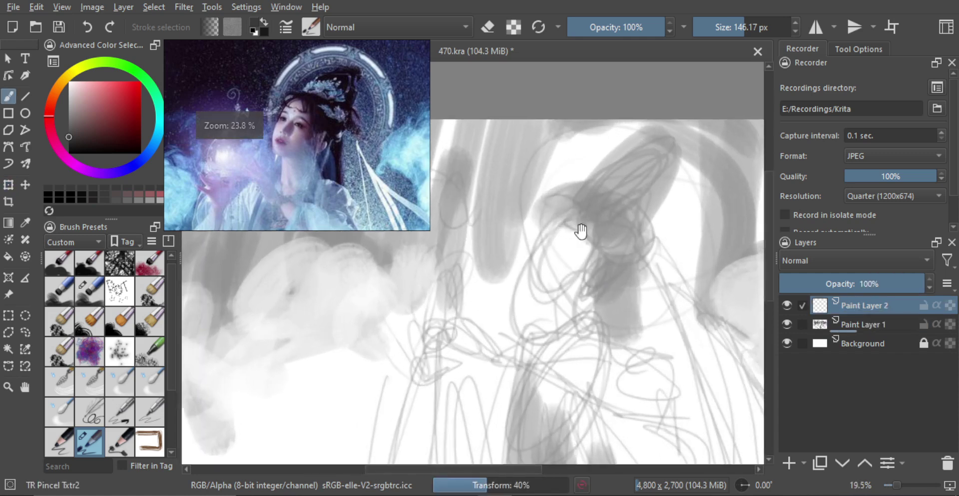
mouse_move(581, 231)
mouse_down()
mouse_move(560, 223)
mouse_move(541, 240)
mouse_move(543, 260)
mouse_move(527, 229)
mouse_up()
scroll(543, 241, up, 1)
mouse_move(525, 212)
mouse_down()
mouse_move(520, 229)
mouse_move(538, 260)
mouse_up()
key(ctrl+z)
key(ctrl+z)
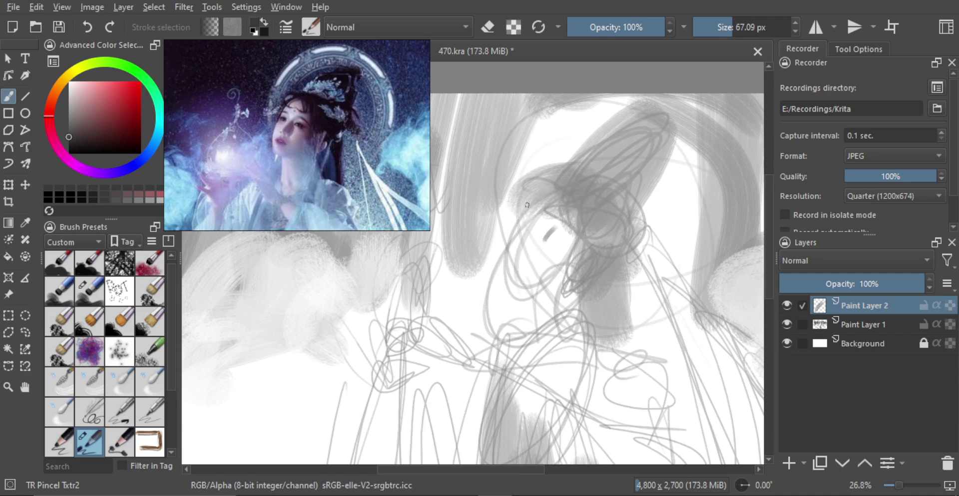
Step: Outline the far side of the woman's face and her chin and jaw with a brush of about 67 px
drag(527, 205, 509, 284)
key(ctrl+z)
key(ctrl+z)
drag(509, 284, 536, 295)
key(ctrl+z)
key(ctrl+z)
key(ctrl+z)
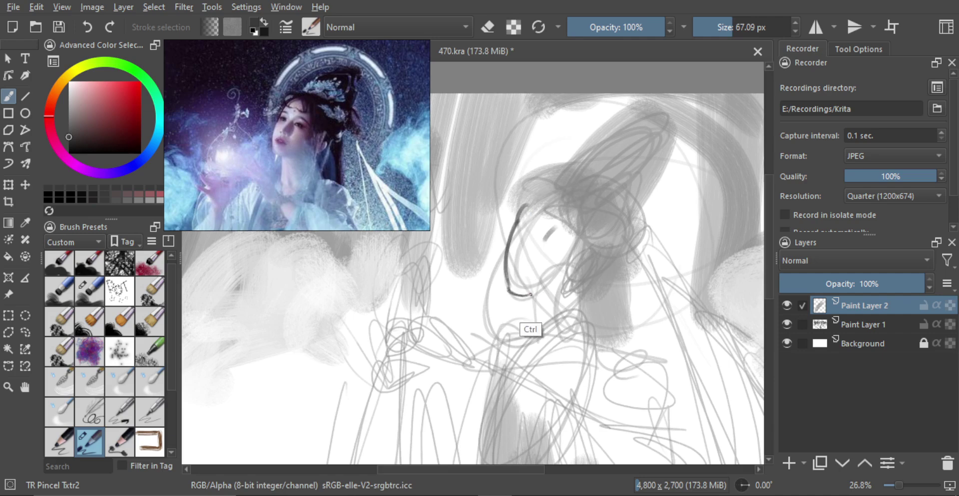
key(ctrl+z)
key(ctrl+z)
drag(508, 288, 566, 282)
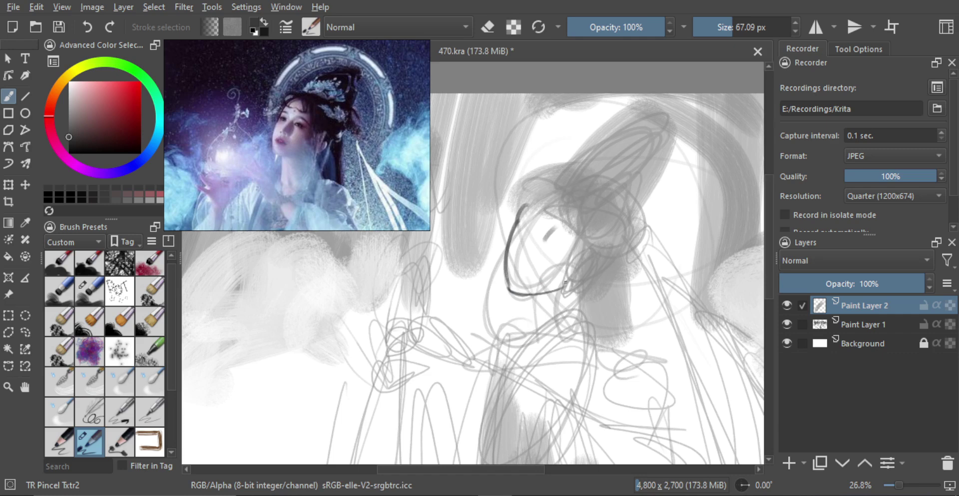
Step: Sketch the far eye and brow, the nose and first guide marks for the mouth inside the face outline
scroll(519, 220, up, 2)
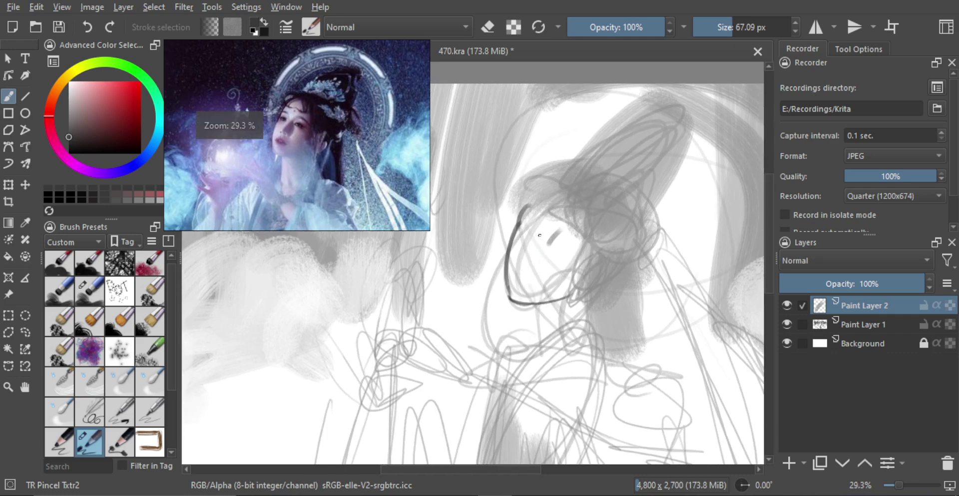
key(ctrl+z)
mouse_move(521, 222)
mouse_down()
mouse_move(531, 229)
mouse_move(531, 209)
mouse_up()
key(ctrl+z)
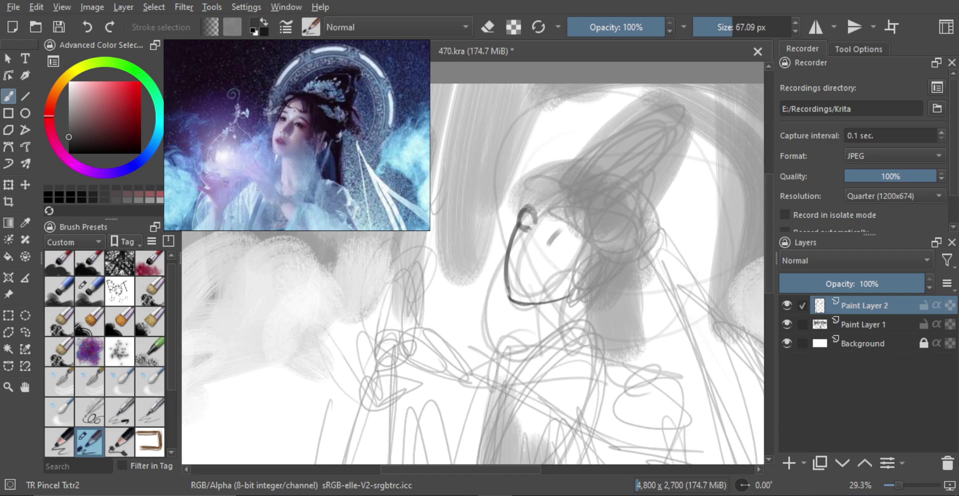
key(ctrl+z)
key(ctrl+z)
mouse_move(521, 220)
mouse_down()
mouse_move(527, 260)
mouse_move(532, 243)
mouse_up()
key(ctrl+z)
key(ctrl+z)
mouse_move(530, 252)
mouse_down()
mouse_move(537, 257)
mouse_move(523, 266)
mouse_up()
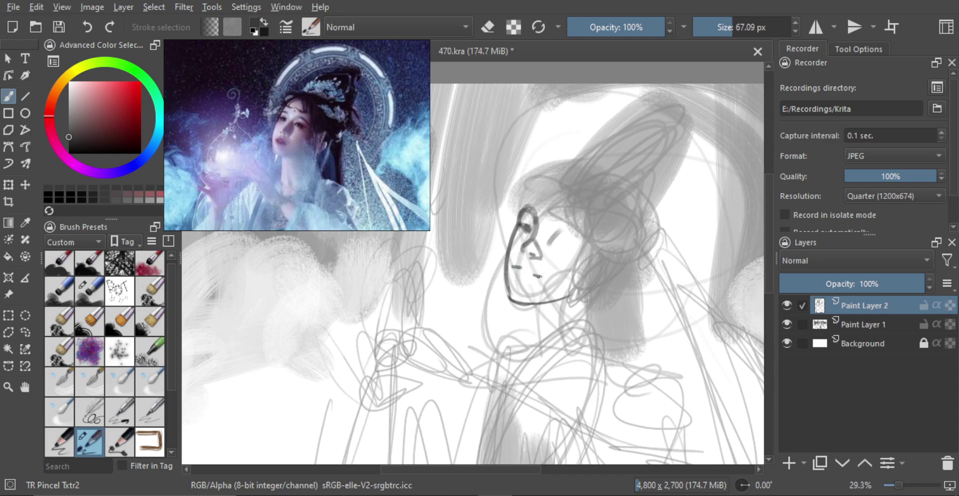
Step: Draw the lips below the nose, ending with a brush of about 77 px
key(ctrl+z)
key(ctrl+z)
drag(522, 265, 535, 273)
key(bracketright)
key(ctrl+z)
drag(523, 283, 541, 266)
key(ctrl+z)
Step: Draw the near eye and eyebrow, darken both eyes and check the face in the mirrored view
drag(557, 220, 563, 225)
mouse_move(563, 222)
mouse_down()
mouse_move(583, 231)
mouse_move(560, 238)
mouse_up()
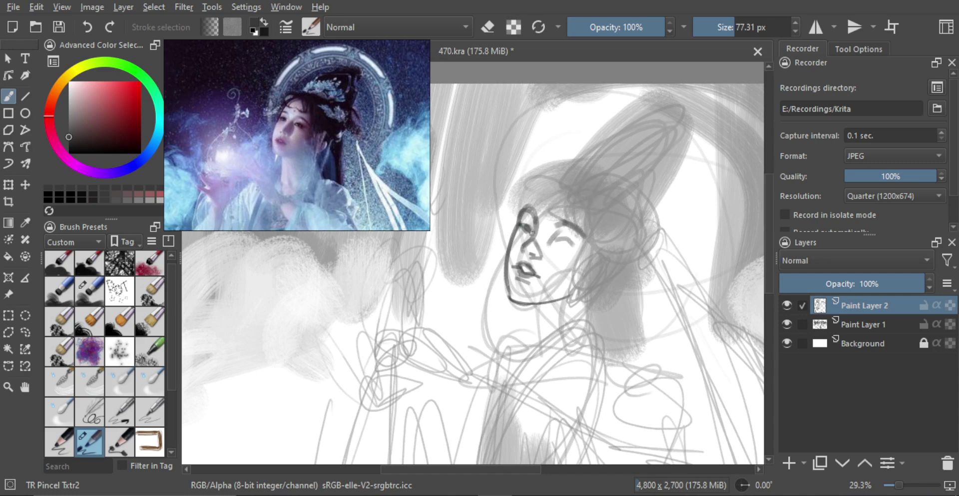
drag(530, 221, 526, 226)
drag(561, 242, 575, 248)
key(m)
drag(425, 246, 552, 253)
key(m)
drag(467, 270, 545, 260)
mouse_move(545, 260)
mouse_down()
mouse_move(544, 276)
mouse_move(536, 273)
mouse_up()
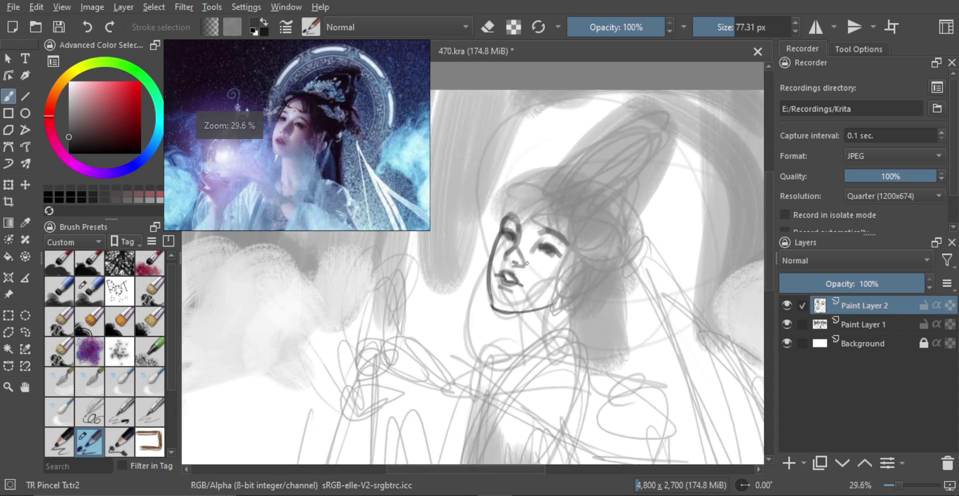
Step: Erase the heavy chin and jaw line and thin the far cheek's outline
key(e)
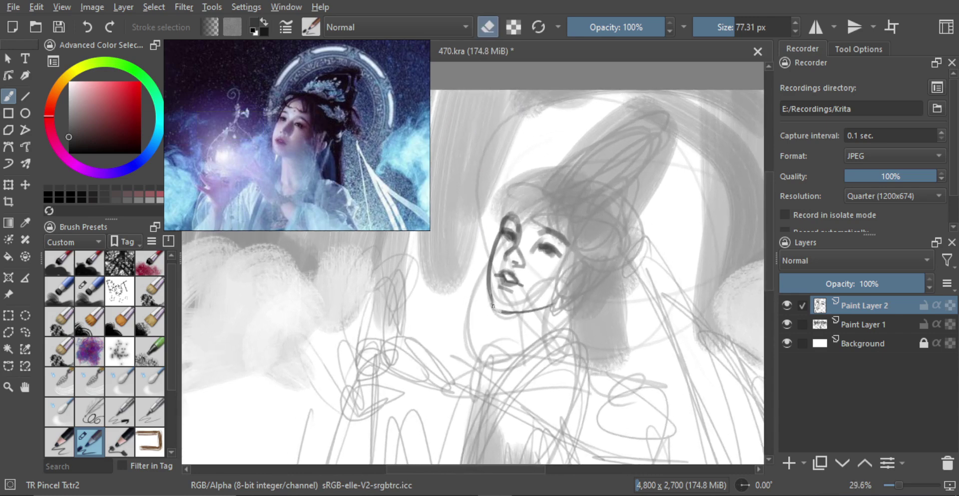
mouse_move(493, 305)
mouse_down()
mouse_move(544, 310)
mouse_move(513, 308)
mouse_up()
key(e)
key(bracketleft)
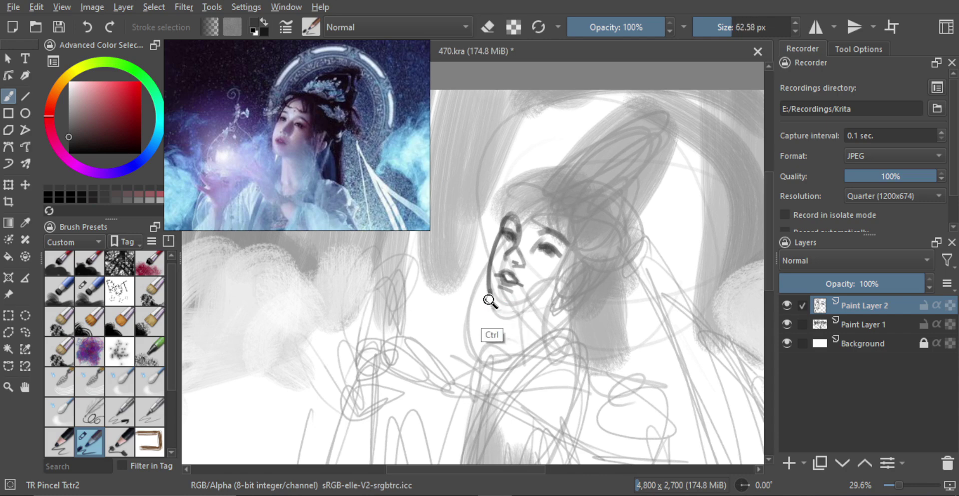
key(bracketleft)
key(e)
mouse_move(491, 240)
mouse_down()
mouse_move(491, 306)
mouse_move(485, 288)
mouse_move(492, 303)
mouse_move(514, 311)
mouse_up()
key(e)
key(bracketleft)
Step: Redraw the chin and jaw with a thinner line, using a brush of about 47 px
key(ctrl+z)
key(ctrl+z)
key(ctrl+z)
key(ctrl+z)
mouse_move(493, 303)
mouse_down()
mouse_move(519, 310)
mouse_move(554, 299)
mouse_up()
key(ctrl+z)
key(ctrl+z)
mouse_move(531, 308)
mouse_down()
mouse_move(517, 310)
mouse_move(549, 304)
mouse_up()
key(ctrl+z)
key(ctrl+z)
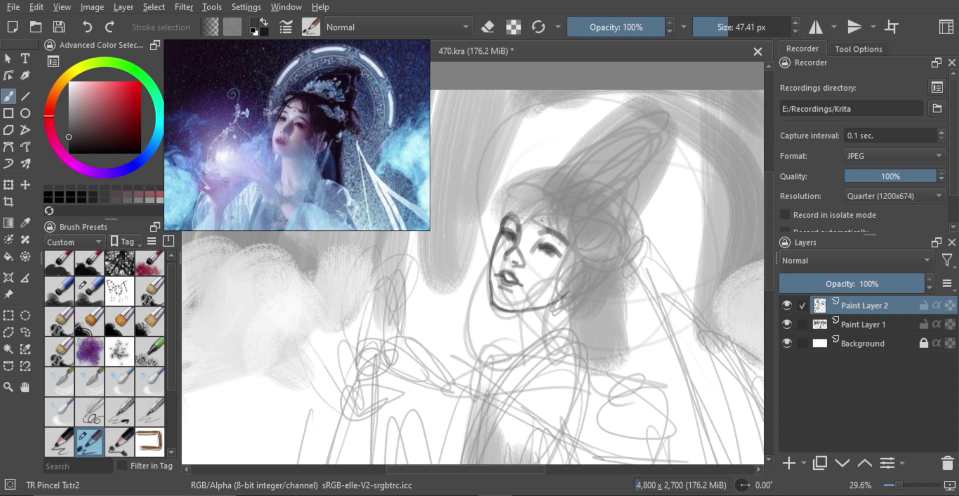
Step: Erase part of the nose line with an eraser of about 60 px
key(e)
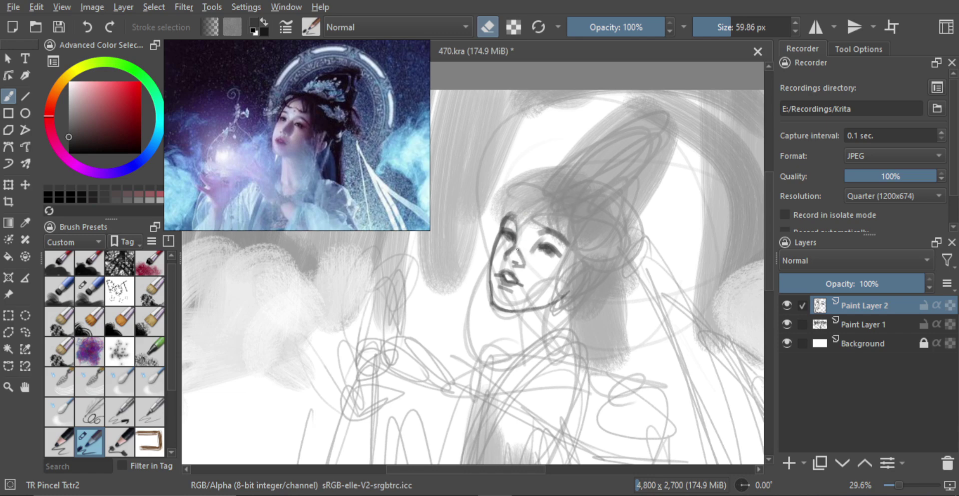
drag(518, 250, 517, 256)
key(e)
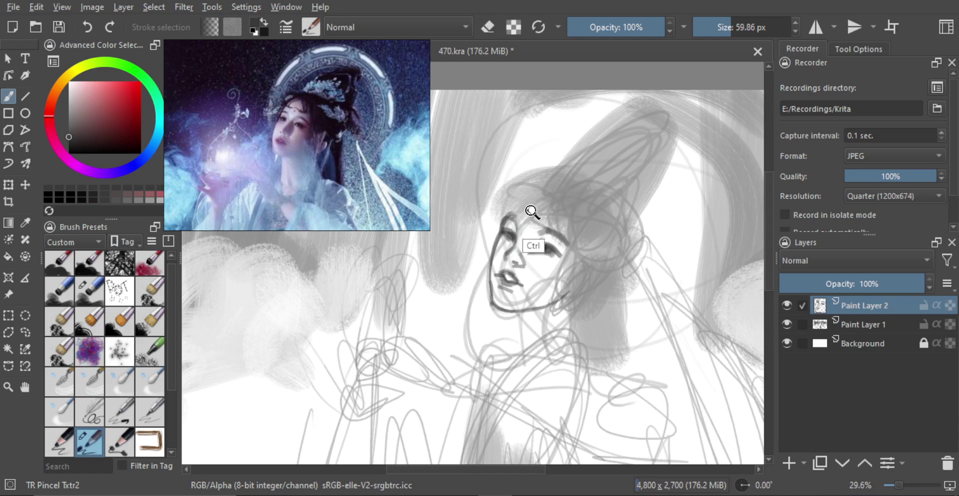
Step: Draw the hairline across the forehead and down past the near eye to the jaw, with a brush of about 82 to 96 px
scroll(530, 210, down, 1)
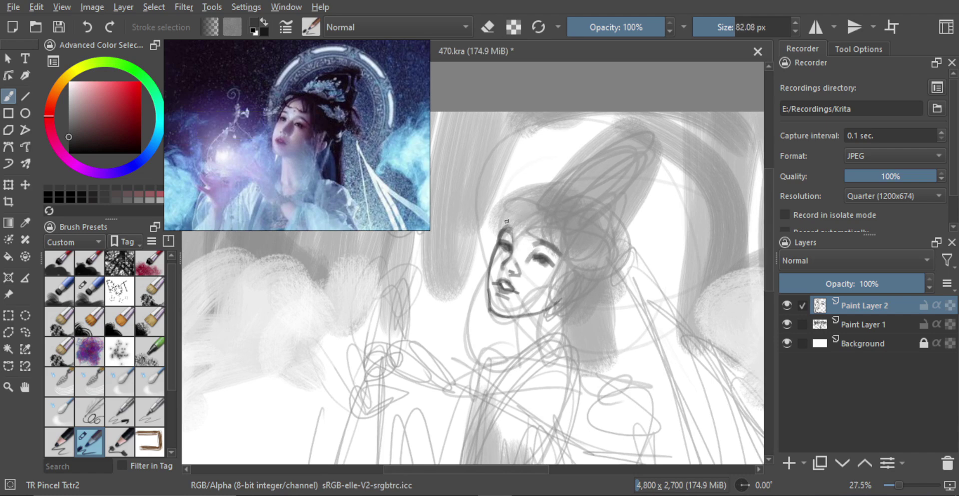
mouse_move(523, 207)
mouse_down()
mouse_move(535, 224)
mouse_move(542, 217)
mouse_move(547, 241)
mouse_move(491, 250)
mouse_move(494, 242)
mouse_up()
mouse_move(499, 243)
mouse_down()
mouse_move(481, 248)
mouse_move(491, 271)
mouse_up()
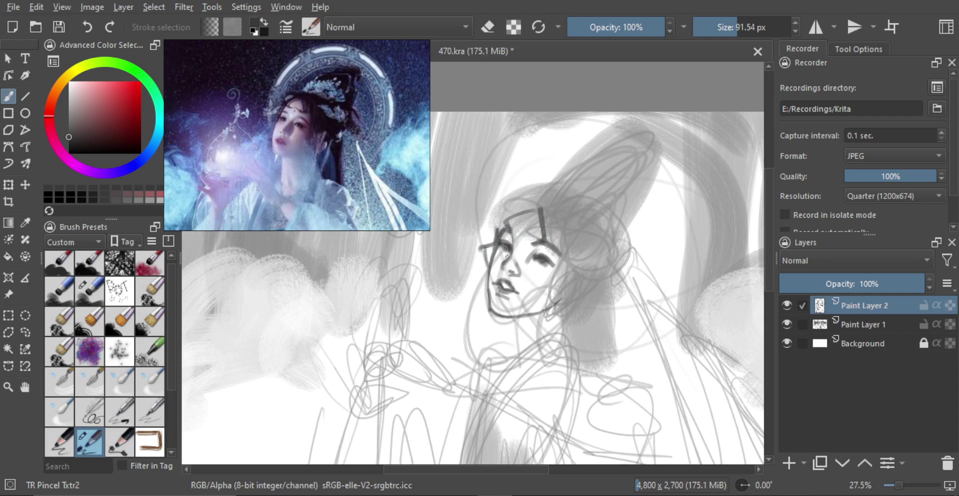
drag(550, 288, 554, 287)
drag(536, 245, 555, 233)
drag(559, 231, 564, 276)
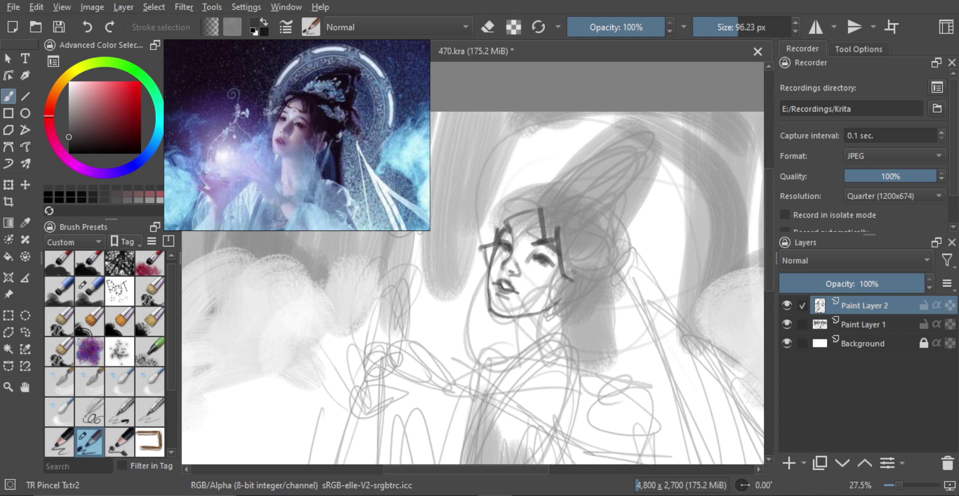
drag(562, 266, 576, 280)
drag(574, 280, 590, 277)
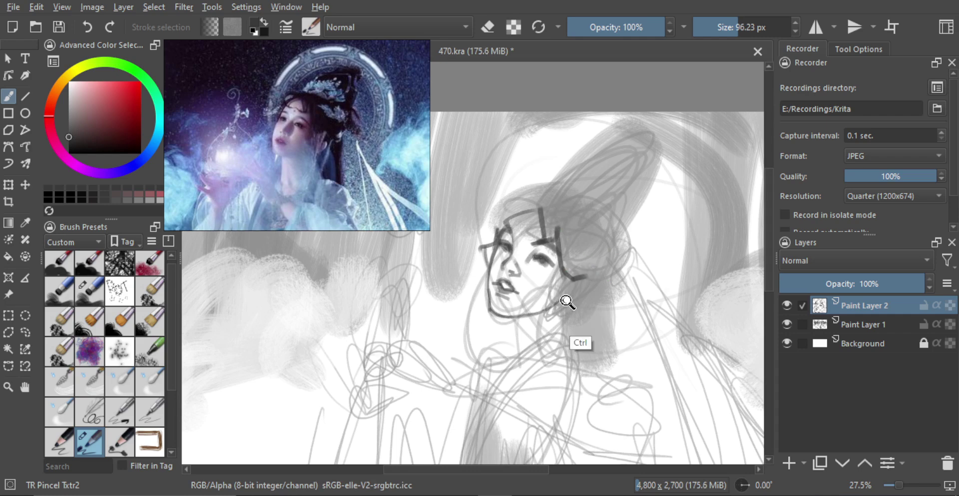
mouse_move(584, 278)
mouse_down()
mouse_move(586, 302)
mouse_move(560, 306)
mouse_up()
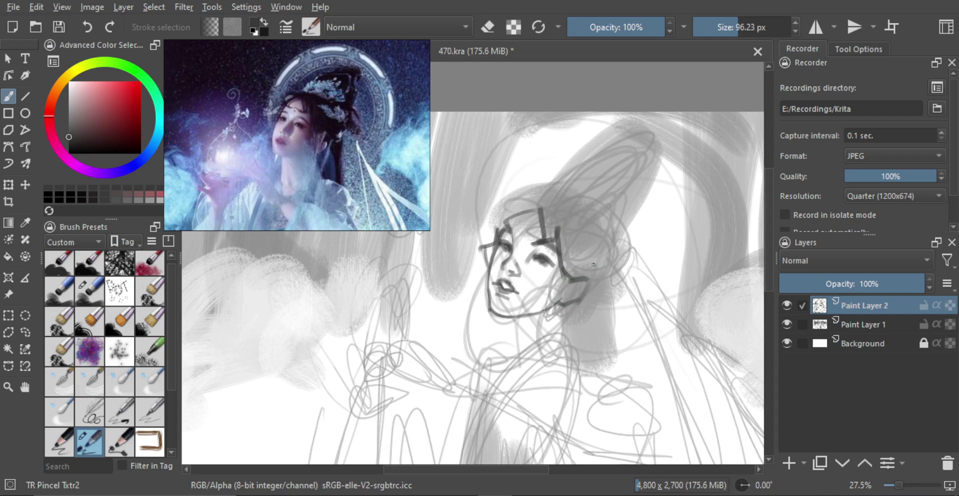
Step: Sketch the lower edge of the hair behind the ear and the back of the head with a brush of about 113 px
key(bracketright)
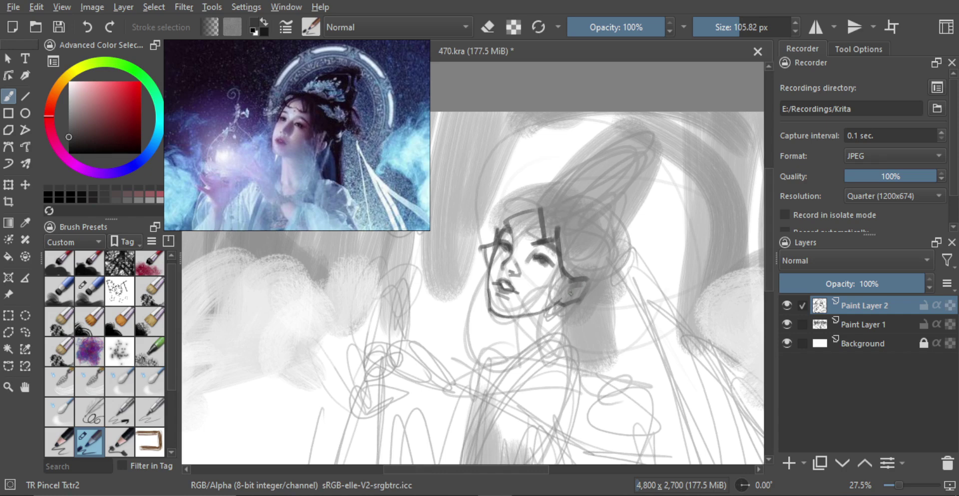
key(bracketright)
key(e)
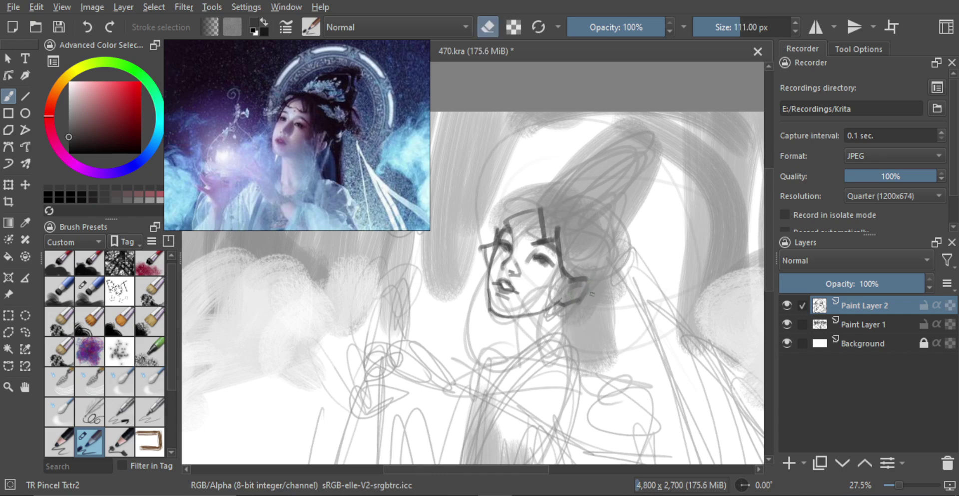
key(e)
drag(586, 292, 608, 285)
key(ctrl+z)
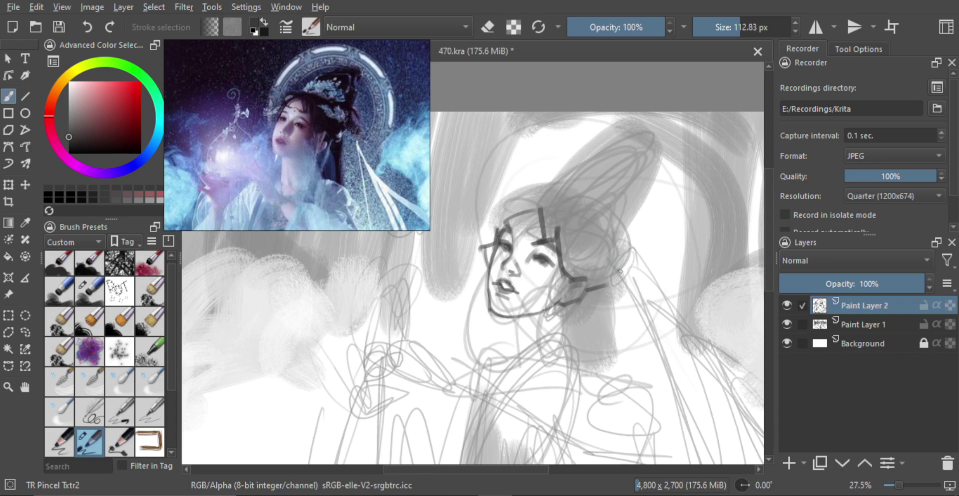
drag(619, 244, 618, 285)
Step: Draw the curved front contour of the hair above the forehead with a brush of about 103 px
key(bracketright)
mouse_move(498, 205)
mouse_down()
mouse_move(499, 230)
mouse_move(507, 196)
mouse_move(539, 184)
mouse_move(498, 217)
mouse_up()
key(bracketleft)
key(bracketleft)
key(ctrl+z)
key(ctrl+z)
mouse_move(534, 187)
mouse_down()
mouse_move(514, 191)
mouse_move(496, 215)
mouse_up()
key(ctrl+z)
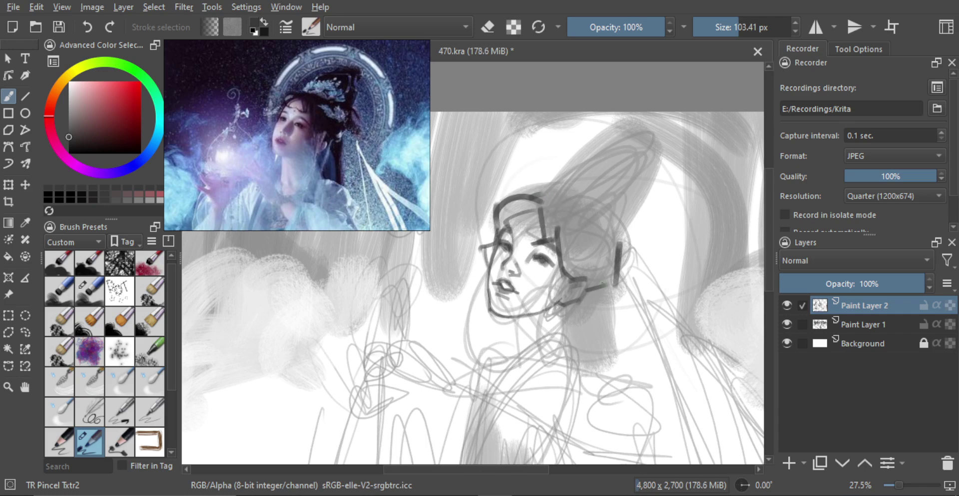
Step: Draw the crown of the hair from the front contour to the back of the head with a brush of about 81 px
drag(605, 279, 580, 310)
drag(602, 275, 559, 198)
key(ctrl+z)
key(ctrl+z)
shift+drag(572, 212, 588, 213)
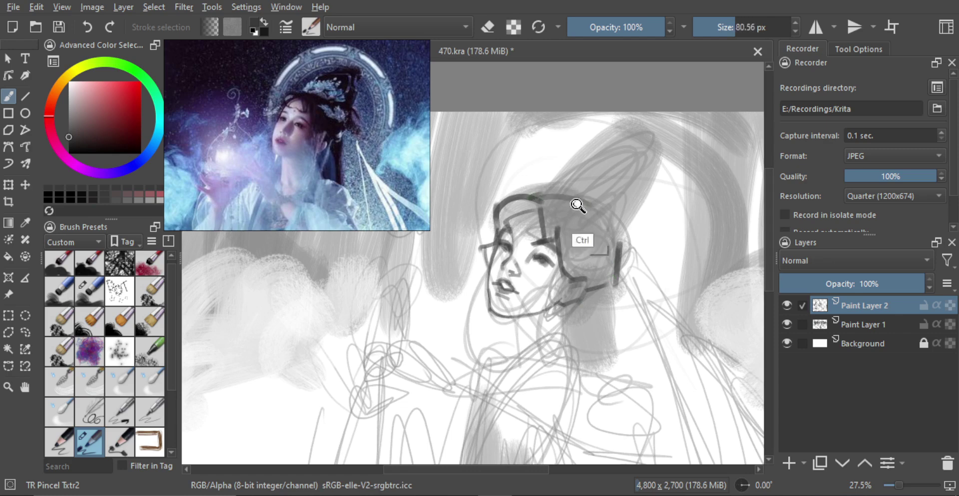
key(ctrl+z)
drag(532, 195, 610, 248)
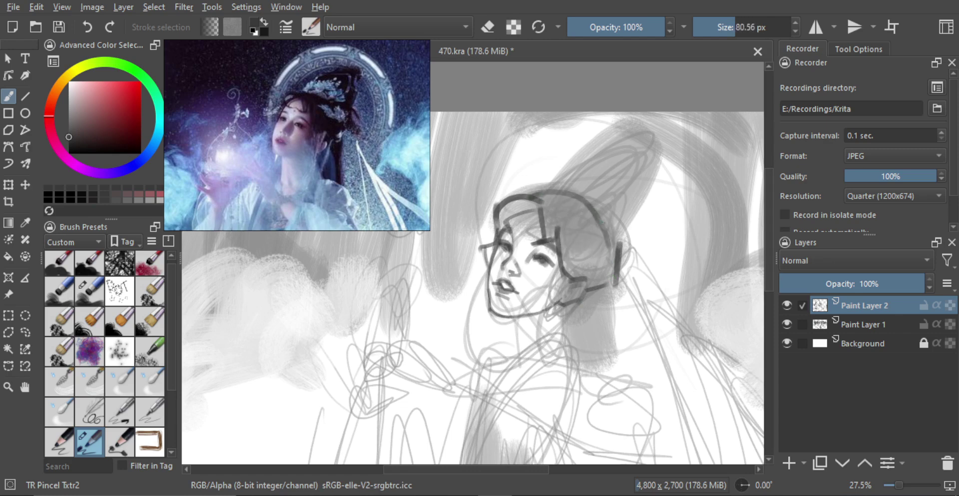
Step: Add hair strands inside the back of the head with a brush of about 87 px
drag(599, 219, 615, 265)
mouse_move(596, 235)
shift+mouse_down()
mouse_move(570, 210)
mouse_move(613, 243)
shift+mouse_up()
key(ctrl+z)
Step: Sketch the pointed ornament on top of the head with a brush of about 87 px
mouse_move(605, 207)
mouse_down()
mouse_move(603, 228)
mouse_move(617, 240)
mouse_move(594, 212)
mouse_move(577, 161)
mouse_up()
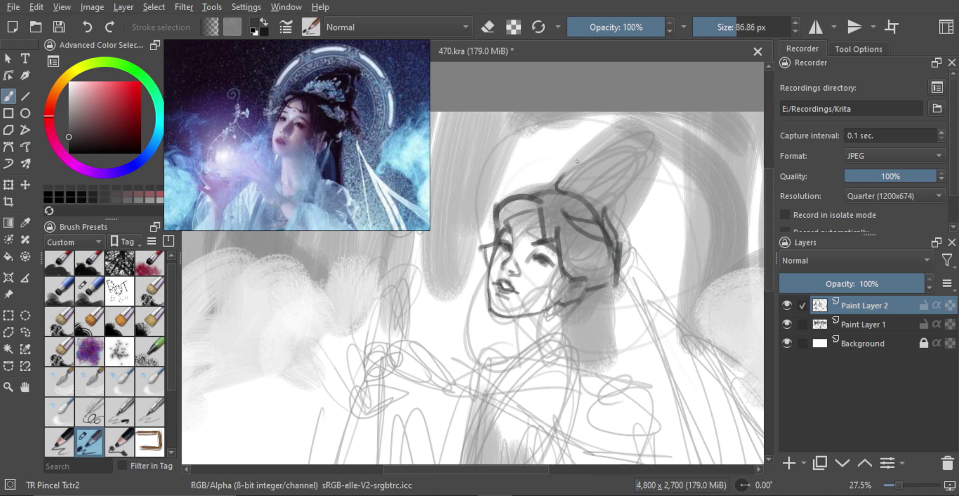
key(ctrl+z)
drag(553, 188, 602, 161)
key(ctrl+z)
mouse_move(579, 195)
mouse_down()
mouse_move(597, 182)
mouse_move(577, 194)
mouse_move(608, 163)
mouse_move(595, 171)
mouse_move(612, 173)
mouse_move(621, 206)
mouse_up()
key(ctrl+z)
key(ctrl+z)
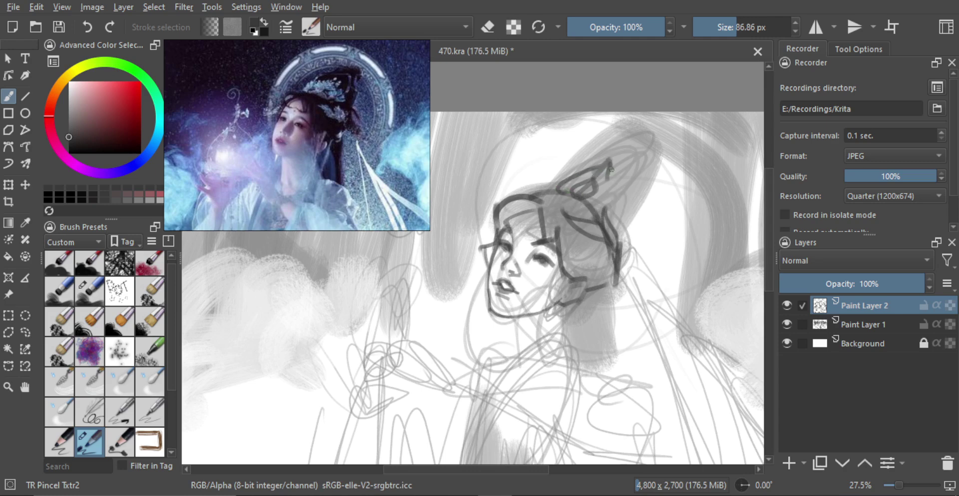
drag(610, 161, 596, 205)
drag(574, 176, 618, 150)
key(ctrl+z)
key(ctrl+z)
key(ctrl+shift+z)
Step: Outline the tall rounded headdress behind the ornament down to the back of the hair with a brush of about 93 px
mouse_move(569, 181)
mouse_down()
mouse_move(660, 157)
mouse_move(636, 206)
mouse_up()
key(ctrl+z)
drag(657, 159, 630, 225)
key(ctrl+z)
mouse_move(660, 154)
mouse_down()
mouse_move(628, 212)
mouse_move(649, 198)
mouse_move(623, 244)
mouse_up()
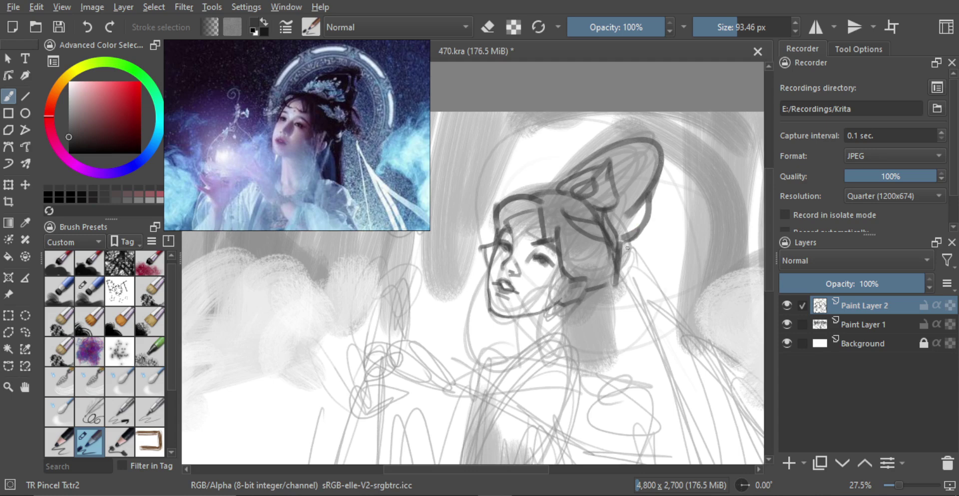
Step: Draw both sides of the neck below the jaw with a brush of about 81 px
scroll(592, 233, down, 4)
scroll(591, 233, up, 2)
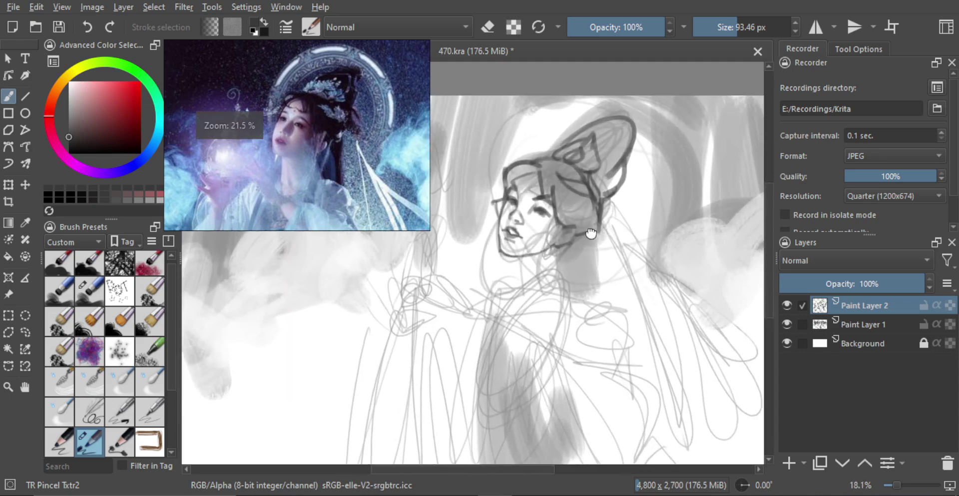
scroll(591, 234, up, 1)
key(bracketleft)
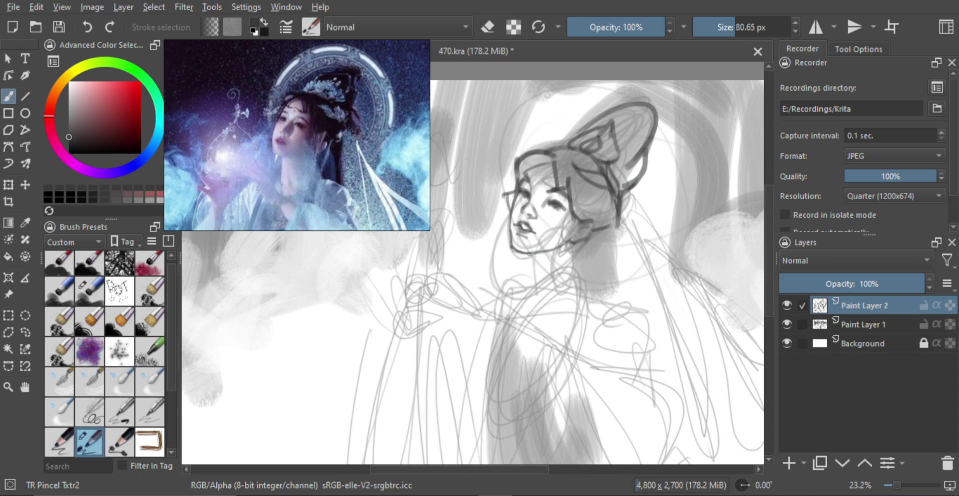
drag(529, 255, 534, 286)
drag(574, 247, 572, 280)
drag(571, 244, 571, 282)
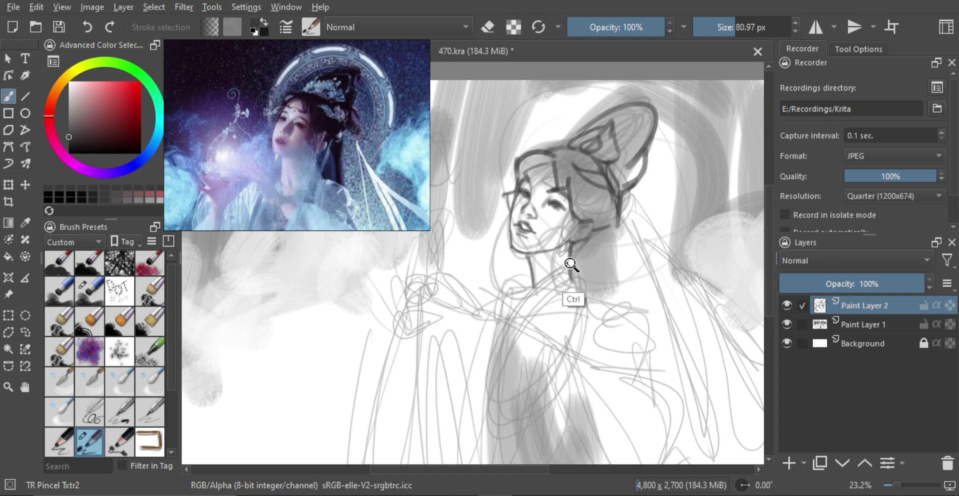
Step: Sketch the sleeve folds beside the shoulder and the raised hands with a brush of about 115 to 124 px
scroll(576, 248, down, 2)
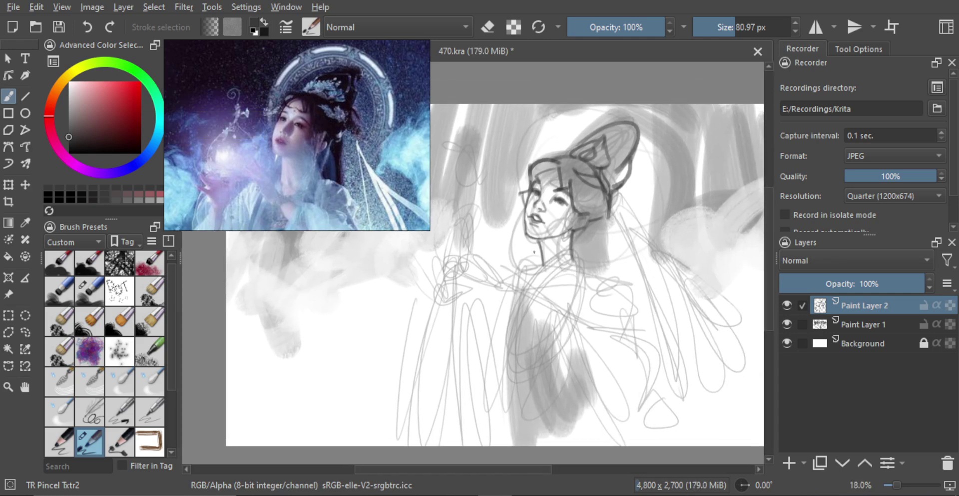
mouse_move(507, 249)
shift+mouse_down()
mouse_move(517, 249)
mouse_move(521, 270)
mouse_move(514, 245)
mouse_move(507, 269)
mouse_move(516, 276)
mouse_move(489, 241)
mouse_move(467, 265)
shift+mouse_up()
drag(494, 234, 470, 267)
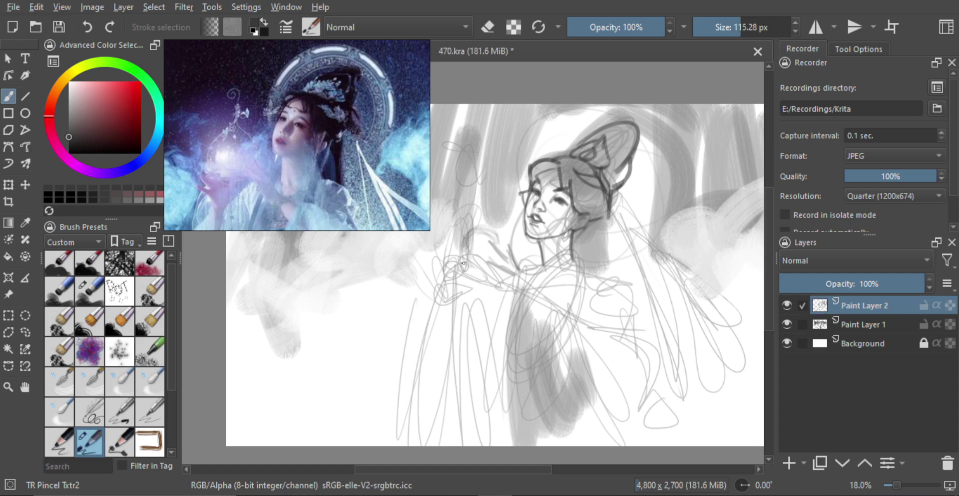
key(bracketright)
mouse_move(452, 266)
mouse_down()
mouse_move(469, 275)
mouse_move(462, 287)
mouse_move(441, 278)
mouse_move(463, 303)
mouse_move(489, 286)
mouse_move(473, 323)
mouse_up()
key(ctrl+z)
key(bracketright)
Step: Draw the hanging sleeve folds below the raised hands down to the canvas's lower edge with a brush of about 126 px
scroll(482, 243, down, 3)
scroll(482, 243, up, 1)
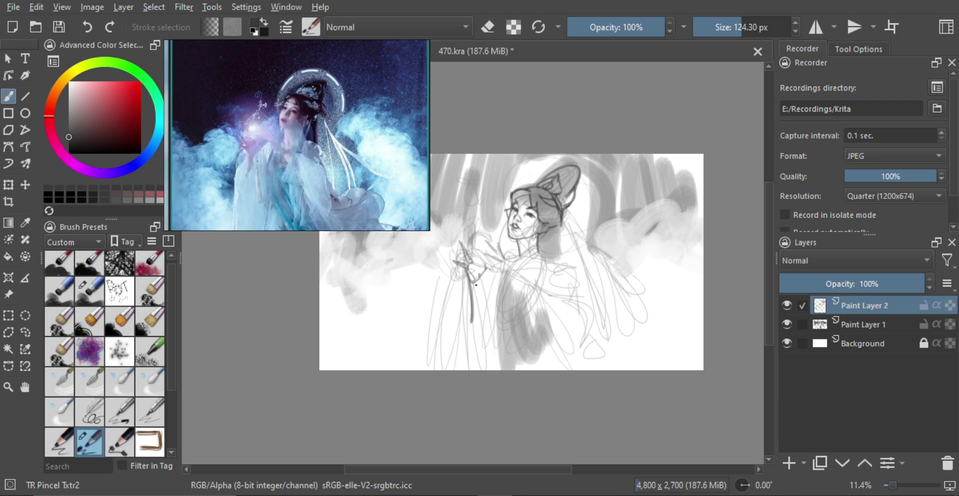
mouse_move(478, 279)
mouse_down()
mouse_move(471, 322)
mouse_move(475, 302)
mouse_move(440, 320)
mouse_up()
drag(443, 316, 449, 348)
key(ctrl+z)
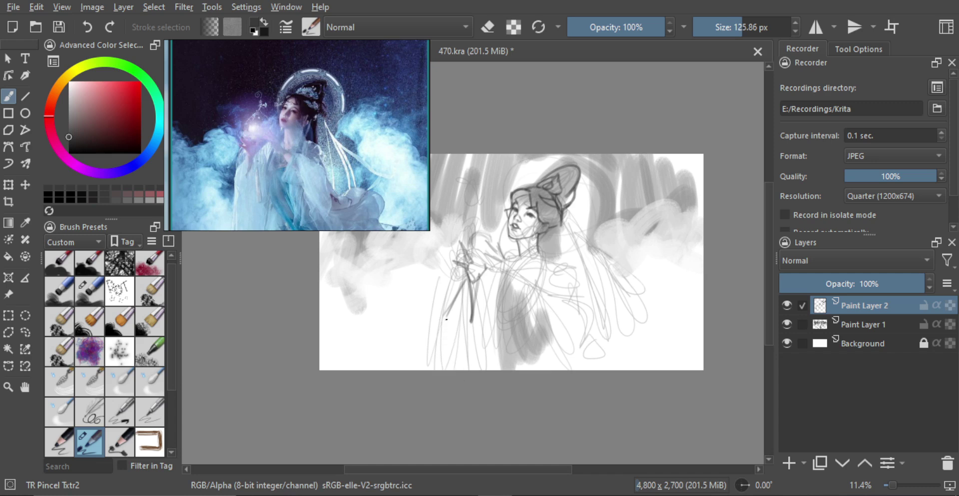
drag(443, 312, 440, 369)
Step: Sketch the robe's collar and neckline folds below the neck, using the brush and the eraser mode
mouse_move(507, 292)
mouse_down()
mouse_move(520, 274)
mouse_move(521, 289)
mouse_up()
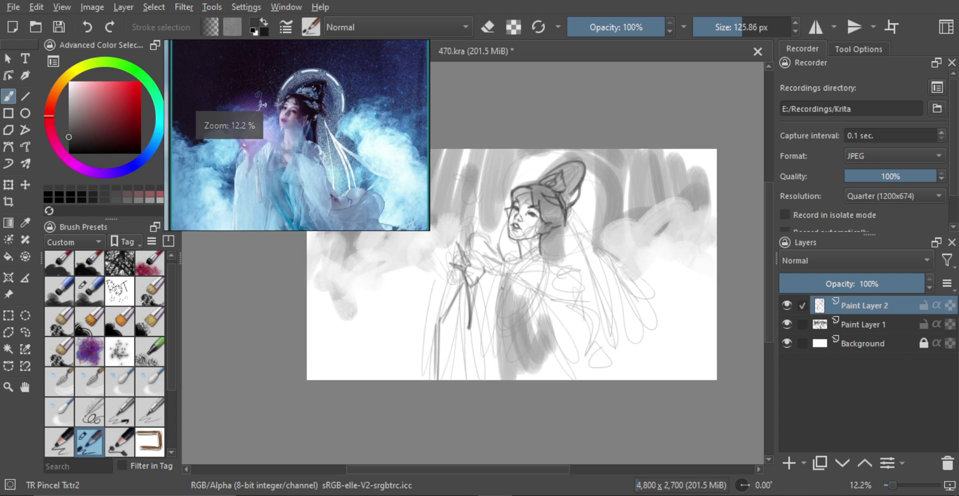
drag(522, 249, 494, 294)
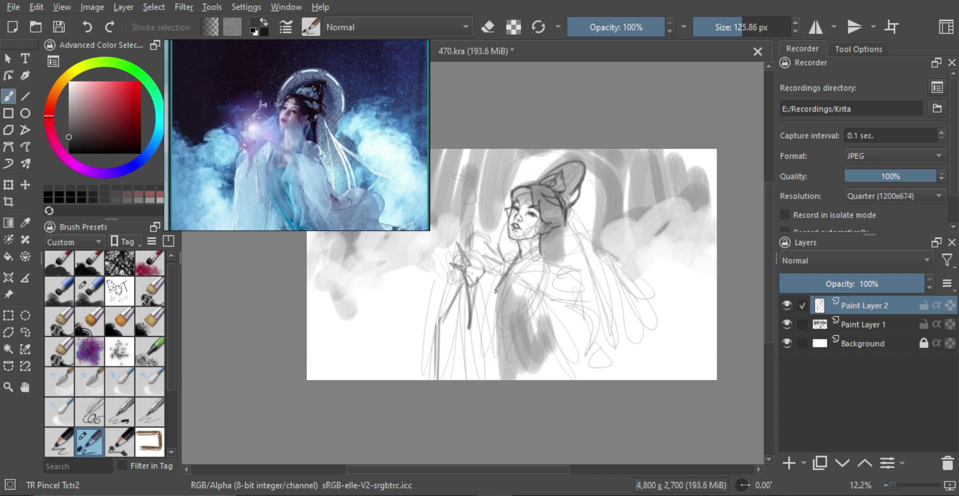
drag(524, 251, 500, 295)
key(e)
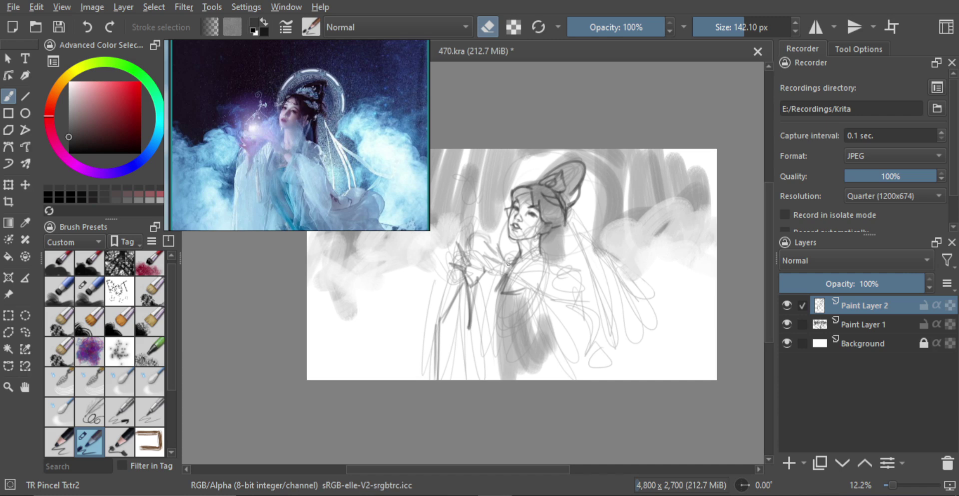
key(e)
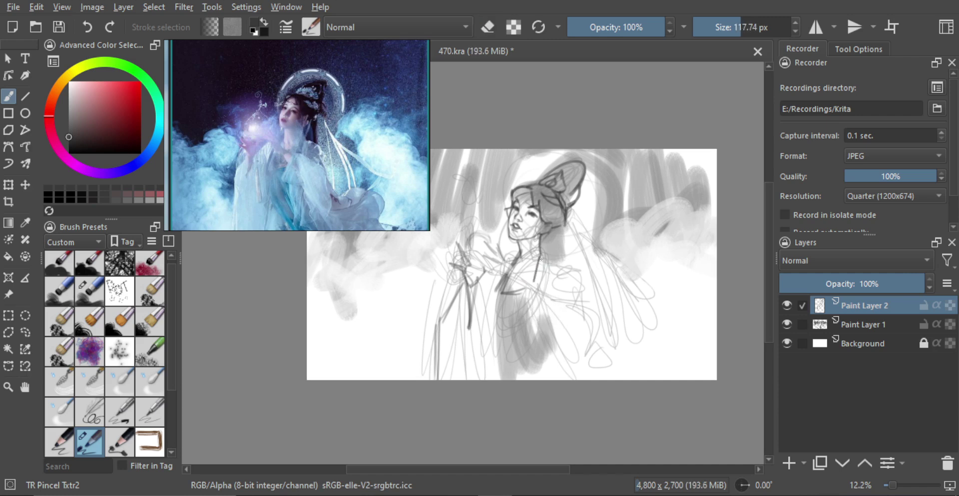
Step: Outline the robe from the back shoulder along its trailing hem, and draw the bodice and waist contours with a brush of about 130 px
drag(540, 259, 545, 256)
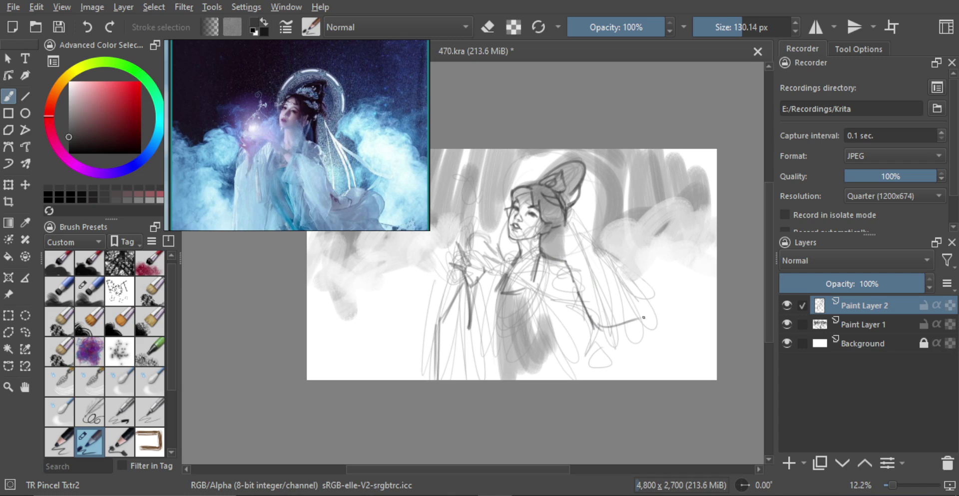
key(ctrl+z)
drag(637, 319, 673, 329)
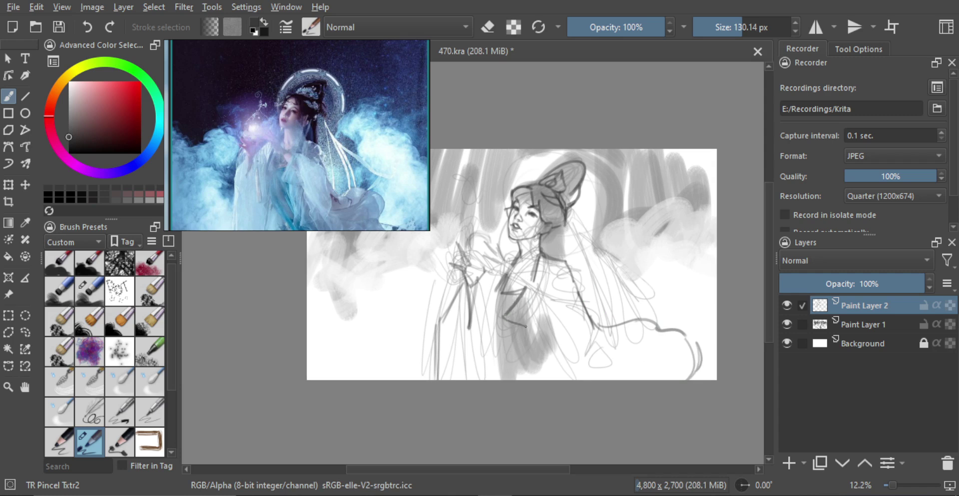
drag(522, 343, 532, 378)
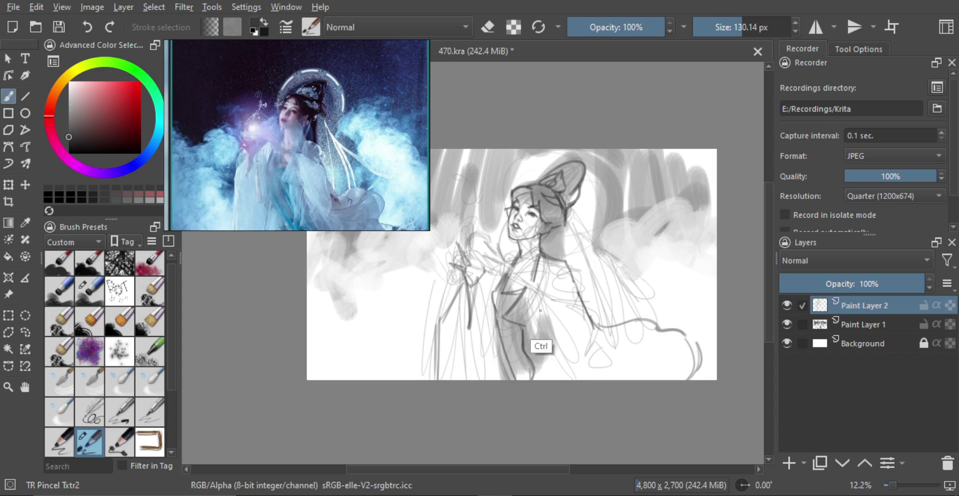
drag(542, 310, 564, 304)
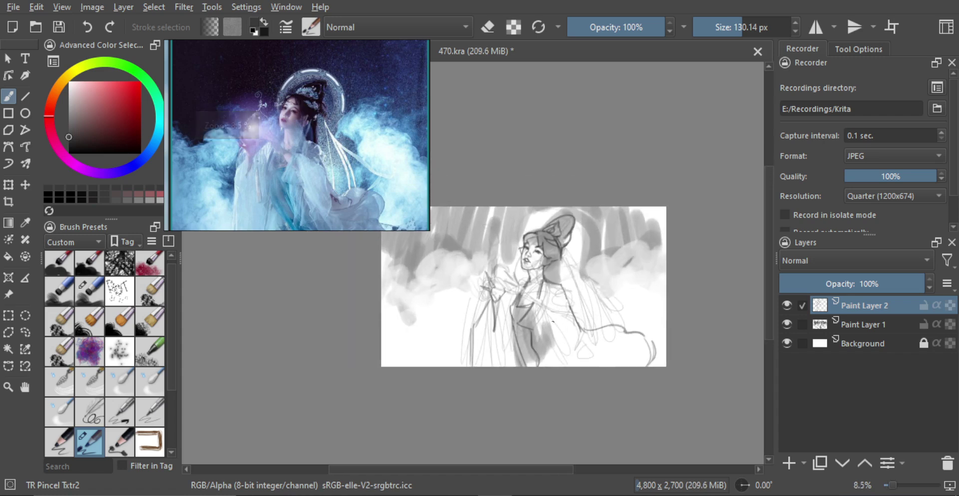
Step: Lower the opacity of Paint Layer 1 to about 46%
drag(546, 267, 567, 253)
click(863, 325)
drag(865, 283, 843, 284)
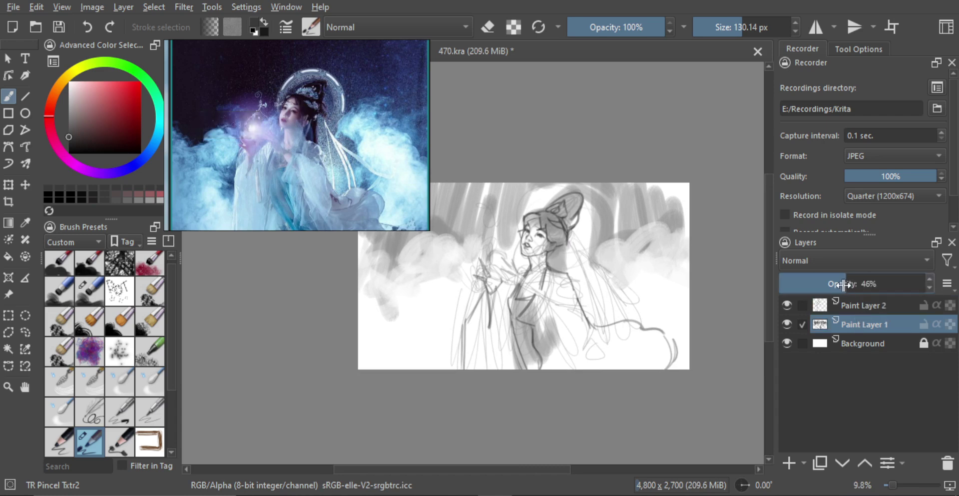
Step: Merge Paint Layer 2 down into Paint Layer 1 and toggle the merged layer's visibility to check it
click(861, 307)
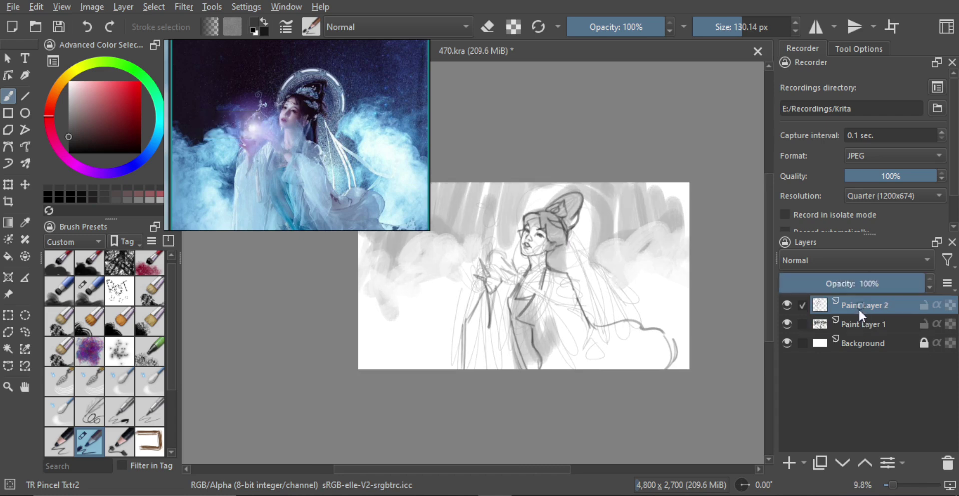
key(ctrl+e)
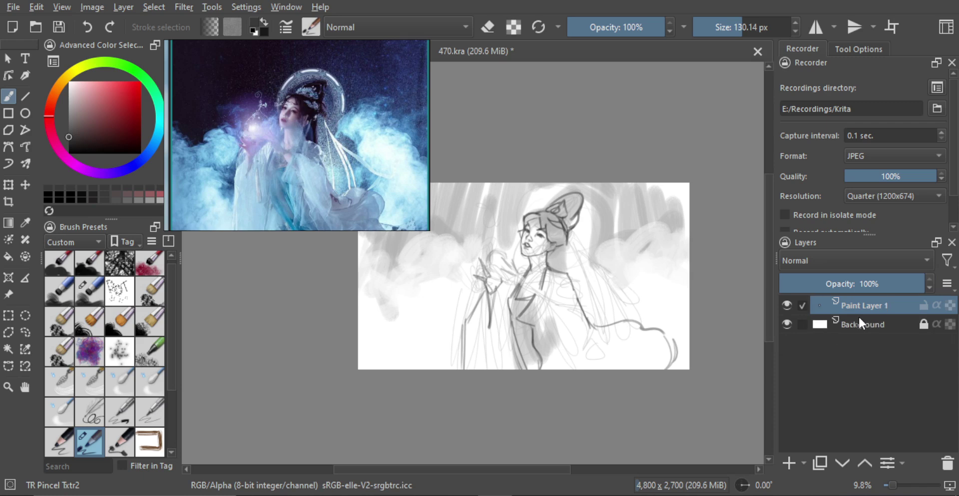
click(785, 303)
click(786, 302)
Step: Set the blending mode of Paint Layer 1 to Multiply and lock the layer's alpha
scroll(600, 290, down, 2)
scroll(600, 302, up, 1)
mouse_move(600, 290)
mouse_down()
mouse_move(605, 314)
mouse_move(593, 290)
mouse_up()
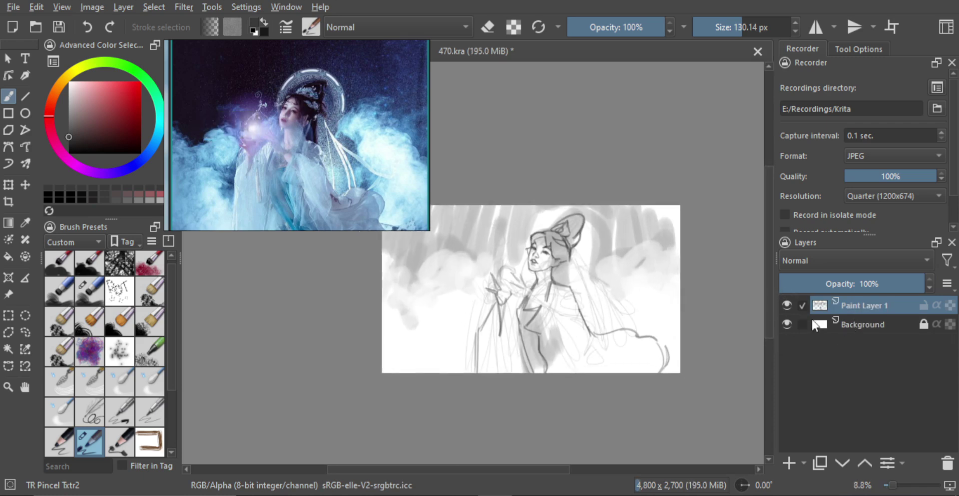
click(829, 260)
click(820, 241)
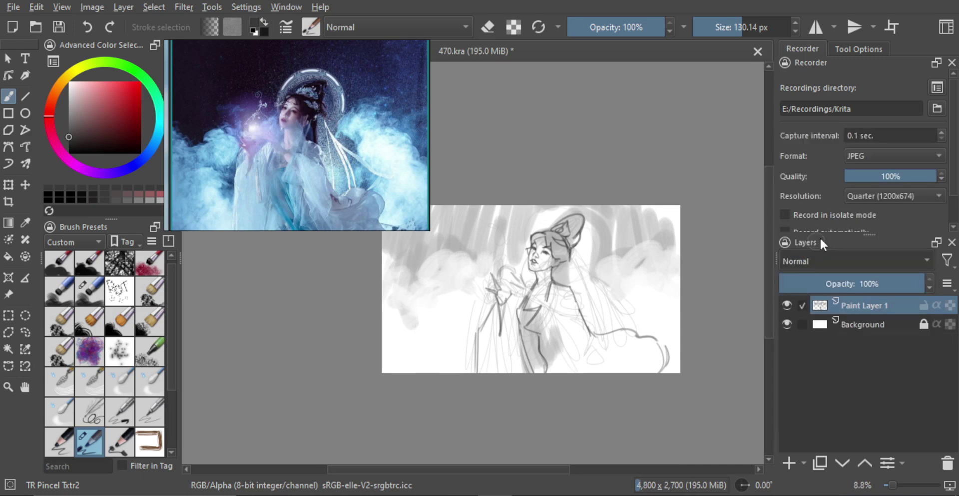
scroll(628, 277, down, 1)
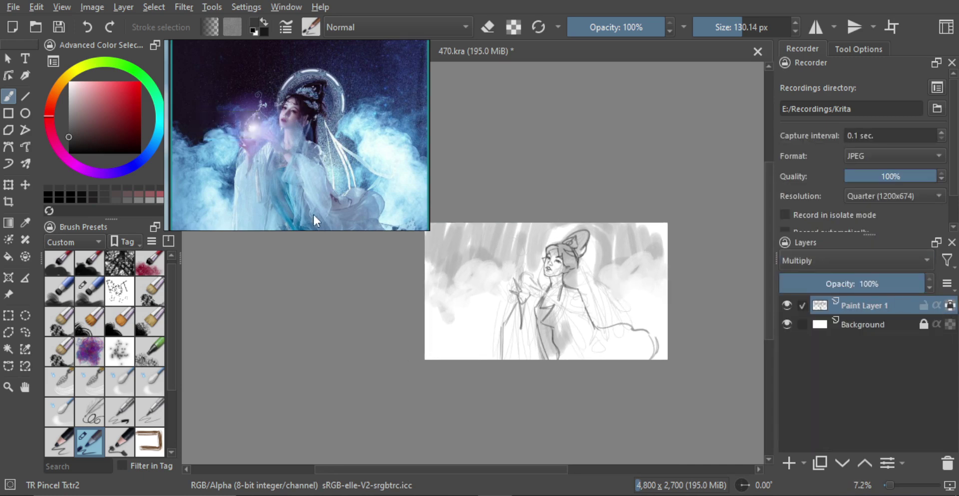
Step: Pick a medium cyan-blue and tint the sketch on Paint Layer 1 with the Gradient tool
drag(151, 146, 148, 108)
key(g)
drag(638, 141, 661, 111)
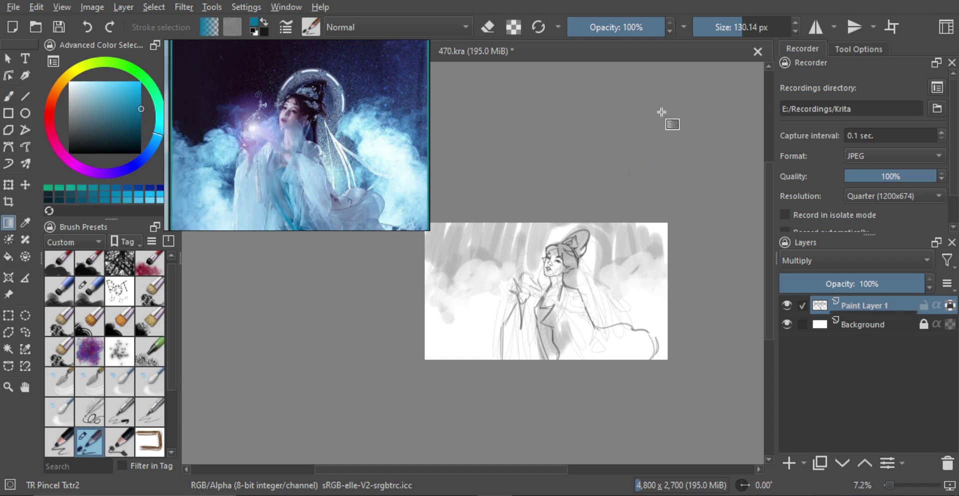
scroll(590, 184, up, 2)
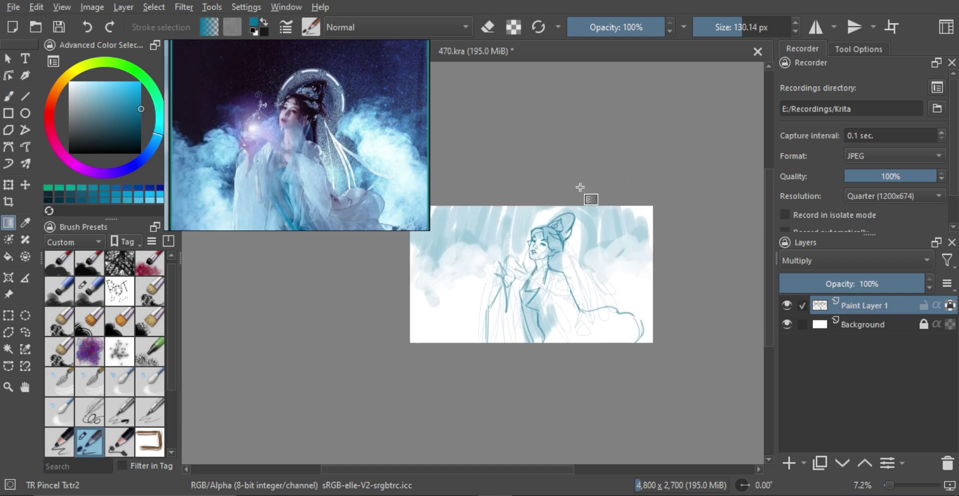
Step: Add a new paint layer between Background and the sketch layer, and return to the Freehand Brush
click(830, 325)
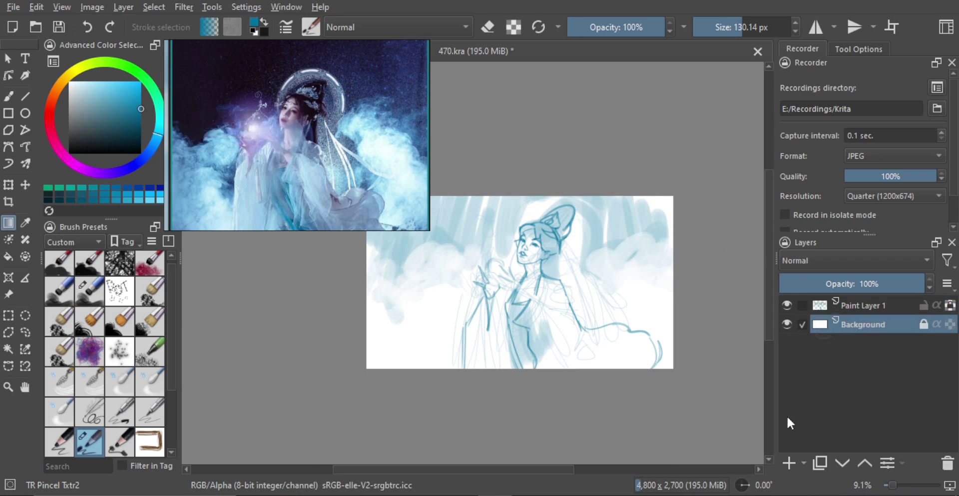
click(790, 463)
scroll(525, 280, up, 1)
key(b)
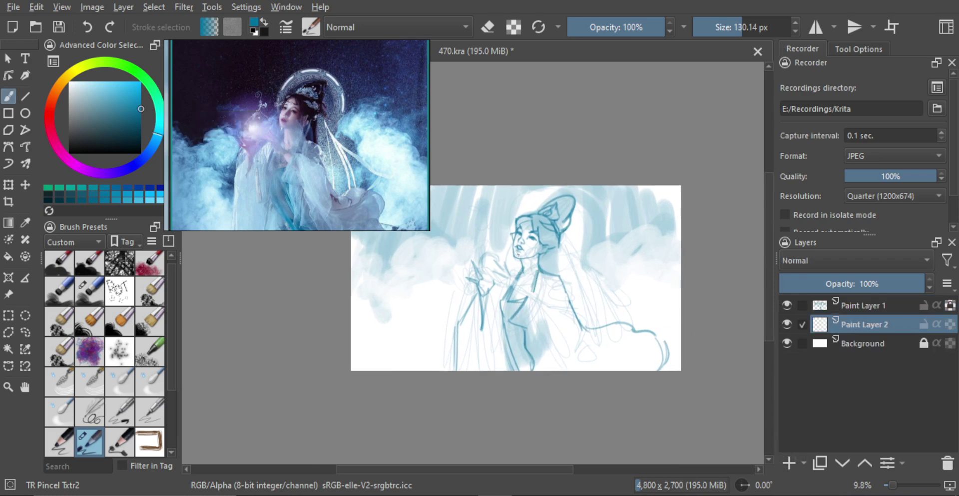
Step: Paint broad vertical blue strokes down the left part of the canvas with TR Dry Bristles Jitter at 1000 px
scroll(541, 344, down, 2)
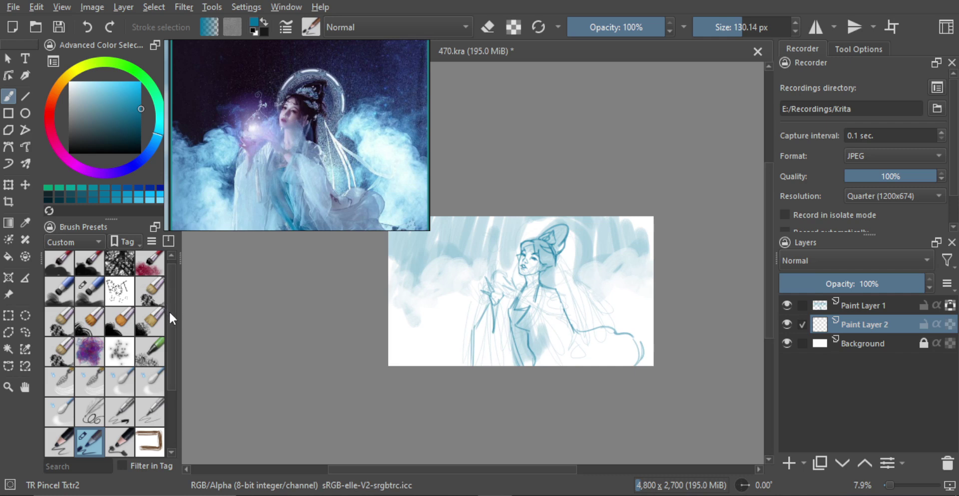
click(69, 331)
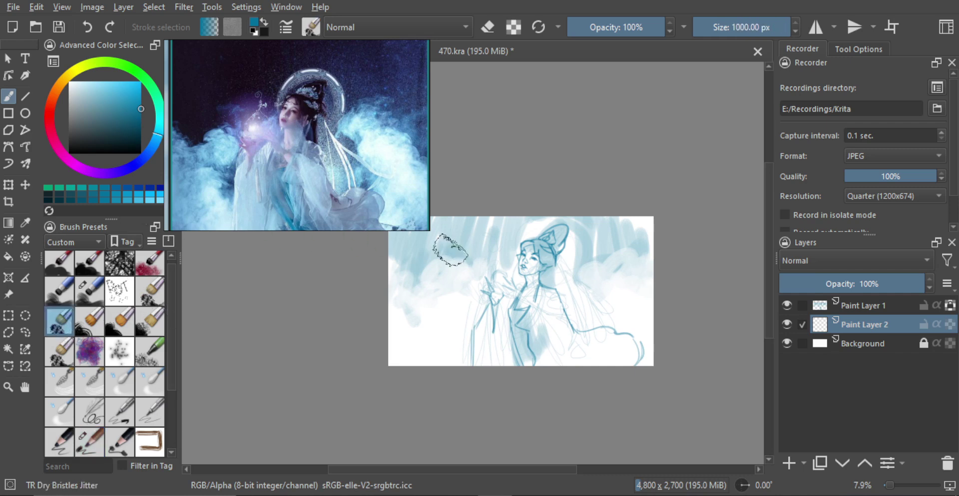
drag(452, 244, 433, 356)
drag(424, 250, 428, 342)
drag(403, 274, 414, 281)
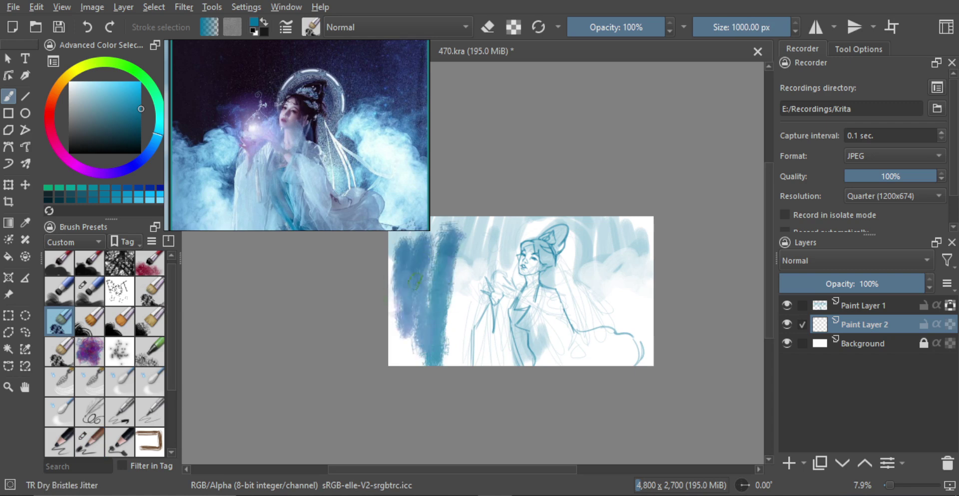
Step: Pick teal and cover the rest of the canvas with broad vertical strokes at 1000 px beneath the sketch
mouse_move(158, 134)
mouse_down()
mouse_move(162, 123)
mouse_move(141, 101)
mouse_up()
drag(478, 252, 545, 256)
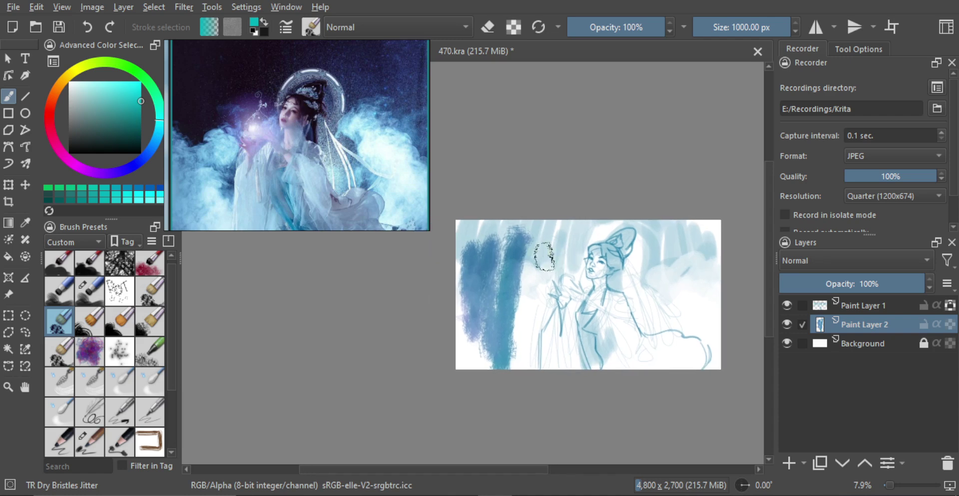
mouse_move(470, 245)
mouse_down()
mouse_move(465, 197)
mouse_move(461, 288)
mouse_up()
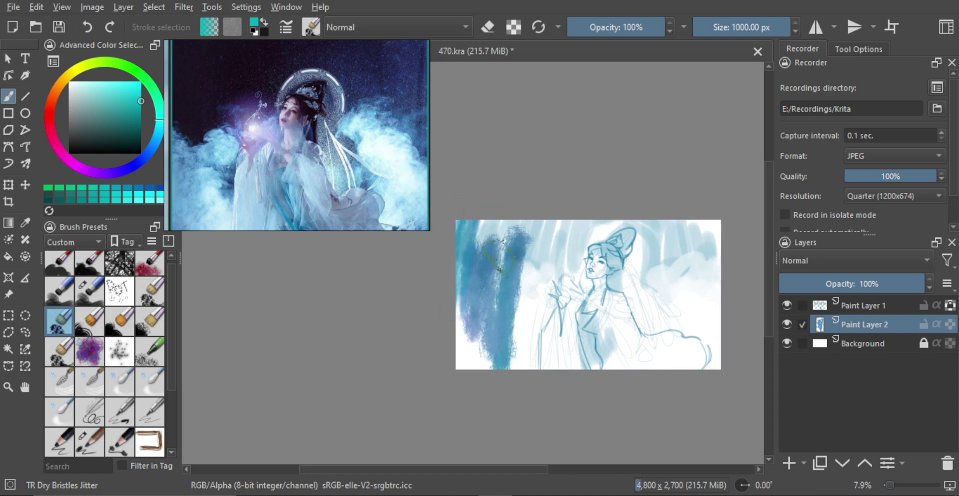
mouse_move(479, 222)
mouse_down()
mouse_move(460, 327)
mouse_move(471, 350)
mouse_move(506, 280)
mouse_move(530, 276)
mouse_up()
mouse_move(498, 225)
mouse_down()
mouse_move(487, 350)
mouse_move(504, 342)
mouse_up()
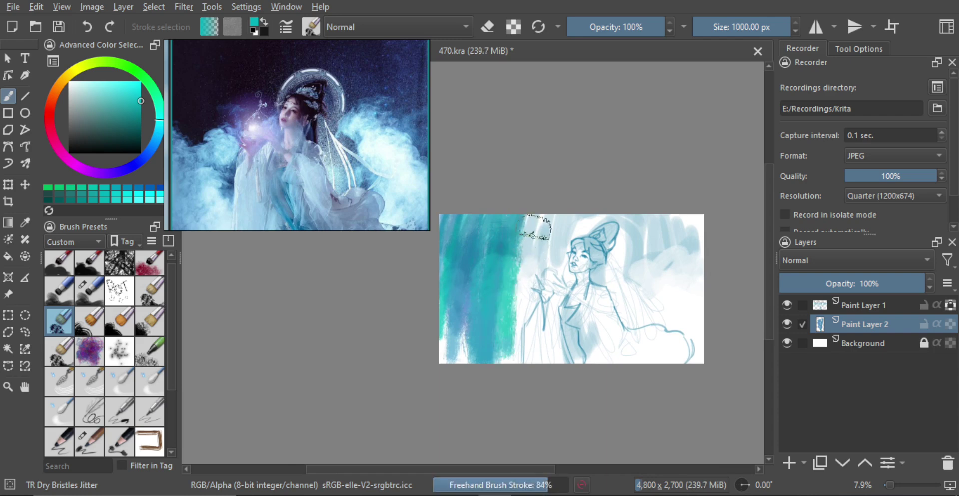
mouse_move(536, 227)
mouse_down()
mouse_move(524, 285)
mouse_move(548, 194)
mouse_move(543, 334)
mouse_move(530, 260)
mouse_move(574, 254)
mouse_move(568, 243)
mouse_move(555, 352)
mouse_move(565, 252)
mouse_move(574, 255)
mouse_move(593, 226)
mouse_move(600, 360)
mouse_move(584, 221)
mouse_move(561, 314)
mouse_move(550, 313)
mouse_move(537, 207)
mouse_move(520, 224)
mouse_move(527, 197)
mouse_move(511, 265)
mouse_up()
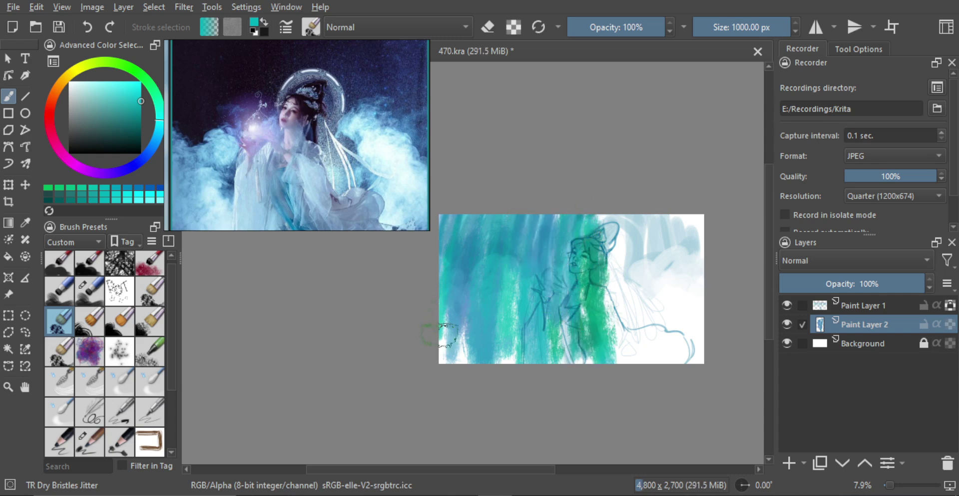
mouse_move(440, 334)
mouse_down()
mouse_move(447, 383)
mouse_move(466, 382)
mouse_move(490, 350)
mouse_move(521, 336)
mouse_move(514, 369)
mouse_move(521, 360)
mouse_move(543, 383)
mouse_move(571, 310)
mouse_move(575, 339)
mouse_move(601, 344)
mouse_move(588, 319)
mouse_move(601, 314)
mouse_move(616, 269)
mouse_move(602, 239)
mouse_move(614, 276)
mouse_move(619, 230)
mouse_move(628, 258)
mouse_move(621, 210)
mouse_move(654, 249)
mouse_move(657, 308)
mouse_move(643, 273)
mouse_move(635, 314)
mouse_move(616, 331)
mouse_move(613, 288)
mouse_move(619, 340)
mouse_move(621, 303)
mouse_move(648, 329)
mouse_move(652, 314)
mouse_move(674, 320)
mouse_move(662, 277)
mouse_move(696, 348)
mouse_move(703, 312)
mouse_move(691, 254)
mouse_move(662, 206)
mouse_move(697, 261)
mouse_move(687, 223)
mouse_move(702, 253)
mouse_move(702, 243)
mouse_move(677, 225)
mouse_move(694, 212)
mouse_move(697, 228)
mouse_move(678, 220)
mouse_move(685, 252)
mouse_up()
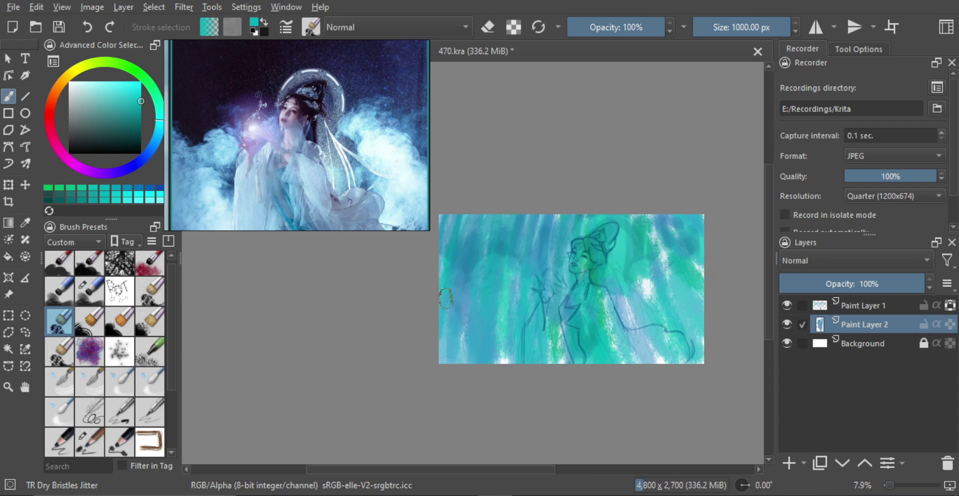
key(e)
key(e)
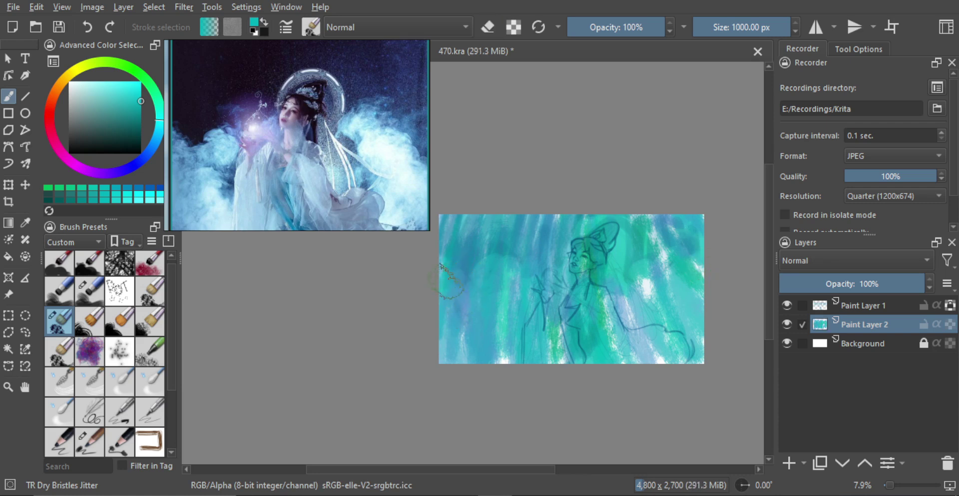
Step: Pick a bright cyan and paint glowing cloud masses on both sides of the figure and a glow around her headdress at 1000 px
drag(132, 97, 145, 70)
click(454, 289)
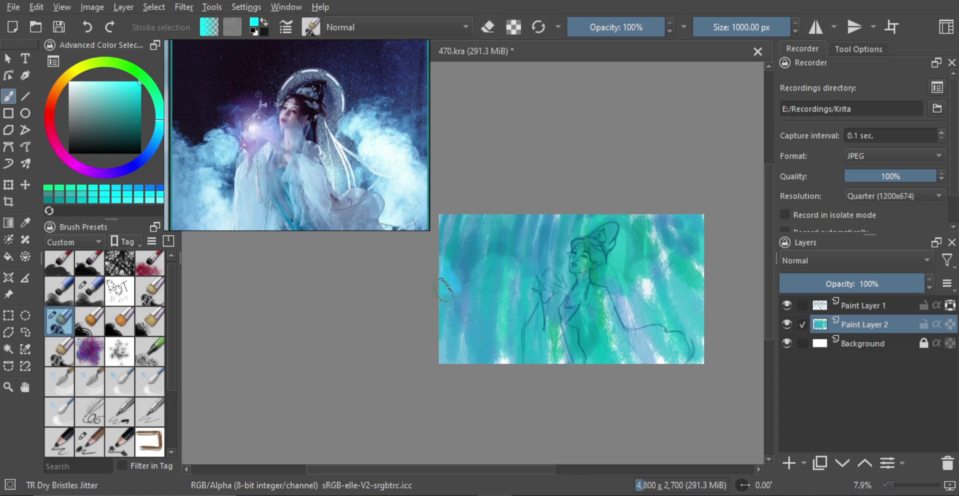
mouse_move(446, 288)
mouse_down()
mouse_move(461, 311)
mouse_move(448, 323)
mouse_move(454, 307)
mouse_move(478, 321)
mouse_move(469, 345)
mouse_move(461, 315)
mouse_move(504, 270)
mouse_move(488, 273)
mouse_move(509, 271)
mouse_move(520, 288)
mouse_move(496, 300)
mouse_move(528, 294)
mouse_move(505, 305)
mouse_move(515, 336)
mouse_move(496, 345)
mouse_move(518, 318)
mouse_move(534, 326)
mouse_move(544, 317)
mouse_move(550, 338)
mouse_move(552, 327)
mouse_move(567, 338)
mouse_move(584, 314)
mouse_up()
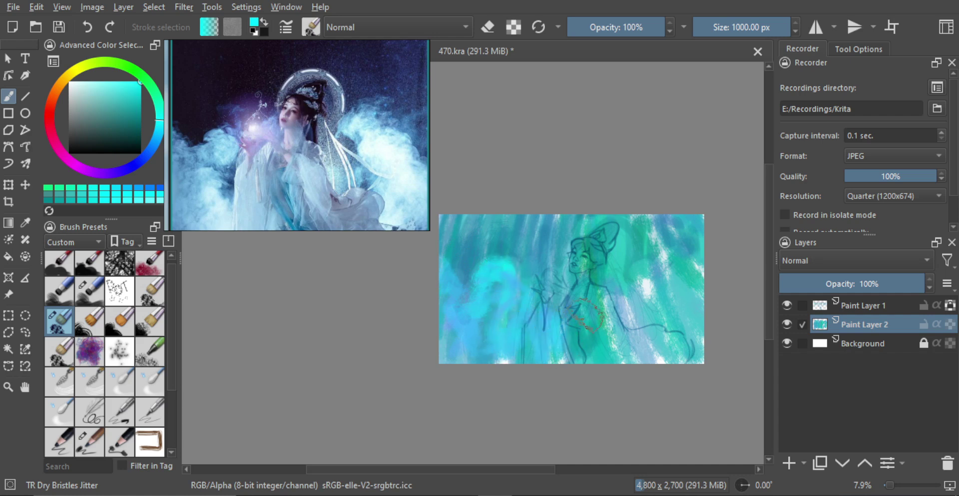
mouse_move(598, 344)
mouse_down()
mouse_move(616, 326)
mouse_move(612, 307)
mouse_move(596, 314)
mouse_move(601, 298)
mouse_move(618, 315)
mouse_move(610, 286)
mouse_move(652, 353)
mouse_up()
mouse_move(651, 307)
mouse_down()
mouse_move(644, 282)
mouse_move(666, 293)
mouse_move(643, 288)
mouse_move(662, 276)
mouse_move(692, 285)
mouse_move(706, 318)
mouse_move(686, 312)
mouse_move(682, 350)
mouse_move(668, 269)
mouse_move(692, 271)
mouse_move(649, 268)
mouse_move(669, 256)
mouse_up()
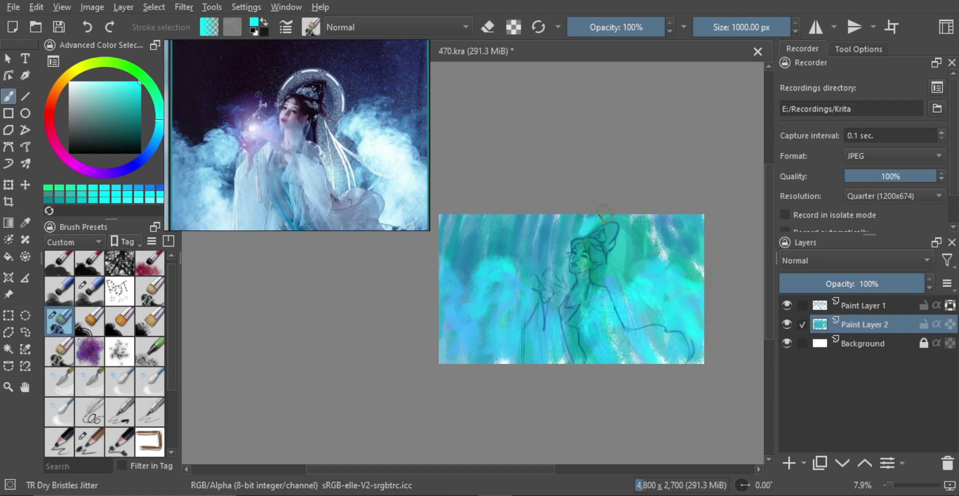
drag(633, 233, 627, 223)
drag(618, 267, 624, 281)
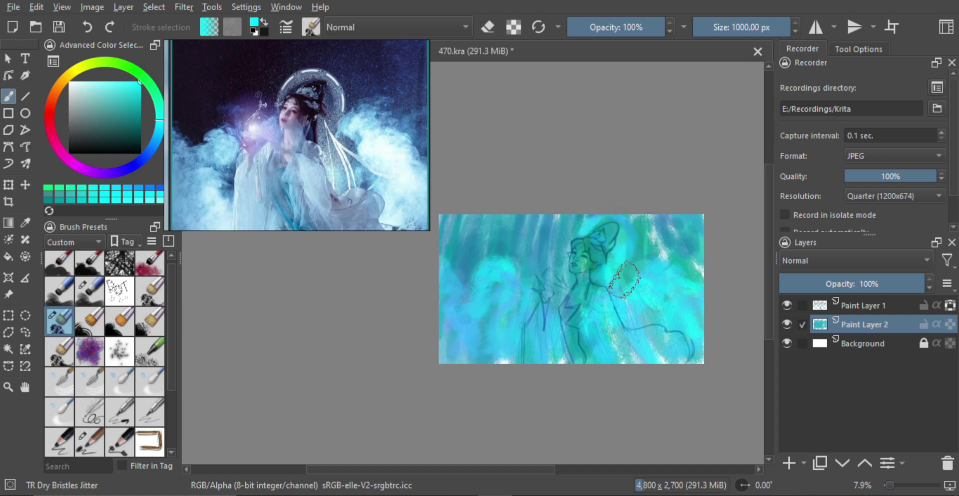
Step: Pick a lighter cyan and add a new paint layer above the Multiply sketch layer, briefly checking the colours without the sketch
click(112, 82)
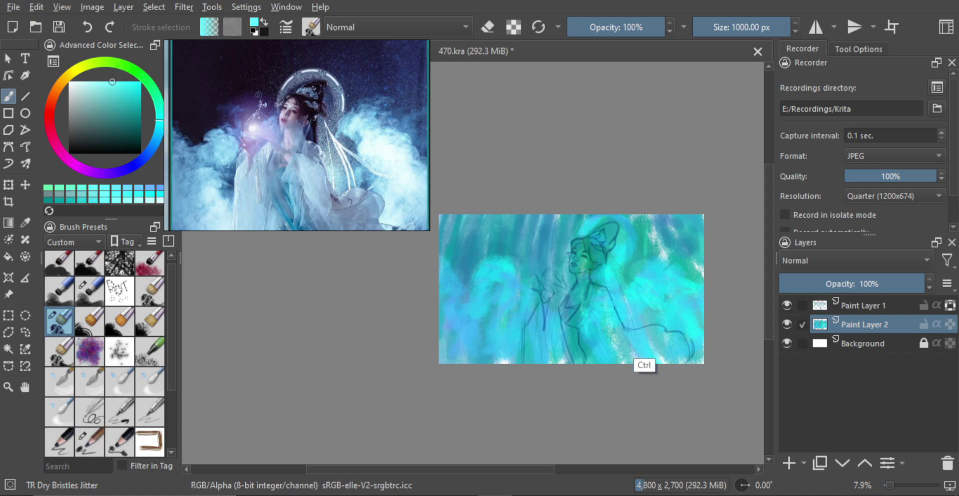
drag(667, 276, 637, 298)
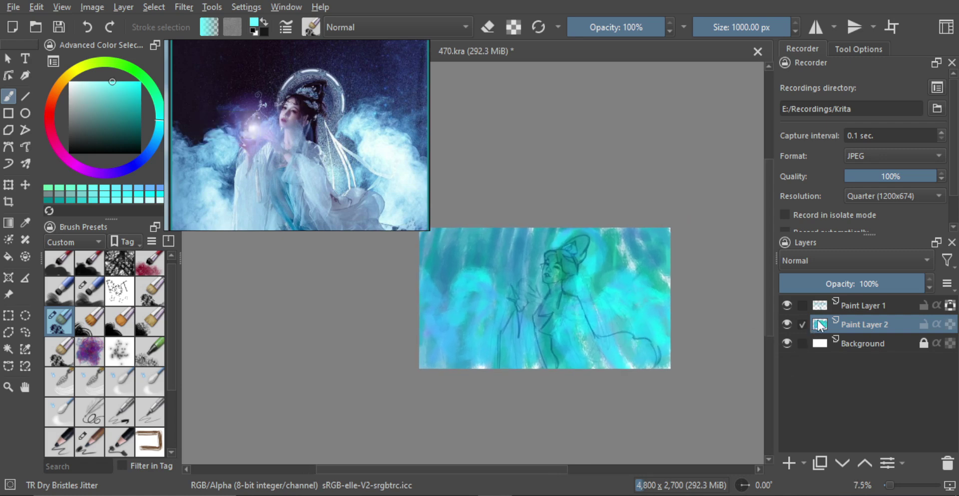
click(820, 305)
click(787, 306)
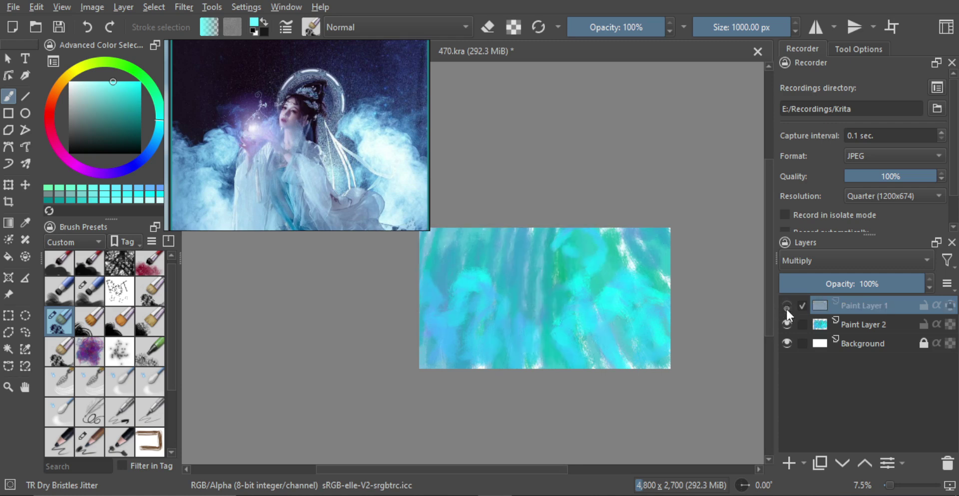
click(787, 306)
click(789, 462)
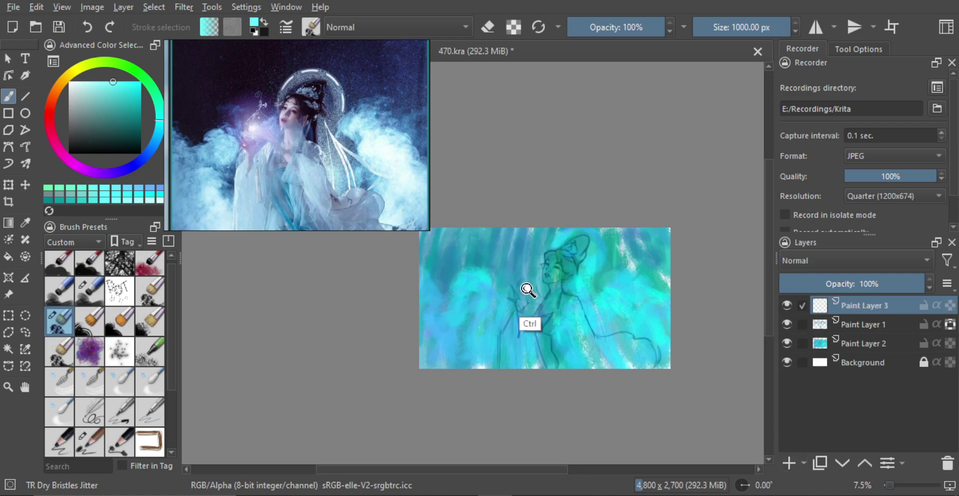
Step: Paint sky-blue texture over the clouds on both sides and the lower robe with TR Blocking Jitter, enlarging the brush from about 634 to 847 px
drag(527, 289, 530, 275)
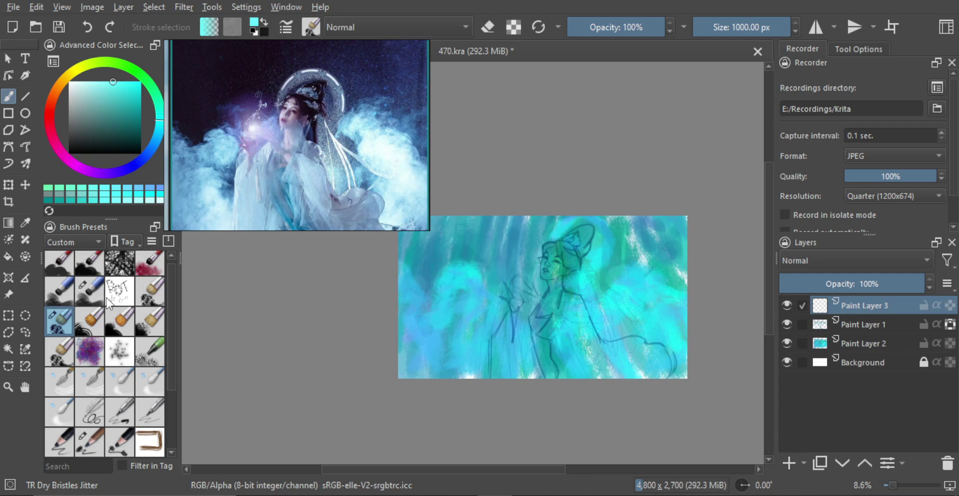
click(91, 264)
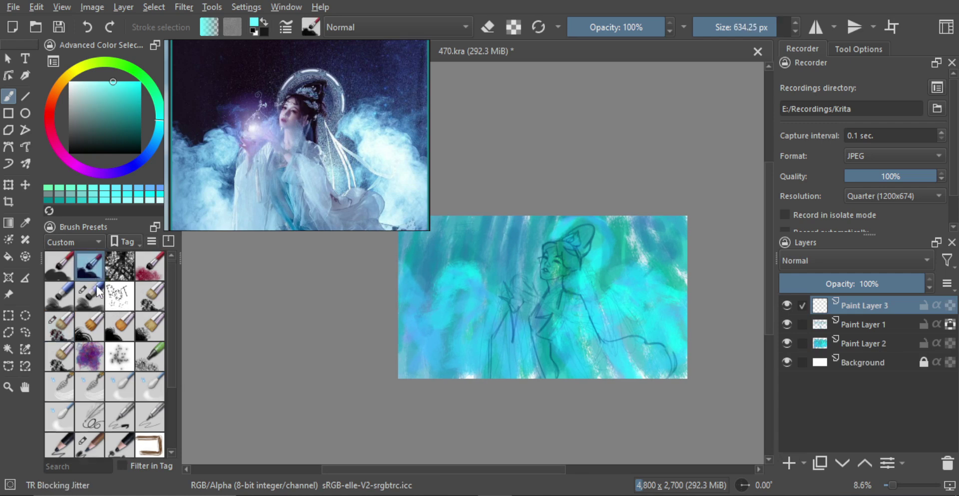
drag(124, 100, 98, 74)
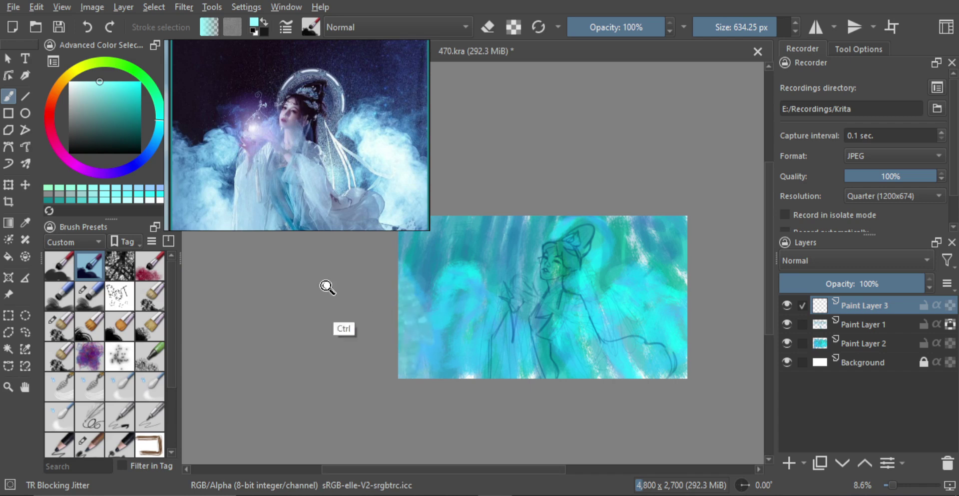
mouse_move(124, 98)
mouse_down()
mouse_move(114, 67)
mouse_move(123, 75)
mouse_up()
click(159, 133)
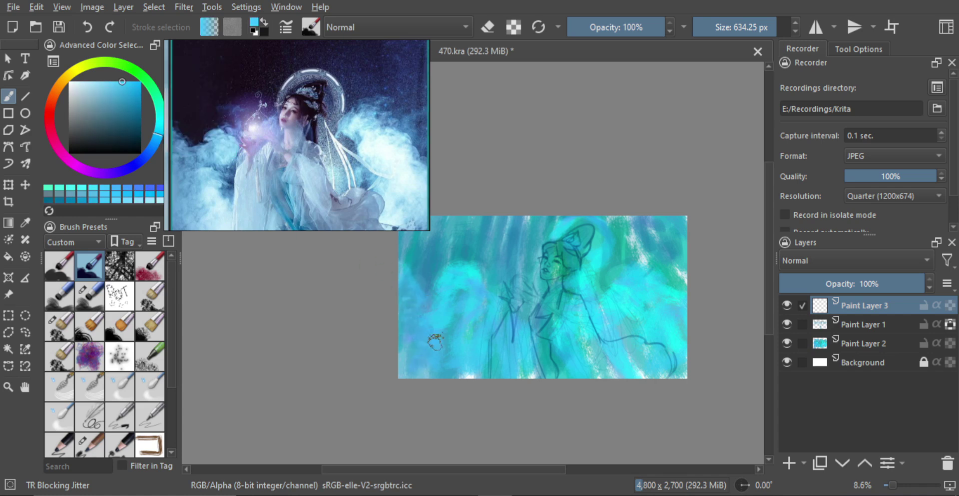
mouse_move(421, 338)
mouse_down()
mouse_move(430, 370)
mouse_move(410, 360)
mouse_move(485, 339)
mouse_up()
drag(524, 306, 526, 306)
mouse_move(430, 358)
mouse_down()
mouse_move(408, 373)
mouse_move(460, 368)
mouse_move(477, 322)
mouse_up()
drag(628, 327, 633, 312)
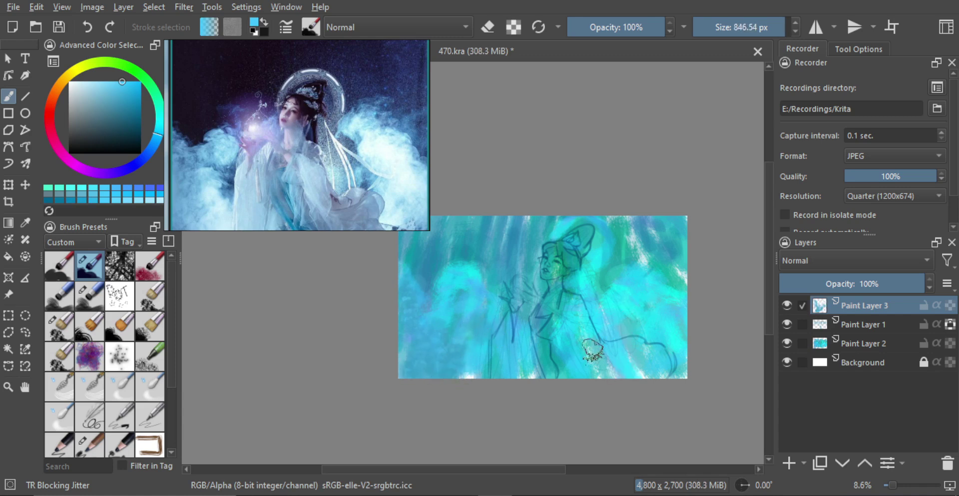
drag(565, 333, 590, 383)
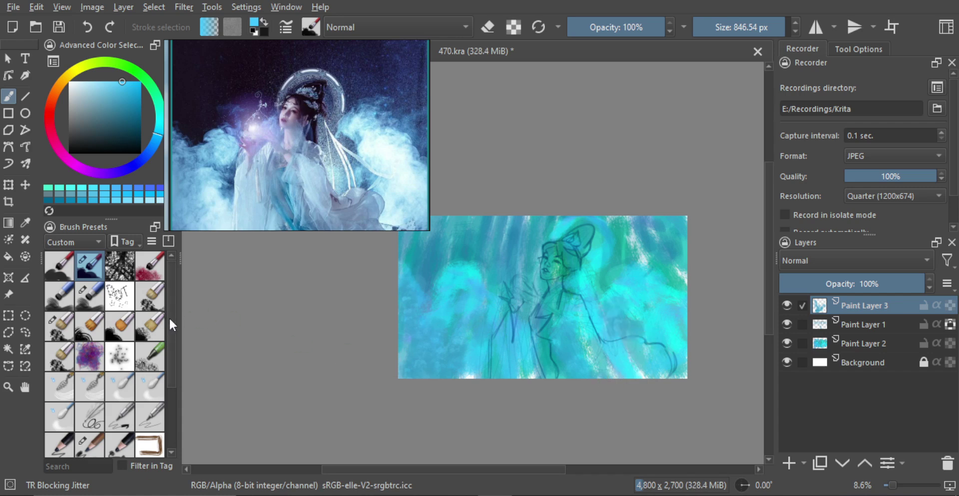
Step: Pick a pale, near-white blue and paint soft highlights on the clouds at both sides with TR Skin SB at about 487 px
scroll(169, 317, down, 3)
click(131, 410)
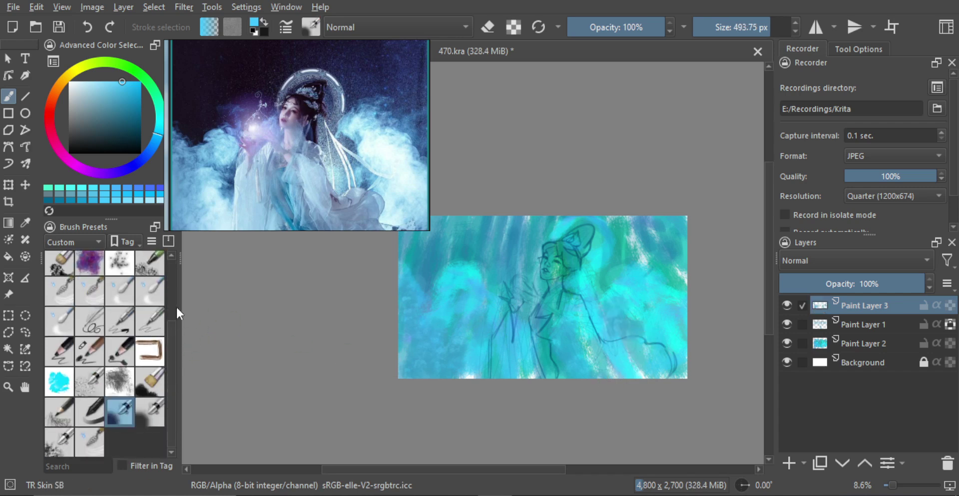
drag(90, 93, 80, 81)
mouse_move(428, 286)
shift+mouse_down()
mouse_move(412, 283)
mouse_move(480, 285)
mouse_move(481, 316)
mouse_move(492, 317)
mouse_move(461, 317)
mouse_move(458, 332)
mouse_move(470, 386)
mouse_move(504, 337)
mouse_move(527, 363)
mouse_move(576, 358)
mouse_move(568, 361)
mouse_move(574, 308)
mouse_move(589, 345)
shift+mouse_up()
mouse_move(622, 380)
mouse_down()
mouse_move(632, 358)
mouse_move(604, 355)
mouse_move(624, 366)
mouse_move(613, 369)
mouse_move(647, 360)
mouse_up()
mouse_move(629, 290)
mouse_down()
mouse_move(622, 284)
mouse_move(618, 296)
mouse_move(646, 292)
mouse_move(656, 319)
mouse_move(669, 316)
mouse_move(667, 306)
mouse_move(648, 311)
mouse_move(685, 344)
mouse_up()
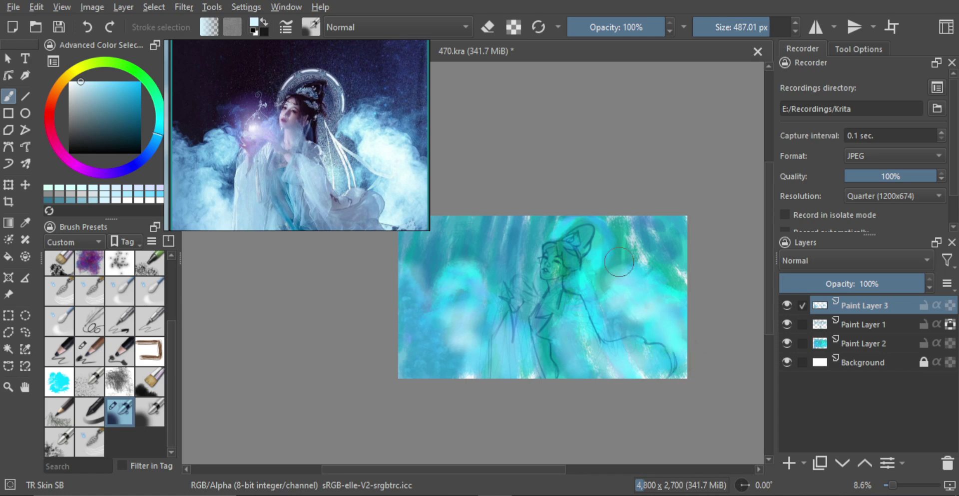
click(619, 261)
Step: Add a new paint layer on top and draw fine white curls rising above the hands with TR Pincel Txtr3 at about 10 px
click(790, 459)
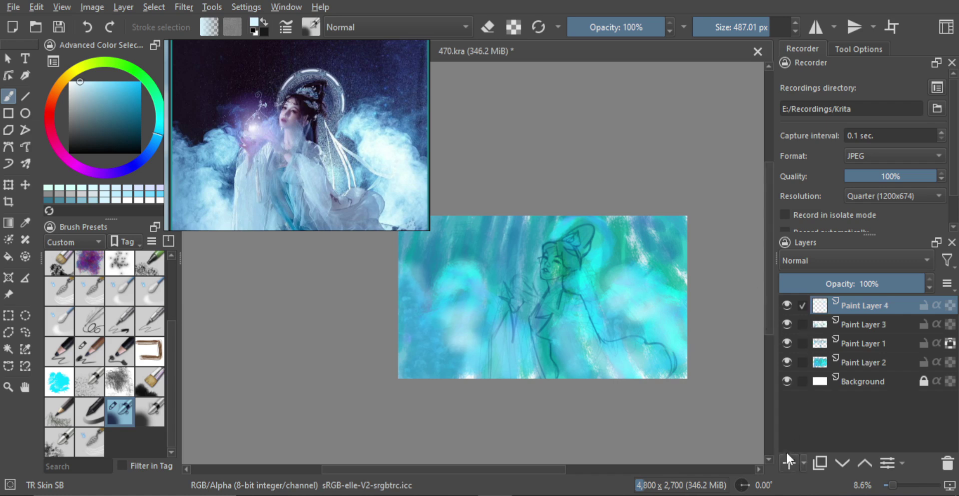
scroll(524, 274, up, 3)
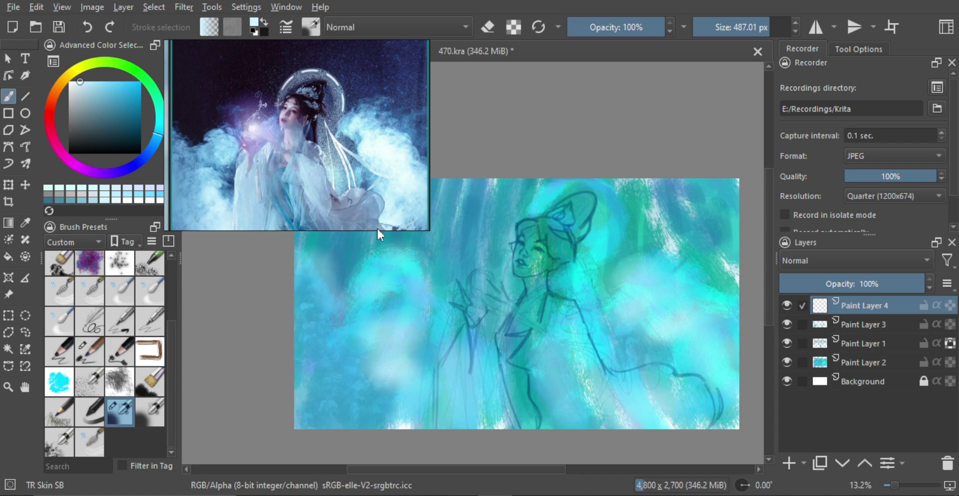
click(120, 351)
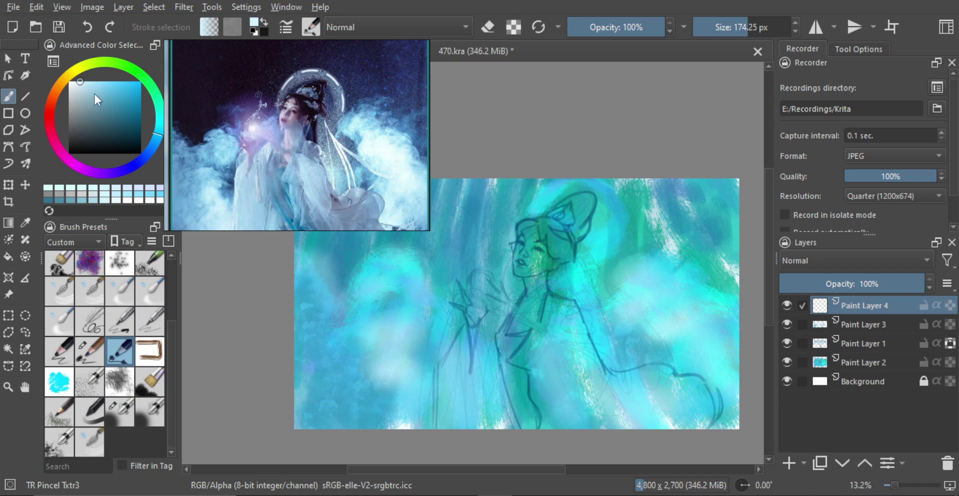
drag(97, 100, 64, 66)
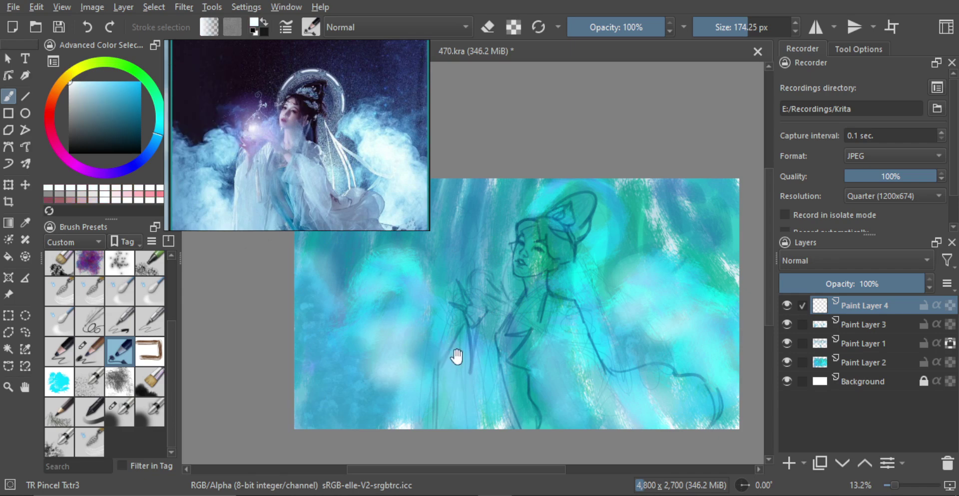
scroll(457, 350, down, 1)
mouse_move(457, 356)
mouse_down()
mouse_move(451, 309)
mouse_move(443, 314)
mouse_move(450, 304)
mouse_move(443, 311)
mouse_up()
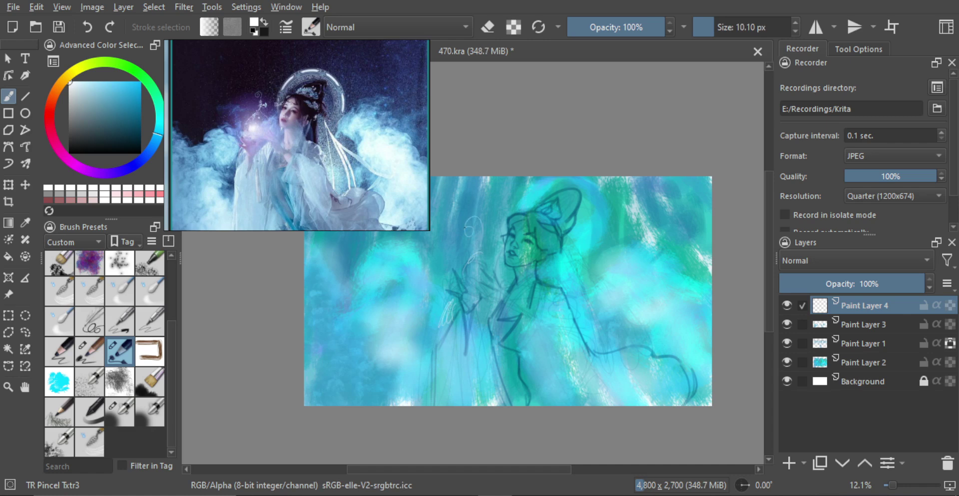
drag(484, 228, 475, 261)
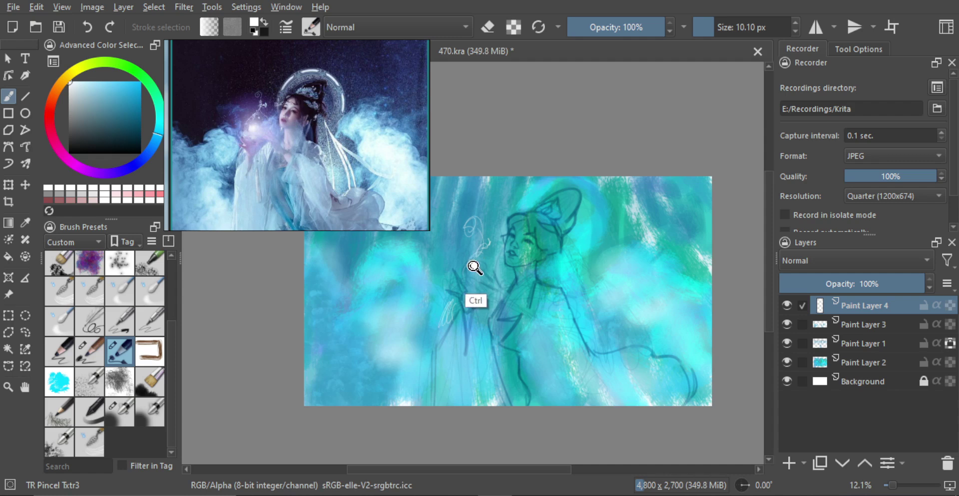
Step: Paint a white orb above the hands with TR Skin BR at about 135 px and a soft TR Skin SB glow around it at about 514 px
scroll(475, 261, up, 1)
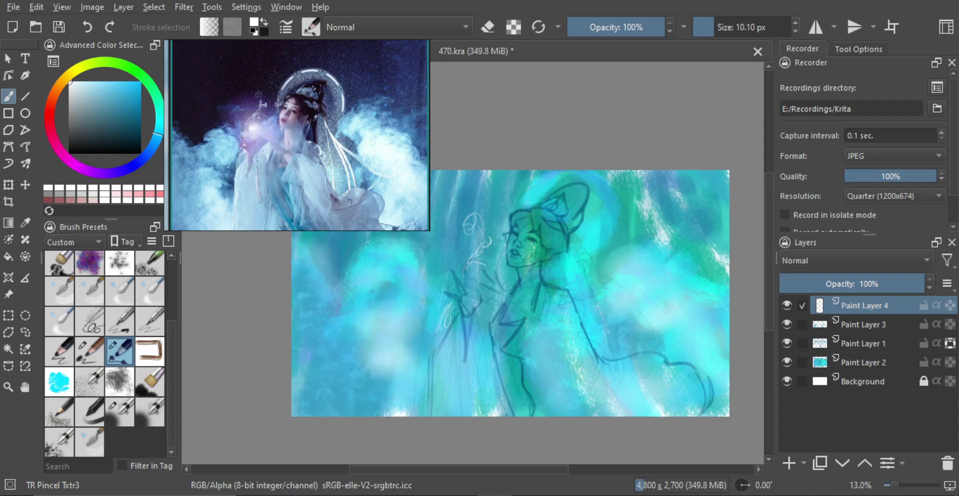
click(89, 411)
key(shift)
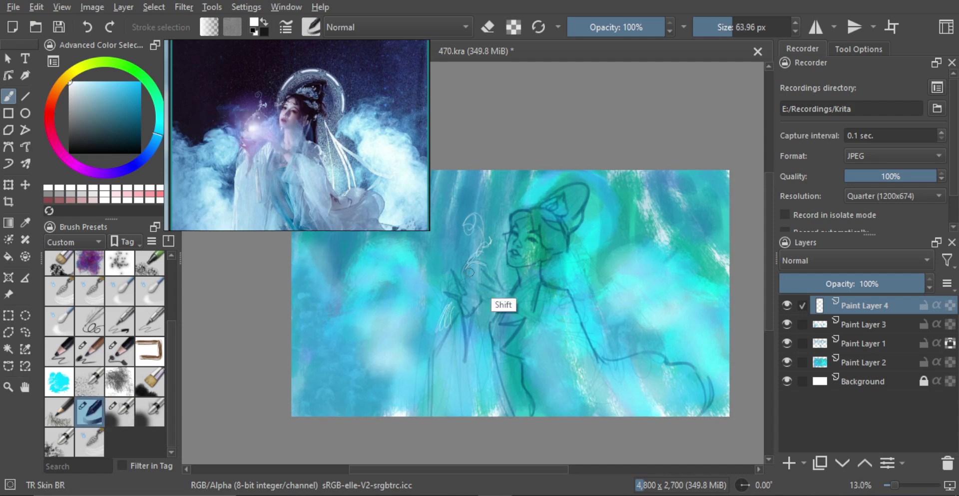
shift+drag(471, 272, 499, 272)
mouse_move(468, 266)
mouse_down()
mouse_move(471, 275)
mouse_move(481, 268)
mouse_move(477, 274)
mouse_up()
key(ctrl+z)
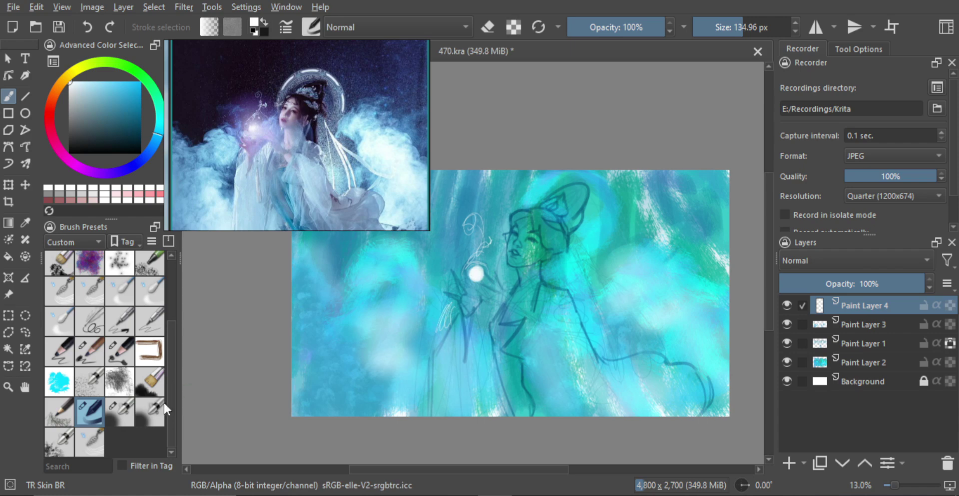
click(119, 411)
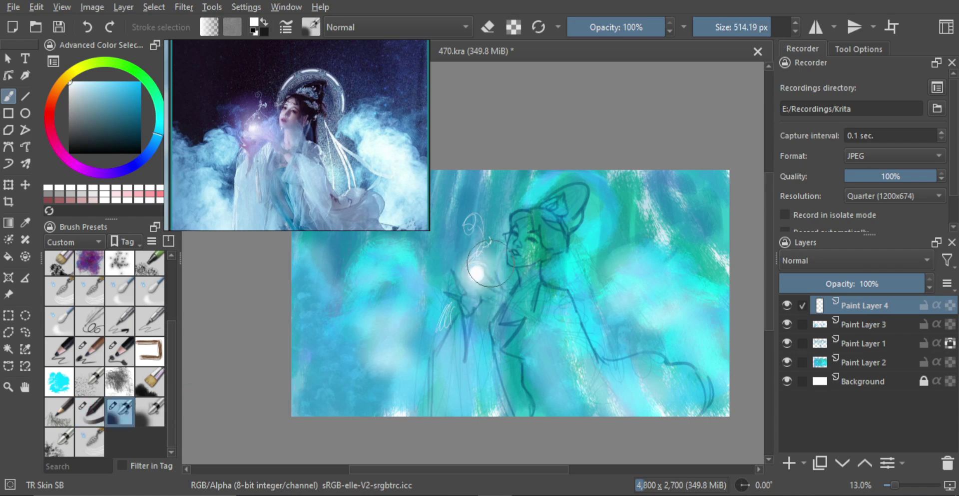
drag(490, 263, 484, 282)
Step: Paint white edge lines down the outer side of the left sleeve with TR Pincel Txtr3 at about 21 px
click(119, 350)
mouse_move(473, 313)
mouse_down()
mouse_move(470, 301)
mouse_move(431, 339)
mouse_move(448, 320)
mouse_up()
key(ctrl+z)
mouse_move(455, 299)
mouse_down()
mouse_move(432, 338)
mouse_move(455, 299)
mouse_up()
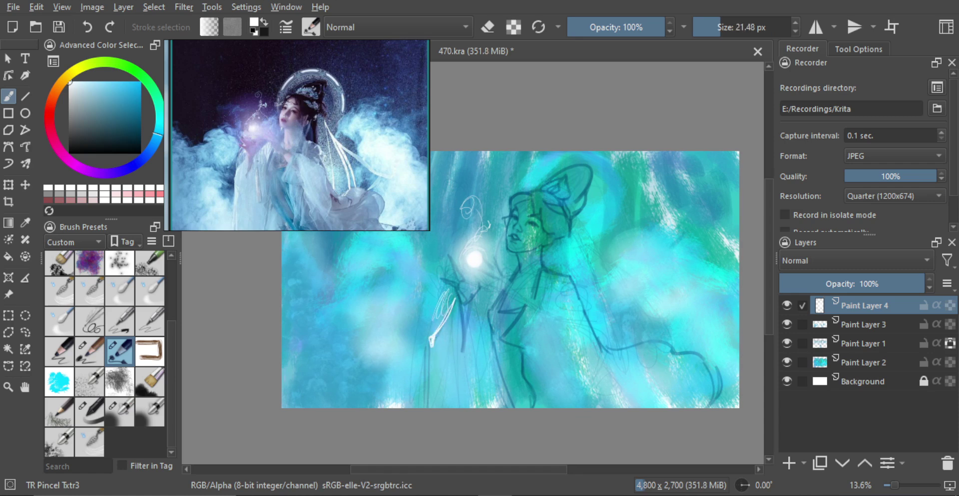
drag(445, 338, 446, 344)
mouse_move(446, 345)
mouse_down()
mouse_move(444, 337)
mouse_move(428, 351)
mouse_move(438, 327)
mouse_move(433, 370)
mouse_up()
key(ctrl+z)
Step: Add white fold strokes to the robe just below the glowing orb at about 20 px and check the drawing in mirrored view
shift+drag(454, 343, 471, 369)
ctrl+drag(473, 336, 482, 308)
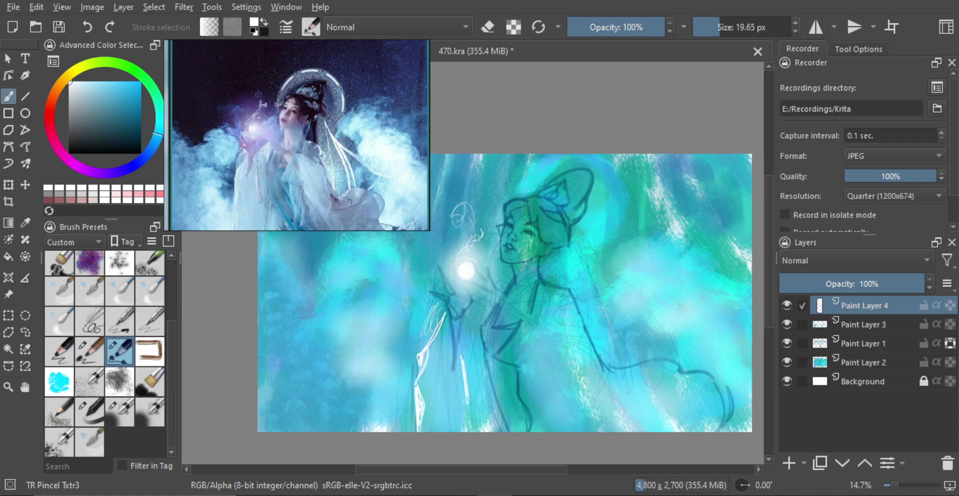
drag(473, 346, 472, 311)
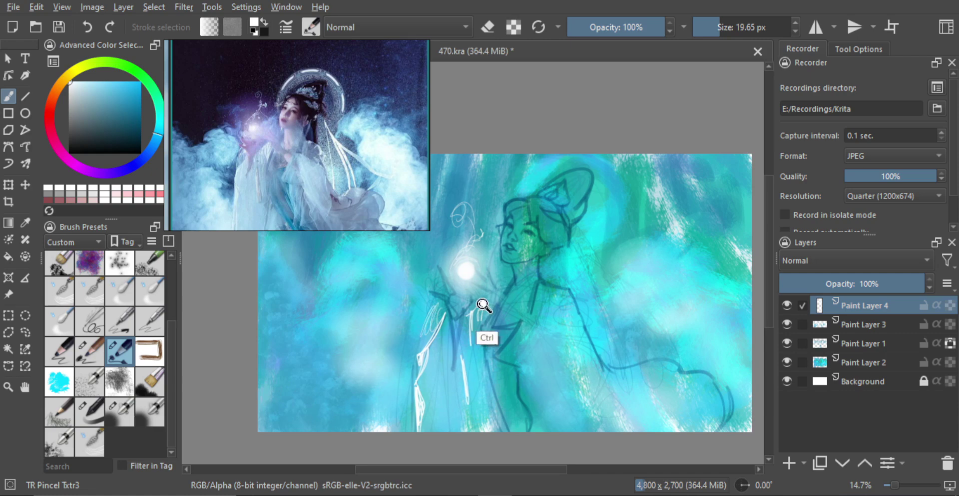
scroll(487, 327, up, 1)
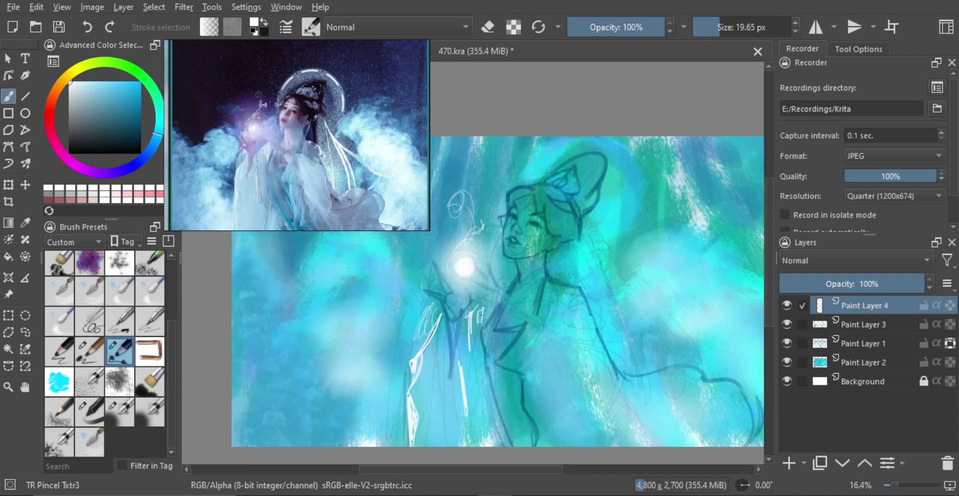
key(ctrl+z)
drag(475, 322, 484, 296)
mouse_move(482, 334)
mouse_down()
mouse_move(495, 306)
mouse_move(479, 301)
mouse_move(506, 340)
mouse_up()
key(m)
key(m)
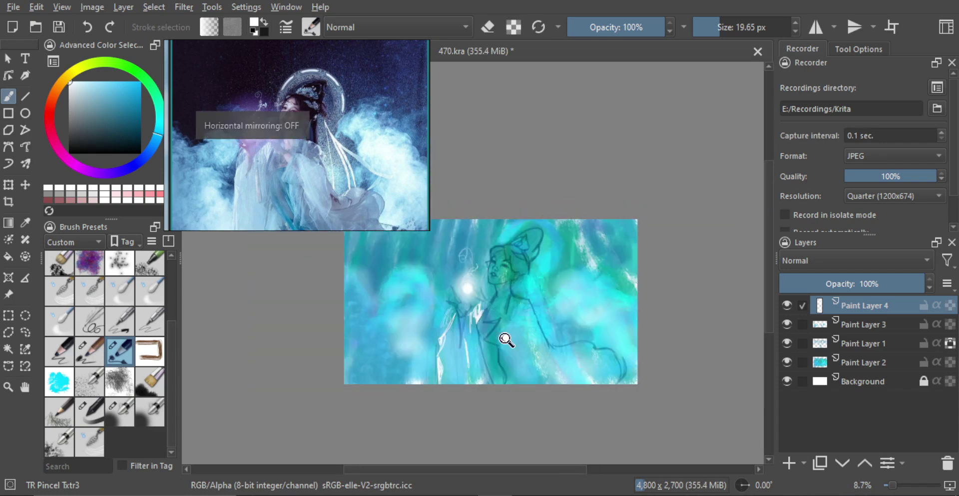
Step: Paint white fold strokes along the inner edge of the right sleeve, raising the brush size from about 21 to 28 px
scroll(507, 340, up, 1)
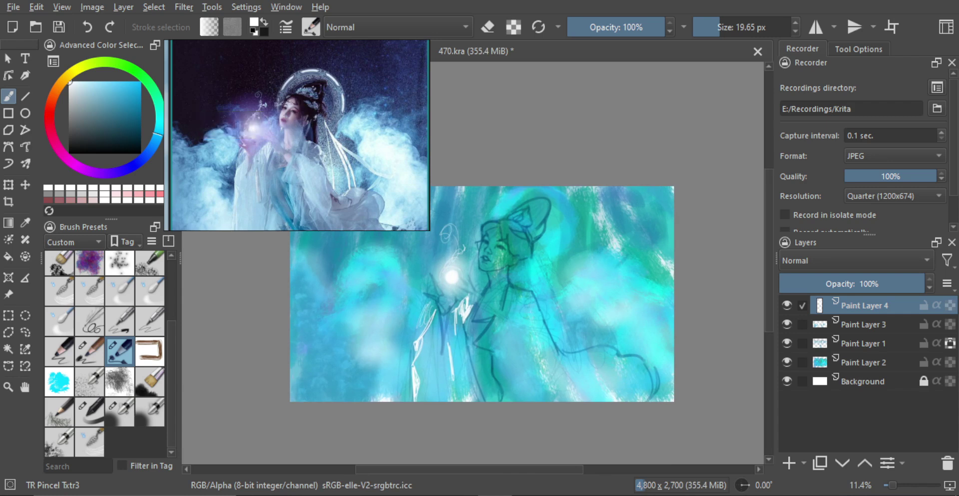
drag(494, 321, 478, 344)
drag(493, 351, 505, 392)
shift+click(501, 406)
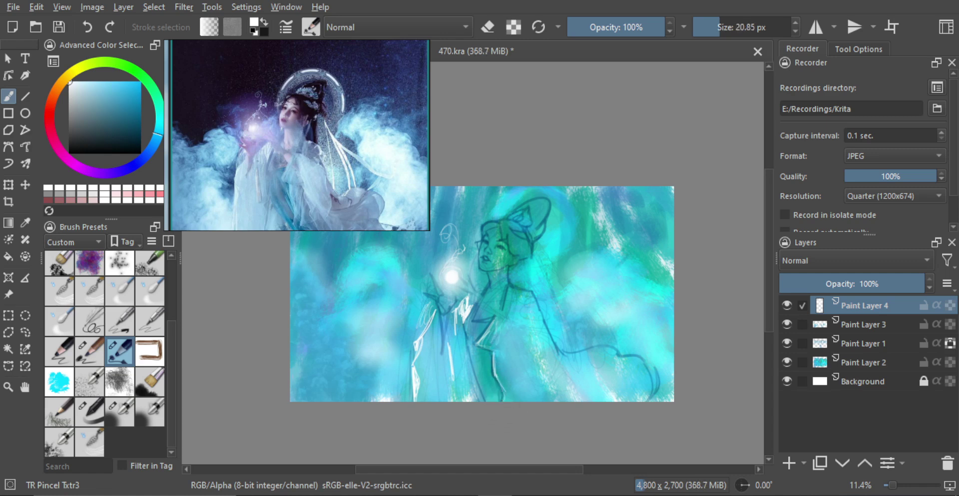
key(bracketright)
key(bracketright)
key(bracketright)
key(bracketright)
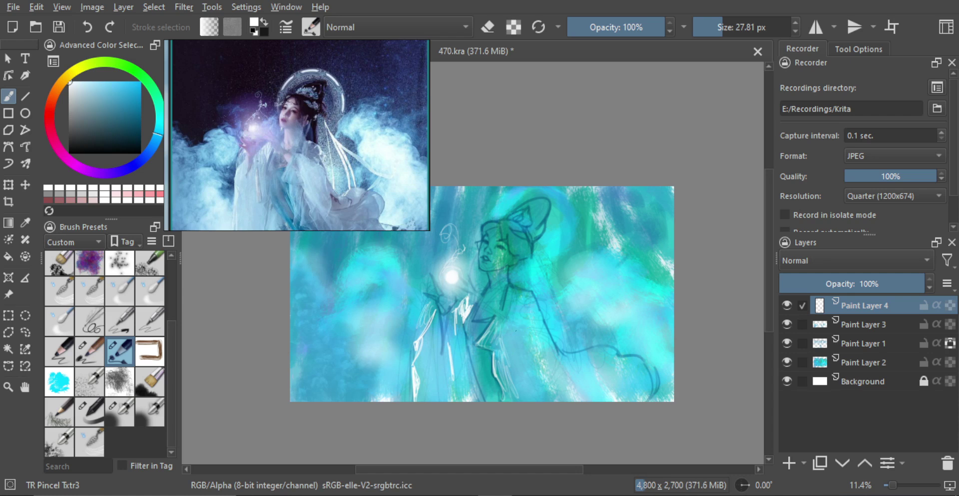
drag(498, 330, 507, 359)
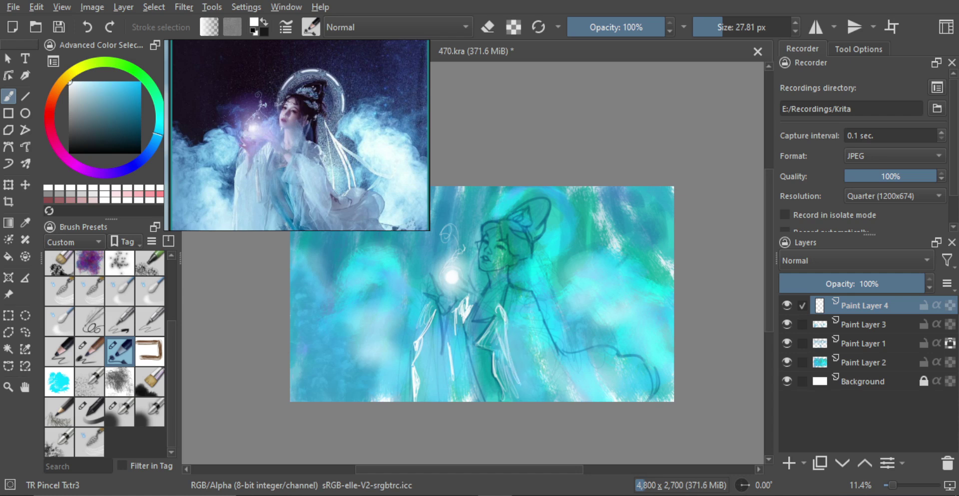
Step: Paint long white folds sweeping down the right sleeve and a white edge along the shoulder, ending at a brush size of about 27 px
key(bracketright)
key(bracketright)
key(bracketright)
key(bracketright)
key(bracketright)
key(bracketright)
key(bracketright)
key(bracketright)
key(bracketright)
key(bracketright)
drag(531, 393, 529, 389)
drag(504, 324, 537, 398)
mouse_move(509, 345)
mouse_down()
mouse_move(537, 399)
mouse_move(531, 371)
mouse_move(515, 371)
mouse_up()
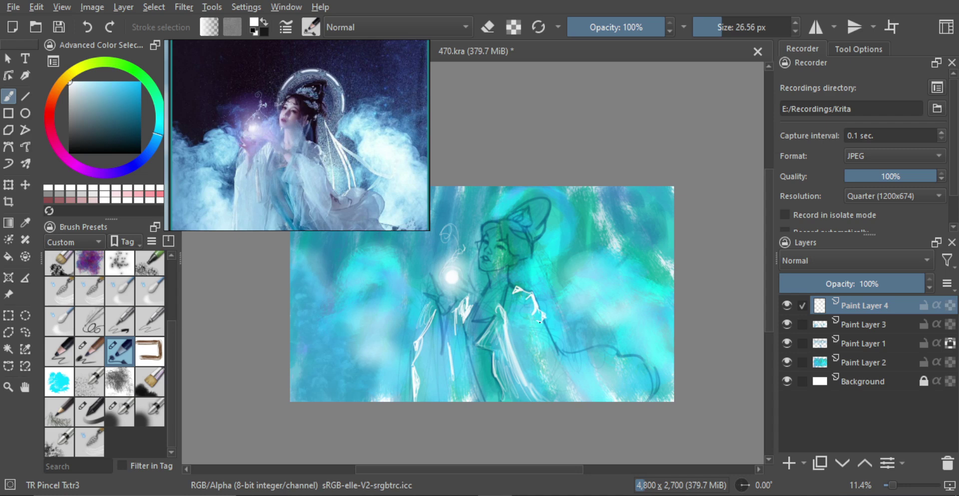
Step: Try to paint a long white ribbon hanging from behind the head past the shoulder, with the brush enlarged to about 43 px
shift+drag(553, 317, 535, 320)
drag(538, 263, 564, 360)
key(ctrl+z)
shift+drag(540, 307, 550, 307)
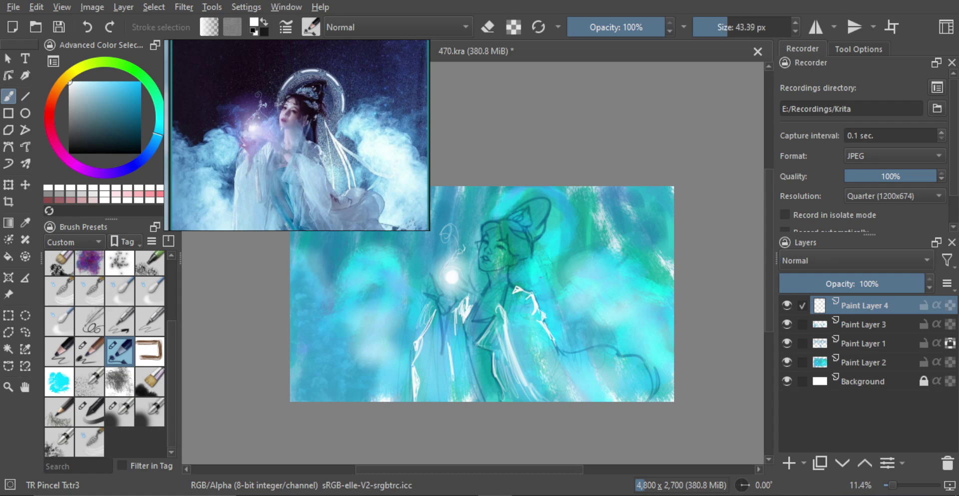
drag(534, 266, 558, 344)
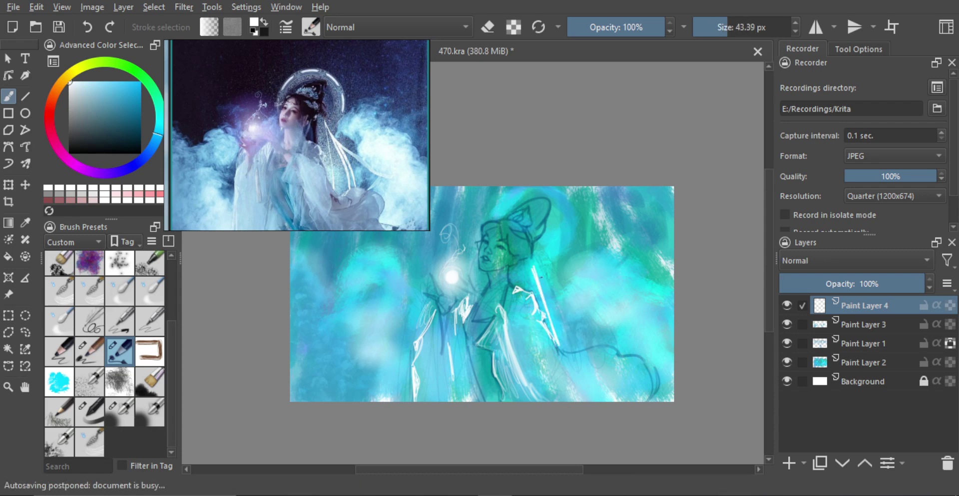
key(ctrl+z)
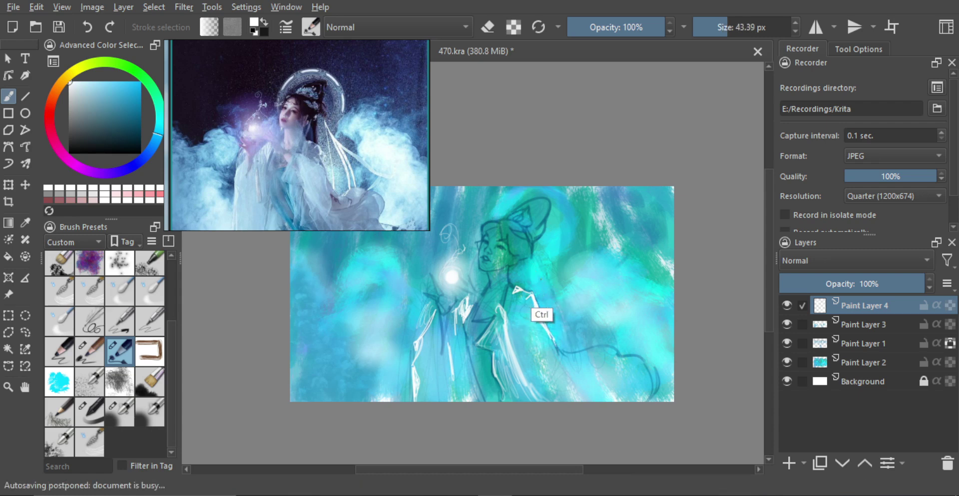
Step: Paint several long white ribbons fanning out from behind the head past the shoulder, at a brush size of about 44 px
drag(534, 259, 557, 333)
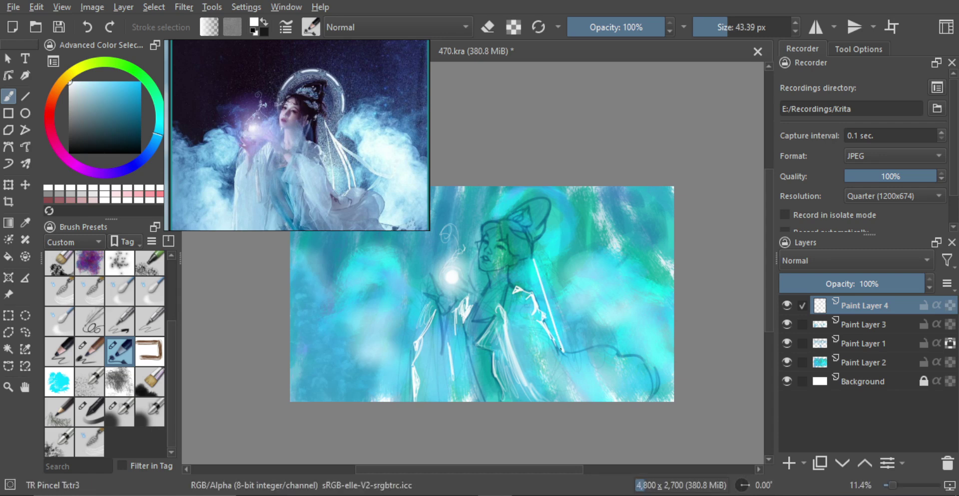
drag(532, 253, 577, 351)
key(ctrl+z)
mouse_move(540, 270)
mouse_down()
mouse_move(588, 345)
mouse_move(556, 299)
mouse_move(579, 347)
mouse_up()
shift+click(555, 296)
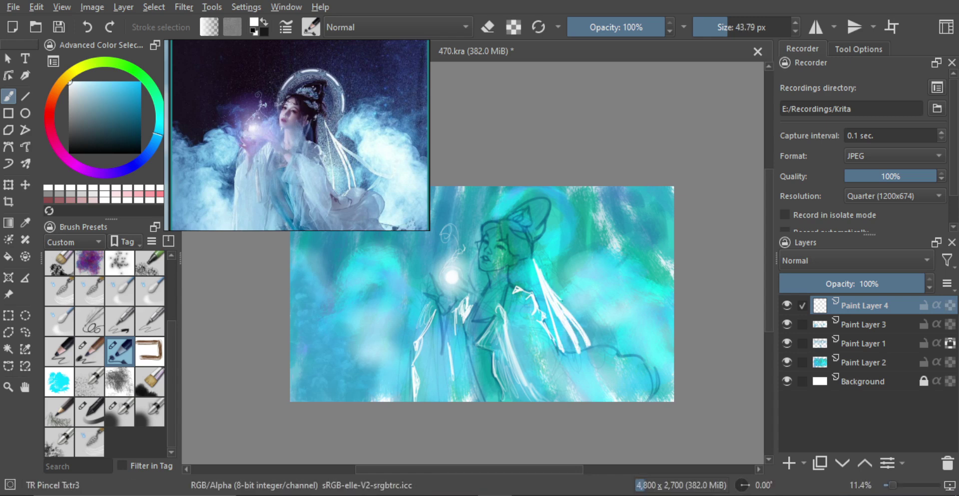
drag(565, 299, 595, 312)
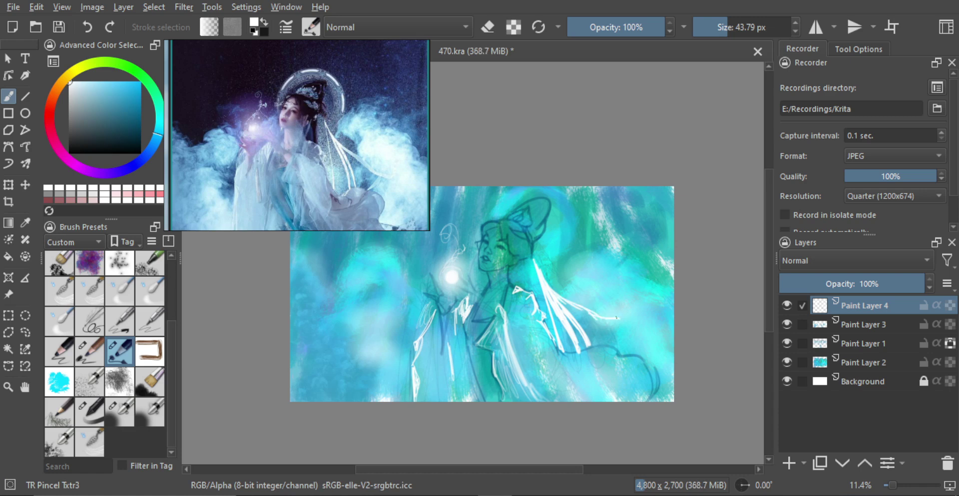
mouse_move(616, 317)
mouse_down()
mouse_move(636, 327)
mouse_move(606, 324)
mouse_move(618, 349)
mouse_up()
key(ctrl+z)
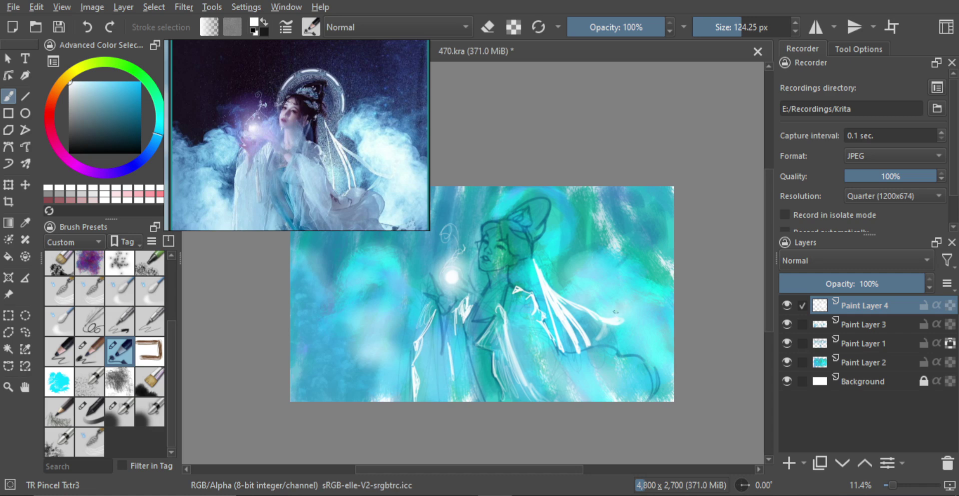
Step: Paint billowing white cloud puffs beyond the ribbons with sampled pale tones, enlarging the brush from about 124 to 268 px
ctrl+click(622, 313)
mouse_move(621, 315)
mouse_down()
mouse_move(636, 297)
mouse_move(636, 314)
mouse_move(627, 288)
mouse_move(623, 309)
mouse_move(633, 298)
mouse_move(615, 301)
mouse_move(625, 290)
mouse_move(608, 296)
mouse_move(617, 279)
mouse_move(589, 288)
mouse_move(585, 278)
mouse_move(612, 272)
mouse_move(577, 258)
mouse_up()
ctrl+click(631, 300)
mouse_move(606, 288)
mouse_down()
mouse_move(625, 280)
mouse_move(622, 294)
mouse_move(655, 334)
mouse_move(650, 328)
mouse_move(656, 343)
mouse_move(641, 348)
mouse_move(655, 350)
mouse_move(640, 354)
mouse_move(643, 392)
mouse_up()
key(ctrl+z)
mouse_move(633, 345)
mouse_down()
mouse_move(633, 388)
mouse_move(672, 387)
mouse_move(653, 356)
mouse_move(663, 341)
mouse_up()
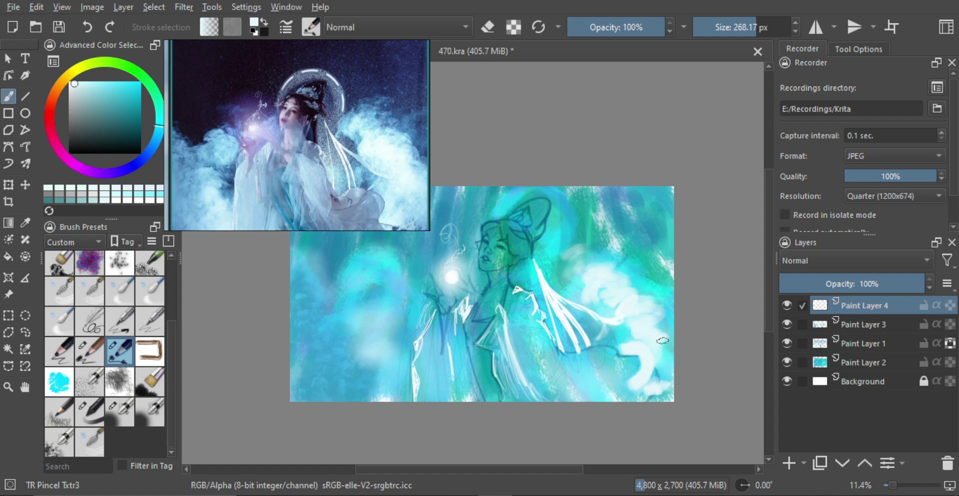
Step: Paint pale cloud strokes beside the woman's left-hand sleeve at about 286 px and check the overall composition
key(bracketright)
mouse_move(365, 331)
mouse_down()
mouse_move(381, 339)
mouse_move(375, 354)
mouse_move(390, 357)
mouse_move(358, 385)
mouse_move(380, 361)
mouse_move(395, 392)
mouse_move(407, 385)
mouse_up()
mouse_move(388, 396)
mouse_down()
mouse_move(409, 393)
mouse_move(403, 369)
mouse_up()
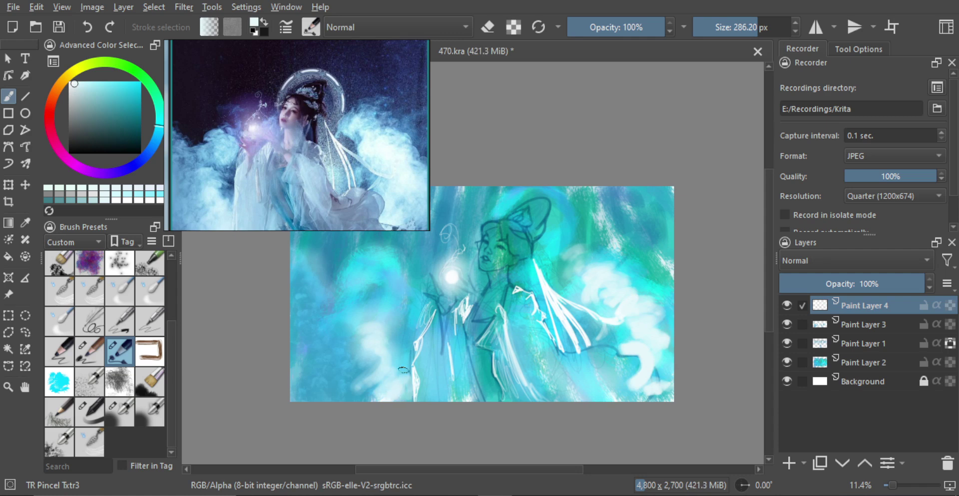
scroll(415, 346, down, 2)
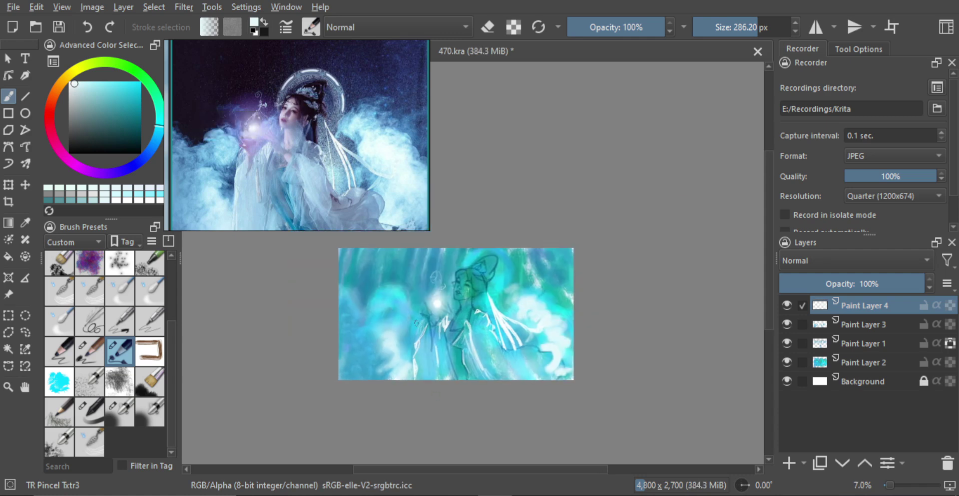
scroll(397, 331, up, 3)
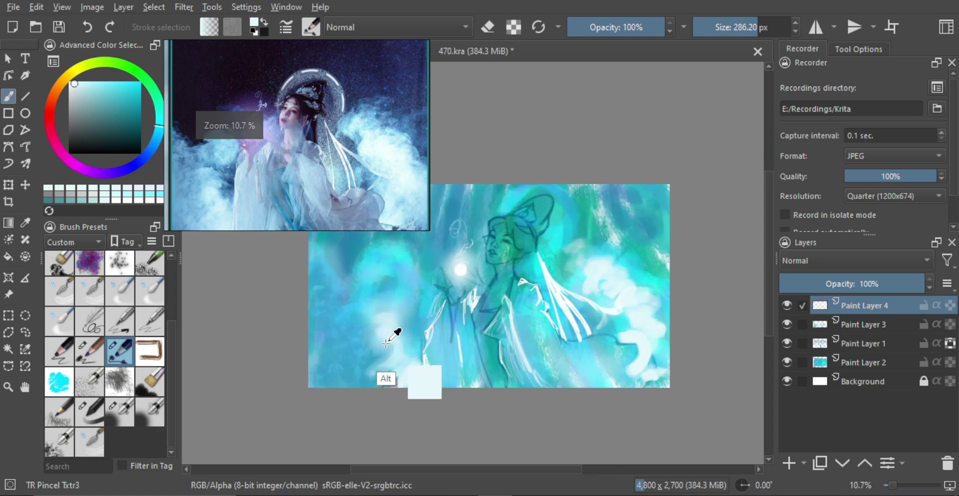
Step: Build up the clouds on the painting's left side with sampled light blues, at a brush size of about 340 px
ctrl+click(394, 334)
mouse_move(389, 333)
shift+mouse_down()
mouse_move(353, 354)
mouse_move(382, 342)
mouse_move(356, 349)
mouse_move(369, 346)
mouse_move(357, 318)
mouse_move(355, 343)
mouse_move(351, 317)
shift+mouse_up()
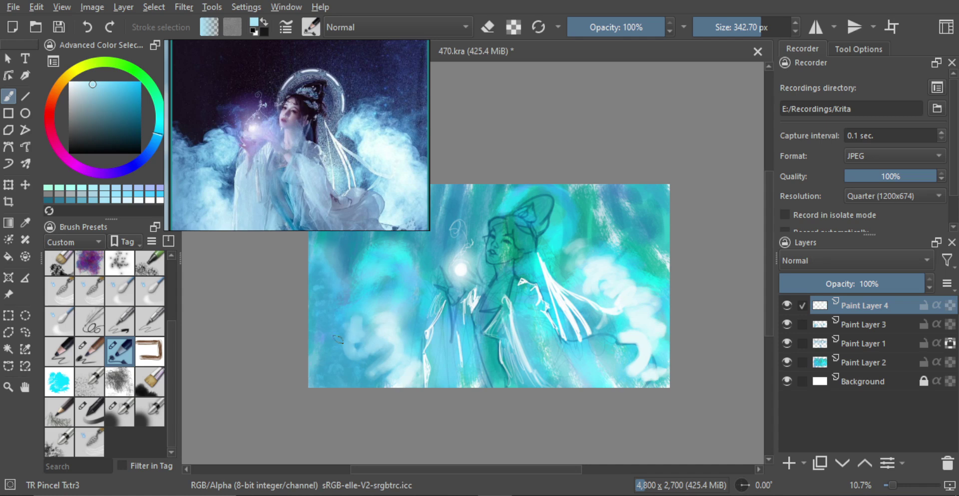
ctrl+click(329, 349)
mouse_move(330, 348)
shift+mouse_down()
mouse_move(348, 319)
mouse_move(333, 301)
mouse_move(349, 313)
mouse_move(317, 304)
shift+mouse_up()
mouse_move(342, 314)
shift+mouse_down()
mouse_move(320, 301)
mouse_move(314, 354)
mouse_move(332, 322)
mouse_move(320, 382)
mouse_move(353, 352)
mouse_move(358, 379)
mouse_move(358, 348)
mouse_move(372, 388)
shift+mouse_up()
ctrl+click(328, 337)
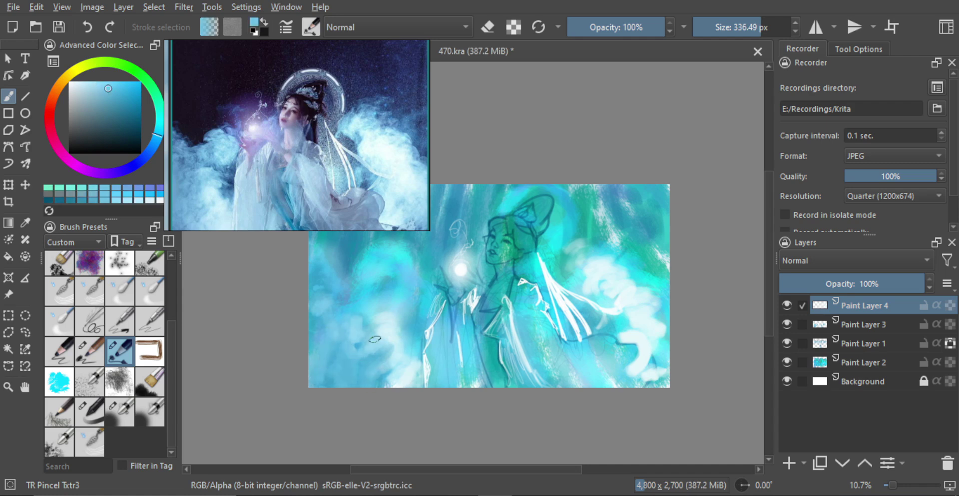
Step: Blend more sampled mid and light blues into the left clouds and their upper edge, using a brush of about 350 to 314 px
ctrl+click(356, 384)
drag(368, 335, 354, 347)
shift+drag(345, 334, 351, 334)
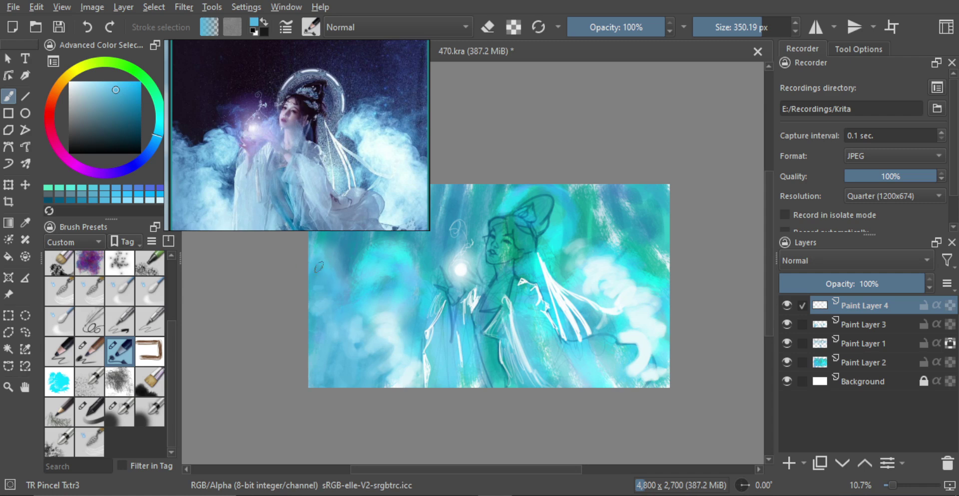
ctrl+click(370, 362)
mouse_move(330, 281)
mouse_down()
mouse_move(324, 291)
mouse_move(357, 298)
mouse_up()
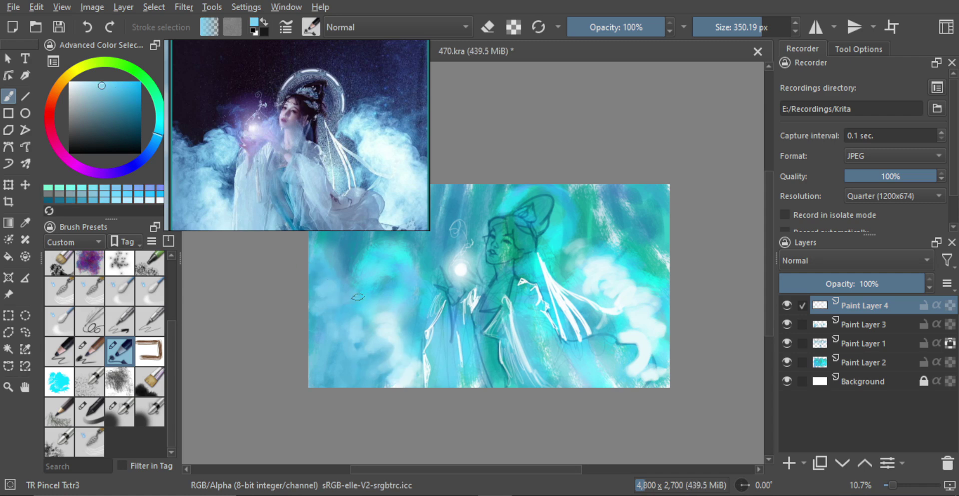
shift+drag(381, 339, 374, 339)
mouse_move(378, 290)
mouse_down()
mouse_move(395, 270)
mouse_move(419, 295)
mouse_up()
drag(419, 296, 459, 306)
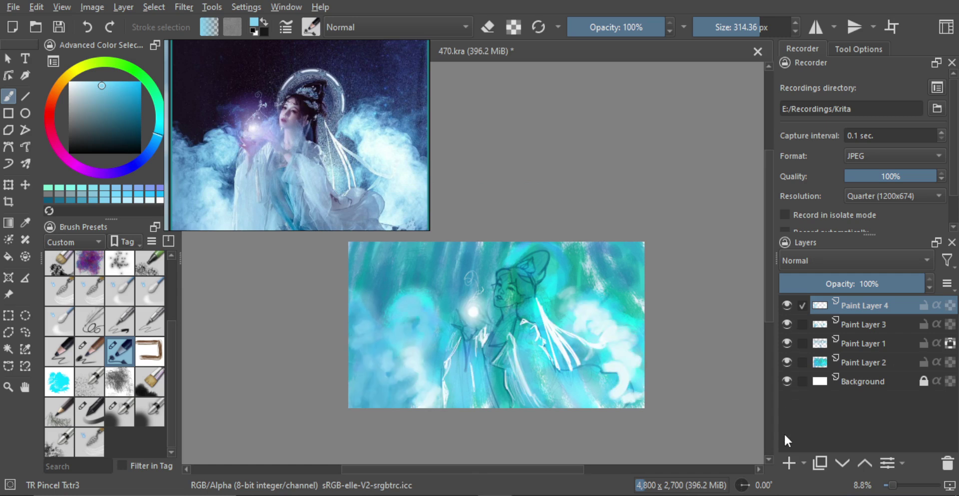
Step: Add a new paint layer on top of the stack and choose a dark navy blue for the sky
click(790, 460)
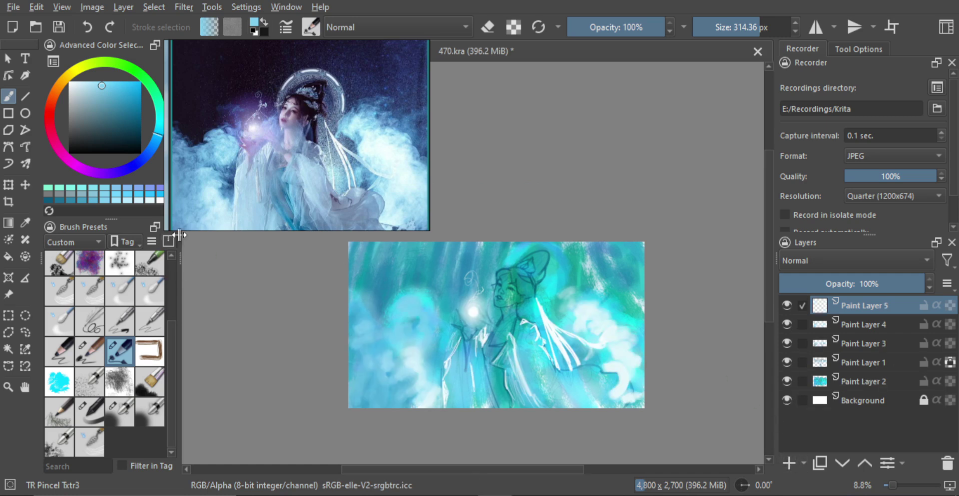
drag(131, 136, 145, 160)
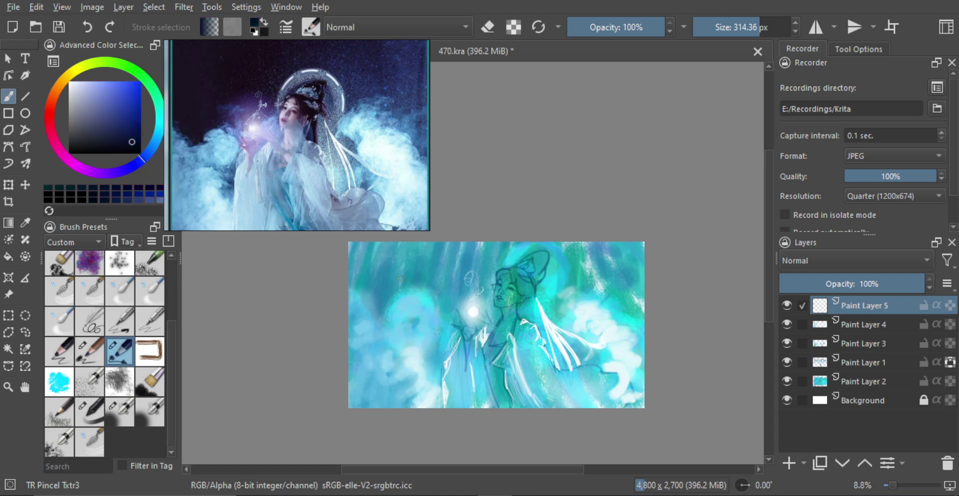
drag(393, 273, 391, 291)
key(ctrl+z)
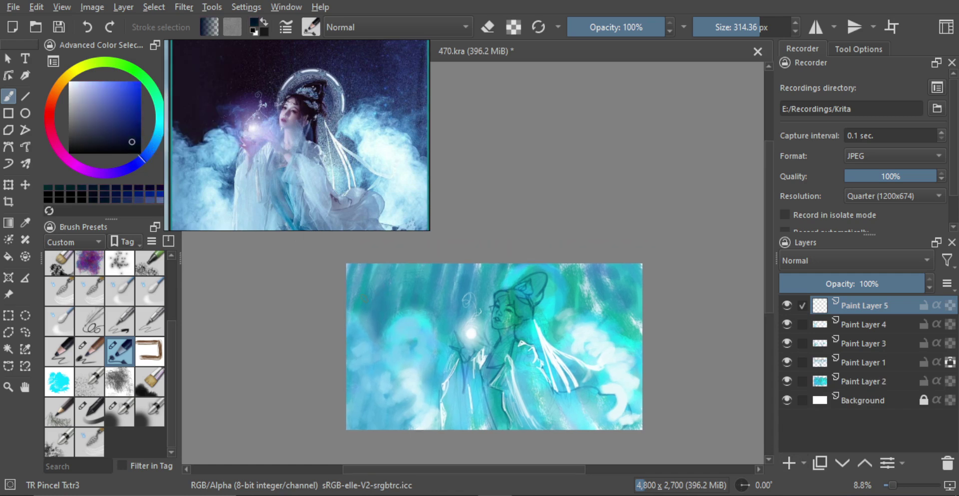
Step: Paint a dark navy night sky over the upper-left background down to the cloud tops, at a brush size of about 325 px
drag(391, 332, 394, 333)
drag(353, 297, 362, 312)
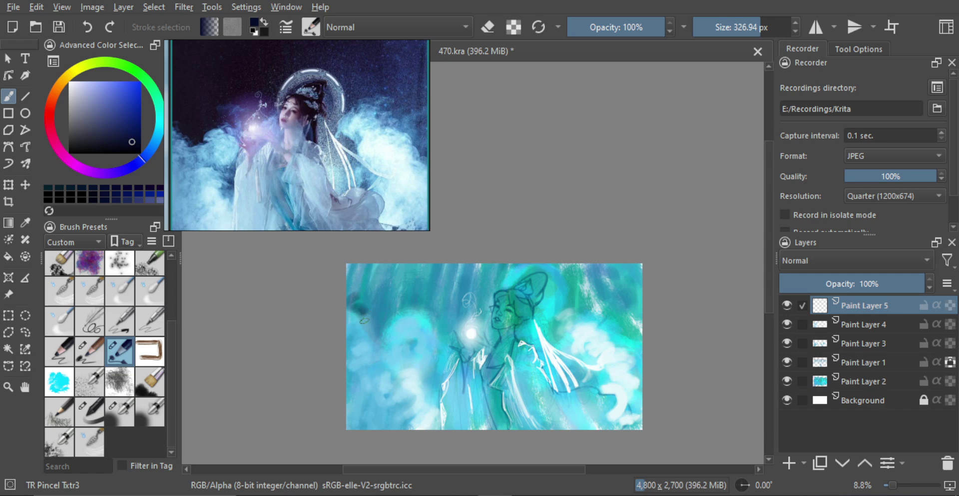
drag(365, 359, 363, 359)
drag(361, 311, 369, 313)
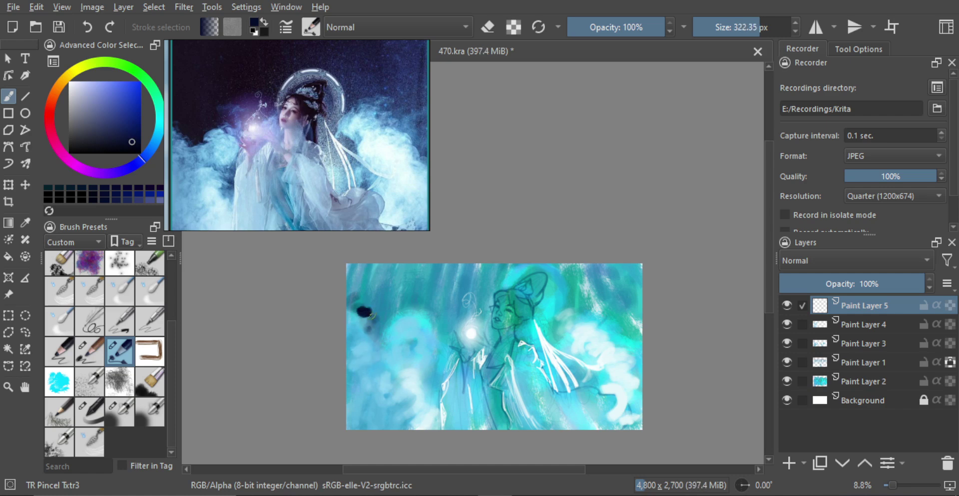
drag(359, 303, 376, 303)
click(366, 302)
drag(369, 333, 371, 333)
mouse_move(367, 295)
mouse_down()
mouse_move(352, 266)
mouse_move(350, 283)
mouse_move(371, 256)
mouse_move(377, 292)
mouse_move(378, 278)
mouse_move(359, 290)
mouse_move(379, 308)
mouse_move(378, 334)
mouse_move(400, 309)
mouse_move(381, 302)
mouse_move(389, 313)
mouse_move(388, 290)
mouse_move(395, 296)
mouse_move(406, 279)
mouse_move(419, 301)
mouse_move(409, 307)
mouse_move(428, 323)
mouse_move(431, 306)
mouse_move(417, 289)
mouse_move(442, 254)
mouse_move(451, 298)
mouse_move(450, 277)
mouse_move(436, 274)
mouse_move(460, 322)
mouse_up()
mouse_move(450, 264)
mouse_down()
mouse_move(448, 316)
mouse_move(456, 262)
mouse_up()
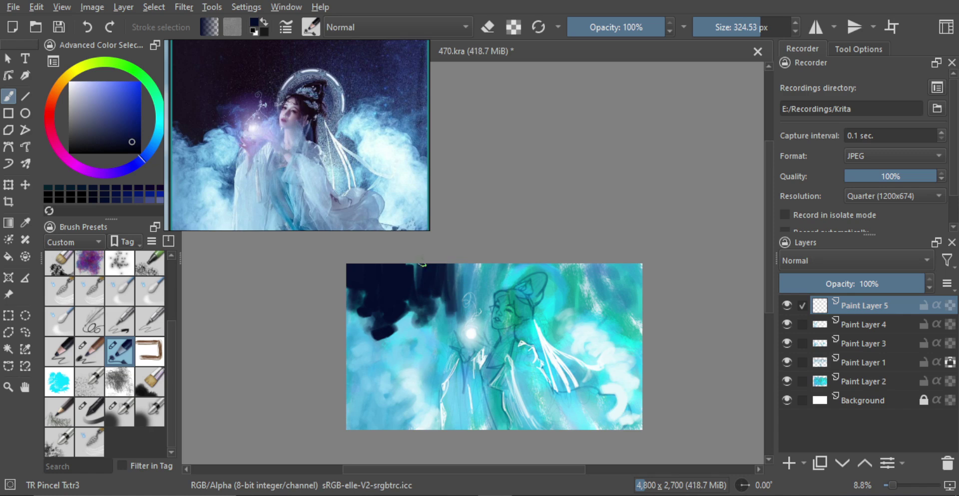
Step: Extend the navy sky above the glowing orb toward the woman's head and along the top edge around the halo
mouse_move(450, 300)
mouse_down()
mouse_move(457, 265)
mouse_move(465, 325)
mouse_move(474, 262)
mouse_move(485, 315)
mouse_move(492, 264)
mouse_move(497, 302)
mouse_up()
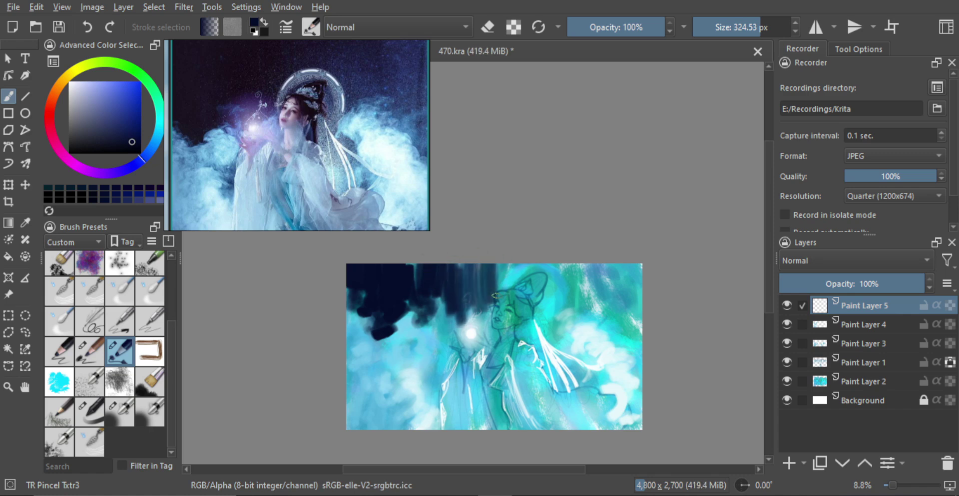
key(e)
key(e)
mouse_move(506, 257)
mouse_down()
mouse_move(490, 294)
mouse_move(477, 272)
mouse_move(452, 262)
mouse_up()
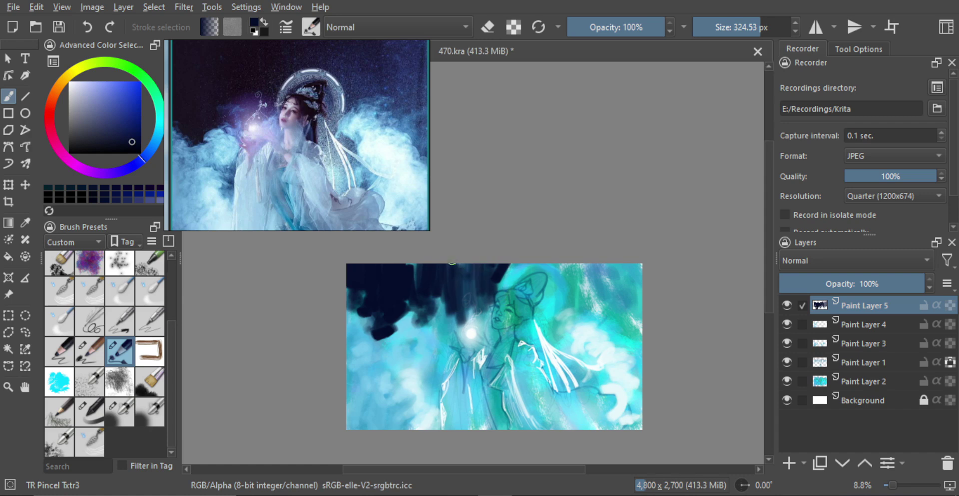
drag(413, 286, 412, 256)
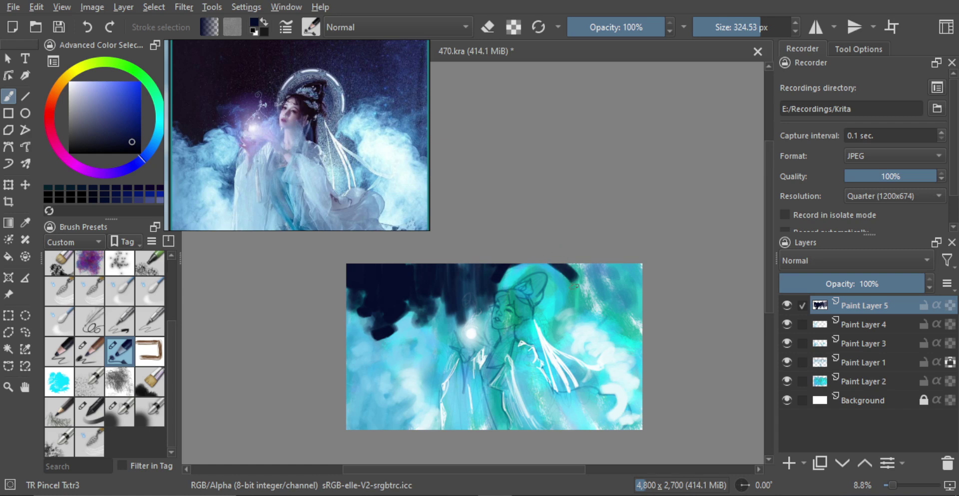
Step: Paint sampled dark teal over the background on the far side of the halo, enlarging the brush to about 365 px
ctrl+click(573, 274)
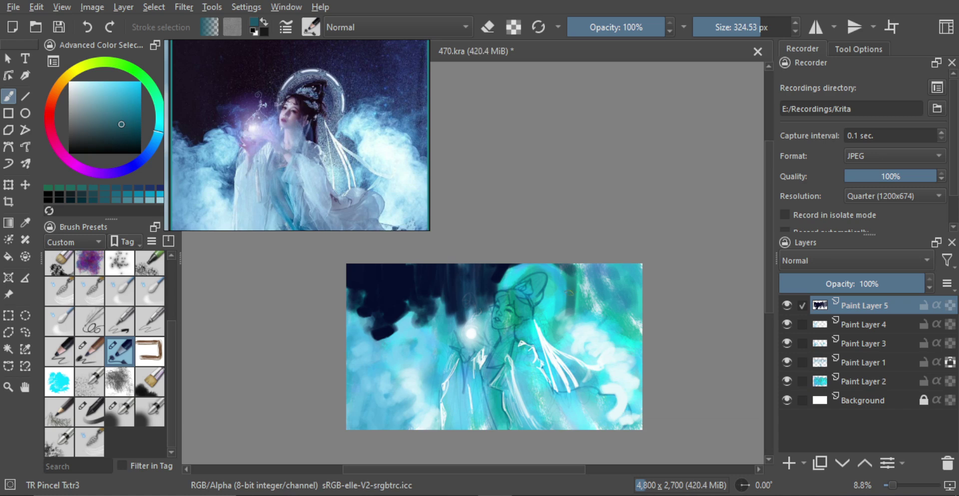
key(e)
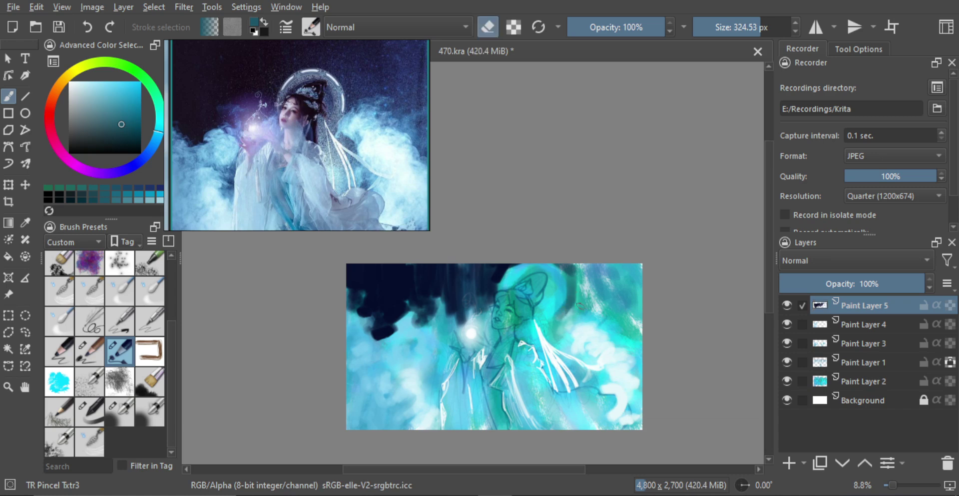
key(e)
ctrl+click(575, 290)
mouse_move(572, 287)
mouse_down()
mouse_move(605, 305)
mouse_move(600, 314)
mouse_move(611, 287)
mouse_move(637, 340)
mouse_up()
shift+click(622, 319)
shift+click(627, 335)
mouse_move(604, 266)
mouse_down()
mouse_move(601, 284)
mouse_move(637, 320)
mouse_move(640, 265)
mouse_up()
shift+click(514, 265)
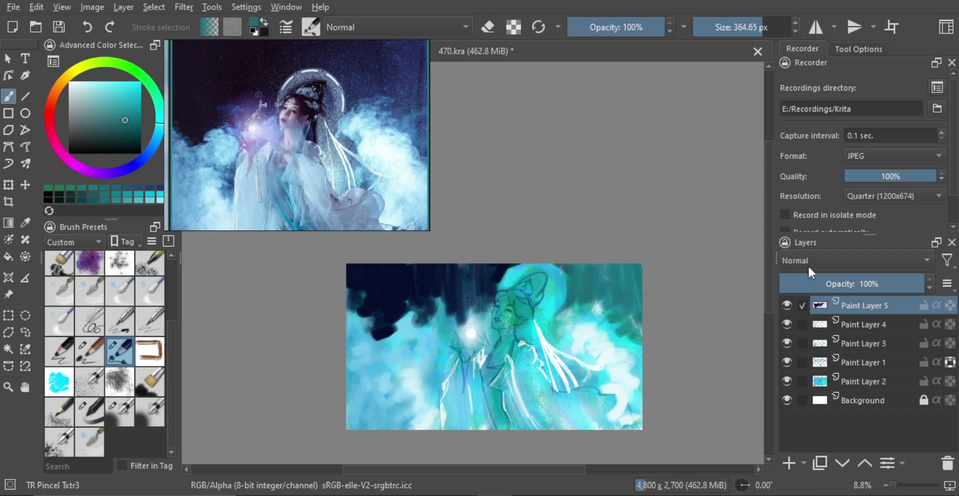
Step: Lock the sky layer's alpha and blend dark teal into the navy sky beside the halo
click(948, 305)
drag(508, 275, 498, 273)
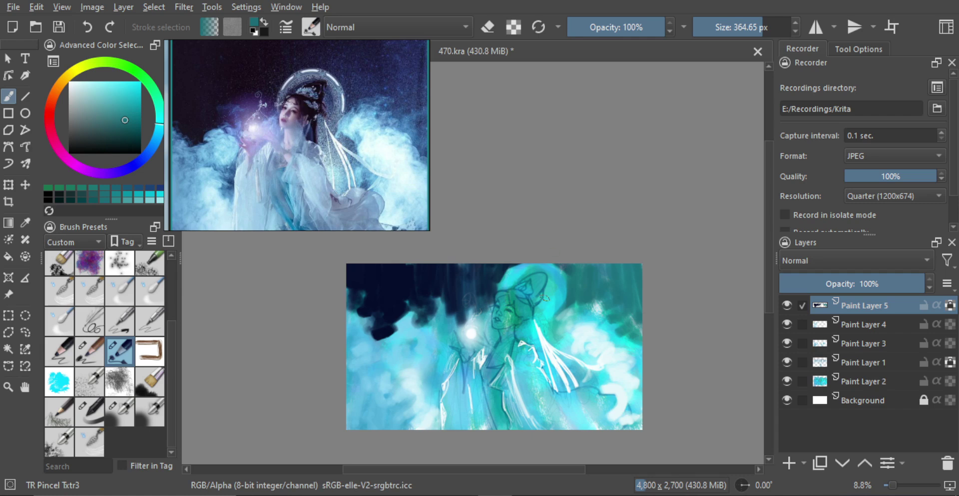
mouse_move(533, 290)
mouse_down()
mouse_move(536, 325)
mouse_move(543, 321)
mouse_move(533, 306)
mouse_up()
scroll(533, 306, up, 2)
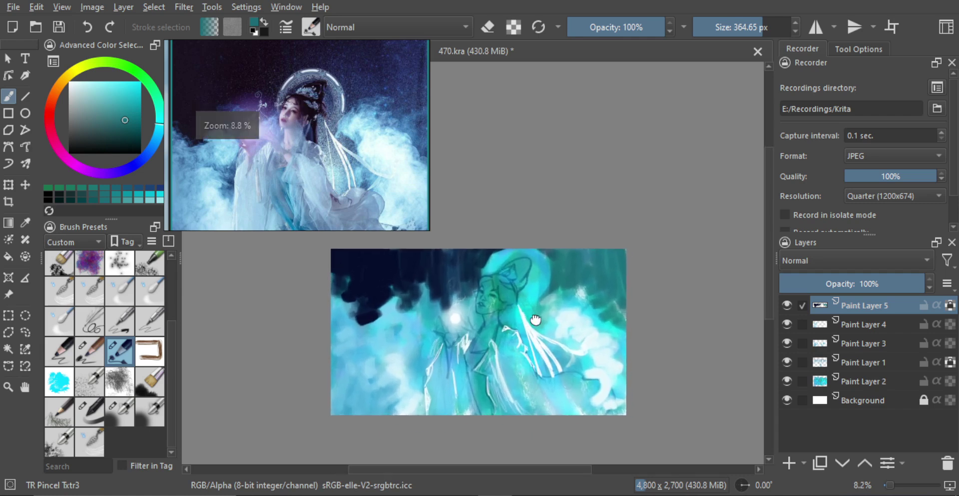
Step: Check the contents of Paint Layers 4, 3 and 1 by toggling their visibility, and add a new layer above Paint Layer 3
click(811, 322)
click(786, 324)
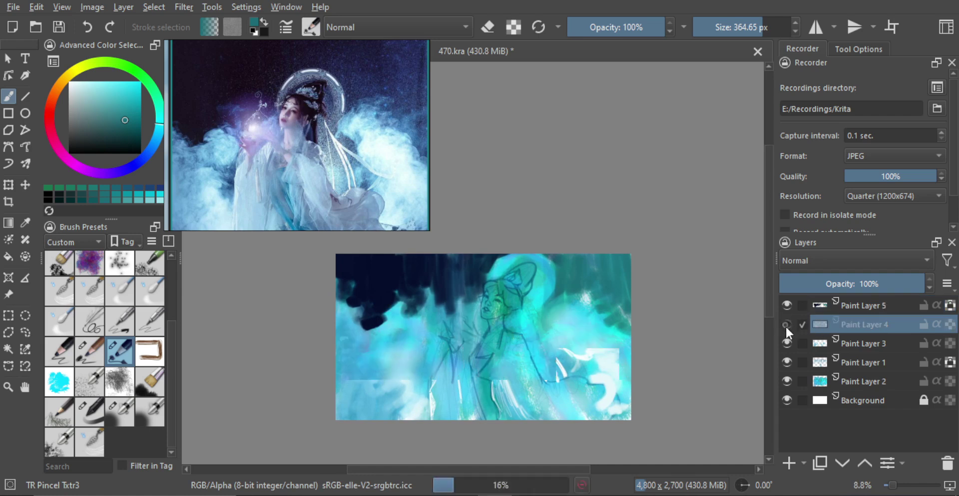
click(786, 324)
click(820, 345)
click(785, 342)
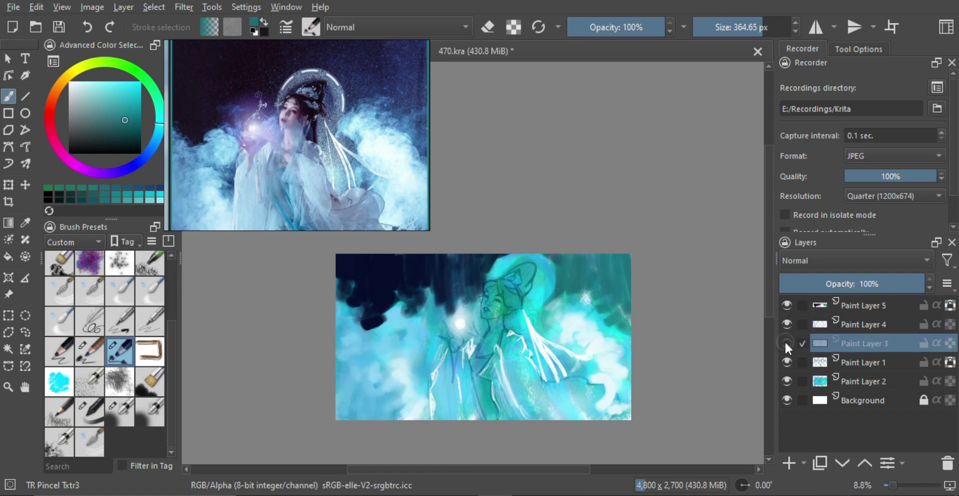
click(787, 341)
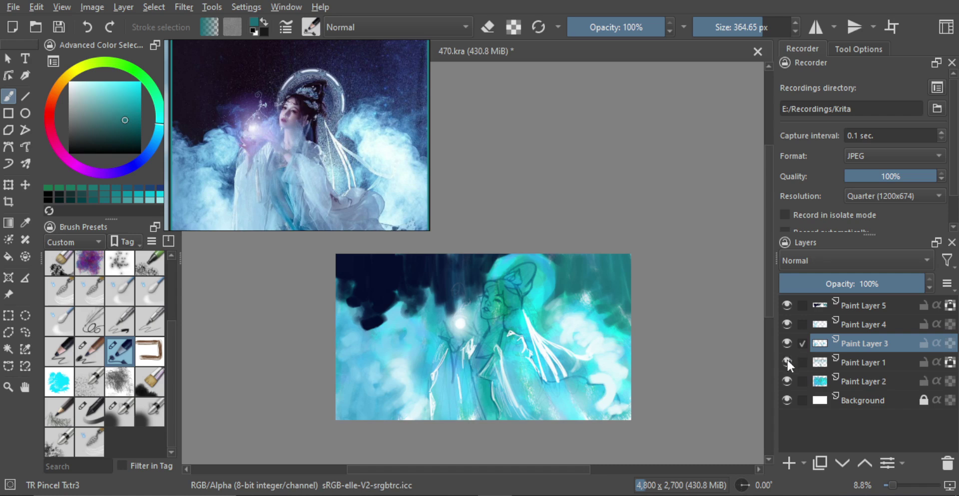
click(787, 360)
click(787, 463)
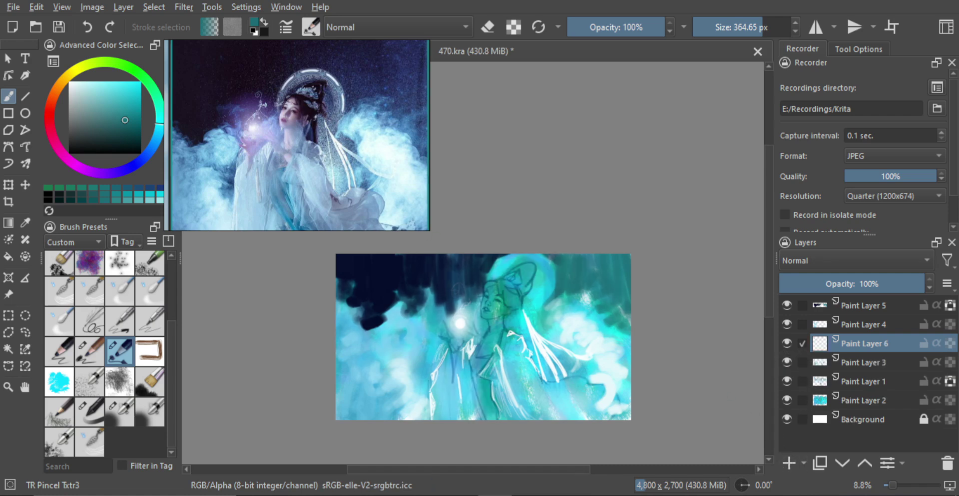
Step: Choose the TR Skin BR brush preset and mix a salmon-pink skin colour for the woman's face
drag(503, 311, 510, 259)
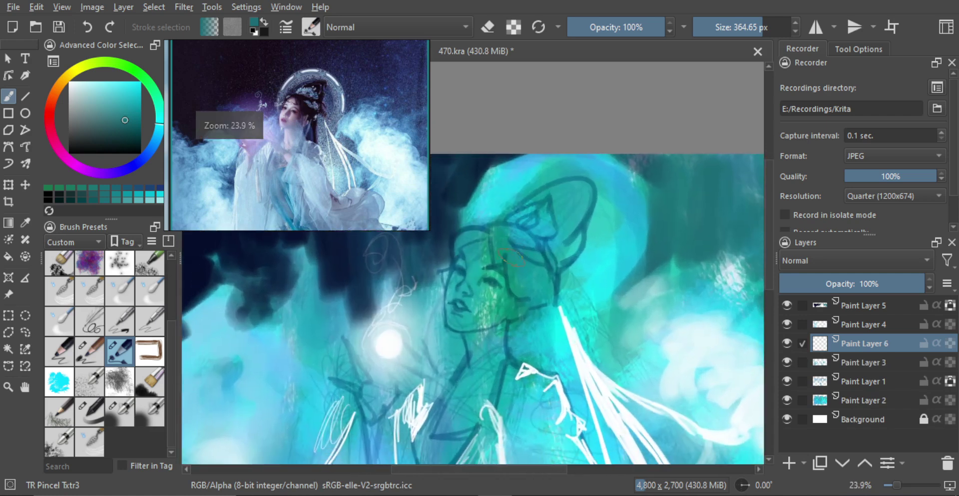
scroll(510, 257, down, 1)
click(90, 410)
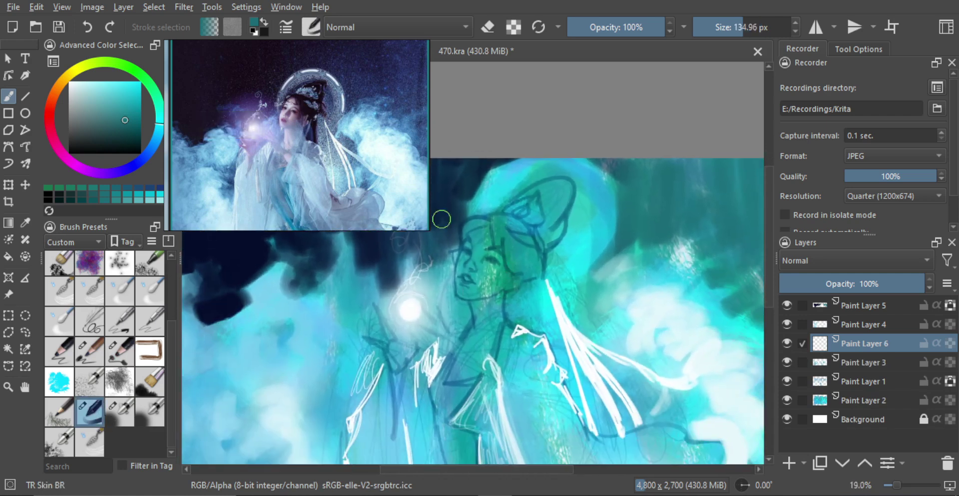
click(60, 88)
drag(80, 92, 97, 69)
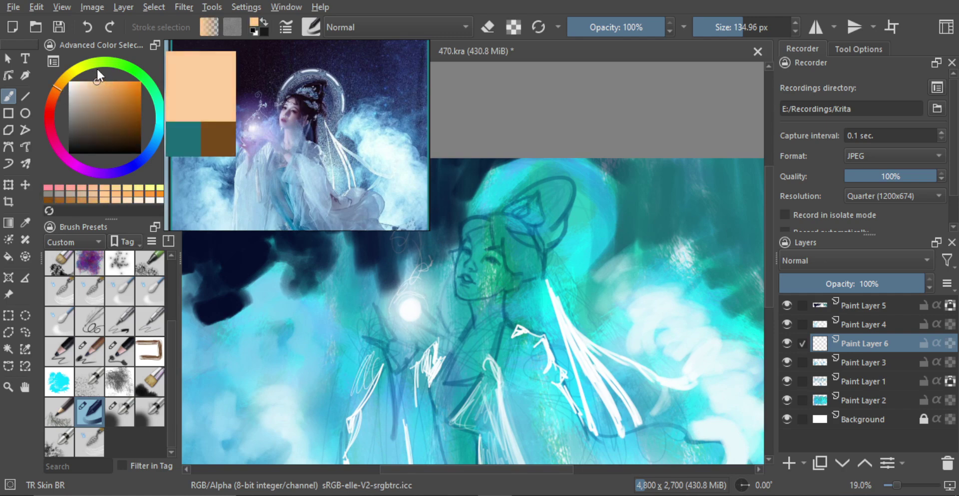
drag(53, 96, 49, 118)
click(103, 91)
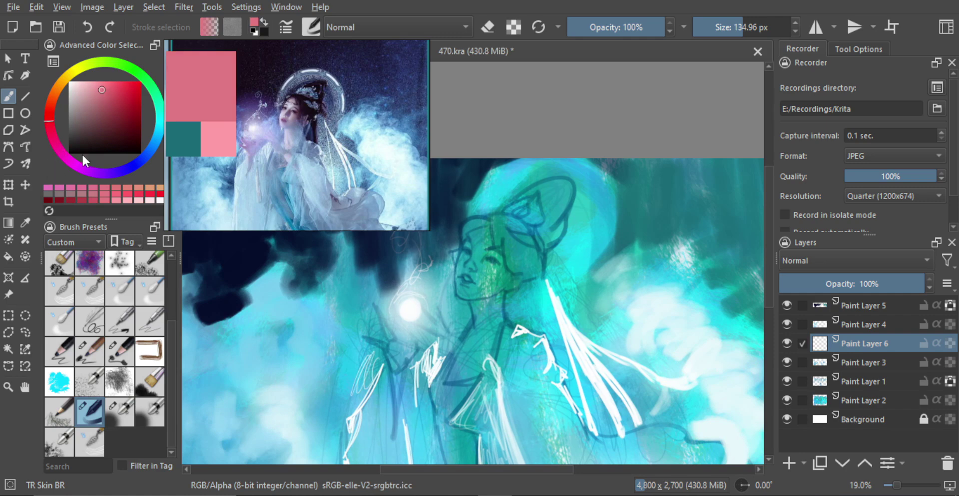
click(101, 86)
Step: Lay translucent skin tone over the woman's face, then sample a muted grey-green from the painted area
mouse_move(471, 245)
mouse_down()
mouse_move(480, 280)
mouse_move(483, 239)
mouse_up()
mouse_move(493, 266)
mouse_down()
mouse_move(512, 281)
mouse_move(500, 287)
mouse_move(507, 280)
mouse_move(515, 290)
mouse_move(506, 309)
mouse_up()
key(ctrl+z)
ctrl+click(508, 283)
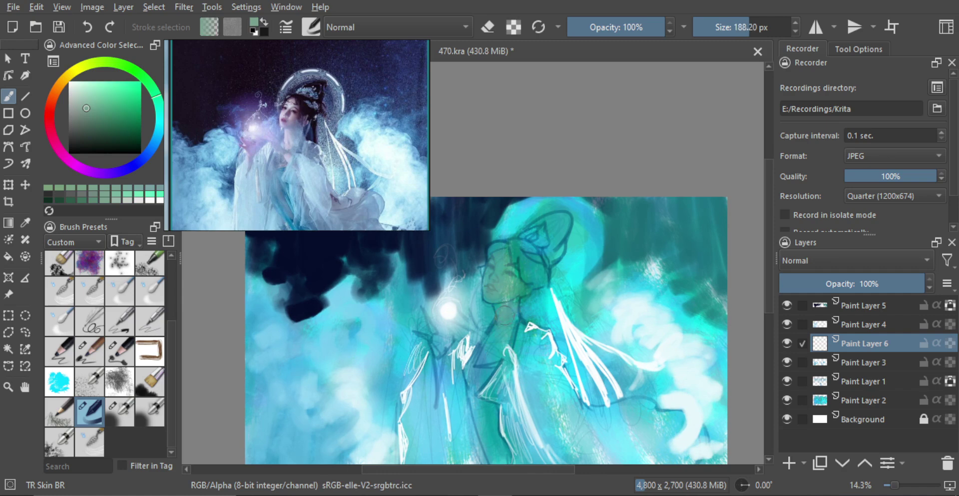
Step: Block in muted skin tone over both hands, the neck and the upper chest with a smaller brush
mouse_move(428, 340)
mouse_down()
mouse_move(397, 340)
mouse_move(431, 341)
mouse_move(453, 359)
mouse_up()
key(ctrl+z)
mouse_move(473, 329)
mouse_down()
mouse_move(451, 324)
mouse_move(496, 335)
mouse_up()
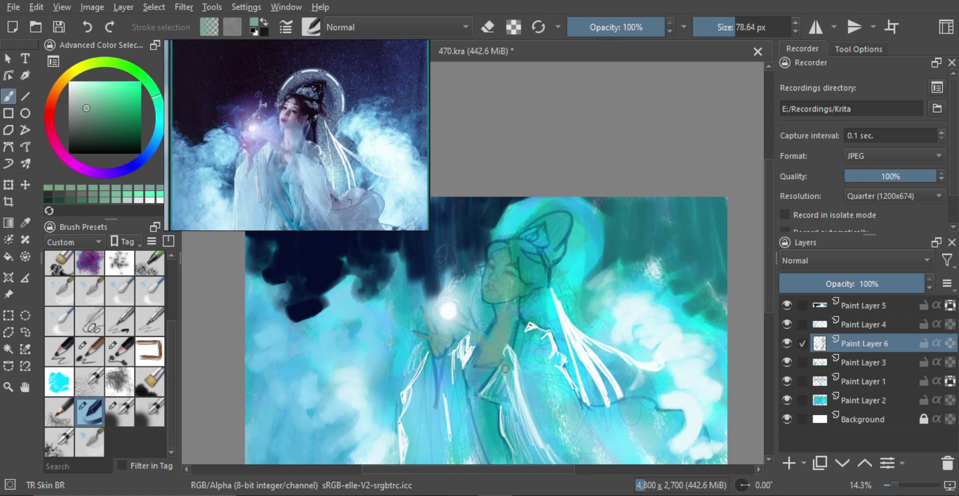
mouse_move(473, 330)
mouse_down()
mouse_move(471, 321)
mouse_move(500, 338)
mouse_up()
Step: Check the painting in mirrored view, and enlarge the reference photo around the woman's face
key(minus)
key(m)
key(m)
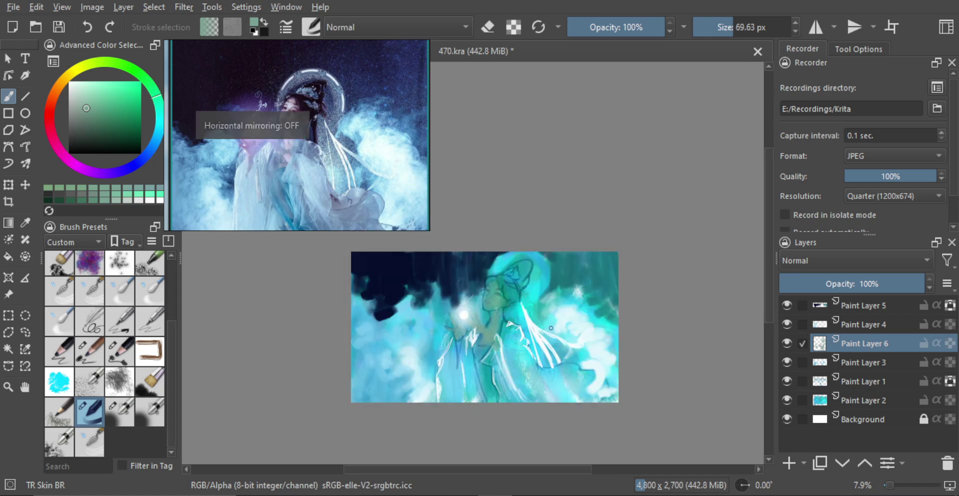
scroll(519, 246, up, 3)
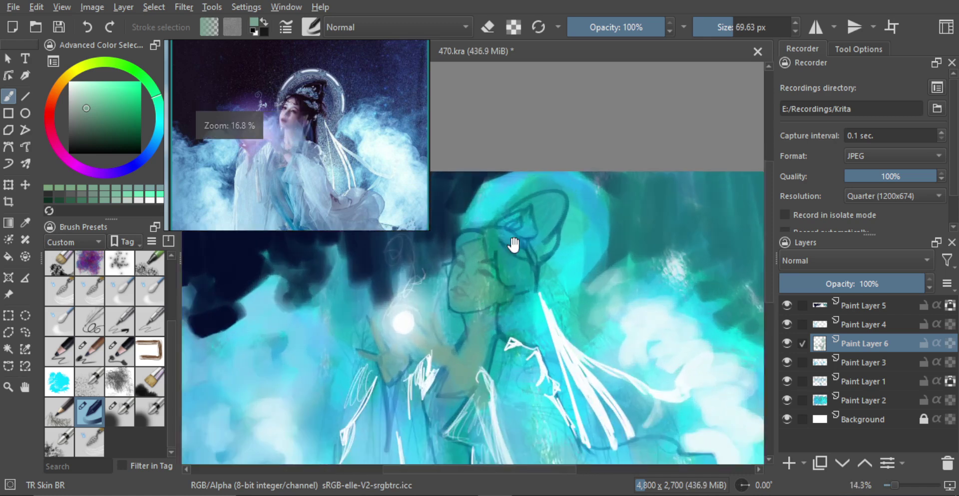
drag(513, 245, 532, 298)
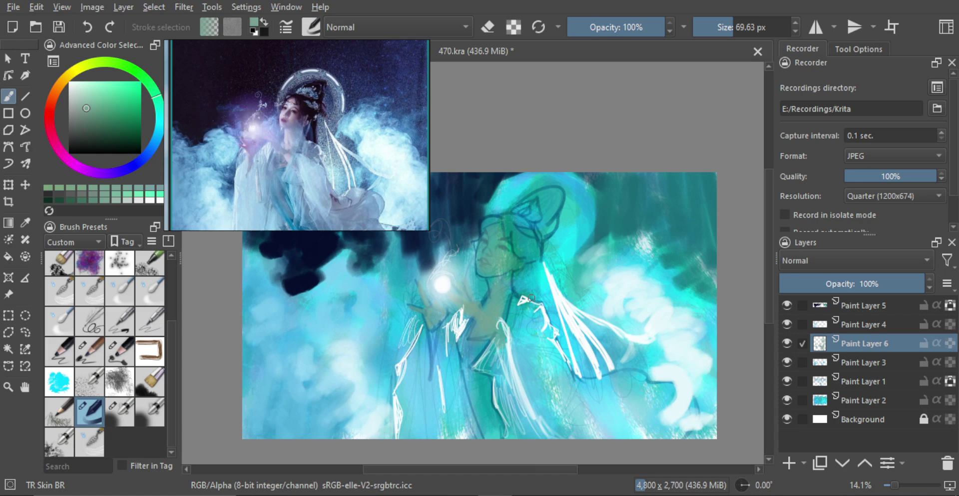
drag(472, 234, 469, 257)
scroll(318, 150, up, 3)
drag(307, 120, 309, 149)
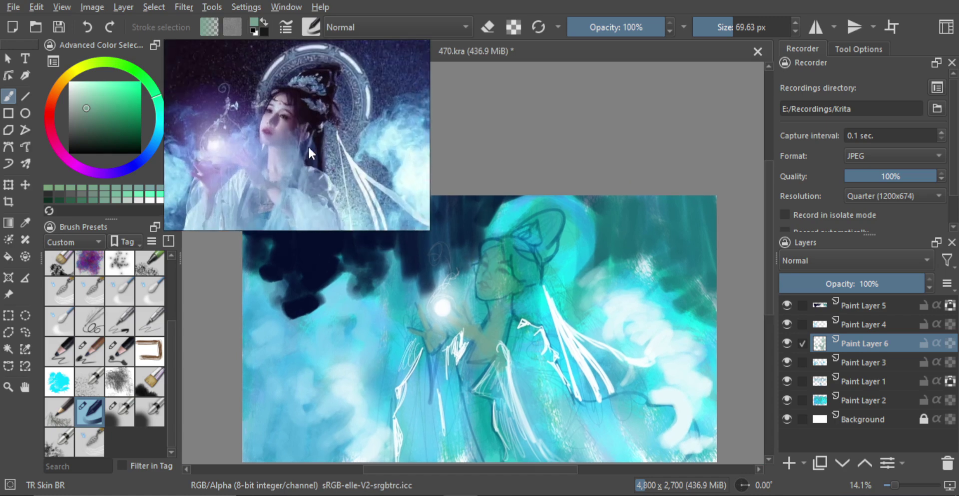
scroll(307, 146, up, 3)
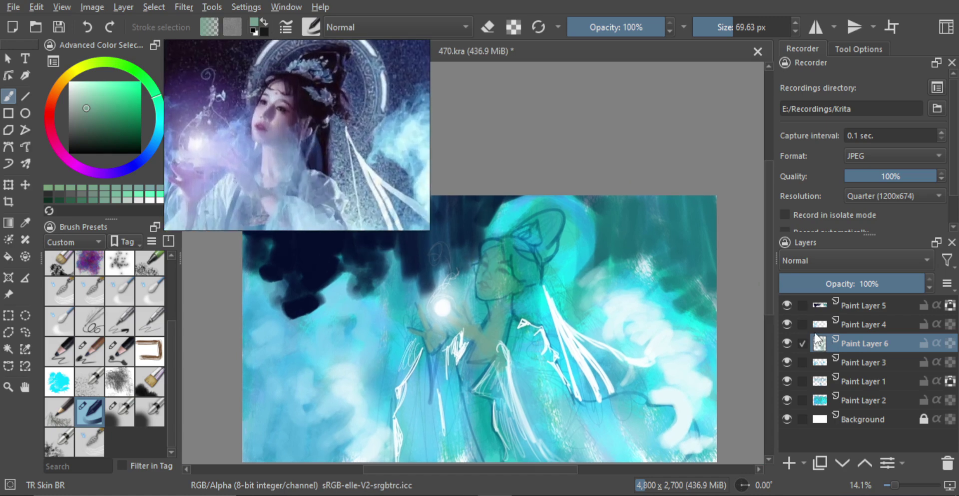
Step: Add a new layer above Paint Layer 6 and mix a light pink for the skin highlights
click(789, 462)
scroll(518, 236, up, 2)
scroll(518, 237, up, 3)
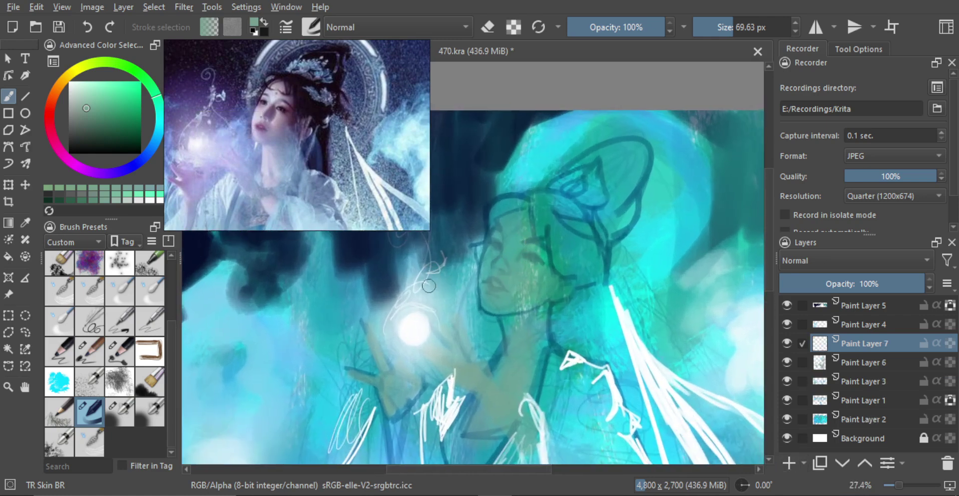
drag(97, 170, 112, 171)
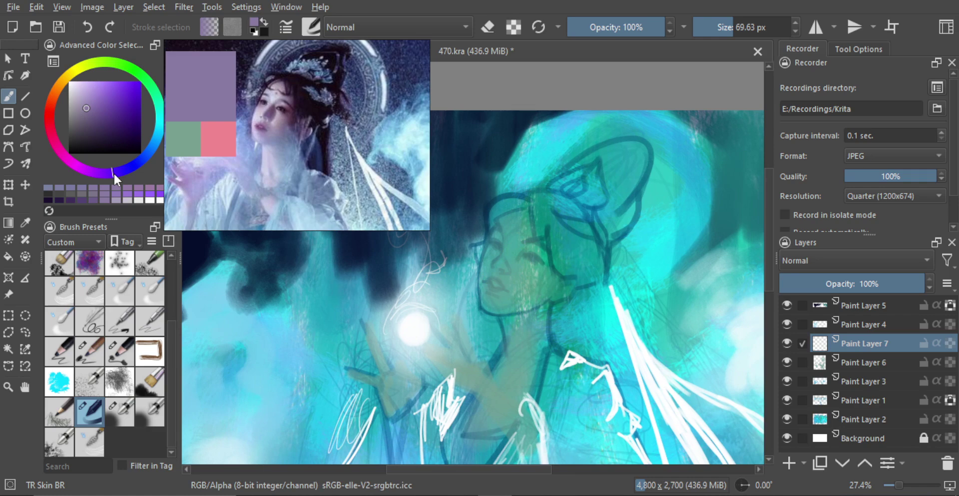
click(51, 134)
mouse_move(83, 92)
mouse_down()
mouse_move(96, 64)
mouse_move(85, 59)
mouse_up()
Step: Paint light pink highlight planes on the forehead, far brow and nose, reducing the brush to about 22 px
mouse_move(500, 232)
mouse_down()
mouse_move(478, 290)
mouse_move(488, 284)
mouse_move(488, 295)
mouse_move(495, 260)
mouse_up()
key(ctrl+z)
scroll(496, 260, up, 1)
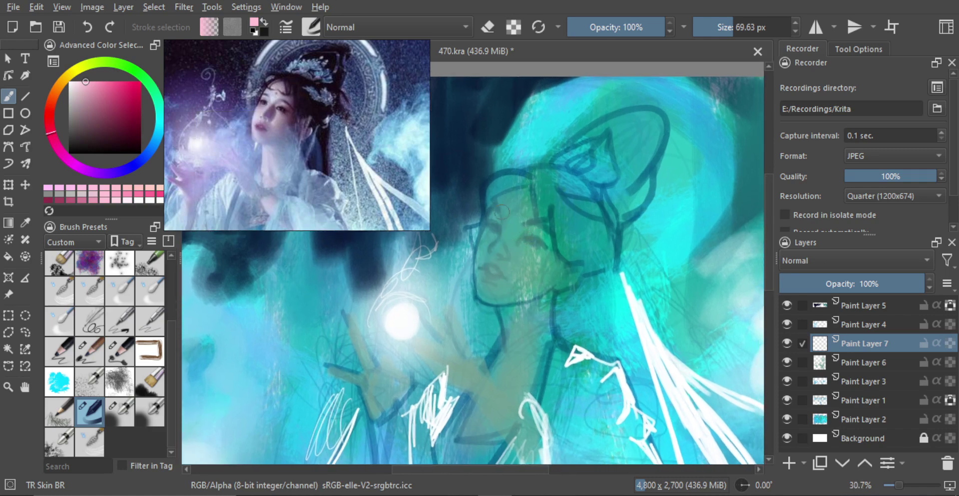
mouse_move(511, 220)
mouse_down()
mouse_move(486, 219)
mouse_move(503, 210)
mouse_move(524, 219)
mouse_up()
mouse_move(525, 188)
mouse_down()
mouse_move(530, 213)
mouse_move(508, 223)
mouse_up()
key(ctrl+z)
drag(505, 201, 522, 196)
mouse_move(507, 209)
mouse_down()
mouse_move(521, 205)
mouse_move(506, 226)
mouse_move(510, 215)
mouse_up()
key(ctrl+z)
key(ctrl+z)
drag(501, 249, 496, 250)
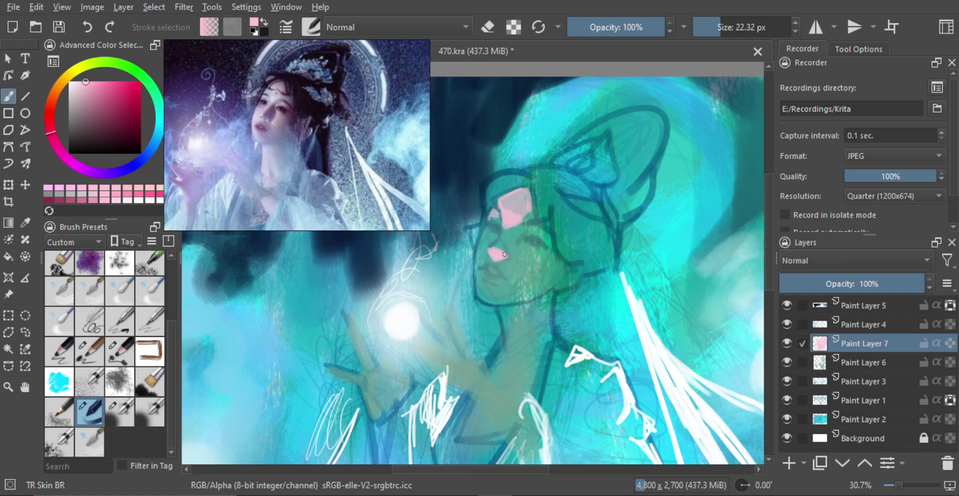
Step: Carve the pink nose highlight into a thinner shape with an eraser of about 9 px
key(e)
scroll(504, 254, up, 2)
key(bracketleft)
key(bracketleft)
key(bracketleft)
key(bracketleft)
key(bracketleft)
key(bracketleft)
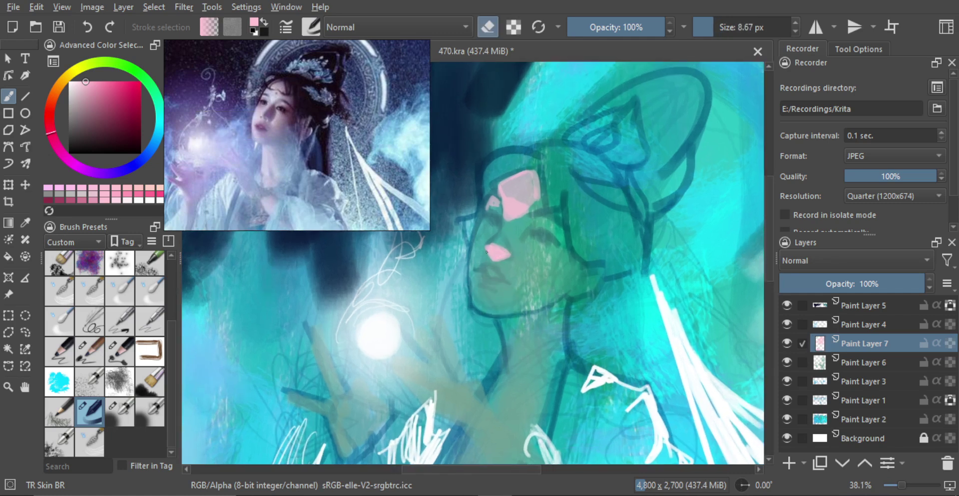
drag(490, 253, 491, 257)
shift+drag(502, 256, 503, 255)
mouse_move(512, 256)
ctrl+mouse_down()
mouse_move(524, 274)
mouse_move(515, 230)
ctrl+mouse_up()
Step: Paint light pink around the far eye and brow, enlarging the brush to about 48 px
key(e)
key(bracketright)
key(bracketright)
key(bracketright)
key(bracketright)
key(bracketright)
key(bracketright)
key(bracketright)
key(bracketright)
key(bracketright)
key(bracketright)
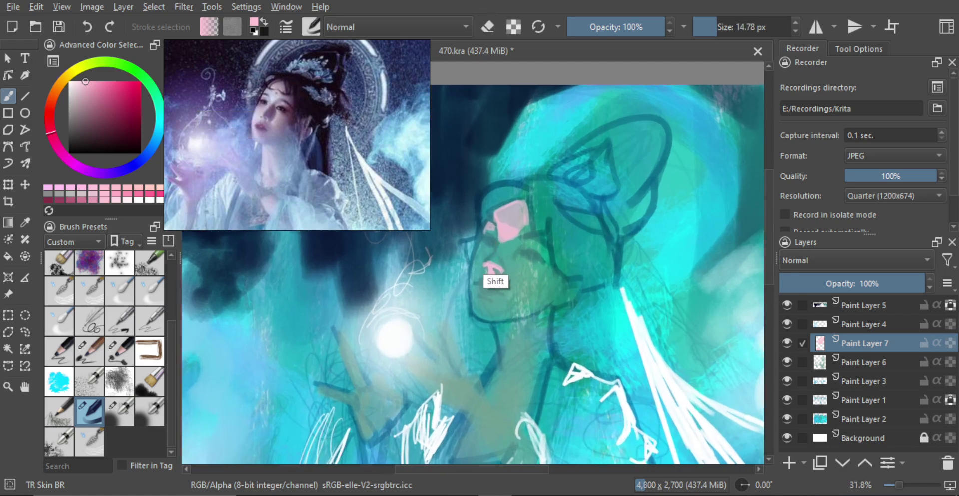
key(bracketright)
key(bracketright)
key(bracketright)
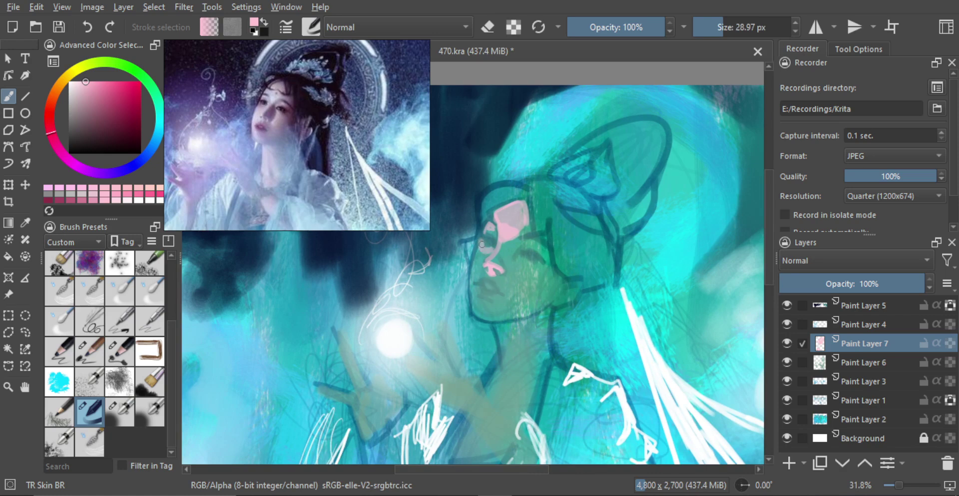
key(ctrl)
key(bracketright)
key(bracketright)
key(bracketright)
key(bracketright)
key(bracketright)
key(bracketright)
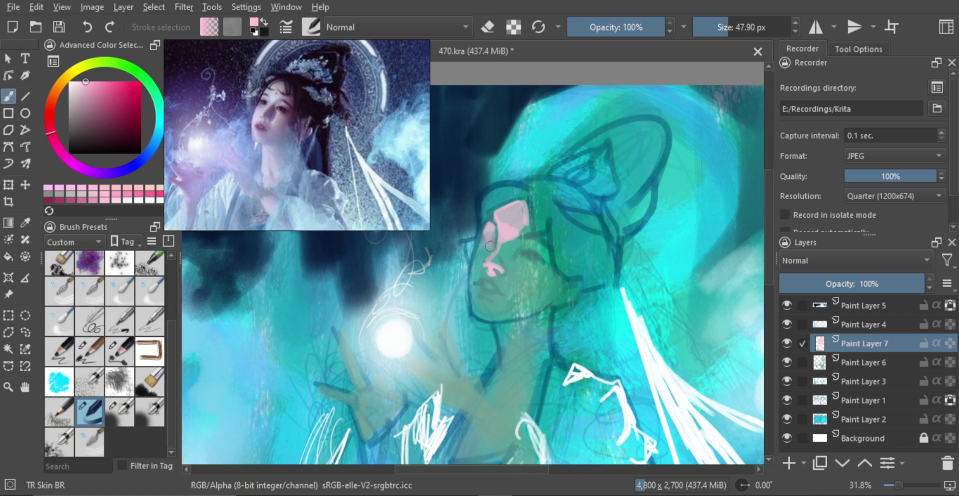
key(bracketright)
key(bracketright)
key(bracketright)
Step: Join the forehead highlight to the nose bridge and paint a curved pink highlight over the near eyelid
mouse_move(493, 234)
mouse_down()
mouse_move(490, 243)
mouse_move(508, 248)
mouse_move(523, 240)
mouse_up()
key(e)
key(e)
mouse_move(510, 245)
mouse_down()
mouse_move(523, 240)
mouse_move(514, 242)
mouse_up()
mouse_move(517, 246)
mouse_down()
mouse_move(536, 250)
mouse_move(486, 242)
mouse_move(497, 240)
mouse_up()
key(ctrl+z)
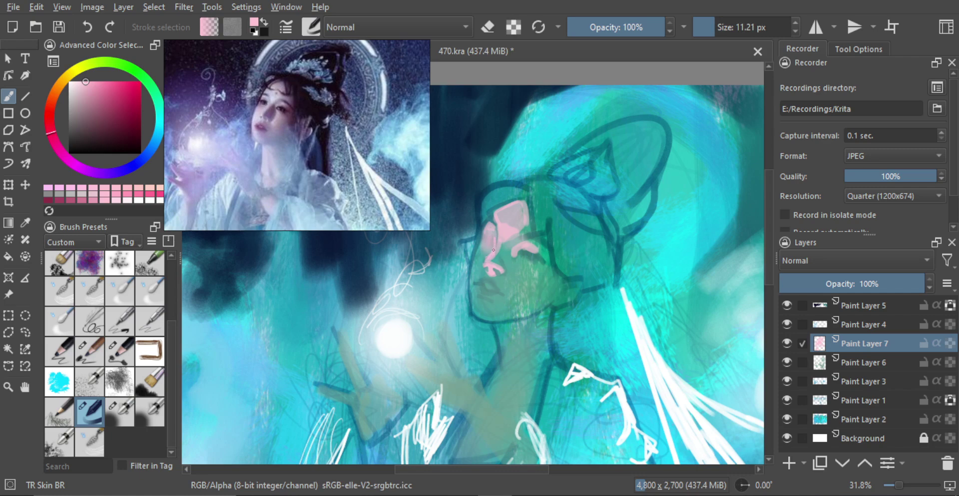
ctrl+drag(506, 254, 515, 230)
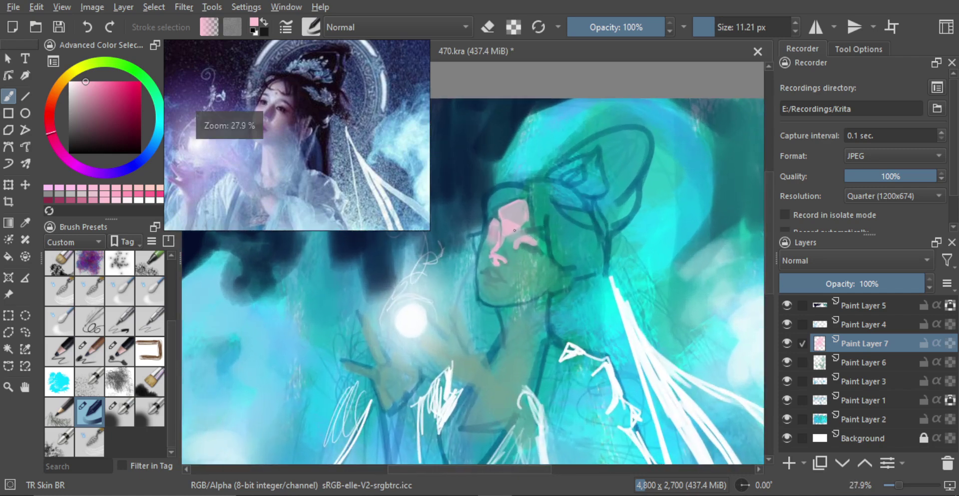
Step: Sample the forehead's pink and paint it along the far cheek beside the nose with a brush of about 22 px
mouse_move(483, 270)
shift+mouse_down()
mouse_move(491, 272)
mouse_move(490, 248)
shift+mouse_up()
shift+drag(488, 265, 495, 261)
ctrl+click(487, 264)
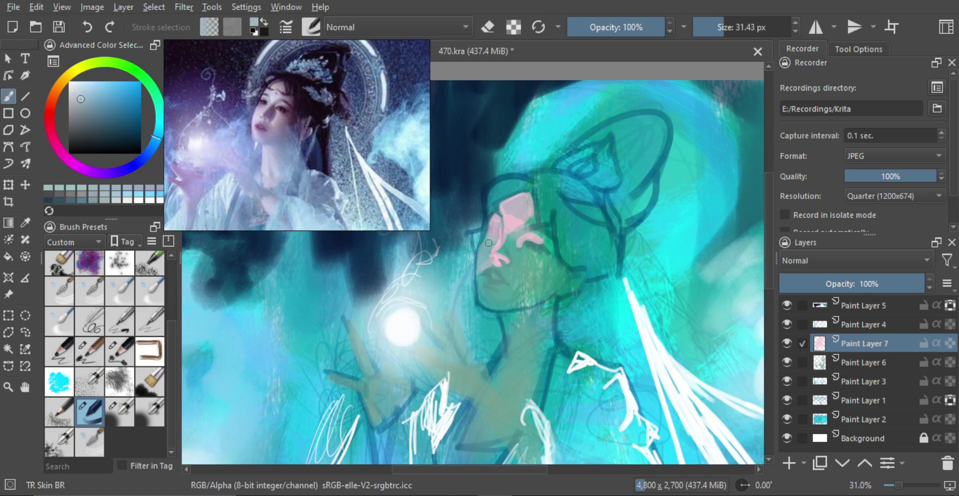
ctrl+click(514, 225)
mouse_move(500, 249)
shift+mouse_down()
mouse_move(502, 263)
mouse_move(485, 257)
shift+mouse_up()
drag(487, 243, 480, 269)
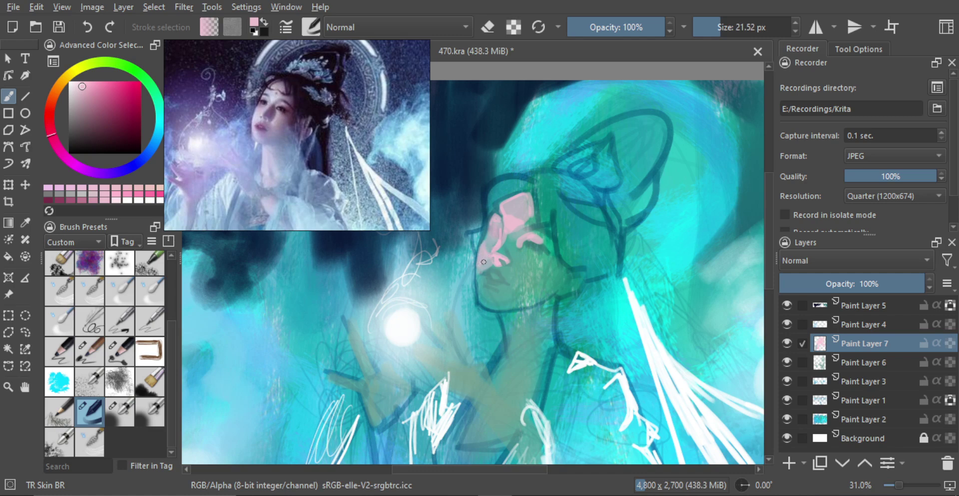
Step: Extend the pink highlight down the far edge of the face past the mouth to the chin, undoing unwanted strokes
drag(490, 265, 489, 282)
key(ctrl+z)
key(ctrl+z)
mouse_move(482, 287)
mouse_down()
mouse_move(477, 266)
mouse_move(480, 298)
mouse_move(481, 286)
mouse_move(494, 305)
mouse_up()
key(ctrl+z)
key(bracketleft)
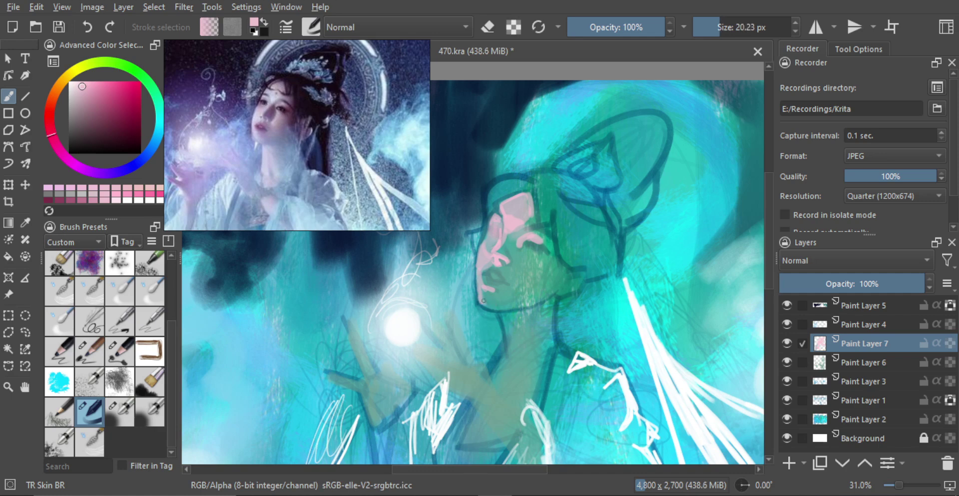
Step: Check the face highlights in the mirrored view of the whole painting
ctrl+drag(492, 264, 484, 310)
key(m)
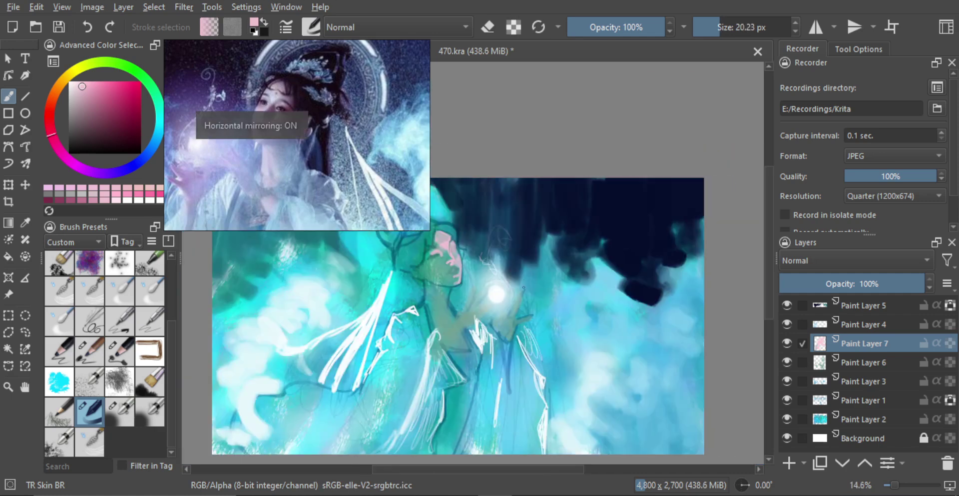
key(m)
mouse_move(519, 264)
ctrl+mouse_down()
mouse_move(509, 291)
mouse_move(522, 280)
mouse_move(529, 332)
ctrl+mouse_up()
Step: Outline the light plane of the neck with pink strokes, enlarging the brush to about 39 px
scroll(510, 292, up, 4)
key(bracketright)
key(bracketright)
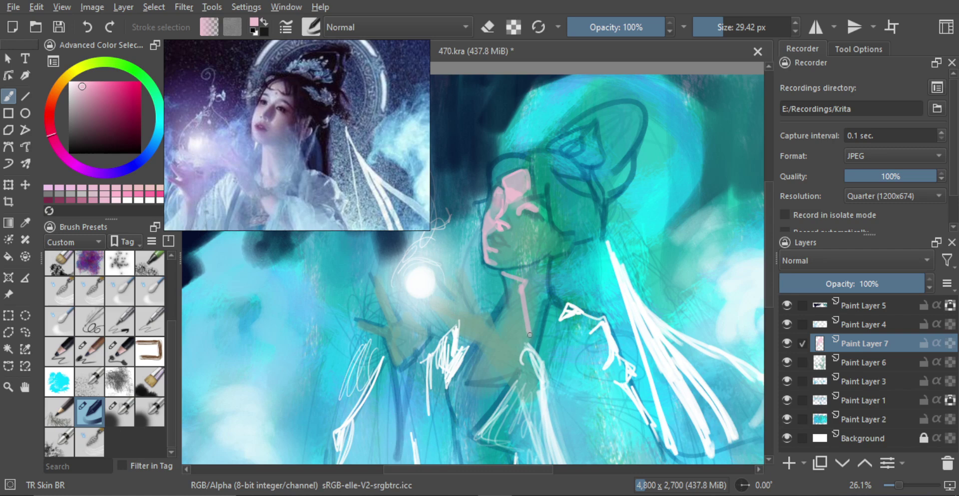
key(ctrl+z)
mouse_move(522, 285)
mouse_down()
mouse_move(533, 342)
mouse_move(508, 350)
mouse_up()
key(ctrl+z)
key(bracketright)
drag(504, 274, 511, 311)
key(bracketright)
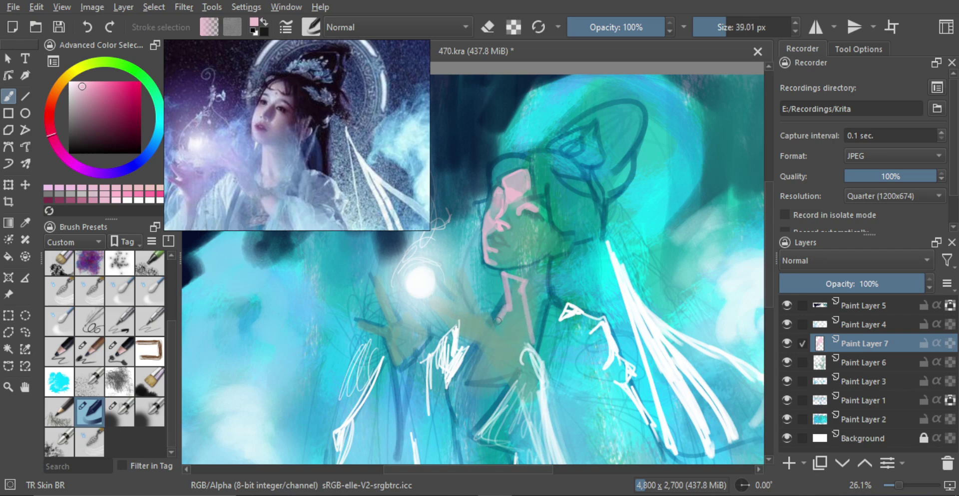
Step: Fill the outlined neck plane with pink down to the base of the throat
key(bracketright)
key(bracketleft)
key(bracketleft)
mouse_move(508, 341)
mouse_down()
mouse_move(531, 334)
mouse_move(525, 349)
mouse_move(518, 287)
mouse_move(509, 333)
mouse_move(517, 317)
mouse_move(526, 331)
mouse_up()
shift+drag(520, 300, 512, 301)
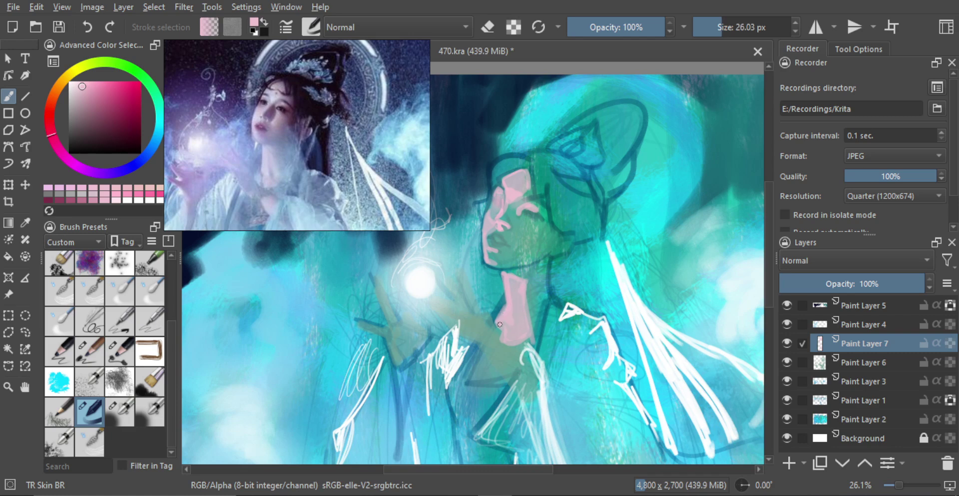
shift+drag(500, 324, 521, 329)
Step: Paint a pink highlight on the near cheek and refine its shape by alternating brush and eraser
mouse_move(499, 216)
ctrl+mouse_down()
mouse_move(501, 191)
mouse_move(488, 206)
mouse_move(531, 217)
mouse_move(525, 230)
mouse_move(549, 230)
mouse_move(526, 238)
mouse_move(531, 219)
mouse_move(516, 230)
mouse_move(524, 213)
ctrl+mouse_up()
key(ctrl+z)
key(e)
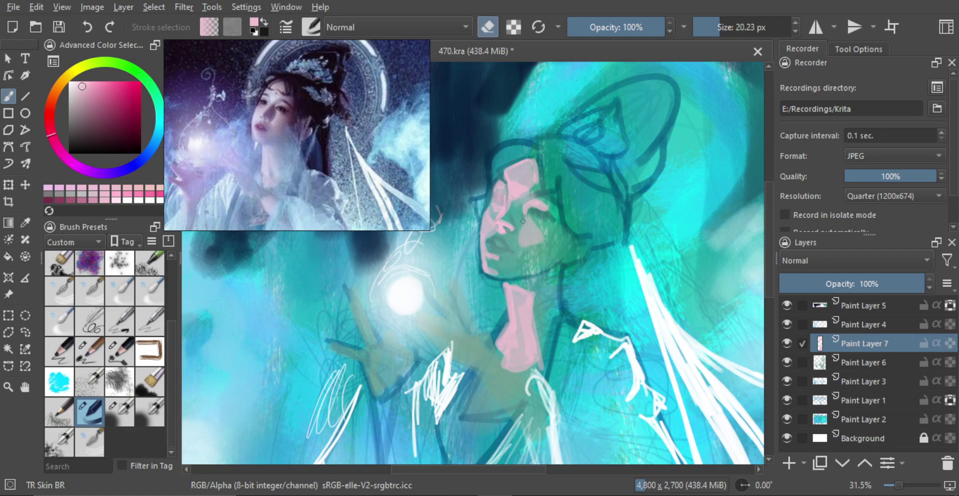
mouse_move(520, 232)
shift+mouse_down()
mouse_move(535, 252)
mouse_move(549, 244)
mouse_move(523, 235)
mouse_move(527, 216)
mouse_move(535, 220)
mouse_move(520, 228)
shift+mouse_up()
key(e)
key(ctrl+z)
key(e)
key(e)
mouse_move(552, 211)
ctrl+mouse_down()
mouse_move(546, 292)
mouse_move(541, 207)
mouse_move(501, 206)
mouse_move(517, 193)
mouse_move(514, 181)
mouse_move(521, 248)
mouse_move(557, 262)
ctrl+mouse_up()
ctrl+drag(557, 229, 554, 263)
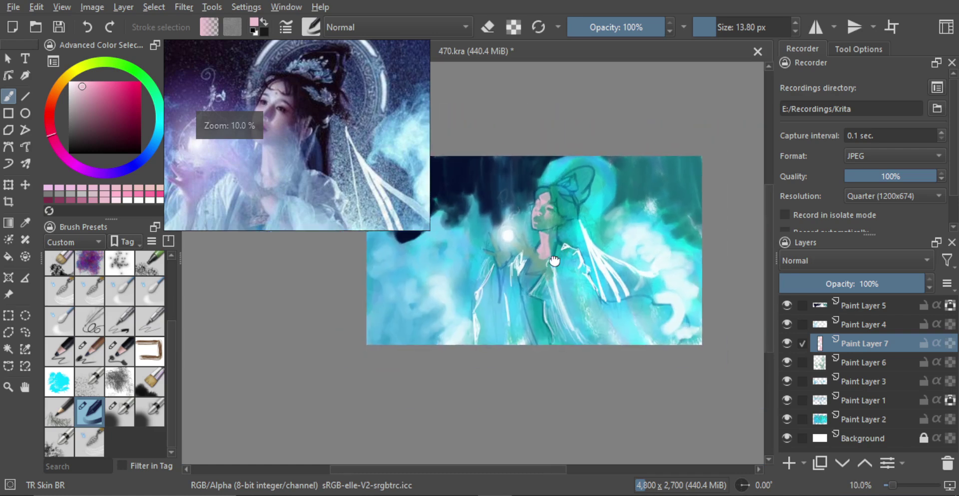
Step: Check the lit face and neck in the mirrored composition, then examine the face up close
ctrl+drag(573, 299, 574, 273)
key(m)
drag(493, 251, 597, 282)
key(m)
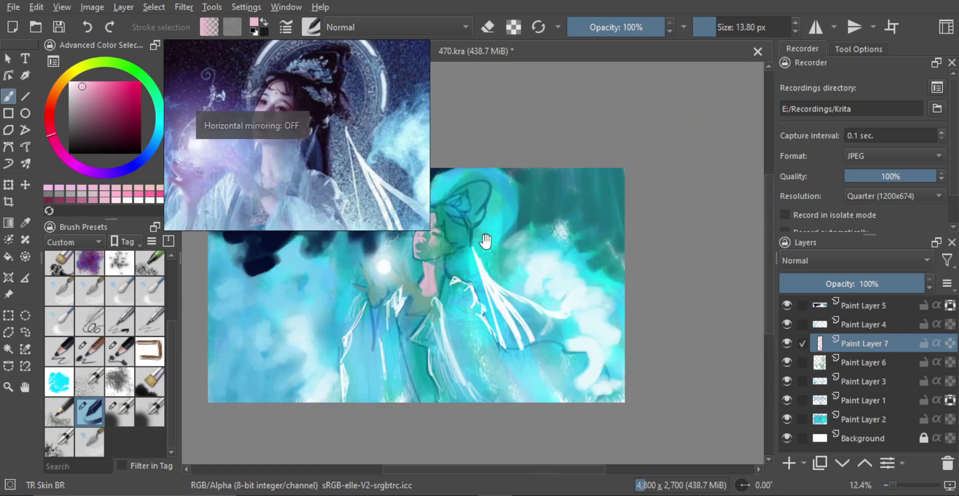
drag(440, 258, 511, 271)
ctrl+drag(512, 271, 536, 218)
scroll(535, 217, up, 5)
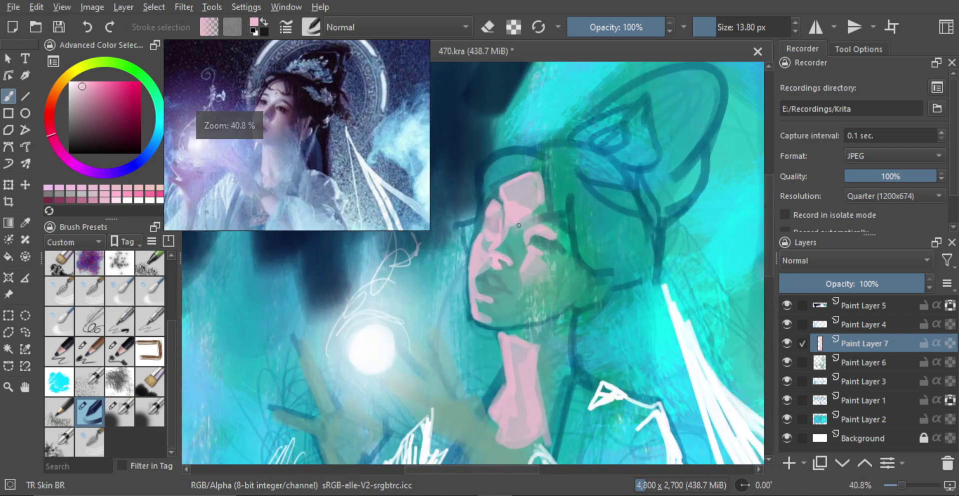
Step: Refine the pink planes around the brow and nose bridge with brush and eraser, enlarging the brush to about 38 px
shift+drag(511, 257, 512, 257)
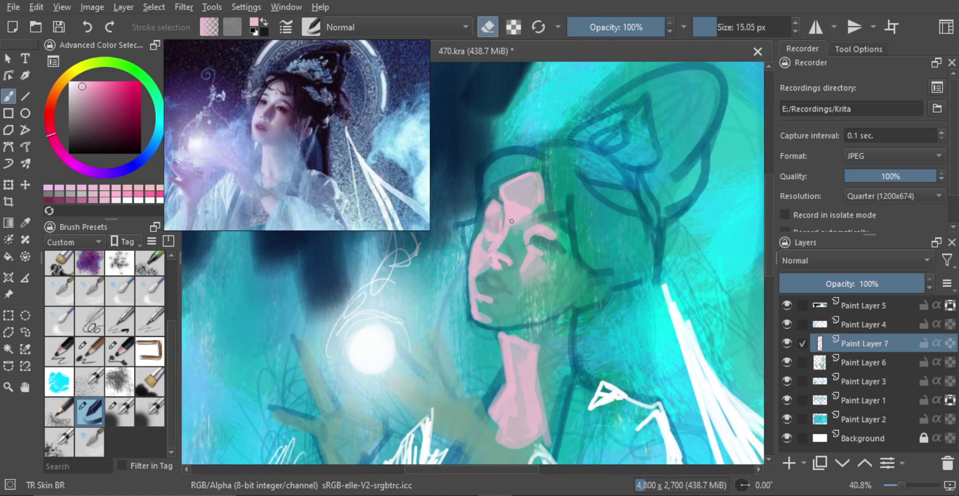
key(bracketright)
key(bracketright)
key(bracketright)
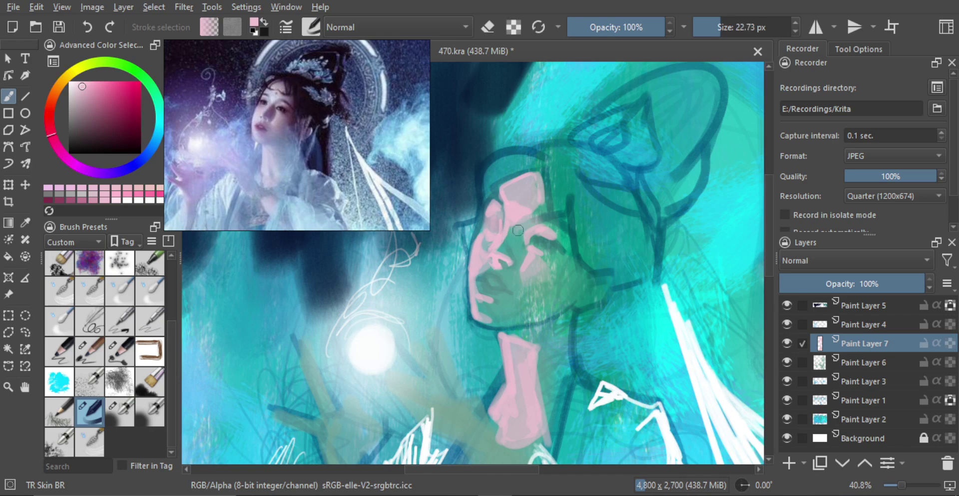
key(e)
drag(501, 234, 496, 248)
ctrl+click(525, 192)
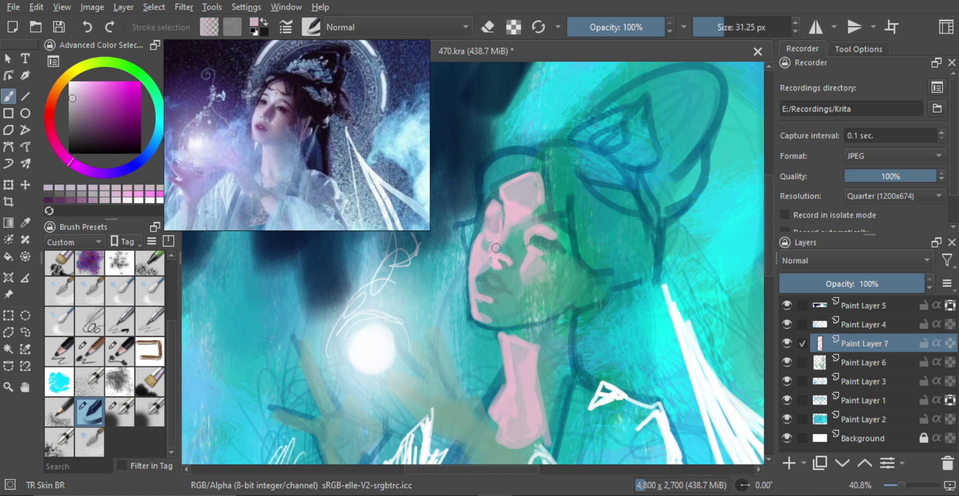
key(bracketright)
key(e)
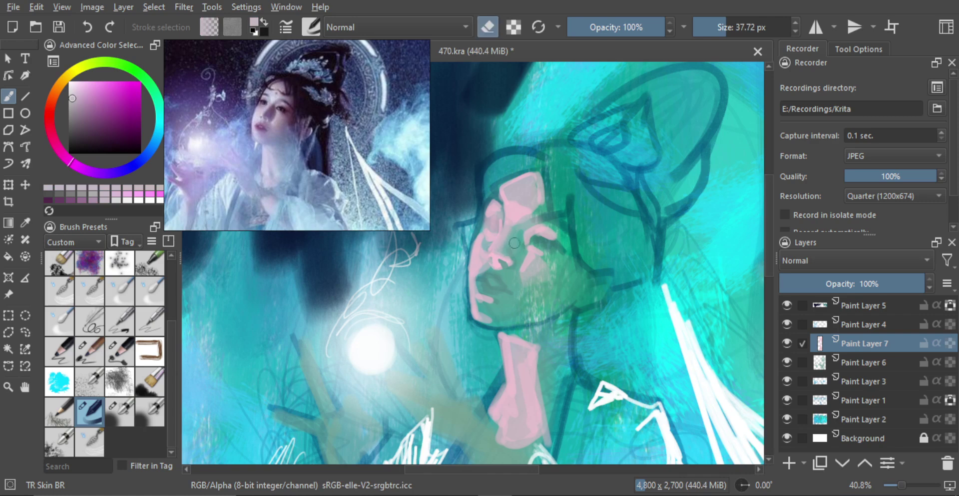
ctrl+click(544, 239)
mouse_move(523, 249)
shift+mouse_down()
mouse_move(500, 253)
mouse_move(491, 223)
mouse_move(552, 250)
mouse_move(514, 242)
mouse_move(520, 250)
mouse_move(486, 280)
mouse_move(533, 241)
mouse_move(554, 247)
shift+mouse_up()
key(ctrl+z)
key(ctrl+z)
key(ctrl+z)
key(ctrl+z)
Step: Outline both eyes with thin strokes of a muted teal sampled from the face, reducing the brush to about 10 px
ctrl+click(535, 237)
key(shift)
key(alt)
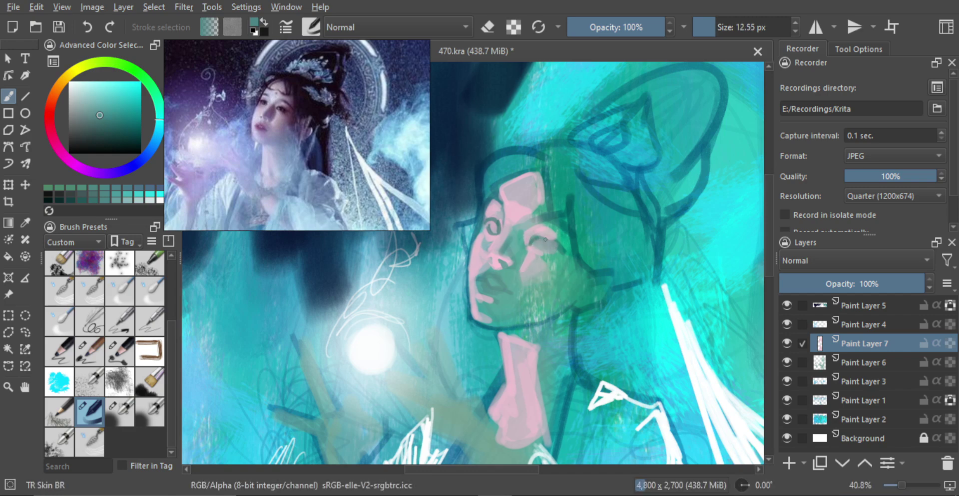
key(bracketleft)
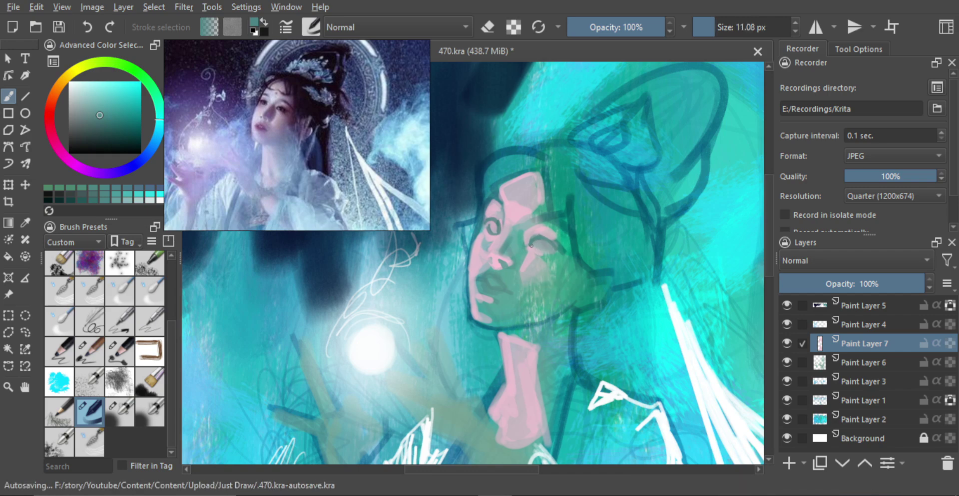
key(bracketleft)
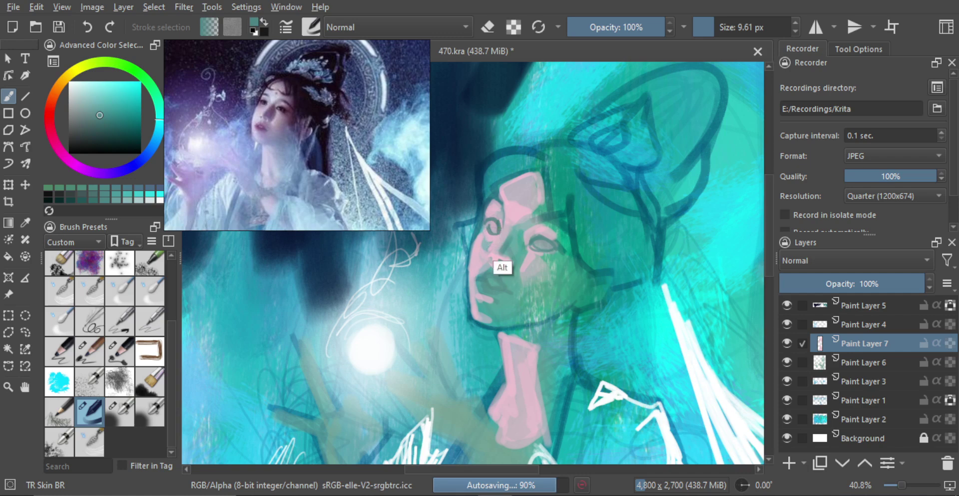
Step: Refine the skin around the eyes and inside the eye outlines with small strokes of pink sampled from the face
ctrl+click(494, 267)
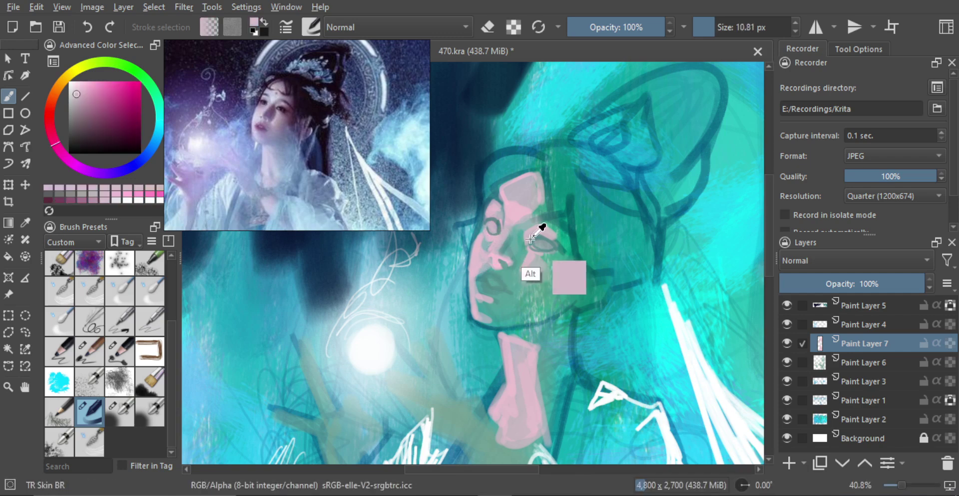
ctrl+click(513, 271)
mouse_move(495, 231)
shift+mouse_down()
mouse_move(529, 252)
mouse_move(554, 250)
shift+mouse_up()
key(ctrl+z)
ctrl+click(516, 211)
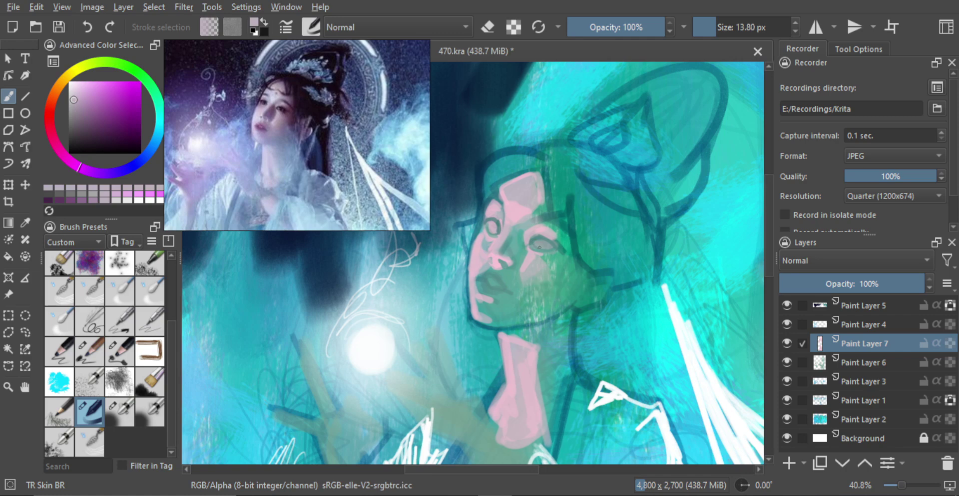
ctrl+click(520, 212)
shift+drag(535, 241, 540, 246)
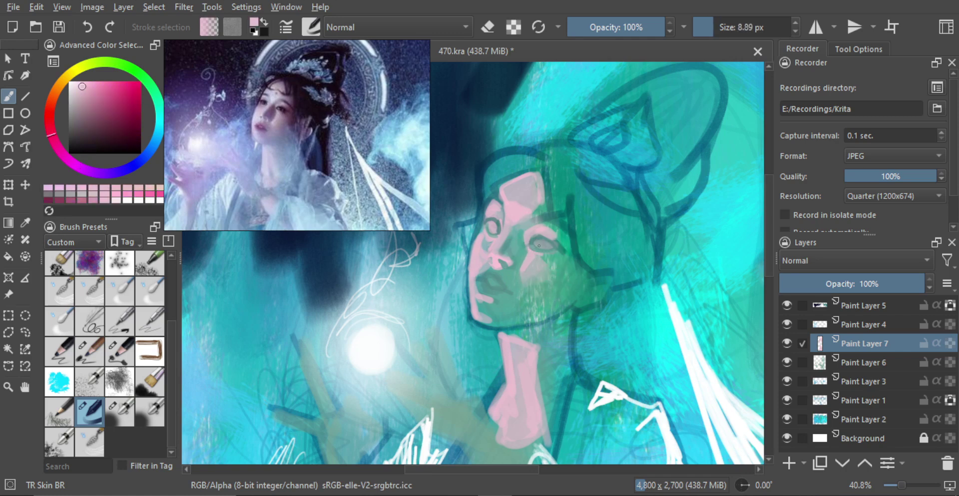
Step: Darken the upper lash lines of both eyes with a dark teal sampled from the hair outline, using a brush about 17 px
scroll(535, 244, down, 3)
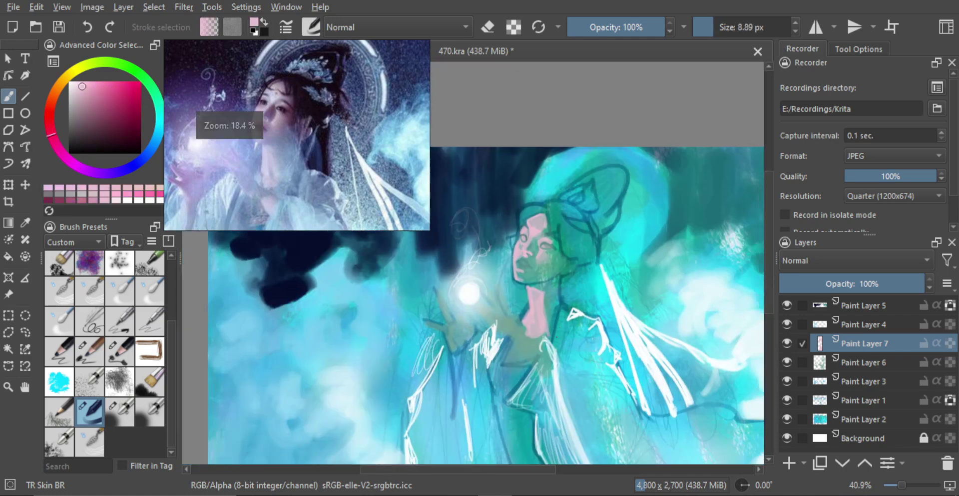
scroll(540, 250, up, 4)
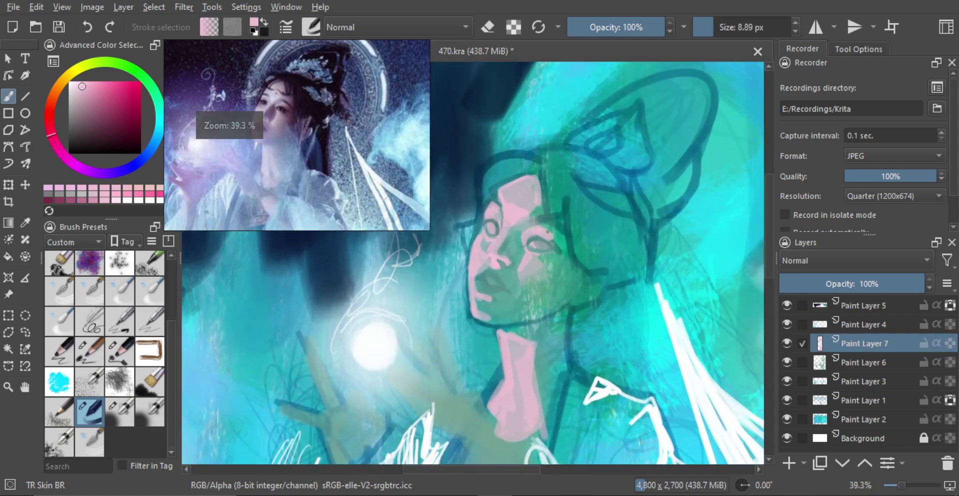
scroll(545, 238, up, 2)
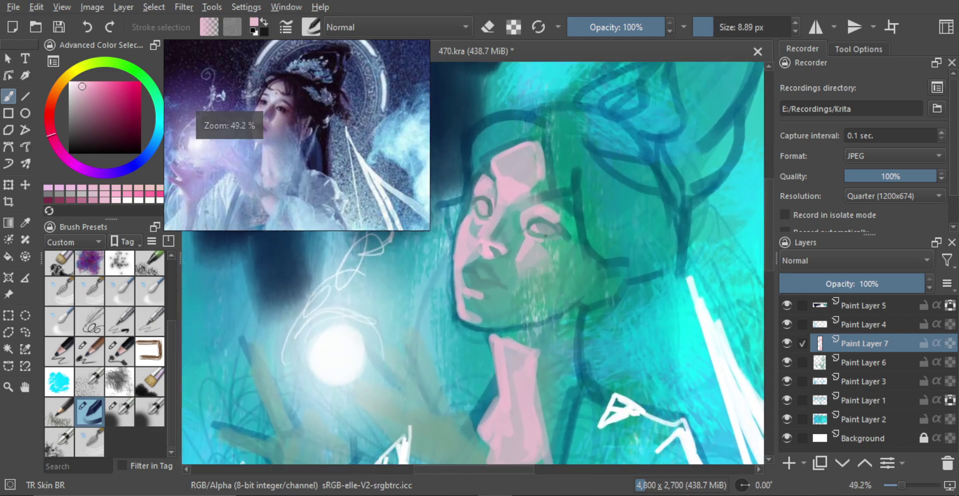
alt+click(530, 203)
alt+click(510, 185)
shift+drag(558, 214, 572, 215)
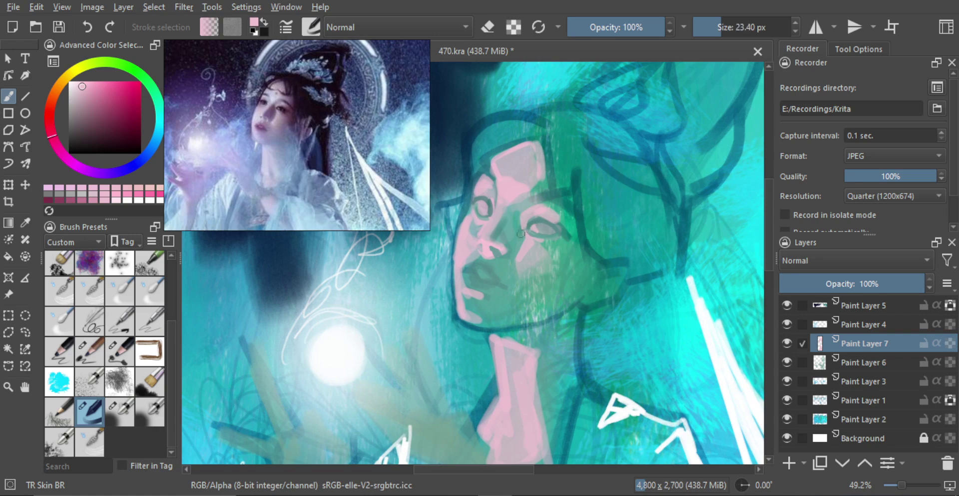
alt+click(649, 177)
alt+click(649, 177)
key(bracketleft)
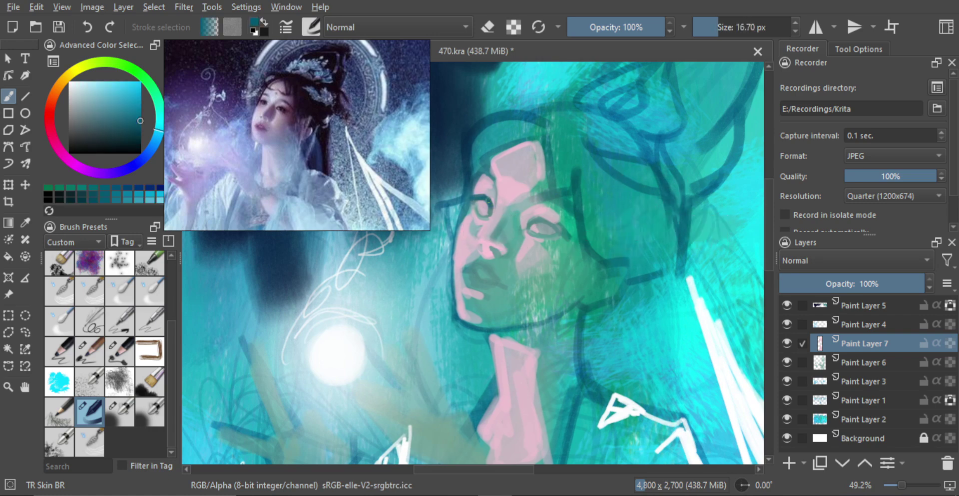
key(bracketright)
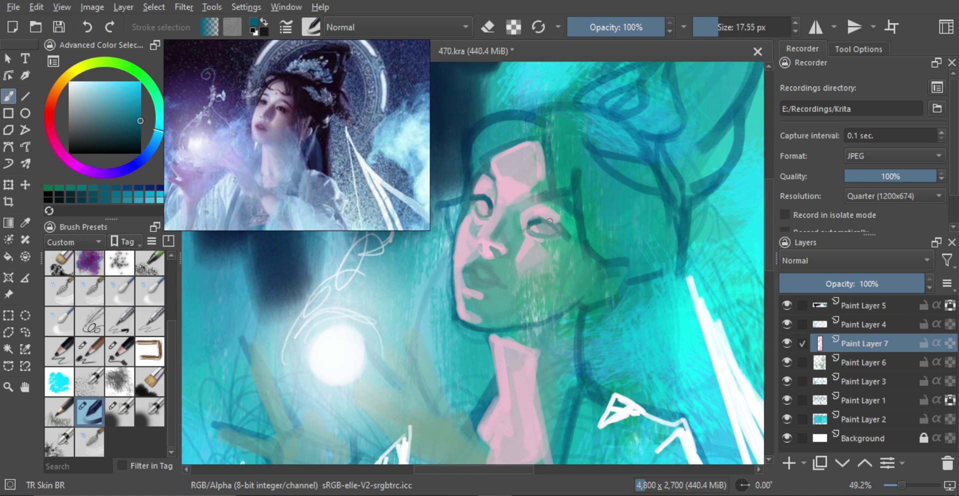
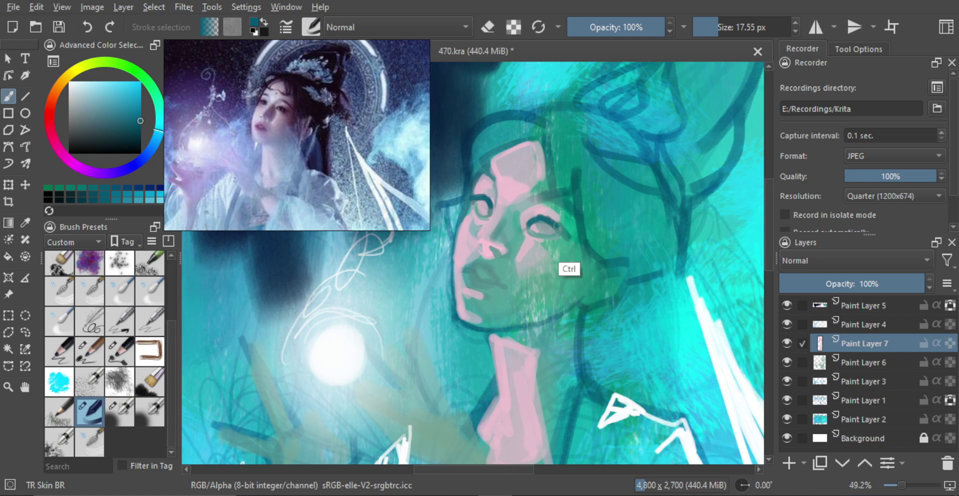
Step: Paint the dark irises of both eyes and mark the nostrils in dark teal with a finer brush
drag(488, 215, 480, 208)
drag(481, 205, 485, 210)
mouse_move(537, 229)
mouse_down()
mouse_move(476, 235)
mouse_move(498, 238)
mouse_move(482, 246)
mouse_move(497, 254)
mouse_up()
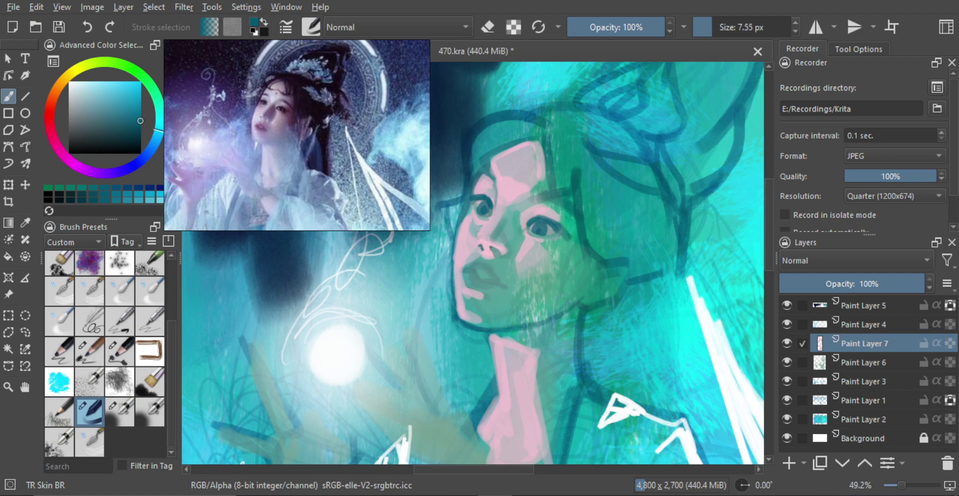
Step: Shade the nose bridge and the side of the nose with muted greens sampled from the face
mouse_move(504, 226)
mouse_down()
mouse_move(497, 234)
mouse_move(517, 229)
mouse_up()
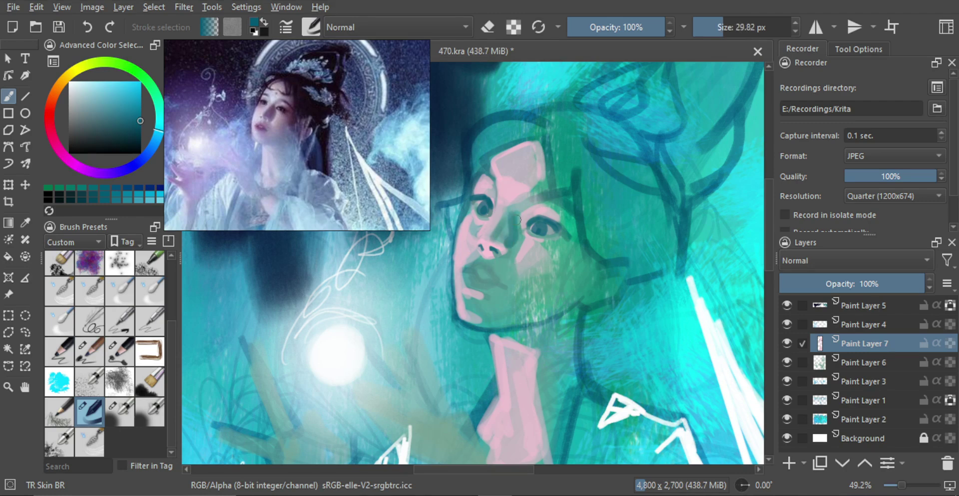
ctrl+click(503, 237)
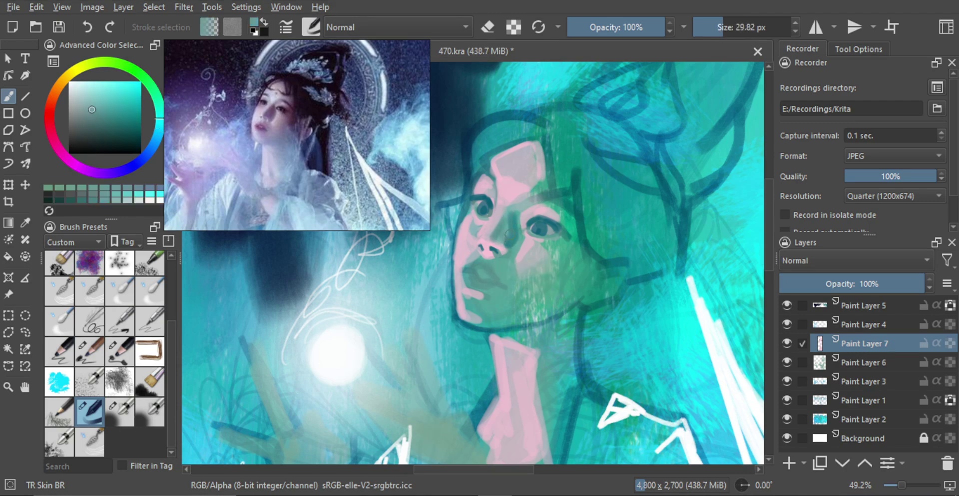
ctrl+click(503, 233)
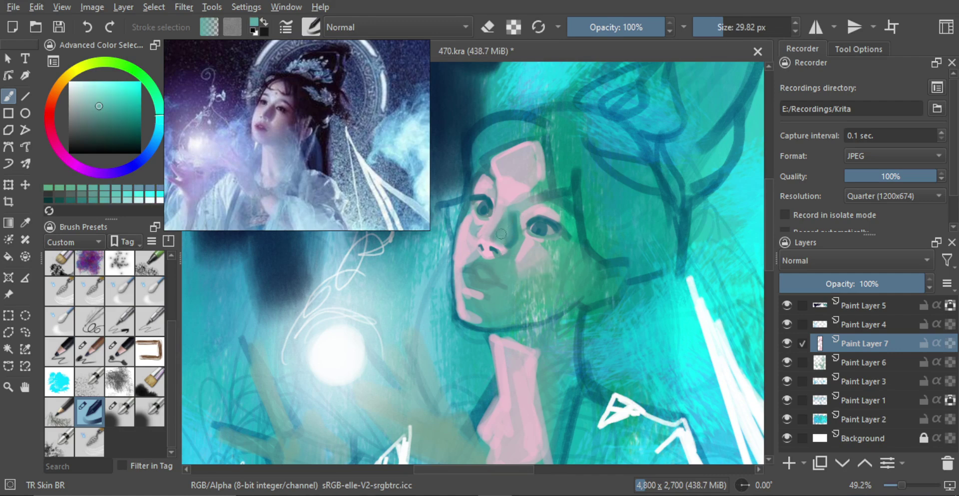
ctrl+click(506, 238)
mouse_move(497, 237)
mouse_down()
mouse_move(525, 259)
mouse_move(531, 226)
mouse_move(515, 235)
mouse_up()
mouse_move(515, 235)
mouse_down()
mouse_move(514, 264)
mouse_move(529, 227)
mouse_move(498, 239)
mouse_up()
alt+click(509, 244)
alt+click(512, 236)
drag(512, 225, 508, 265)
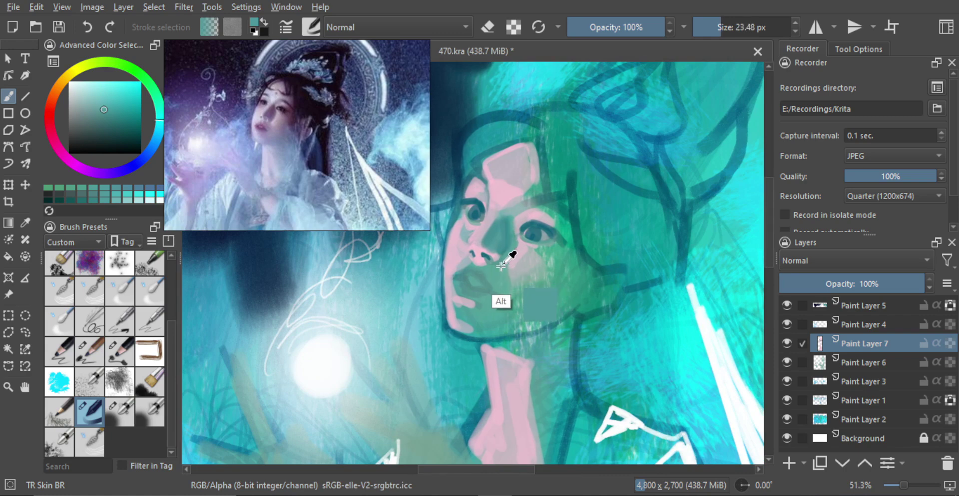
Step: Blend the cheek from the mouth corner up to the near eye using sampled green and pale skin tones
drag(502, 284, 500, 281)
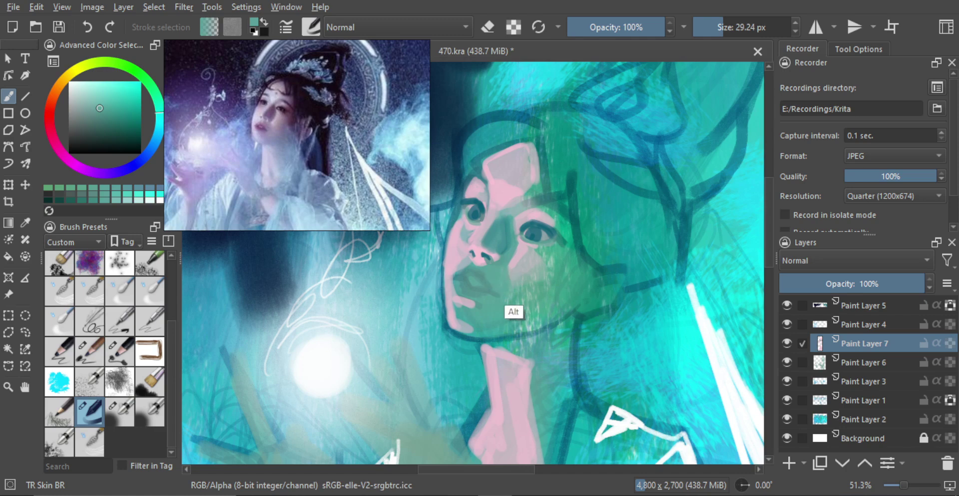
ctrl+click(498, 279)
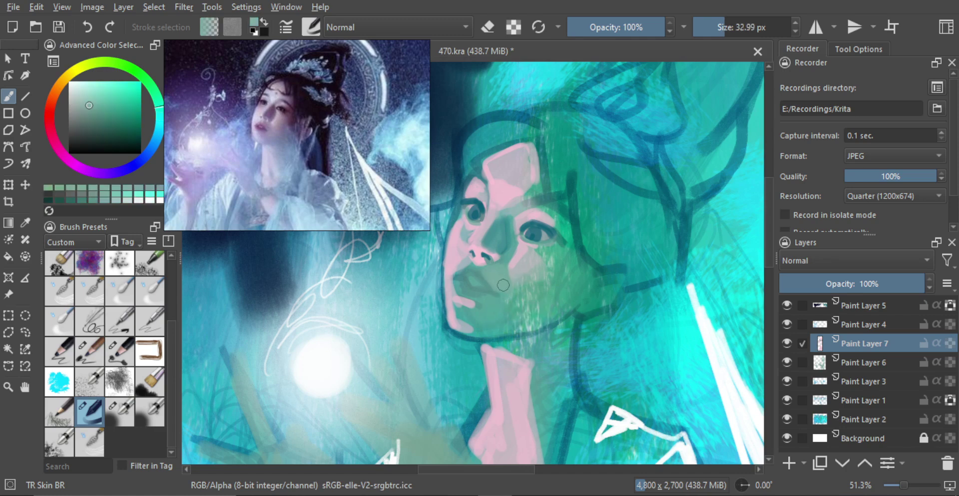
drag(503, 284, 538, 273)
ctrl+click(533, 270)
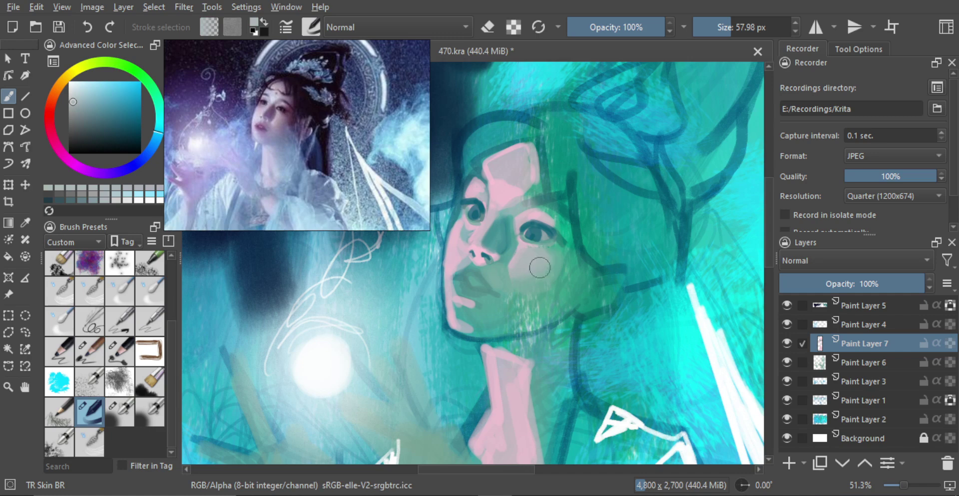
ctrl+click(525, 216)
mouse_move(532, 246)
mouse_down()
mouse_move(510, 251)
mouse_move(526, 266)
mouse_move(510, 270)
mouse_move(542, 260)
mouse_move(513, 302)
mouse_move(522, 299)
mouse_move(479, 320)
mouse_up()
alt+click(524, 279)
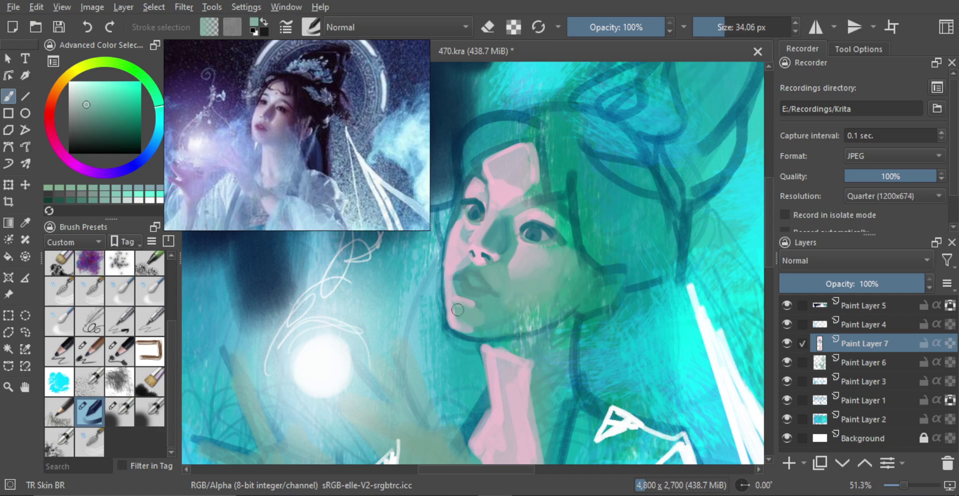
Step: Fill in and smooth the chin below the lips, alternating pink and grey-green tones sampled from the face
ctrl+click(460, 340)
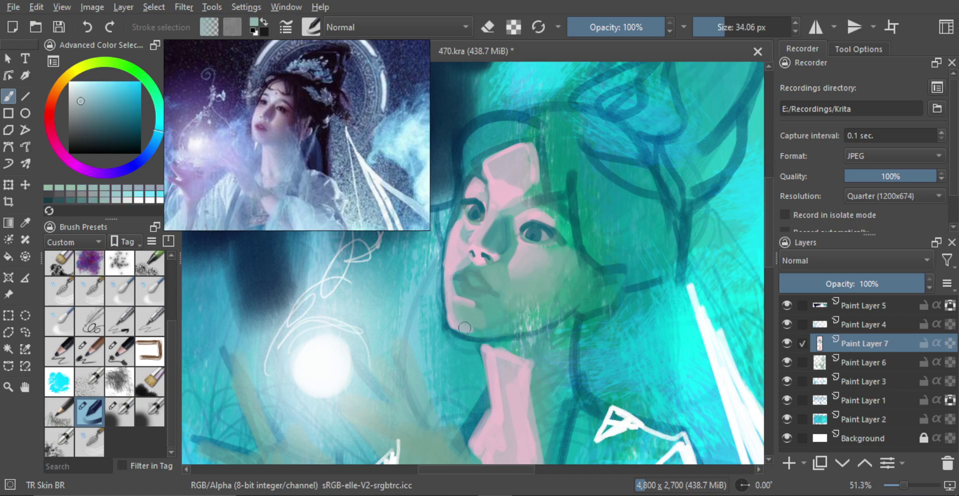
ctrl+click(475, 344)
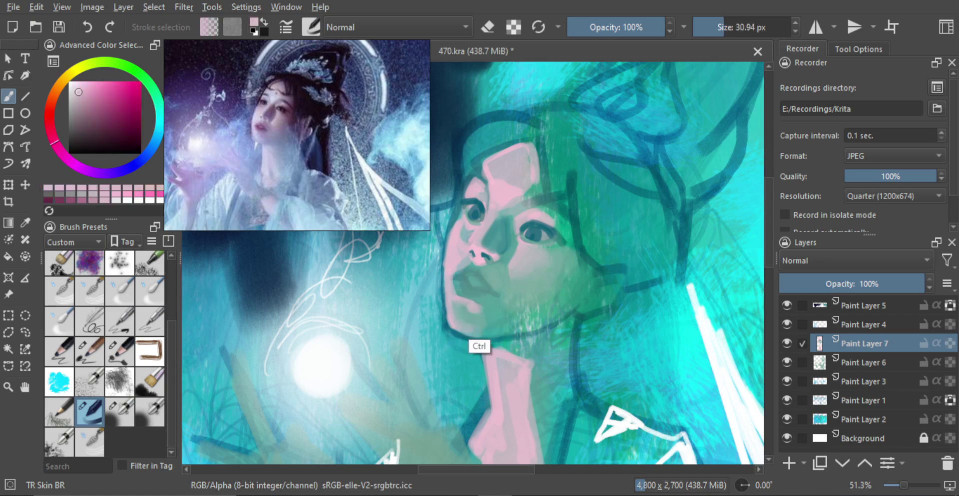
ctrl+click(492, 310)
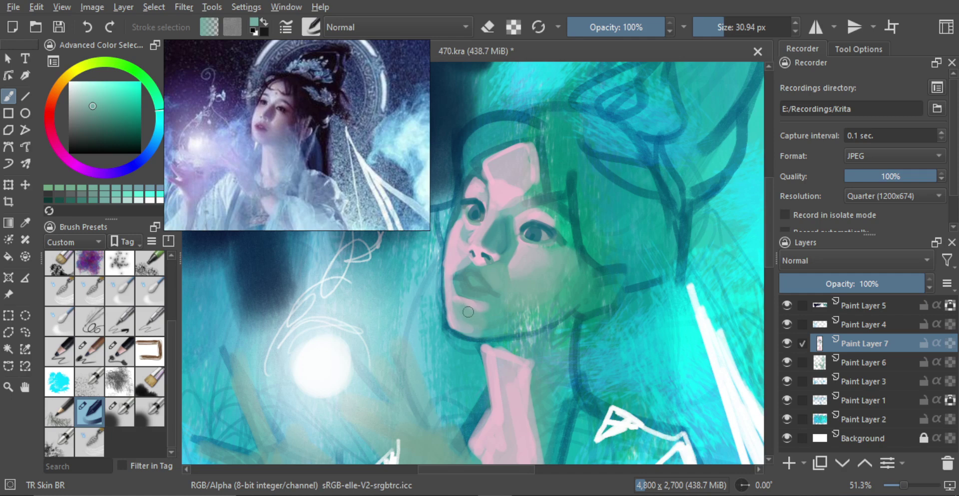
mouse_move(468, 311)
mouse_down()
mouse_move(504, 303)
mouse_move(502, 316)
mouse_move(484, 321)
mouse_move(510, 310)
mouse_move(510, 330)
mouse_move(488, 327)
mouse_up()
alt+click(500, 331)
Step: Cover the textured jaw and outer cheek up to the temple with shadow teal sampled from the face
ctrl+click(512, 257)
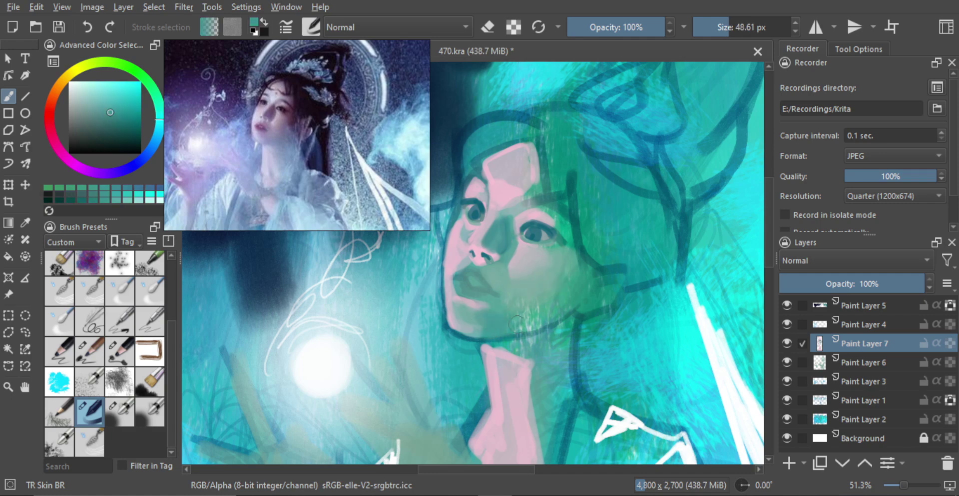
drag(509, 360, 513, 359)
mouse_move(520, 323)
mouse_down()
mouse_move(500, 319)
mouse_move(553, 312)
mouse_move(572, 266)
mouse_move(548, 300)
mouse_move(578, 274)
mouse_move(572, 302)
mouse_move(604, 294)
mouse_move(586, 274)
mouse_move(598, 269)
mouse_move(572, 269)
mouse_move(534, 243)
mouse_move(567, 241)
mouse_up()
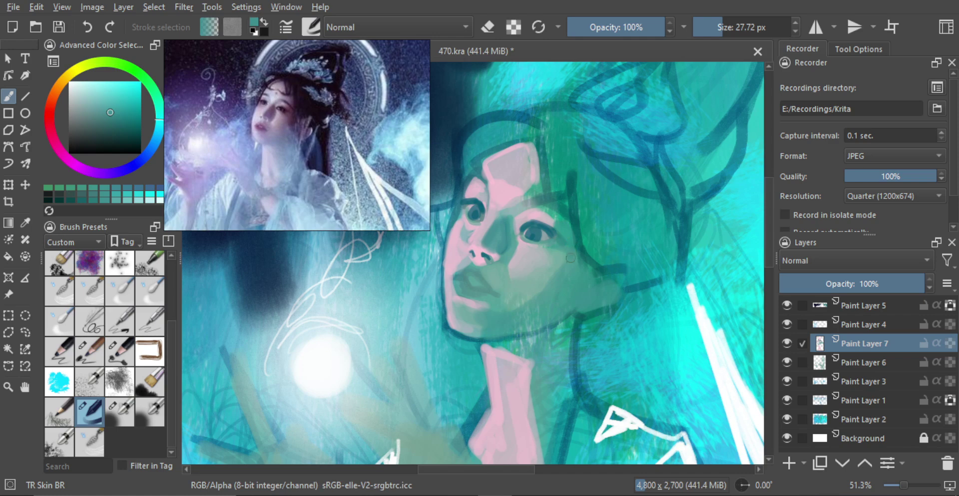
Step: Soften the transition between the lit cheek and the shadowed jaw with sampled in-between greens, using a brush about 43 px
ctrl+click(554, 259)
drag(553, 260, 555, 253)
ctrl+click(549, 253)
ctrl+click(565, 252)
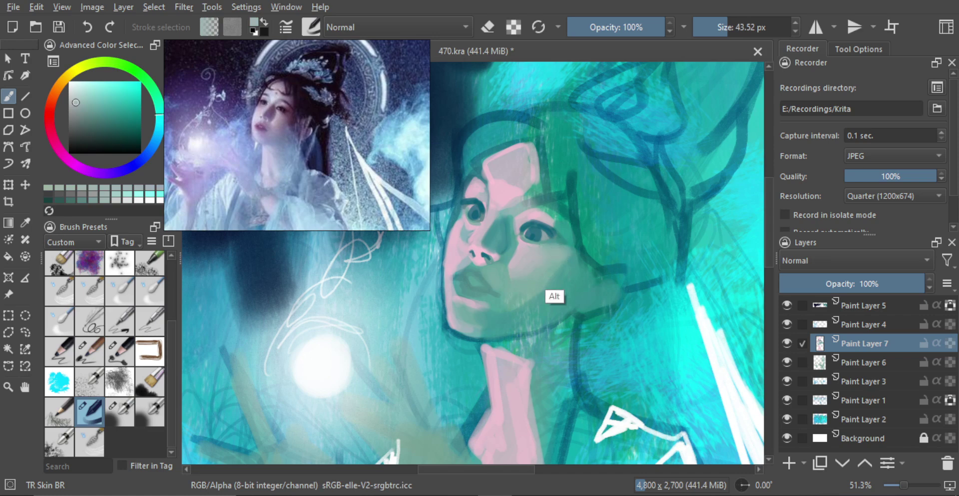
ctrl+click(555, 282)
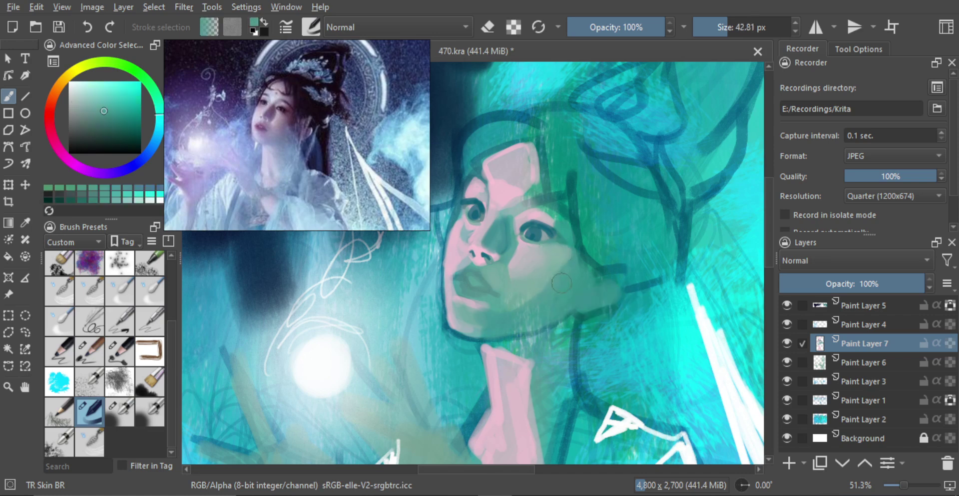
drag(556, 280, 561, 280)
mouse_move(564, 273)
mouse_down()
mouse_move(505, 314)
mouse_move(548, 298)
mouse_move(514, 301)
mouse_move(537, 293)
mouse_up()
ctrl+click(529, 298)
ctrl+click(543, 299)
Step: Check the painted face within the whole composition by toggling the mirrored view
scroll(550, 280, down, 3)
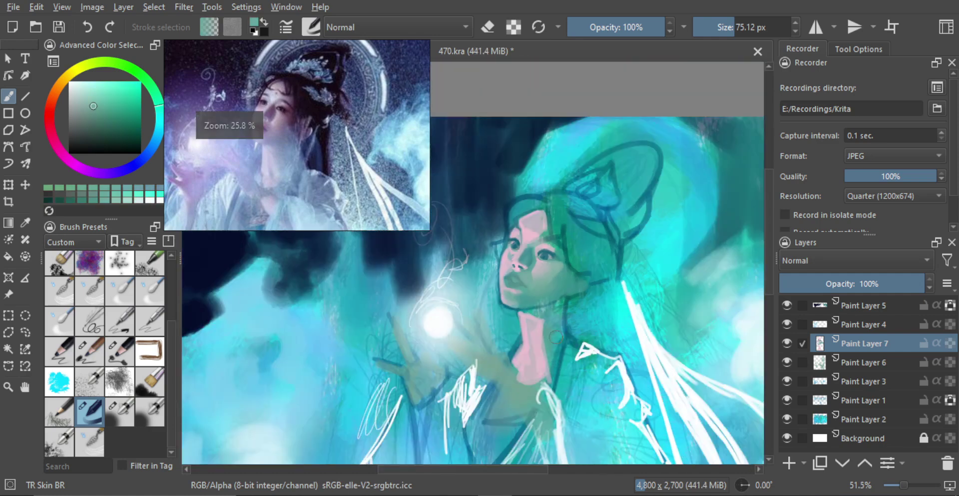
scroll(573, 280, down, 1)
key(m)
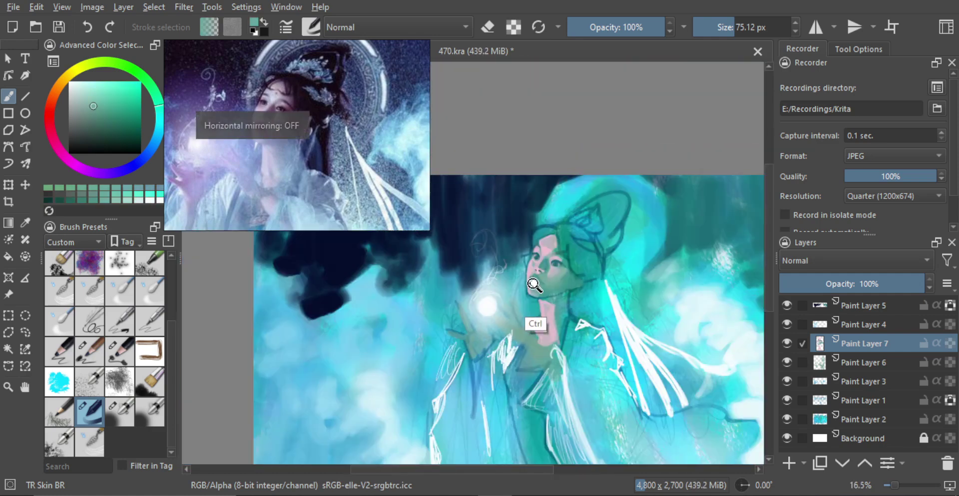
Step: Shade the side of the neck beneath the jaw with teal green sampled from the face, using a brush about 82 px
scroll(550, 275, up, 4)
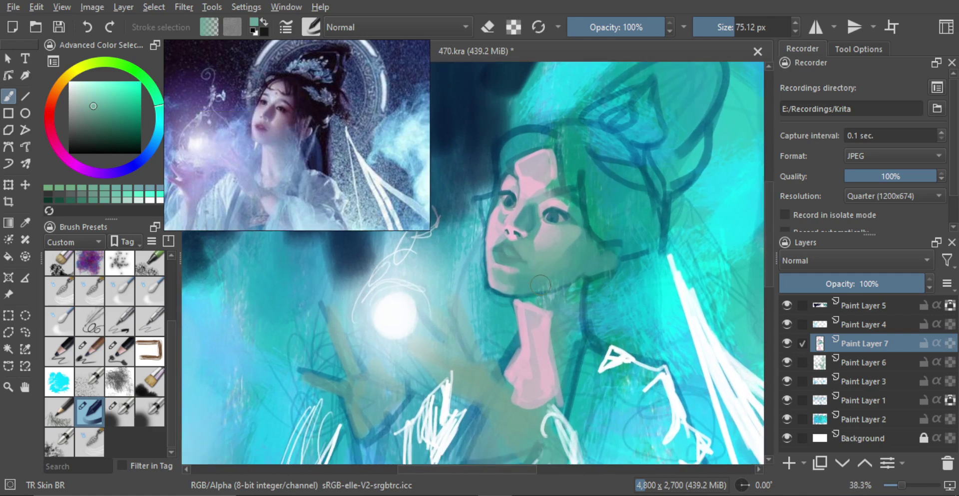
scroll(540, 284, down, 5)
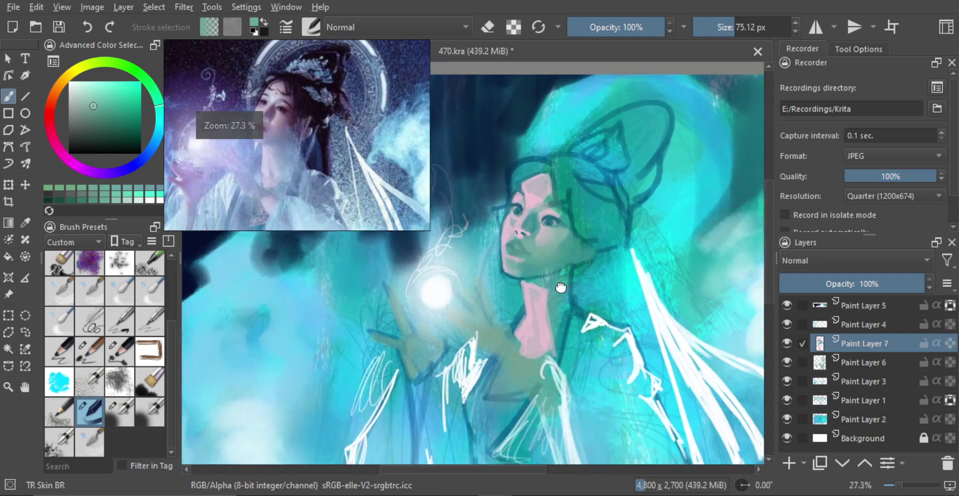
scroll(555, 277, up, 2)
scroll(555, 276, up, 4)
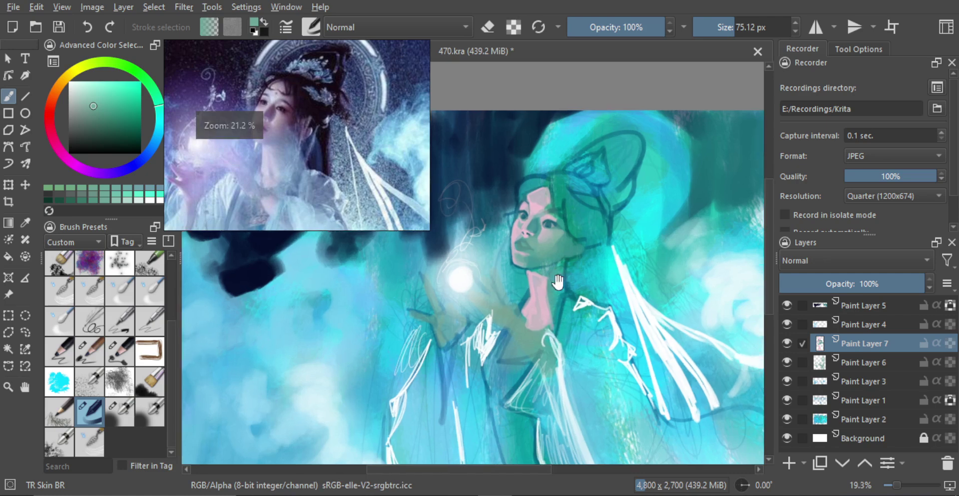
alt+click(535, 231)
shift+drag(547, 272, 536, 262)
key(bracketright)
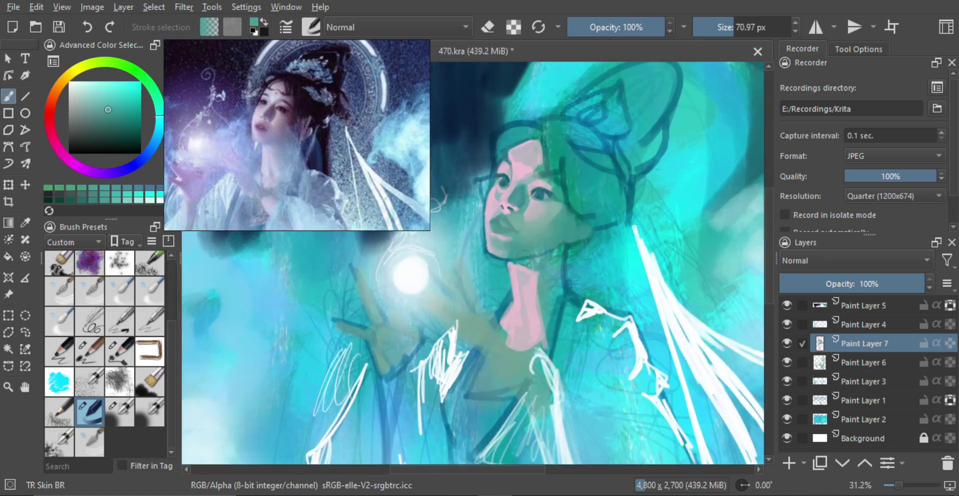
key(bracketright)
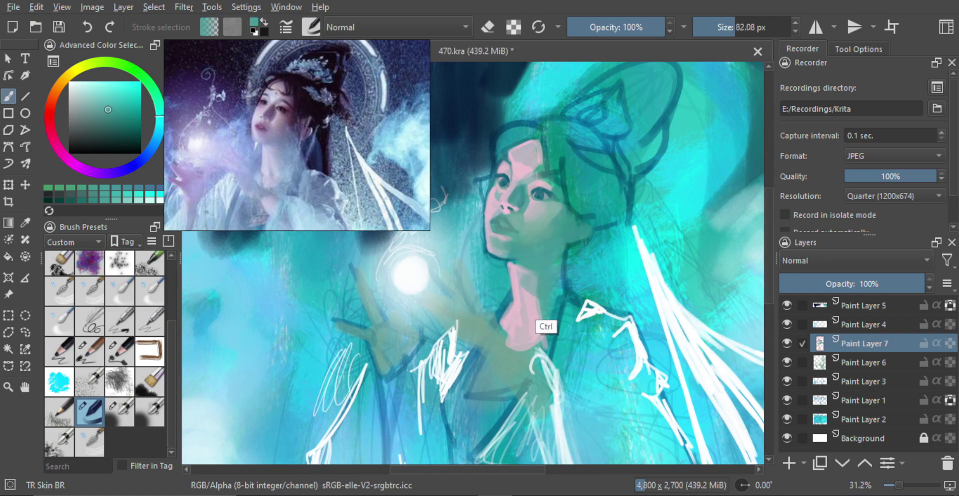
drag(549, 327, 559, 278)
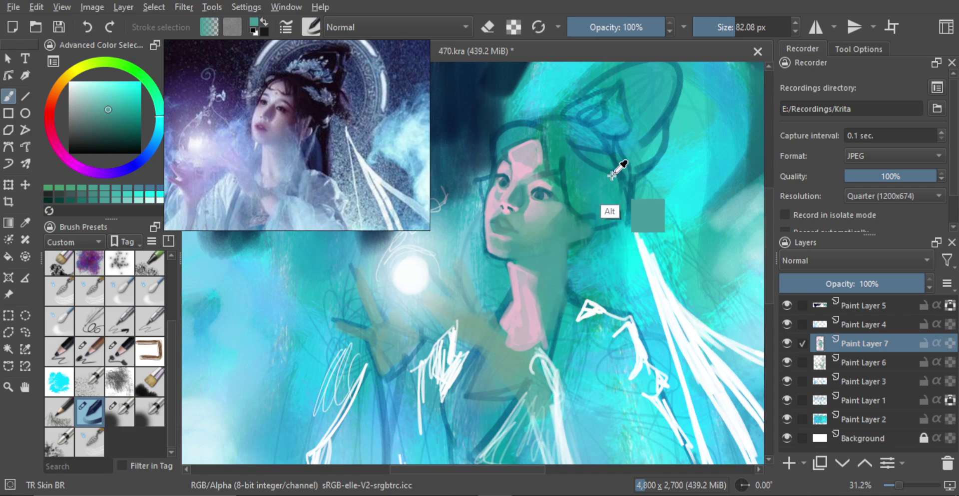
Step: Define the underside of the chin and jaw with dark blue-teal sampled from the hair outline, using a brush about 37 px
ctrl+click(630, 189)
drag(554, 261, 529, 258)
mouse_move(510, 259)
mouse_down()
mouse_move(548, 251)
mouse_move(526, 255)
mouse_up()
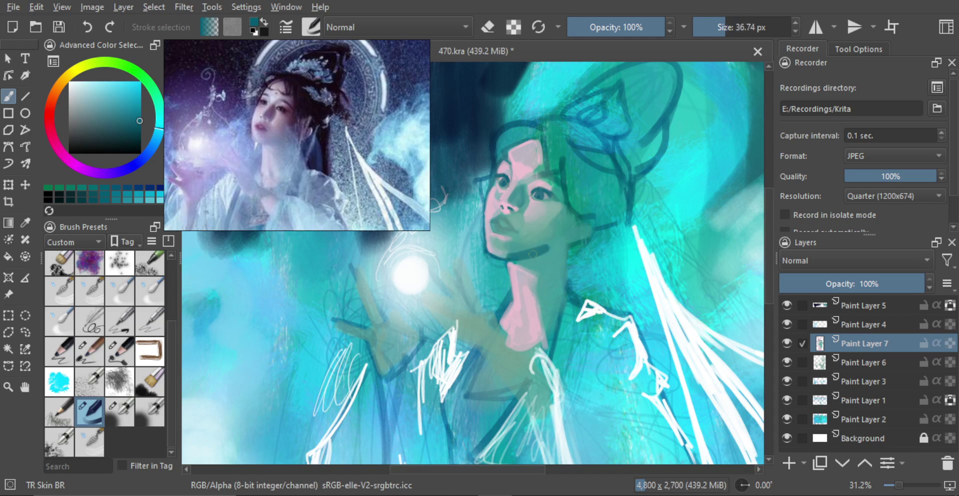
key(ctrl+z)
drag(507, 259, 550, 242)
Step: Soften the jawline from the chin toward the ear with greens sampled from the chin, using a brush about 44 px
ctrl+click(527, 254)
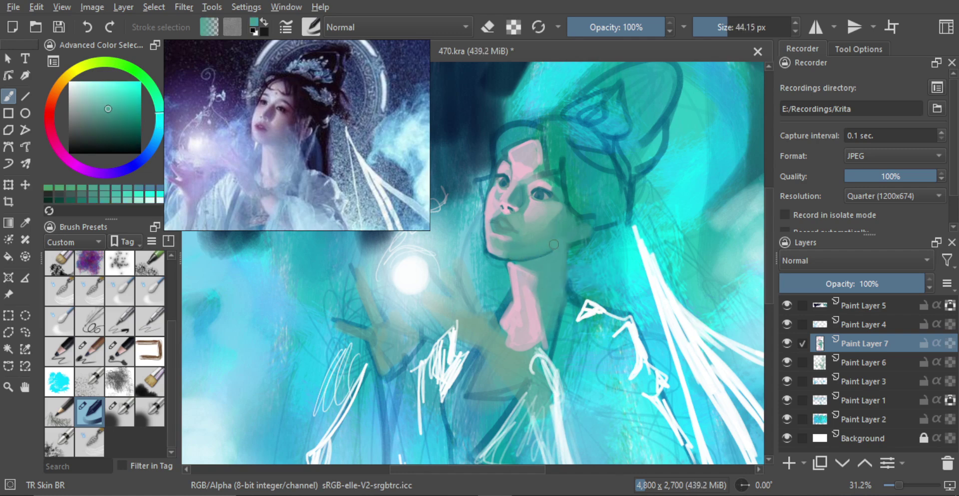
ctrl+click(528, 257)
ctrl+click(506, 254)
drag(542, 250, 536, 250)
drag(556, 249, 577, 241)
Step: Refine the jaw corner below the ear with dark teal sampled from the hair outline and greens sampled from the cheek
ctrl+click(632, 190)
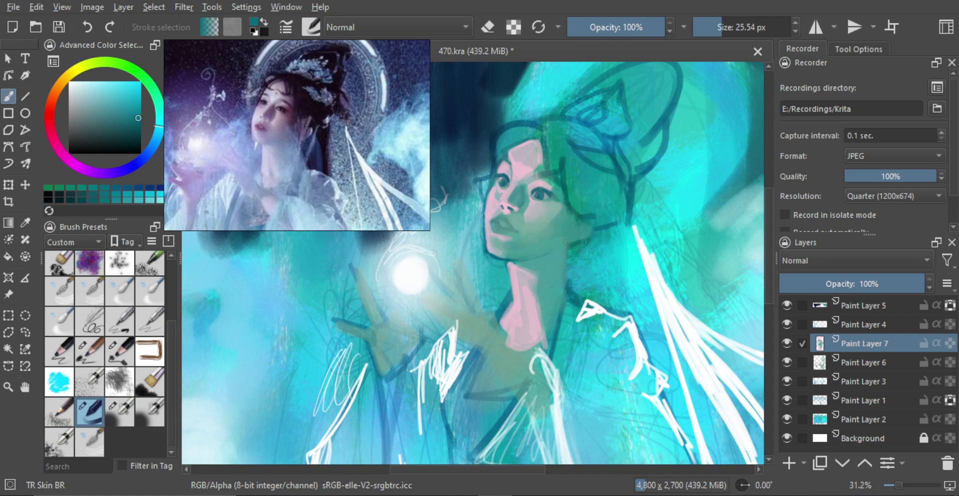
ctrl+click(564, 240)
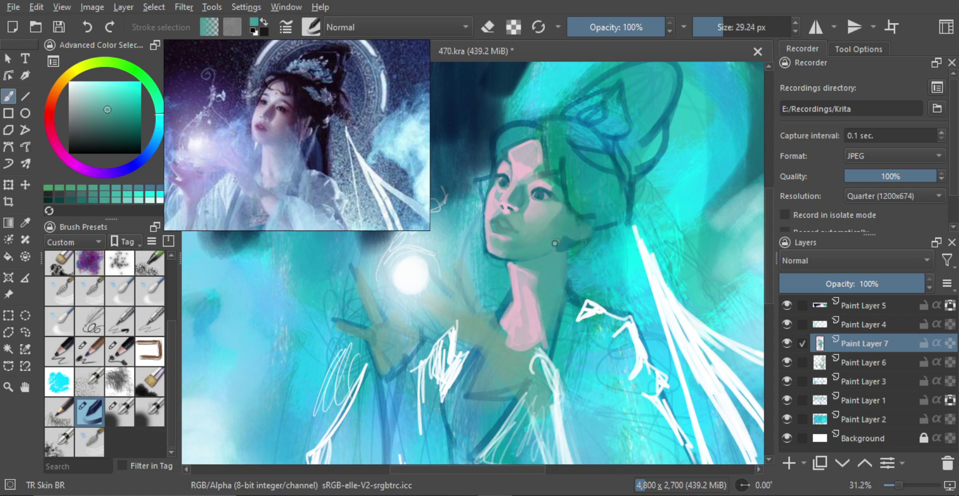
mouse_move(547, 249)
mouse_down()
mouse_move(538, 232)
mouse_move(572, 258)
mouse_up()
key(ctrl+z)
ctrl+click(568, 214)
ctrl+click(566, 217)
ctrl+click(555, 228)
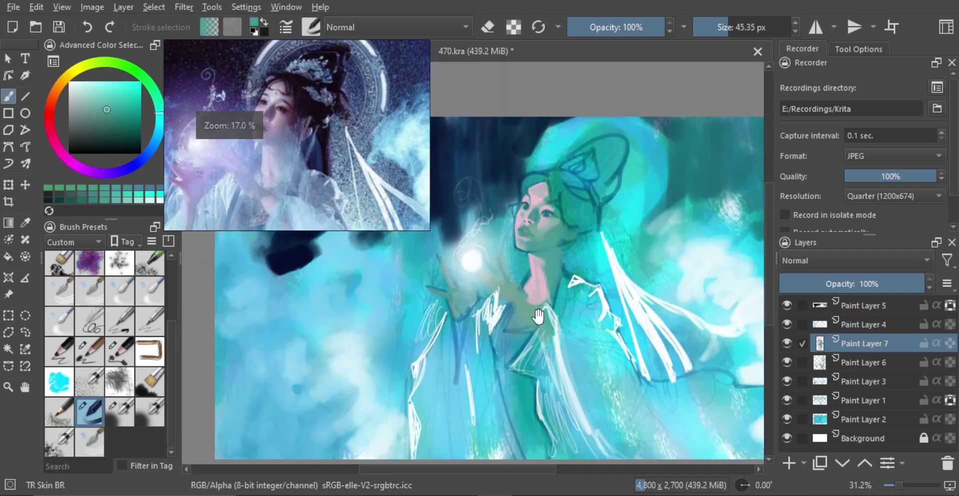
Step: Paint the fingers of the hand left of the glowing orb with pink sampled from the neck, using a brush about 14 to 16 px
scroll(572, 258, up, 2)
scroll(545, 260, down, 3)
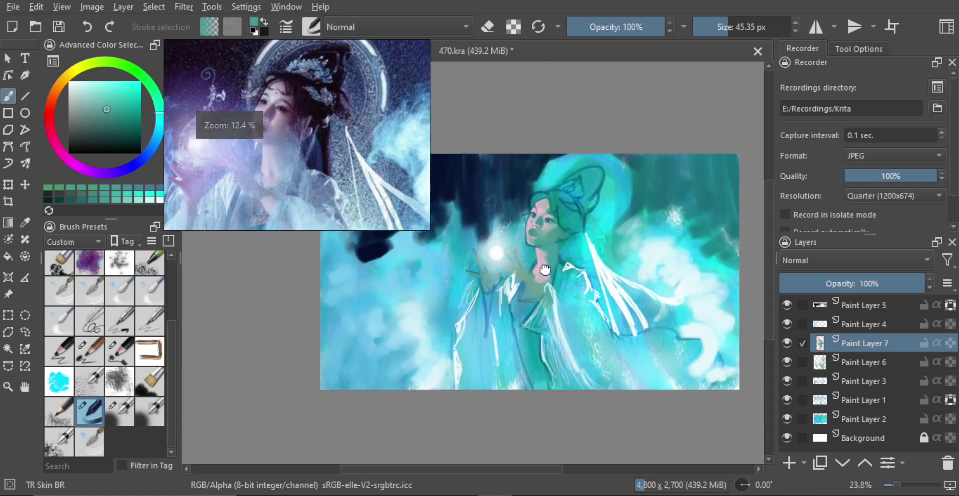
scroll(500, 267, up, 2)
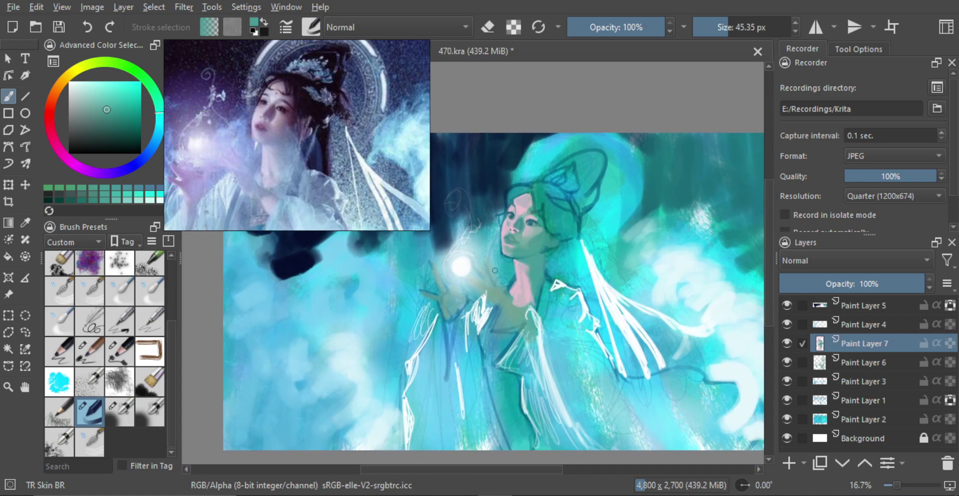
drag(507, 292, 515, 305)
mouse_move(522, 294)
mouse_down()
mouse_move(532, 284)
mouse_move(566, 286)
mouse_up()
ctrl+click(536, 292)
mouse_move(484, 289)
mouse_down()
mouse_move(436, 285)
mouse_move(453, 307)
mouse_up()
key(ctrl+z)
drag(439, 263, 443, 282)
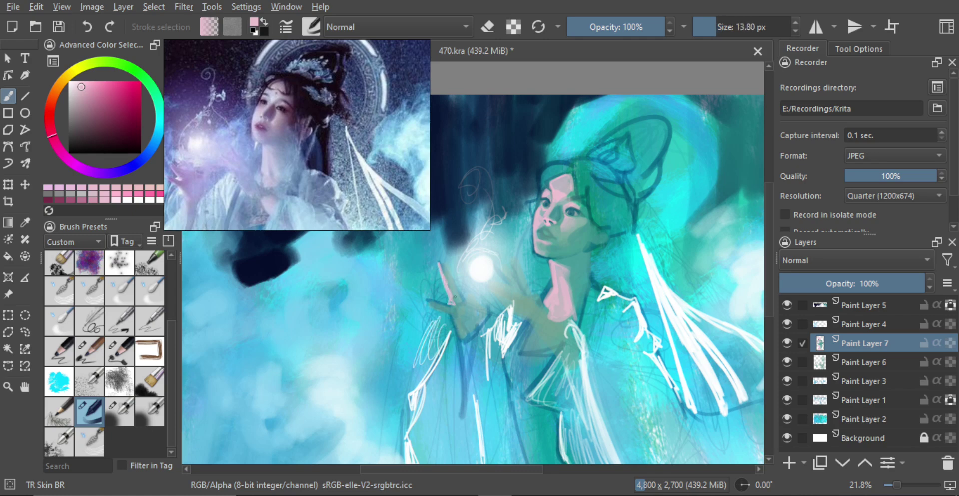
mouse_move(450, 303)
mouse_down()
mouse_move(427, 299)
mouse_move(447, 306)
mouse_up()
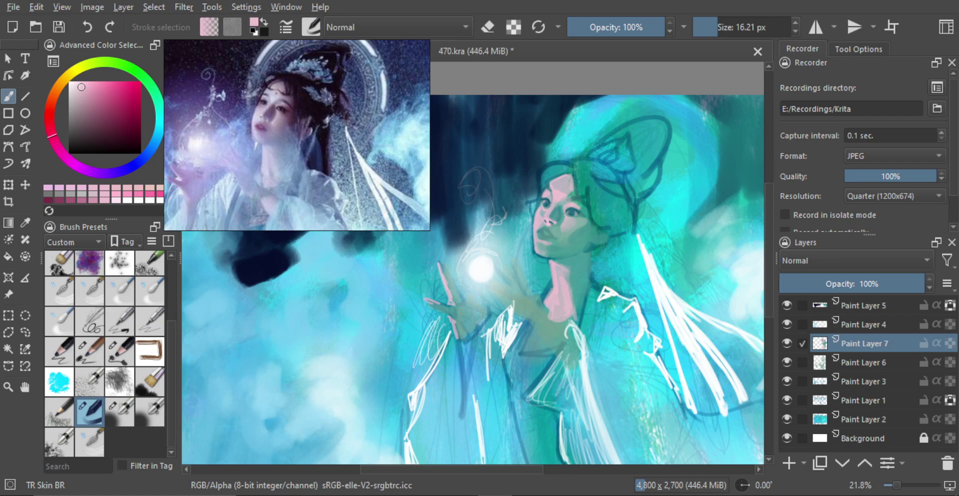
Step: Extend the pink edge down that hand's wrist and shade its palm with sampled grey-teal, using a brush about 31 px
scroll(465, 344, down, 1)
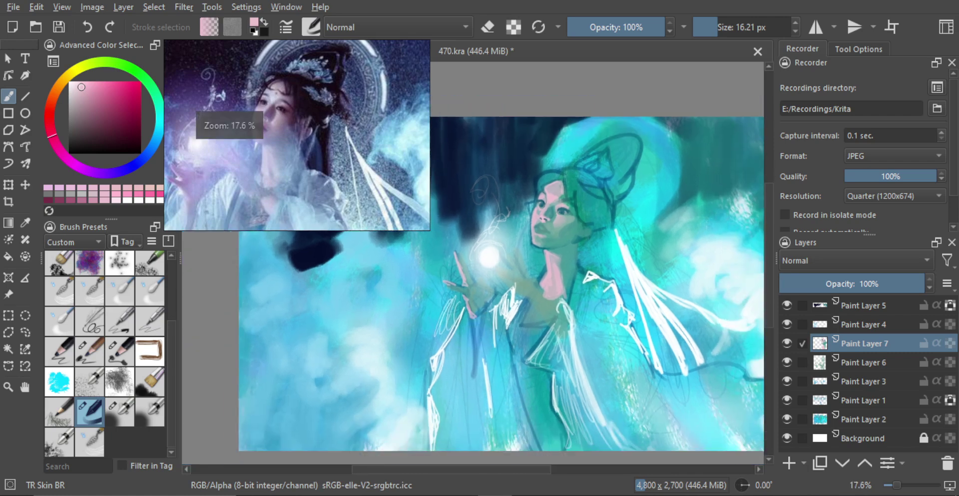
drag(471, 318, 480, 361)
ctrl+click(476, 300)
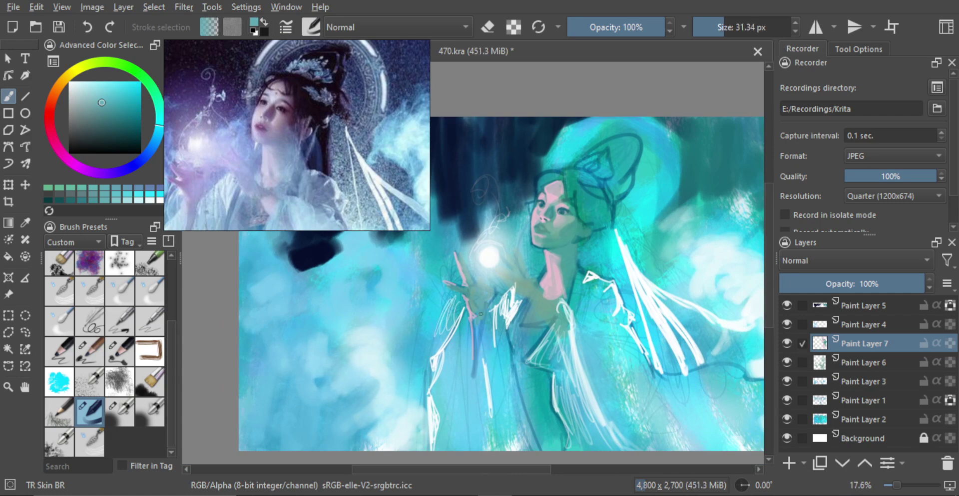
drag(481, 314, 477, 342)
drag(494, 300, 494, 382)
key(m)
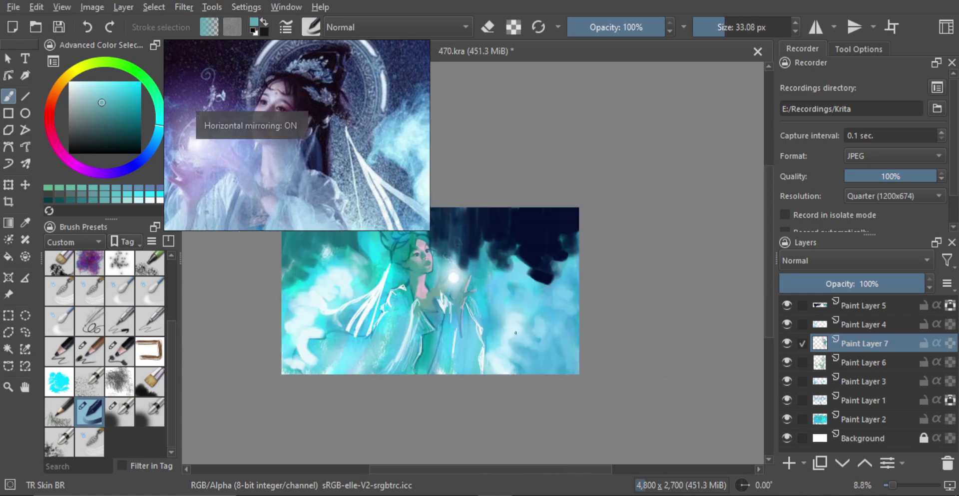
key(m)
Step: Rough in the hand and wrist between the orb and the neck with shadow teal sampled from the neck
scroll(523, 306, up, 2)
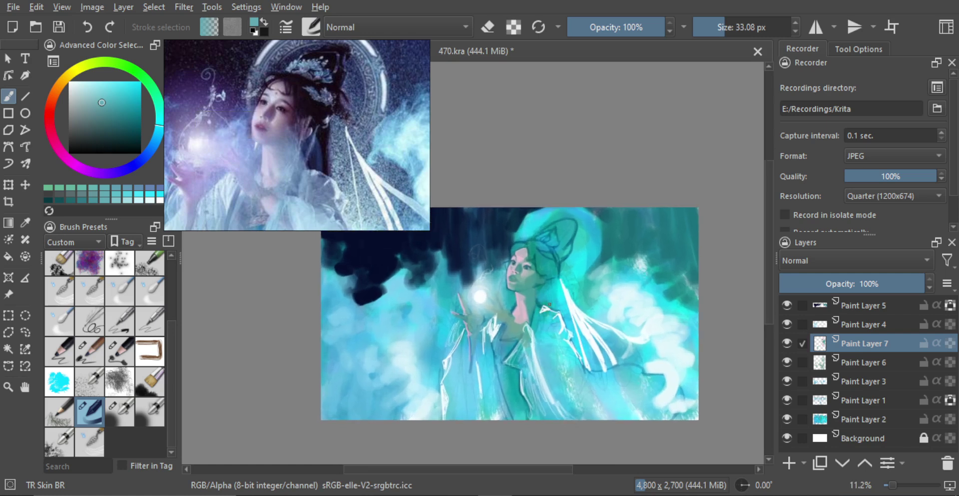
scroll(550, 305, up, 3)
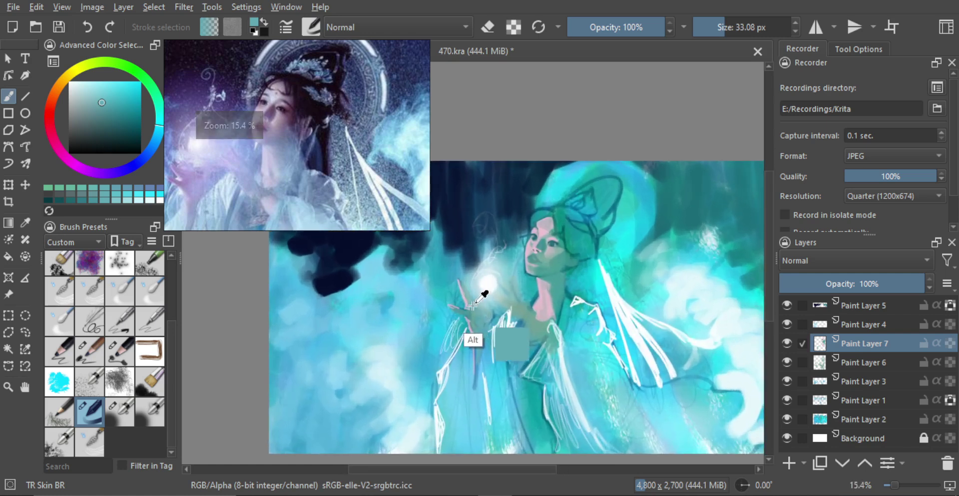
alt+click(477, 322)
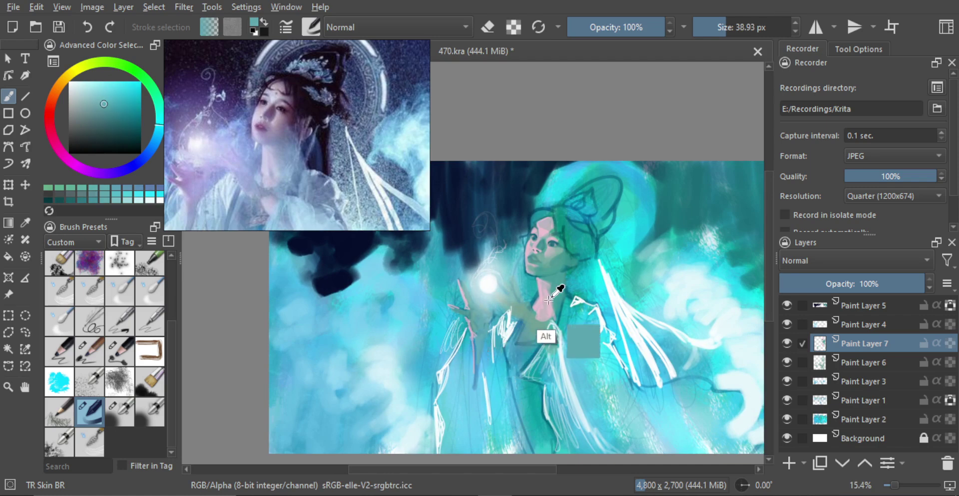
alt+click(558, 278)
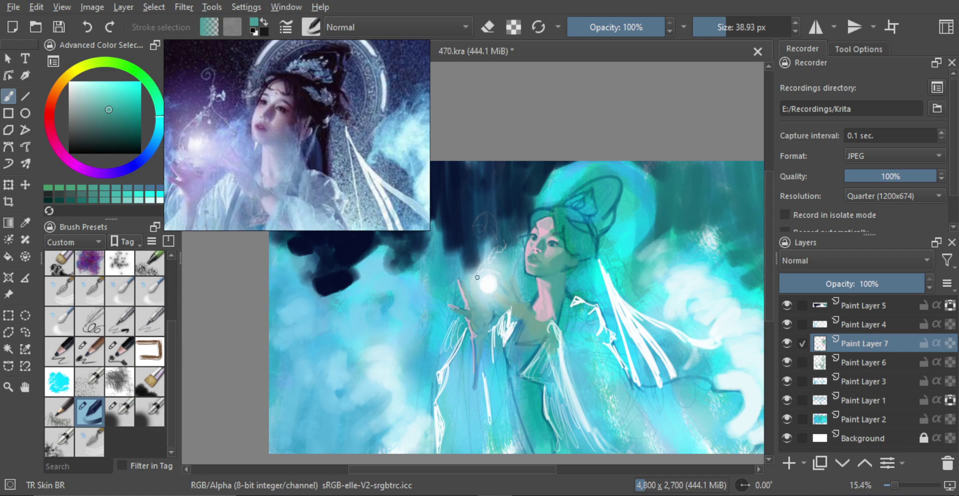
key(bracketright)
key(bracketleft)
key(bracketleft)
drag(515, 298, 523, 307)
Step: Paint the forearm from the glowing orb to the chest in dark teal sampled from the hair, using a brush about 30 px
ctrl+click(594, 224)
scroll(540, 275, up, 1)
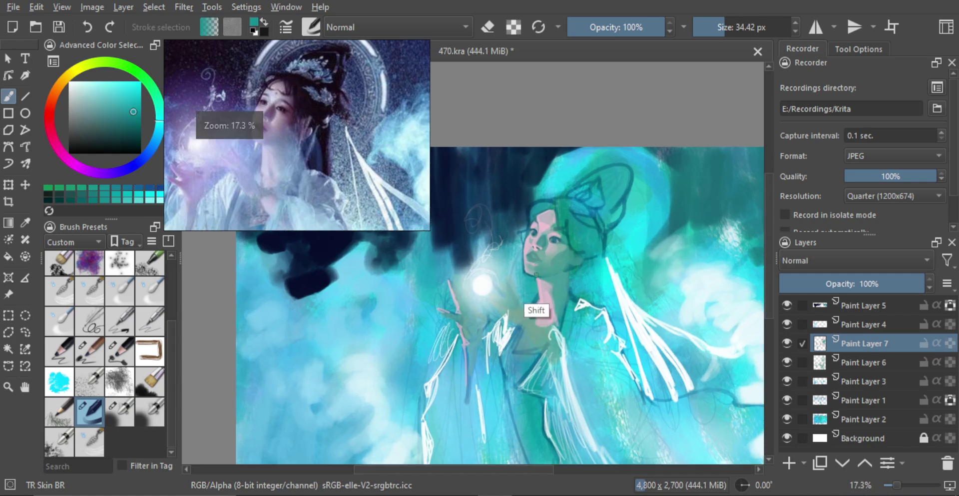
drag(537, 274, 534, 274)
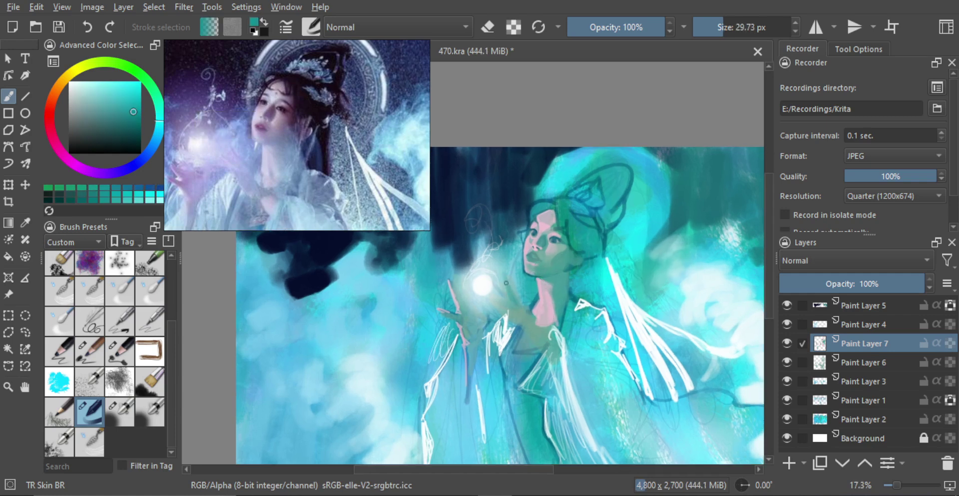
drag(489, 285, 517, 302)
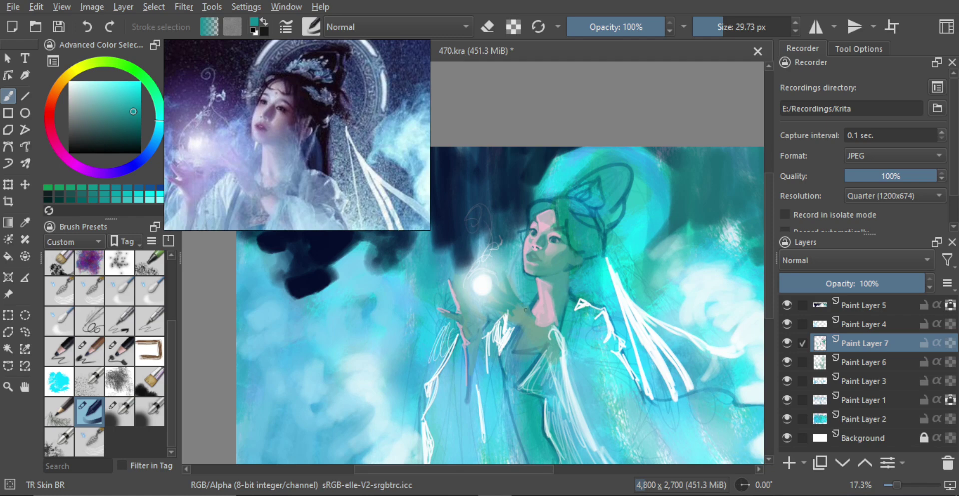
key(ctrl+z)
key(ctrl+shift+z)
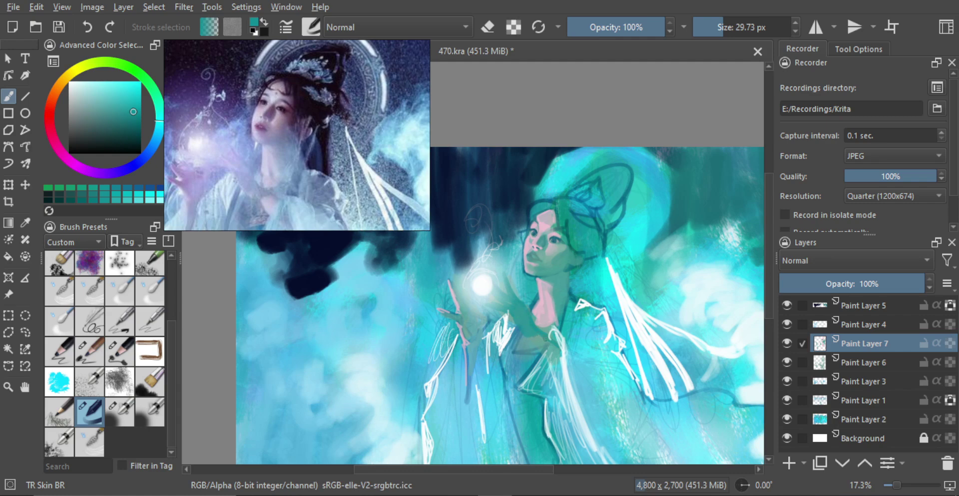
key(ctrl+z)
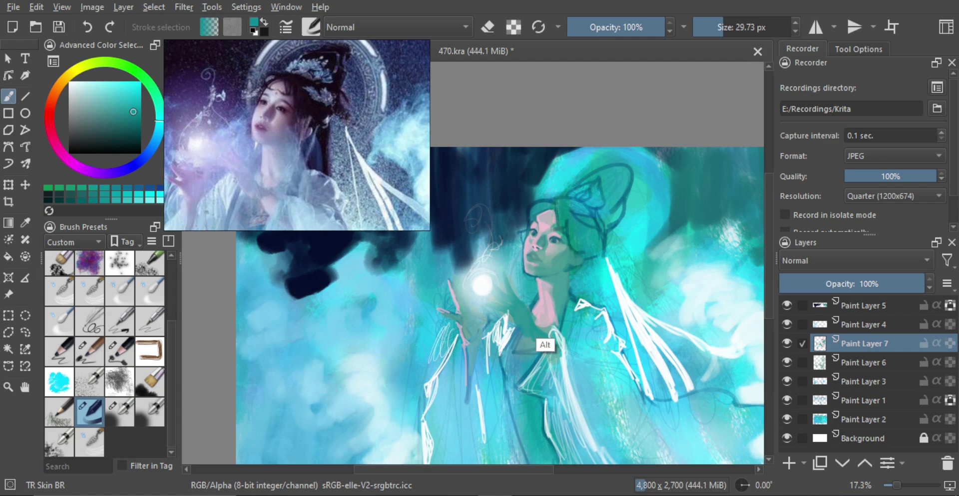
Step: Add muted pink sampled from the neck base at the lower end of the forearm, using a brush about 24 px
ctrl+click(544, 314)
key(bracketright)
mouse_move(535, 343)
mouse_down()
mouse_move(557, 363)
mouse_move(523, 357)
mouse_move(533, 339)
mouse_up()
key(ctrl+z)
key(bracketright)
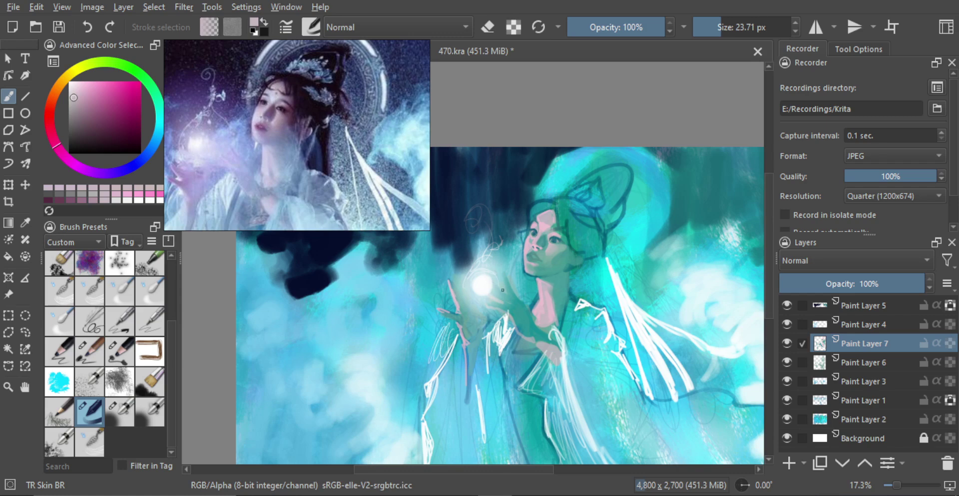
Step: Build up the hand and fingers right of the orb with teal green sampled from the neck shadow, starting with a brush about 79 px
scroll(510, 283, down, 2)
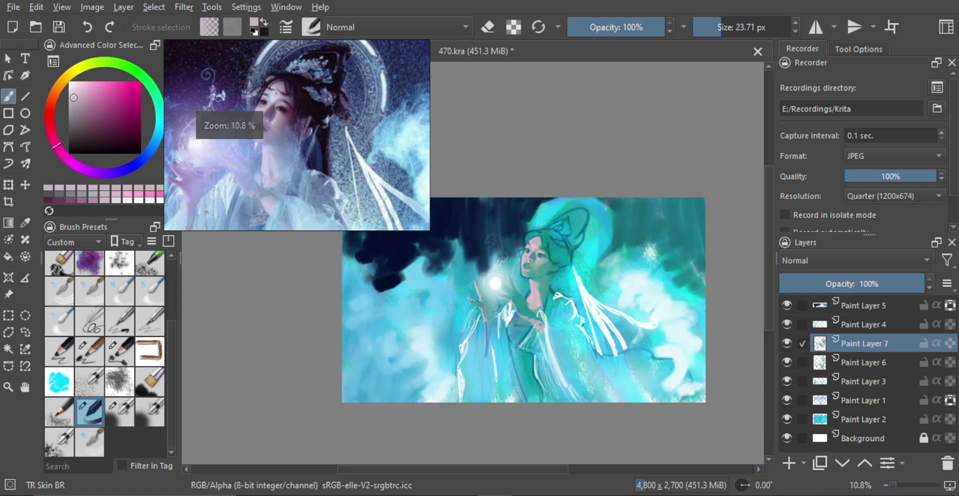
scroll(518, 310, up, 2)
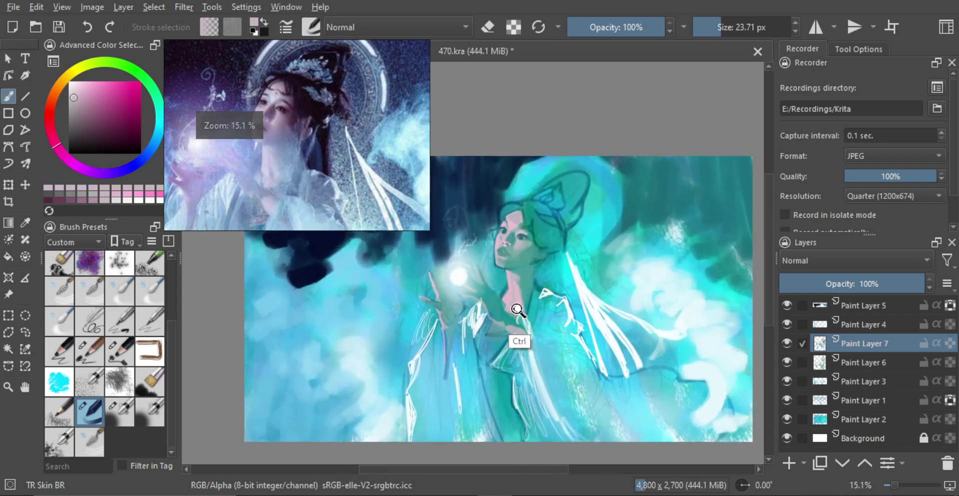
scroll(518, 310, up, 1)
ctrl+click(525, 303)
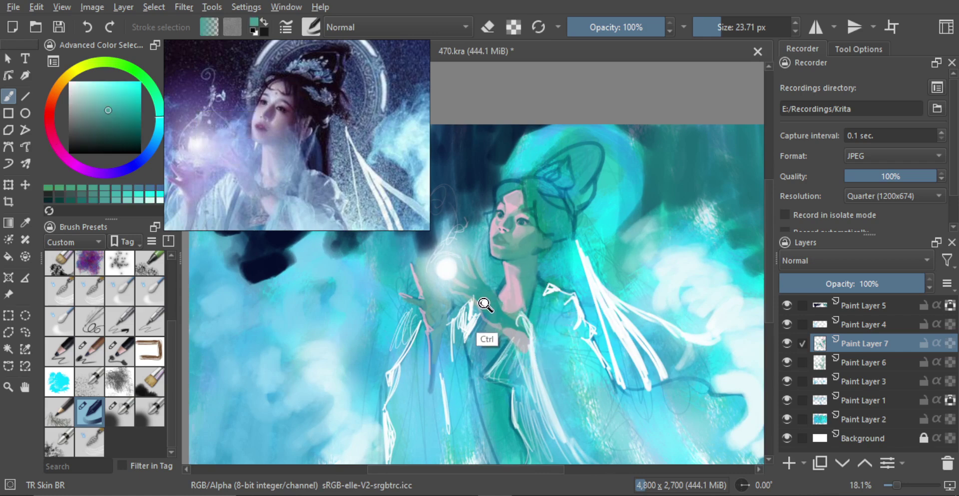
scroll(485, 304, up, 1)
mouse_move(494, 295)
shift+mouse_down()
mouse_move(511, 291)
mouse_move(492, 314)
shift+mouse_up()
ctrl+click(531, 259)
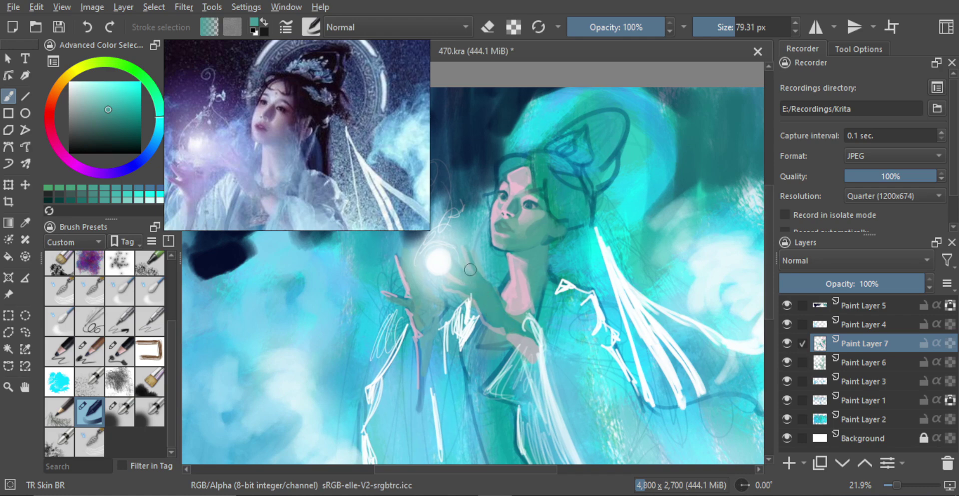
key(bracketleft)
key(bracketleft)
key(bracketleft)
Step: Blend the lit neck with sampled pink and the left hand's palm with sampled grey-teal, enlarging the brush to about 87 px
ctrl+click(521, 283)
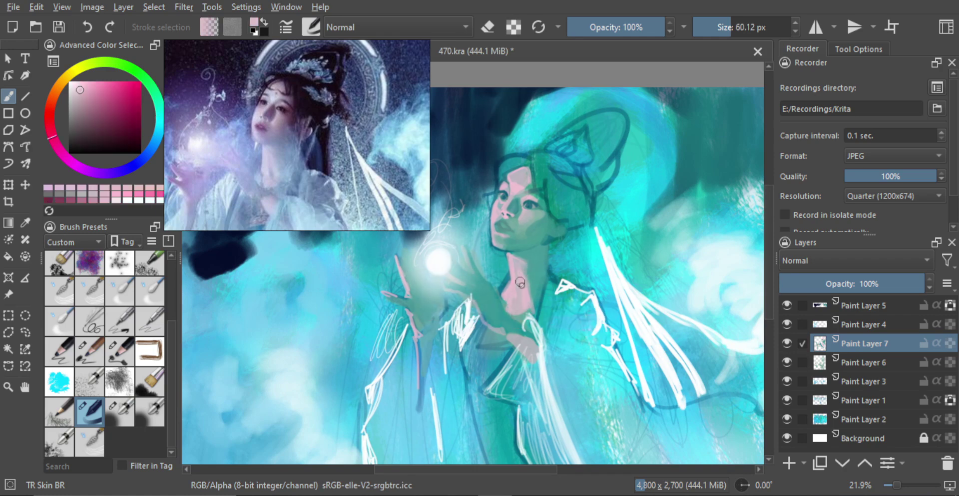
key(bracketright)
key(bracketright)
key(bracketright)
key(bracketright)
ctrl+click(427, 325)
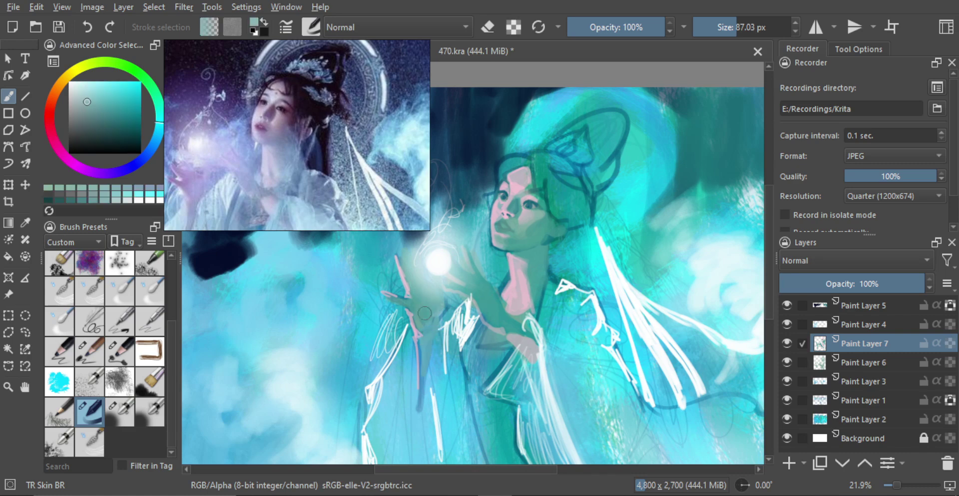
key(minus)
key(minus)
key(m)
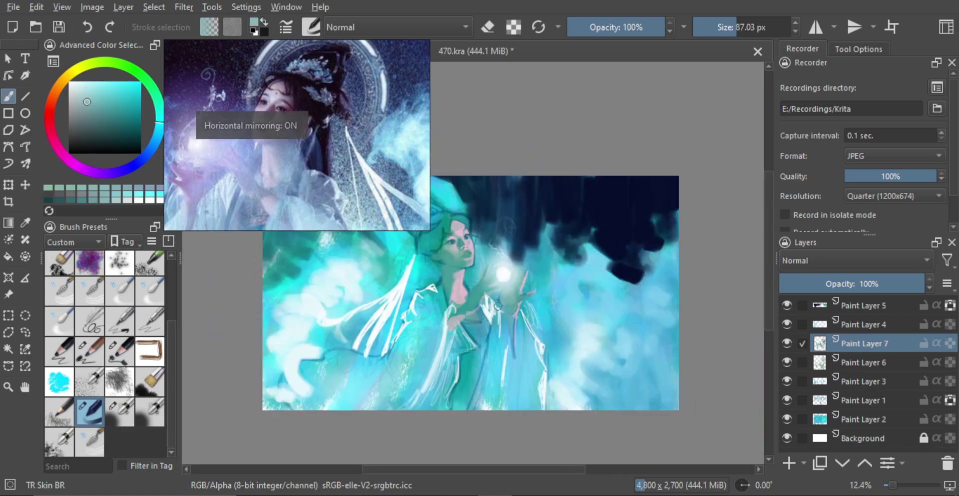
Step: Return the canvas to its unmirrored view, compare the painting with Paint Layer 7 hidden and shown, and merge it into Paint Layer 6
key(m)
key(minus)
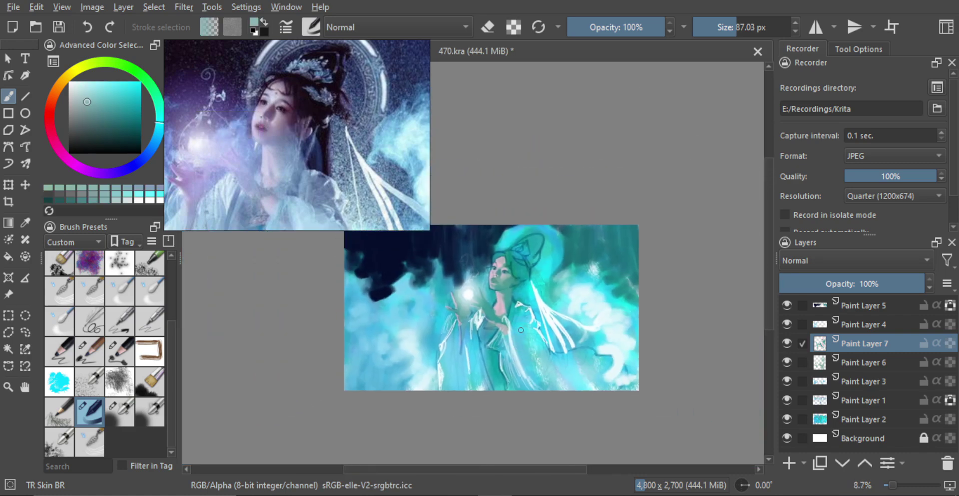
scroll(523, 290, up, 2)
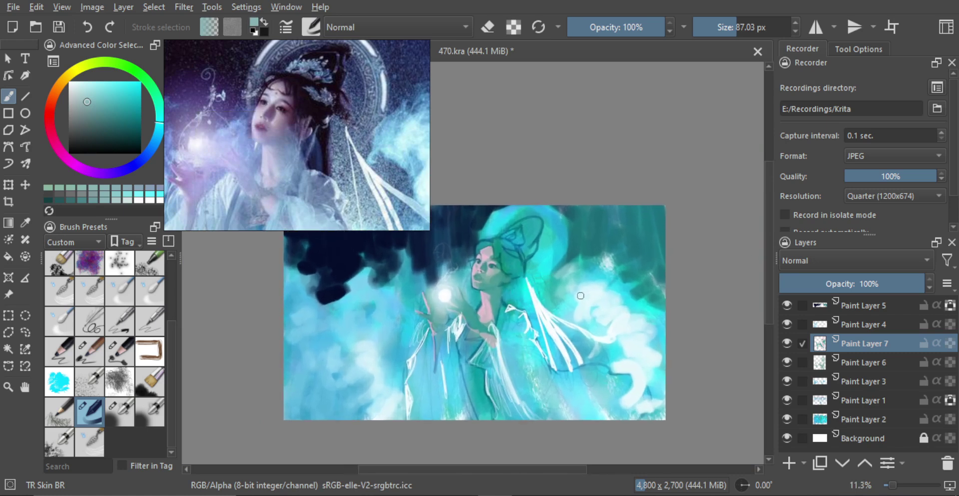
click(787, 343)
click(787, 344)
drag(588, 312, 591, 327)
scroll(591, 327, down, 2)
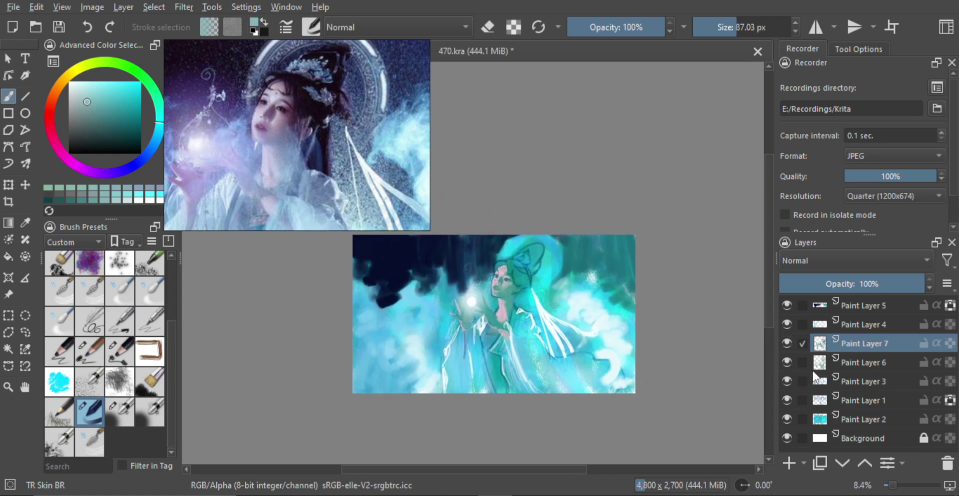
key(ctrl+e)
Step: Compare the painting with Paint Layer 6 hidden and shown, and merge it down into Paint Layer 3
click(788, 342)
click(787, 343)
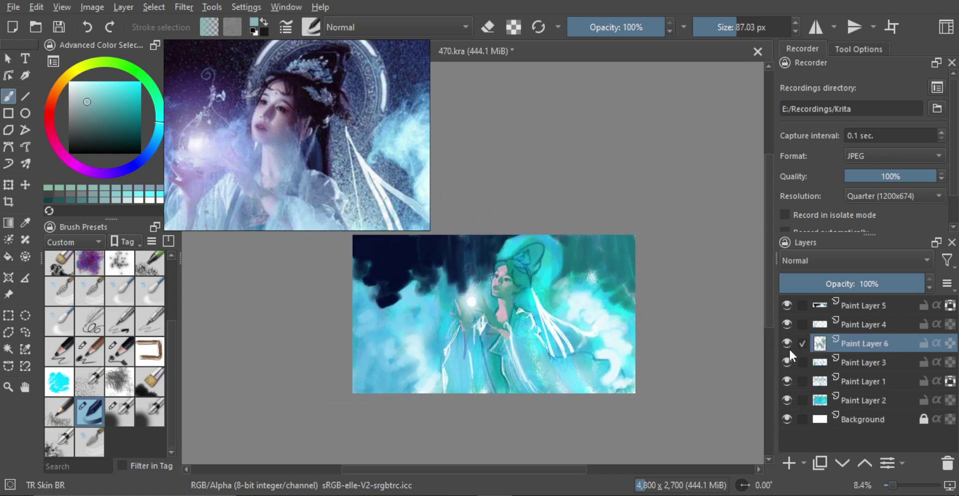
key(ctrl+e)
click(786, 342)
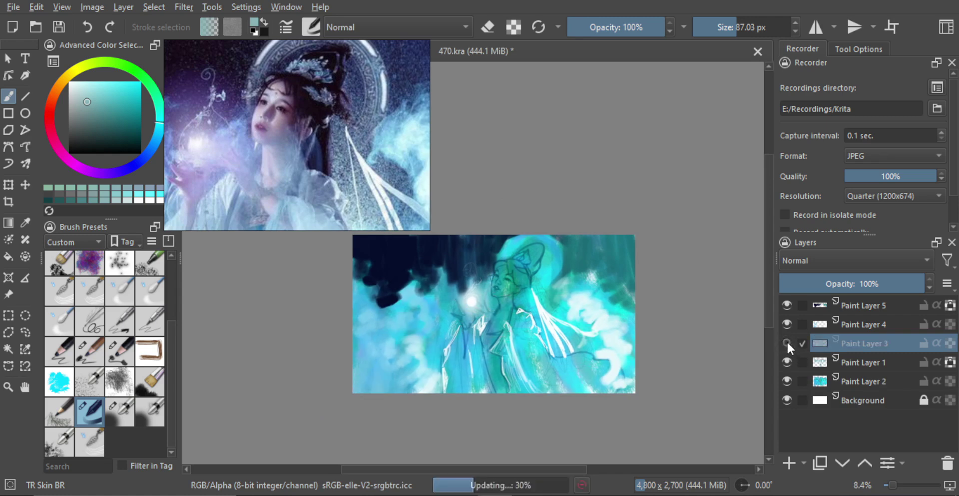
click(786, 343)
Step: Compare the painting with Paint Layer 1 hidden and shown, and merge Paint Layer 3 down into Paint Layer 1
click(788, 358)
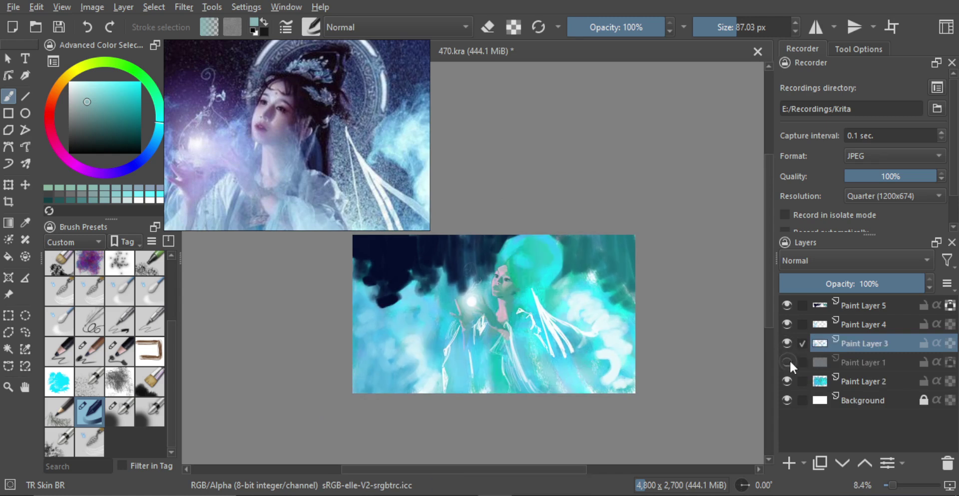
click(789, 358)
click(786, 359)
key(m)
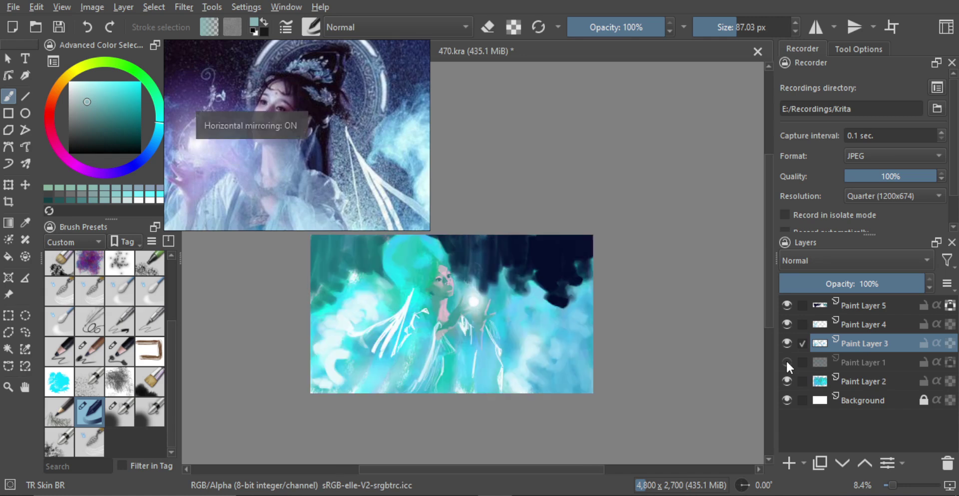
key(m)
click(787, 359)
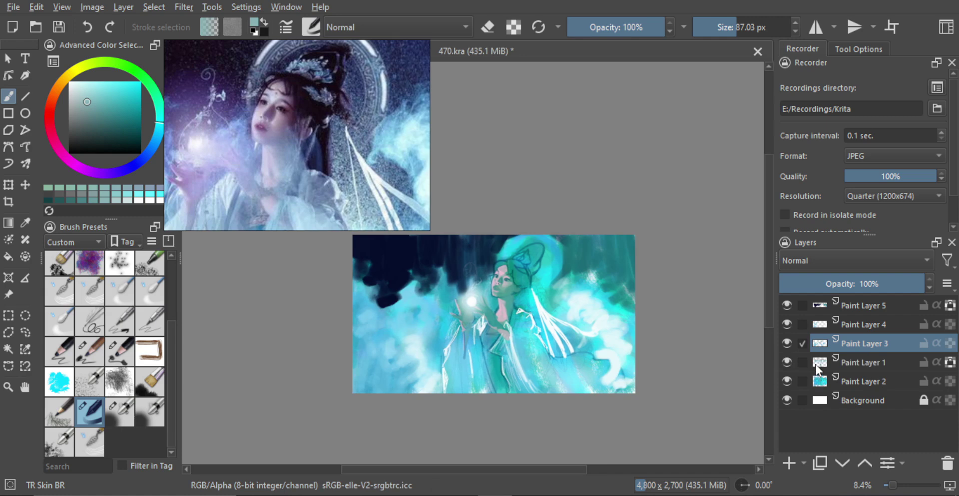
key(ctrl+e)
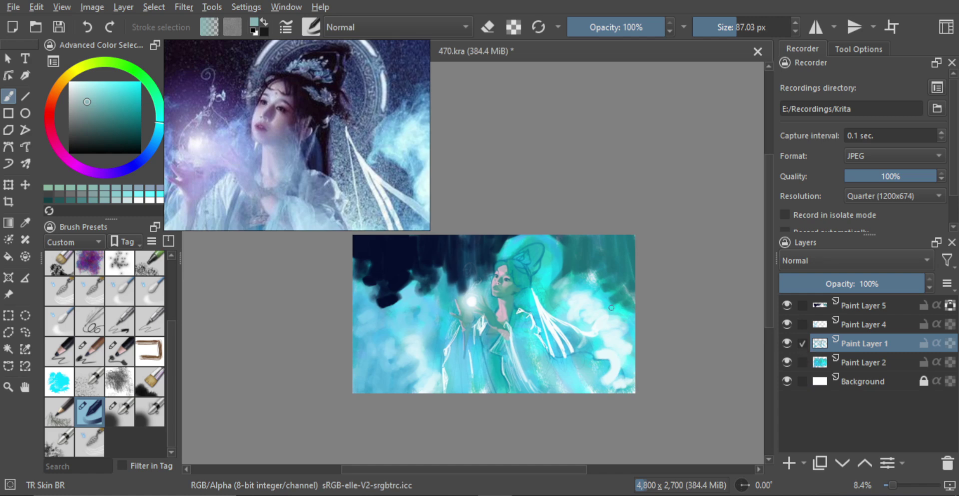
Step: Add a new paint layer above Paint Layer 1 and start the mouth line at the lip corner in dark teal, brush about 8.5 px
scroll(515, 289, up, 5)
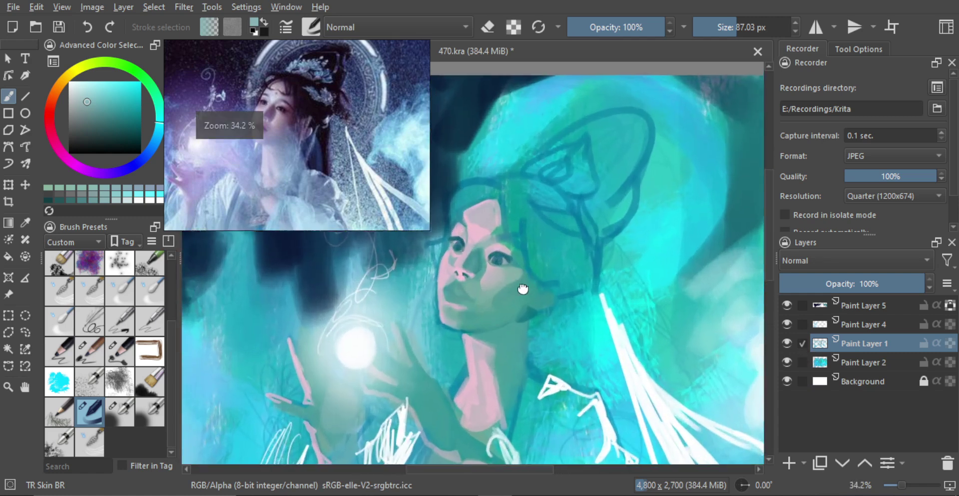
scroll(523, 289, up, 2)
key(Insert)
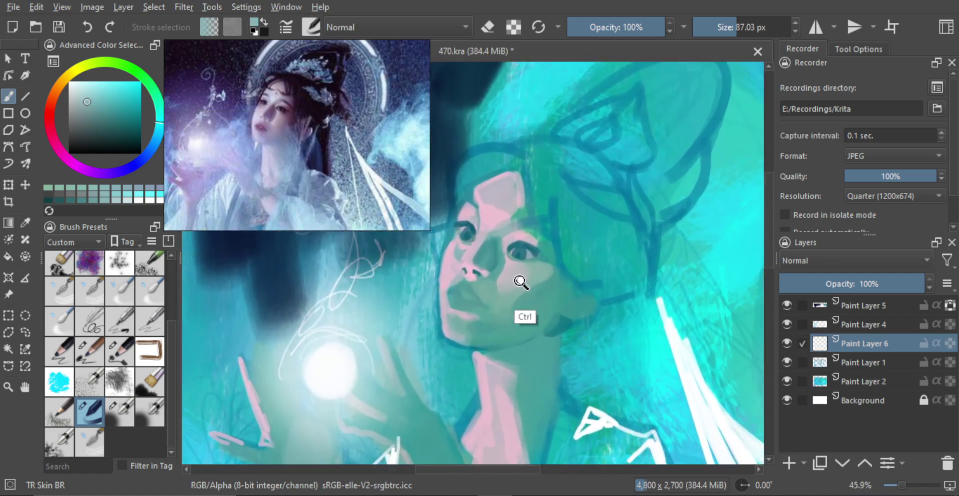
scroll(521, 282, up, 1)
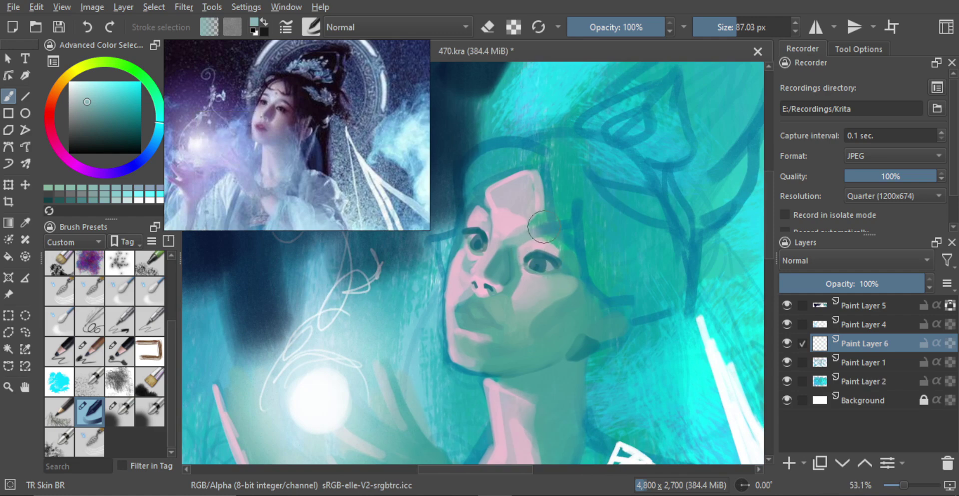
ctrl+click(531, 280)
mouse_move(475, 300)
mouse_down()
mouse_move(447, 309)
mouse_move(479, 310)
mouse_move(458, 312)
mouse_move(468, 309)
mouse_up()
key(ctrl+z)
key(ctrl+z)
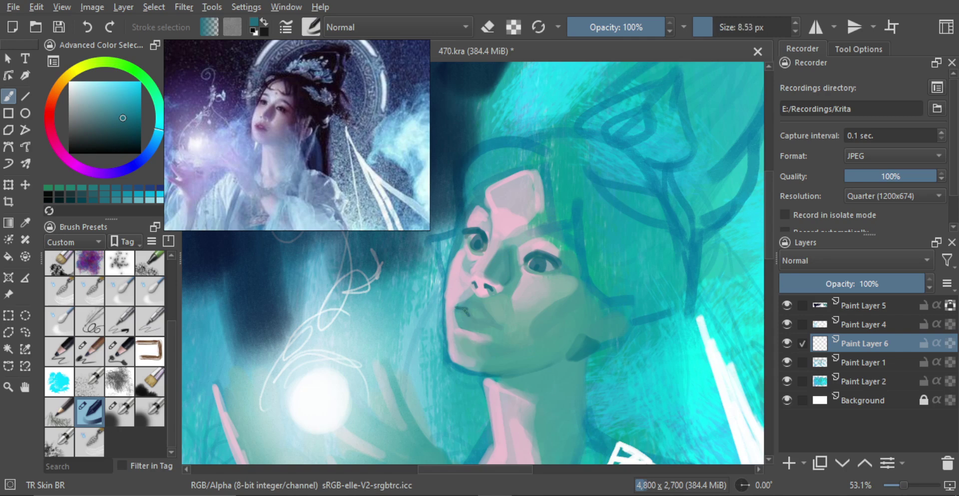
Step: Paint a pale pink highlight inside the open mouth and dark teal lines around its opening, using a brush about 8 px
ctrl+click(477, 286)
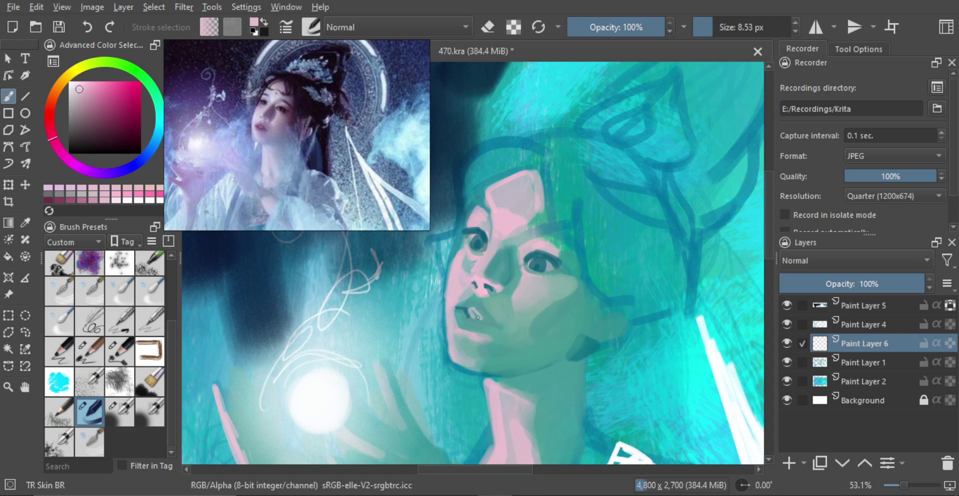
ctrl+click(535, 300)
drag(535, 299, 495, 307)
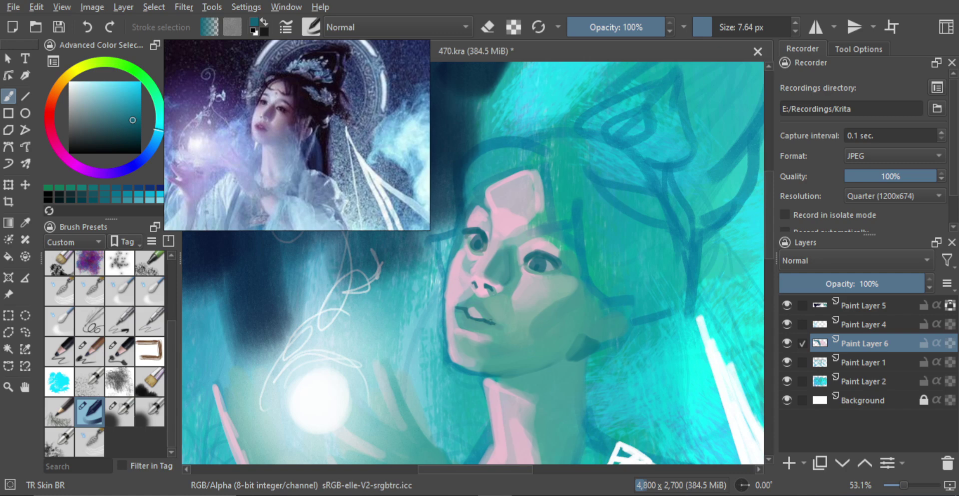
shift+click(491, 321)
scroll(490, 303, down, 3)
key(m)
key(m)
Step: Tint the upper lip violet-blue, enlarging the brush from about 15 to 20 px, and undo the last stroke
drag(506, 314, 521, 272)
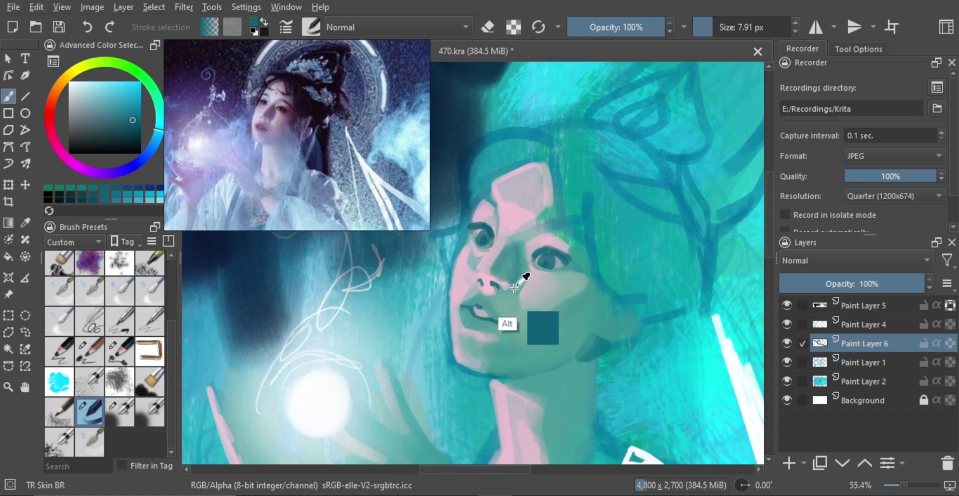
alt+click(549, 293)
drag(490, 301, 478, 305)
alt+click(478, 300)
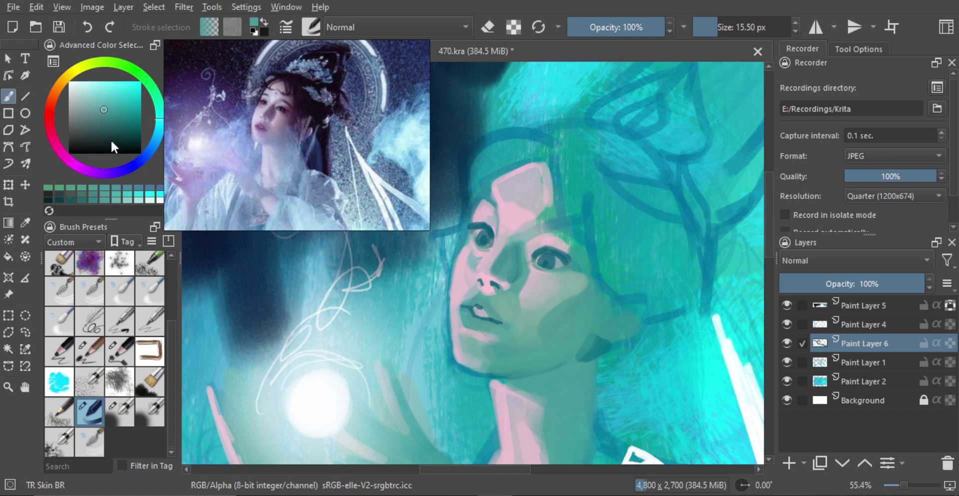
click(122, 170)
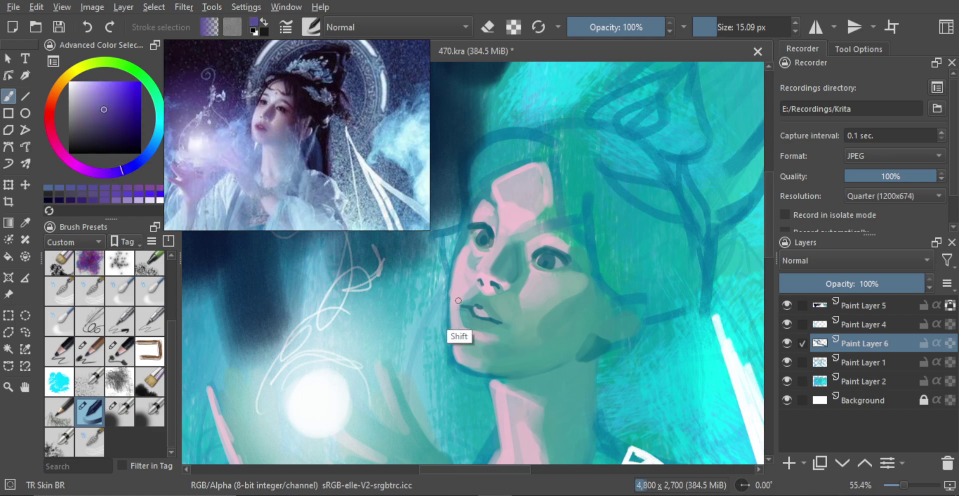
mouse_move(470, 306)
mouse_down()
mouse_move(488, 294)
mouse_move(469, 306)
mouse_move(488, 302)
mouse_move(495, 315)
mouse_move(479, 314)
mouse_move(496, 322)
mouse_up()
ctrl+alt+click(479, 306)
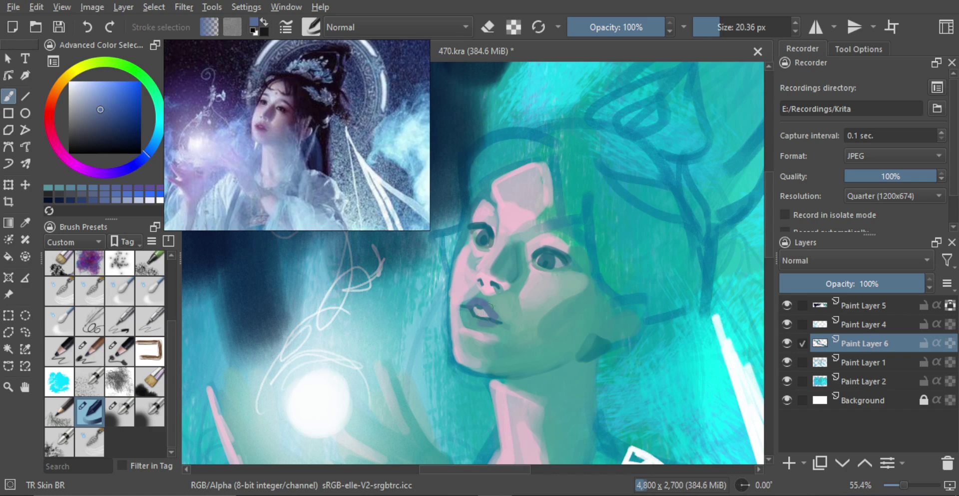
key(ctrl+z)
Step: Fill out the lips with blues sampled from the eye and mouth, using a brush about 22 px
ctrl+click(546, 263)
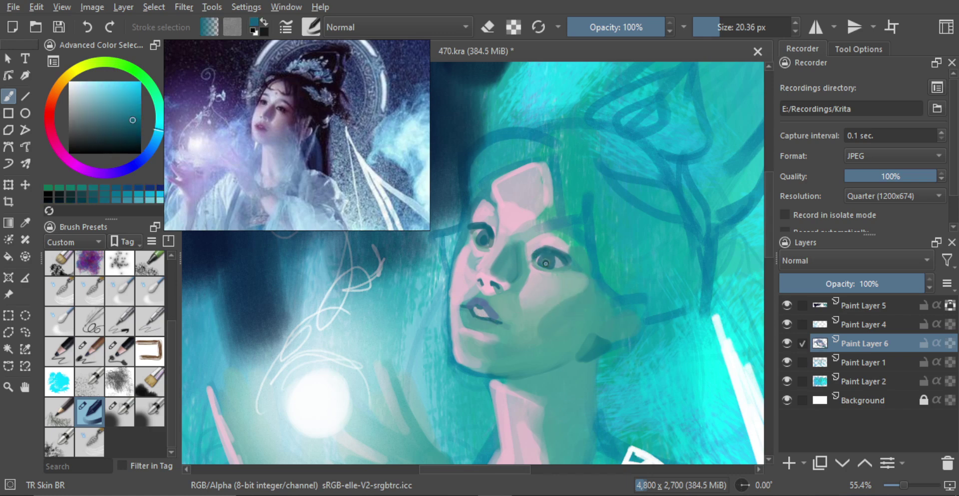
ctrl+click(482, 339)
ctrl+click(485, 300)
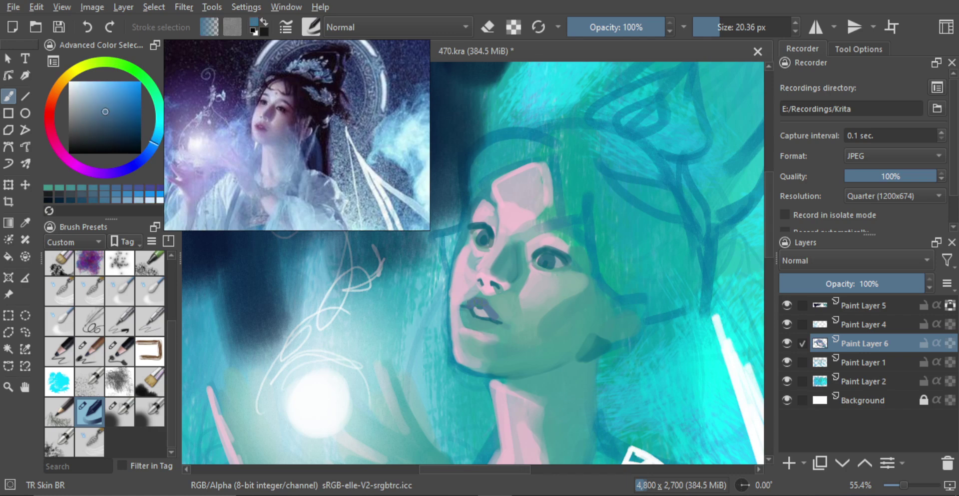
ctrl+click(548, 258)
drag(519, 282, 520, 282)
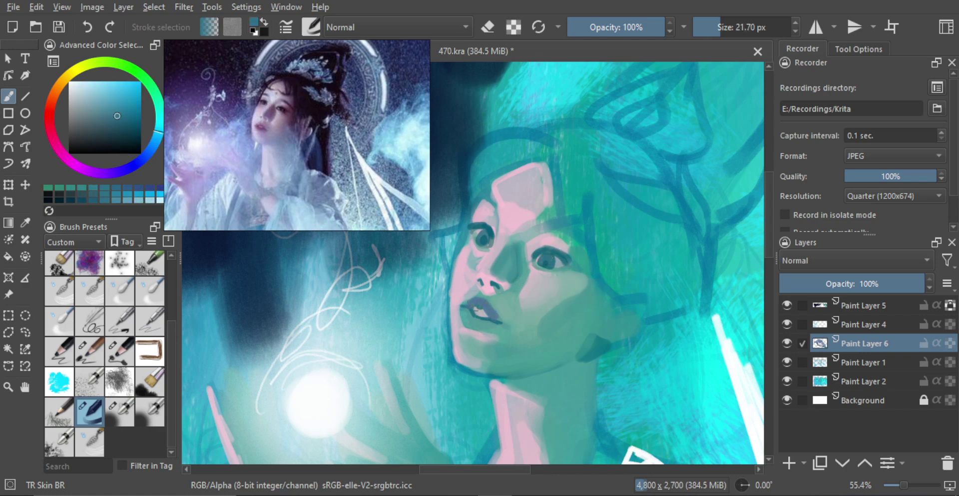
drag(467, 310, 489, 323)
Step: Trim the lip edges and mouth corners with pink sampled from the surrounding skin, reducing the brush to about 14 px
ctrl+click(461, 318)
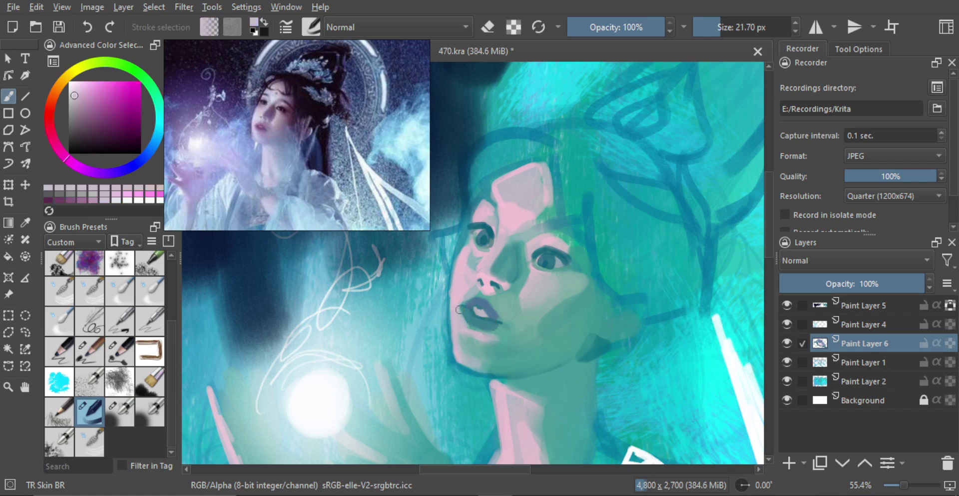
drag(461, 310, 456, 310)
ctrl+click(470, 296)
ctrl+click(463, 313)
mouse_move(457, 317)
mouse_down()
mouse_move(463, 315)
mouse_move(490, 334)
mouse_move(472, 329)
mouse_move(493, 332)
mouse_move(507, 313)
mouse_move(462, 301)
mouse_up()
ctrl+click(462, 299)
drag(504, 321, 508, 320)
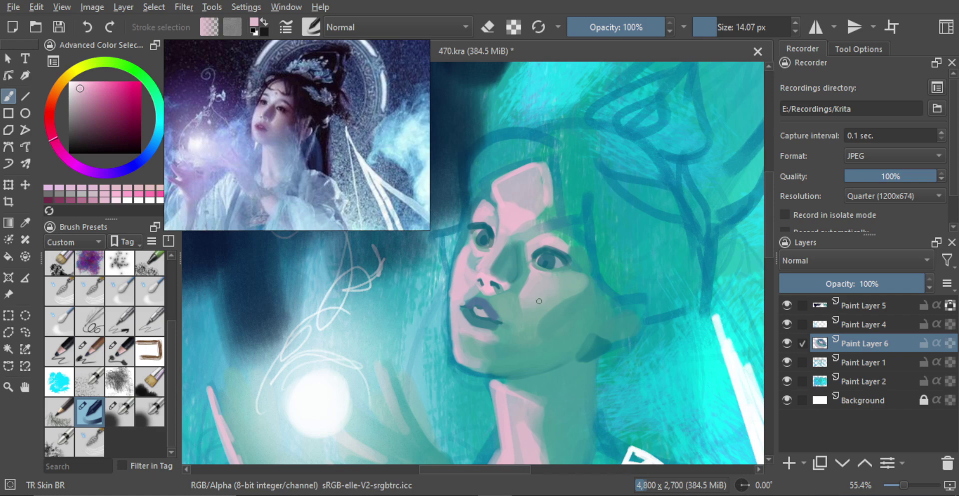
Step: Refine the lip contour and mouth opening with sampled grey, slate blue and eye teal, reducing the brush to about 9 px
ctrl+click(506, 320)
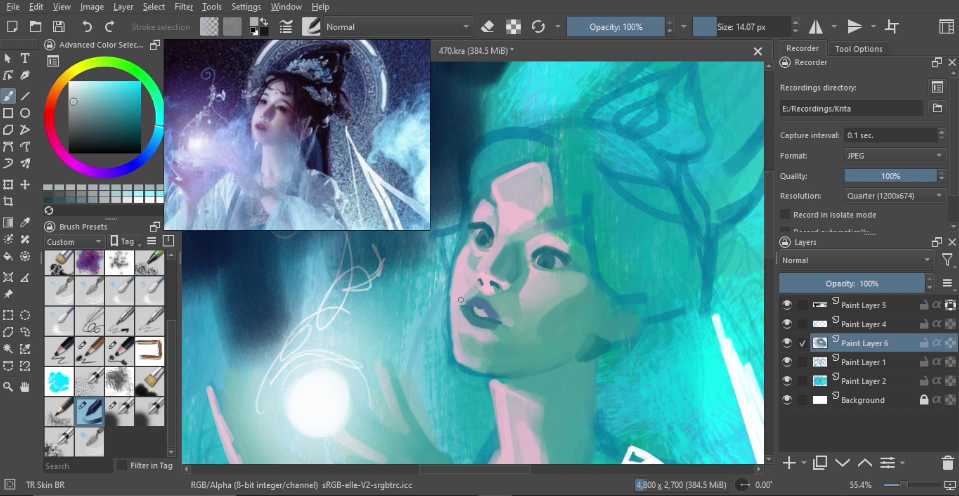
ctrl+click(460, 300)
drag(462, 300, 460, 300)
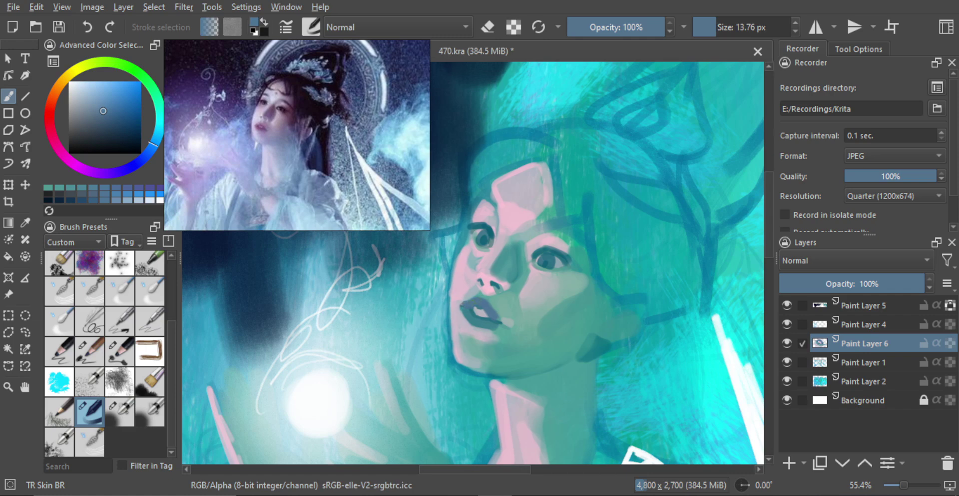
ctrl+click(482, 311)
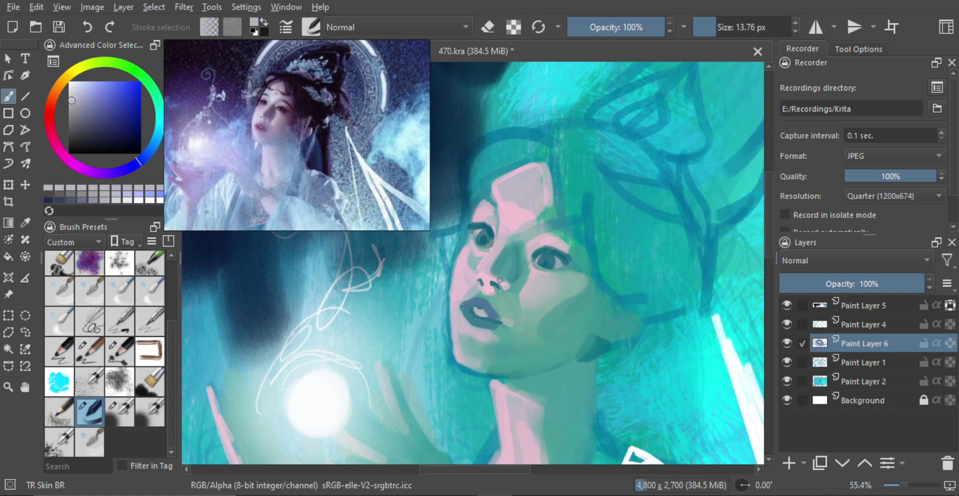
ctrl+click(551, 260)
drag(479, 310, 472, 309)
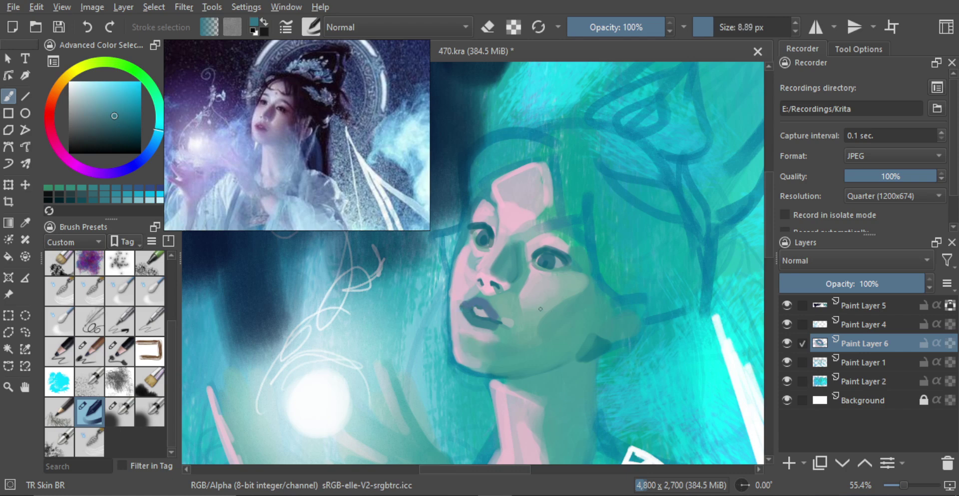
Step: Check the face mirrored and soften the skin around the upper lip with sampled grey-green, enlarging the brush from about 13 to 22 px
drag(539, 303, 535, 368)
key(m)
key(m)
drag(517, 316, 537, 273)
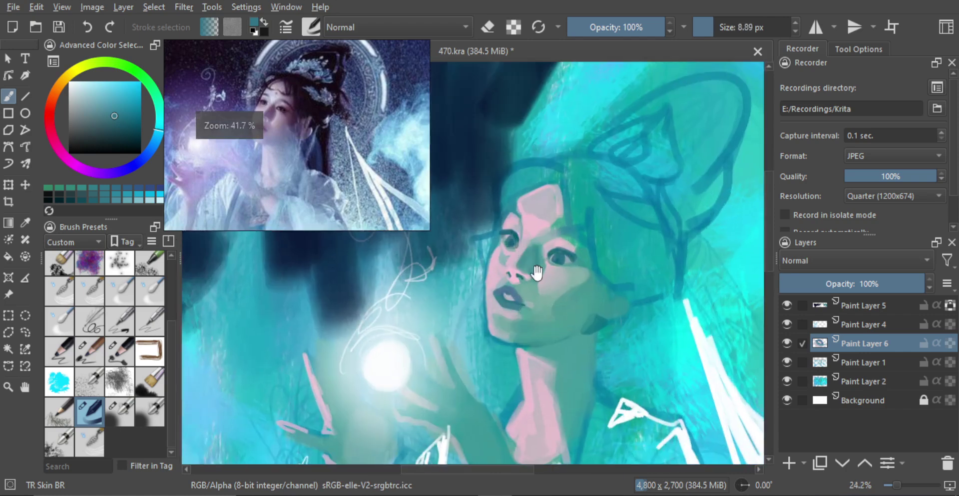
scroll(538, 272, up, 1)
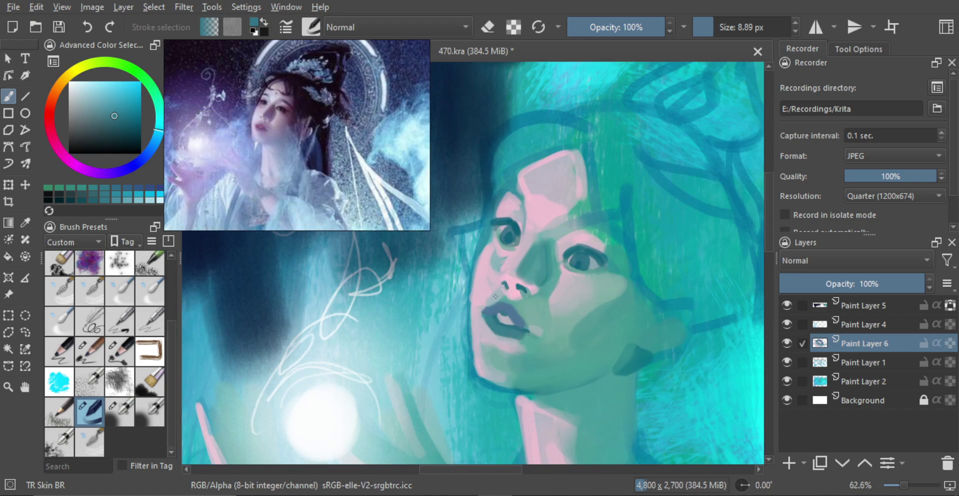
ctrl+click(527, 313)
drag(479, 310, 480, 310)
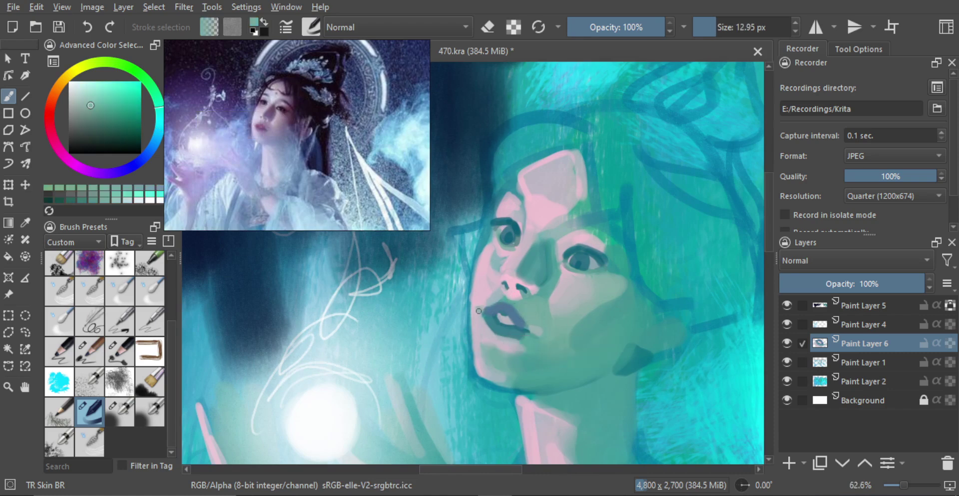
key(ctrl+z)
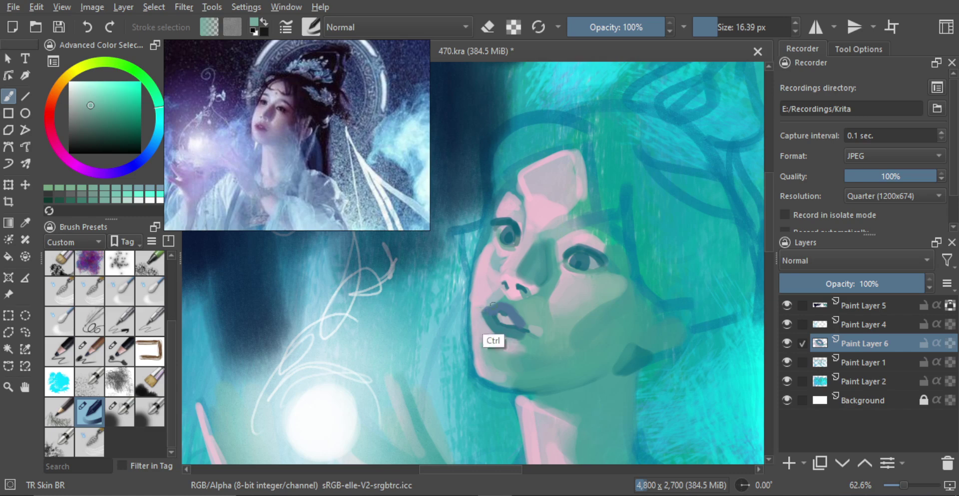
shift+click(491, 301)
drag(476, 310, 498, 295)
shift+click(494, 296)
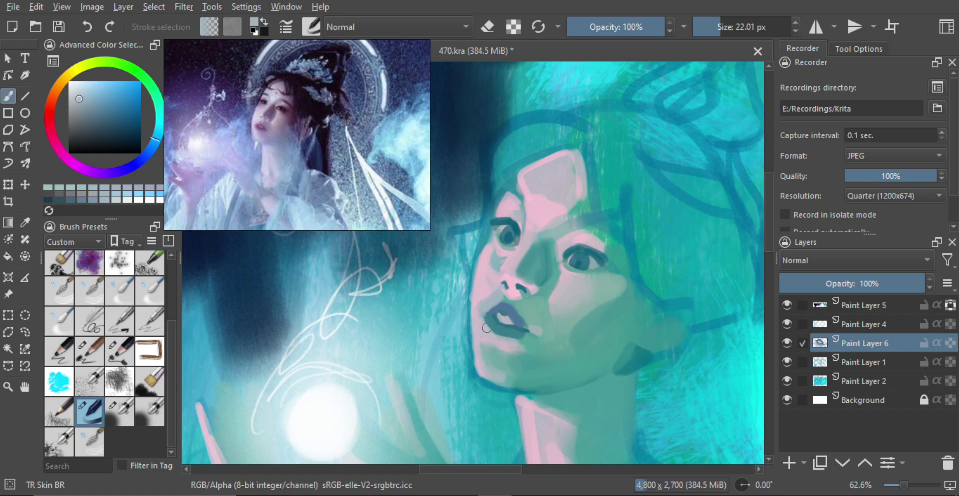
Step: Reshape the light and shadow on the chin with sampled pink and green, enlarging the brush from about 19 to 43 px
ctrl+click(487, 328)
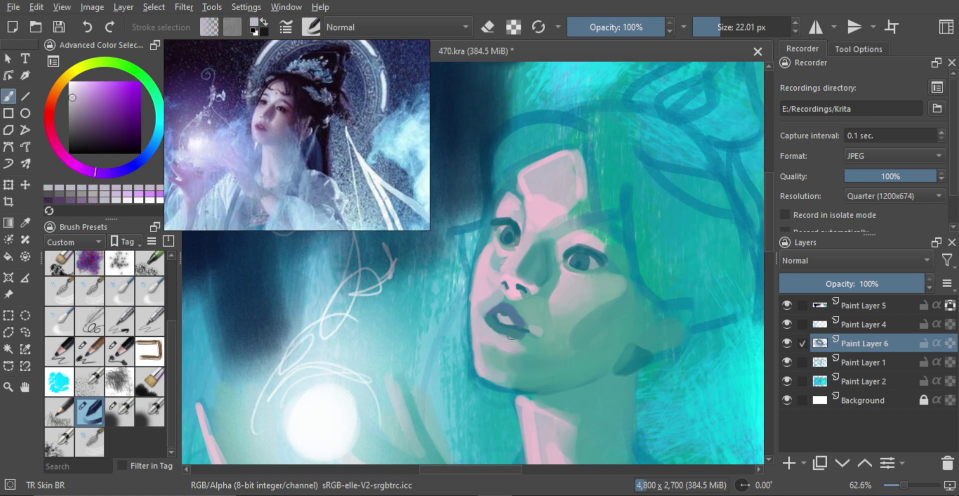
ctrl+click(500, 355)
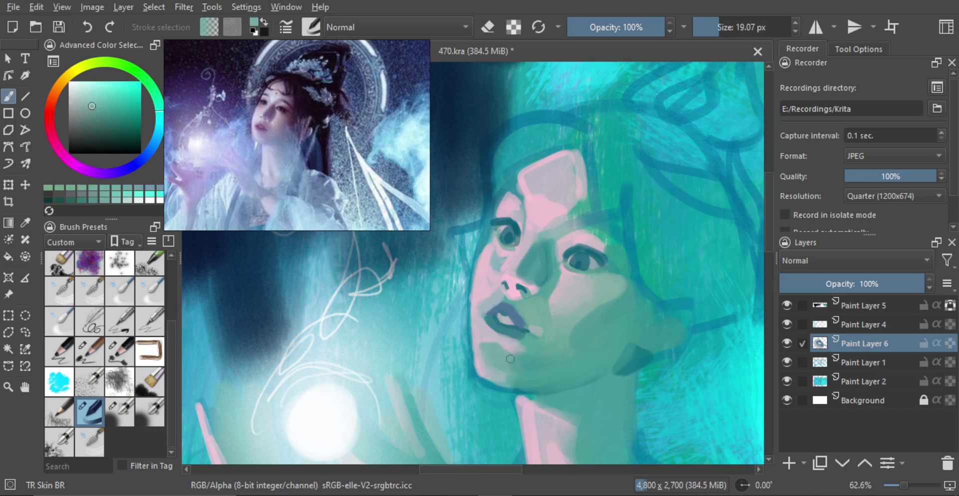
ctrl+click(486, 353)
mouse_move(478, 359)
shift+mouse_down()
mouse_move(488, 368)
mouse_move(505, 362)
shift+mouse_up()
ctrl+click(499, 359)
alt+click(530, 364)
shift+drag(514, 368, 518, 369)
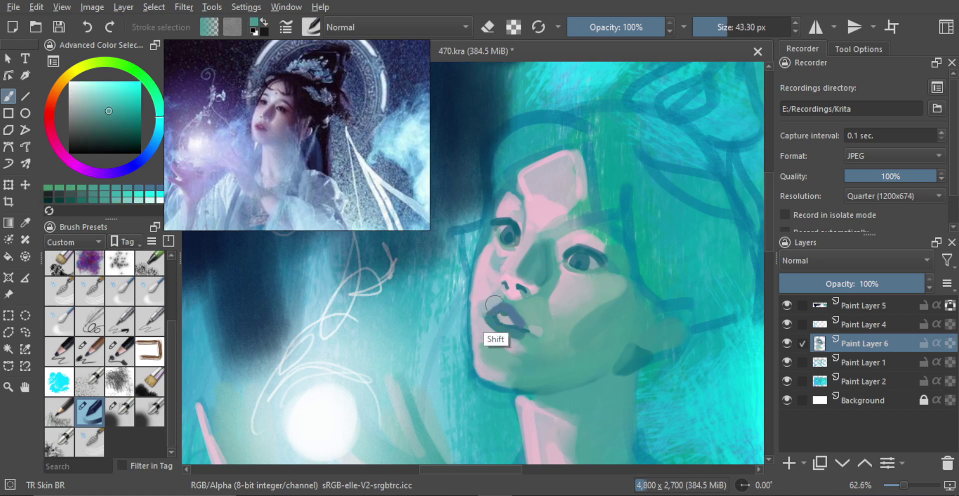
Step: Touch up the skin between the nose and upper lip with sampled pink and grey-green, using a brush about 17 to 19 px
ctrl+click(498, 292)
drag(499, 292, 488, 292)
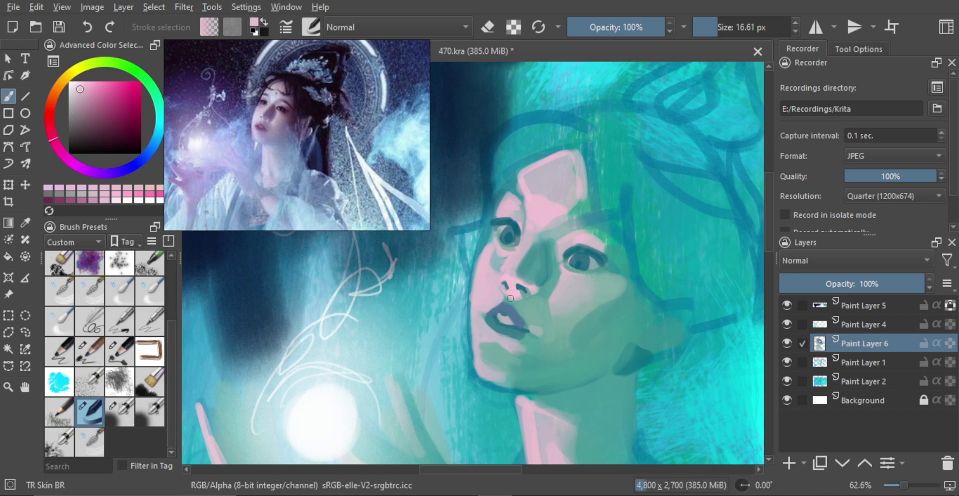
ctrl+click(526, 307)
drag(501, 298, 503, 298)
ctrl+click(493, 303)
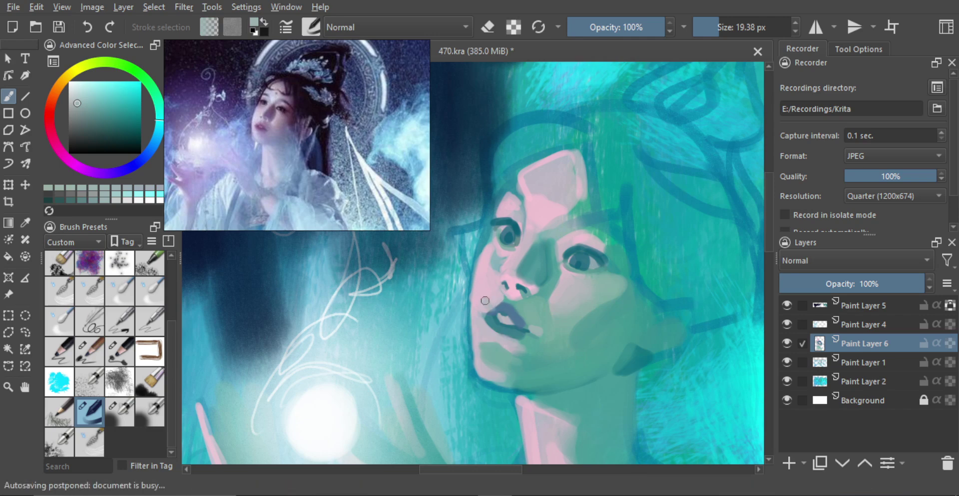
Step: Check the whole painting mirrored and rework the shadow under the jaw with sampled teal, enlarging the brush to about 60 px
scroll(514, 268, down, 2)
key(m)
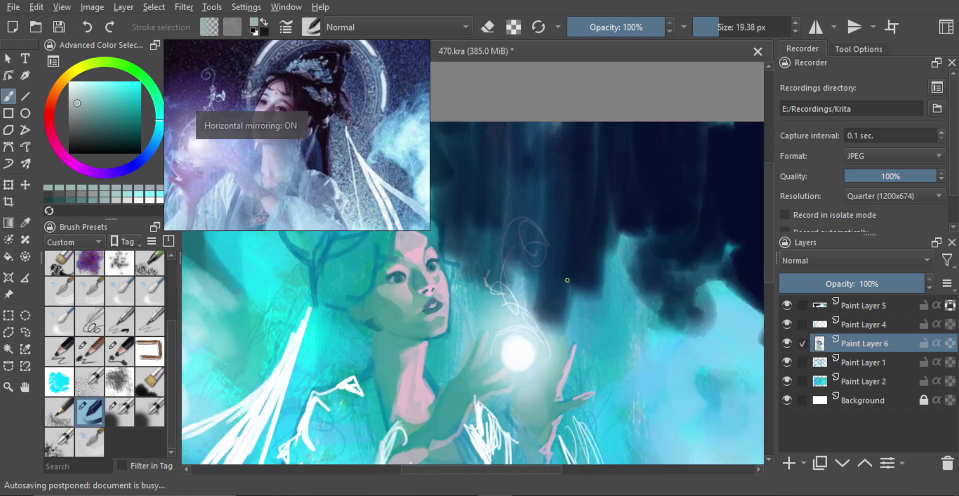
key(m)
scroll(560, 285, down, 2)
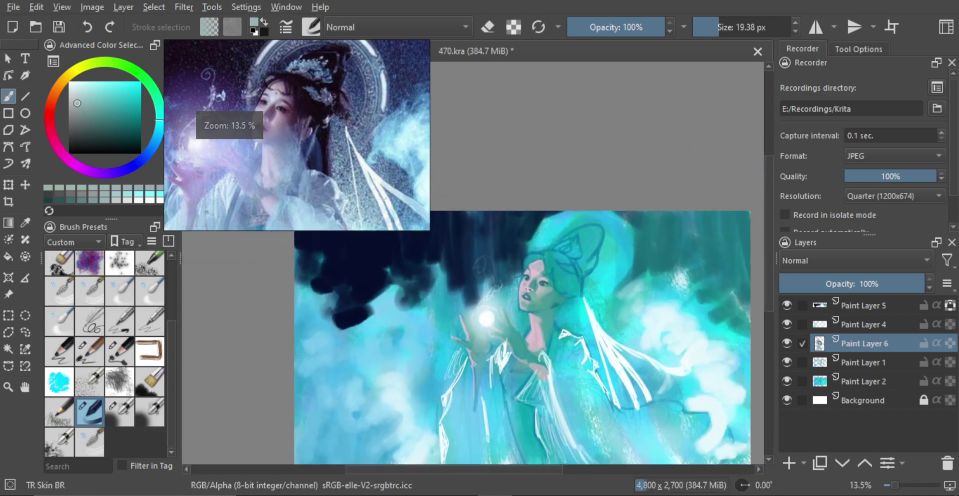
scroll(559, 390, up, 2)
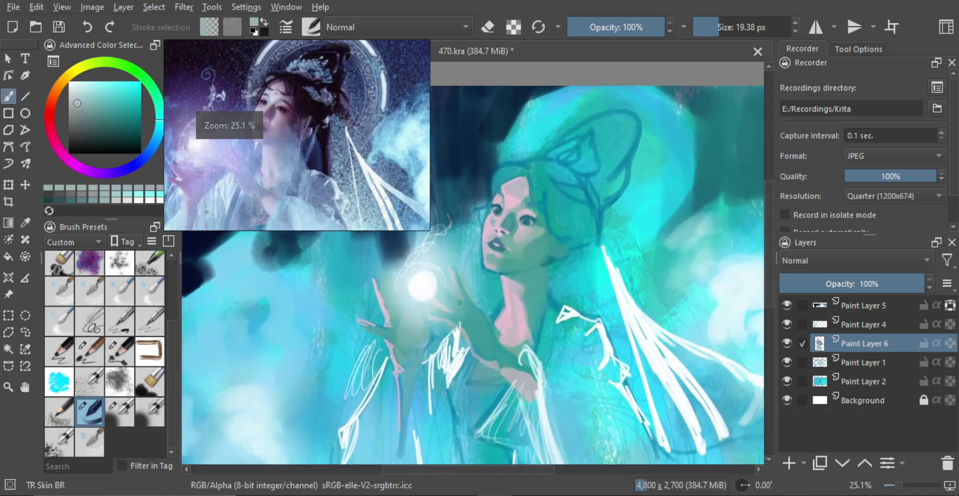
scroll(518, 294, up, 1)
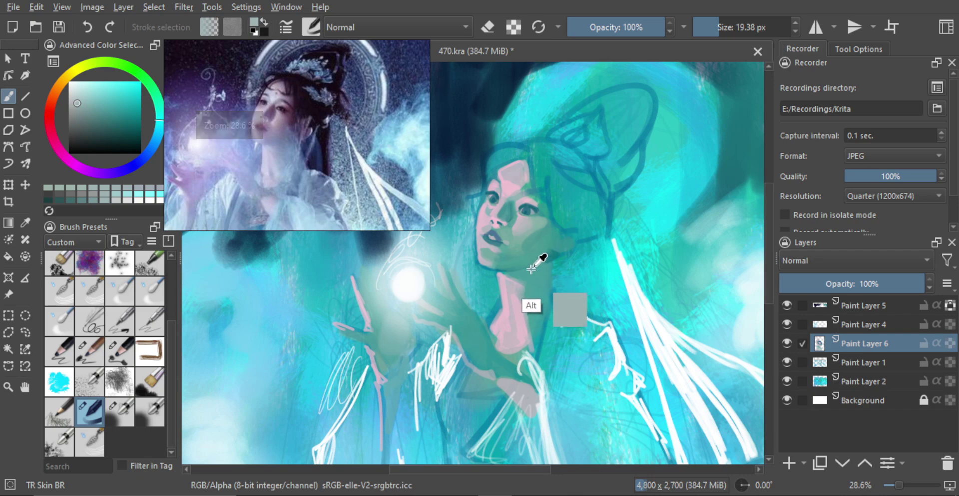
alt+click(556, 255)
mouse_move(523, 273)
mouse_down()
mouse_move(548, 257)
mouse_move(523, 271)
mouse_up()
key(ctrl+z)
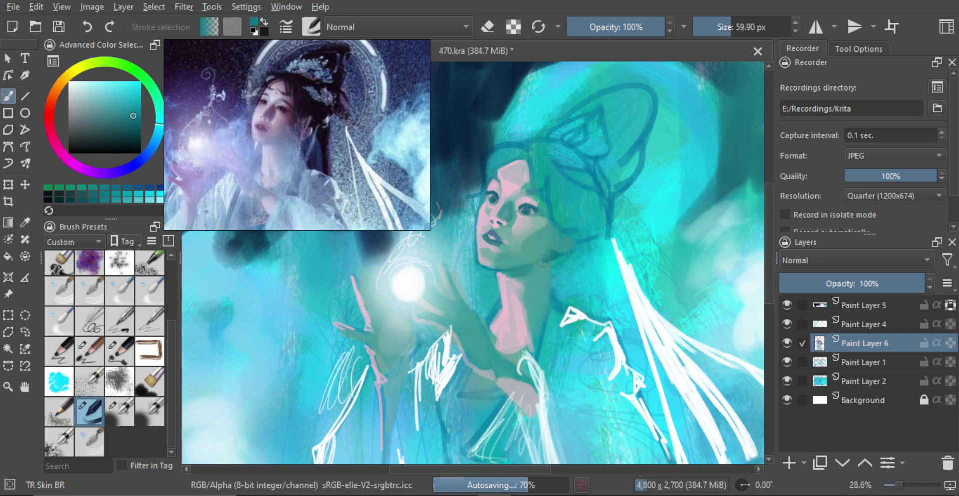
alt+click(523, 271)
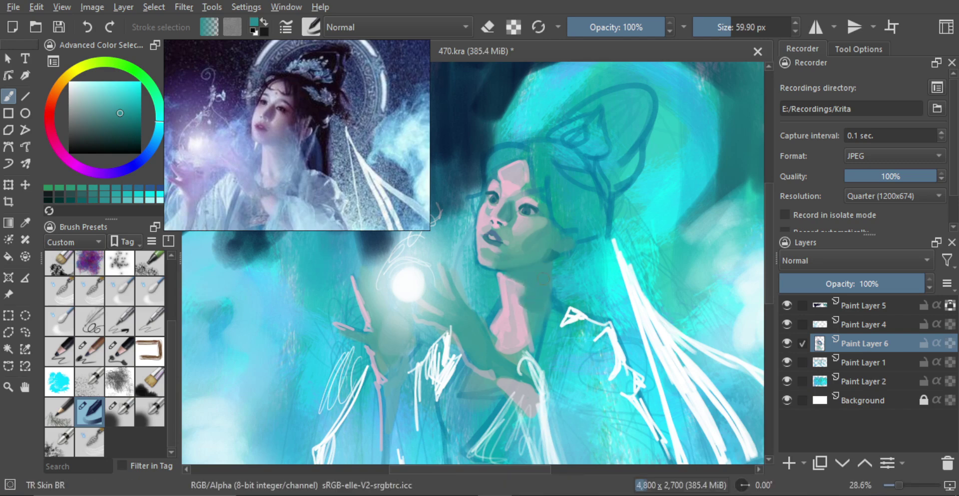
Step: Rework the neck highlight with pink sampled from the neck, using a brush about 37 px
shift+drag(527, 322, 511, 344)
ctrl+click(507, 345)
mouse_move(510, 313)
mouse_down()
mouse_move(510, 344)
mouse_move(522, 338)
mouse_up()
key(ctrl+z)
ctrl+click(519, 309)
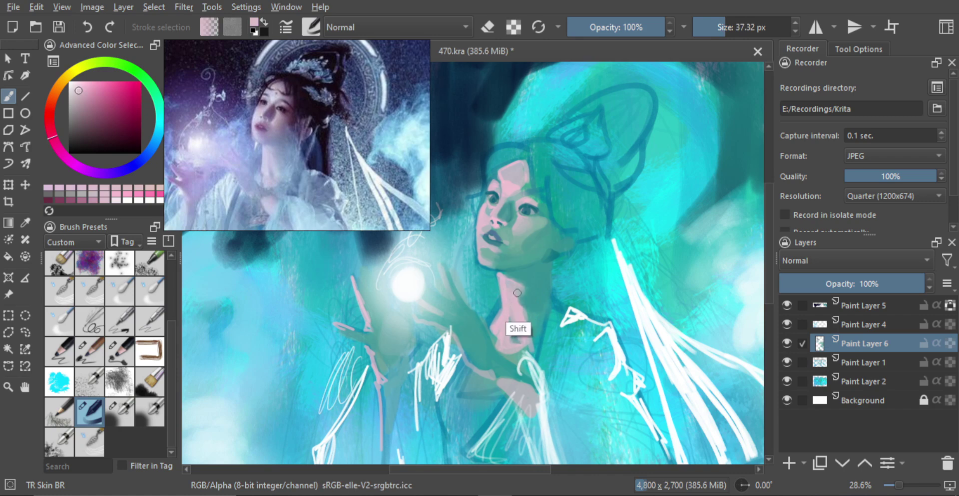
Step: Blend the shadow edge on the upper neck with sampled teal and grey-blue, enlarging the brush to about 66 px
shift+drag(517, 292, 524, 288)
ctrl+click(535, 293)
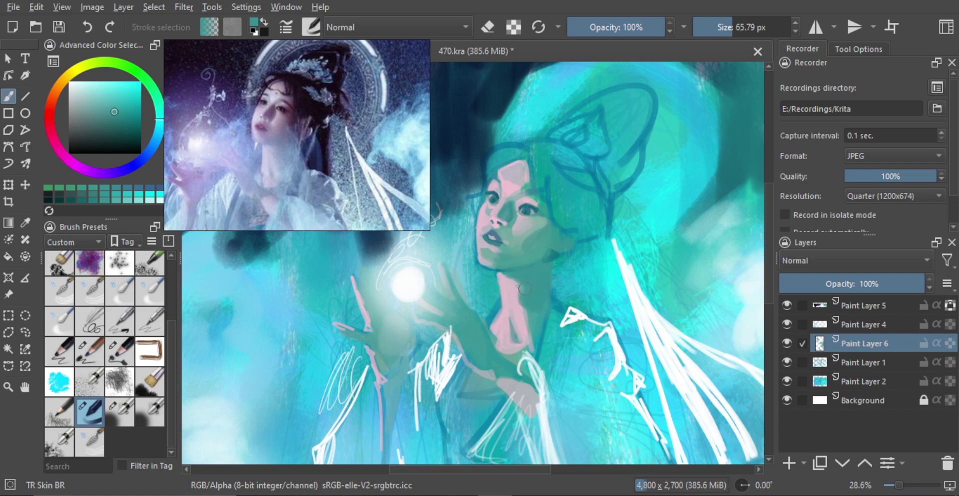
ctrl+click(505, 284)
click(523, 285)
ctrl+click(523, 287)
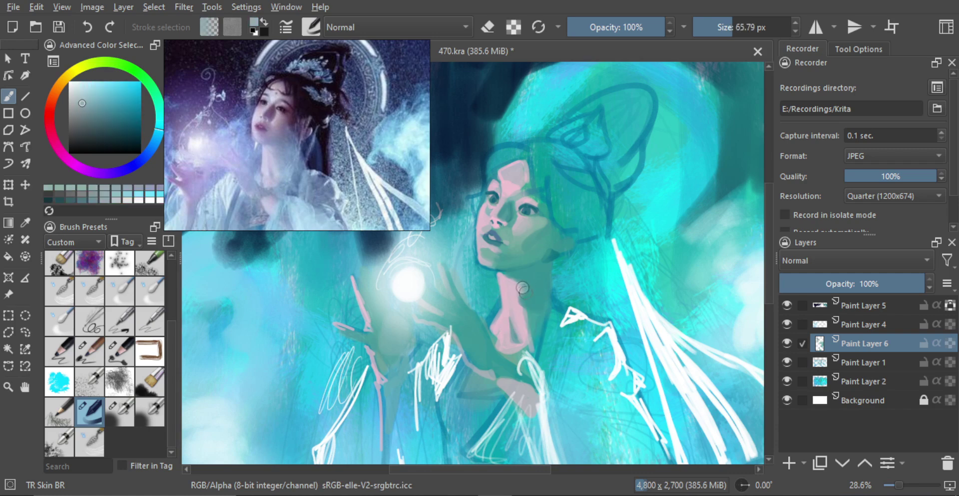
ctrl+drag(538, 295, 538, 286)
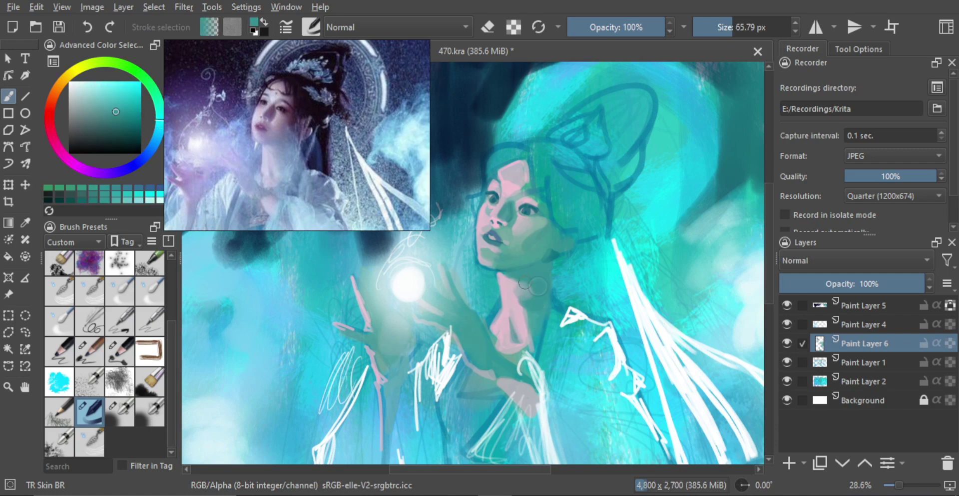
Step: Refine the neck's light and shadow shapes with sampled pink and grey-teal, reducing the brush to about 41 px
ctrl+click(509, 289)
key(alt)
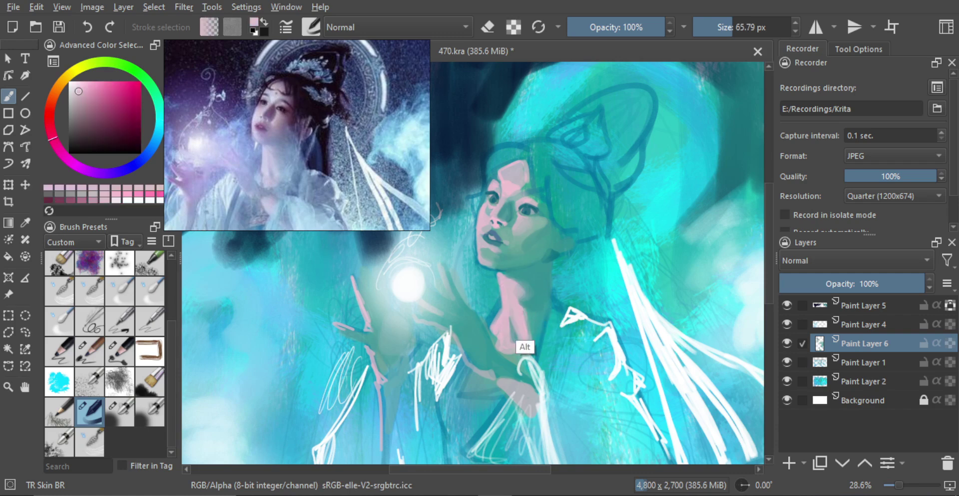
alt+drag(522, 294, 528, 302)
shift+drag(523, 332, 511, 314)
key(bracketleft)
key(bracketleft)
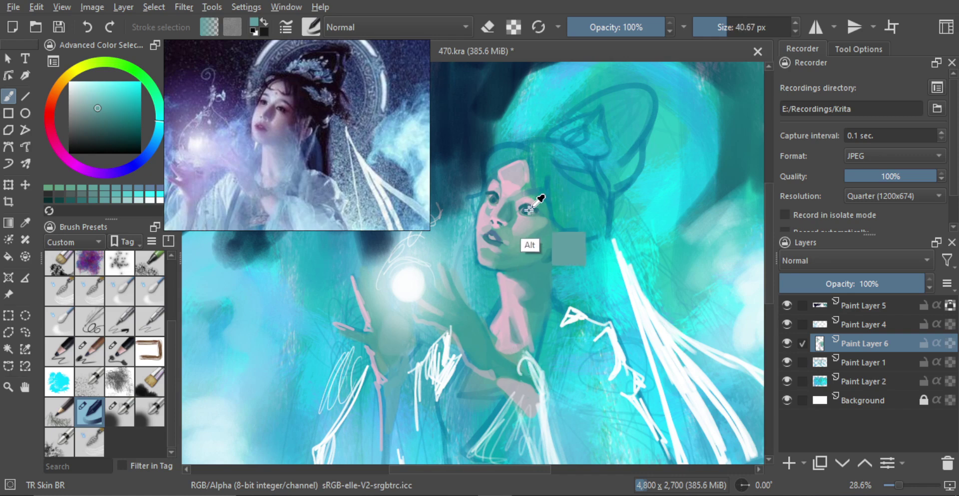
Step: Darken the eye lines with navy sampled from the dark background, using a fine brush about 8 to 9 px
scroll(532, 235, down, 2)
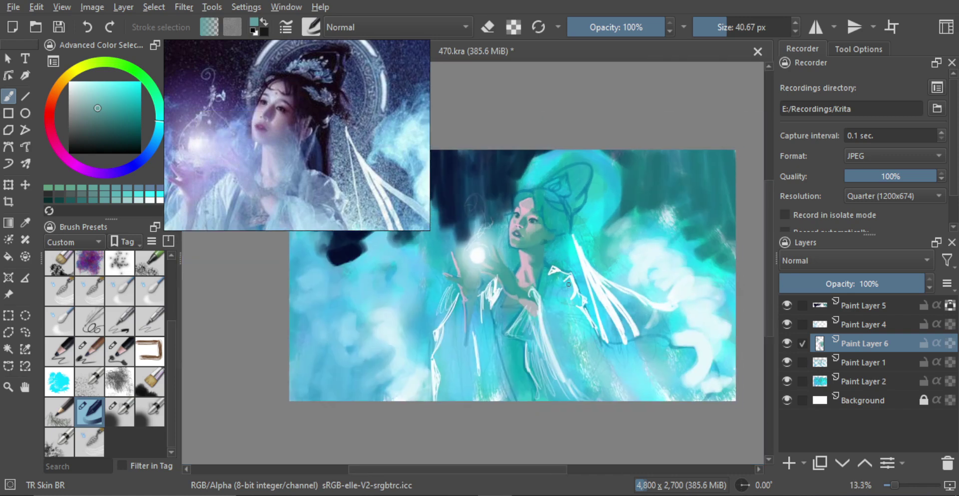
ctrl+click(336, 258)
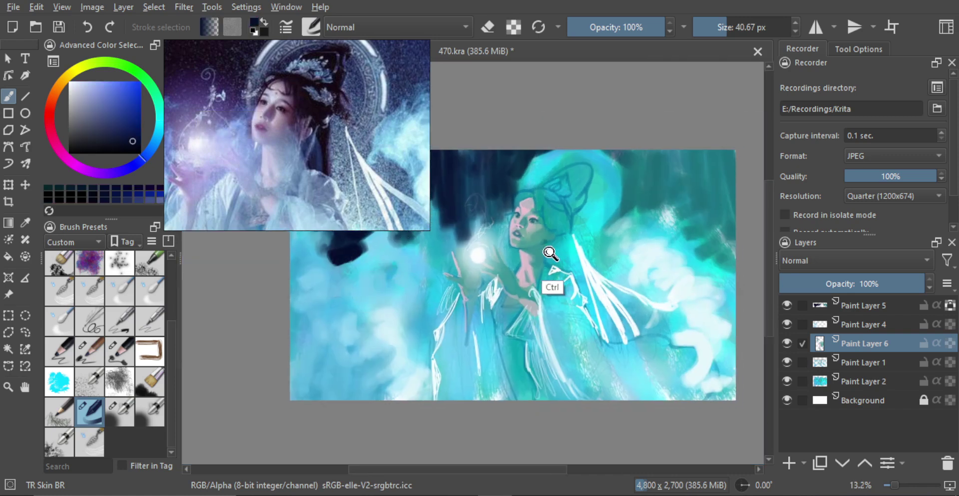
mouse_move(550, 254)
mouse_down()
mouse_move(512, 266)
mouse_move(528, 279)
mouse_move(510, 281)
mouse_move(519, 310)
mouse_move(503, 312)
mouse_move(507, 288)
mouse_up()
key(ctrl+z)
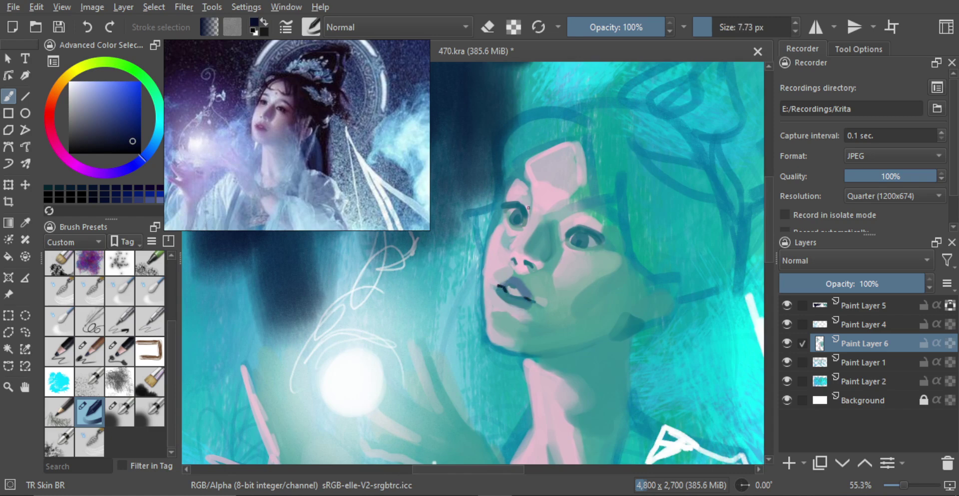
drag(528, 207, 529, 221)
scroll(587, 240, down, 5)
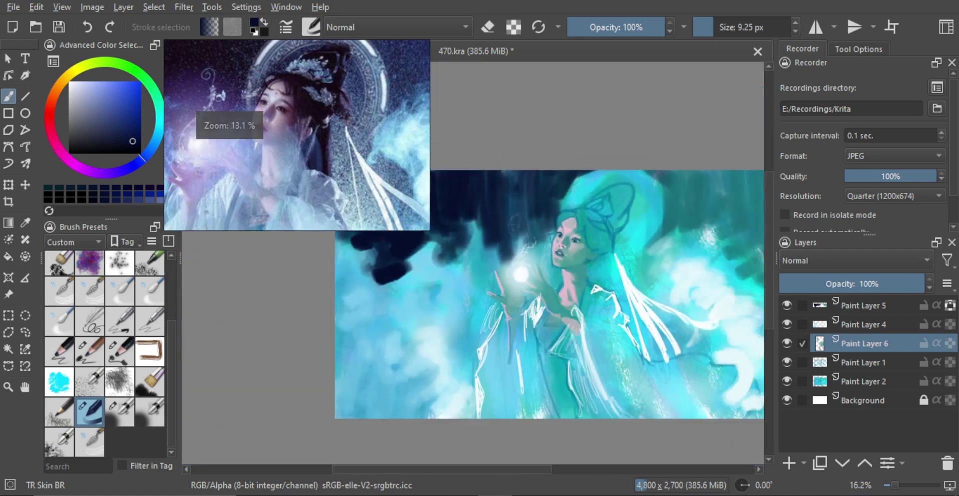
drag(595, 235, 584, 234)
scroll(550, 278, up, 2)
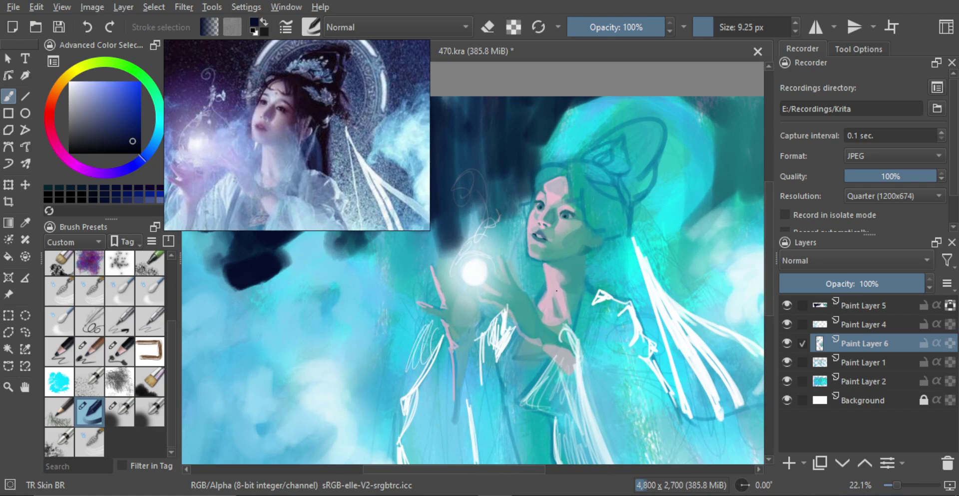
Step: Add a paint layer above the face layer and sample dark blue near the hairline for a brush about 19 px
scroll(539, 296, down, 3)
click(789, 462)
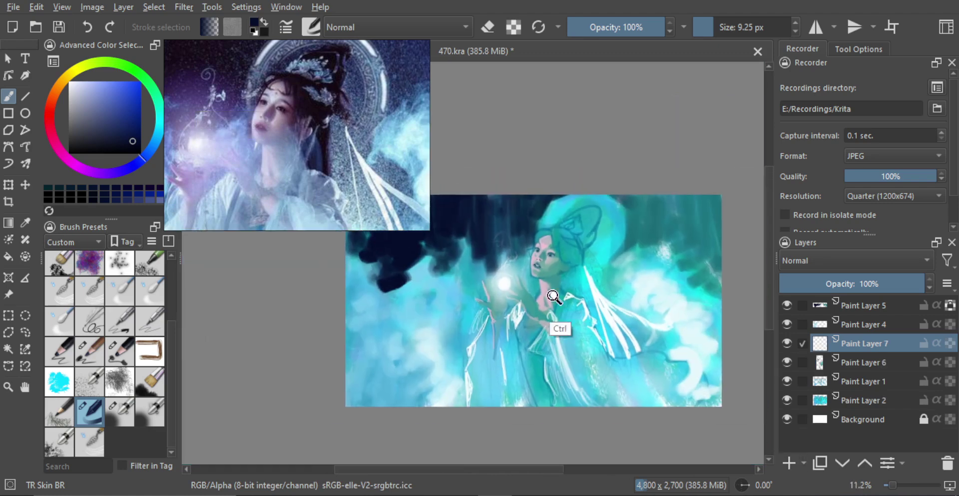
scroll(555, 280, up, 4)
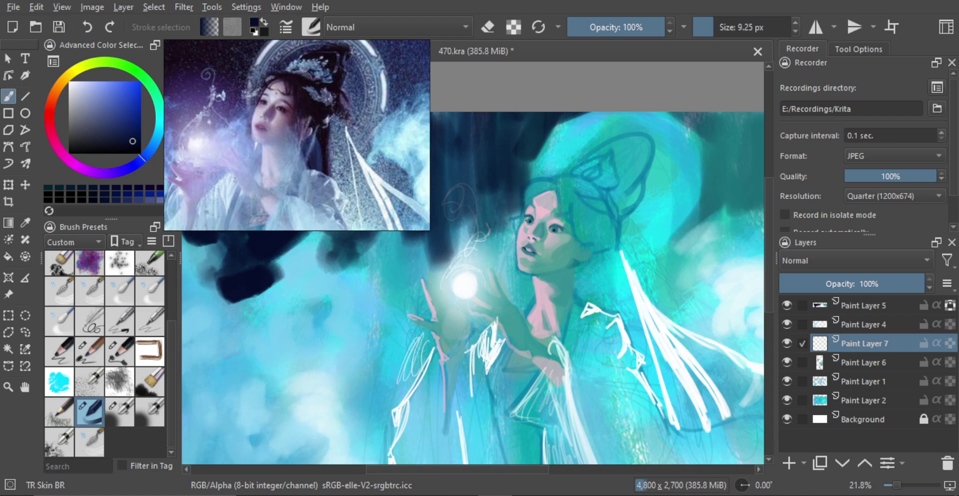
scroll(534, 200, up, 2)
drag(517, 234, 521, 233)
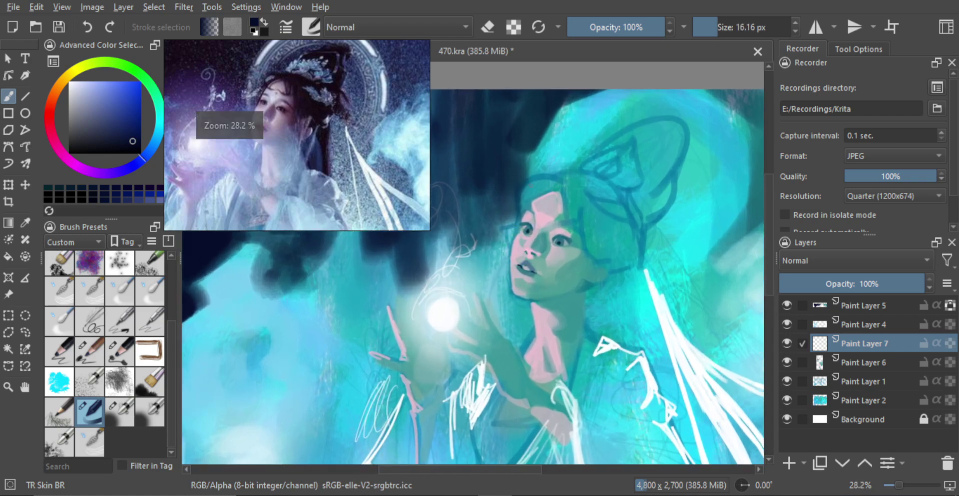
ctrl+click(518, 194)
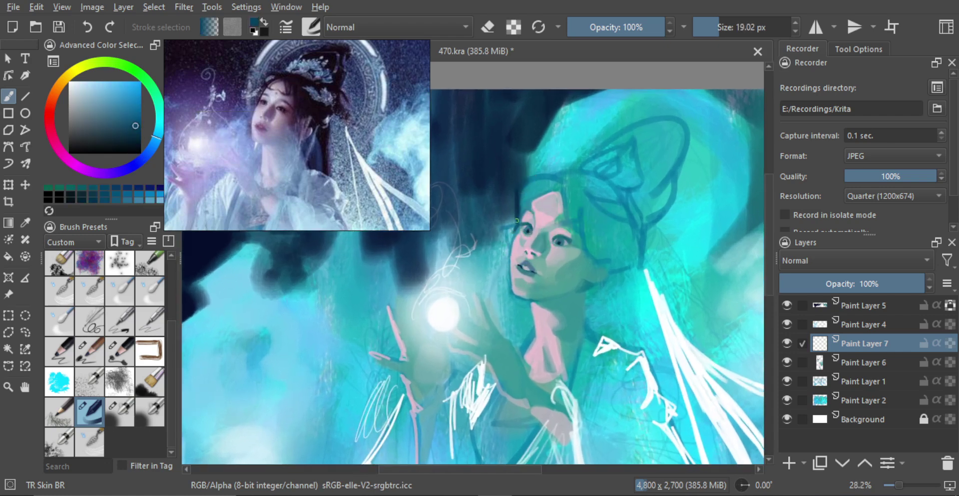
Step: Paint the dark blue hairline over the forehead and a strand beside the temple, using a brush about 21 to 32 px
scroll(517, 220, up, 2)
drag(520, 217, 525, 213)
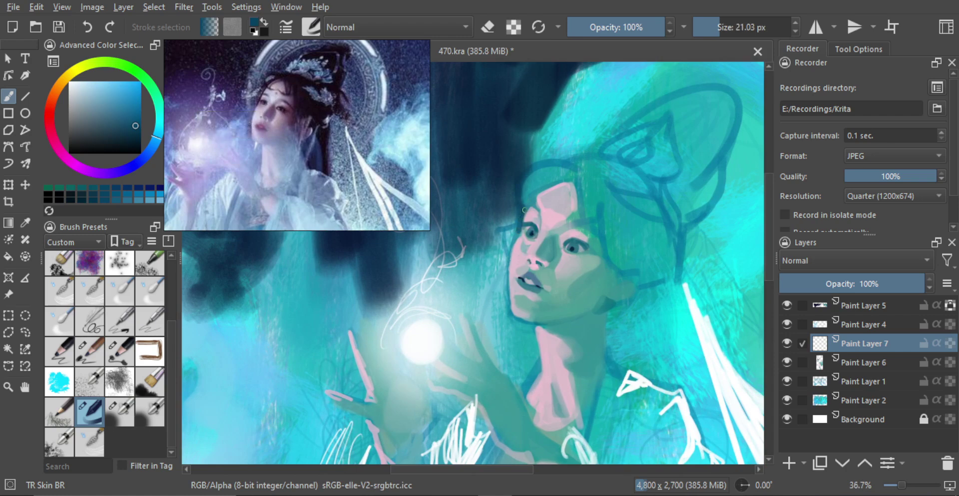
mouse_move(545, 181)
mouse_down()
mouse_move(529, 182)
mouse_move(546, 181)
mouse_up()
mouse_move(569, 180)
mouse_down()
mouse_move(542, 208)
mouse_move(526, 178)
mouse_move(549, 161)
mouse_move(517, 187)
mouse_move(563, 171)
mouse_move(535, 178)
mouse_move(536, 195)
mouse_move(569, 169)
mouse_up()
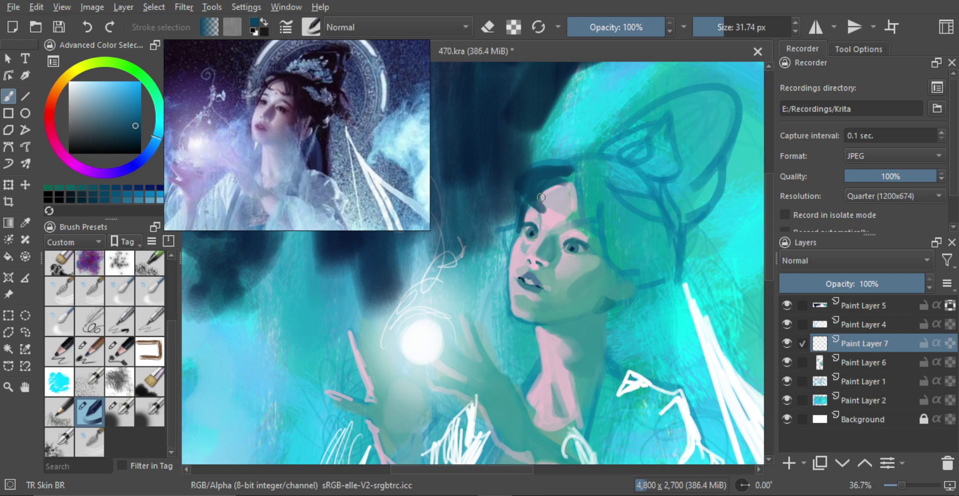
shift+drag(512, 247, 502, 253)
mouse_move(520, 204)
mouse_down()
mouse_move(514, 225)
mouse_move(522, 202)
mouse_move(499, 239)
mouse_move(518, 222)
mouse_up()
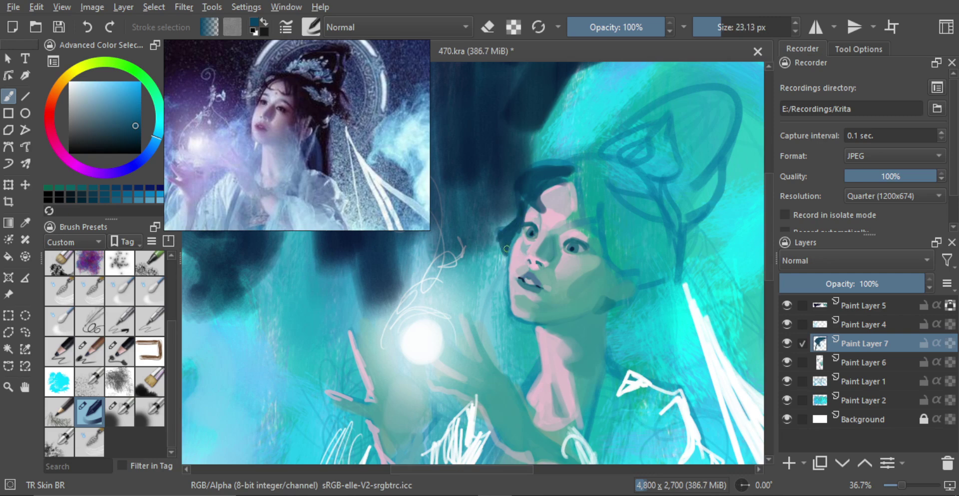
Step: Extend a dark blue lock of hair down along the cheek to below the chin, starting with a brush about 19 px
shift+drag(505, 256, 500, 260)
mouse_move(503, 252)
mouse_down()
mouse_move(507, 284)
mouse_move(509, 254)
mouse_move(513, 306)
mouse_up()
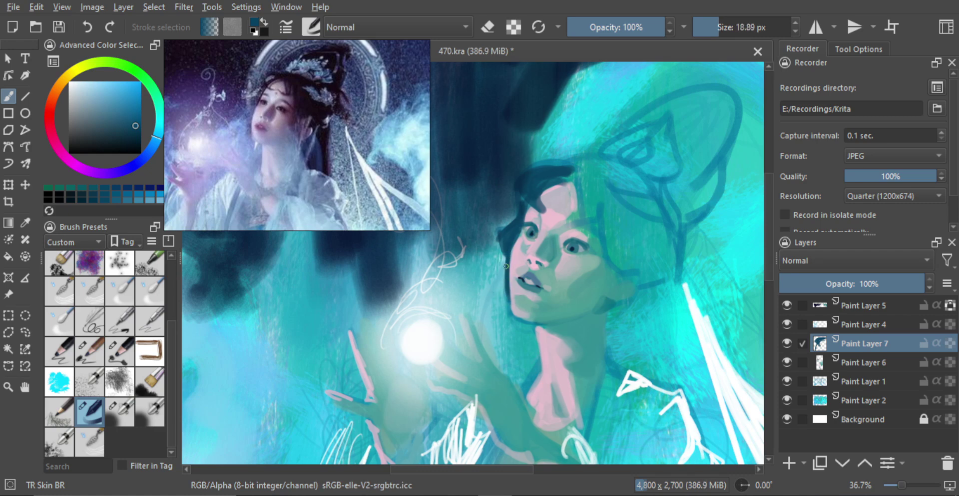
drag(506, 249, 508, 349)
drag(509, 300, 506, 360)
shift+drag(510, 339, 515, 339)
drag(510, 302, 509, 322)
Step: Fill in the dark blue hair between the chin and neck, enlarging the brush from about 29 to 46 px
key(bracketright)
key(bracketright)
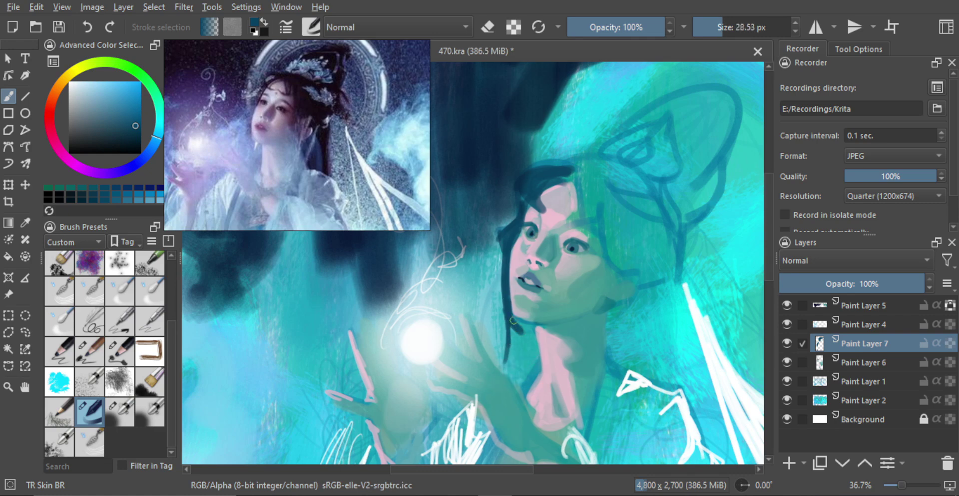
key(bracketright)
key(bracketright)
drag(527, 339, 528, 370)
mouse_move(527, 361)
mouse_down()
mouse_move(520, 374)
mouse_move(533, 357)
mouse_move(512, 335)
mouse_move(522, 370)
mouse_move(517, 332)
mouse_up()
key(bracketright)
Step: Check the hair mirrored and refine the lock beside the neck, reducing the brush from about 51 to 33 px
scroll(525, 335, down, 4)
key(m)
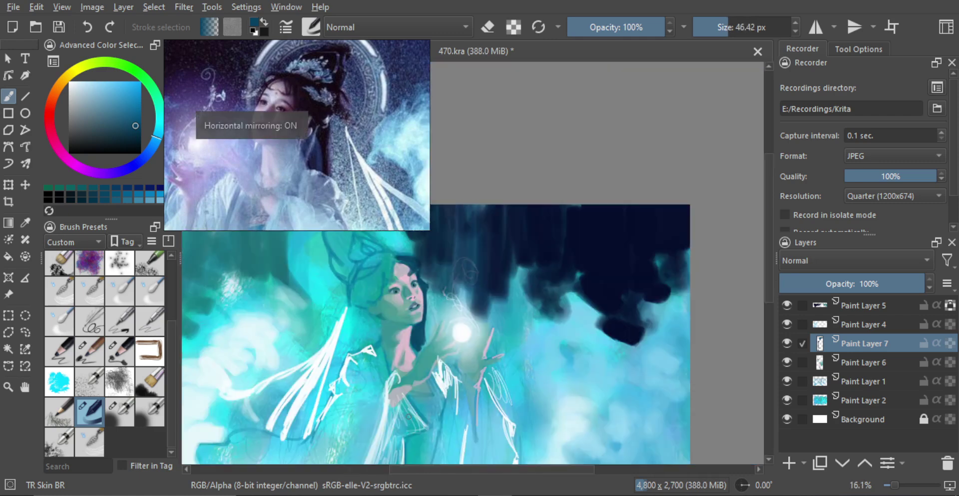
key(m)
scroll(541, 314, up, 3)
key(bracketleft)
key(bracketleft)
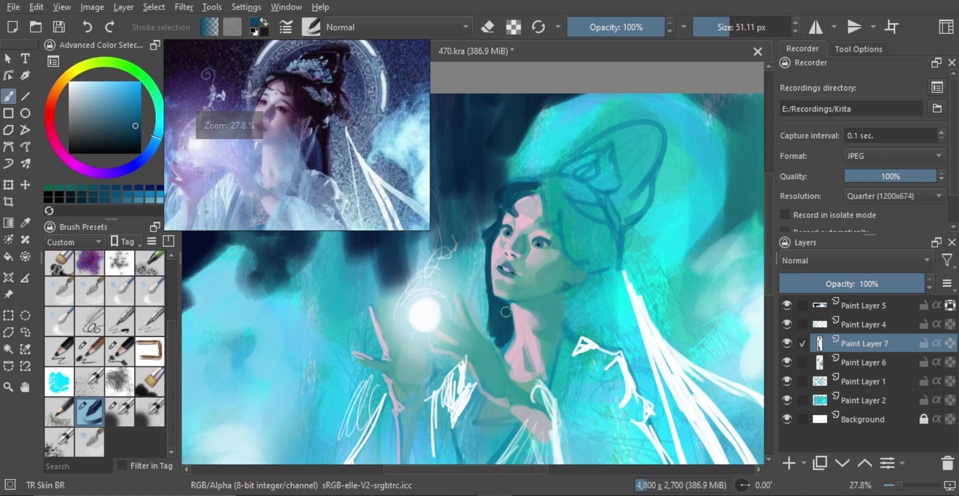
key(bracketleft)
key(bracketleft)
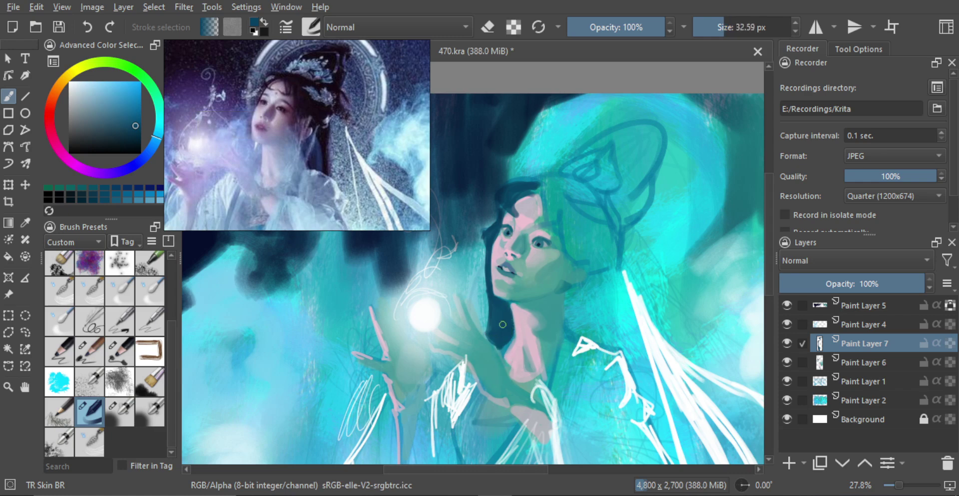
Step: Trim the outer edge of the dark lock beside the cheek and neck with the eraser at about 205 px
key(e)
drag(494, 313, 544, 320)
drag(477, 354, 499, 356)
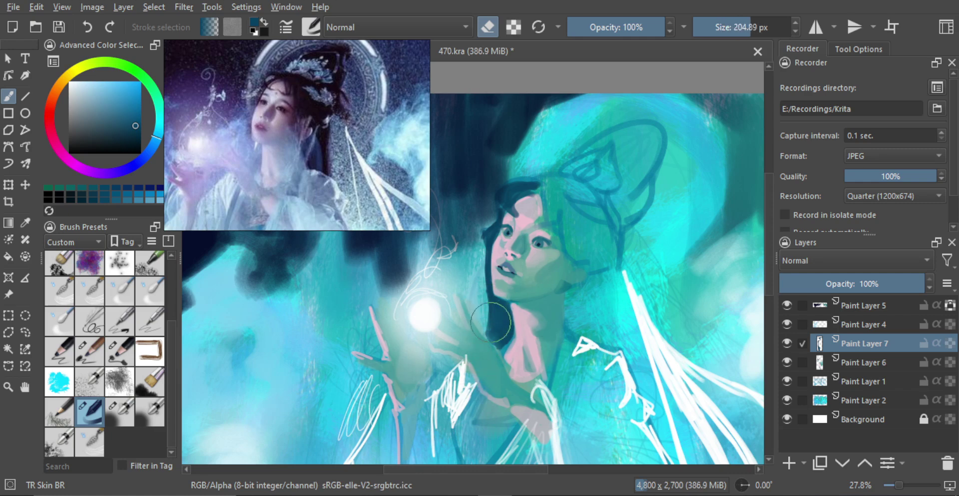
drag(491, 322, 490, 343)
mouse_move(471, 277)
mouse_down()
mouse_move(473, 296)
mouse_move(480, 236)
mouse_up()
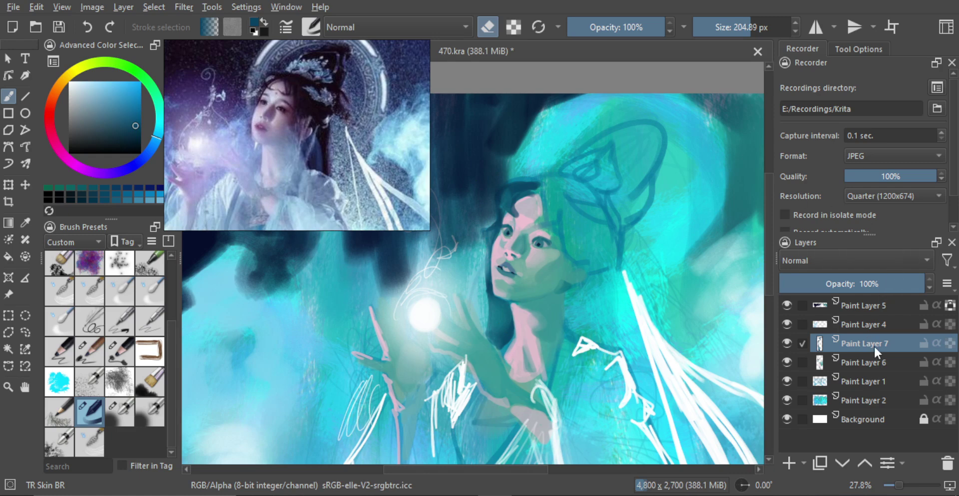
Step: Paint the dark hair over the forehead and down past the temple to the ear with a brush about 30 px
mouse_move(564, 203)
shift+mouse_down()
mouse_move(545, 200)
mouse_move(544, 174)
mouse_move(545, 215)
mouse_move(546, 203)
mouse_move(554, 215)
shift+mouse_up()
key(e)
key(bracketright)
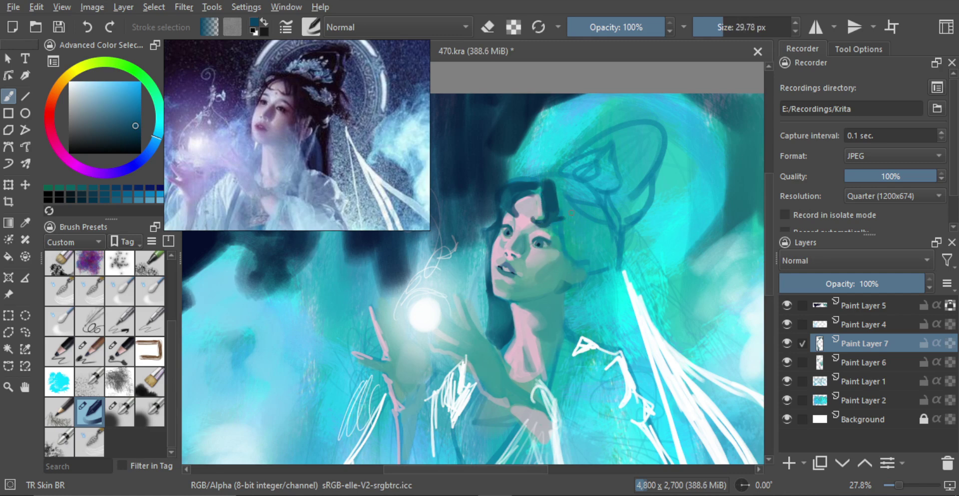
mouse_move(544, 225)
mouse_down()
mouse_move(557, 206)
mouse_move(550, 221)
mouse_move(566, 211)
mouse_move(567, 253)
mouse_up()
mouse_move(558, 193)
mouse_down()
mouse_move(569, 257)
mouse_move(573, 249)
mouse_move(583, 257)
mouse_move(567, 262)
mouse_move(585, 261)
mouse_up()
key(ctrl+z)
drag(579, 308, 575, 308)
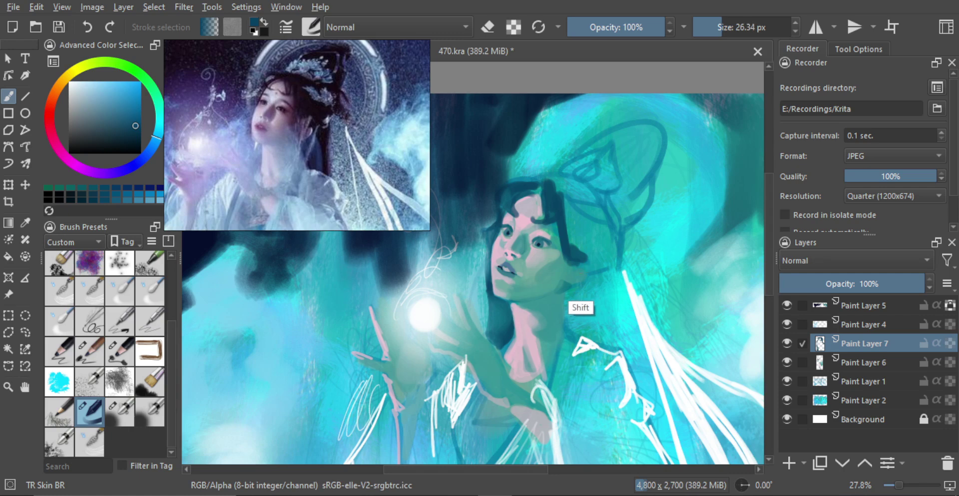
Step: Draw thin dark lines along the back of the neck and the shoulder collar with a brush about 16 to 20 px
drag(573, 270, 579, 274)
mouse_move(582, 313)
mouse_down()
mouse_move(568, 313)
mouse_move(565, 327)
mouse_up()
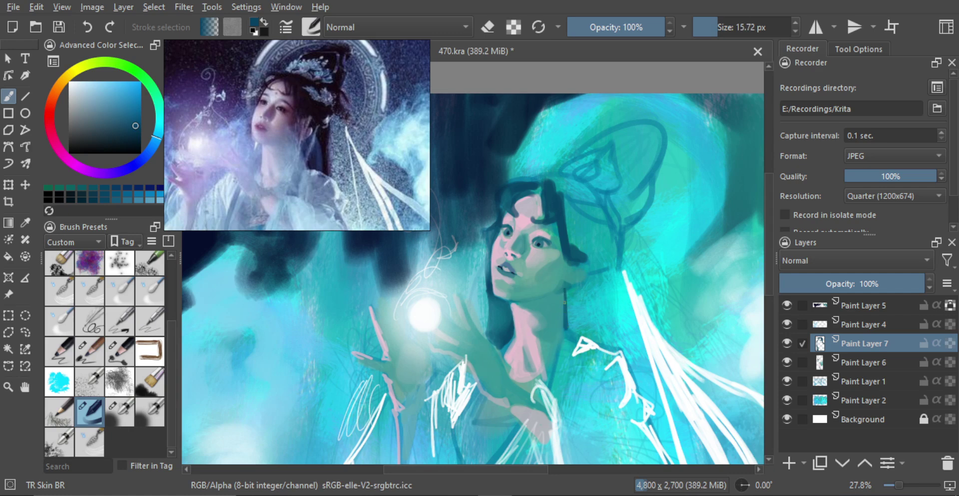
drag(574, 327, 576, 327)
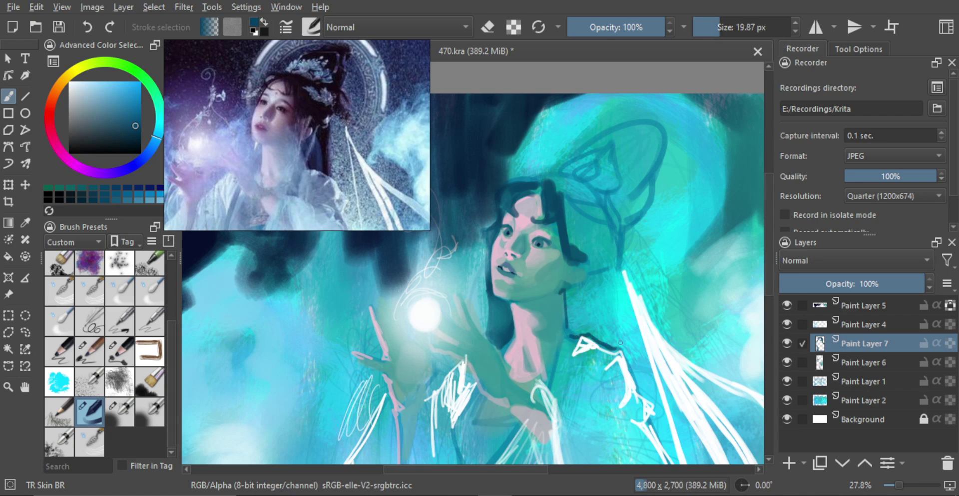
drag(615, 353, 617, 353)
Step: Outline the hair hanging behind the neck down to the shoulder and fill it in with a brush about 57 px
drag(610, 286, 621, 333)
key(ctrl+z)
drag(618, 334, 613, 334)
key(ctrl+z)
drag(605, 275, 612, 344)
mouse_move(608, 279)
mouse_down()
mouse_move(611, 337)
mouse_move(589, 283)
mouse_up()
mouse_move(598, 277)
mouse_down()
mouse_move(571, 292)
mouse_move(578, 290)
mouse_move(575, 325)
mouse_up()
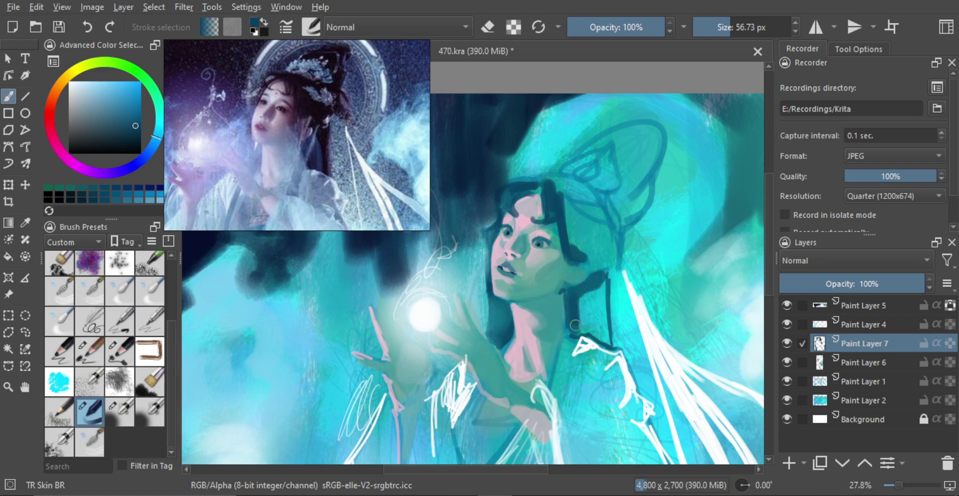
drag(591, 293, 603, 333)
Step: Erase narrow gaps into the hair hanging behind the neck, using the eraser at about 45 px
mouse_move(590, 301)
shift+mouse_down()
mouse_move(604, 330)
mouse_move(591, 298)
shift+mouse_up()
key(e)
mouse_move(599, 273)
mouse_down()
mouse_move(567, 321)
mouse_move(594, 276)
mouse_move(579, 298)
mouse_up()
key(ctrl+z)
mouse_move(597, 273)
mouse_down()
mouse_move(569, 325)
mouse_move(576, 312)
mouse_up()
mouse_move(581, 303)
shift+mouse_down()
mouse_move(592, 334)
mouse_move(586, 311)
shift+mouse_up()
key(ctrl+z)
drag(590, 288, 592, 332)
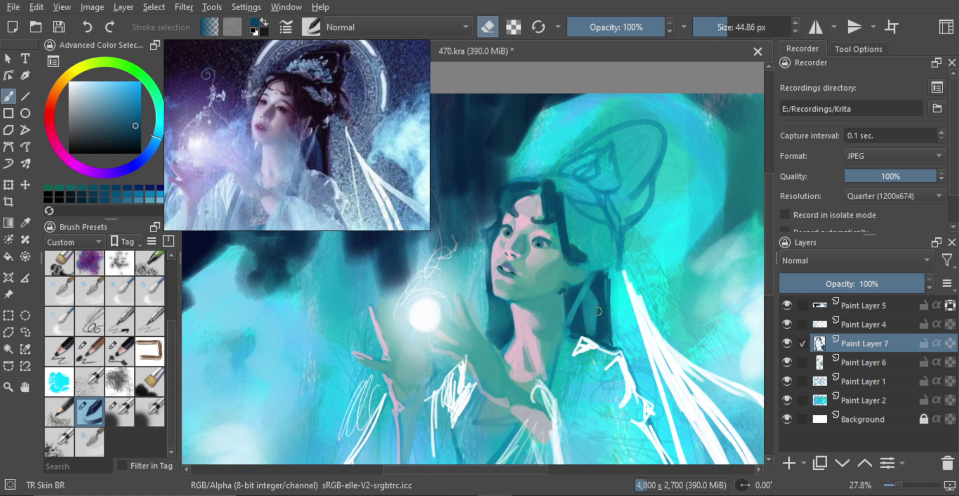
Step: Fill the side of the head, the crown and the tall bun with dark blue hair, using a brush up to about 64 px
key(e)
mouse_move(596, 251)
ctrl+mouse_down()
mouse_move(596, 280)
mouse_move(574, 270)
ctrl+mouse_up()
mouse_move(566, 235)
mouse_down()
mouse_move(571, 272)
mouse_move(591, 286)
mouse_up()
shift+drag(584, 296, 589, 296)
mouse_move(555, 233)
mouse_down()
mouse_move(575, 240)
mouse_move(574, 265)
mouse_move(587, 277)
mouse_move(584, 250)
mouse_move(595, 273)
mouse_up()
key(ctrl+z)
key(ctrl+z)
drag(576, 238, 588, 274)
mouse_move(573, 238)
mouse_down()
mouse_move(560, 234)
mouse_move(570, 247)
mouse_up()
mouse_move(575, 215)
shift+mouse_down()
mouse_move(607, 195)
mouse_move(575, 223)
mouse_move(599, 200)
mouse_move(612, 219)
mouse_move(588, 250)
mouse_move(606, 235)
mouse_move(594, 222)
mouse_move(567, 223)
mouse_move(583, 219)
mouse_move(608, 245)
mouse_move(570, 270)
mouse_move(589, 267)
shift+mouse_up()
key(ctrl+z)
shift+drag(571, 227, 555, 233)
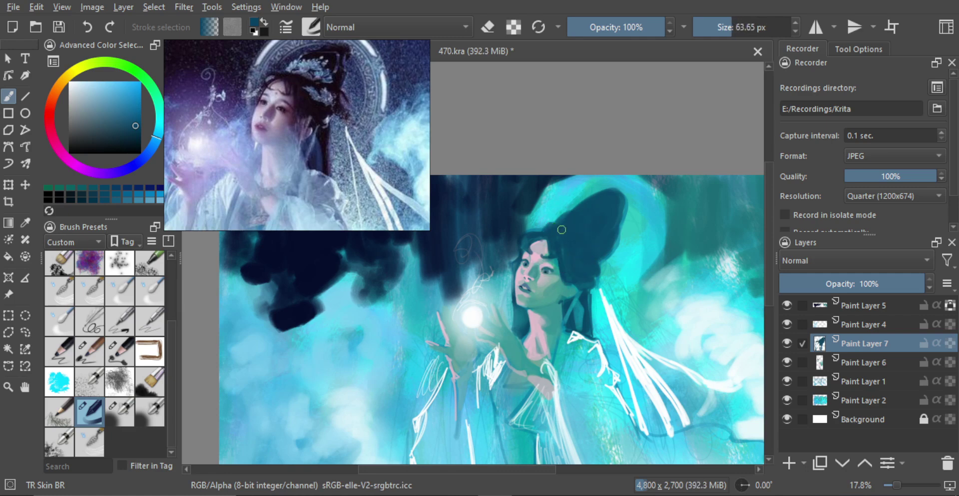
Step: Check the whole painting from a distance and mirrored, comparing the hair silhouette with the photo reference
key(minus)
key(m)
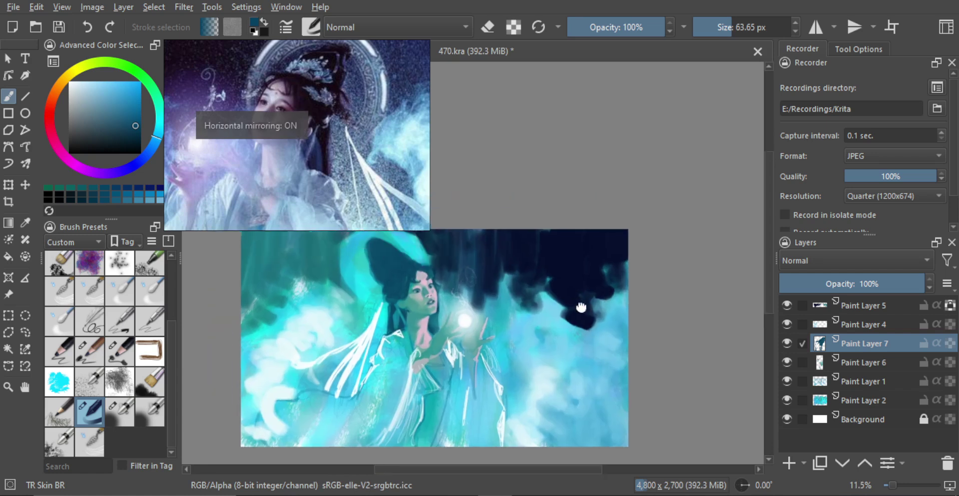
key(m)
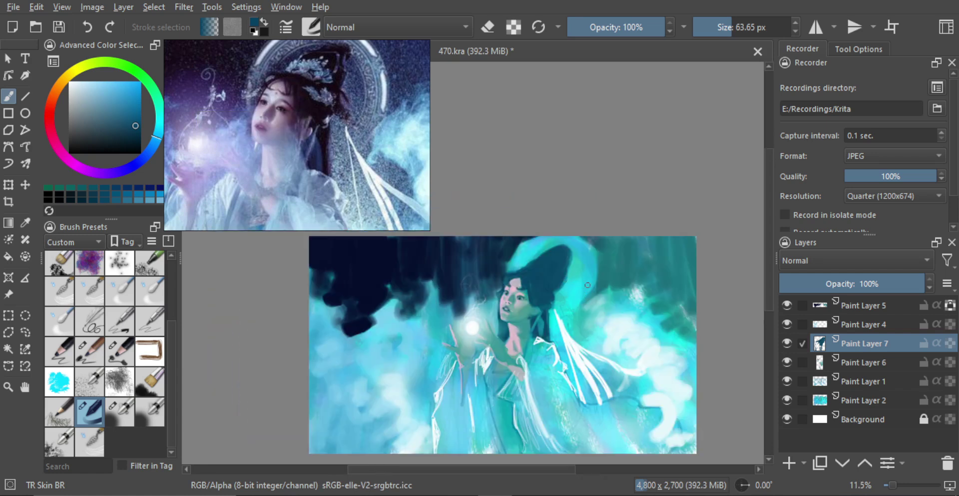
scroll(535, 322, up, 2)
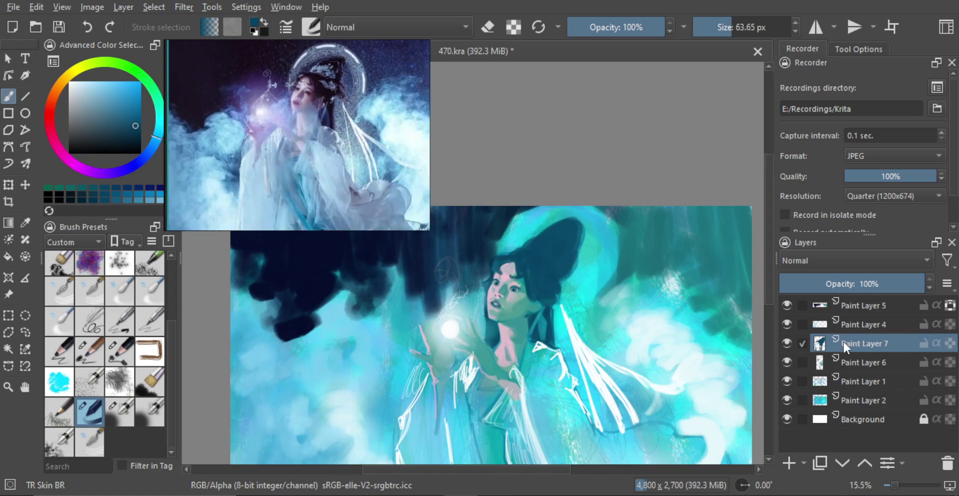
scroll(549, 300, down, 2)
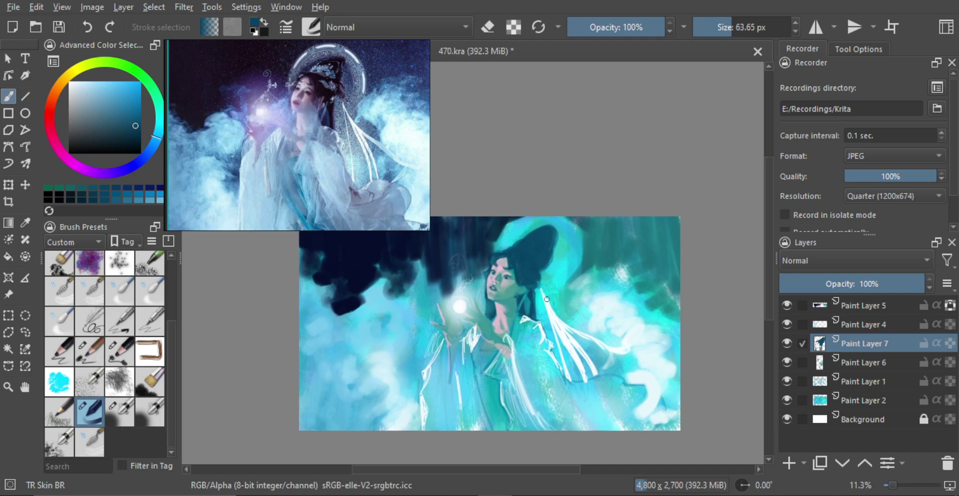
Step: Compare the painting with the hair layer hidden and try that layer at 85% opacity
click(789, 340)
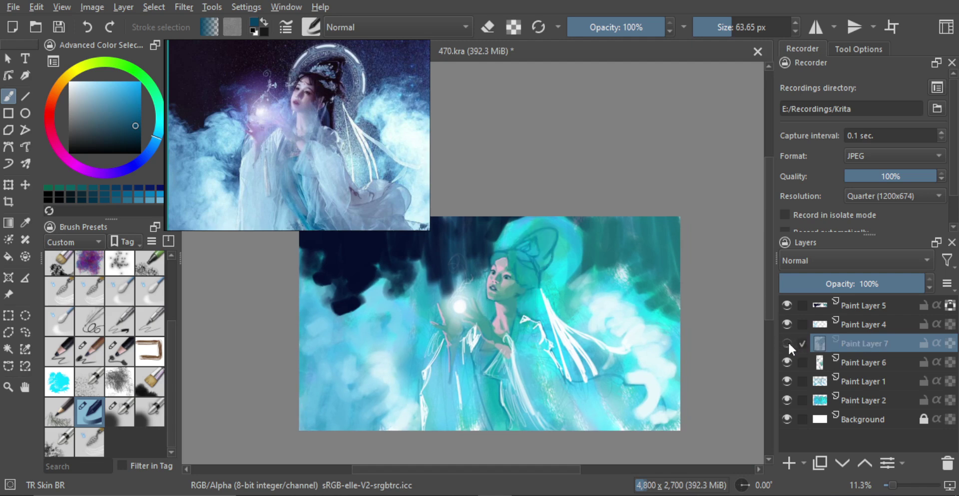
click(788, 342)
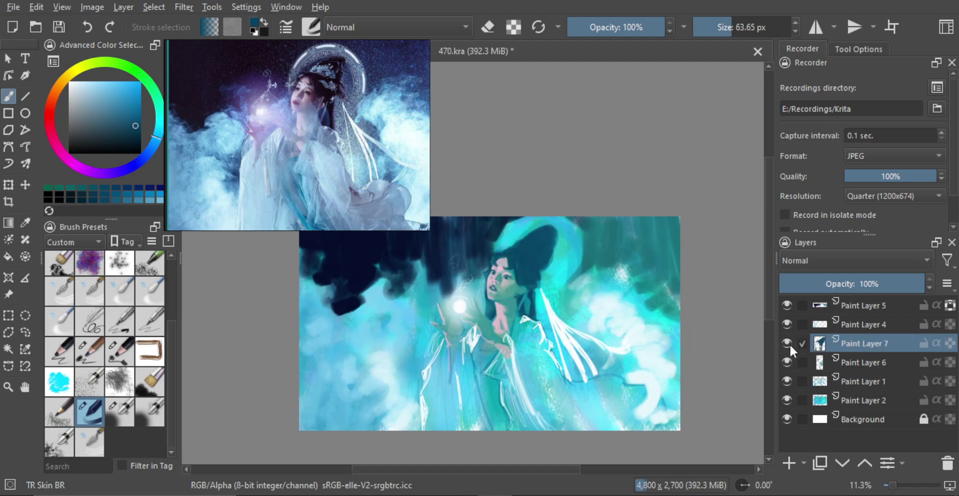
click(902, 284)
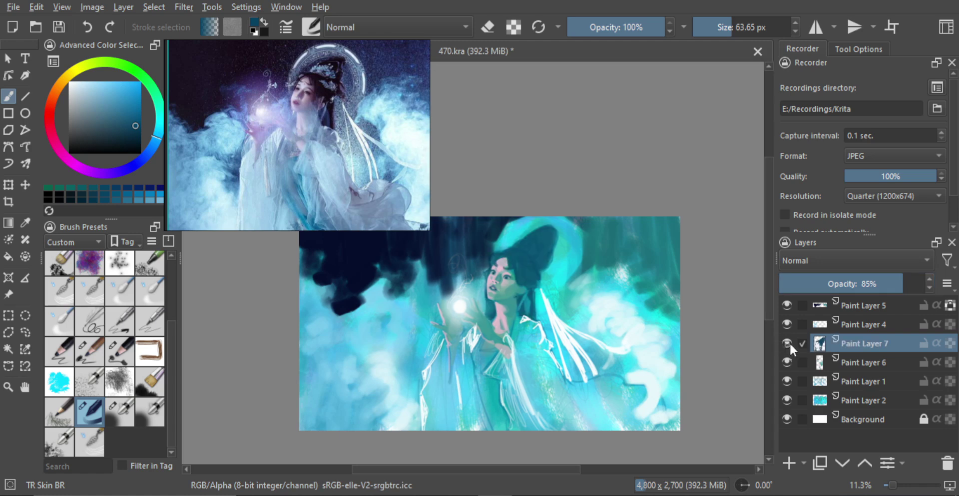
click(900, 283)
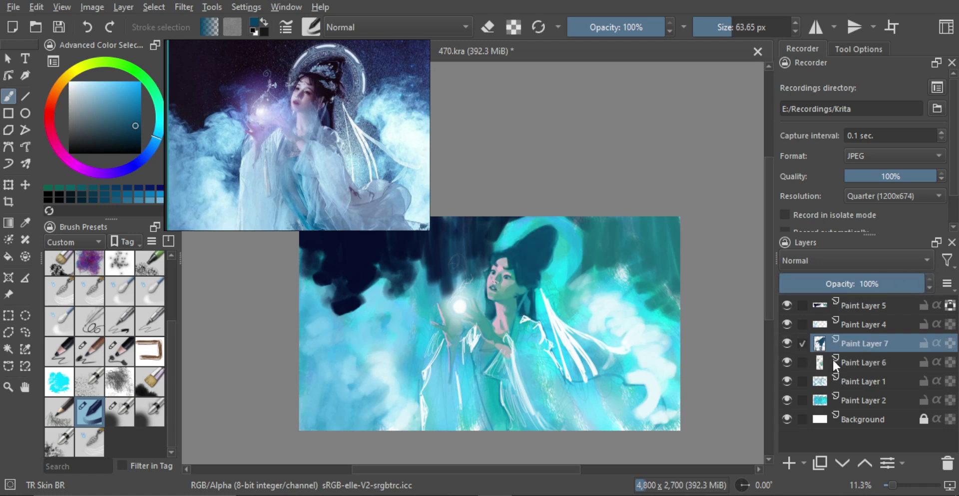
Step: Merge Paint Layer 7 down into Paint Layer 6, and merge the result into Paint Layer 1
key(ctrl+e)
click(786, 344)
click(785, 341)
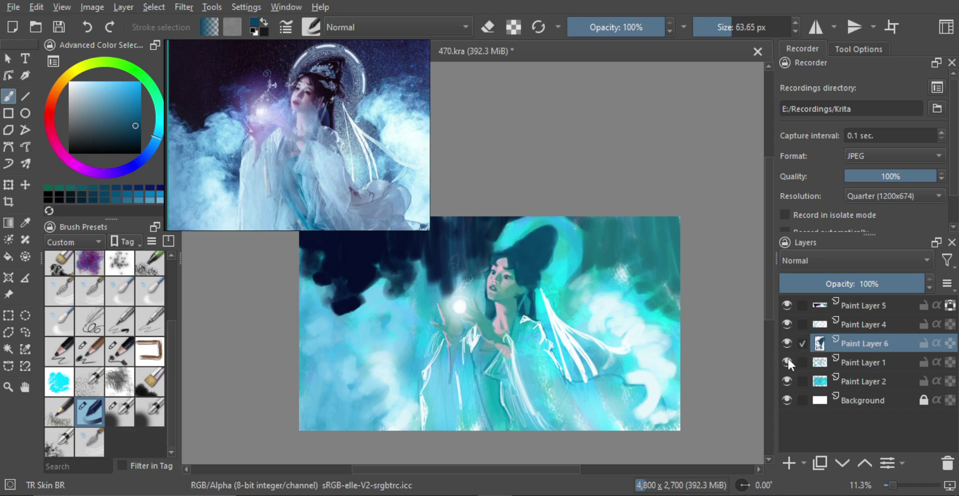
click(787, 360)
click(788, 360)
key(ctrl+e)
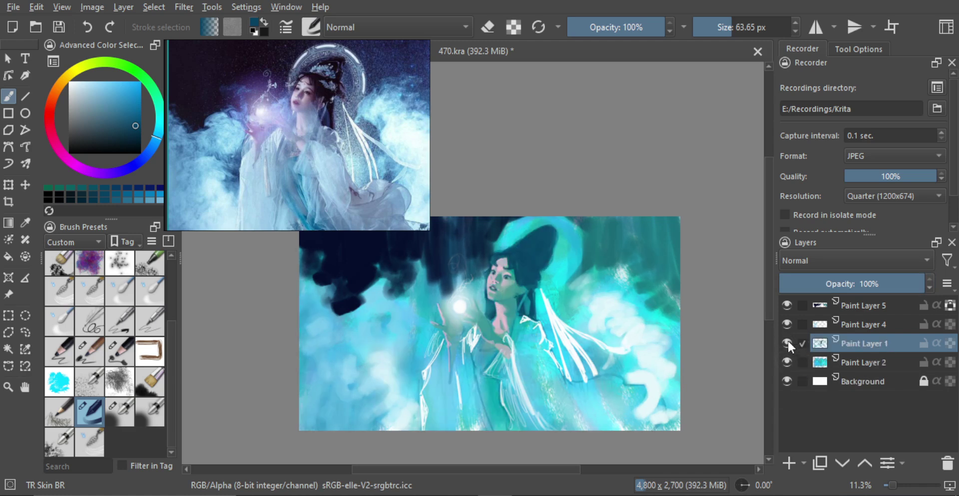
Step: Examine what Paint Layers 1, 4 and 5 each contribute by hiding and showing them in turn
click(787, 343)
click(787, 342)
click(787, 323)
click(787, 322)
click(786, 304)
click(786, 303)
drag(543, 254, 553, 285)
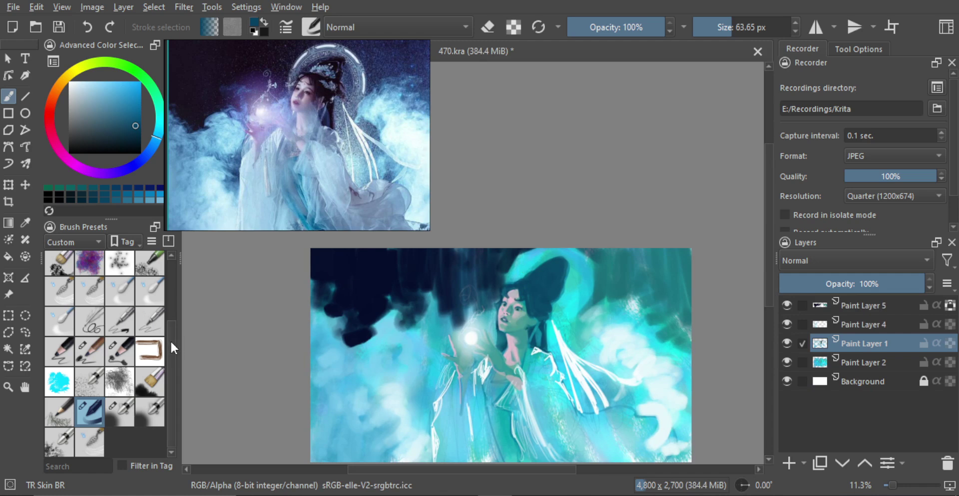
Step: Brush dark navy into the sky above the orb on Paint Layer 5 with TR Dry Bristles Jitter at about 573 px
scroll(170, 329, up, 3)
click(59, 326)
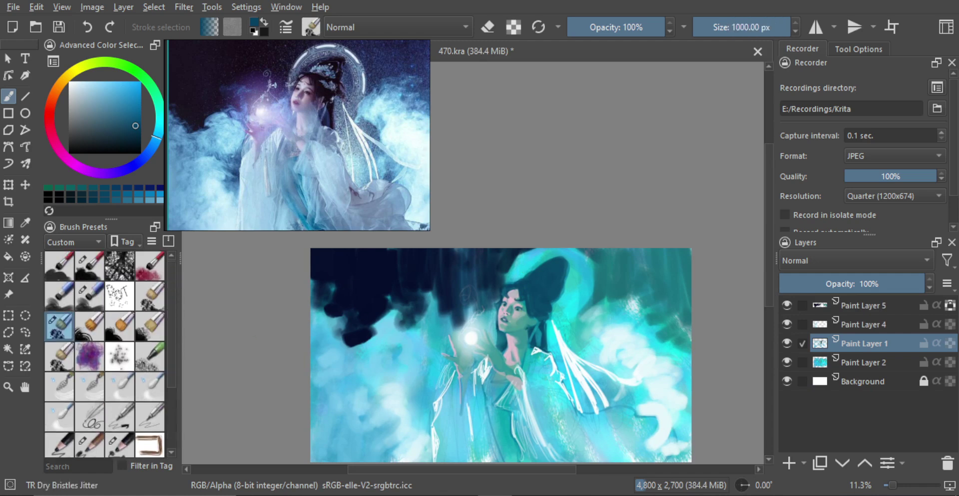
click(802, 305)
click(786, 304)
click(786, 303)
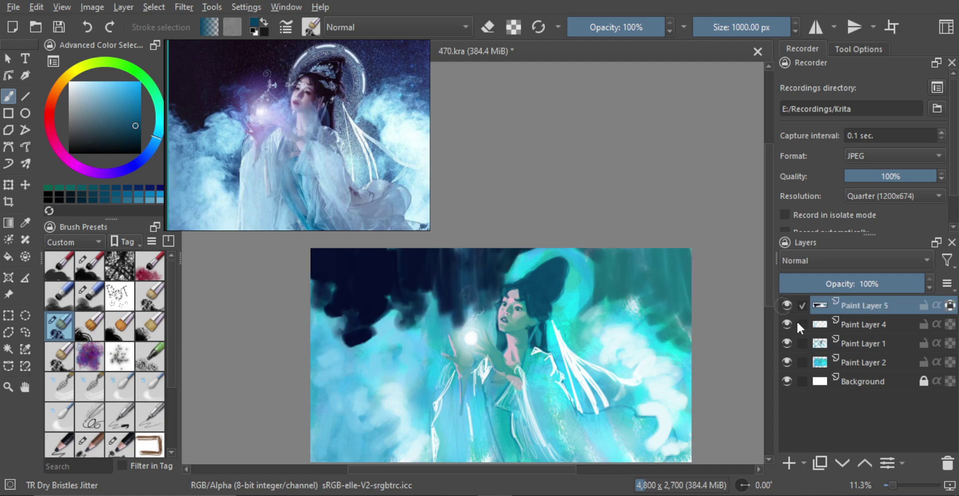
ctrl+click(345, 280)
key(shift)
mouse_move(434, 273)
mouse_down()
mouse_move(459, 283)
mouse_move(447, 273)
mouse_move(494, 274)
mouse_move(466, 264)
mouse_move(458, 281)
mouse_move(444, 264)
mouse_move(455, 267)
mouse_move(452, 278)
mouse_move(439, 262)
mouse_move(447, 251)
mouse_move(472, 266)
mouse_move(450, 270)
mouse_move(438, 256)
mouse_move(428, 262)
mouse_move(433, 267)
mouse_up()
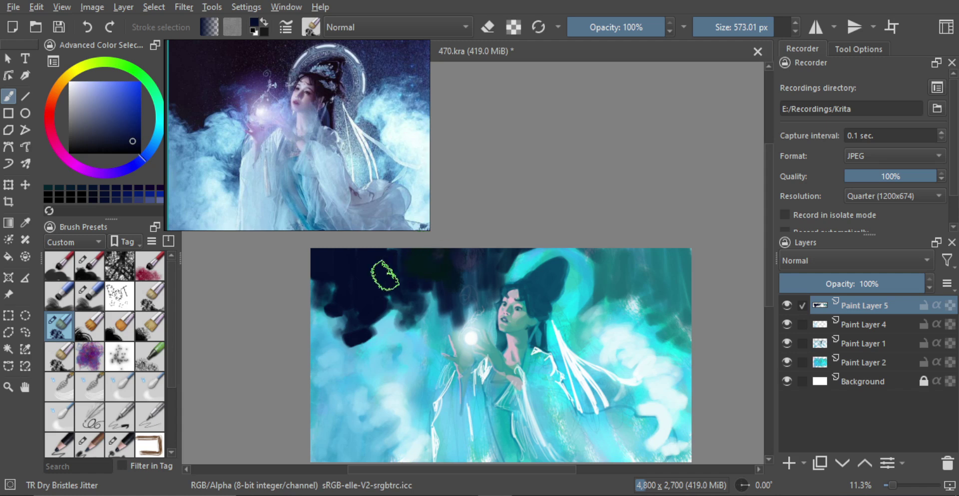
Step: Try dark blue bristle strokes across the sky beside the headdress on a new layer, and discard that layer
ctrl+click(359, 342)
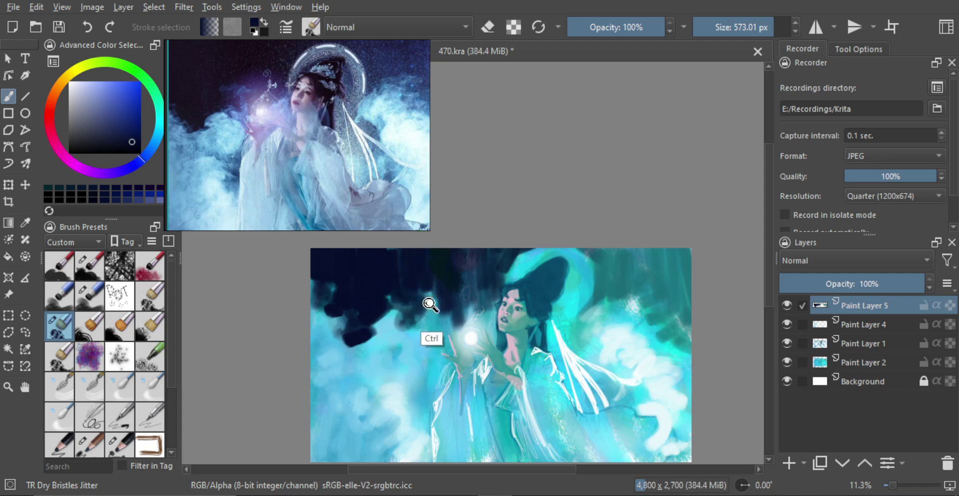
click(789, 456)
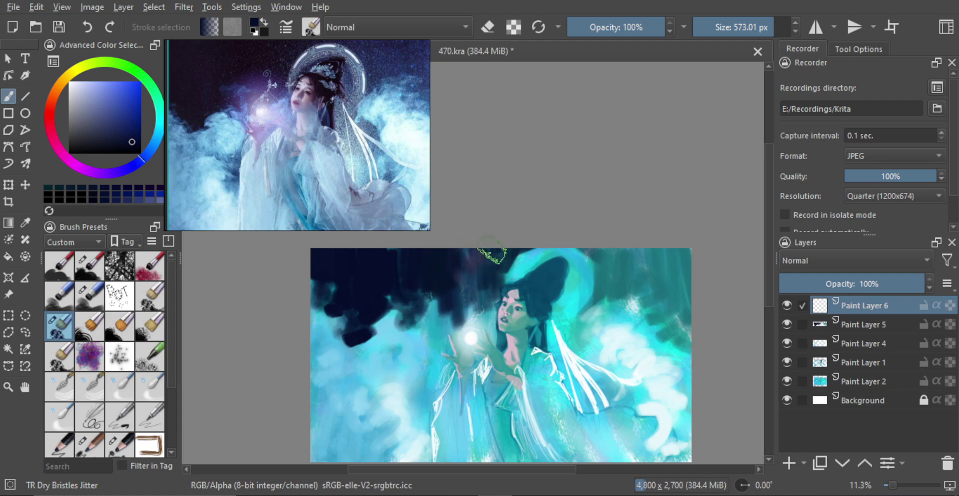
drag(456, 257, 453, 292)
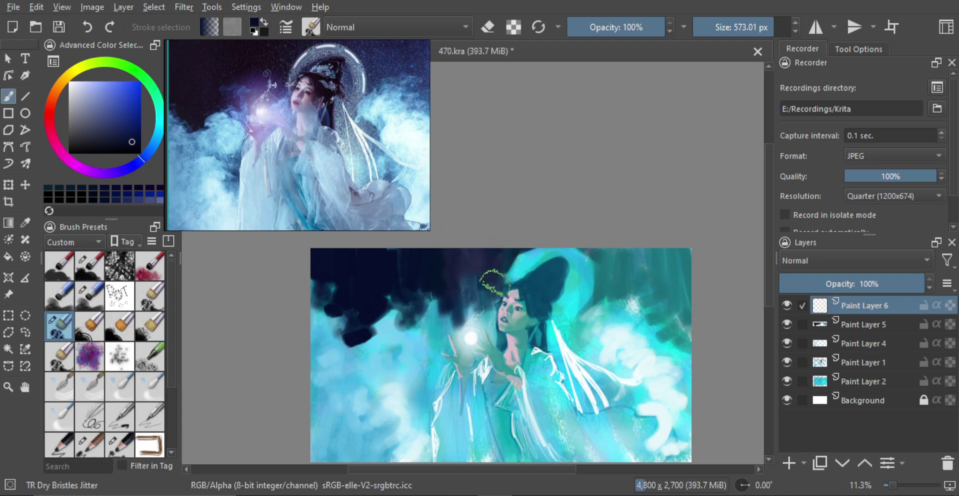
key(e)
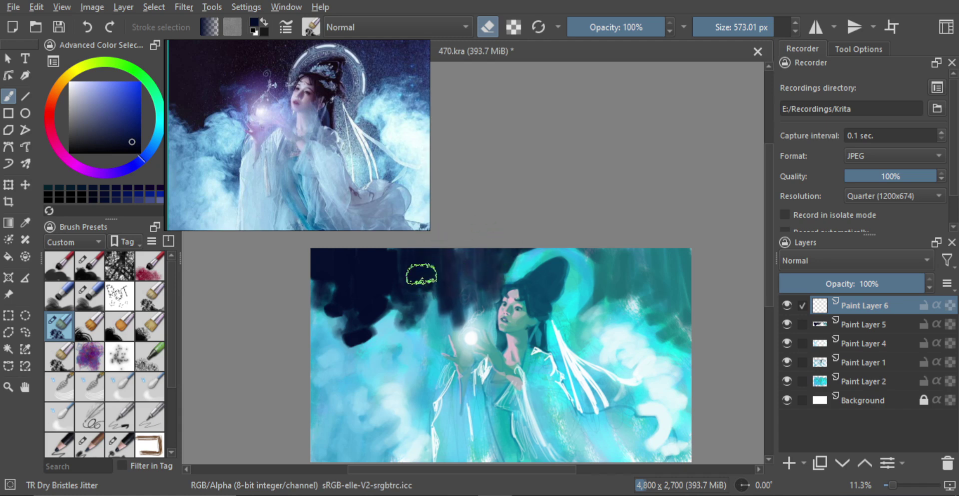
scroll(522, 281, down, 1)
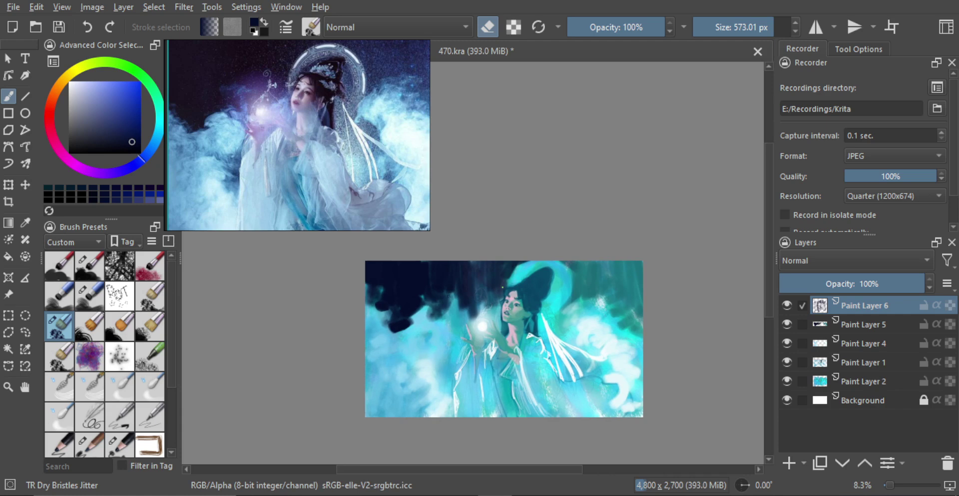
scroll(518, 270, up, 2)
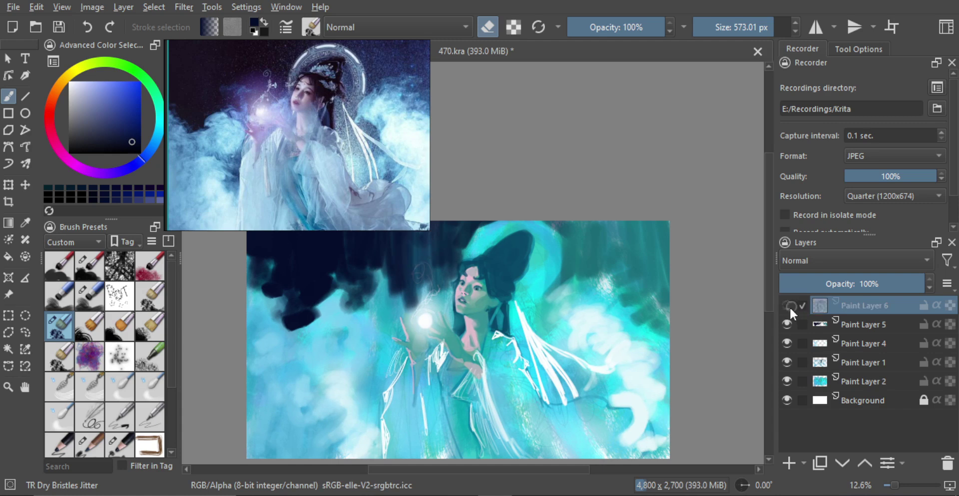
click(948, 462)
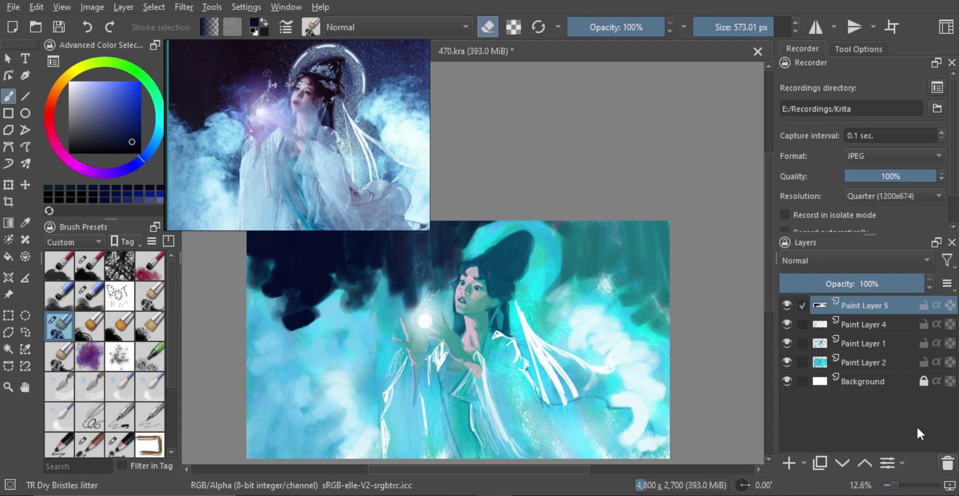
Step: Compare the painting with Paint Layers 5 and 4 hidden and shown, and make Paint Layer 4 active
click(787, 306)
click(786, 306)
click(820, 325)
click(786, 323)
click(786, 323)
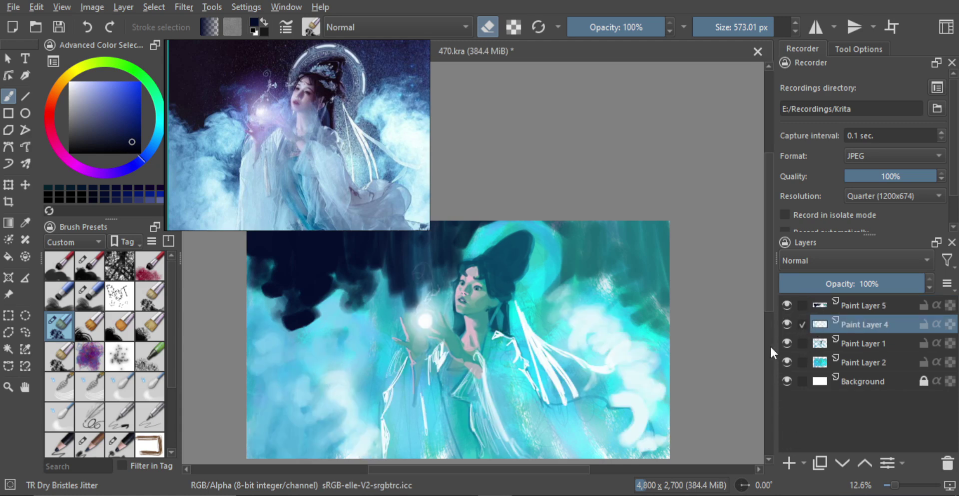
Step: Paint white highlight arcs along the halo ring on Paint Layer 4 with TR Pincel Txtr3 at about 62 to 70 px
click(121, 439)
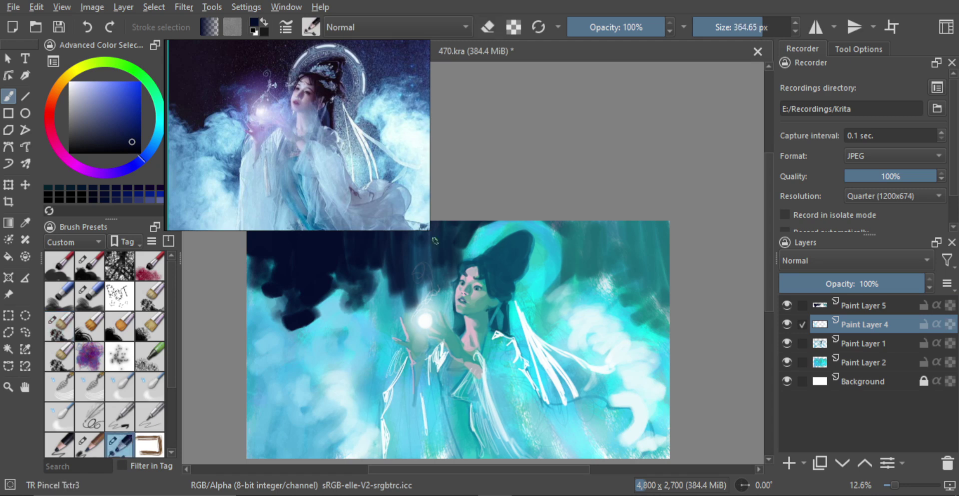
alt+click(543, 355)
mouse_move(497, 241)
mouse_down()
mouse_move(495, 256)
mouse_move(467, 252)
mouse_move(482, 251)
mouse_move(475, 246)
mouse_up()
drag(523, 223, 519, 233)
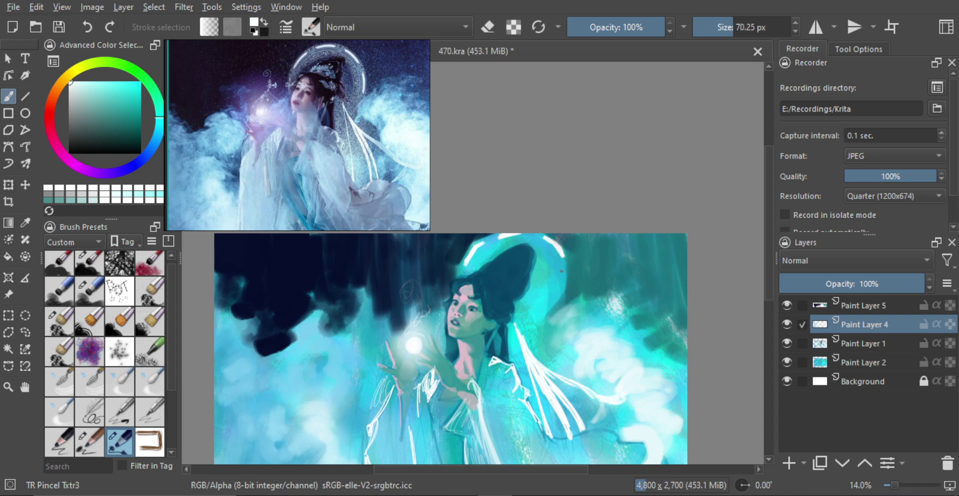
drag(564, 263, 555, 297)
key(ctrl+z)
key(ctrl+z)
key(bracketleft)
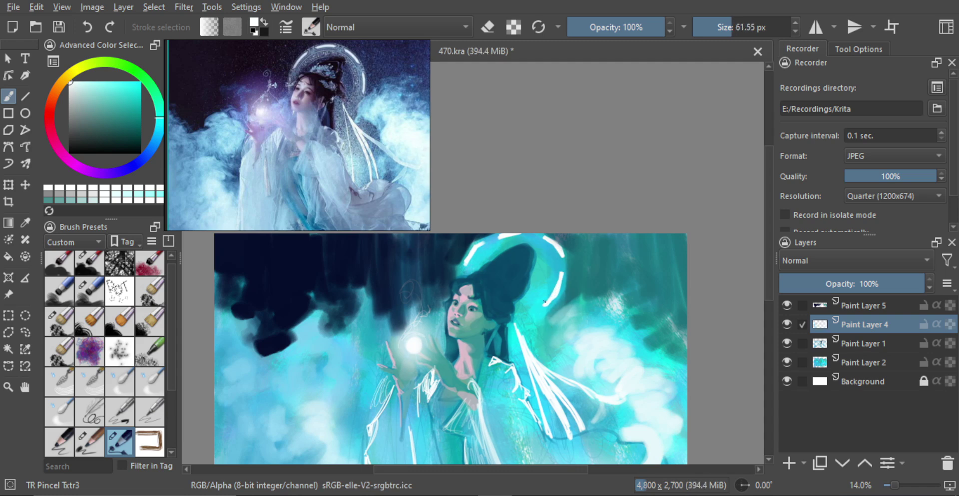
scroll(546, 332, down, 2)
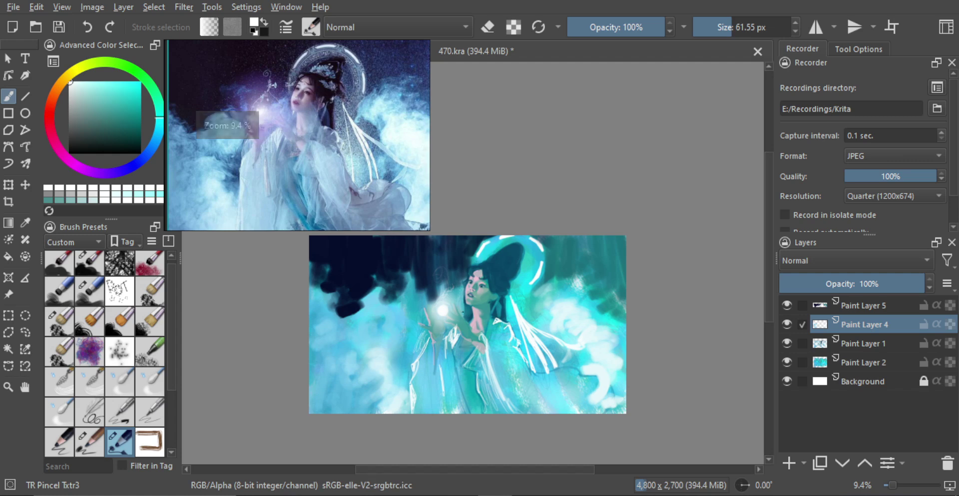
Step: Check the painting's composition in a horizontally mirrored view, and restore the normal orientation
key(m)
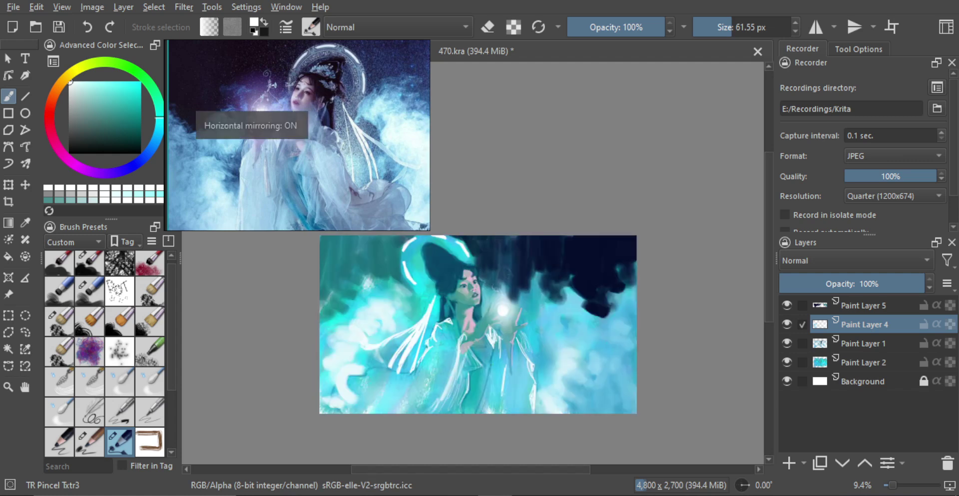
key(m)
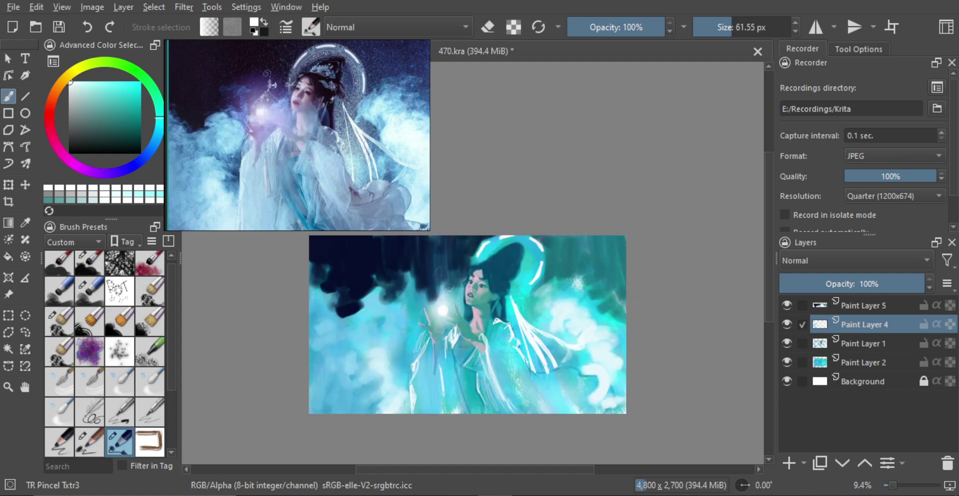
Step: Sample the dark navy from the cloud edge beside the orb, check Paint Layer 5 hidden and shown, and make it active
scroll(483, 298, up, 2)
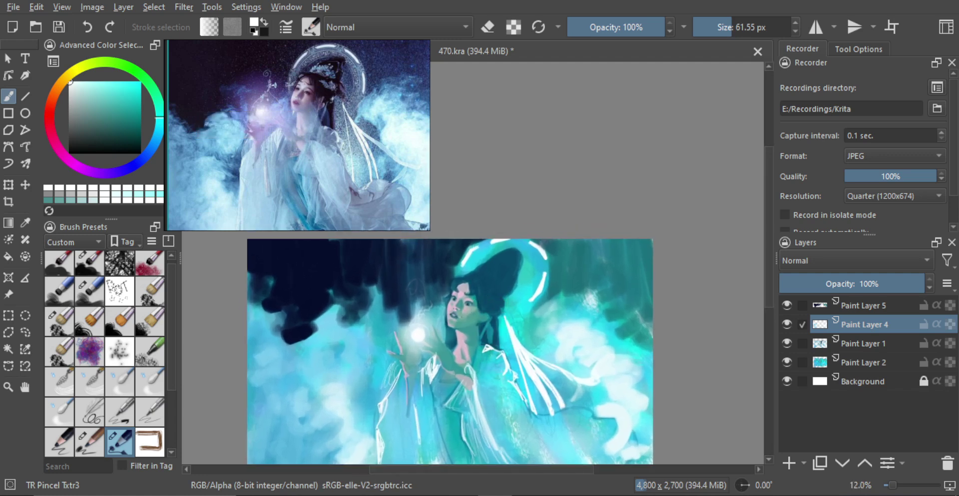
ctrl+click(297, 328)
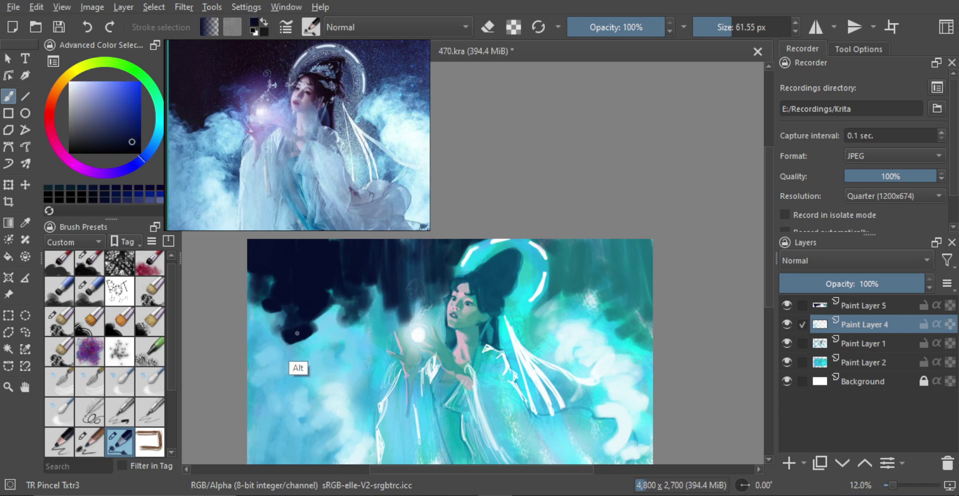
click(786, 304)
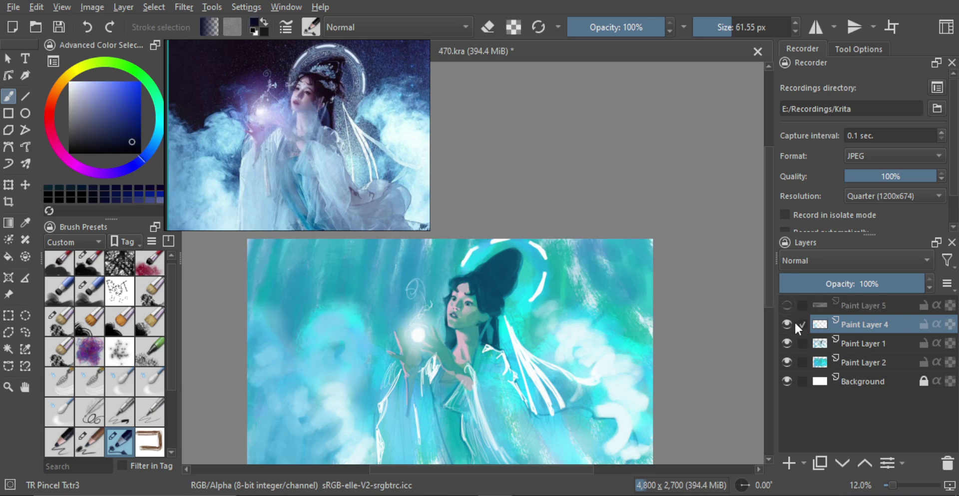
click(786, 304)
click(844, 304)
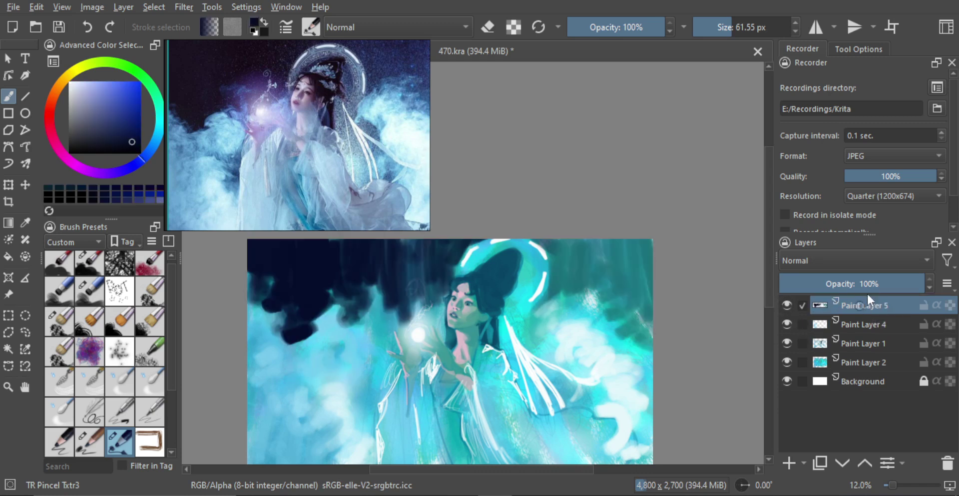
Step: Set Paint Layer 5's opacity to 89%, and merge it down through Paint Layer 4 into Paint Layer 1
click(880, 283)
drag(881, 282, 908, 281)
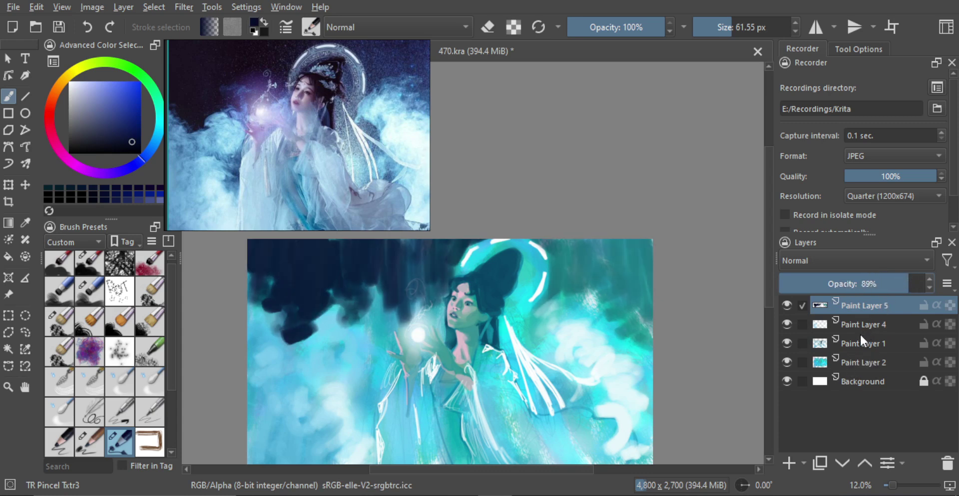
key(ctrl+e)
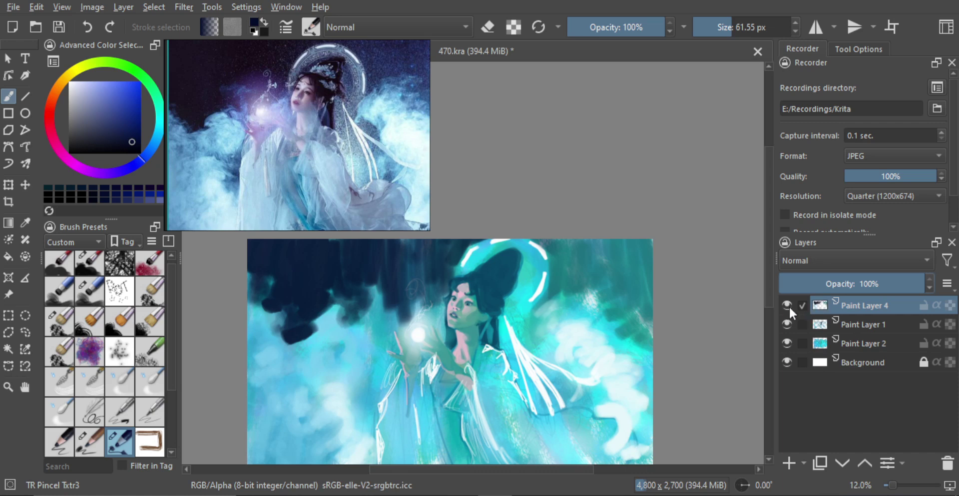
click(788, 304)
click(788, 304)
key(ctrl+e)
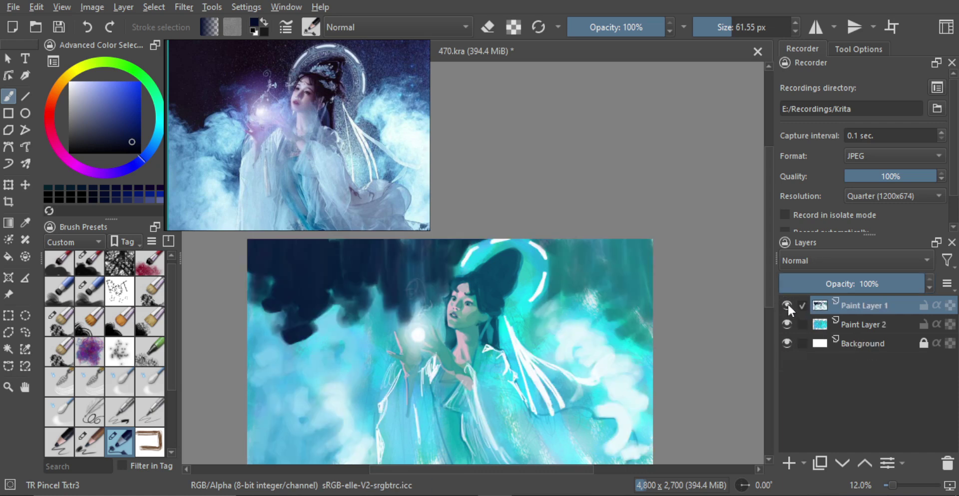
Step: Add a new paint layer and paint dark upper lid lines on both of the woman's eyes with a brush of about 22 px
scroll(592, 337, down, 2)
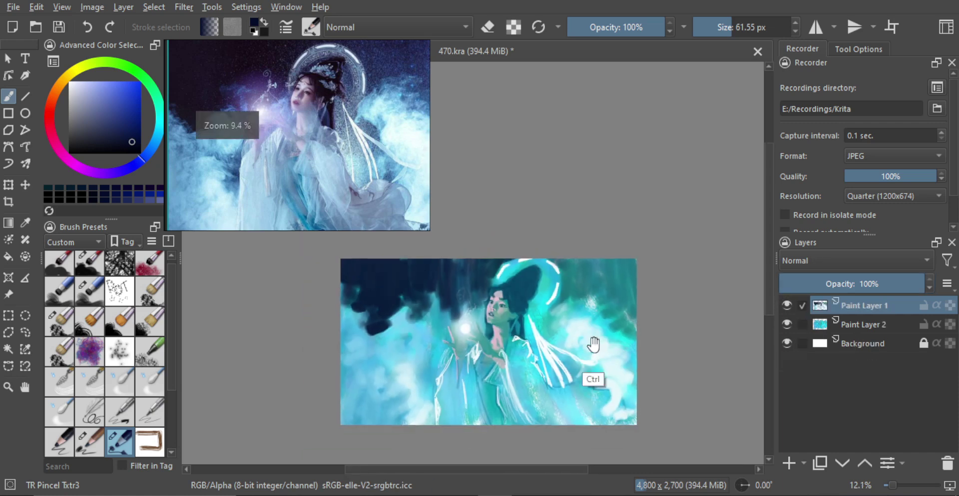
click(789, 464)
scroll(509, 286, up, 4)
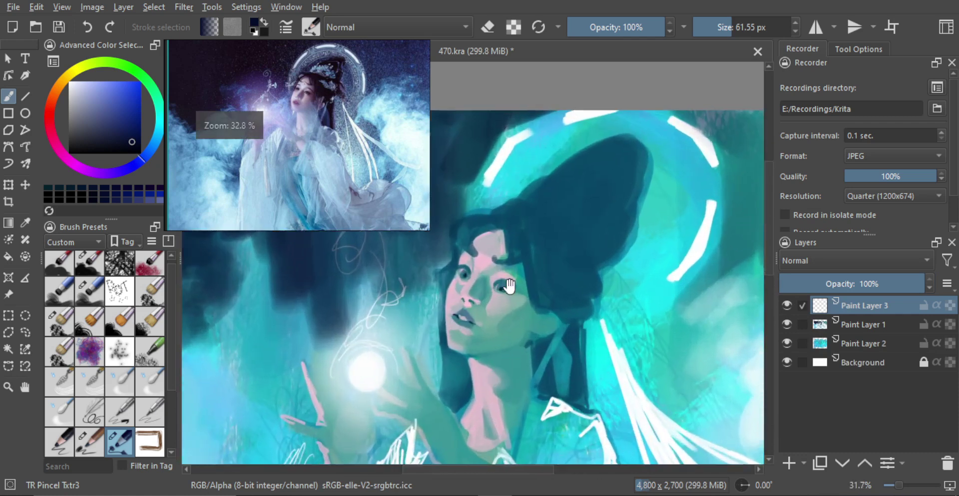
scroll(508, 295, up, 4)
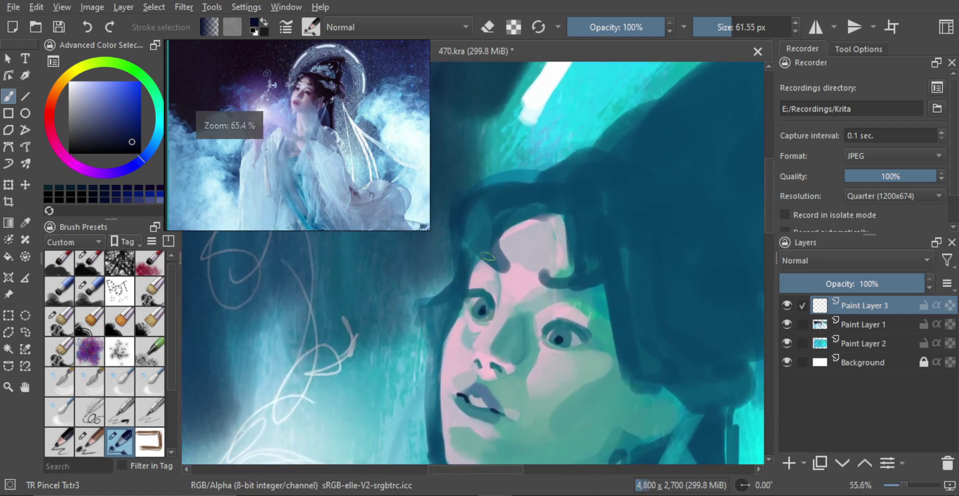
mouse_move(477, 290)
shift+mouse_down()
mouse_move(456, 288)
mouse_move(481, 298)
shift+mouse_up()
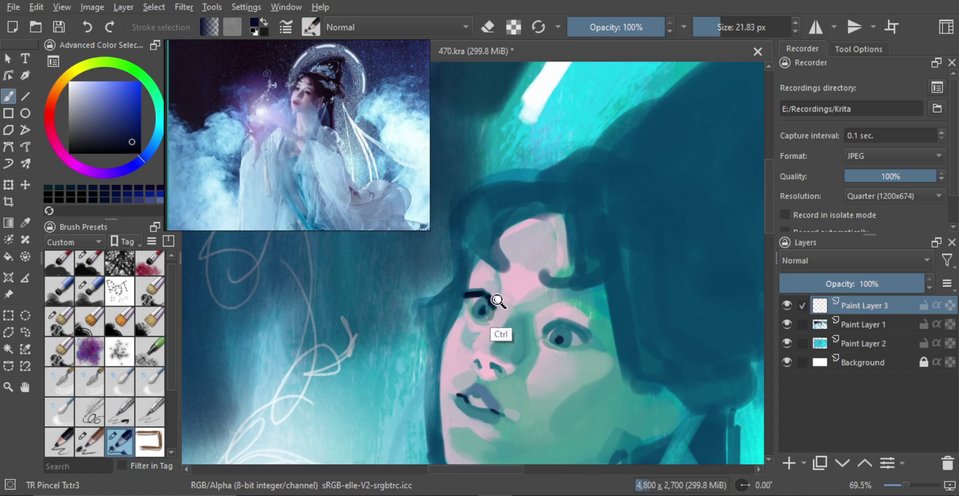
scroll(494, 328, down, 6)
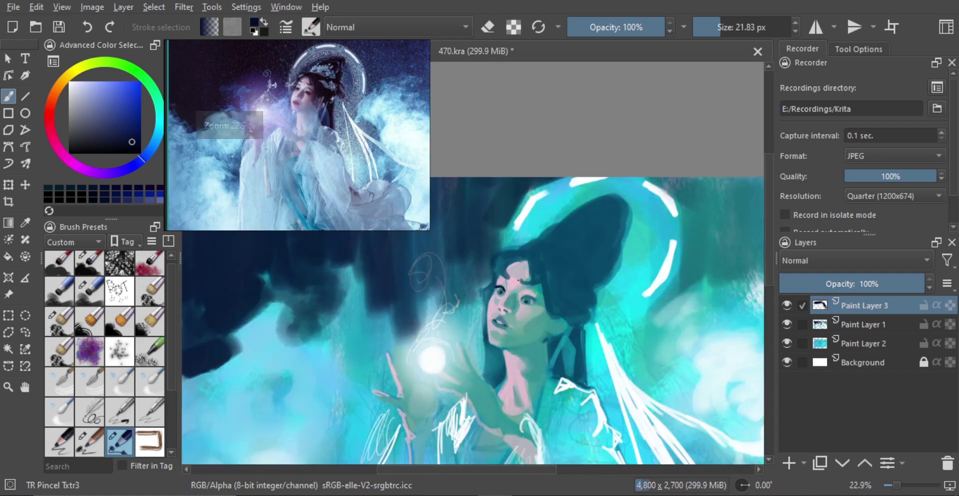
scroll(499, 300, up, 3)
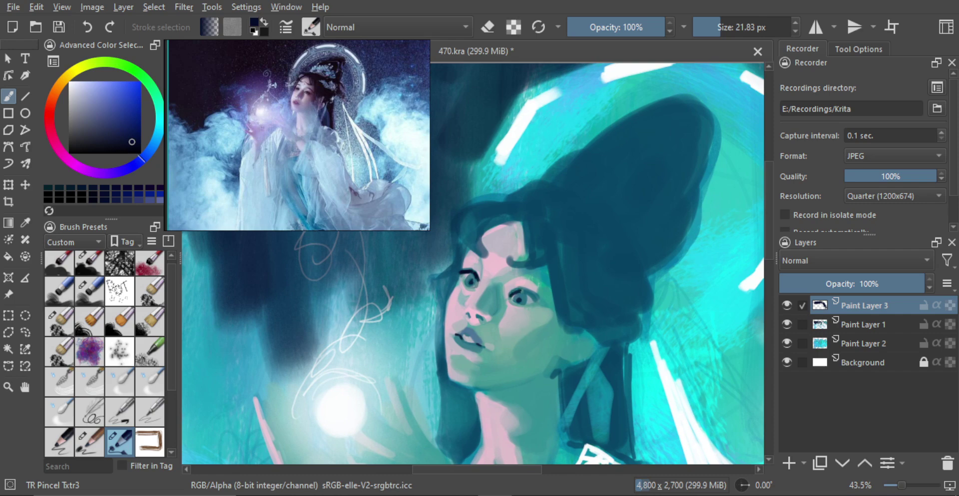
drag(537, 302, 528, 294)
Step: Paint dark eyebrows above both eyes with a brush of about 20 px, redoing the first attempt
shift+drag(486, 242, 484, 242)
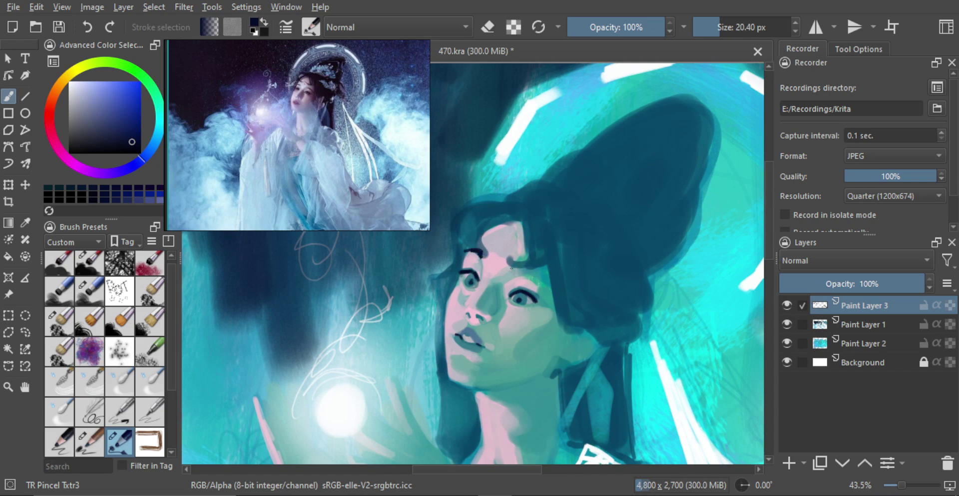
key(ctrl+z)
drag(529, 268, 546, 281)
Step: Add fine dark accents to the eyes and nostrils with a brush of about 8.5 px, and check the face in mirrored view
mouse_move(477, 324)
ctrl+mouse_down()
mouse_move(477, 293)
mouse_move(464, 314)
ctrl+mouse_up()
drag(463, 303, 466, 311)
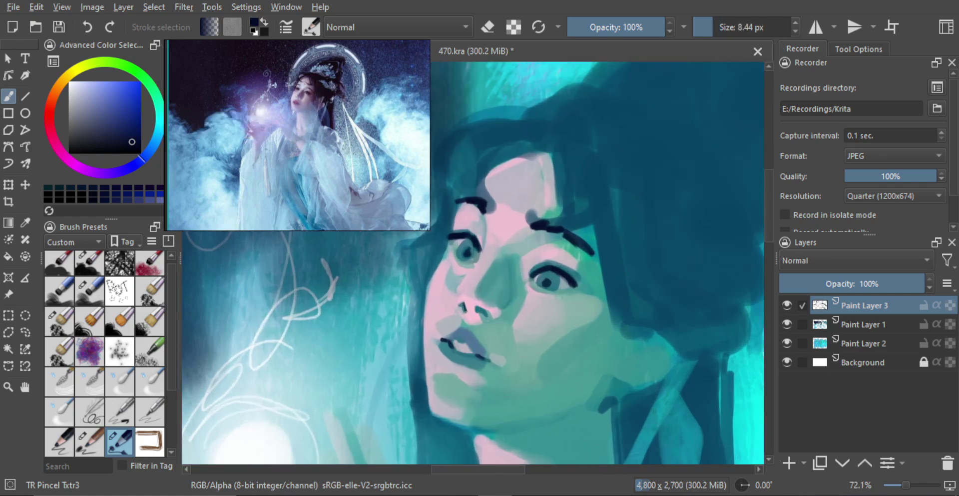
key(ctrl+z)
key(bracketleft)
key(2)
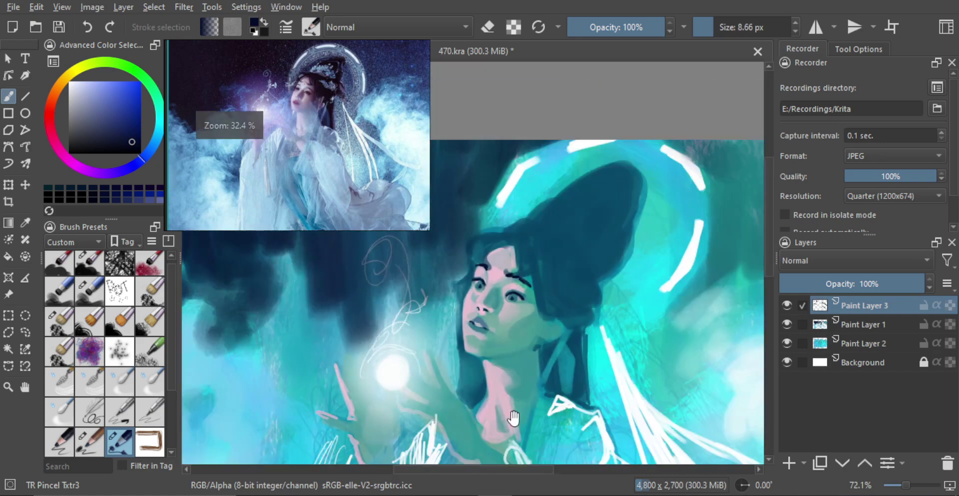
key(m)
key(m)
drag(505, 334, 512, 301)
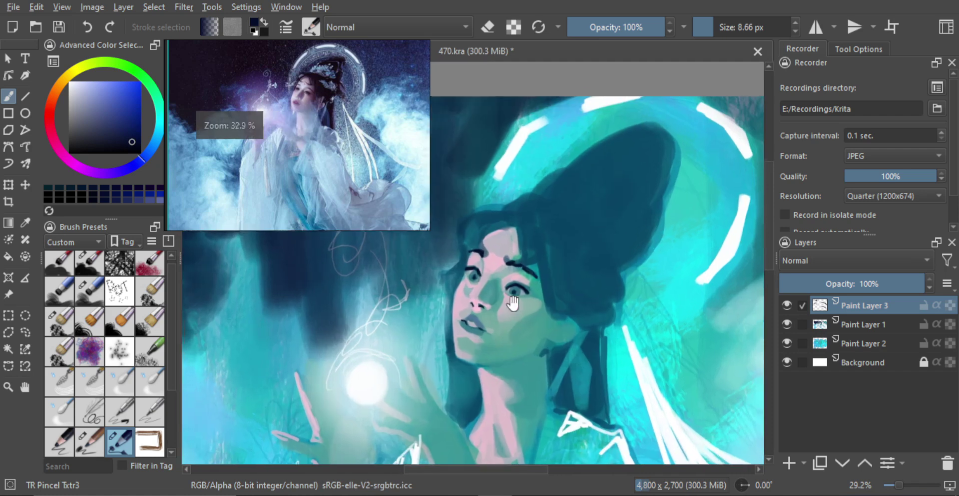
Step: Soften the new facial lines by setting Paint Layer 3's opacity to 35%, and merge it into Paint Layer 1
drag(908, 281, 846, 283)
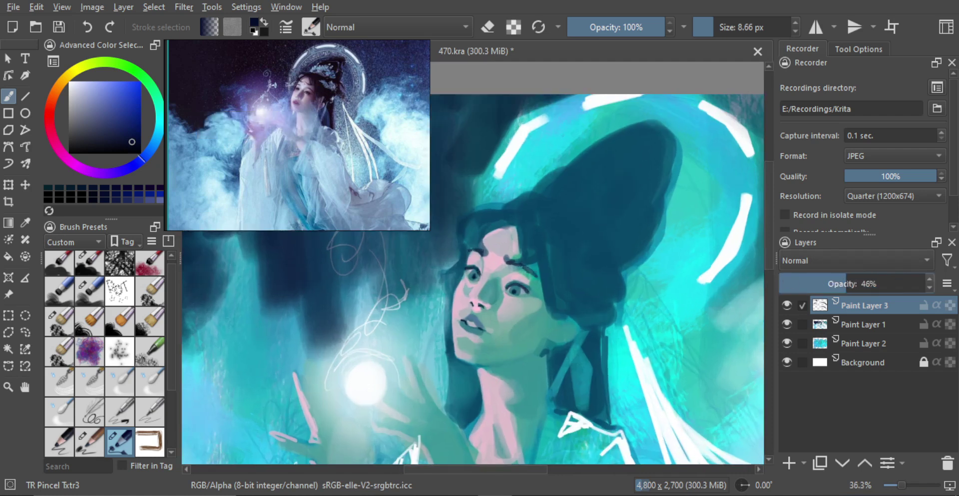
key(minus)
key(minus)
key(m)
key(m)
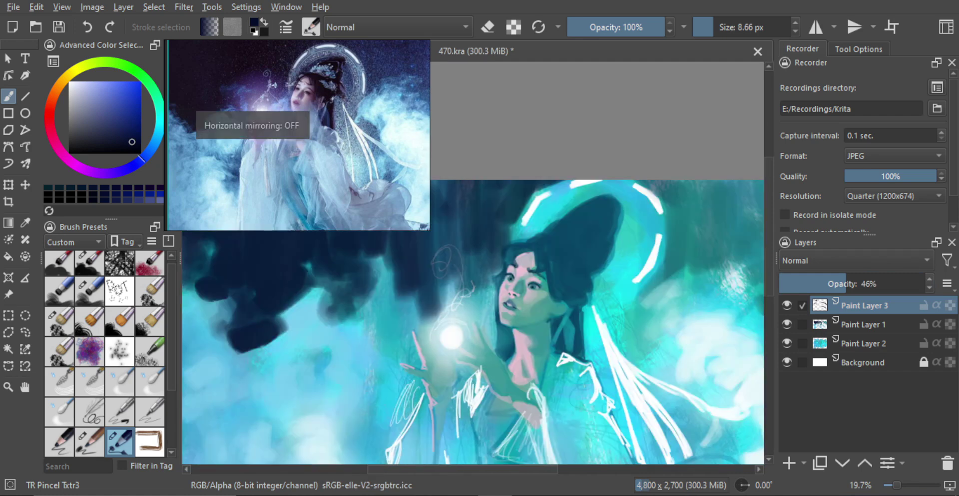
click(839, 282)
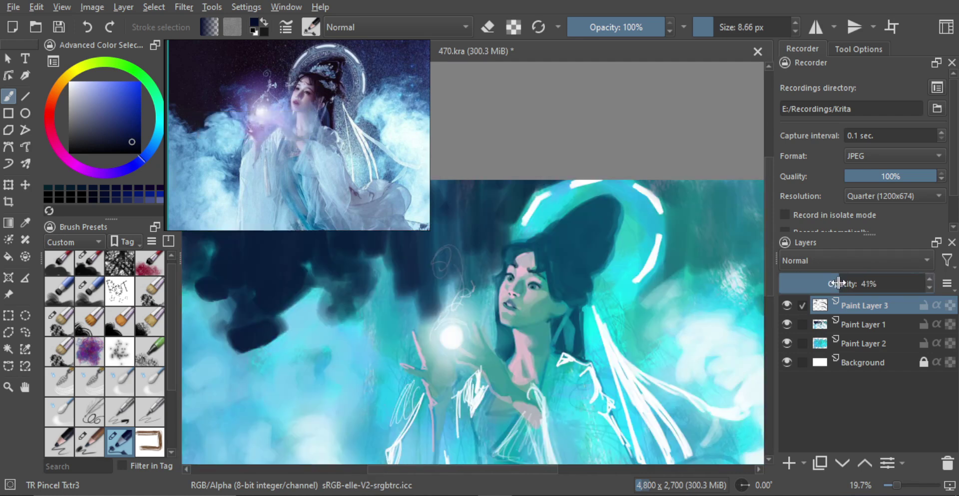
click(930, 288)
key(minus)
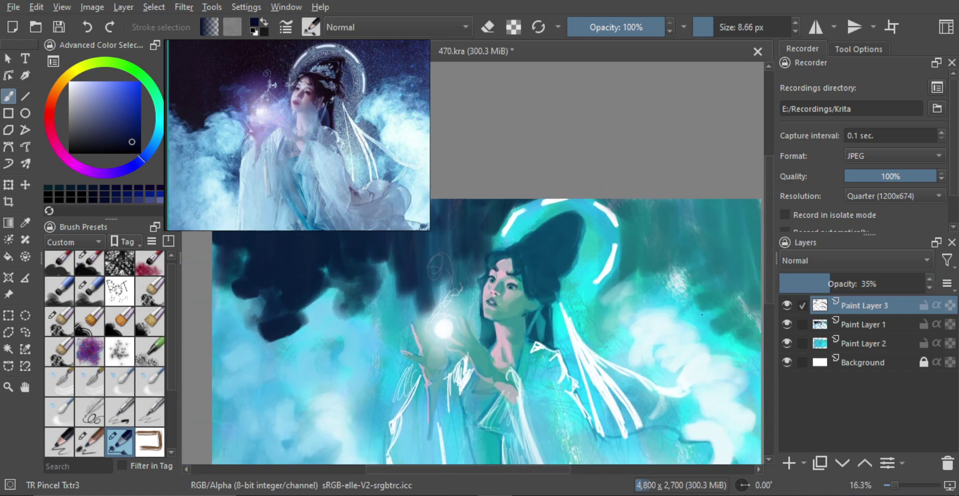
key(ctrl+e)
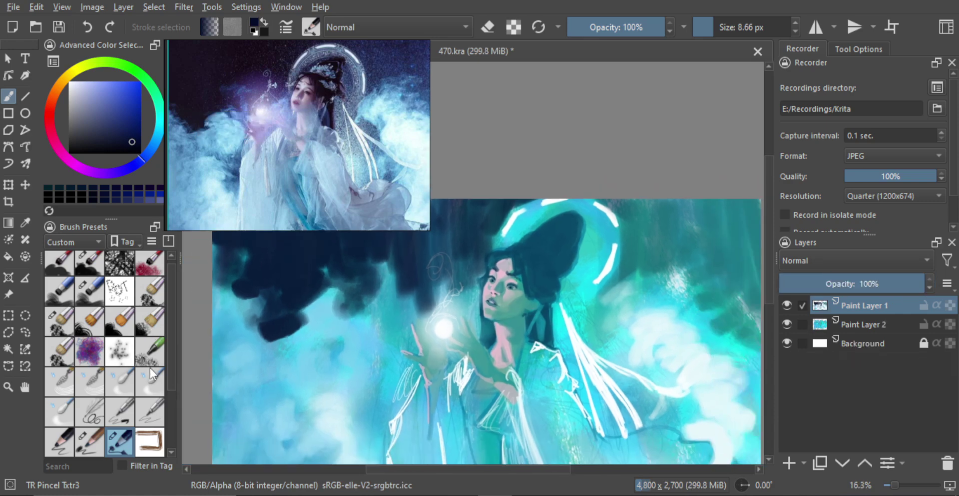
Step: Blend the skin tones on the forehead and along the nose with the TR Mixer R brush
click(152, 385)
mouse_move(506, 304)
mouse_down()
mouse_move(527, 284)
mouse_move(513, 302)
mouse_move(541, 299)
mouse_move(518, 293)
mouse_move(548, 274)
mouse_move(509, 308)
mouse_move(502, 328)
mouse_move(507, 298)
mouse_move(488, 303)
mouse_up()
mouse_move(429, 258)
mouse_down()
mouse_move(483, 283)
mouse_move(452, 286)
mouse_move(479, 242)
mouse_up()
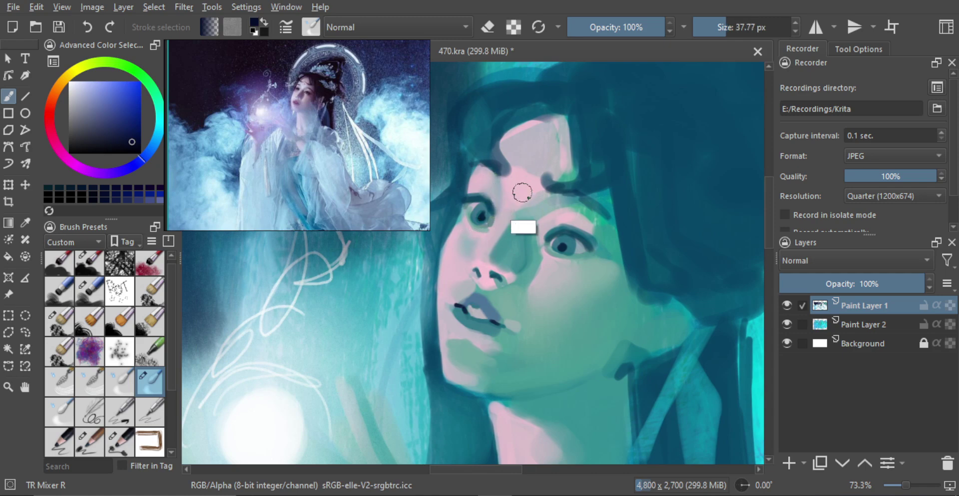
drag(523, 192, 529, 192)
mouse_move(528, 181)
mouse_down()
mouse_move(533, 163)
mouse_move(542, 173)
mouse_up()
mouse_move(526, 151)
mouse_down()
mouse_move(542, 131)
mouse_move(556, 155)
mouse_up()
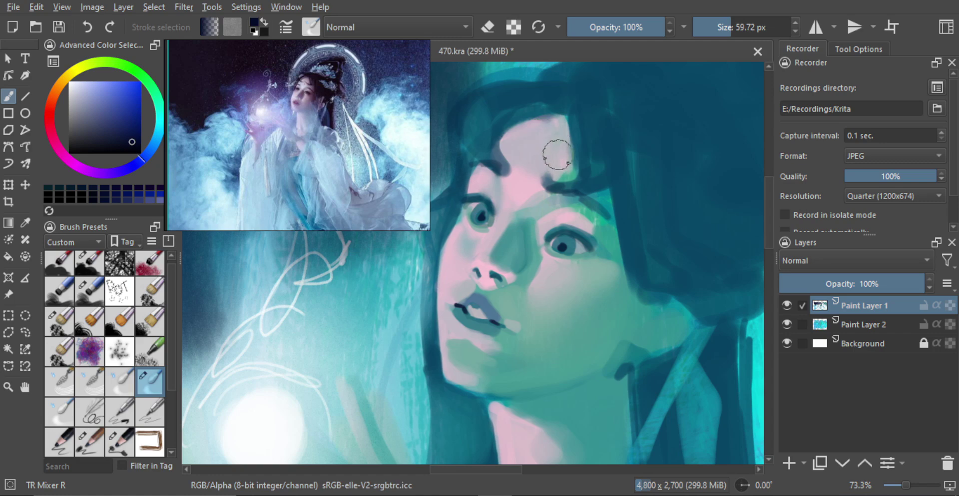
mouse_move(527, 197)
mouse_down()
mouse_move(552, 208)
mouse_move(551, 223)
mouse_move(574, 212)
mouse_move(590, 230)
mouse_move(576, 217)
mouse_move(528, 240)
mouse_move(519, 231)
mouse_move(520, 253)
mouse_move(514, 238)
mouse_move(505, 270)
mouse_up()
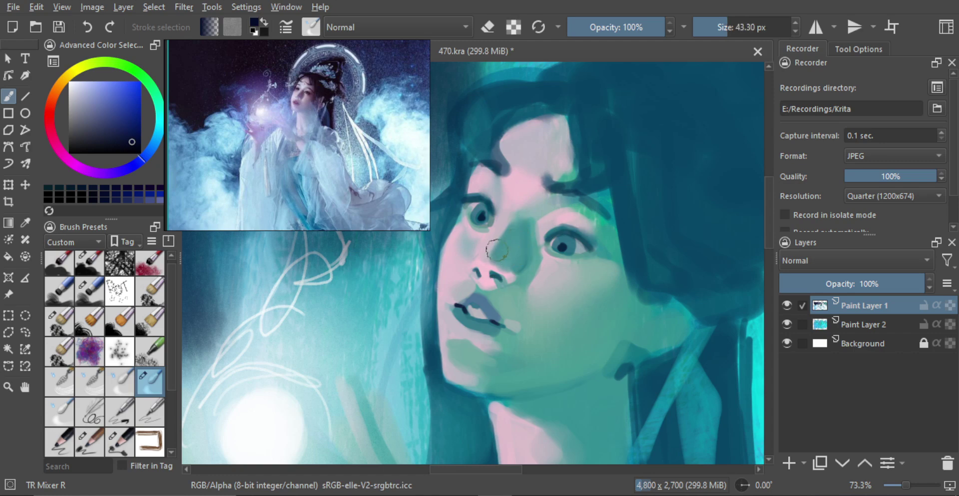
mouse_move(517, 226)
mouse_down()
mouse_move(505, 270)
mouse_move(504, 262)
mouse_up()
Step: Smooth the colour transitions around the mouth, chin and cheek, and check the portrait in mirrored view
drag(479, 290, 474, 288)
drag(472, 330, 477, 325)
mouse_move(481, 373)
mouse_down()
mouse_move(502, 372)
mouse_move(454, 353)
mouse_up()
drag(556, 336, 557, 345)
key(m)
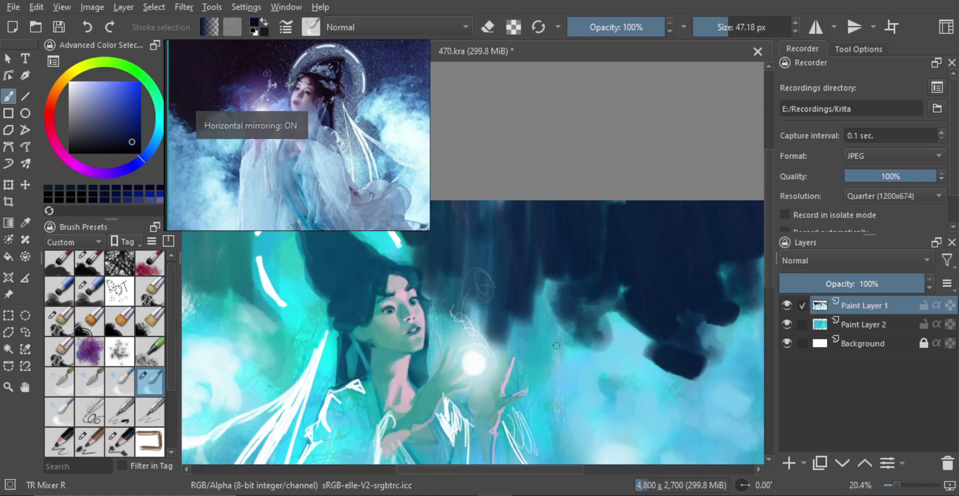
key(m)
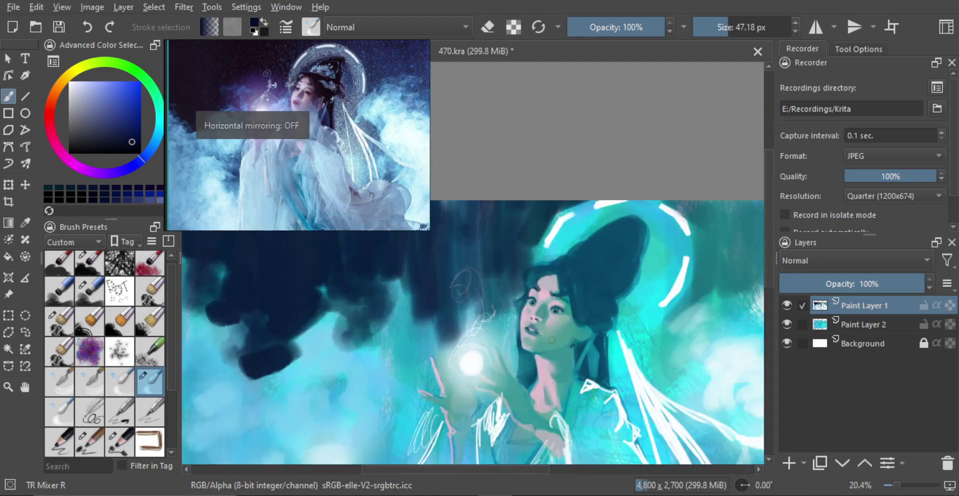
Step: Blend the skin shading on the neck and upper chest with a mixer brush of about 72 px, and check the mirrored painting
drag(551, 304, 530, 306)
drag(519, 304, 516, 341)
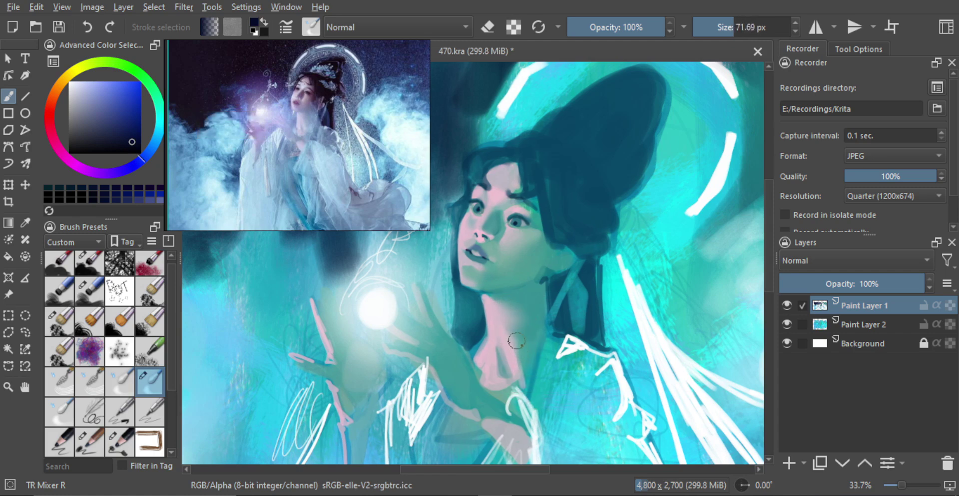
drag(509, 392, 527, 348)
key(m)
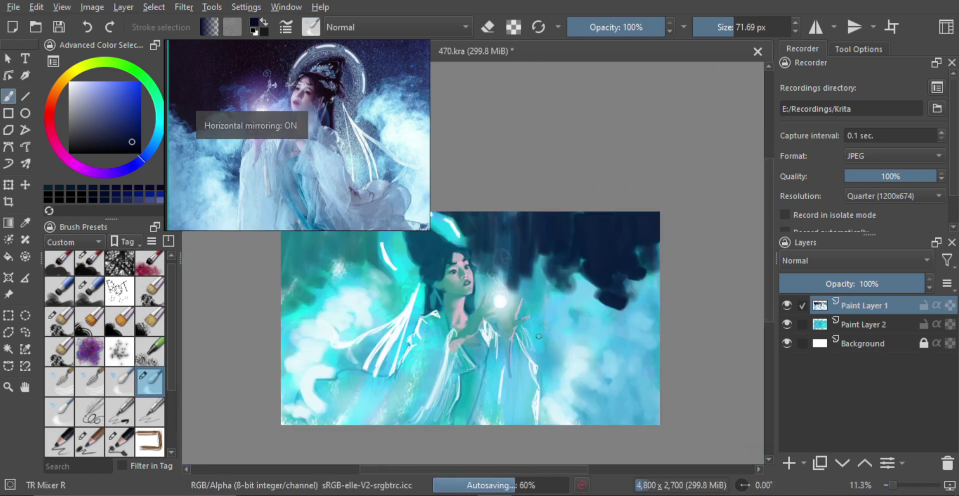
key(m)
drag(537, 301, 555, 316)
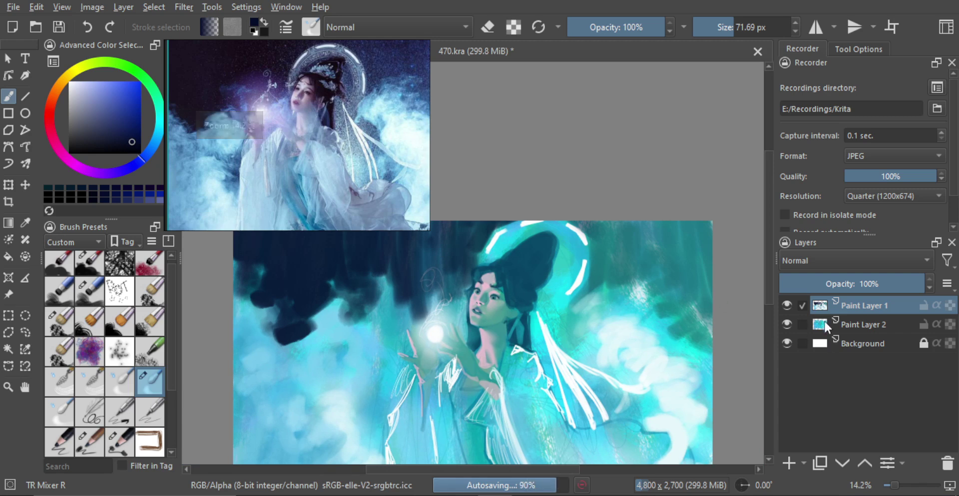
Step: Add a new paint layer and try a broad pale stroke along the halo with the TR Blocking Strokes brush at about 673 px
click(788, 461)
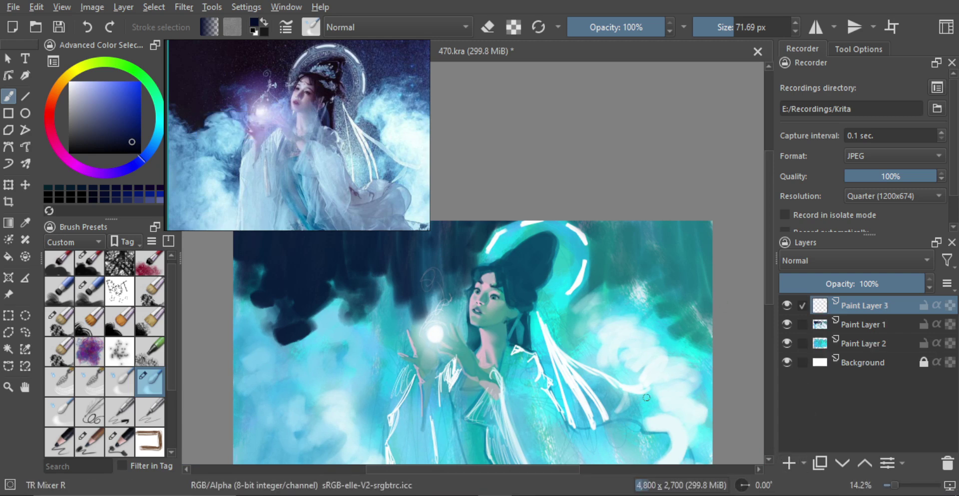
click(149, 264)
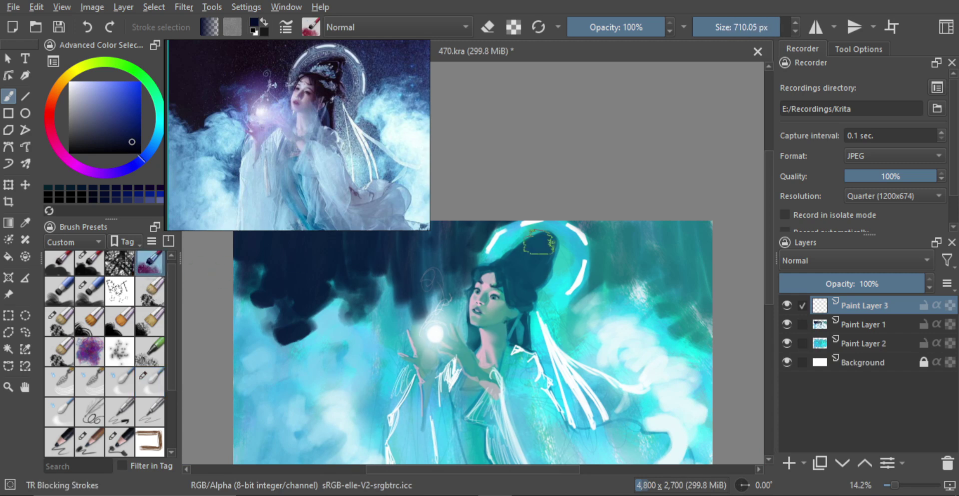
shift+drag(538, 249, 518, 250)
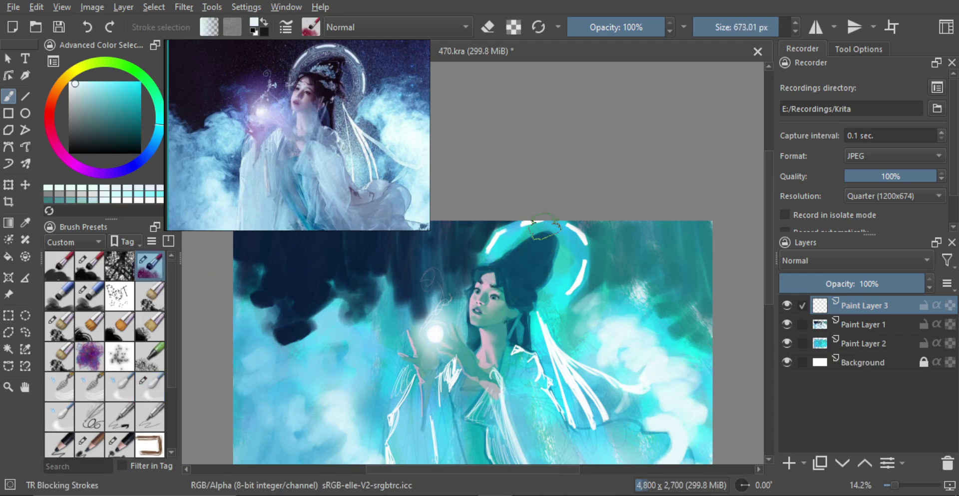
mouse_move(469, 270)
mouse_down()
mouse_move(500, 258)
mouse_move(539, 205)
mouse_move(523, 245)
mouse_up()
key(ctrl+z)
scroll(577, 290, down, 2)
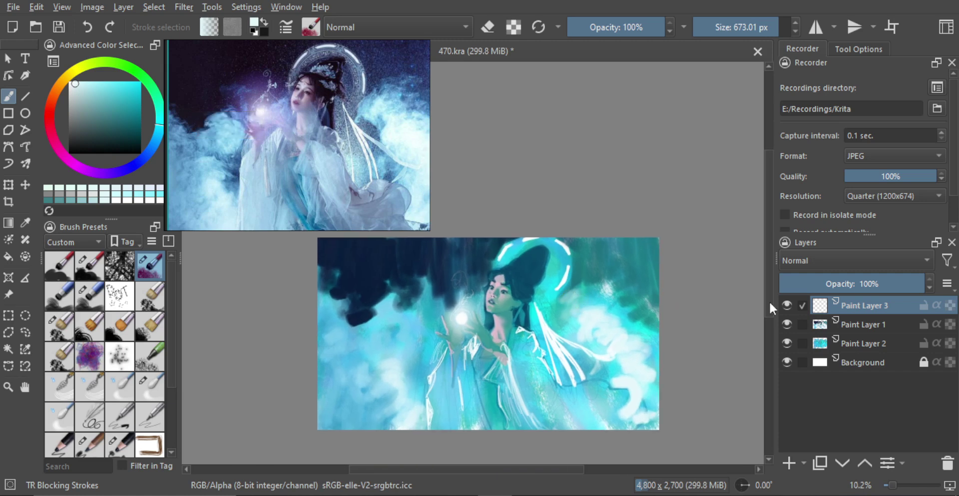
Step: Paint dark blue accents at the robe's neckline on Paint Layer 3 with the TR Pincel Txtr3 brush at about 56 px
drag(172, 344, 174, 379)
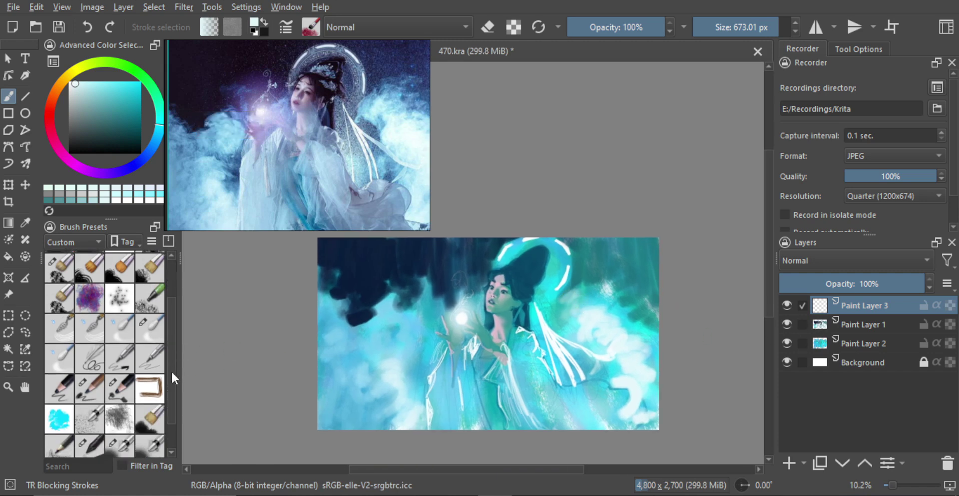
click(129, 390)
scroll(538, 305, up, 1)
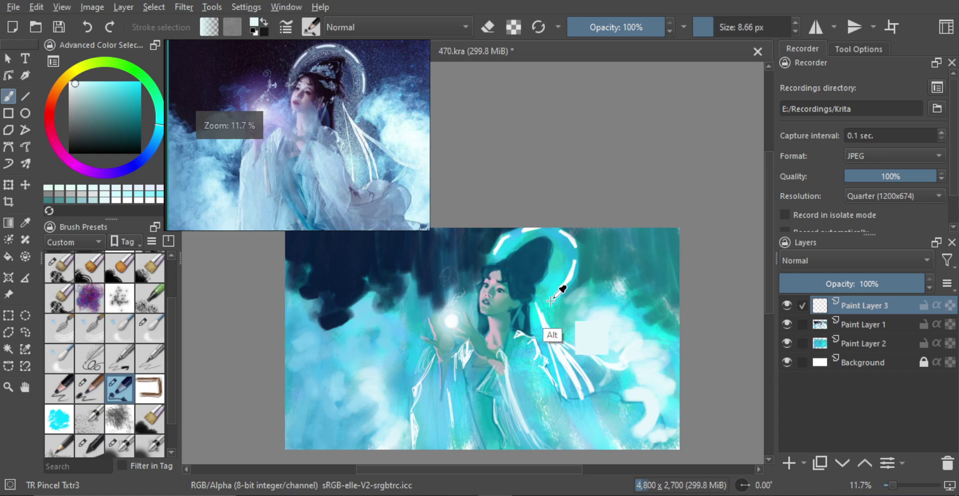
drag(513, 367, 522, 275)
drag(488, 363, 457, 360)
key(bracketright)
key(bracketright)
key(bracketright)
key(bracketright)
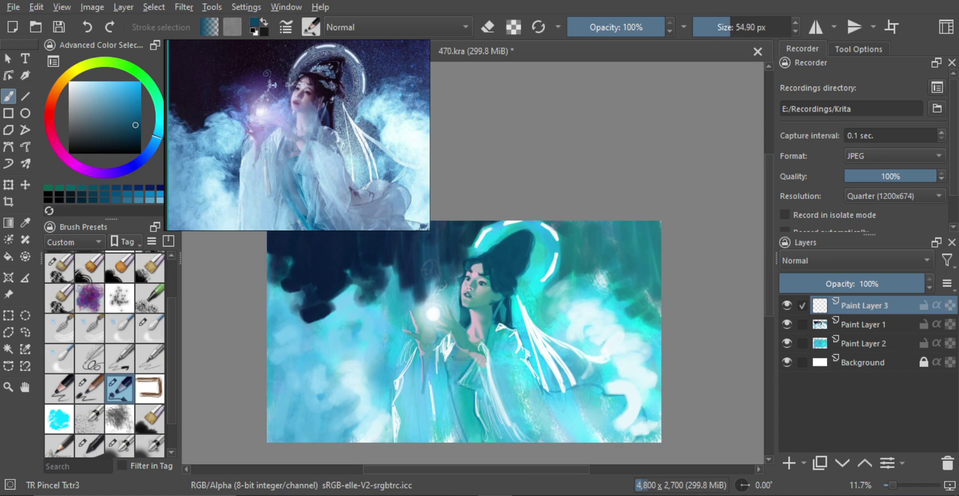
drag(449, 359, 457, 372)
key(minus)
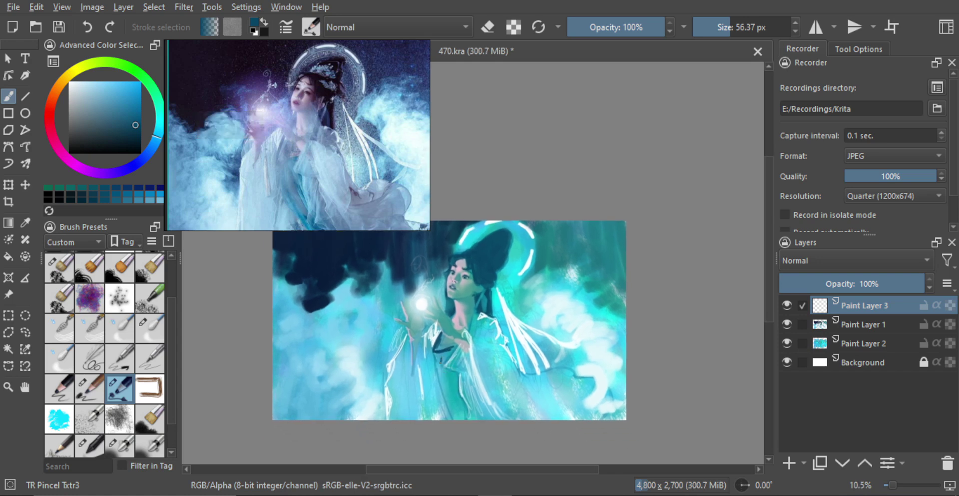
key(ctrl+z)
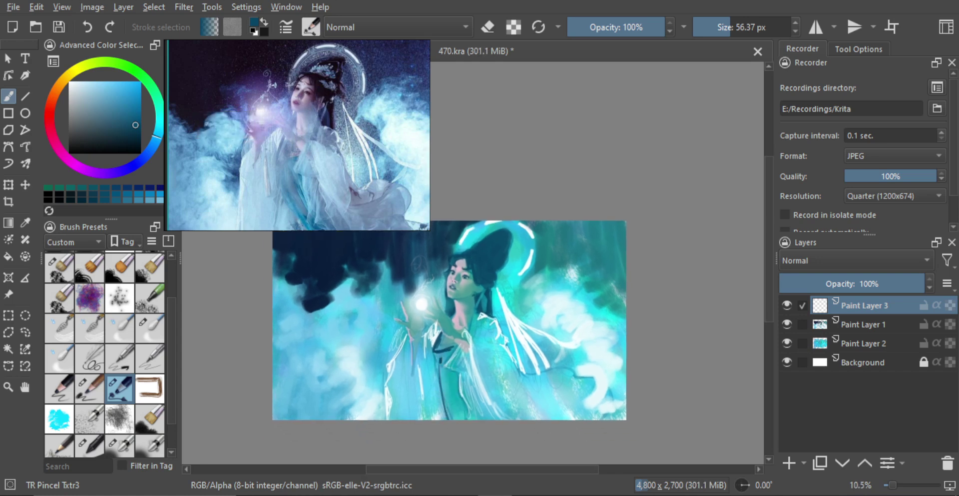
Step: Paint narrow dark blue fold lines down the front of the robe with a brush of about 47 px
key(bracketleft)
key(bracketleft)
key(bracketleft)
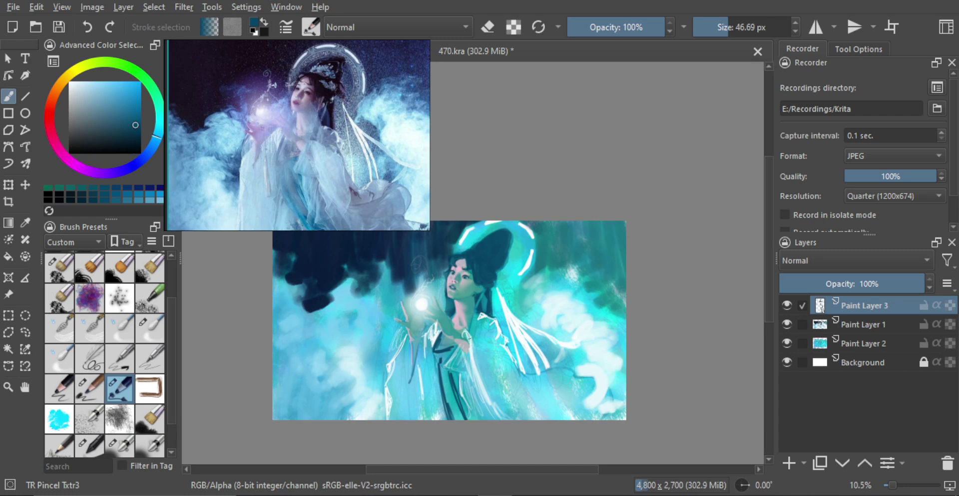
Step: Block in the dark blue shoulder of the robe with a brush of about 96 px, and check the mirrored view
mouse_move(466, 331)
mouse_down()
mouse_move(470, 355)
mouse_move(464, 324)
mouse_move(451, 331)
mouse_move(470, 327)
mouse_up()
key(ctrl+z)
key(m)
key(m)
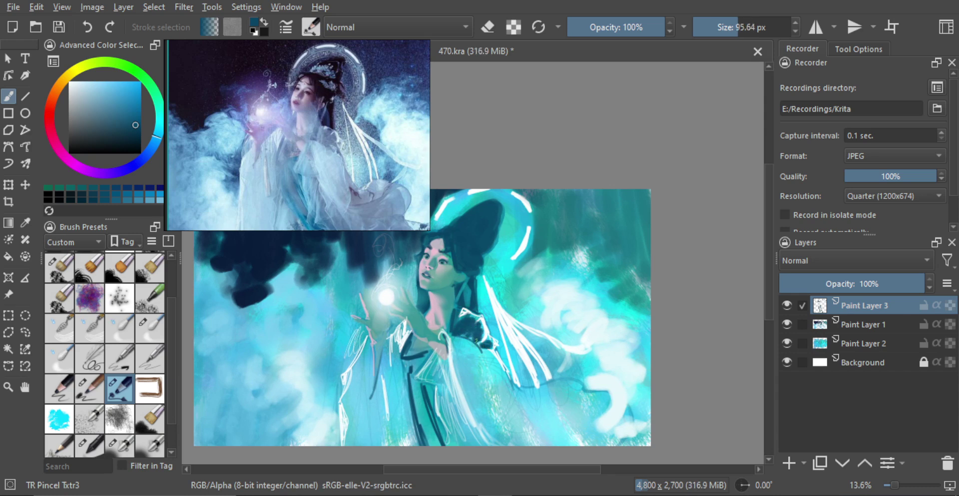
scroll(475, 340, down, 2)
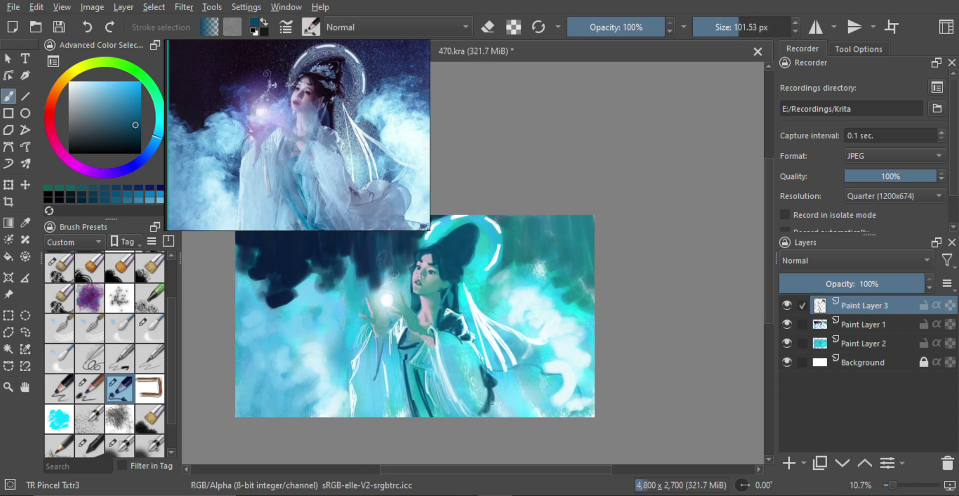
Step: Outline and fill the billowing sleeve in dark blue with a brush of about 141 px, and check the mirrored view
mouse_move(492, 404)
shift+mouse_down()
mouse_move(503, 380)
mouse_move(500, 394)
shift+mouse_up()
mouse_move(497, 397)
shift+mouse_down()
mouse_move(510, 377)
mouse_move(494, 377)
mouse_move(534, 370)
mouse_move(509, 386)
shift+mouse_up()
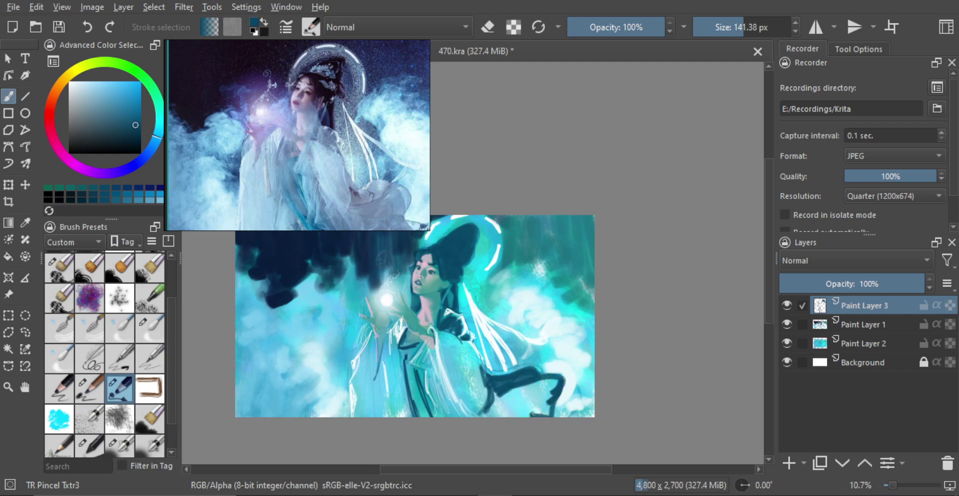
mouse_move(496, 391)
mouse_down()
mouse_move(528, 386)
mouse_move(520, 409)
mouse_move(519, 394)
mouse_move(553, 379)
mouse_move(544, 401)
mouse_move(554, 395)
mouse_move(526, 376)
mouse_up()
key(m)
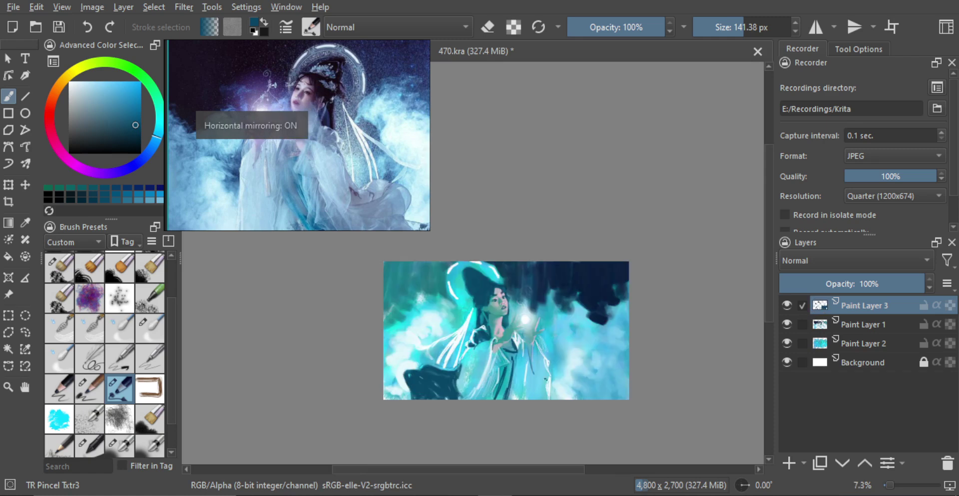
key(m)
scroll(533, 376, up, 1)
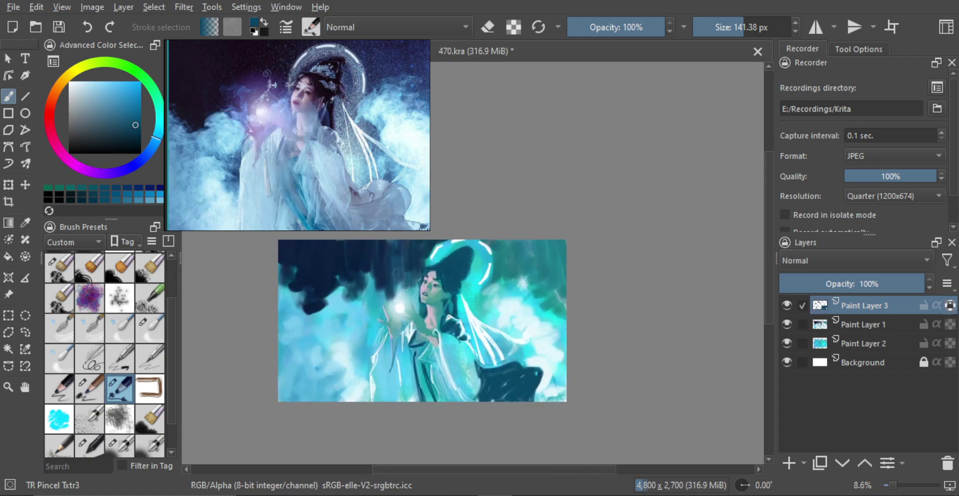
Step: Soften the dark sleeve, shoulder and robe folds on alpha-locked Paint Layer 3 using the TR Skin SB brush as an eraser at about 671 px
shift+drag(533, 369, 547, 358)
click(130, 436)
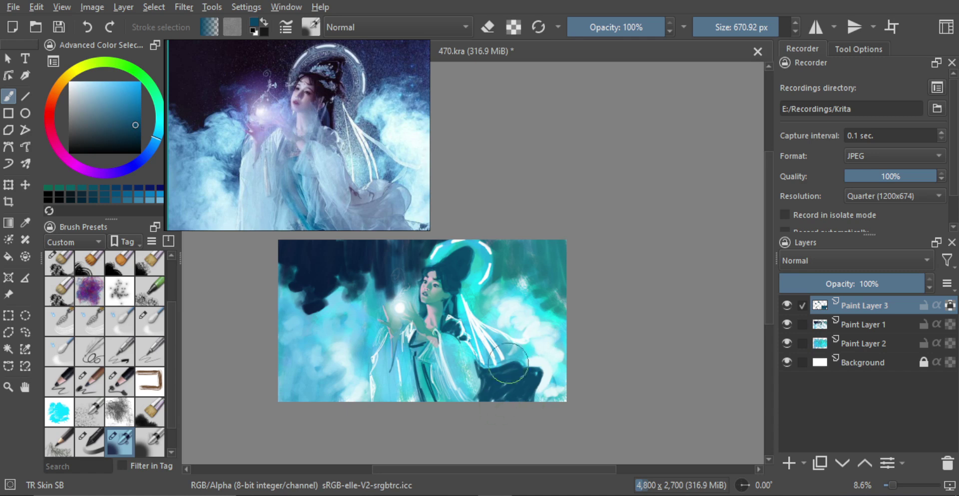
key(e)
mouse_move(542, 376)
mouse_down()
mouse_move(526, 341)
mouse_move(499, 356)
mouse_move(495, 382)
mouse_up()
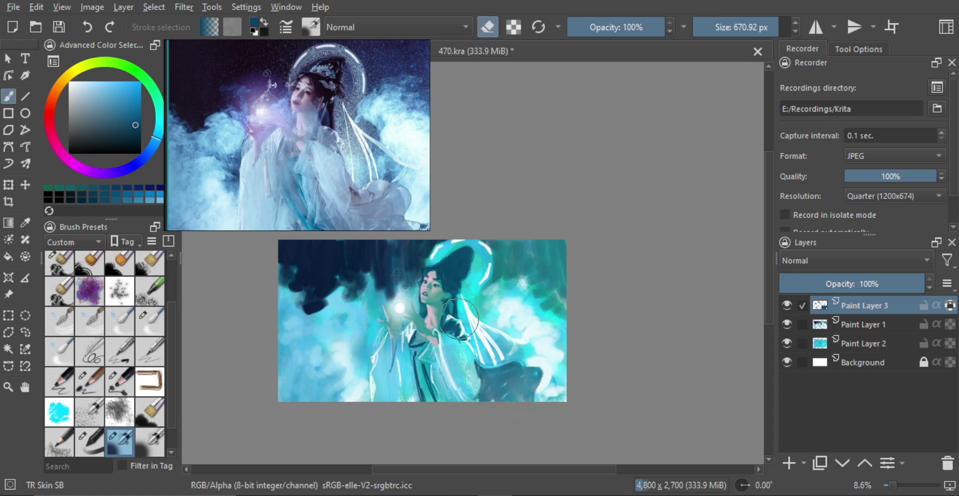
mouse_move(458, 319)
mouse_down()
mouse_move(458, 357)
mouse_move(409, 385)
mouse_move(419, 360)
mouse_move(408, 340)
mouse_move(434, 405)
mouse_up()
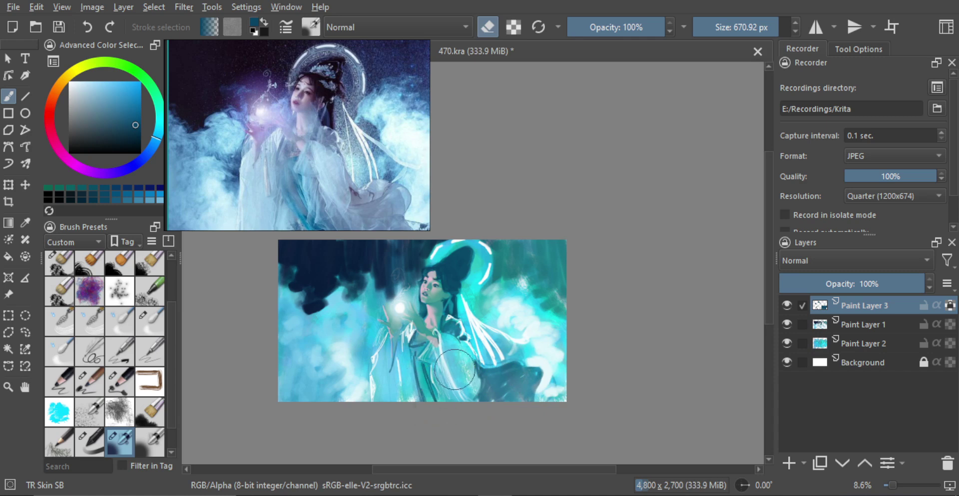
key(m)
key(m)
drag(492, 364, 490, 388)
scroll(482, 382, up, 1)
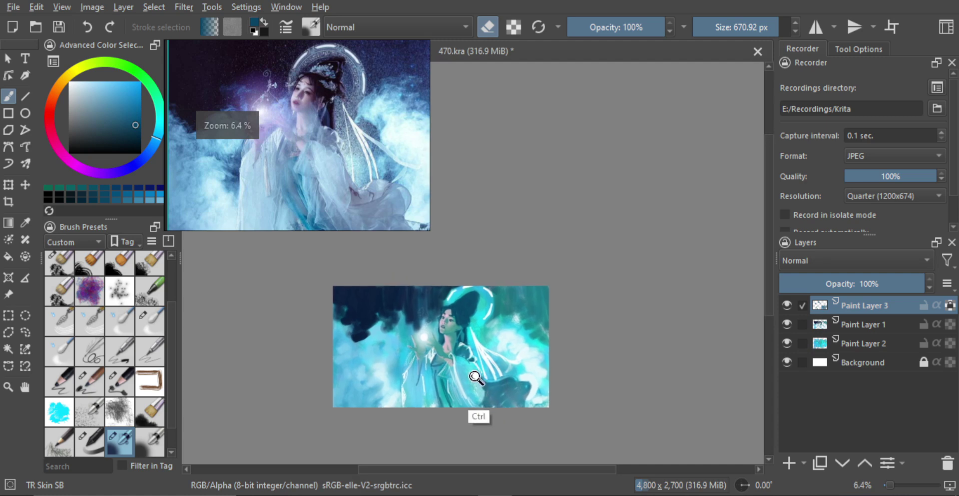
scroll(475, 379, up, 1)
scroll(455, 331, up, 1)
drag(457, 327, 468, 328)
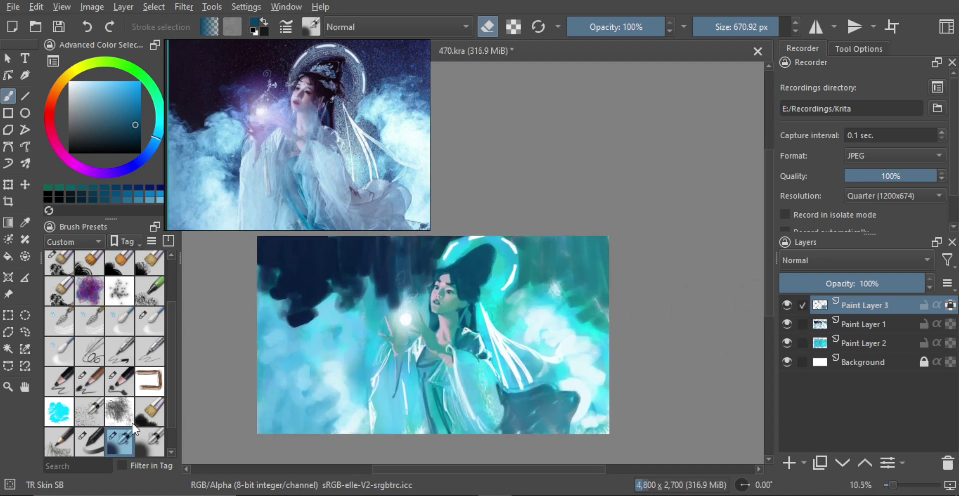
Step: Add a new paint layer above Paint Layer 3 and set its blending mode to Color Dodge
drag(88, 103, 69, 82)
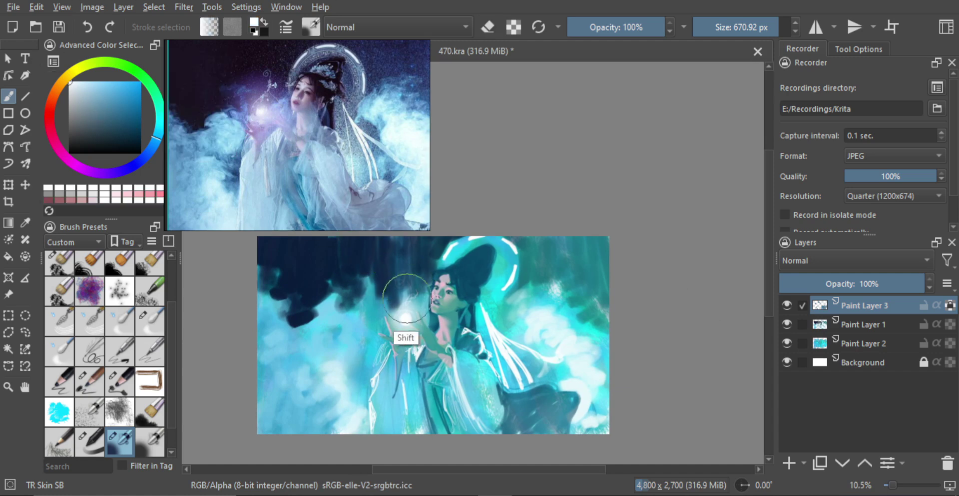
drag(407, 298, 428, 325)
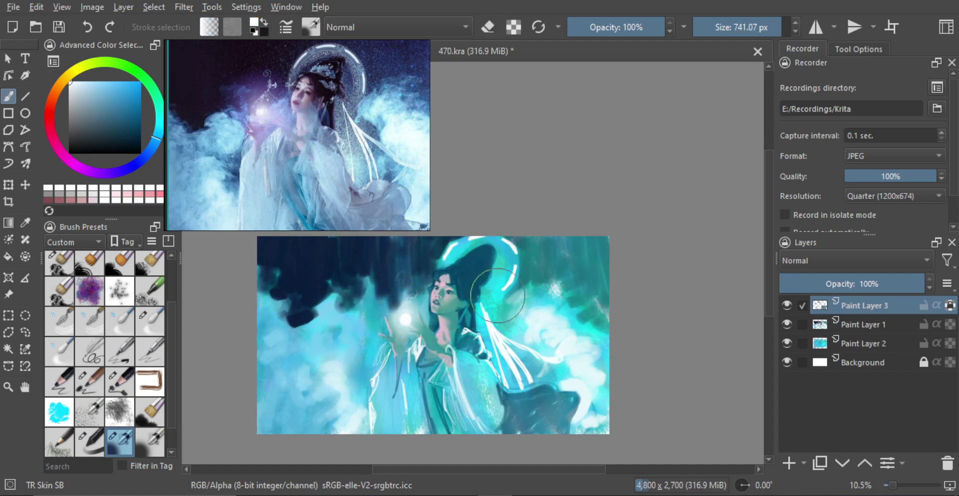
drag(498, 295, 504, 307)
click(788, 463)
drag(406, 313, 421, 320)
key(ctrl+z)
click(845, 260)
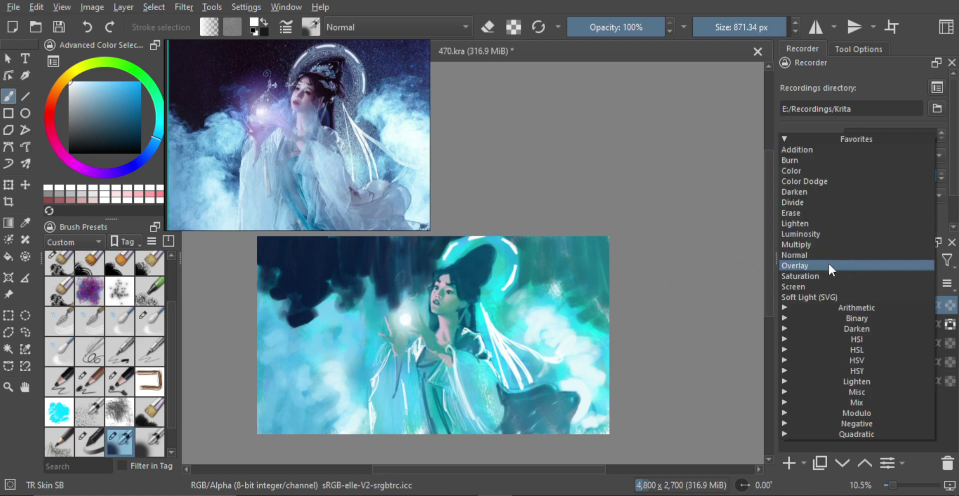
click(831, 181)
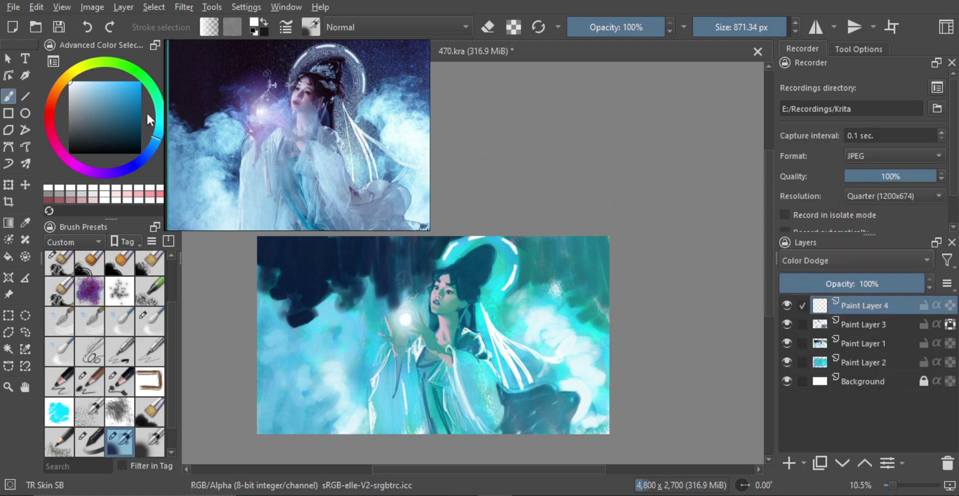
Step: Paint a soft bright blue glow around the orb and hands on the Color Dodge layer with a brush of about 997 px
drag(135, 95, 149, 76)
mouse_move(417, 300)
mouse_down()
mouse_move(474, 296)
mouse_move(415, 329)
mouse_up()
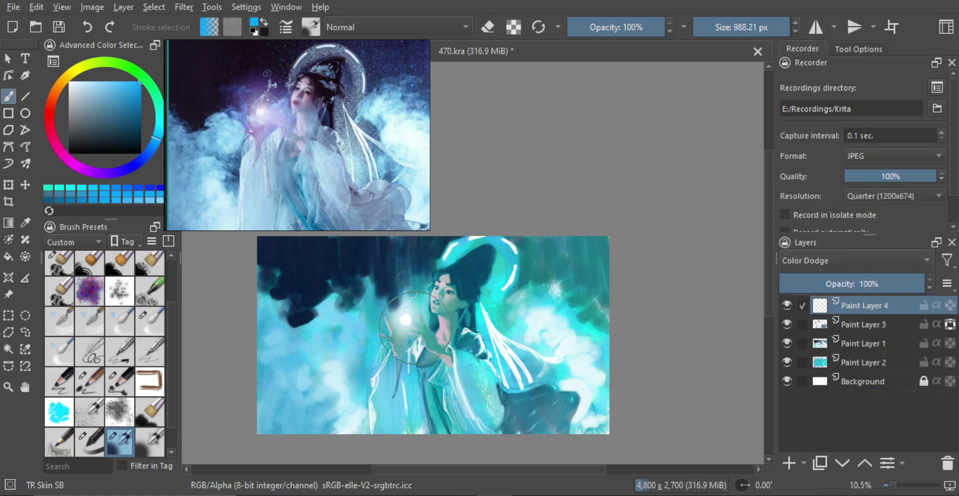
key(ctrl+z)
key(])
mouse_move(418, 282)
mouse_down()
mouse_move(417, 327)
mouse_move(425, 301)
mouse_move(417, 310)
mouse_move(415, 300)
mouse_move(420, 315)
mouse_move(395, 343)
mouse_move(411, 268)
mouse_move(395, 335)
mouse_move(400, 360)
mouse_move(408, 340)
mouse_move(424, 355)
mouse_move(415, 367)
mouse_move(422, 374)
mouse_move(435, 377)
mouse_move(465, 275)
mouse_move(494, 305)
mouse_up()
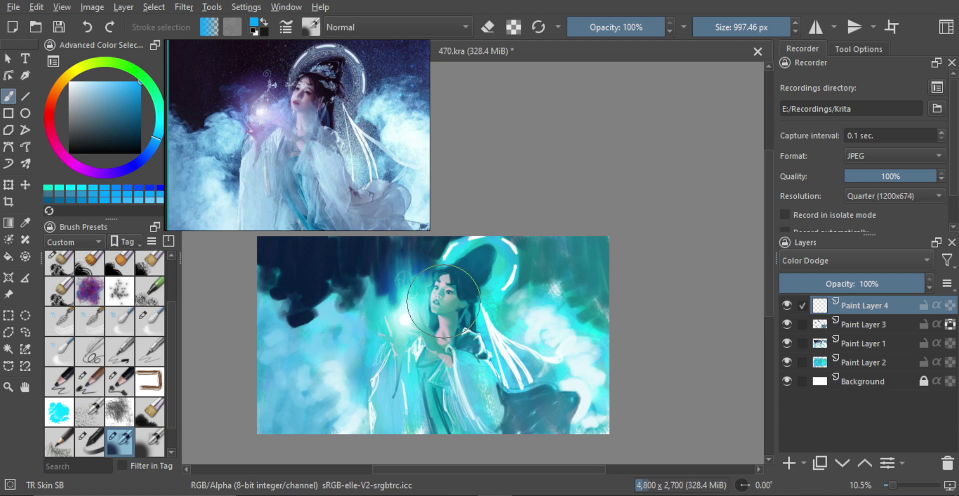
Step: Brighten the clouds on both sides of the woman with the soft blue brush at 1000 px, and check the mirrored view
drag(356, 330, 368, 331)
click(346, 335)
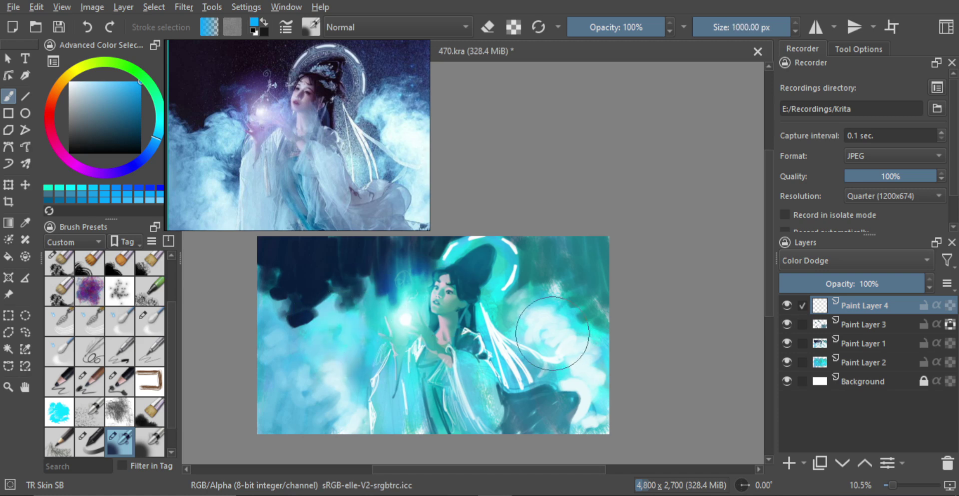
scroll(566, 317, down, 1)
key(m)
key(m)
scroll(550, 325, up, 2)
drag(553, 320, 606, 312)
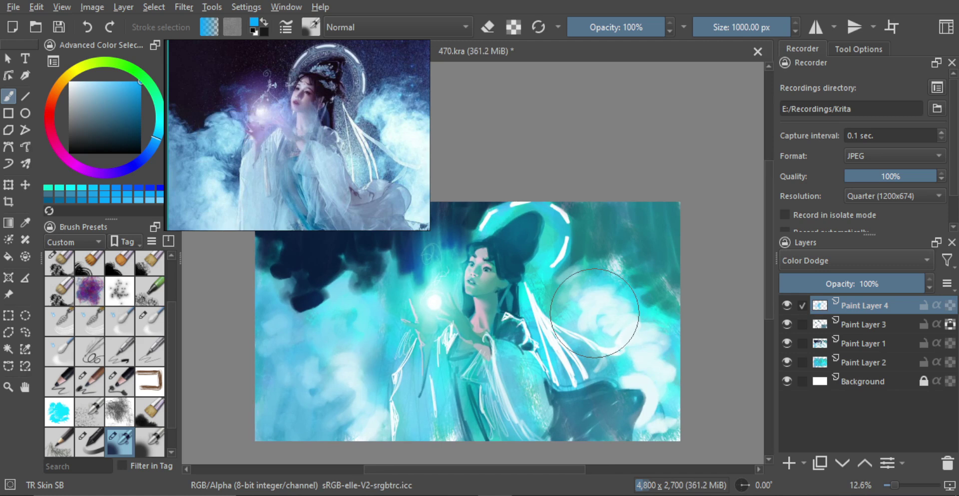
Step: Mirror the canvas and the reference photo horizontally, and add a new normal paint layer on top
key(m)
drag(322, 156, 345, 164)
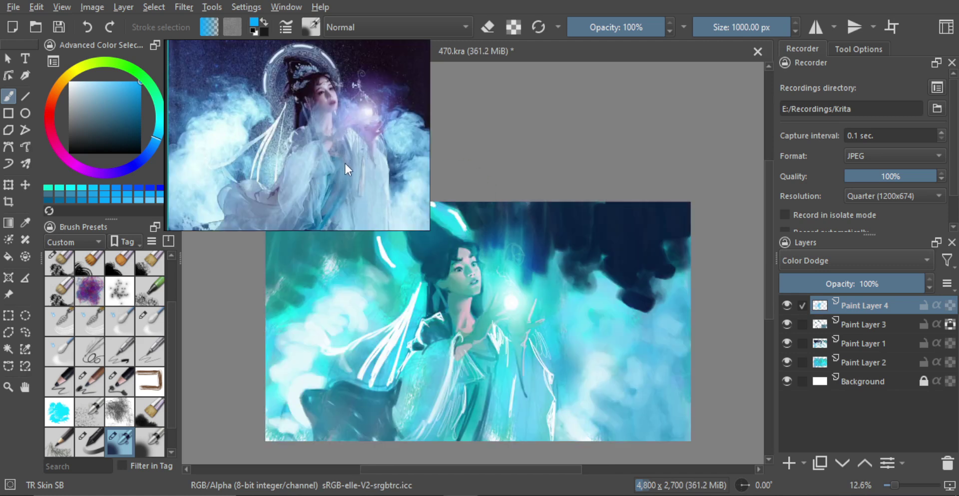
click(789, 463)
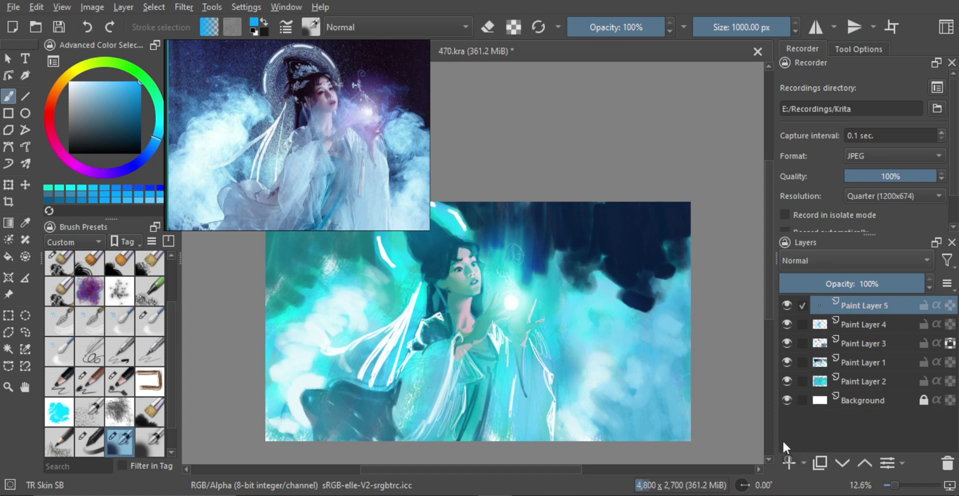
drag(523, 291, 566, 290)
scroll(565, 276, up, 3)
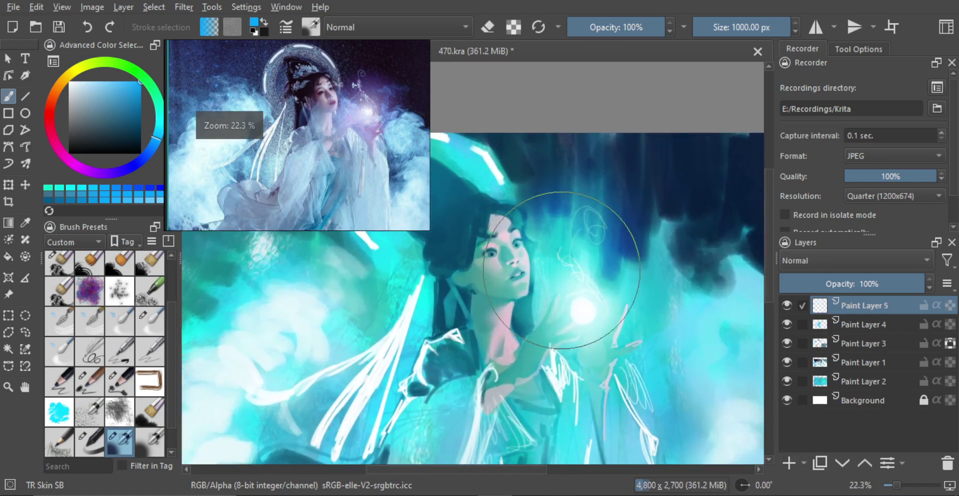
Step: Refine the skin around the nose with the TR Pincel brush at about 19 to 23 px, using sampled colours and the enlarged reference face
click(125, 359)
scroll(324, 128, up, 4)
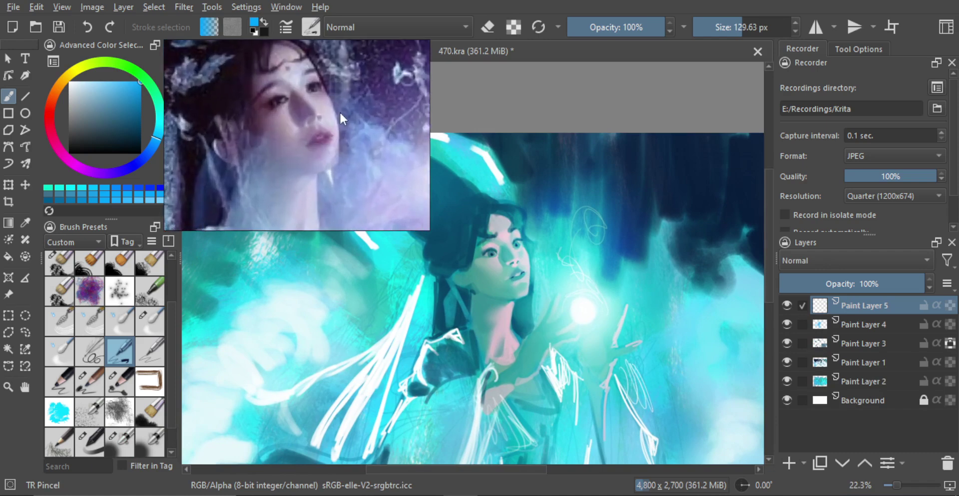
drag(340, 113, 335, 157)
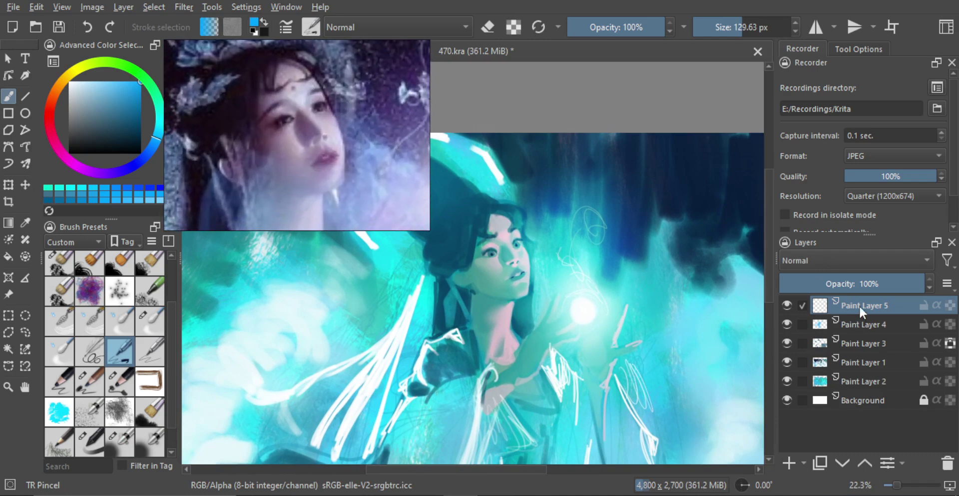
drag(549, 292, 592, 260)
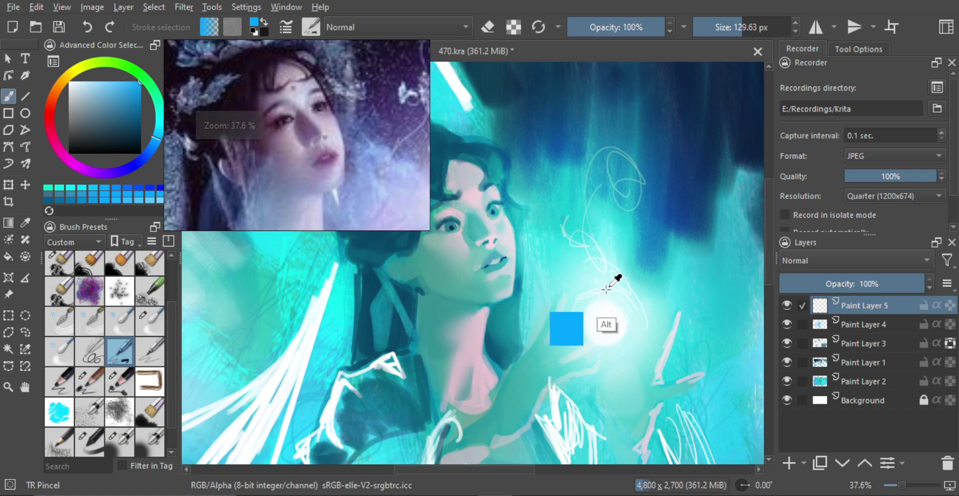
alt+click(609, 313)
mouse_move(488, 244)
mouse_down()
mouse_move(514, 265)
mouse_move(548, 246)
mouse_move(504, 253)
mouse_move(508, 261)
mouse_up()
key(ctrl+z)
mouse_move(508, 262)
mouse_down()
mouse_move(519, 250)
mouse_move(536, 262)
mouse_move(525, 268)
mouse_move(531, 258)
mouse_up()
ctrl+click(520, 250)
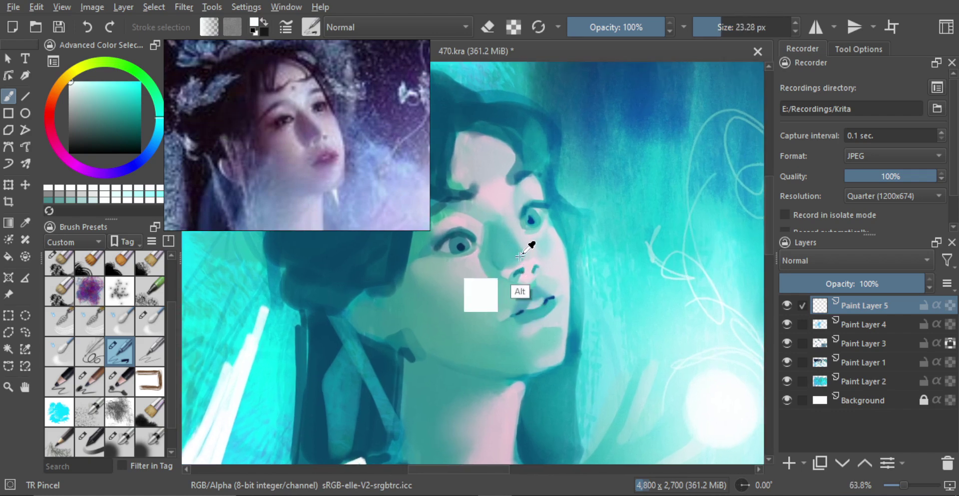
mouse_move(524, 267)
shift+mouse_down()
mouse_move(528, 309)
mouse_move(542, 245)
mouse_move(514, 269)
shift+mouse_up()
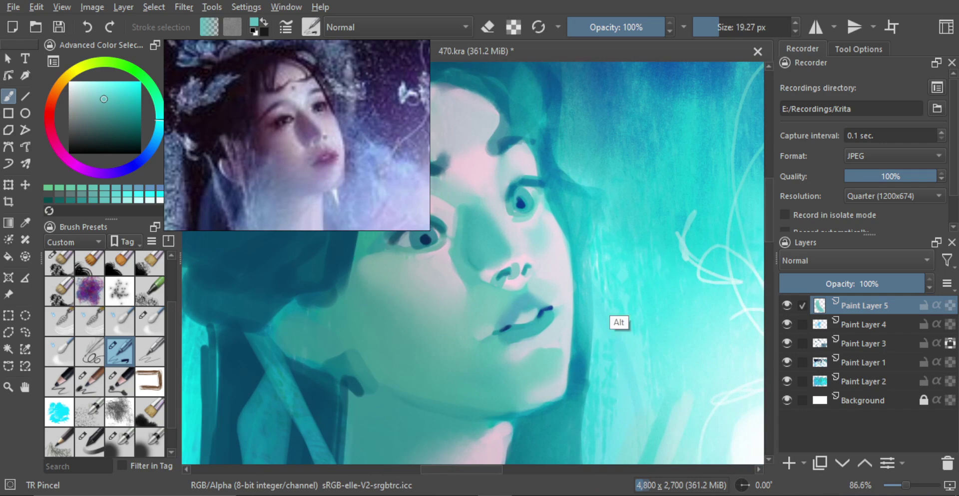
Step: Add small white highlights to the nose tip and mouth with a brush of about 7 px, using the orb's white
ctrl+click(754, 439)
ctrl+drag(537, 257, 520, 258)
drag(521, 252, 521, 268)
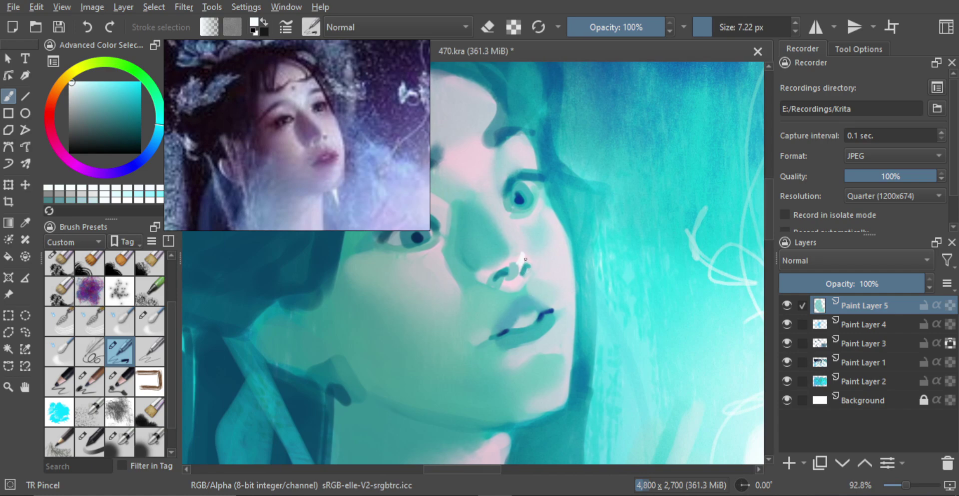
drag(536, 292, 533, 286)
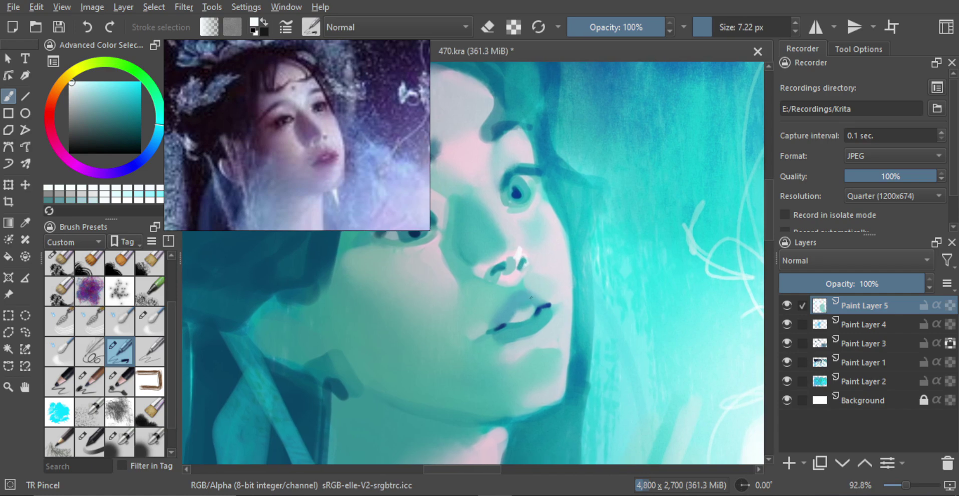
key(ctrl+z)
ctrl+drag(531, 296, 538, 389)
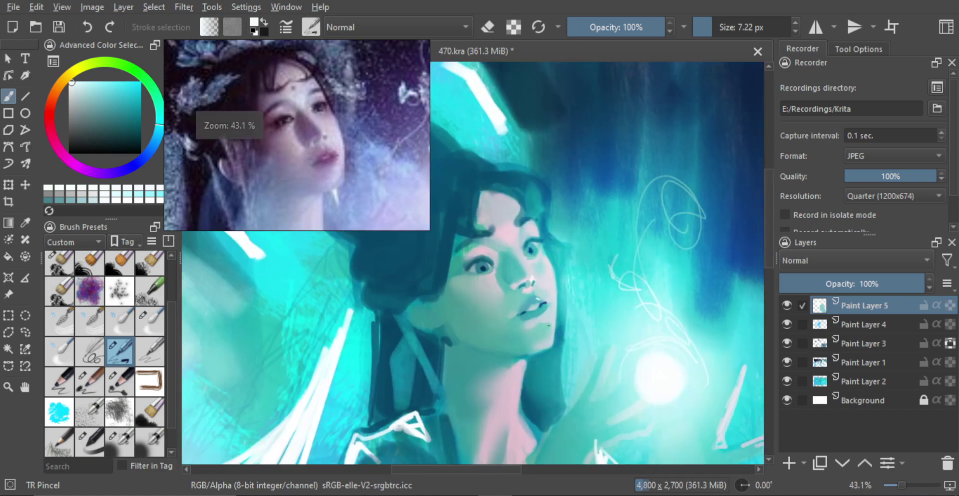
Step: Add a small white highlight just below the lower lip with the brush at about 12 px
ctrl+drag(549, 334, 553, 313)
scroll(553, 314, up, 3)
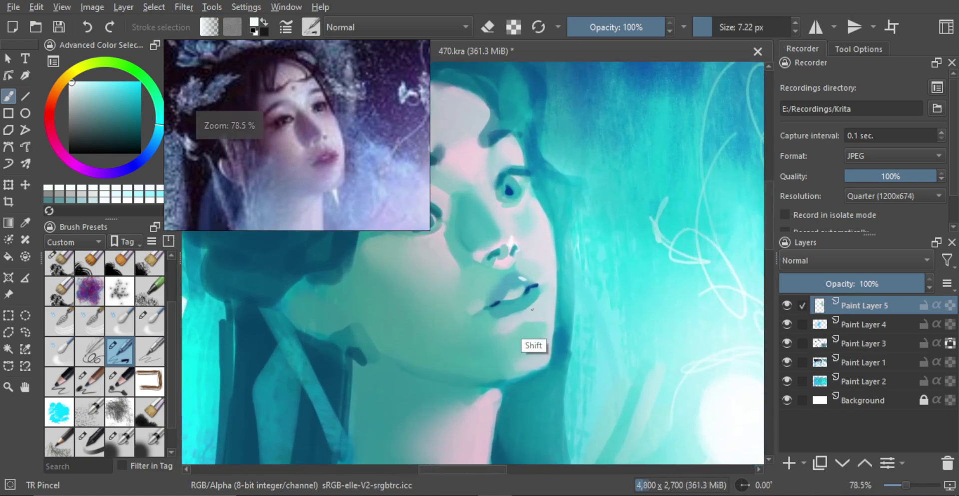
key(bracketright)
key(bracketright)
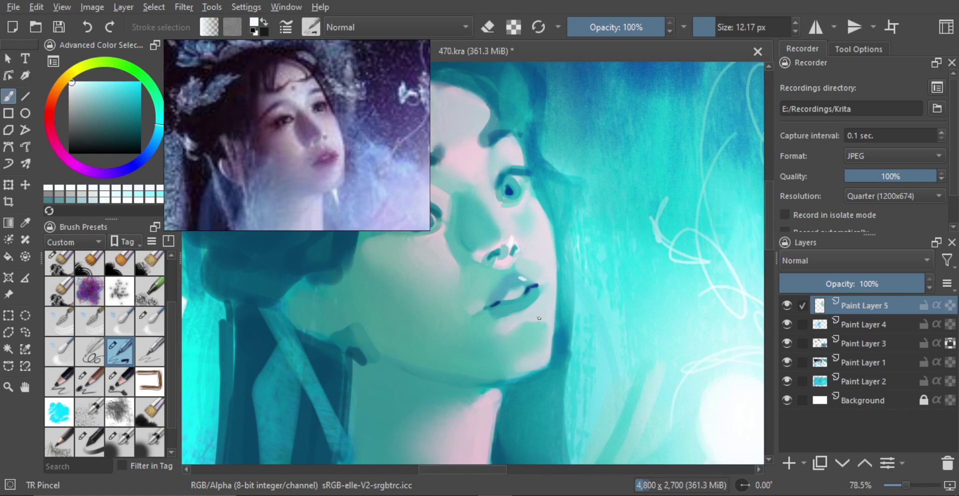
key(ctrl+z)
key(ctrl+z)
drag(531, 314, 543, 312)
scroll(552, 309, down, 5)
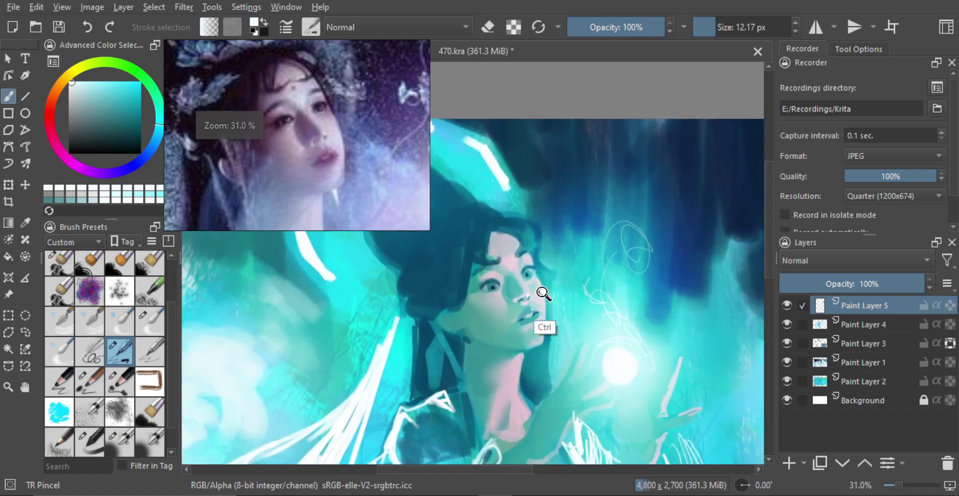
Step: Add white highlights to both eyes and beneath the near eyebrow with the brush at about 7 to 12 px
scroll(535, 290, up, 5)
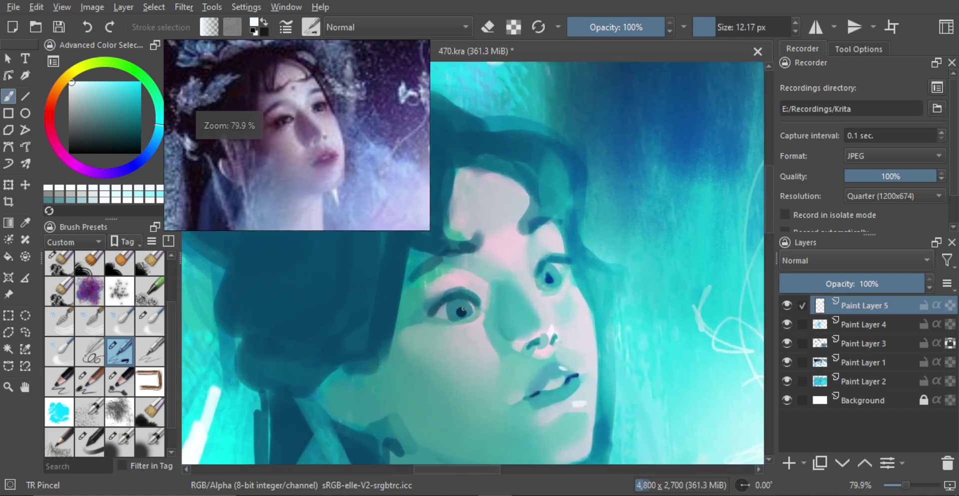
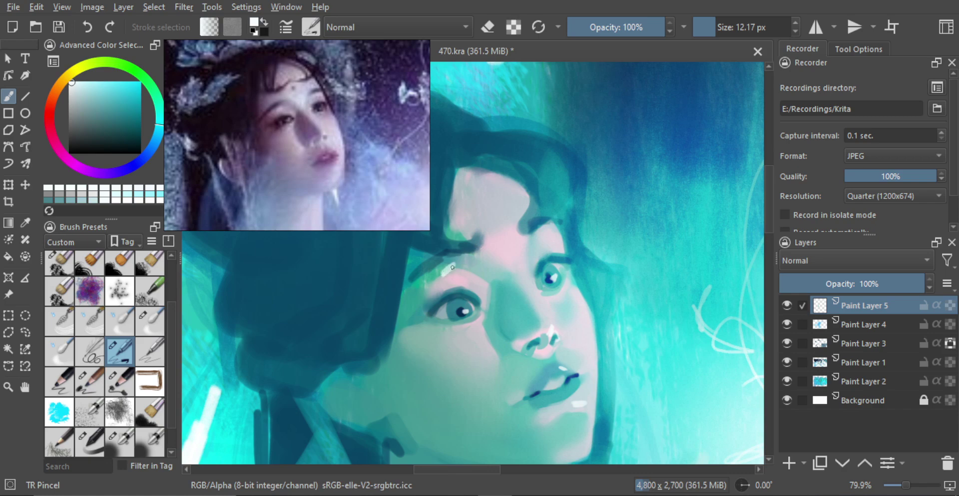
key(bracketleft)
key(bracketleft)
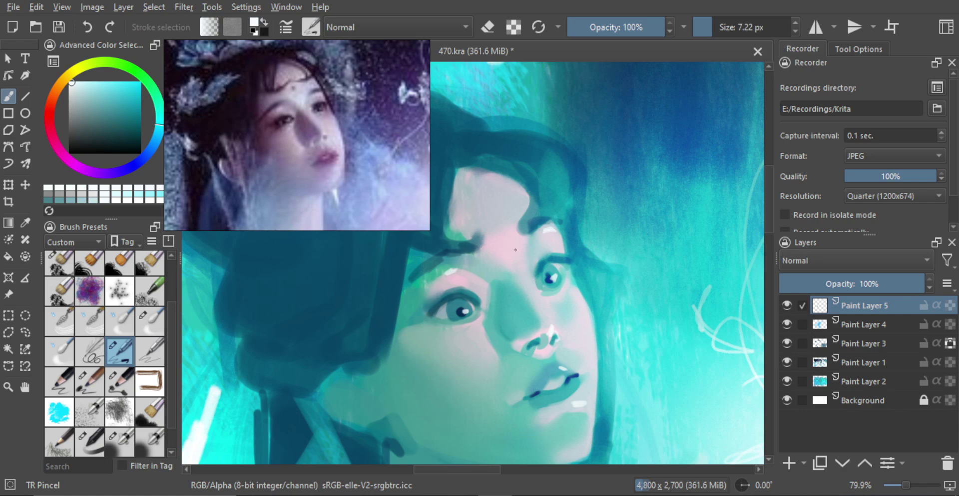
Step: Paint a white highlight between the far eyebrow and the nose bridge with the brush at about 20 px
key(bracketright)
key(bracketright)
key(bracketright)
key(bracketleft)
key(bracketleft)
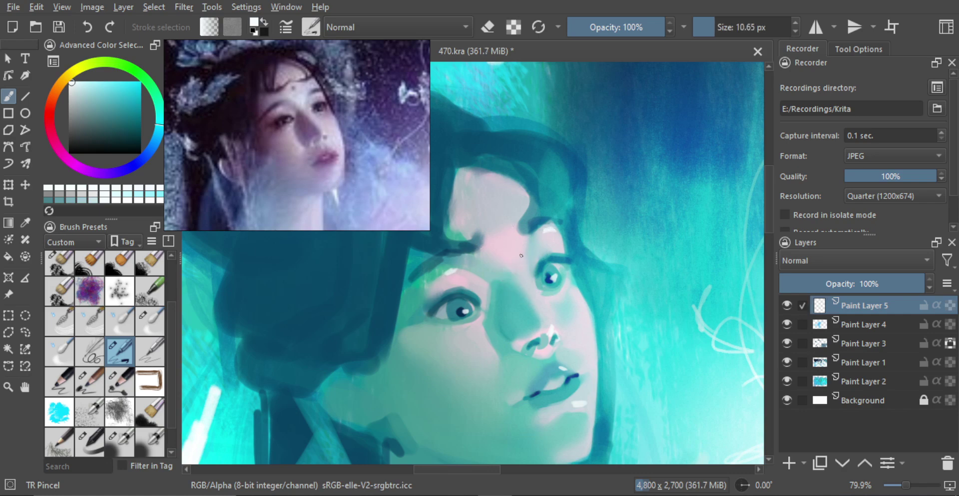
key(ctrl+z)
key(bracketright)
key(bracketright)
mouse_move(526, 242)
mouse_down()
mouse_move(526, 287)
mouse_move(511, 262)
mouse_up()
key(ctrl+z)
key(ctrl+z)
scroll(517, 268, down, 2)
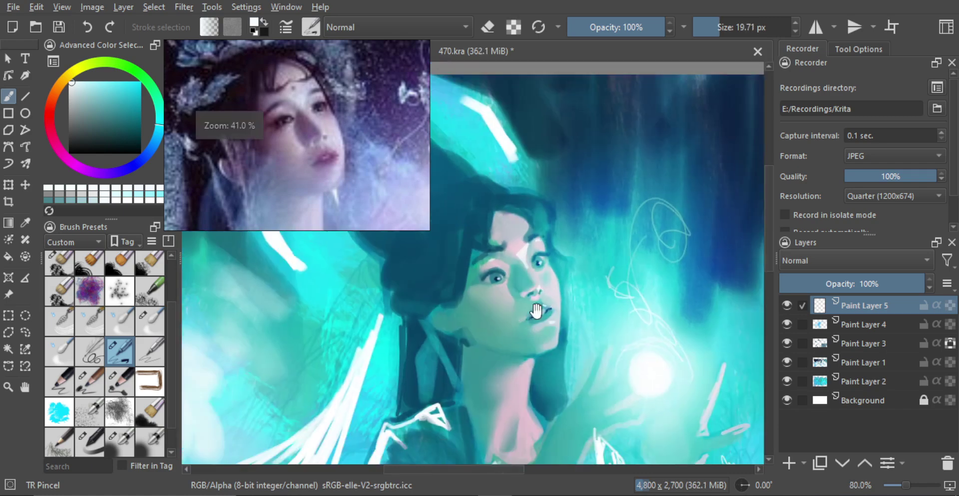
scroll(523, 250, up, 1)
Step: Trim the white highlight beside the nose bridge to a narrow shape with the eraser at about 57 px
key(e)
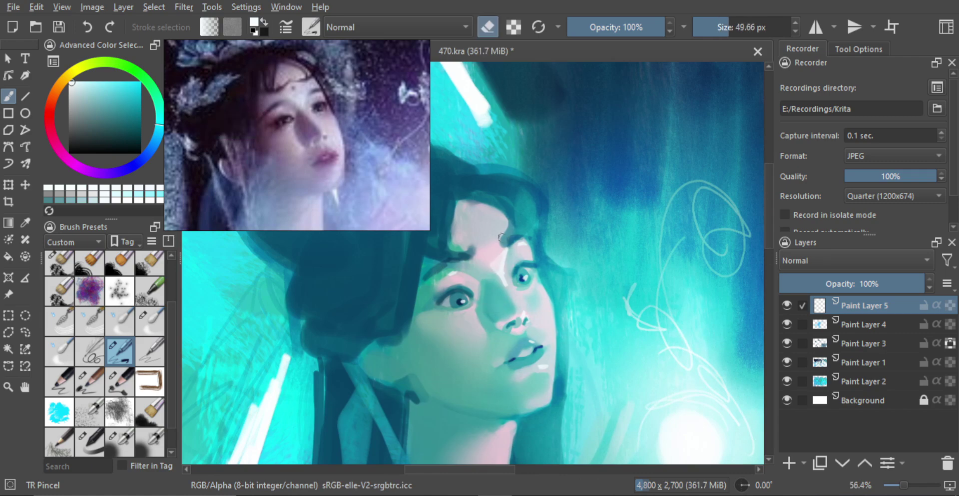
key(ctrl+z)
key(ctrl+z)
shift+drag(499, 266, 510, 270)
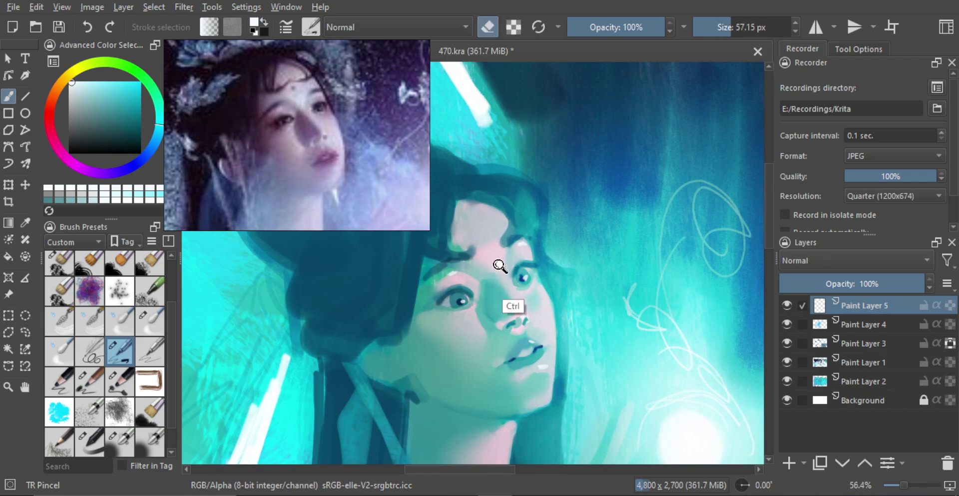
key(ctrl+shift+z)
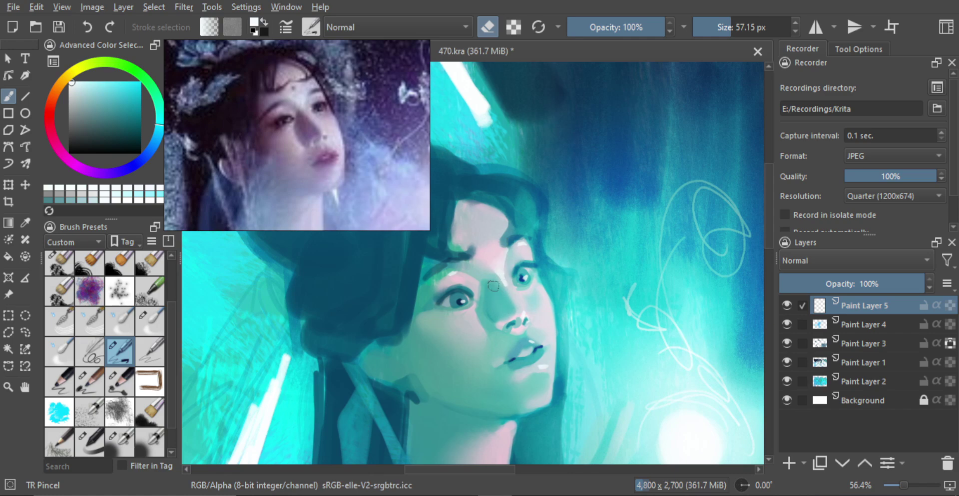
mouse_move(494, 286)
mouse_down()
mouse_move(502, 273)
mouse_move(533, 292)
mouse_move(499, 300)
mouse_up()
key(e)
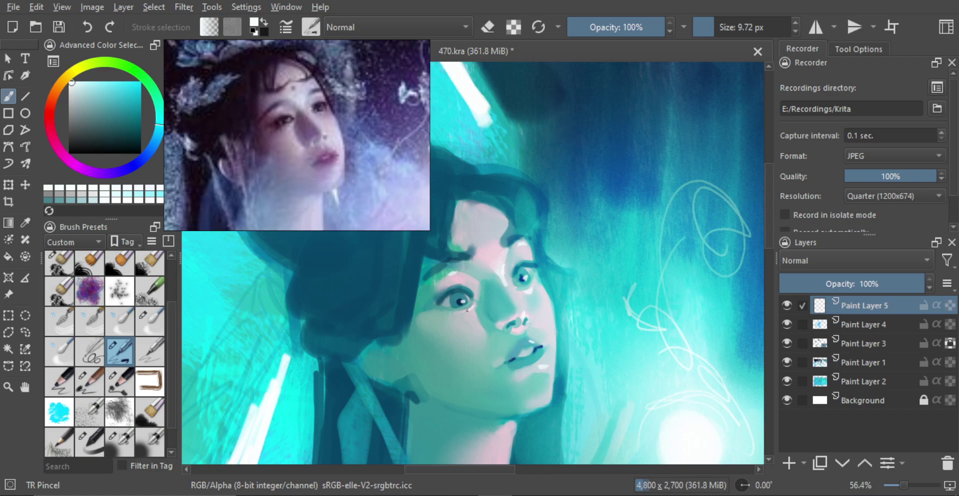
Step: Paint a white highlight on the near cheek beside the nose, and soften it with the TR Skin SB eraser at about 41 px
key(ctrl+z)
mouse_move(483, 330)
mouse_down()
mouse_move(495, 345)
mouse_move(477, 320)
mouse_up()
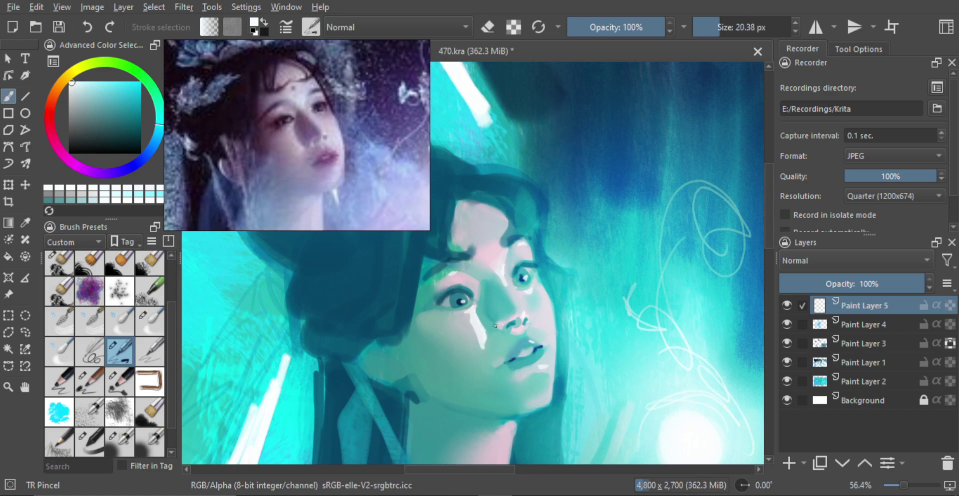
click(120, 440)
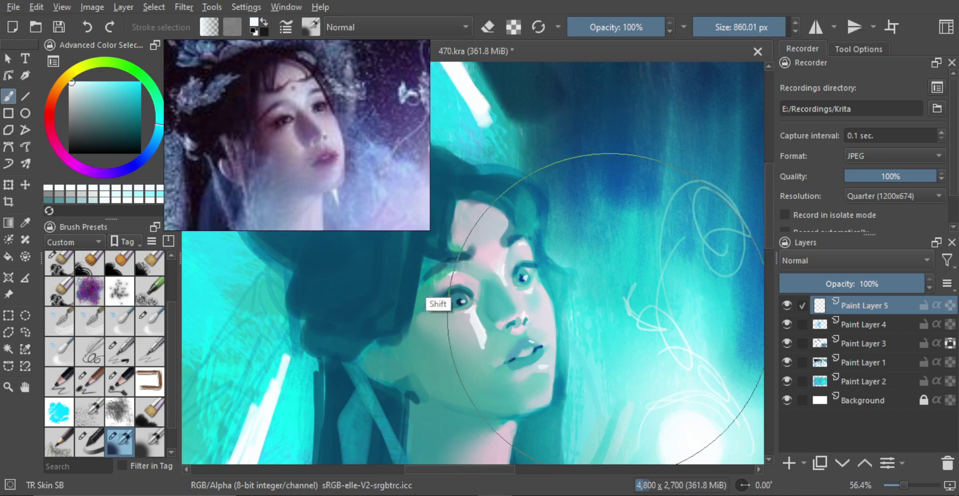
mouse_move(564, 334)
mouse_down()
mouse_move(559, 305)
mouse_move(535, 310)
mouse_move(465, 294)
mouse_move(539, 314)
mouse_move(520, 339)
mouse_move(481, 330)
mouse_move(489, 313)
mouse_move(481, 346)
mouse_up()
key(e)
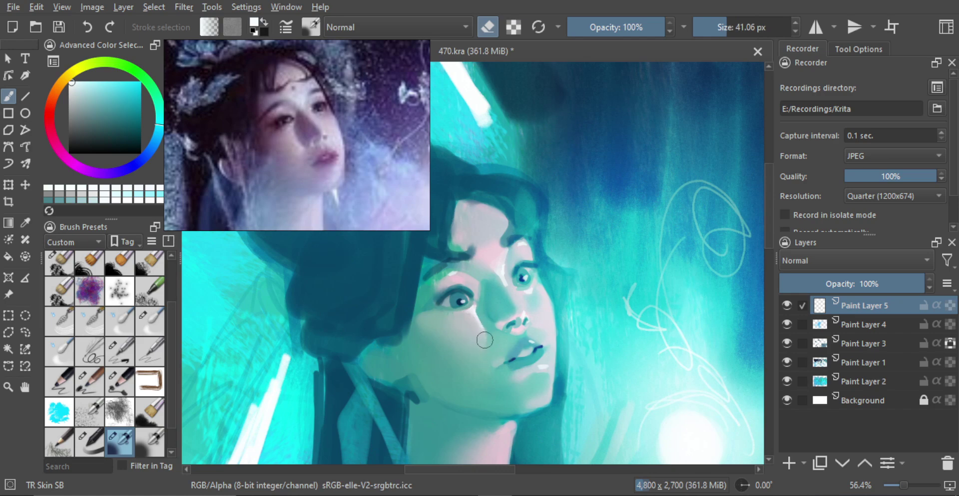
drag(499, 332, 523, 306)
key(e)
Step: Select the far cheek beside the nose freehand, brighten it with the soft white TR Skin SB brush, and clear the selection
key(l)
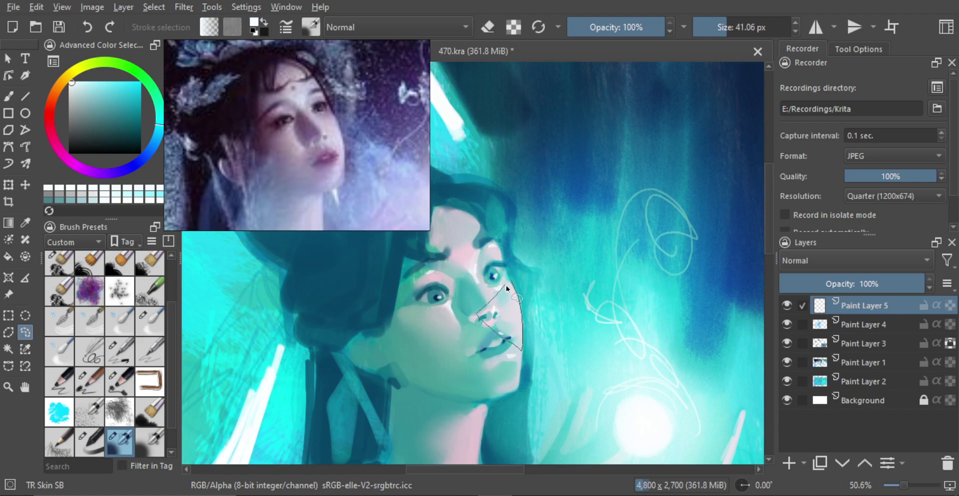
drag(506, 288, 511, 279)
key(b)
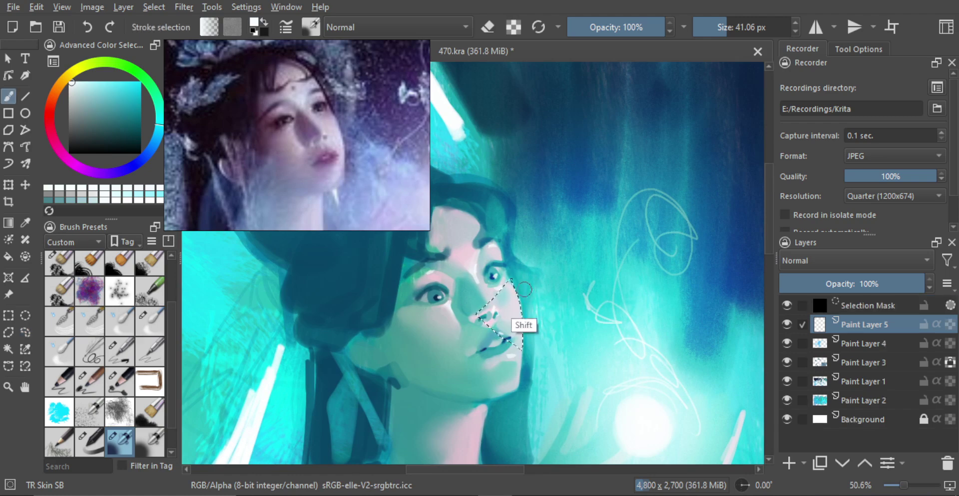
mouse_move(519, 325)
mouse_down()
mouse_move(557, 323)
mouse_move(512, 306)
mouse_move(498, 315)
mouse_move(510, 342)
mouse_move(504, 328)
mouse_move(534, 331)
mouse_move(513, 339)
mouse_move(519, 302)
mouse_move(513, 339)
mouse_move(492, 325)
mouse_move(527, 331)
mouse_move(550, 406)
mouse_up()
ctrl+click(515, 334)
ctrl+click(514, 333)
key(l)
click(548, 323)
Step: Brighten the far edge of the cheek and jaw with the soft white brush at about 41 px
scroll(555, 340, up, 5)
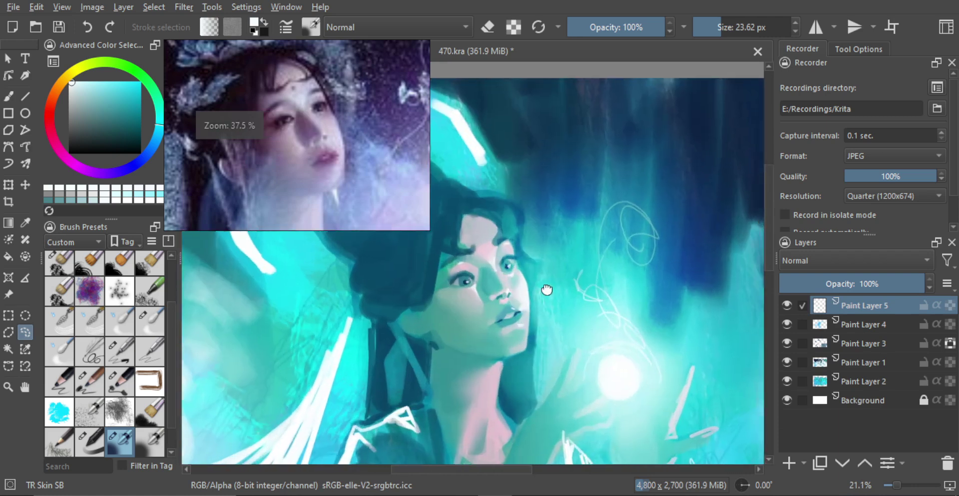
drag(546, 285, 539, 300)
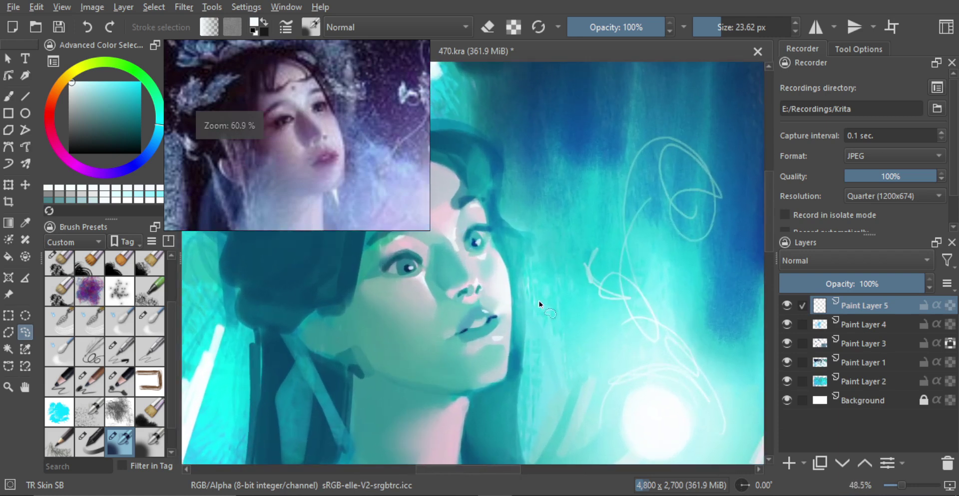
key(b)
scroll(500, 335, up, 2)
mouse_move(500, 335)
mouse_down()
mouse_move(530, 342)
mouse_move(511, 335)
mouse_move(514, 355)
mouse_move(527, 308)
mouse_up()
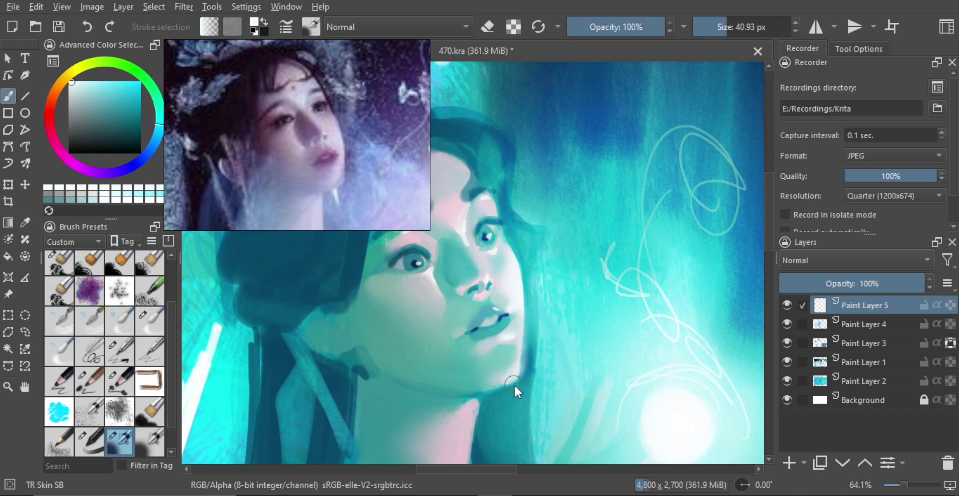
Step: Clean up the outer edge of the far cheek with the TR Pincel Txtr3 eraser at about 77 px
click(120, 379)
key(e)
drag(541, 325, 537, 301)
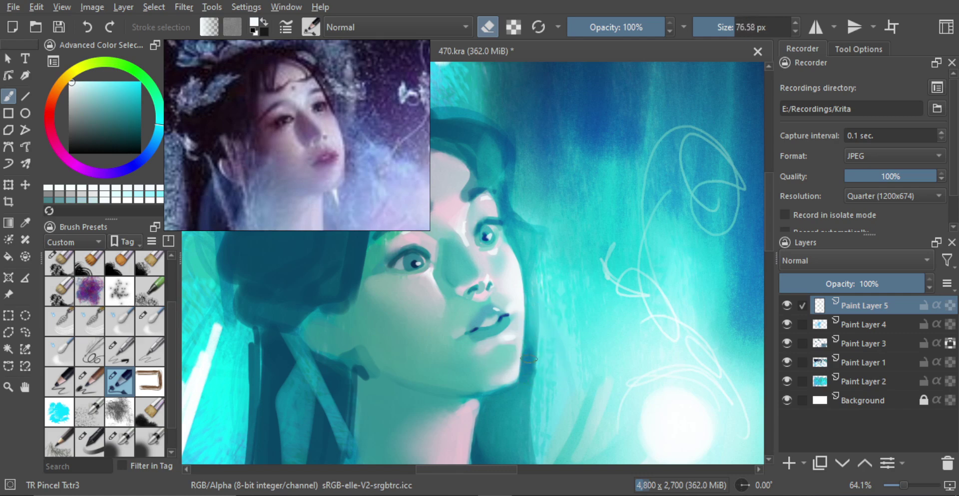
key(e)
Step: Paint a thin white rim light along the far cheek and jaw with the TR Pincel Txtr3 brush at about 9 px
mouse_move(528, 358)
mouse_down()
mouse_move(517, 359)
mouse_move(519, 370)
mouse_up()
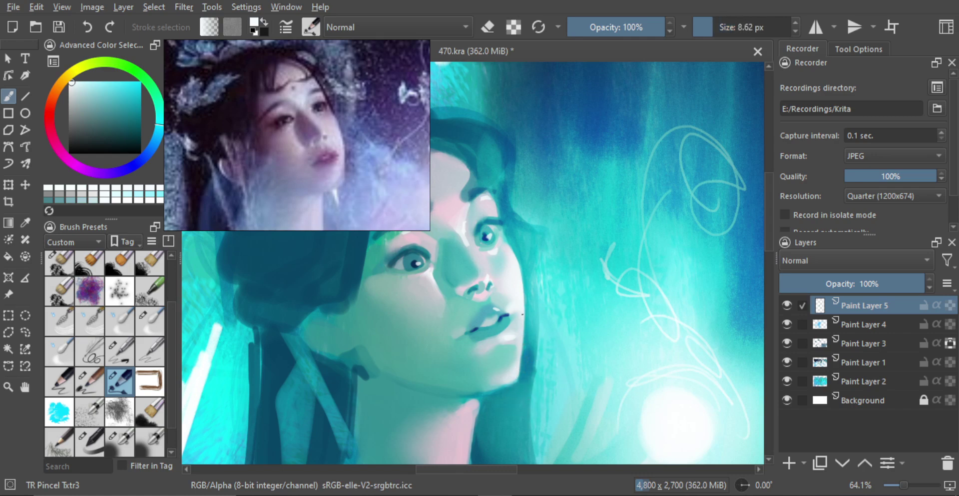
drag(524, 326, 522, 358)
key(ctrl+z)
drag(524, 307, 522, 334)
key(ctrl+z)
key(e)
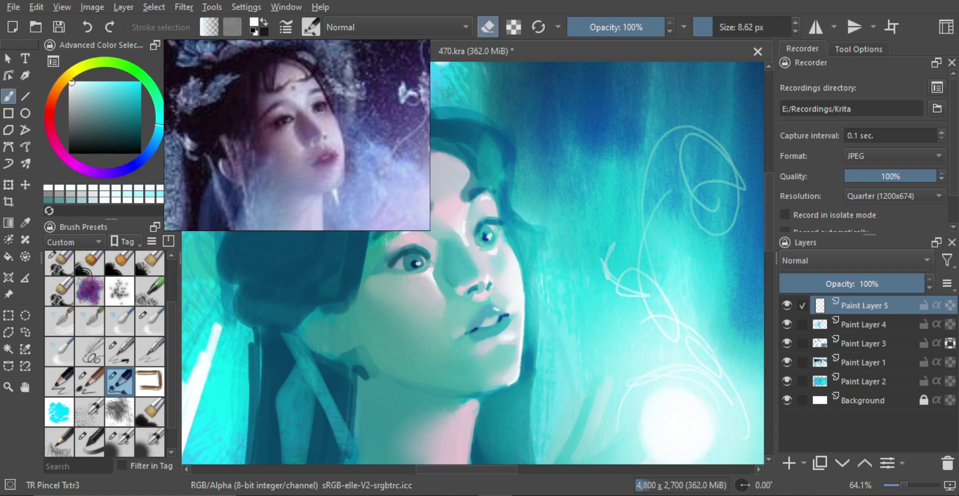
Step: Strengthen the white rim light along the jaw and extend it under the chin with the brush at about 14 px
drag(538, 284, 525, 311)
scroll(525, 311, up, 2)
scroll(525, 311, up, 2)
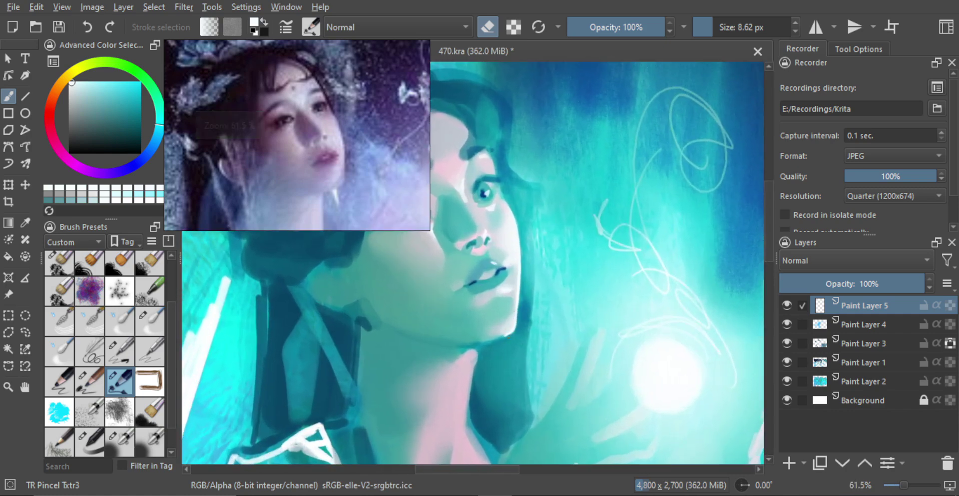
key(bracketright)
key(e)
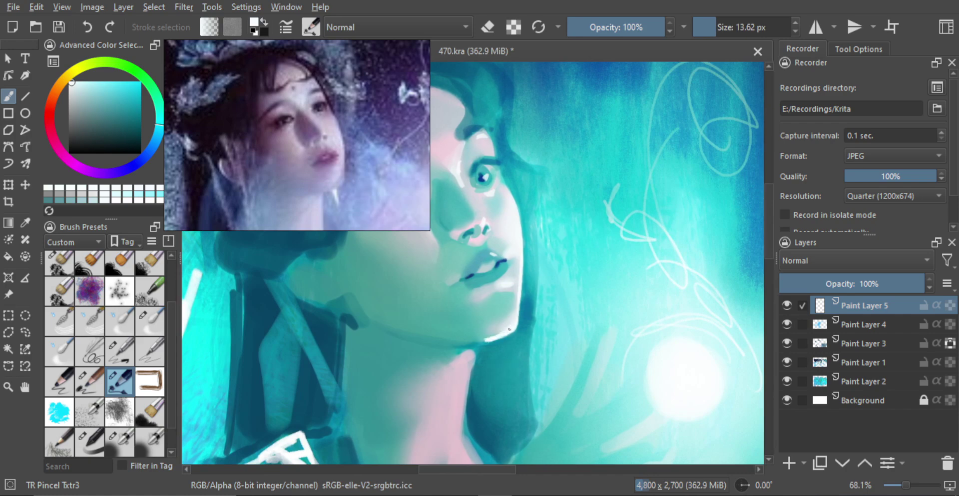
scroll(517, 337, down, 4)
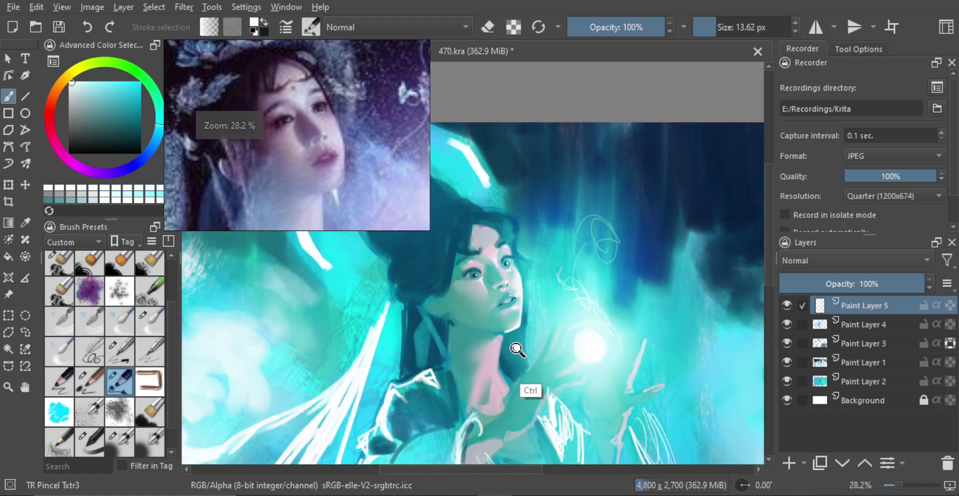
Step: Soften the rim light under the chin with the TR Skin SB eraser at about 20 px, and check the mirrored view
click(120, 441)
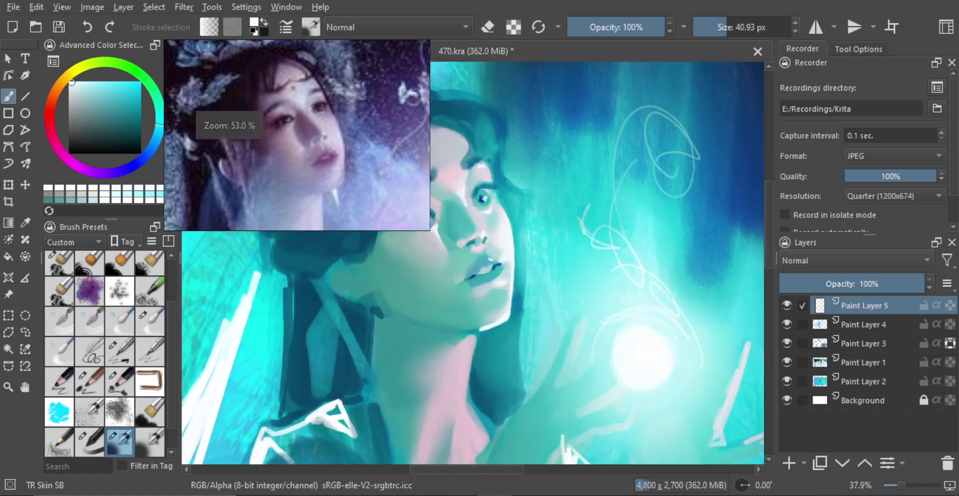
scroll(512, 338, up, 3)
key(e)
drag(512, 338, 482, 338)
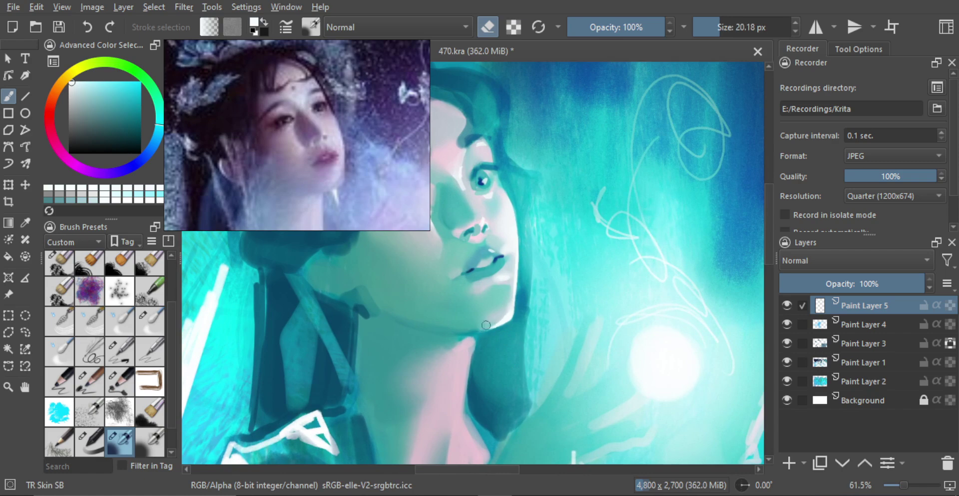
scroll(504, 325, down, 7)
key(m)
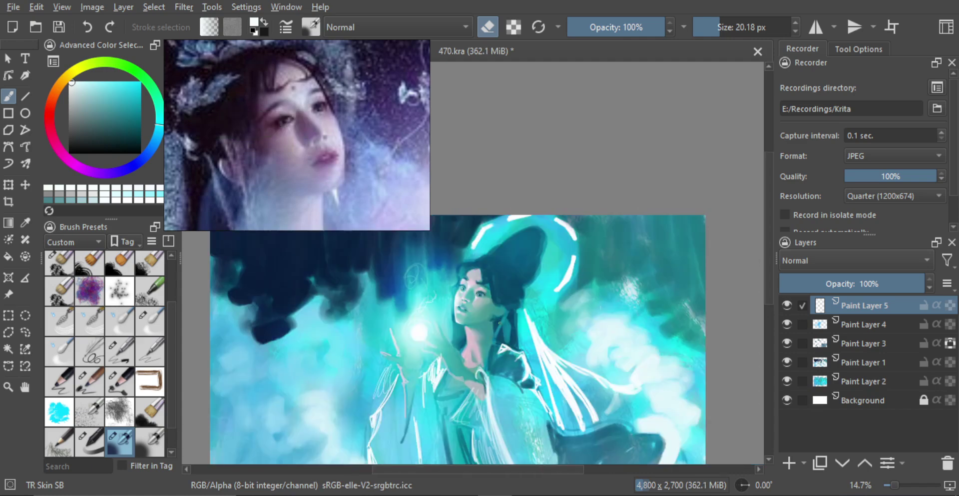
key(m)
Step: Blend the shadow along the side of the nose with sampled teal skin tones and the soft brush at about 32 px
mouse_move(517, 302)
mouse_down()
mouse_move(535, 268)
mouse_move(525, 253)
mouse_move(488, 306)
mouse_up()
scroll(503, 292, up, 2)
scroll(507, 299, up, 1)
ctrl+click(452, 291)
key(e)
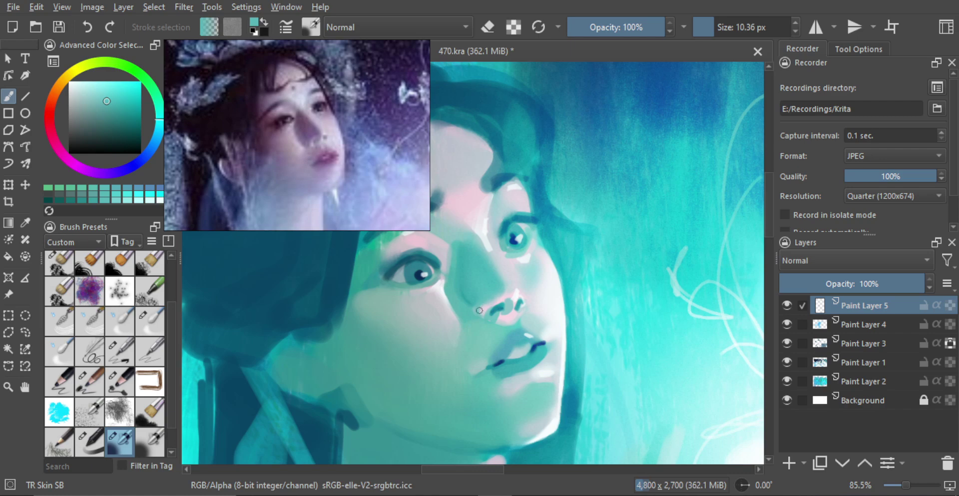
mouse_move(490, 298)
shift+mouse_down()
mouse_move(498, 298)
mouse_move(471, 318)
shift+mouse_up()
alt+click(435, 255)
alt+click(430, 261)
alt+click(466, 303)
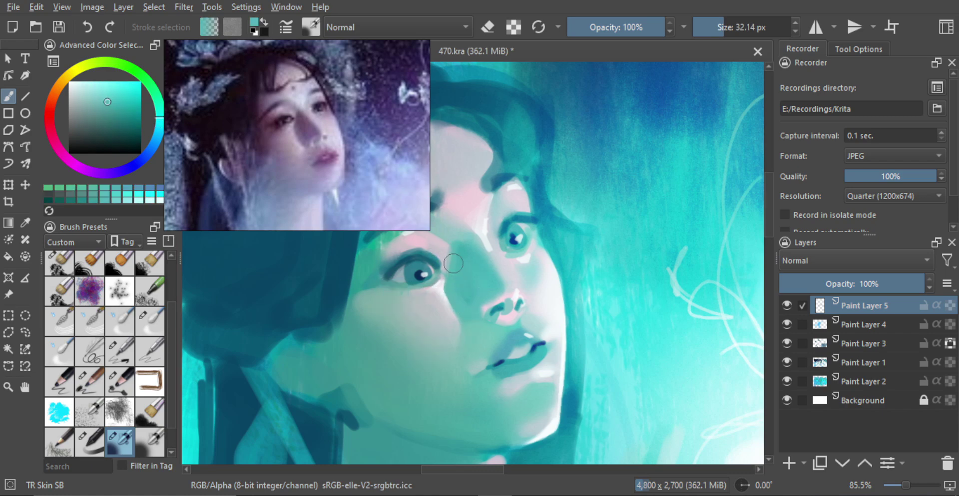
mouse_move(459, 273)
mouse_down()
mouse_move(463, 250)
mouse_move(457, 263)
mouse_move(477, 256)
mouse_move(461, 239)
mouse_move(479, 286)
mouse_move(471, 261)
mouse_move(464, 301)
mouse_move(461, 279)
mouse_move(490, 286)
mouse_move(463, 249)
mouse_move(471, 301)
mouse_move(496, 332)
mouse_move(472, 314)
mouse_move(512, 332)
mouse_move(491, 323)
mouse_move(496, 298)
mouse_up()
Step: Soften the near side of the nose tip around the nostril with sampled skin tones and the brush at about 26 px
ctrl+click(462, 260)
ctrl+click(464, 303)
key(bracketleft)
key(bracketleft)
key(bracketleft)
key(bracketleft)
key(bracketleft)
key(bracketleft)
key(bracketleft)
key(bracketleft)
ctrl+click(494, 294)
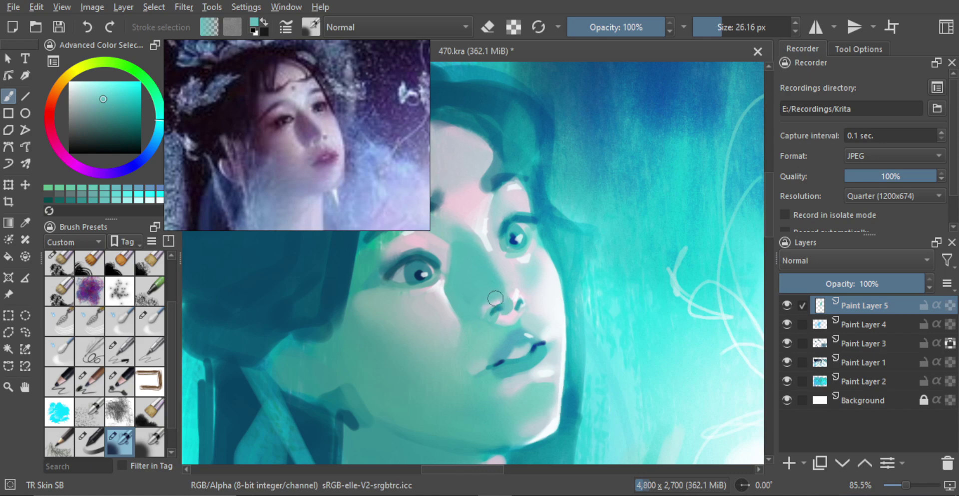
Step: Blend the skin between the nose base and upper lip with sampled teal and pale pink tones, narrowing the brush to about 21 px
ctrl+click(501, 350)
key(bracketright)
ctrl+click(504, 330)
key(bracketleft)
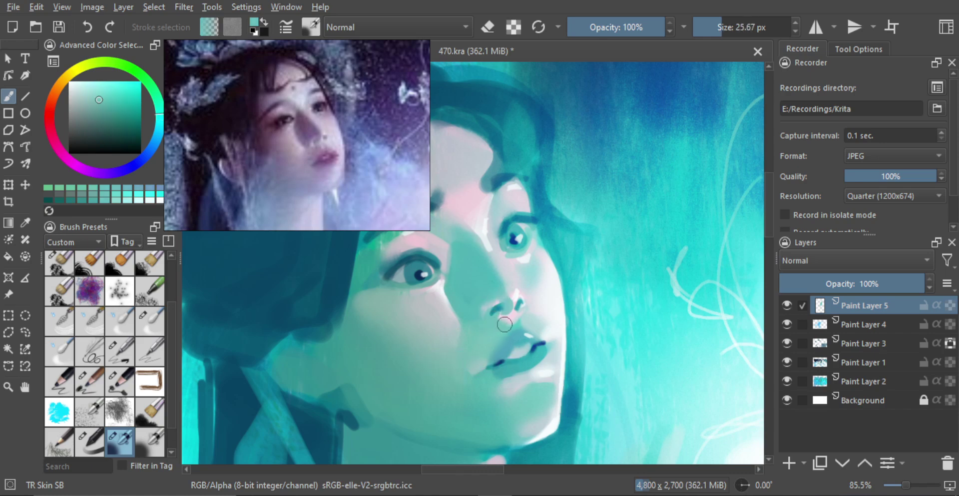
ctrl+click(506, 321)
key(bracketleft)
ctrl+click(513, 322)
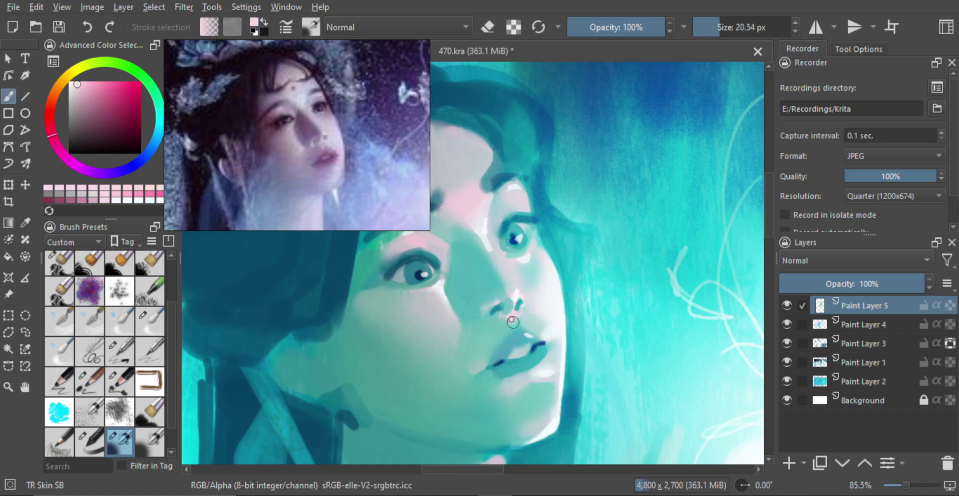
ctrl+click(525, 318)
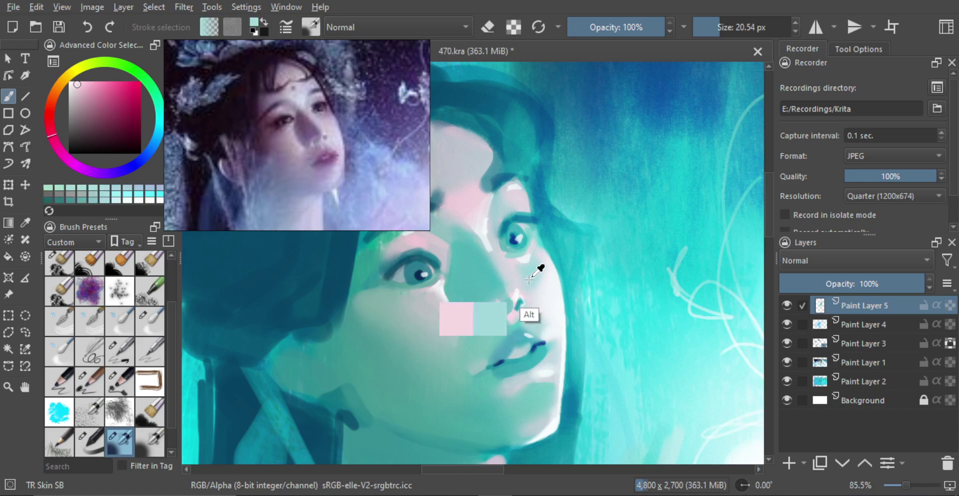
Step: Refine the groove above the upper lip with sampled pale and mid teal tones and the brush at about 11 px
shift+drag(516, 323, 510, 325)
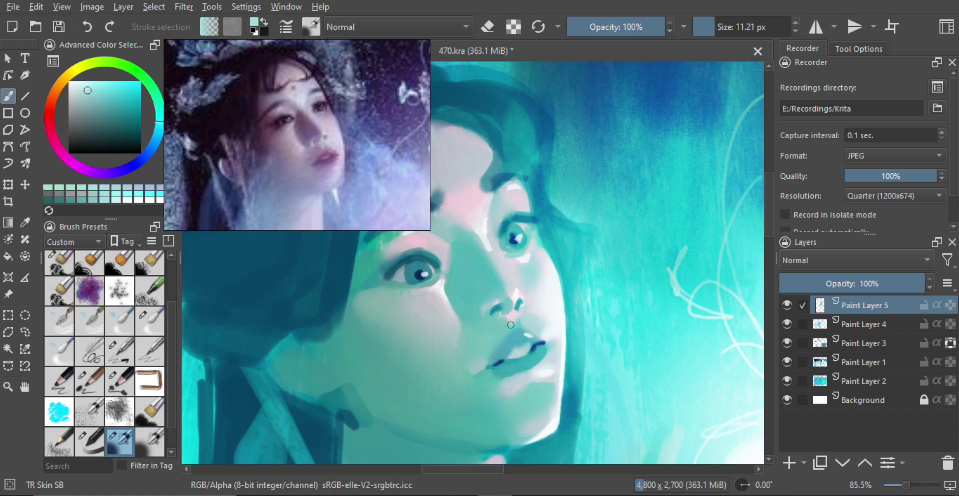
ctrl+click(504, 329)
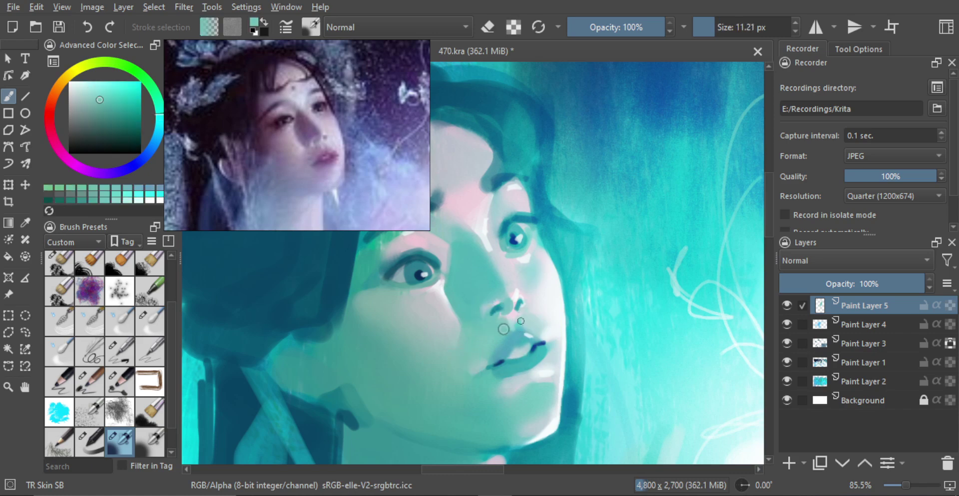
key(bracketleft)
key(bracketright)
Step: Smooth the lit skin beside the far nostril with sampled pale tones and the brush at about 21 to 32 px, and check the mirrored view
ctrl+click(519, 316)
key(bracketright)
key(bracketright)
key(bracketright)
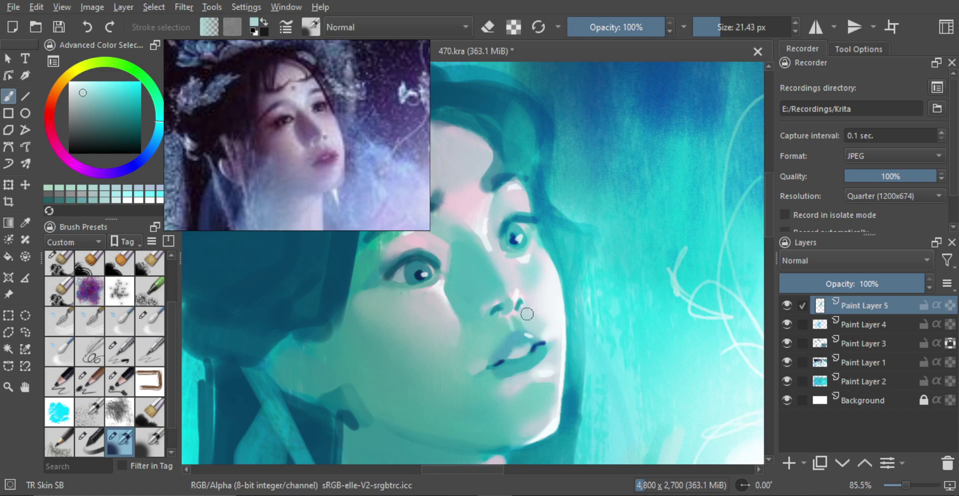
ctrl+click(524, 312)
key(bracketright)
key(bracketright)
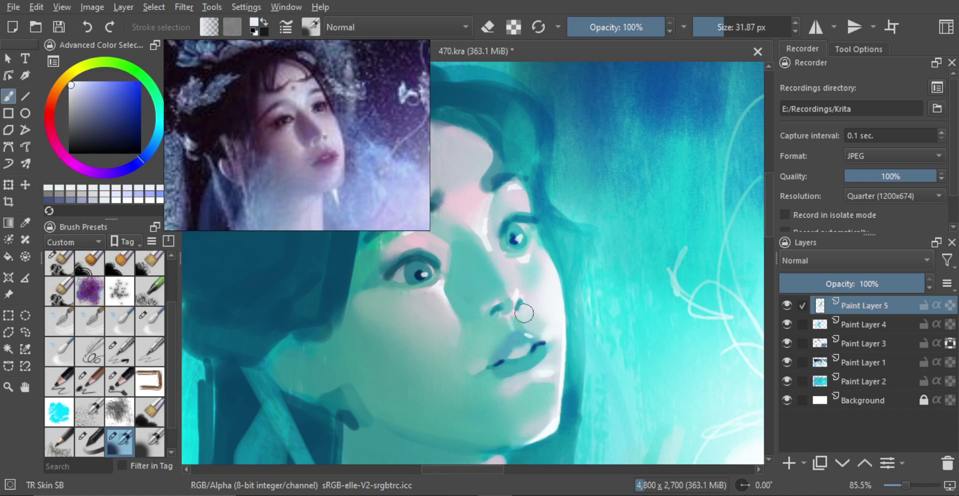
mouse_move(548, 321)
mouse_down()
mouse_move(537, 355)
mouse_move(540, 300)
mouse_move(525, 315)
mouse_move(533, 312)
mouse_up()
key(m)
key(m)
Step: Blend the chin and its lower edge with sampled skin and teal shadow tones, enlarging the brush from about 32 to 66 px
alt+click(528, 327)
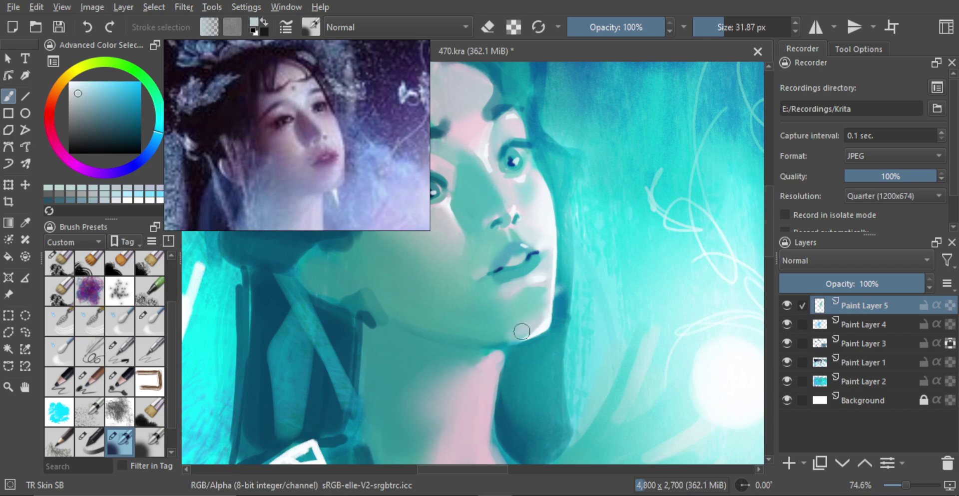
alt+click(527, 303)
key(bracketright)
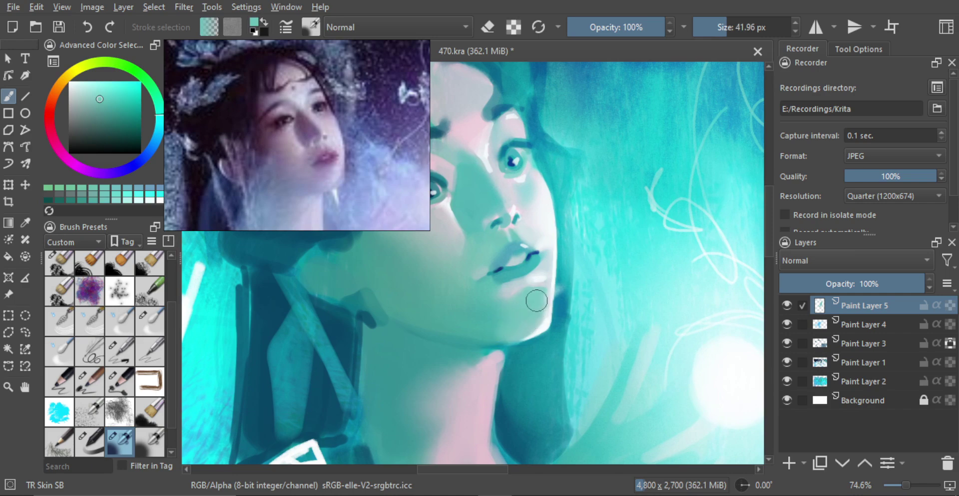
alt+click(501, 361)
key(bracketright)
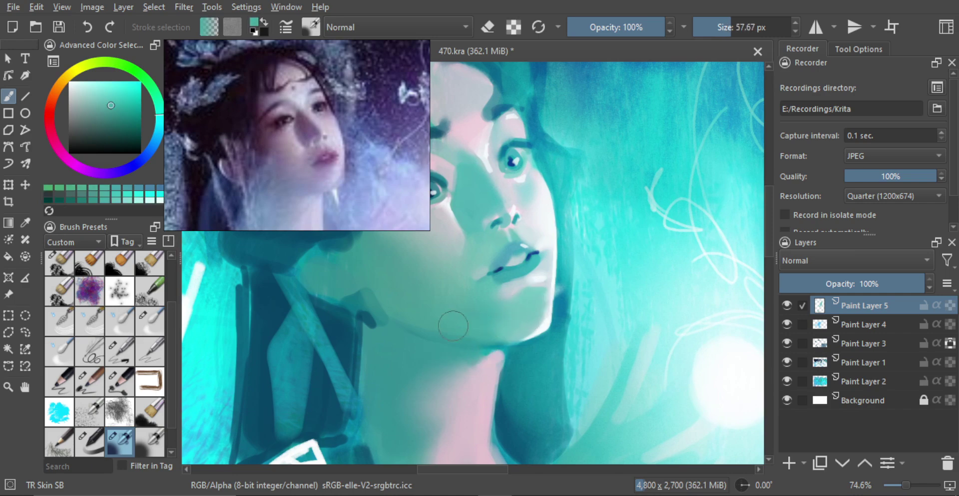
ctrl+click(505, 331)
drag(499, 330, 487, 331)
key(bracketright)
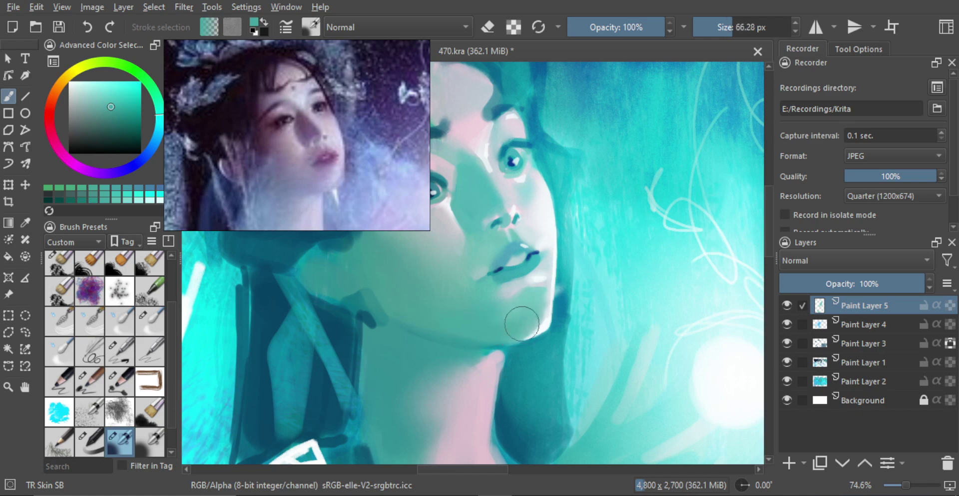
Step: Smooth the shadow across the lower cheek and jaw with sampled teal tones and the brush at about 75 px, then 52 px
scroll(465, 326, down, 1)
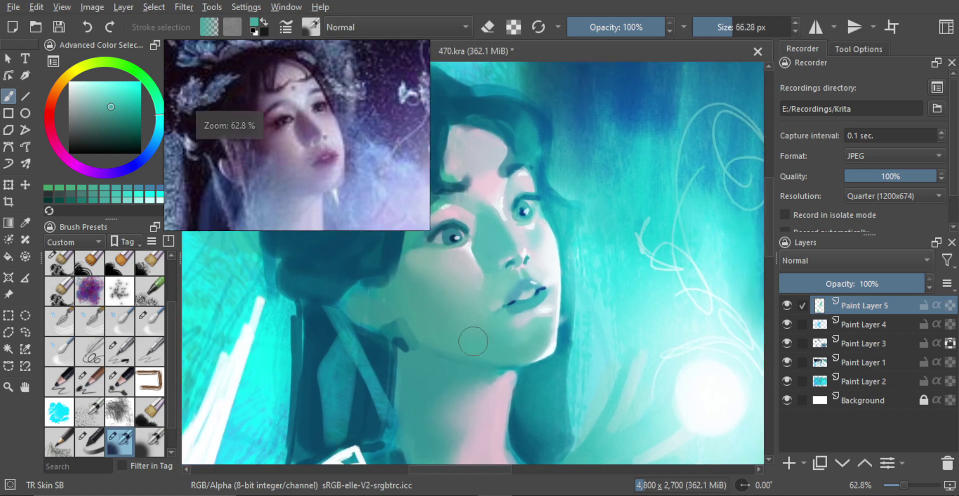
key(bracketright)
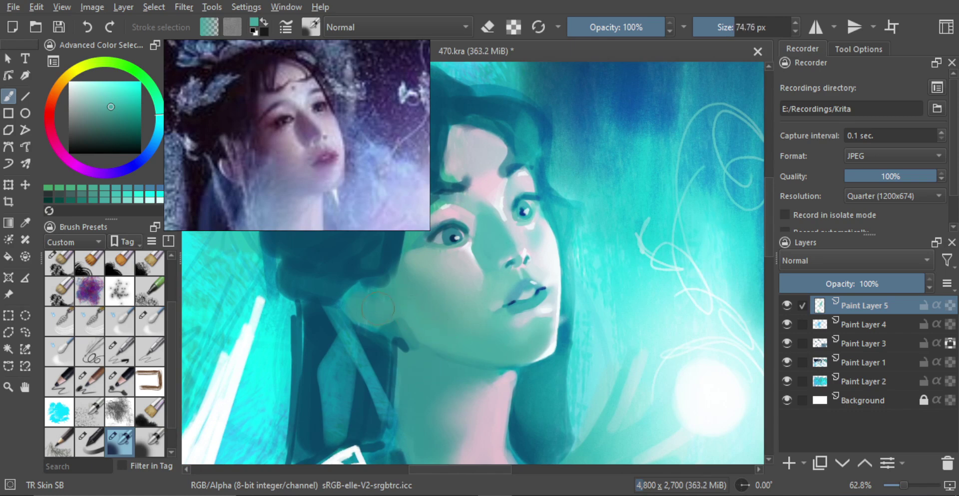
ctrl+click(424, 326)
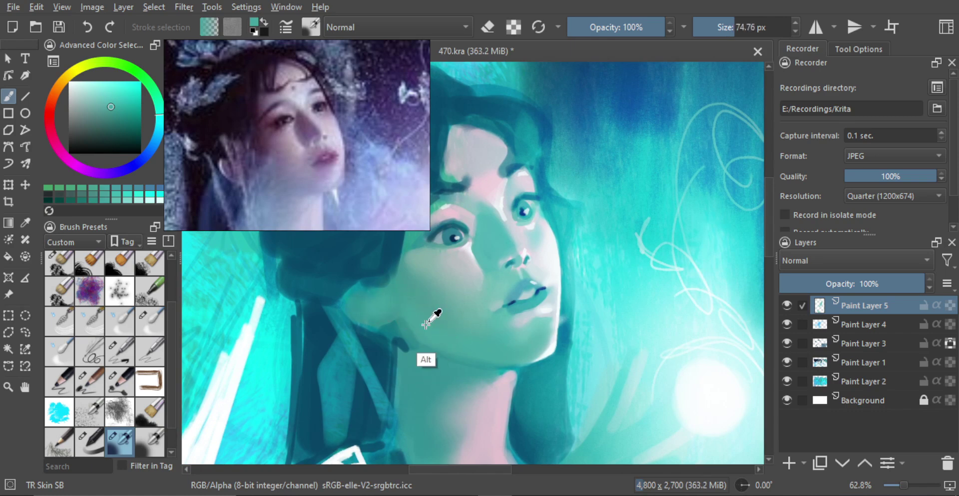
mouse_move(434, 310)
mouse_down()
mouse_move(469, 338)
mouse_move(475, 307)
mouse_move(507, 325)
mouse_move(466, 322)
mouse_up()
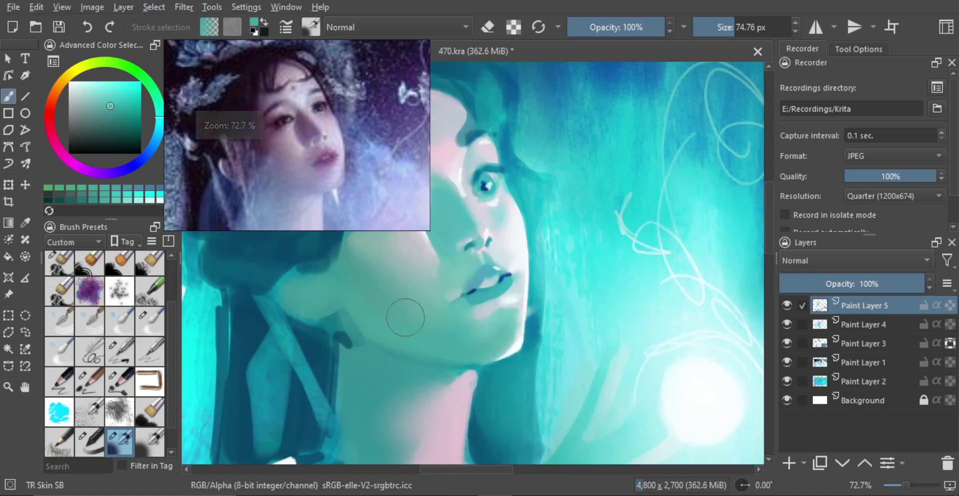
key(bracketleft)
key(bracketleft)
key(bracketleft)
key(bracketright)
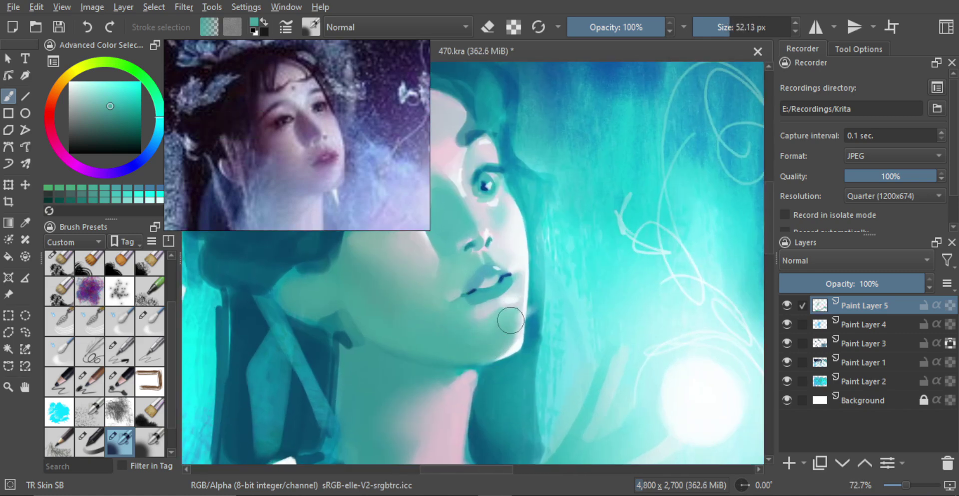
Step: Touch up the light accent below the lower lip with a pale lavender colour, reducing the brush to about 5 px
key(x)
key(bracketleft)
key(bracketleft)
key(bracketleft)
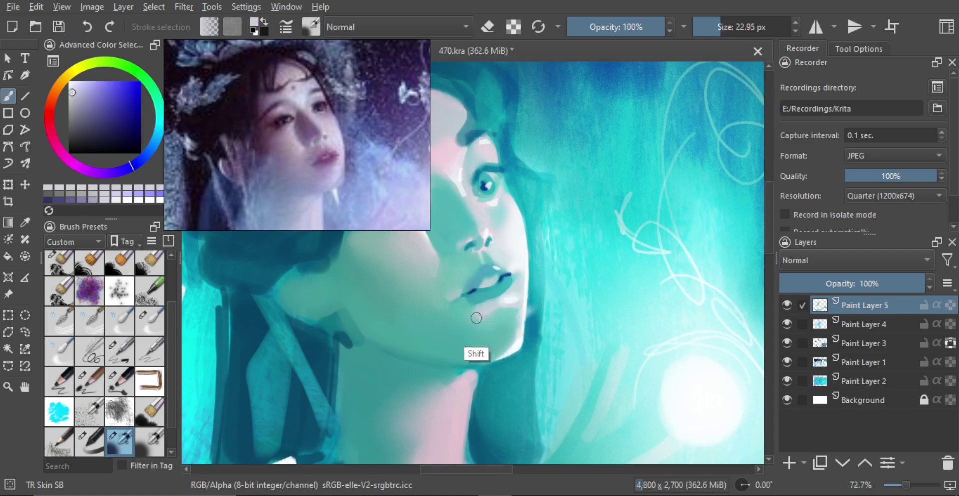
key(bracketleft)
key(bracketleft)
key(bracketleft)
key(bracketleft)
key(bracketleft)
key(bracketleft)
key(bracketleft)
key(bracketleft)
key(bracketleft)
key(bracketleft)
key(bracketleft)
key(bracketleft)
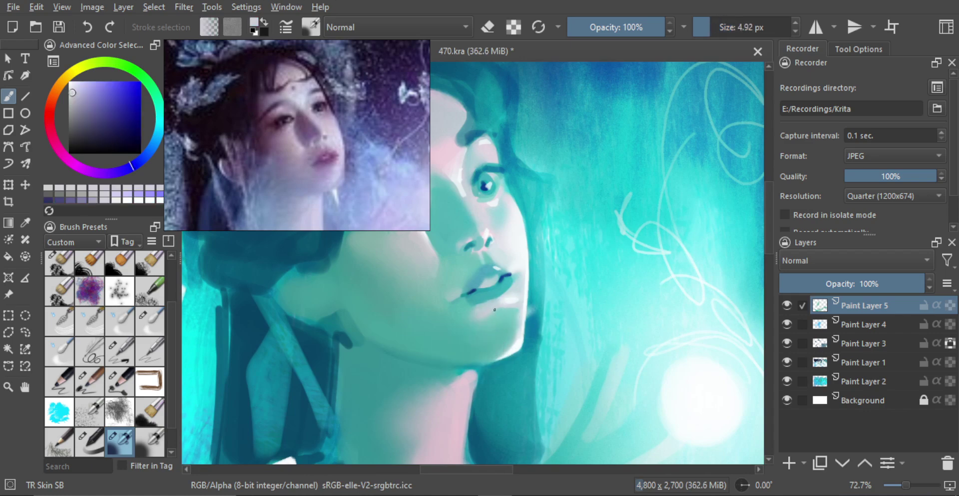
Step: Soften the light-to-shadow transition on the chin with sampled pale and teal tones at about 49 px, and check the mirrored view
alt+click(518, 315)
mouse_move(503, 326)
mouse_down()
mouse_move(515, 332)
mouse_move(525, 320)
mouse_move(490, 351)
mouse_move(512, 337)
mouse_up()
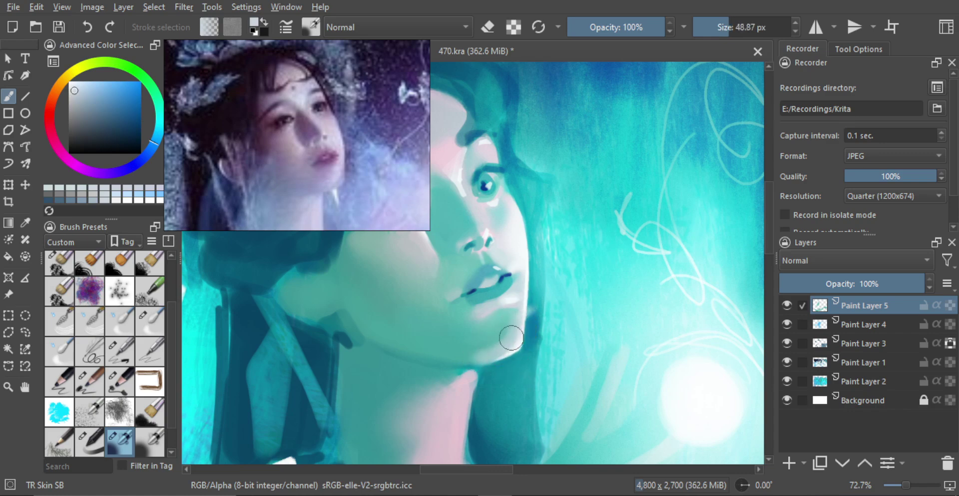
ctrl+click(505, 320)
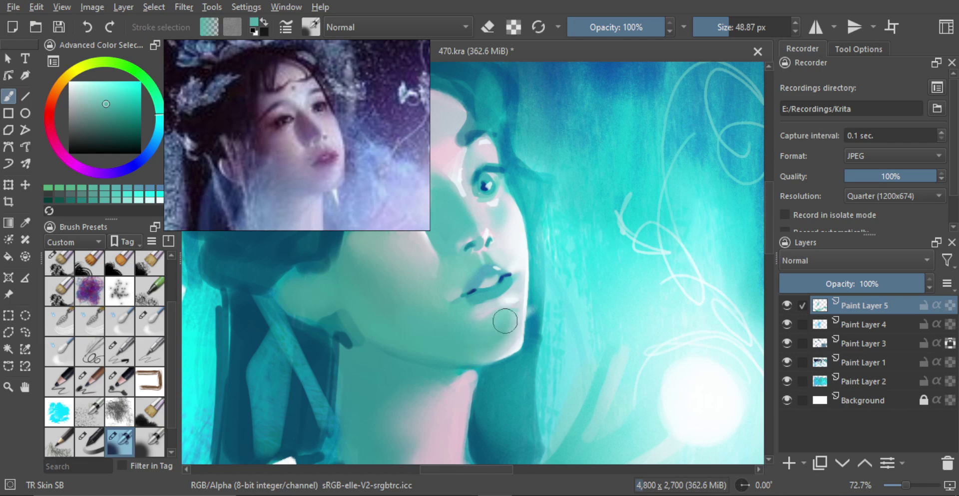
mouse_move(503, 335)
mouse_down()
mouse_move(468, 349)
mouse_move(514, 330)
mouse_move(507, 320)
mouse_move(537, 318)
mouse_move(504, 337)
mouse_up()
drag(522, 314, 514, 427)
key(m)
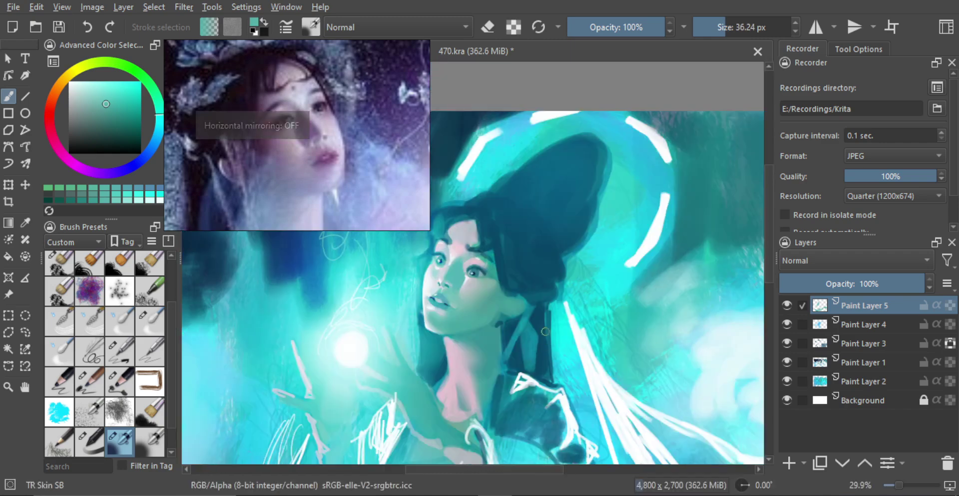
key(m)
key(plus)
key(plus)
key(plus)
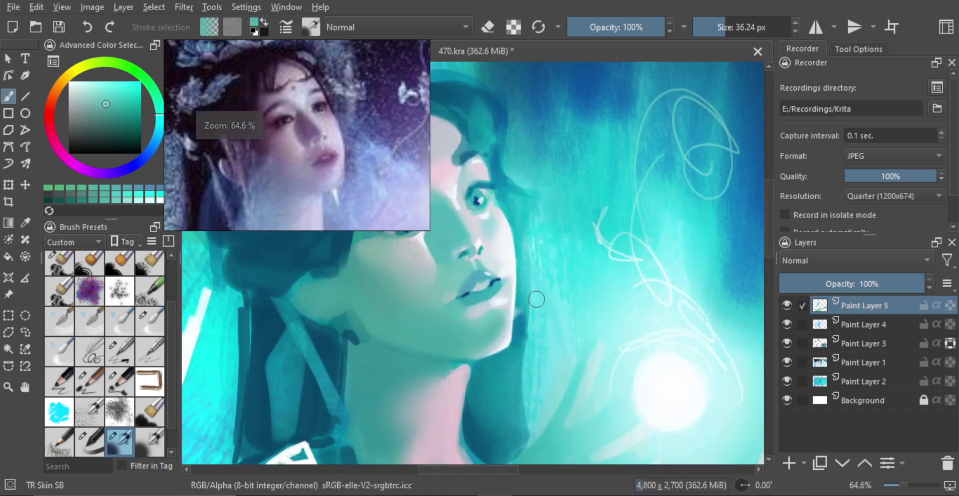
Step: Clean up the outer edge beside the jaw with the TR Pincel Txtr3 eraser at about 29 px, and check the mirrored view
click(119, 382)
key(e)
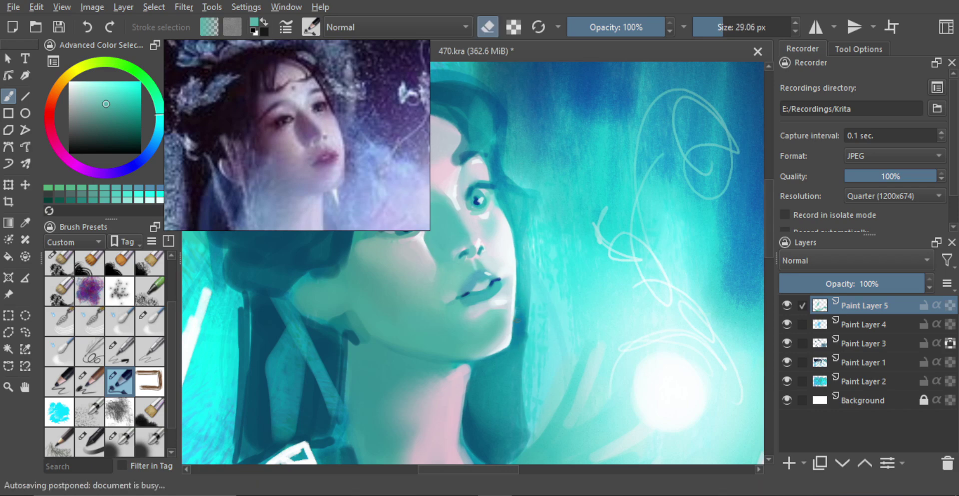
drag(532, 306, 534, 324)
key(m)
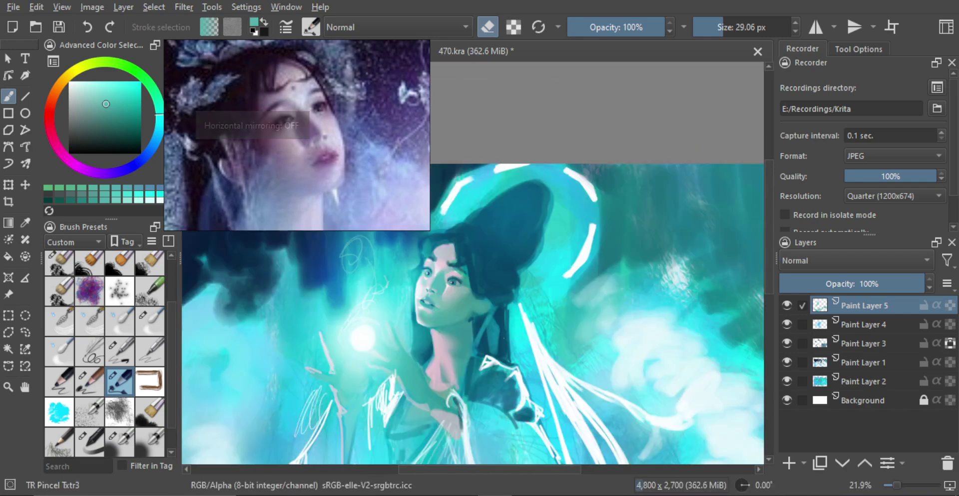
key(m)
drag(462, 290, 485, 245)
drag(524, 274, 530, 269)
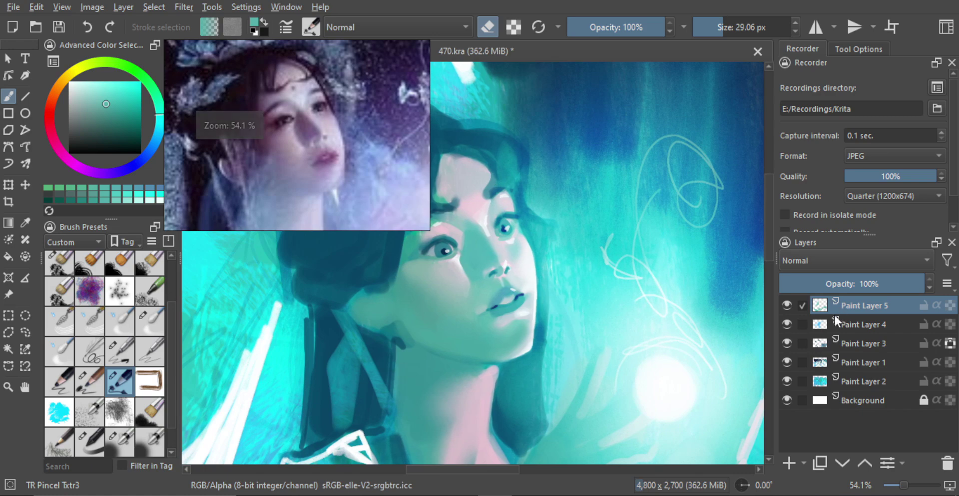
Step: Merge Paint Layer 1, Paint Layer 3, Paint Layer 4 and Paint Layer 5 into one layer
click(858, 361)
shift+click(858, 305)
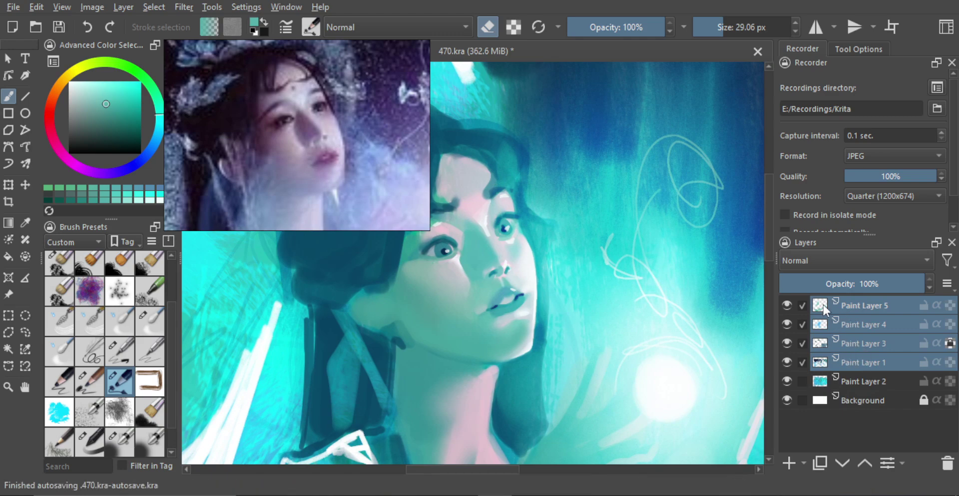
key(ctrl+e)
Step: Blend the chin and jaw edge with the TR Mixer R brush at about 17 px
drag(529, 297, 530, 280)
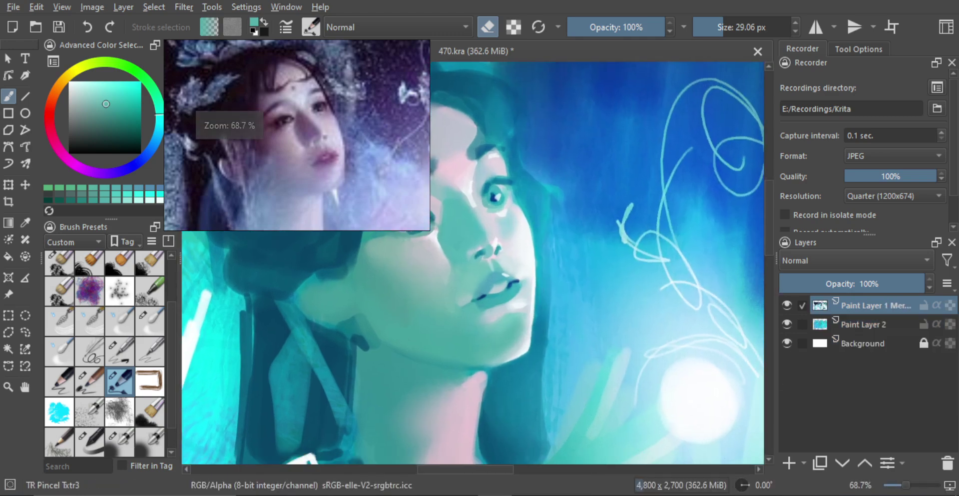
click(150, 322)
ctrl+drag(514, 347, 513, 335)
shift+drag(513, 345, 484, 350)
mouse_move(517, 322)
mouse_down()
mouse_move(494, 325)
mouse_move(524, 297)
mouse_move(498, 303)
mouse_move(532, 293)
mouse_move(531, 274)
mouse_move(538, 337)
mouse_up()
Step: Examine the whole painting's composition in both mirrored and normal orientation
key(m)
key(m)
key(minus)
key(minus)
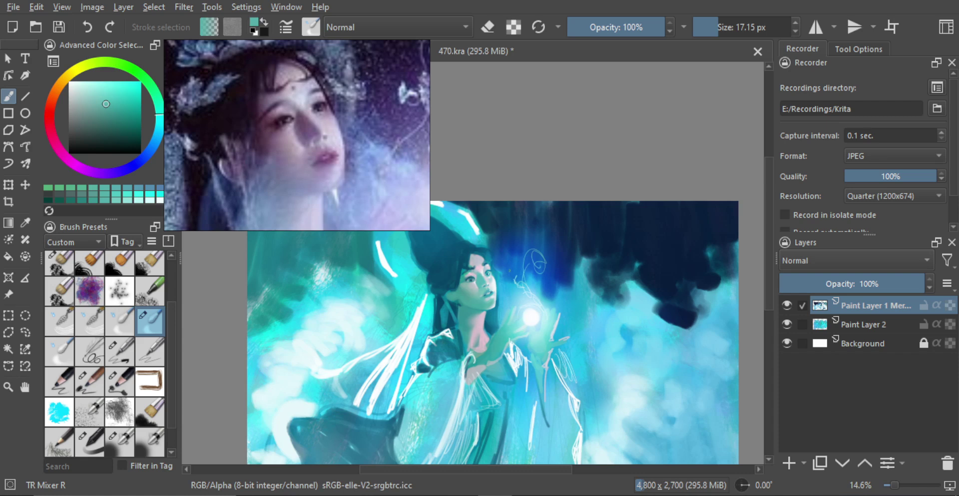
key(minus)
key(minus)
key(m)
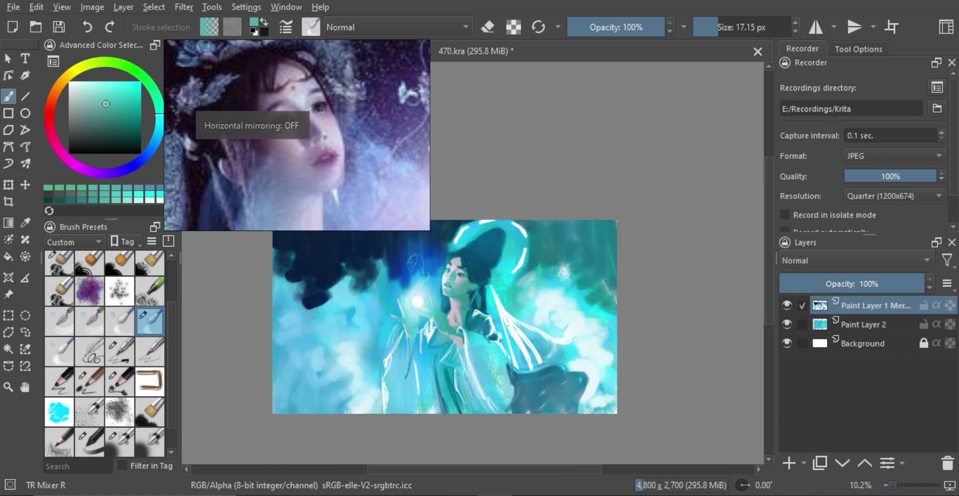
drag(514, 315, 519, 333)
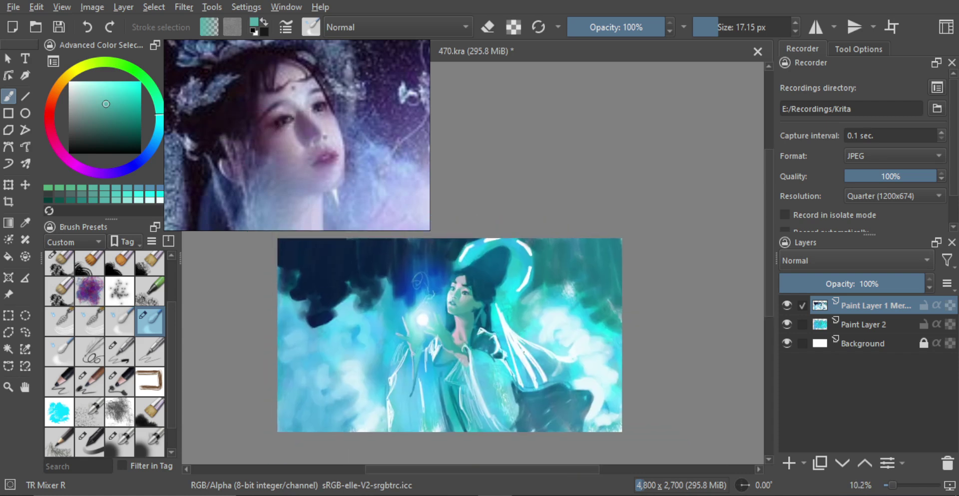
Step: Add a new paint layer and set up the TR Pincel Txtr3 brush at about 23 px with a sampled near-white colour
click(132, 370)
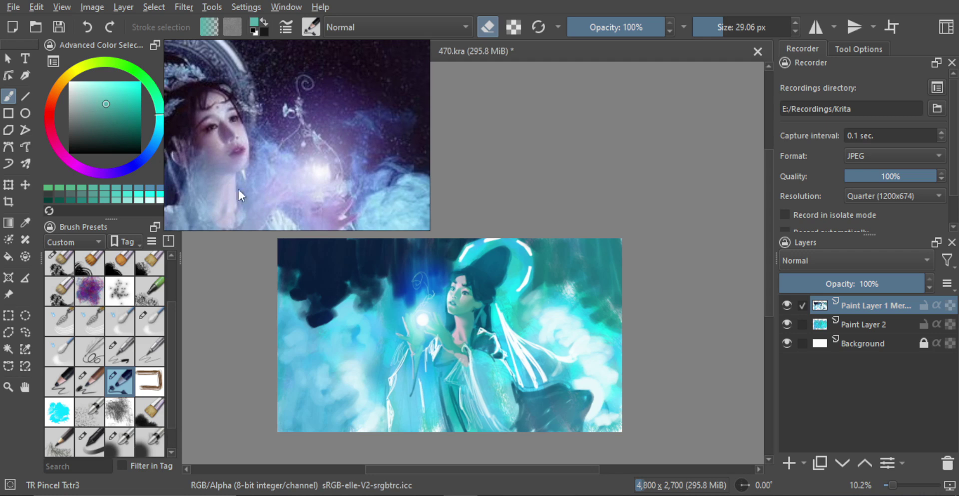
click(789, 462)
mouse_move(431, 313)
mouse_down()
mouse_move(490, 317)
mouse_move(484, 288)
mouse_up()
ctrl+click(478, 326)
key(e)
drag(477, 327, 474, 327)
drag(476, 309, 464, 315)
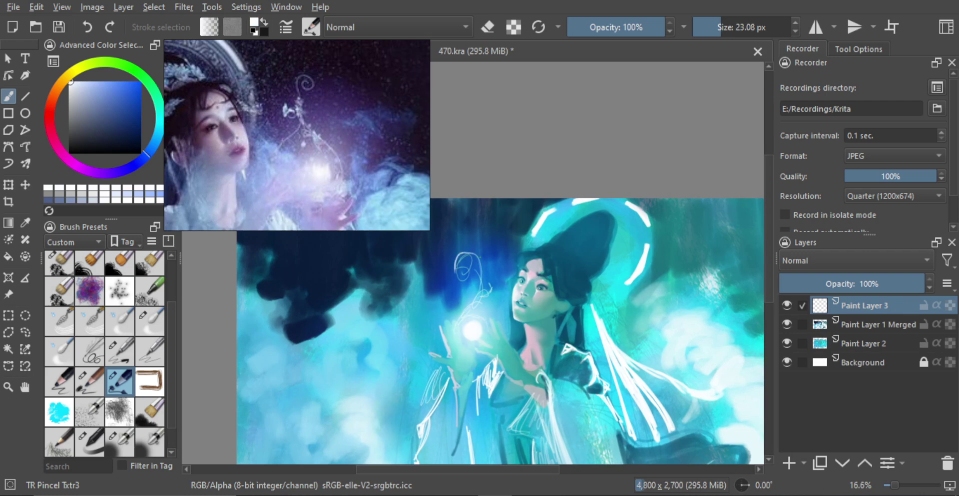
Step: Draw white curling vines with small leaves and blossoms rising around the glowing orb
drag(478, 270, 494, 322)
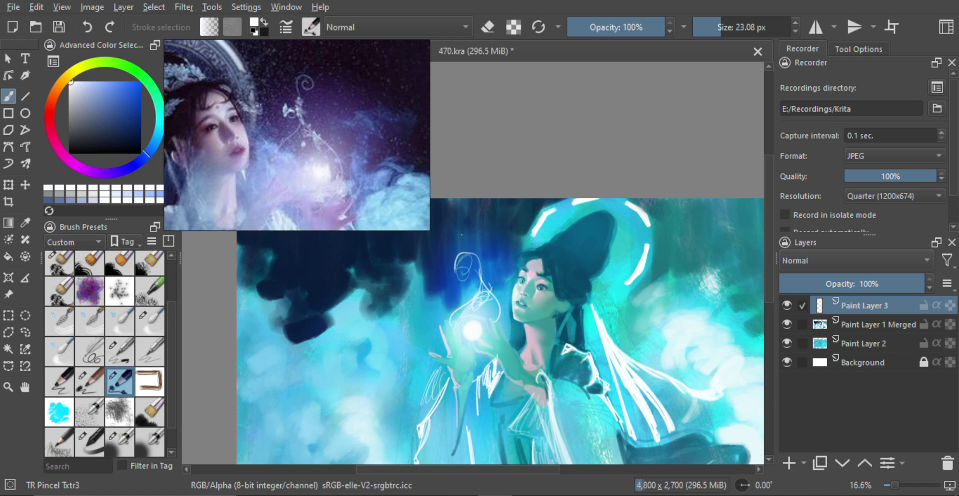
drag(493, 268, 487, 289)
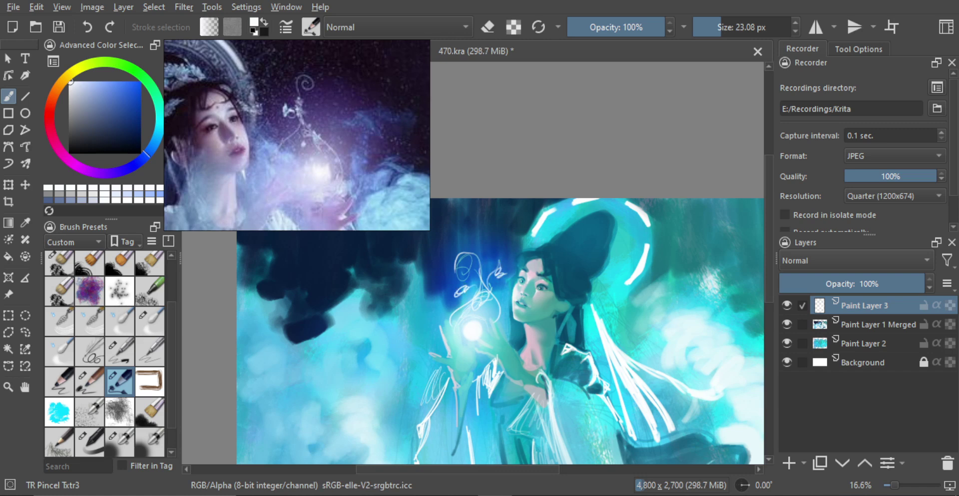
scroll(490, 280, down, 1)
scroll(491, 280, up, 1)
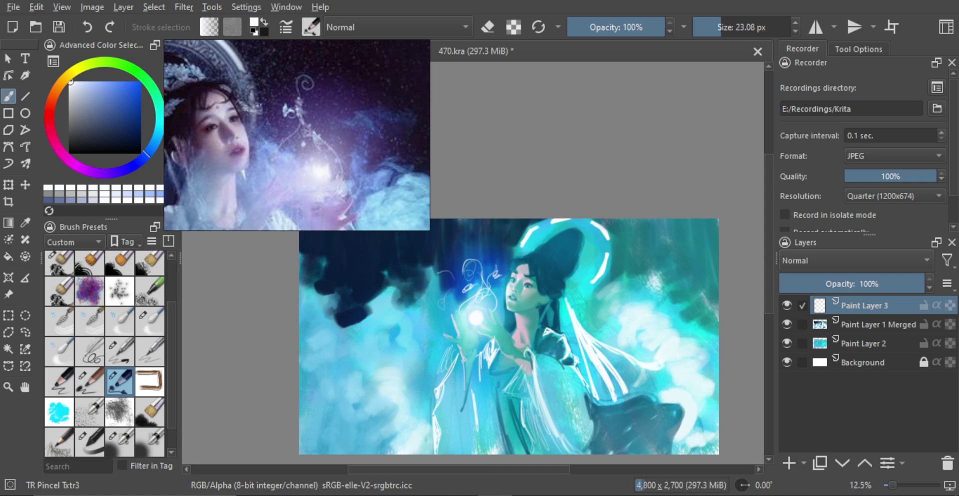
Step: Undo the last ornament stroke and draw a small white loop above the curling vines
key(ctrl+z)
drag(494, 240, 496, 247)
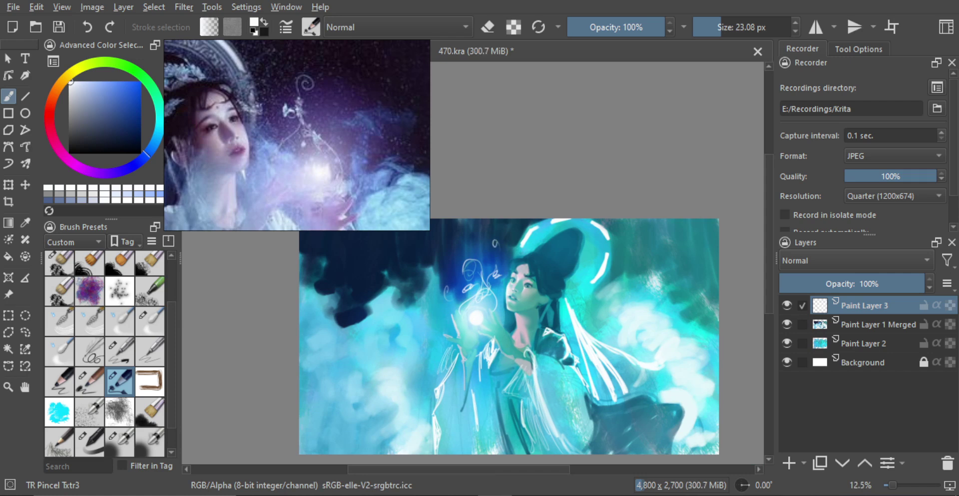
scroll(501, 300, down, 2)
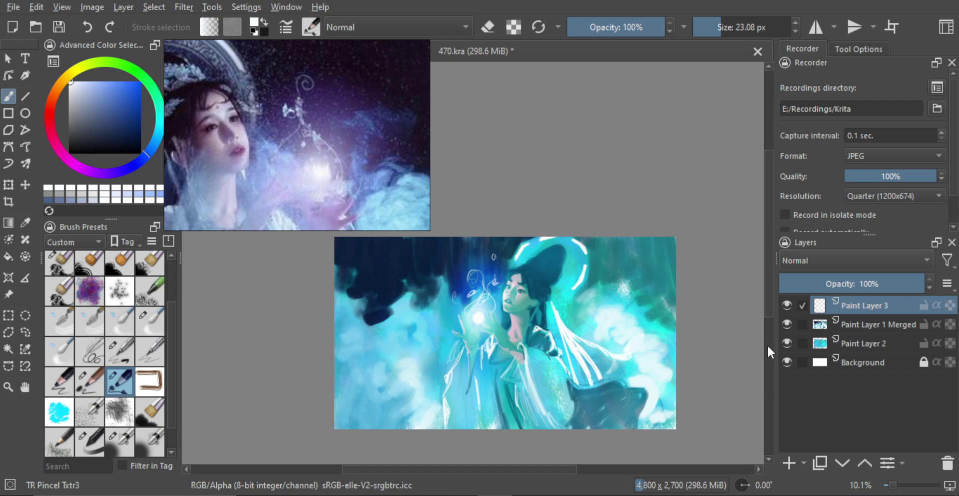
Step: Add a new paint layer and set up the TR Skin BR brush at about 11 px with black
click(788, 461)
key(m)
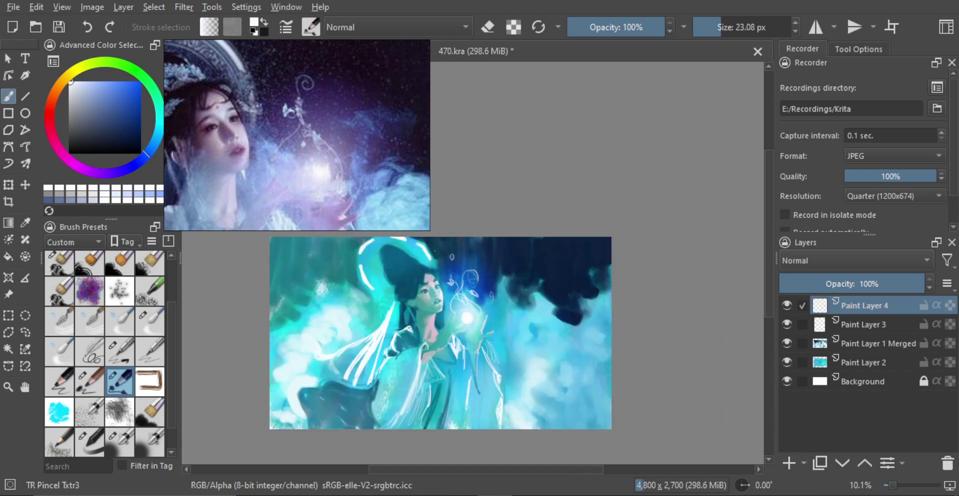
key(m)
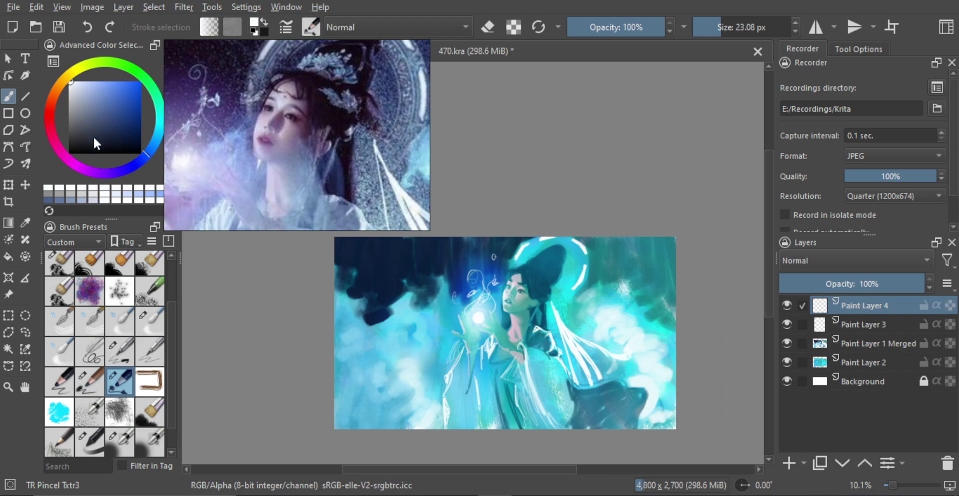
drag(94, 139, 68, 150)
scroll(537, 286, up, 6)
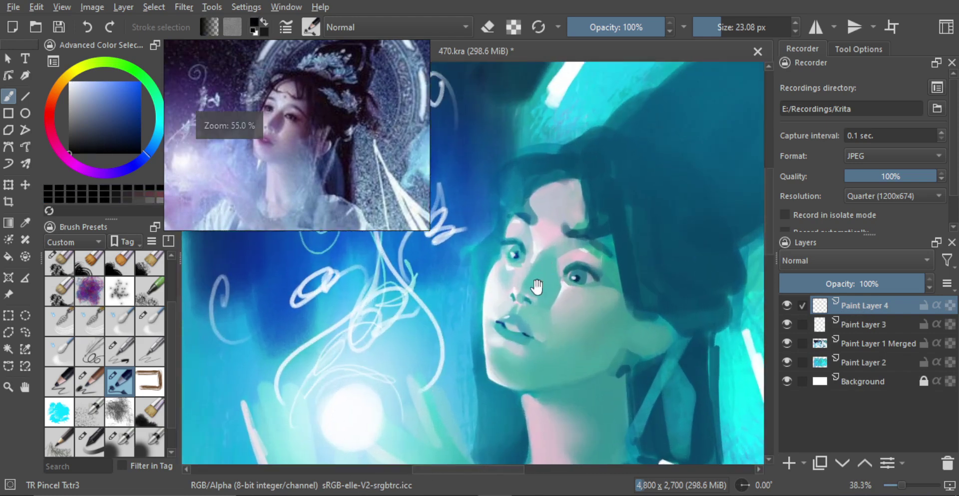
mouse_move(538, 286)
mouse_down()
mouse_move(549, 277)
mouse_move(540, 288)
mouse_move(501, 266)
mouse_move(504, 252)
mouse_up()
click(90, 442)
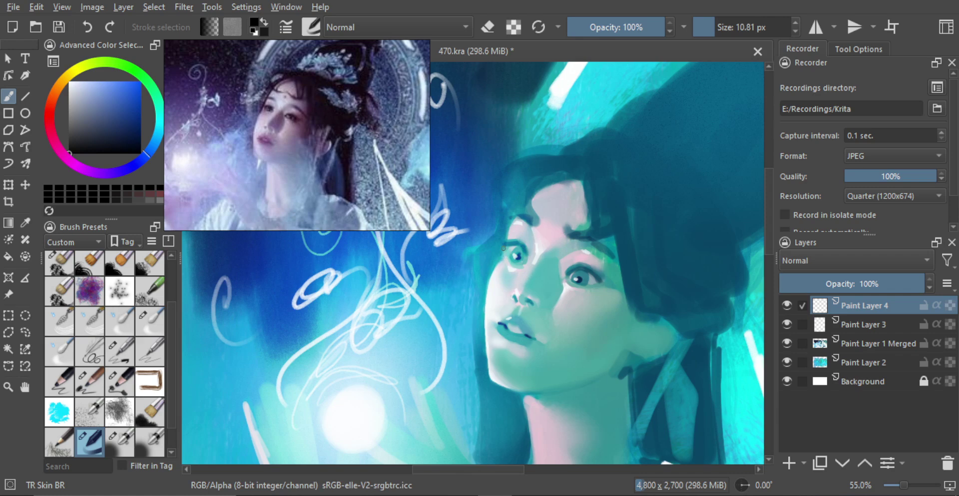
Step: Outline the far side of the face from the eye to the chin and neck in black at about 6 px
mouse_move(503, 258)
mouse_down()
mouse_move(506, 339)
mouse_move(505, 289)
mouse_up()
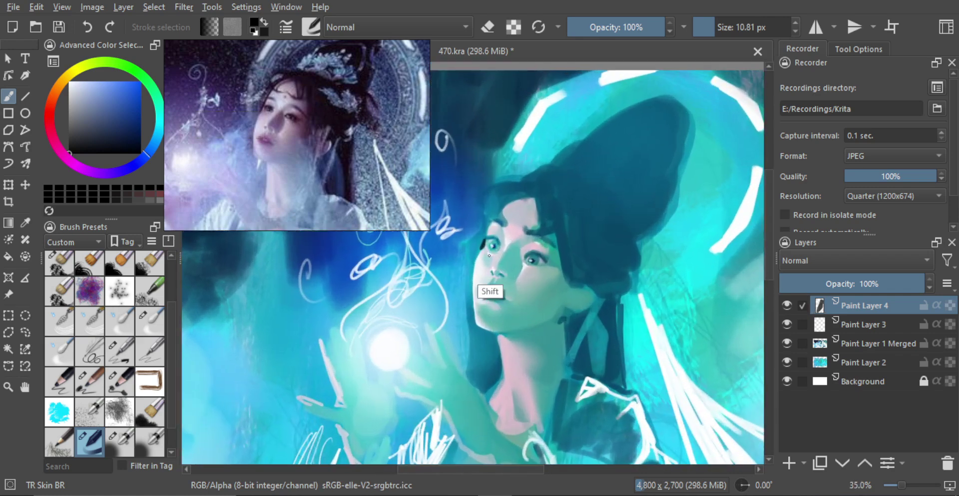
mouse_move(490, 258)
mouse_down()
mouse_move(481, 235)
mouse_move(478, 252)
mouse_up()
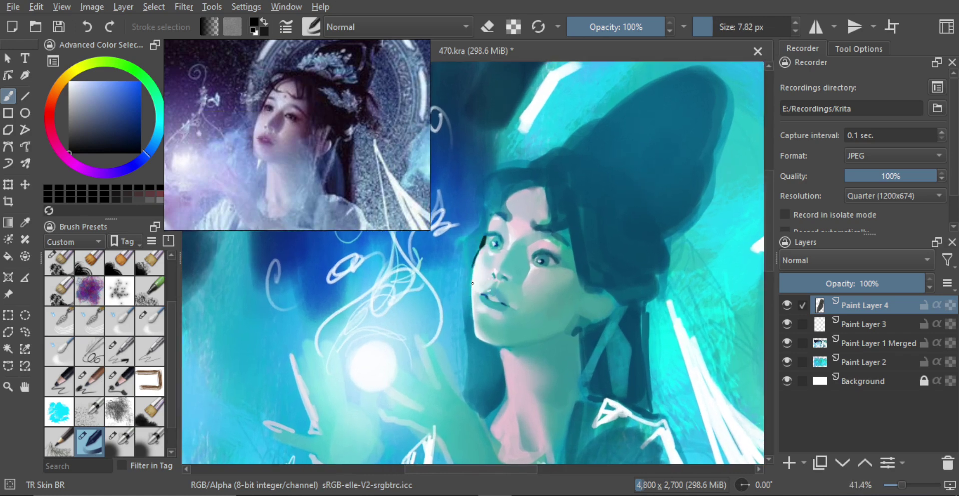
key(bracketleft)
drag(473, 260, 474, 328)
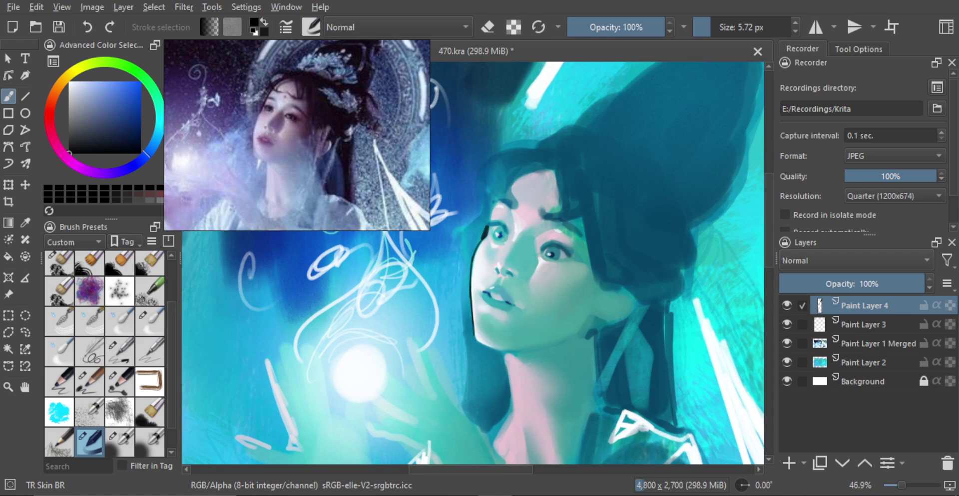
scroll(475, 335, up, 1)
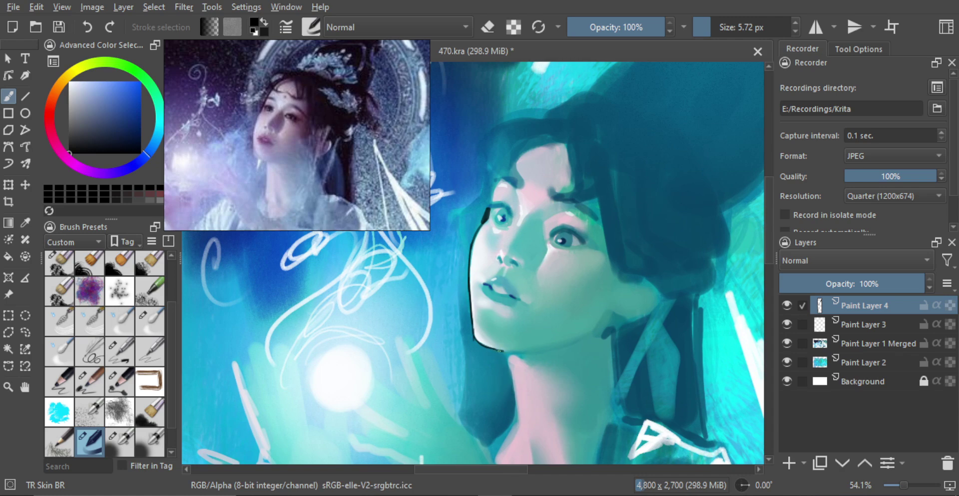
scroll(475, 339, down, 1)
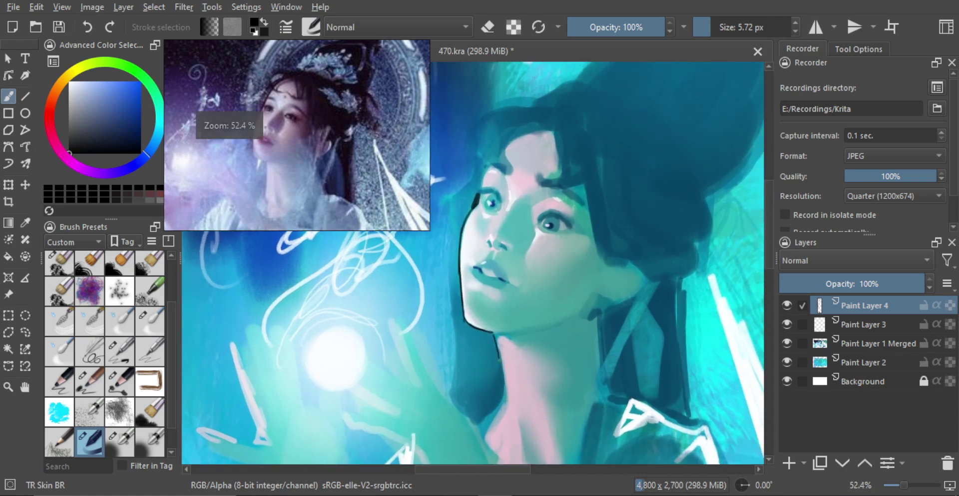
key(ctrl+z)
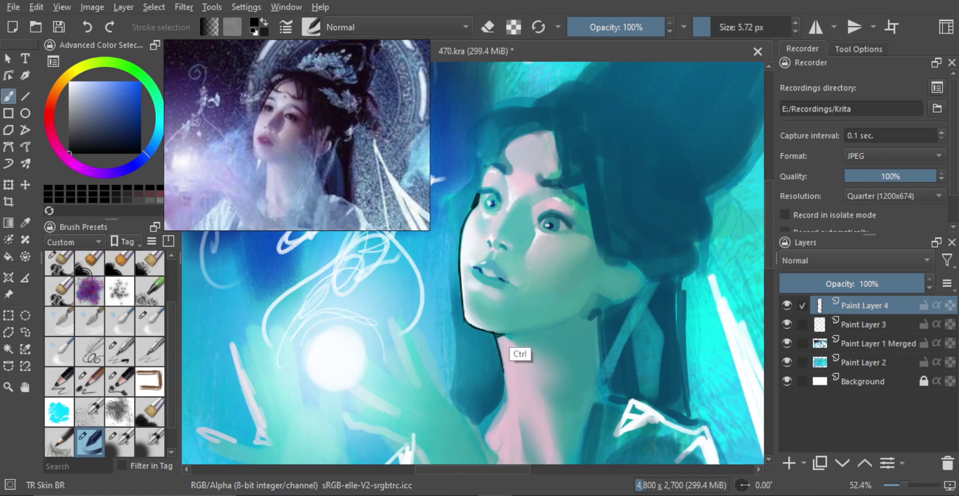
Step: Line the nostrils with short black strokes and trim them with the eraser
scroll(509, 352, up, 4)
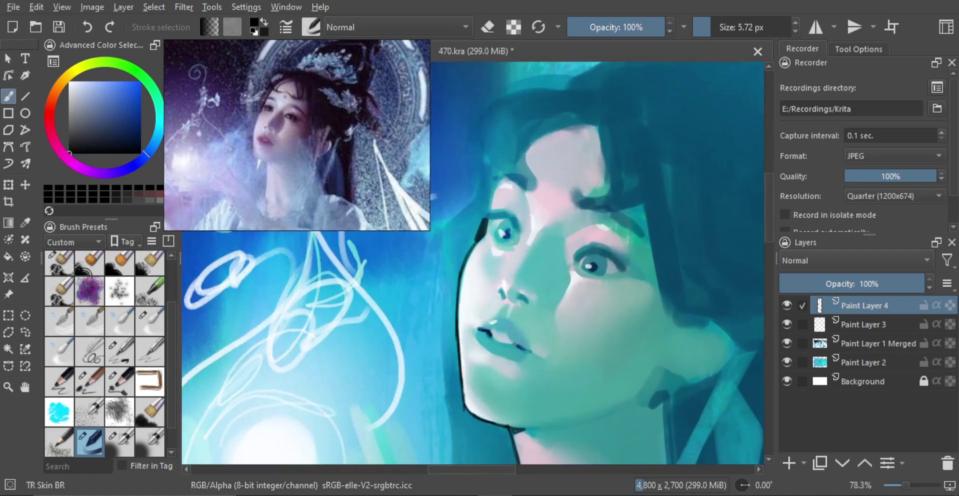
key(ctrl+z)
drag(502, 291, 503, 294)
drag(519, 299, 524, 301)
key(ctrl+z)
mouse_move(525, 299)
mouse_down()
mouse_move(529, 345)
mouse_move(534, 309)
mouse_move(527, 313)
mouse_move(524, 288)
mouse_move(503, 306)
mouse_up()
key(e)
mouse_move(521, 278)
mouse_down()
mouse_move(523, 263)
mouse_move(524, 292)
mouse_up()
drag(525, 291, 524, 272)
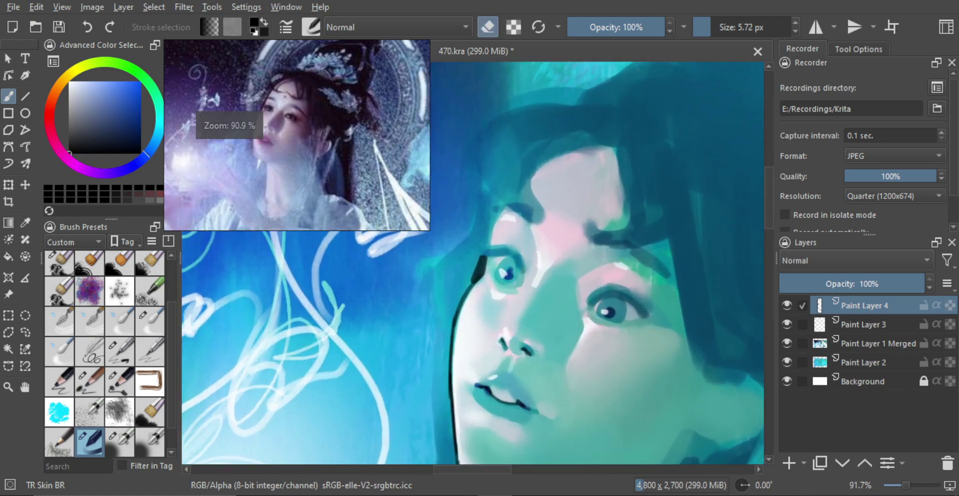
Step: Draw a small forehead mark between the brows and darken the eyelid lines of both eyes at about 4 to 7 px
key(e)
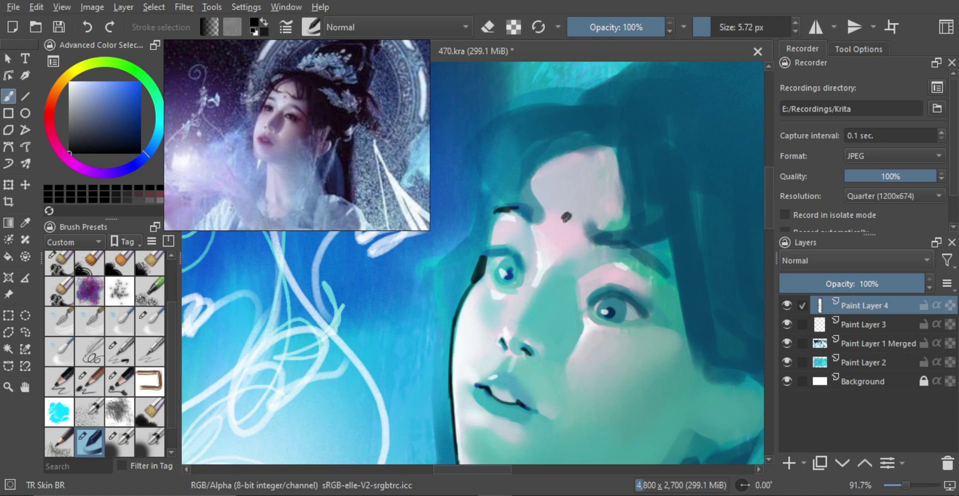
drag(518, 265, 508, 260)
key(bracketright)
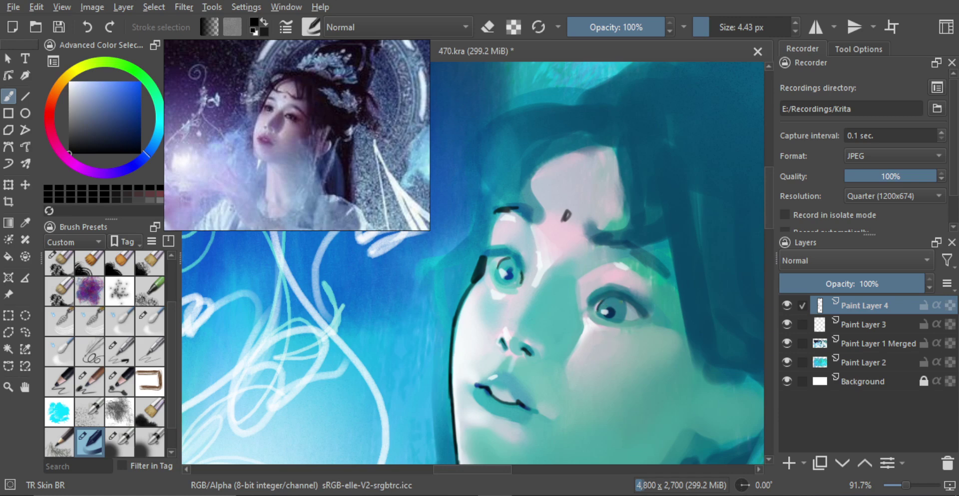
mouse_move(518, 262)
mouse_down()
mouse_move(528, 261)
mouse_move(489, 264)
mouse_up()
drag(484, 255, 504, 258)
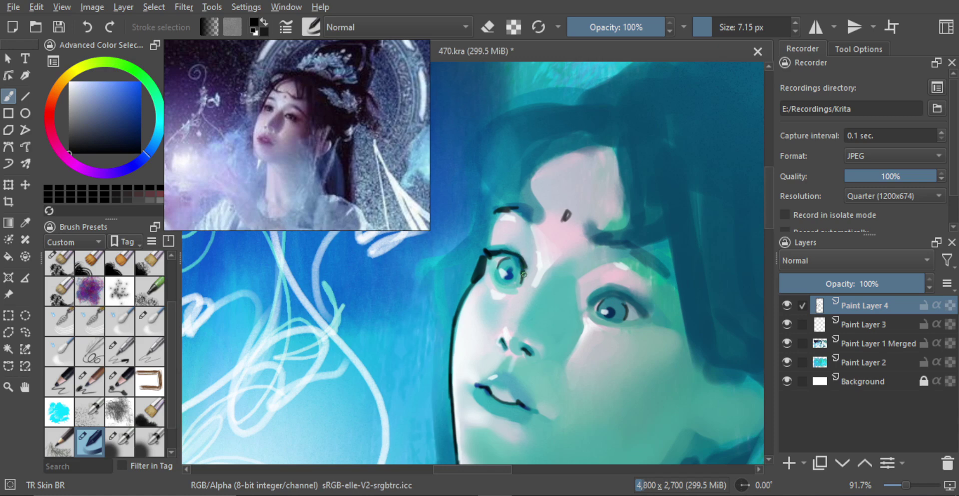
mouse_move(588, 285)
mouse_down()
mouse_move(568, 294)
mouse_move(596, 300)
mouse_move(575, 284)
mouse_up()
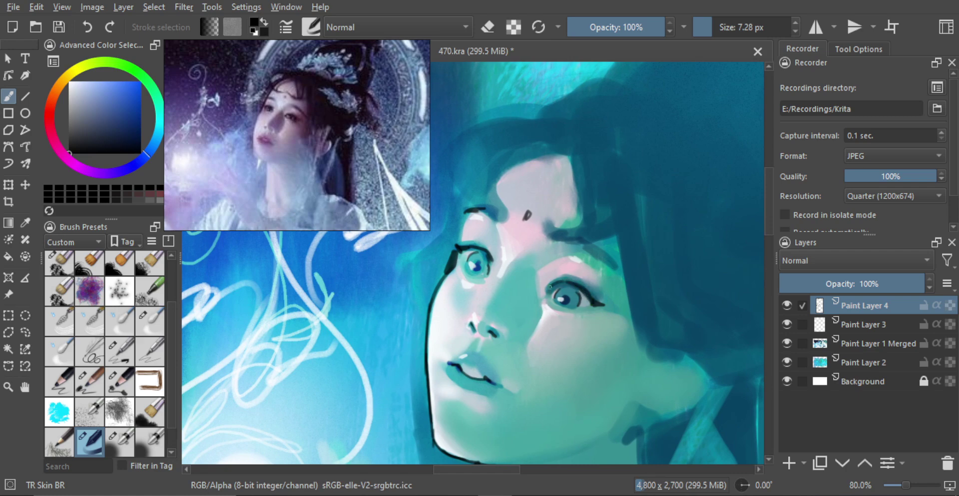
Step: Lower the line layer's opacity to 49% while checking the face in mirrored and normal orientation
drag(583, 298, 578, 366)
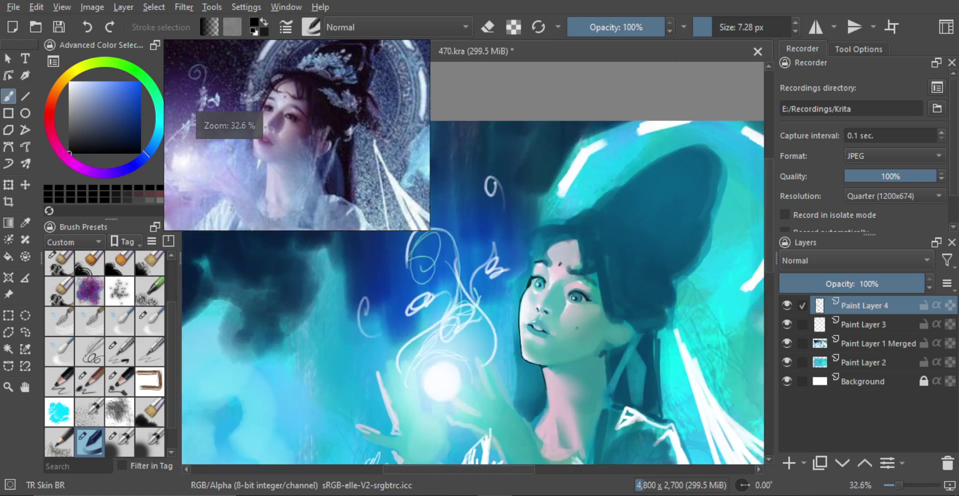
key(m)
drag(550, 302, 563, 384)
mouse_move(533, 336)
mouse_down()
mouse_move(554, 299)
mouse_move(569, 293)
mouse_up()
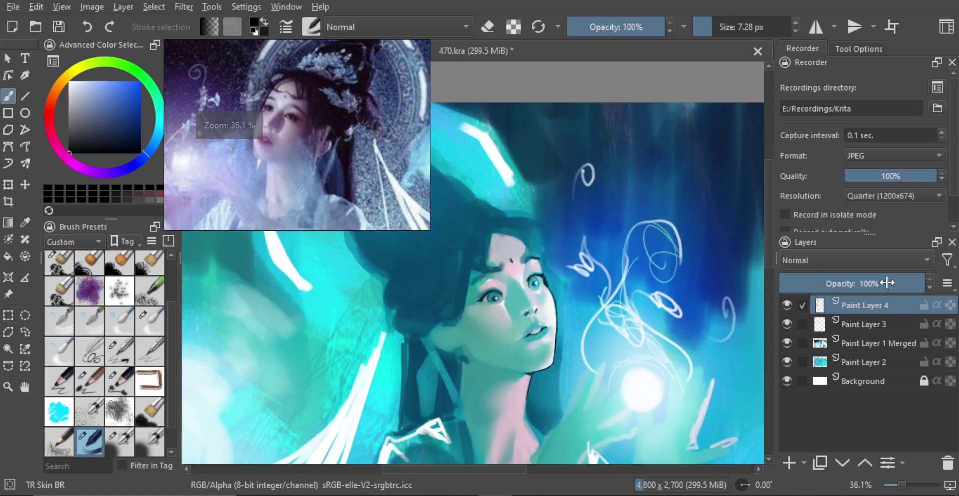
drag(886, 283, 851, 283)
mouse_move(560, 293)
mouse_down()
mouse_move(575, 337)
mouse_move(555, 322)
mouse_up()
scroll(554, 322, up, 2)
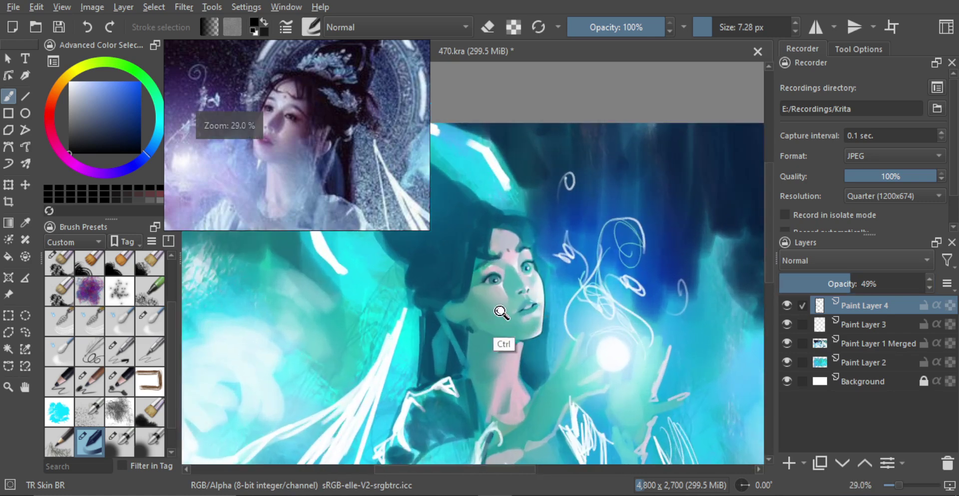
key(m)
Step: Draw the dark line along the underside of the jaw up to the earlobe at about 19 px
scroll(498, 313, up, 1)
drag(468, 313, 537, 318)
mouse_move(536, 319)
mouse_down()
mouse_move(524, 324)
mouse_move(545, 332)
mouse_up()
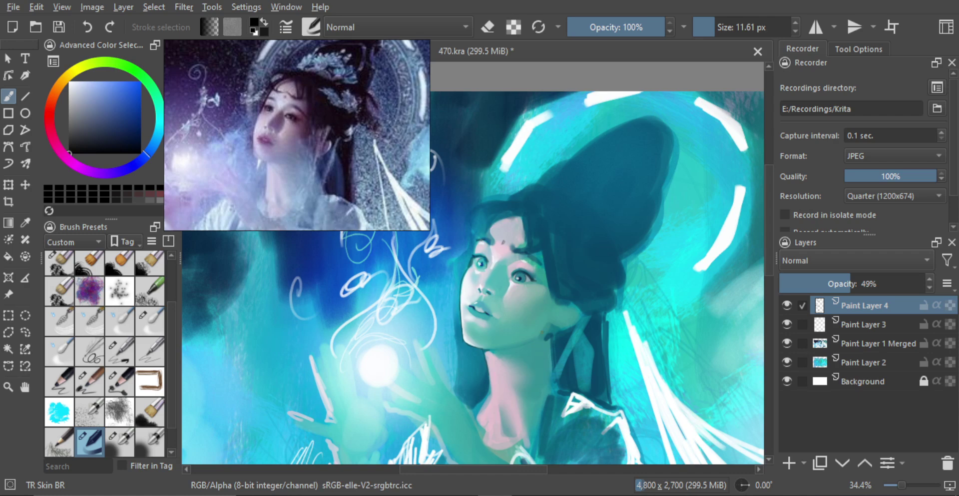
shift+drag(549, 326, 546, 331)
ctrl+click(550, 332)
mouse_move(568, 275)
ctrl+mouse_down()
mouse_move(573, 305)
mouse_move(562, 284)
ctrl+mouse_up()
scroll(562, 284, up, 2)
key(e)
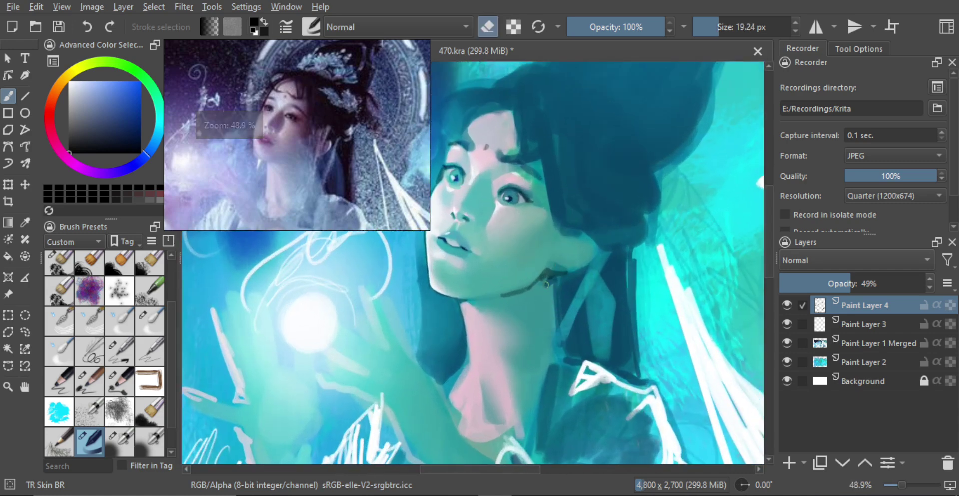
Step: Soften the jaw line near the ear with a sampled teal and the eraser at about 28 px
ctrl+click(570, 270)
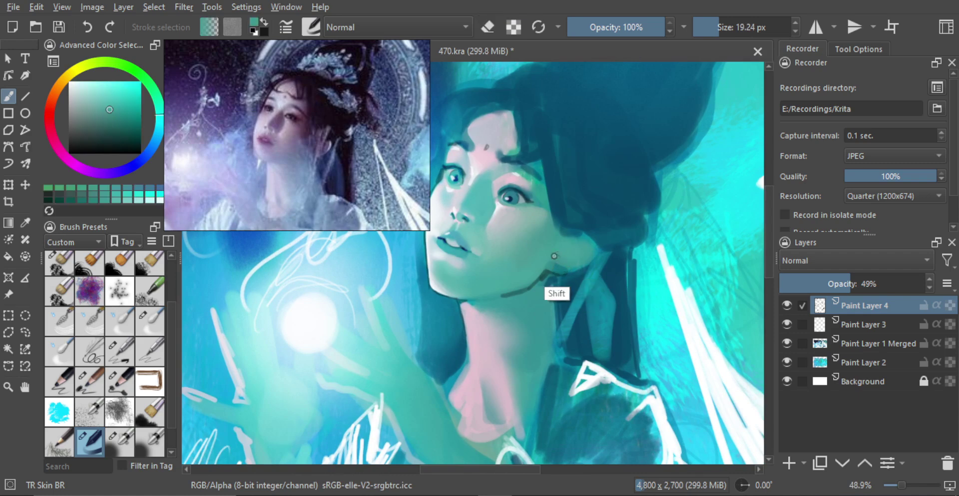
key(e)
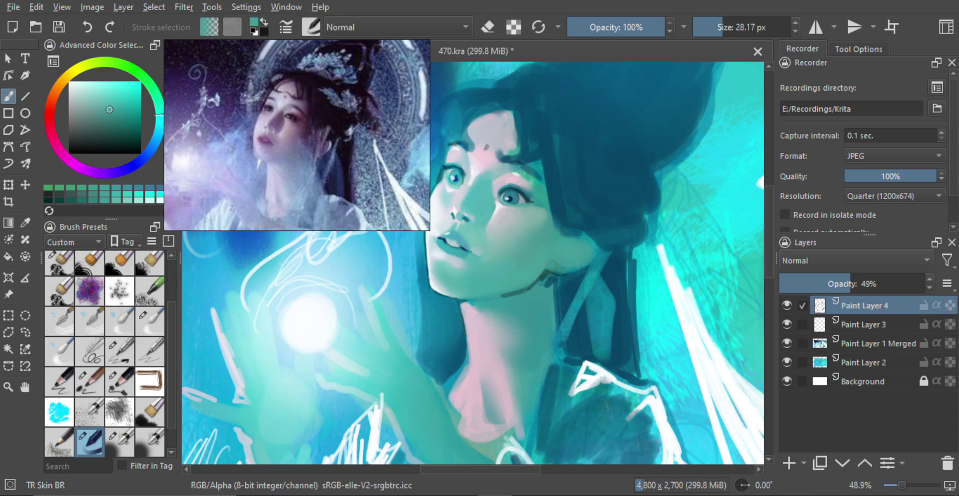
scroll(575, 276, down, 2)
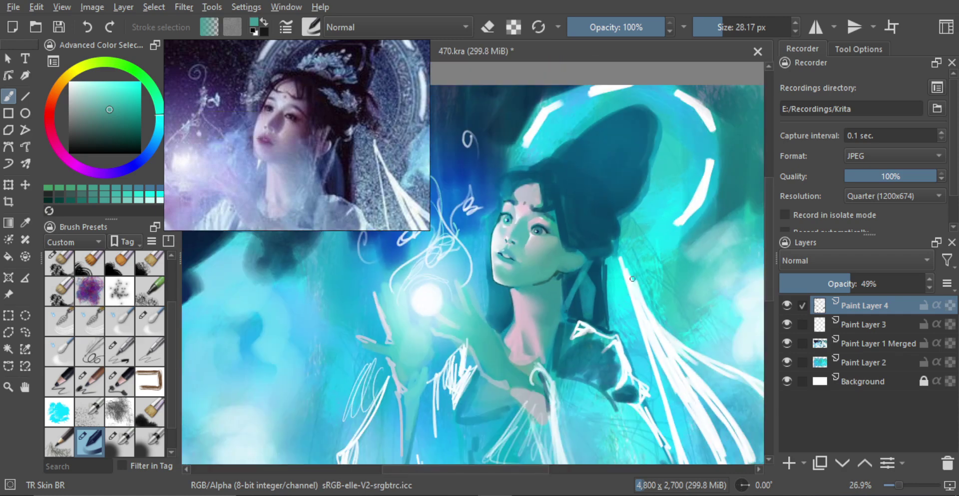
scroll(523, 285, up, 4)
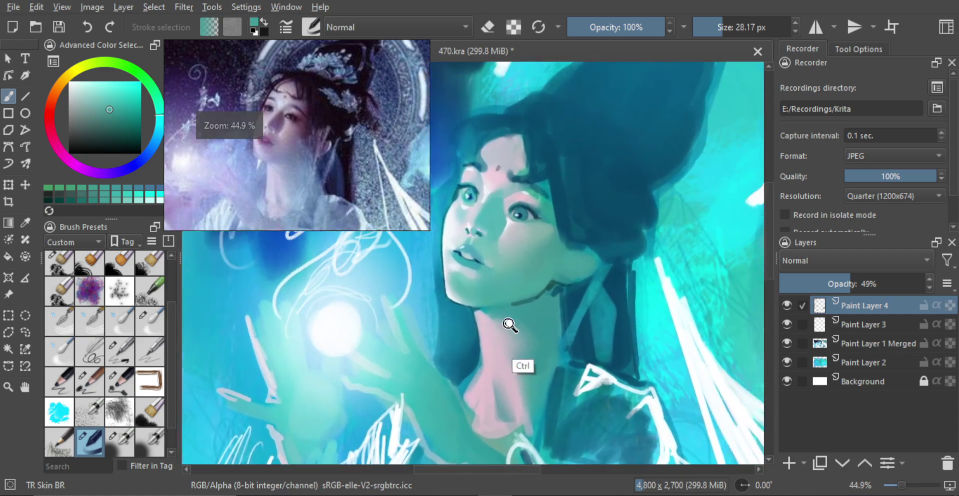
key(e)
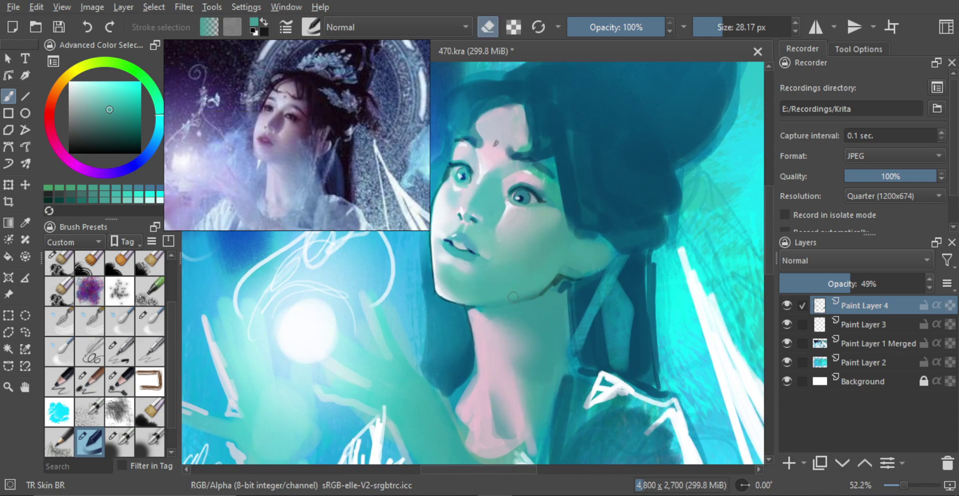
Step: Set Paint Layer 4's opacity to 47%, merge it into Paint Layer 3 and check the painting in mirrored and normal orientation
scroll(514, 287, down, 5)
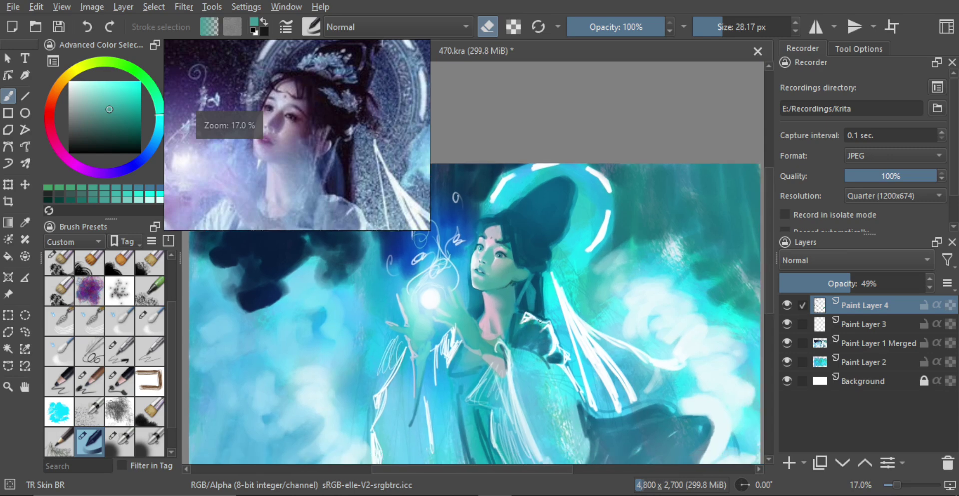
click(848, 283)
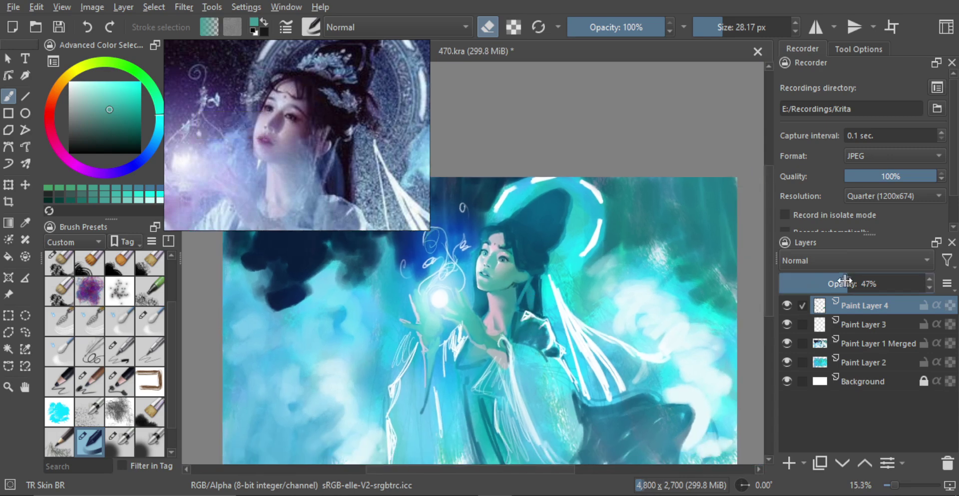
key(shift+Delete)
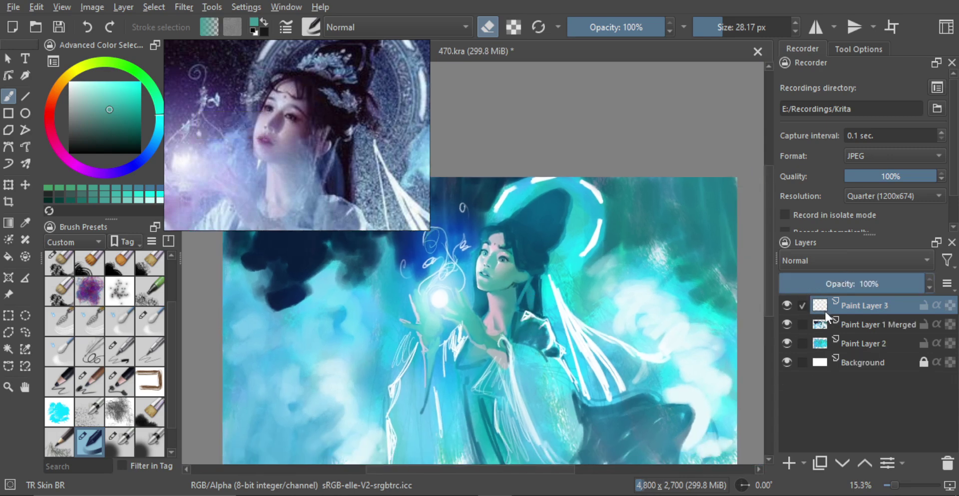
key(m)
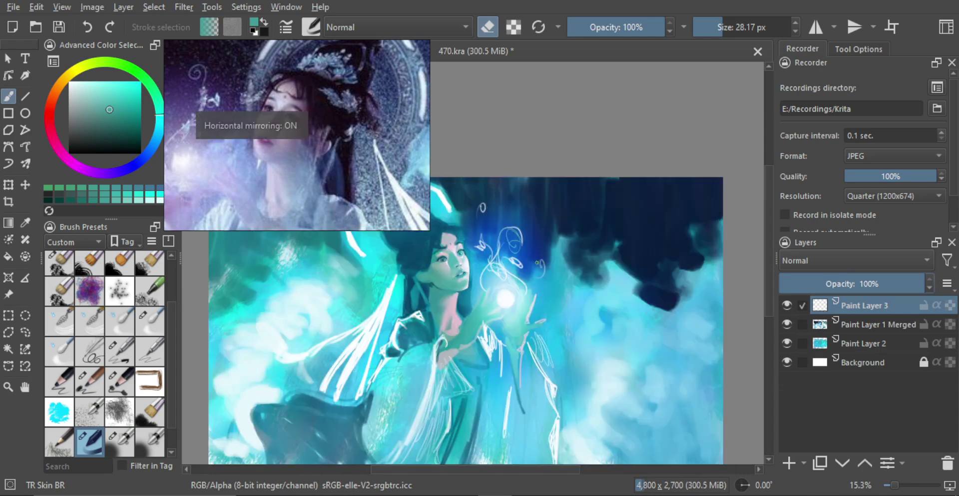
key(m)
scroll(532, 220, up, 3)
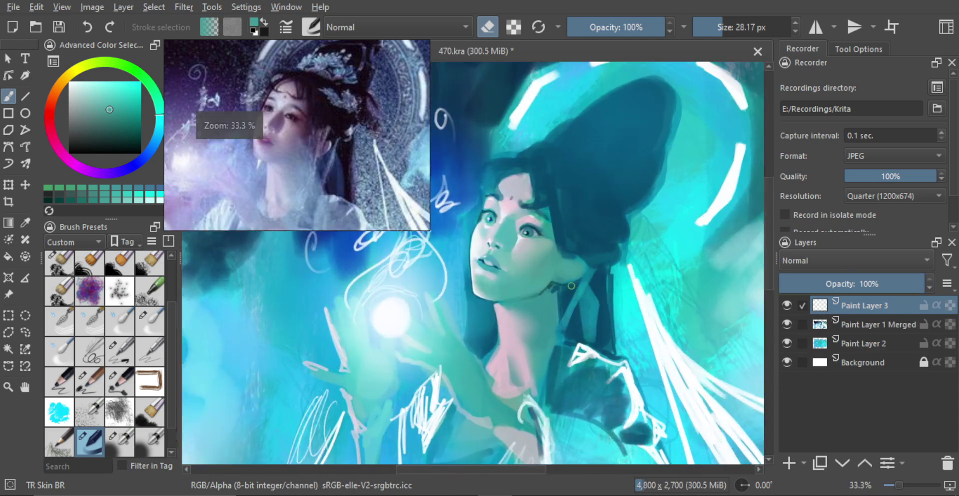
scroll(571, 285, down, 1)
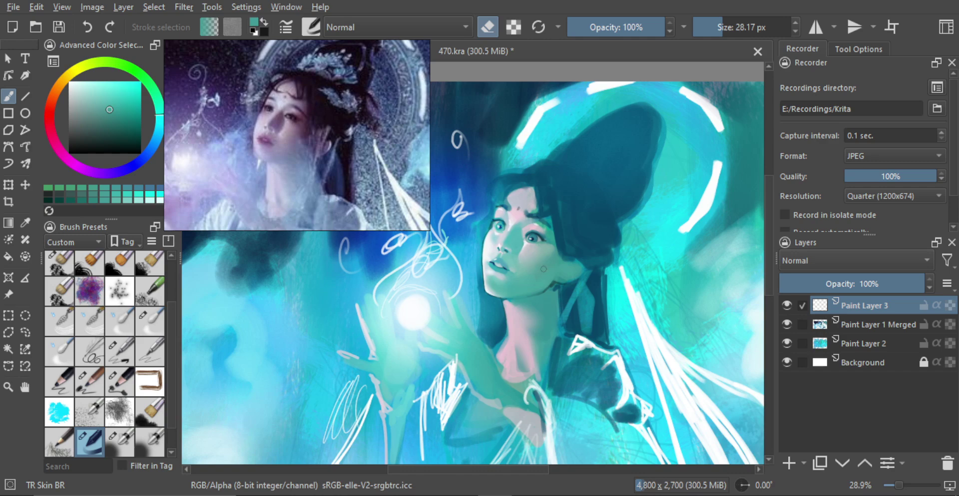
scroll(559, 275, up, 4)
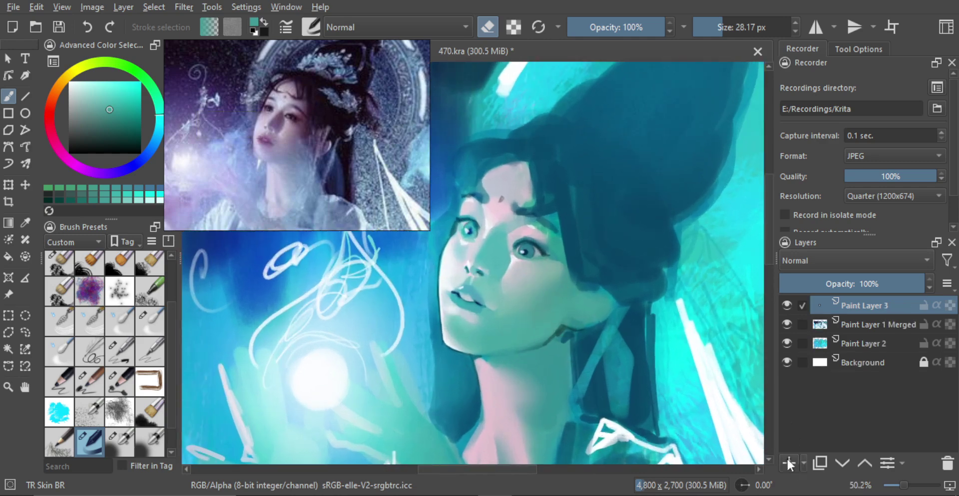
Step: Add small near-white highlights around the eyes and nose bridge at about 8 px, then merge Paint Layer 3 down
scroll(534, 271, up, 2)
mouse_move(533, 272)
mouse_down()
mouse_move(552, 285)
mouse_move(531, 285)
mouse_move(552, 359)
mouse_move(555, 424)
mouse_up()
ctrl+click(523, 286)
key(e)
ctrl+click(531, 291)
drag(565, 315, 565, 367)
mouse_move(552, 309)
mouse_down()
mouse_move(555, 287)
mouse_move(565, 292)
mouse_up()
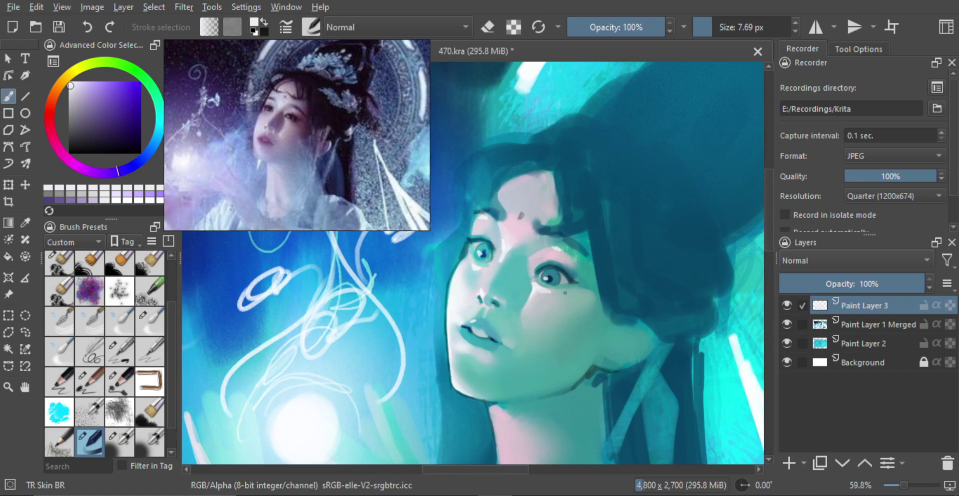
key(ctrl+e)
Step: Blend the highlights beside the nose and under the eye with the TR Mixer R brush, reducing it from about 16 to 9 px
click(148, 329)
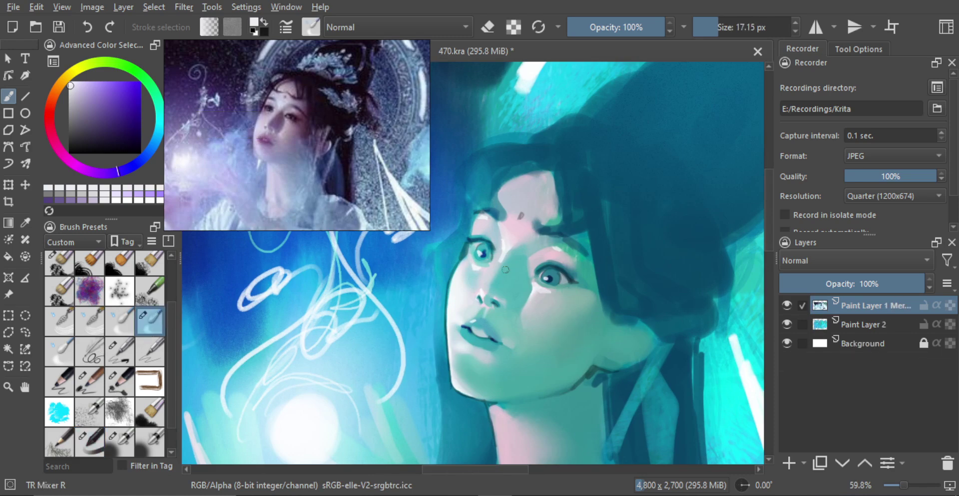
mouse_move(497, 276)
mouse_down()
mouse_move(455, 250)
mouse_move(452, 273)
mouse_up()
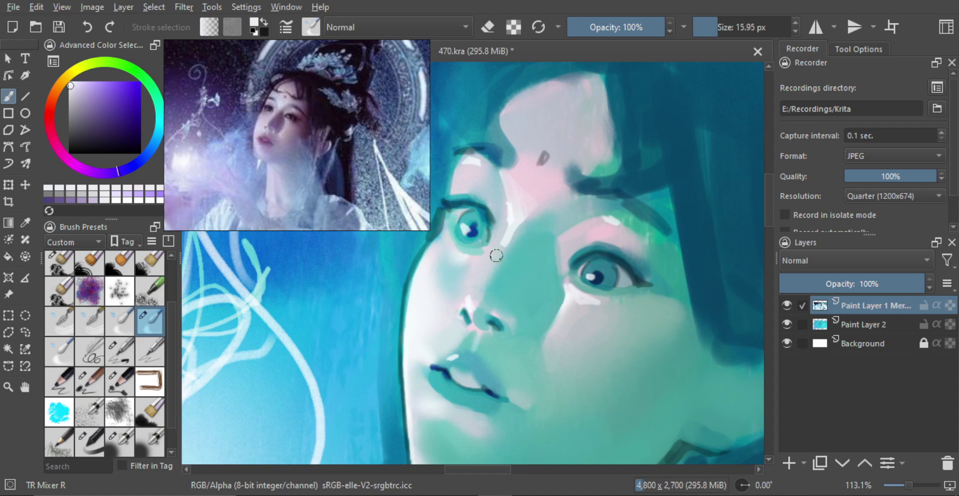
mouse_move(582, 306)
mouse_down()
mouse_move(575, 301)
mouse_move(596, 303)
mouse_move(580, 291)
mouse_up()
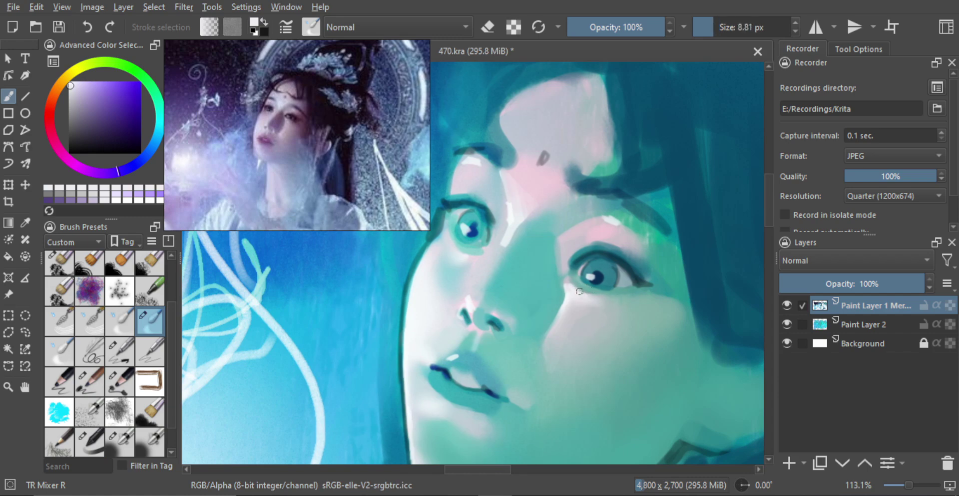
scroll(585, 286, down, 10)
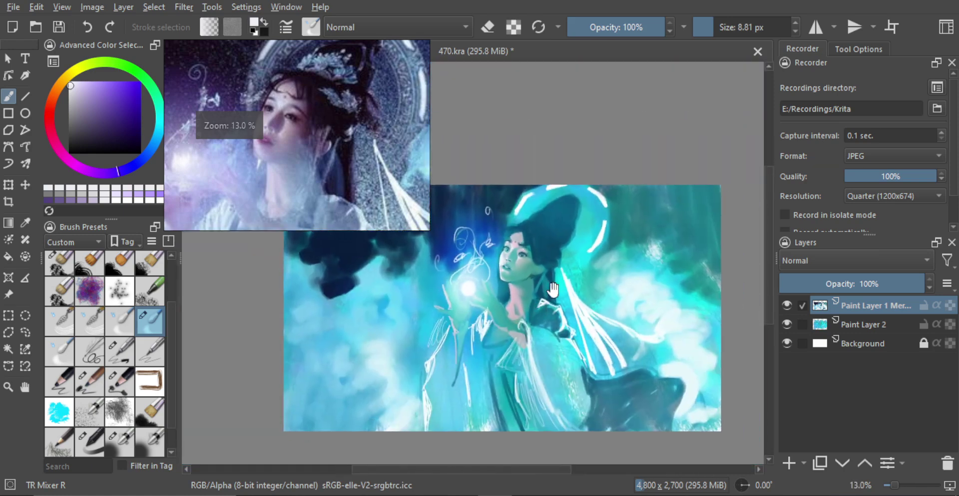
drag(554, 289, 564, 306)
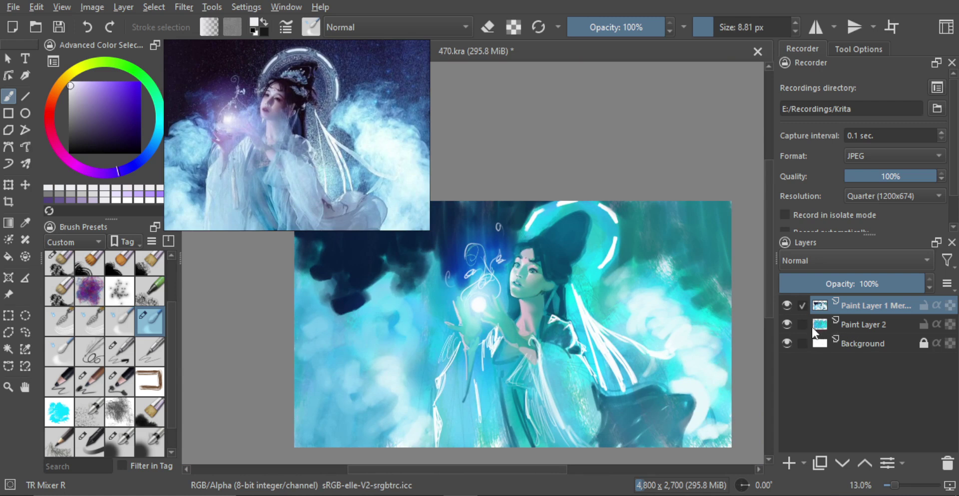
Step: Add a new paint layer and texture the halo and the area behind the hair with the TR Maple brush in a sampled dark blue
click(789, 463)
scroll(592, 315, down, 2)
mouse_move(592, 316)
mouse_down()
mouse_move(579, 307)
mouse_move(629, 311)
mouse_up()
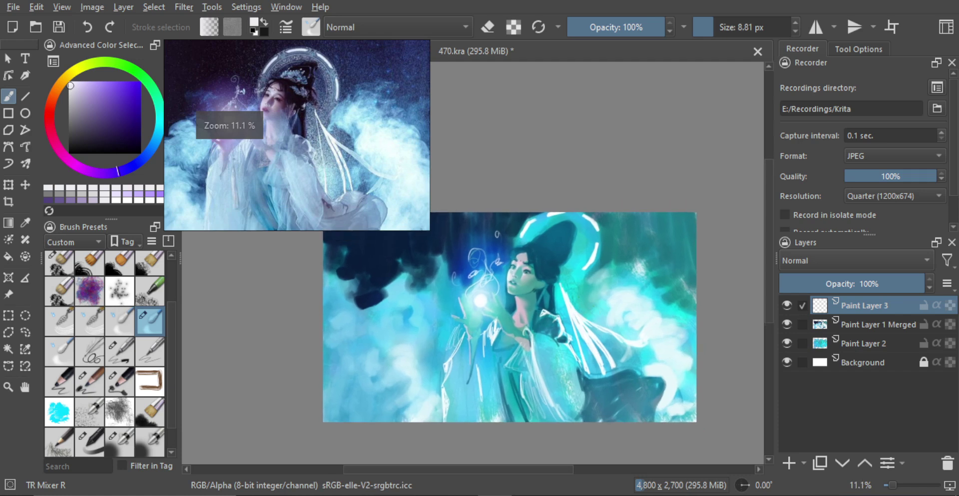
click(150, 291)
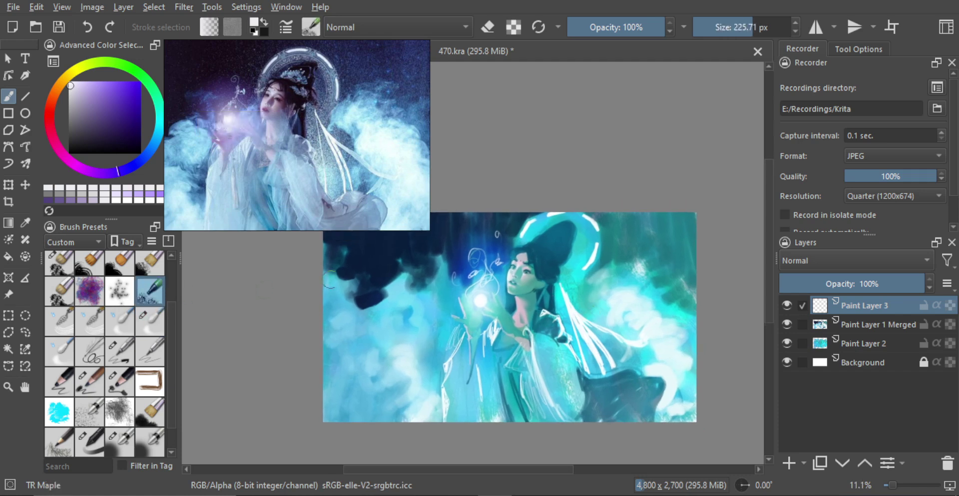
ctrl+click(554, 244)
mouse_move(530, 245)
mouse_down()
mouse_move(557, 218)
mouse_move(524, 242)
mouse_move(541, 222)
mouse_move(533, 234)
mouse_move(557, 220)
mouse_move(589, 231)
mouse_move(571, 218)
mouse_move(562, 263)
mouse_move(577, 255)
mouse_move(585, 224)
mouse_move(574, 274)
mouse_move(590, 225)
mouse_move(579, 259)
mouse_move(557, 216)
mouse_up()
mouse_move(594, 245)
mouse_down()
mouse_move(573, 274)
mouse_move(580, 289)
mouse_move(562, 298)
mouse_move(568, 336)
mouse_move(566, 314)
mouse_up()
Step: Extend the speckled blue texture over the ribbons and the robe with the TR Maple brush at about 215 px
key(])
key(ctrl+z)
mouse_move(555, 288)
mouse_down()
mouse_move(596, 370)
mouse_move(579, 337)
mouse_move(591, 362)
mouse_move(580, 339)
mouse_move(599, 351)
mouse_move(610, 347)
mouse_move(603, 332)
mouse_move(618, 350)
mouse_up()
key(bracketleft)
key(bracketleft)
shift+drag(542, 326, 546, 326)
mouse_move(487, 354)
shift+mouse_down()
mouse_move(494, 412)
mouse_move(494, 386)
mouse_move(498, 402)
mouse_move(485, 395)
mouse_move(501, 361)
shift+mouse_up()
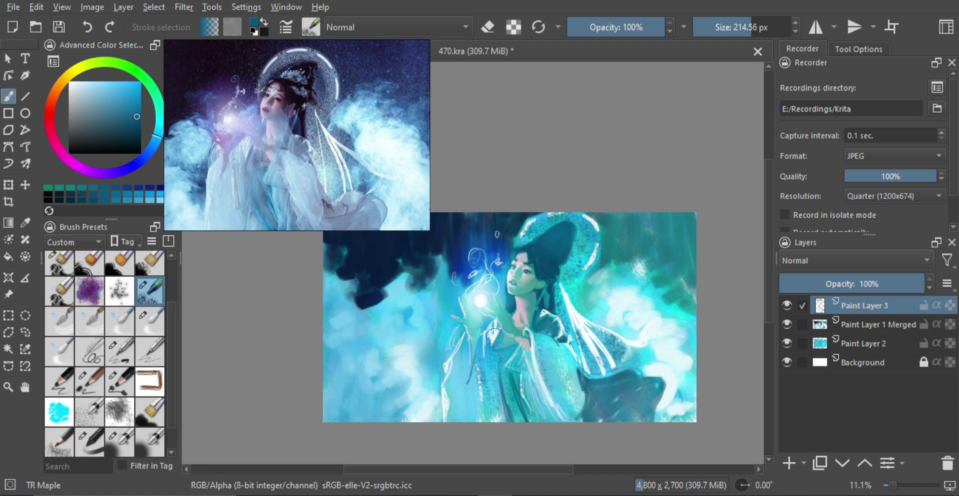
Step: Erase excess texture around the robe and ribbons with the TR Skin SB brush at about 90 to 150 px
click(125, 439)
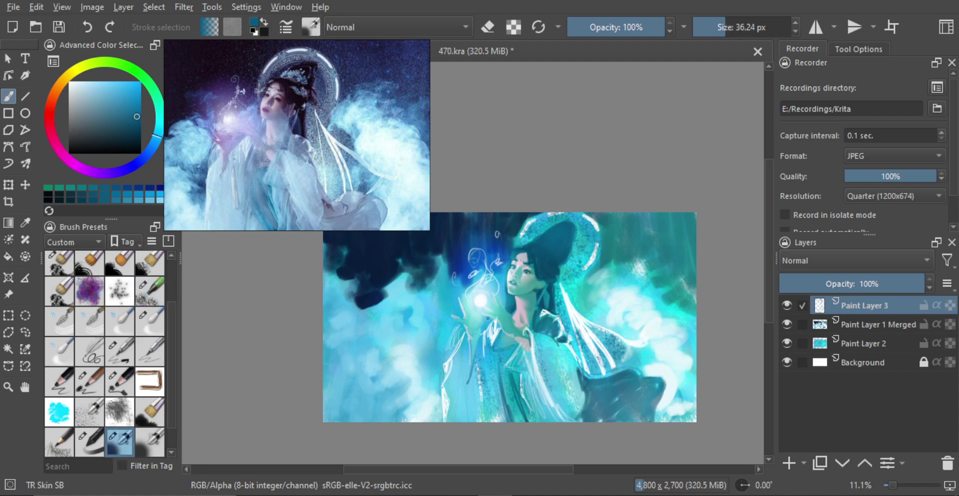
key(e)
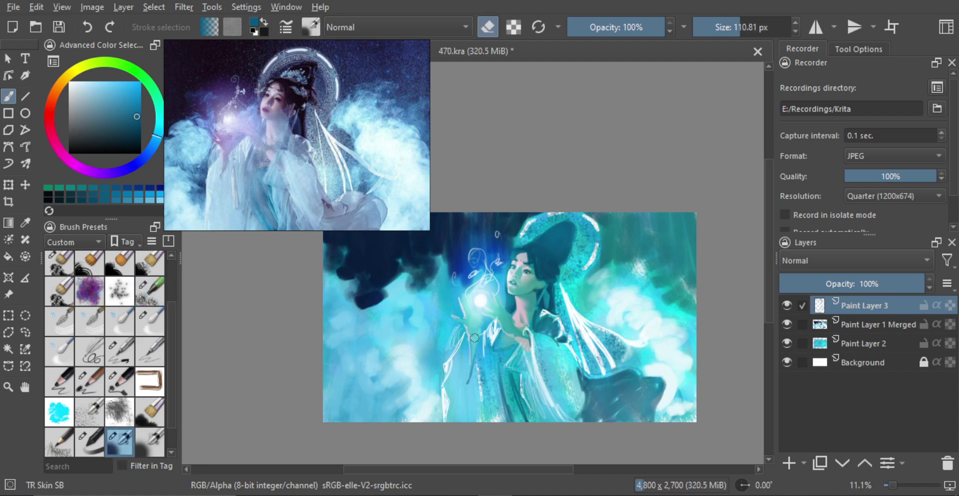
key(bracketright)
key(bracketright)
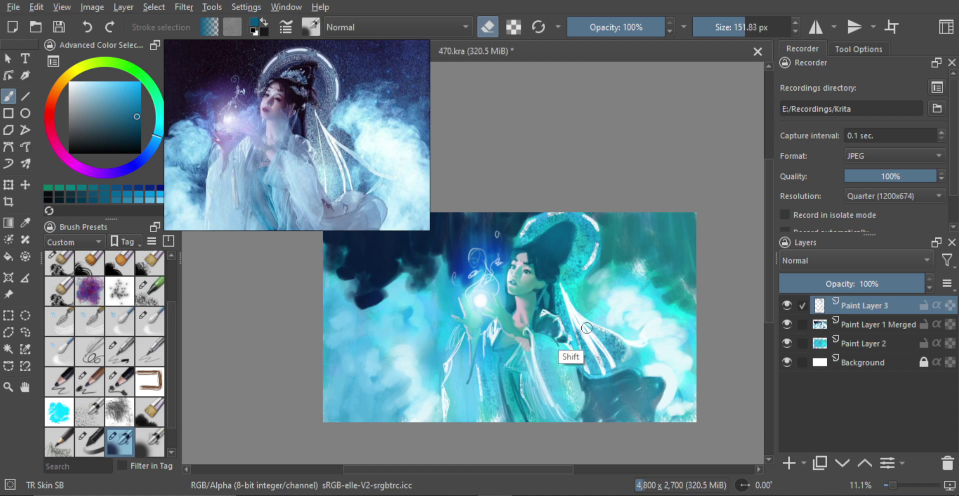
key(bracketleft)
key(bracketleft)
key(bracketleft)
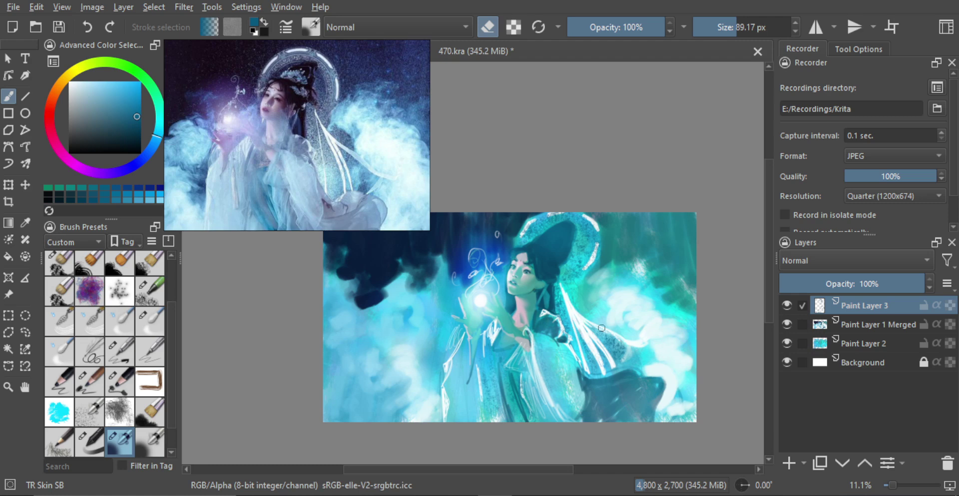
key(bracketright)
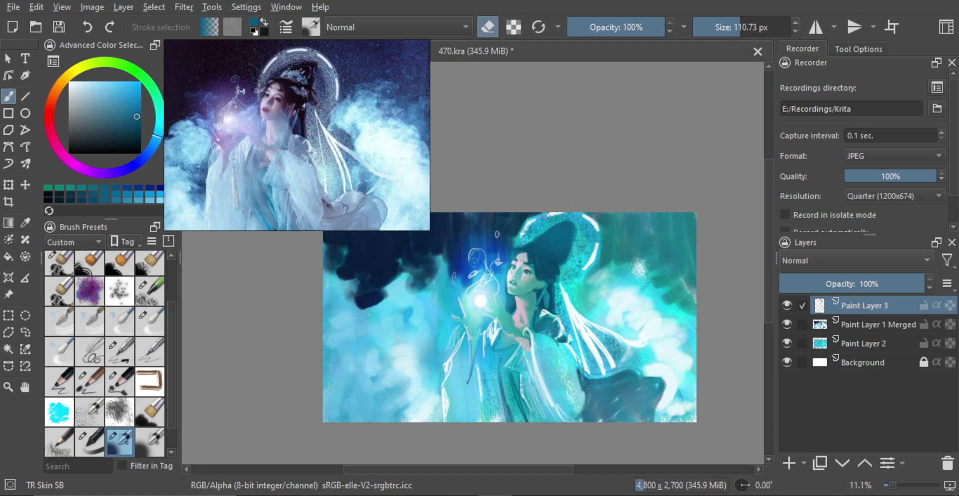
Step: Check the whole painting in mirrored and normal orientation and merge the texture layer into Paint Layer 1 Merged
key(minus)
key(m)
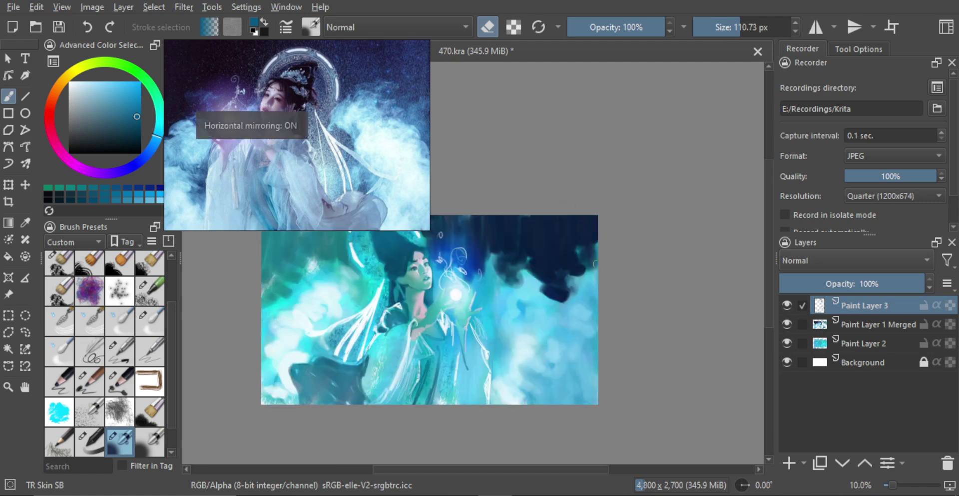
key(m)
key(minus)
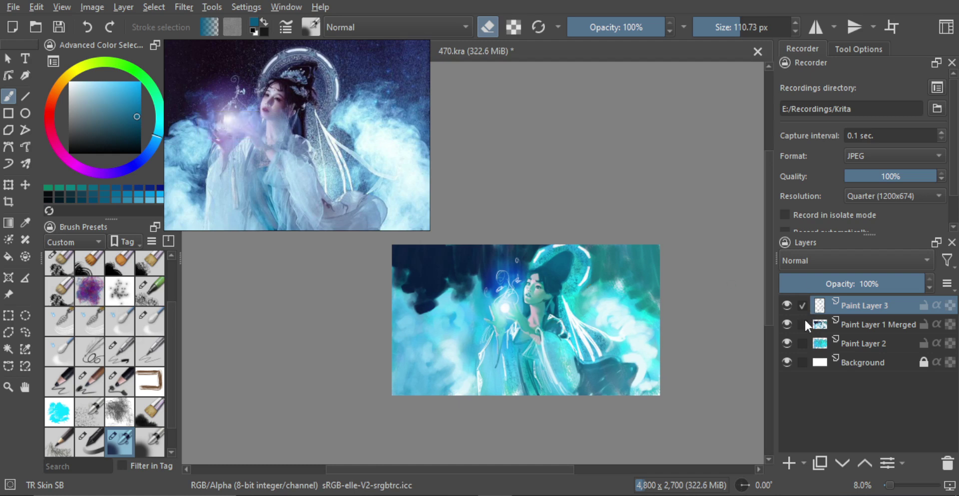
key(ctrl+e)
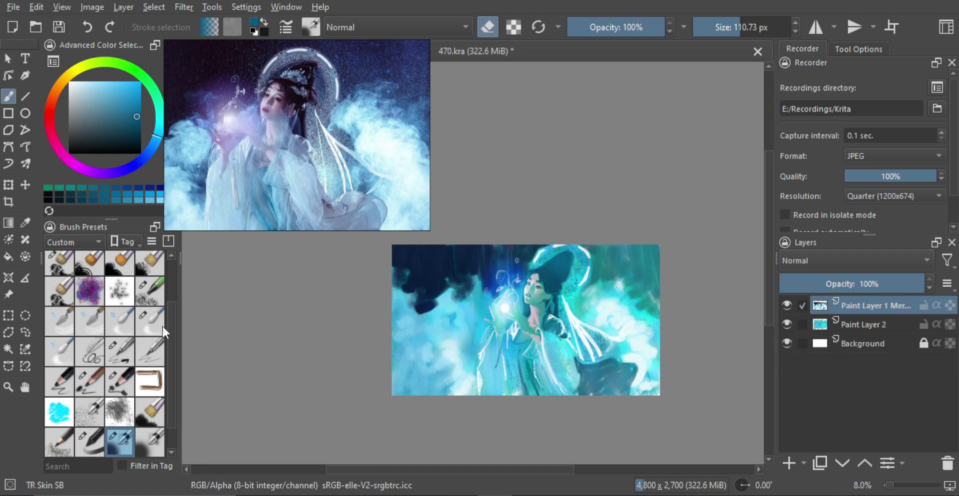
Step: Blend the background clouds and the area beside the robe with the TR Mixer R brush at about 270 to 330 px
click(159, 323)
drag(503, 242, 476, 239)
mouse_move(531, 274)
mouse_down()
mouse_move(631, 247)
mouse_move(634, 265)
mouse_up()
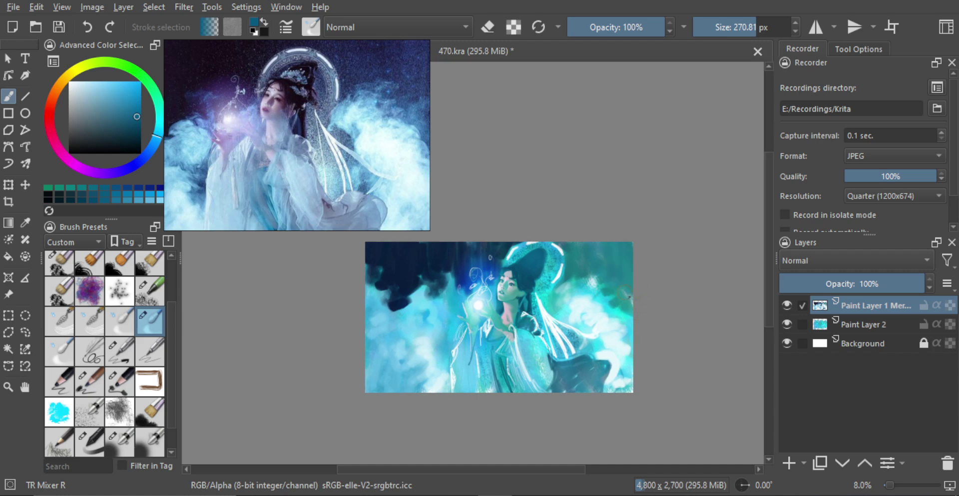
mouse_move(385, 290)
mouse_down()
mouse_move(397, 273)
mouse_move(438, 287)
mouse_move(437, 315)
mouse_move(439, 292)
mouse_up()
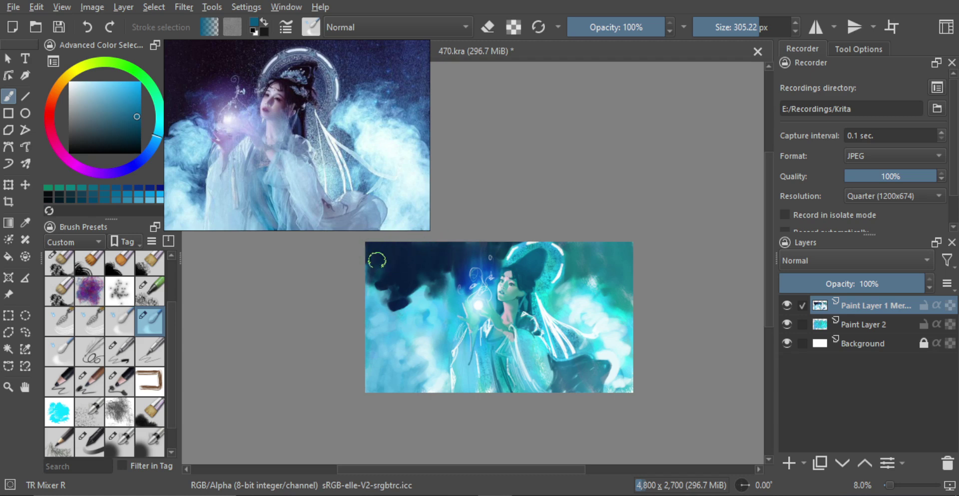
mouse_move(388, 344)
mouse_down()
mouse_move(433, 345)
mouse_move(440, 360)
mouse_up()
drag(450, 343, 459, 315)
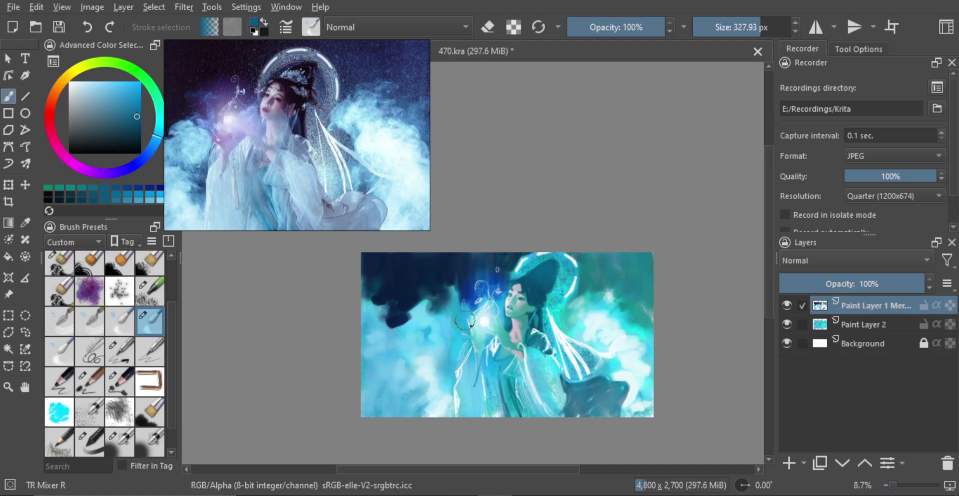
Step: Add a new paint layer and paint sampled teal over the front of the robe with the TR Skin BR brush at about 129 px
click(126, 386)
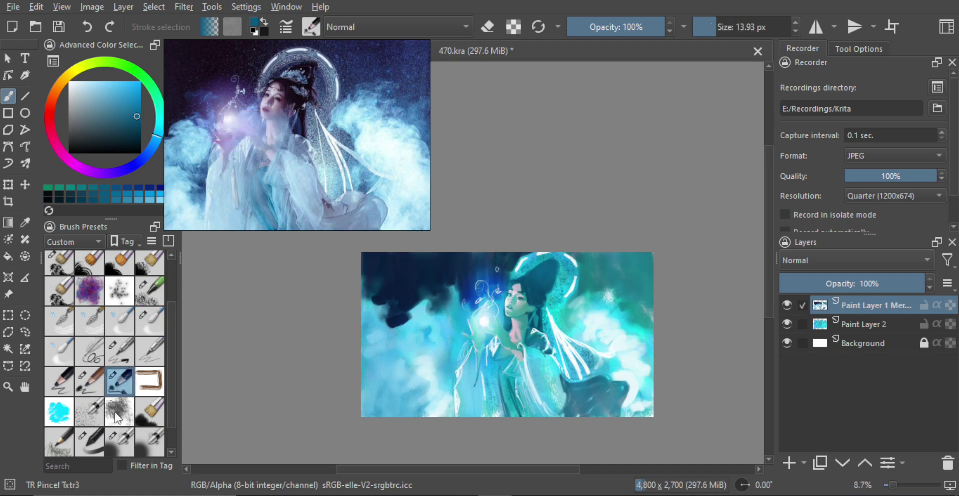
click(98, 443)
click(785, 464)
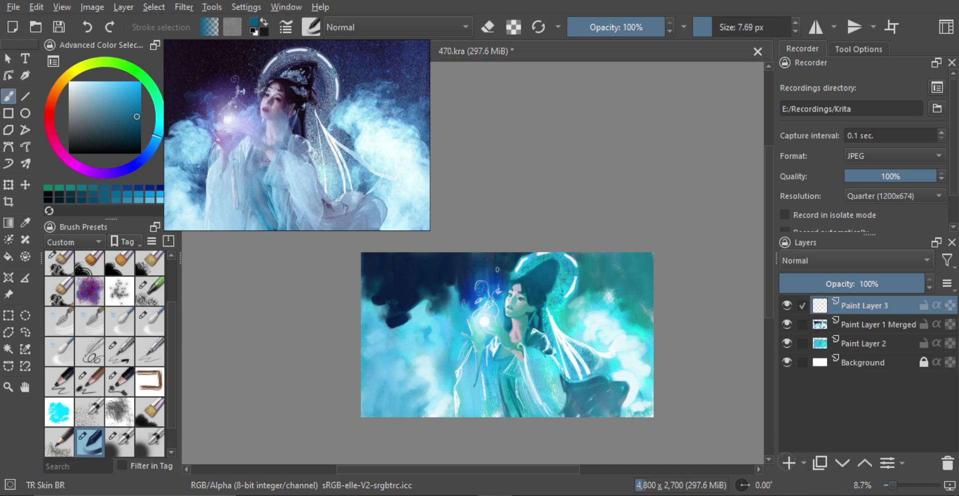
scroll(534, 344, up, 1)
shift+drag(478, 346, 513, 345)
mouse_move(444, 364)
shift+mouse_down()
mouse_move(469, 350)
mouse_move(453, 355)
mouse_move(453, 380)
mouse_move(465, 334)
mouse_move(474, 382)
mouse_move(492, 364)
mouse_move(489, 396)
shift+mouse_up()
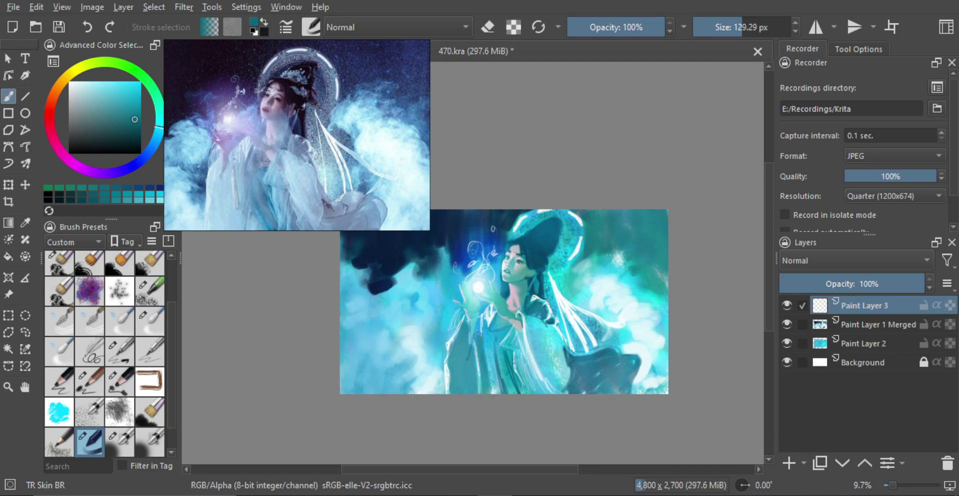
drag(478, 323, 494, 393)
mouse_move(492, 335)
mouse_down()
mouse_move(502, 329)
mouse_move(494, 393)
mouse_up()
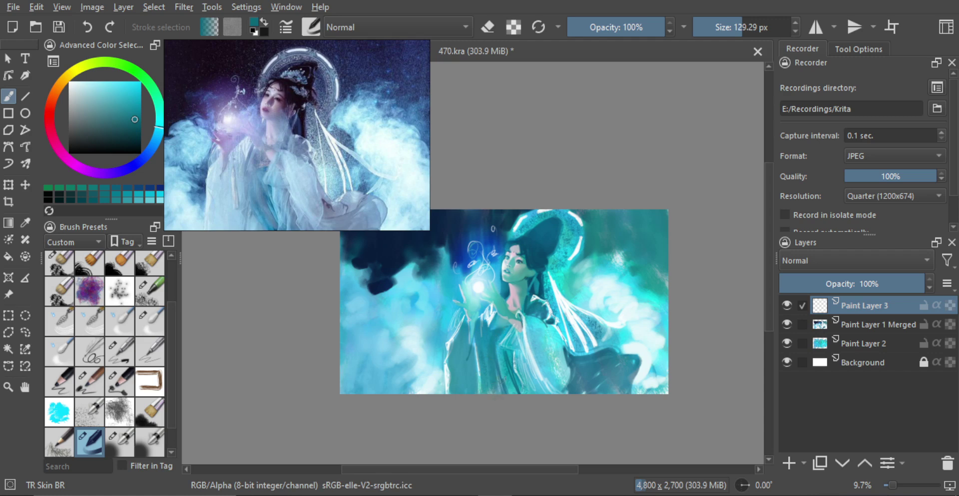
Step: Paint teal over the sleeve and lower robe at about 134 px and check the painting in mirrored and normal orientation
mouse_move(521, 364)
shift+mouse_down()
mouse_move(507, 334)
mouse_move(529, 390)
mouse_move(542, 389)
mouse_move(545, 363)
shift+mouse_up()
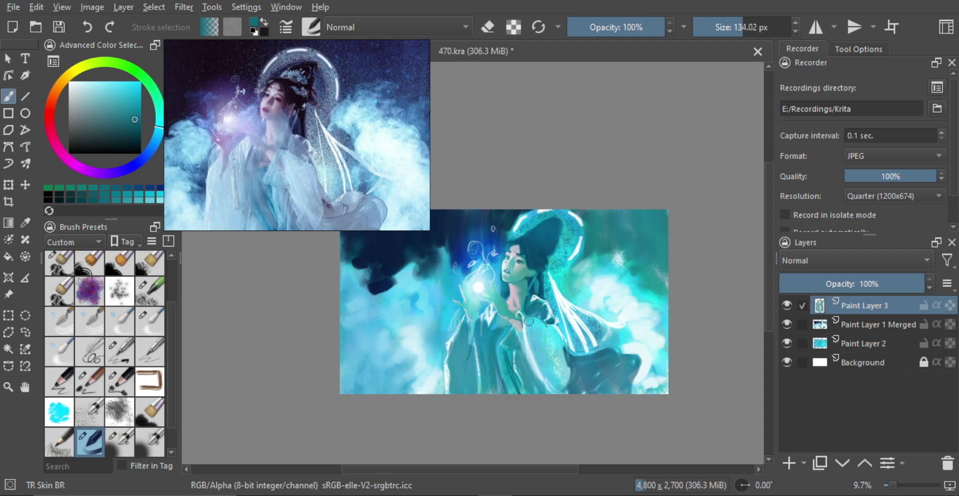
mouse_move(528, 321)
mouse_down()
mouse_move(552, 387)
mouse_move(553, 331)
mouse_move(564, 364)
mouse_up()
key(m)
key(m)
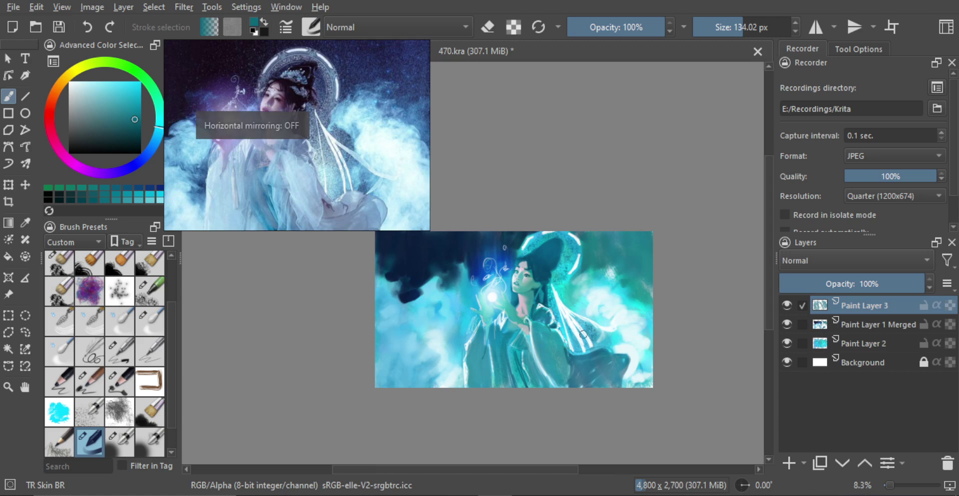
Step: Lock Paint Layer 3's transparency and brush a sampled lighter blue over the robe and sleeve at about 266 px
scroll(670, 328, up, 1)
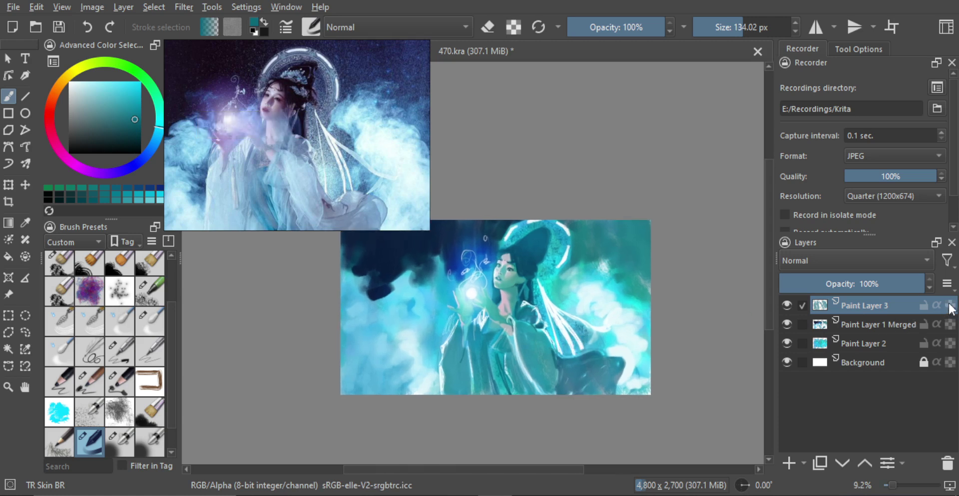
ctrl+click(414, 360)
shift+drag(414, 363, 486, 296)
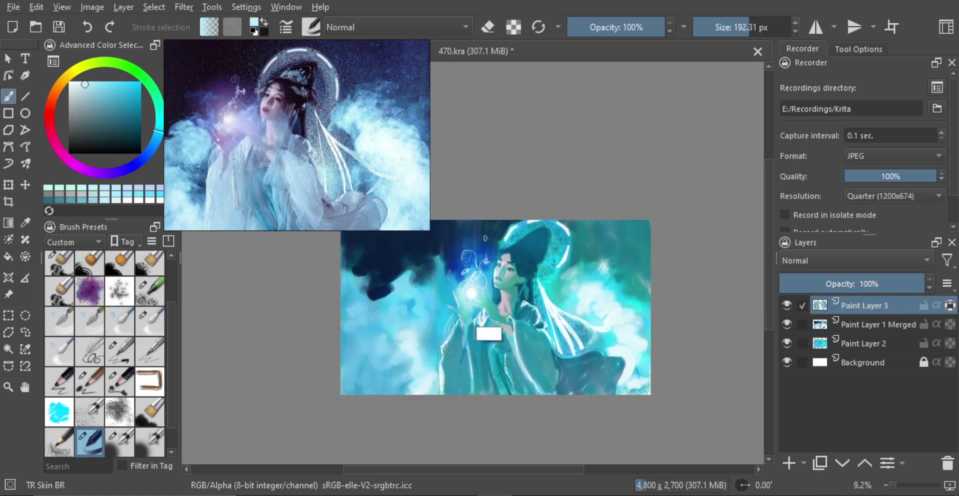
mouse_move(445, 343)
mouse_down()
mouse_move(465, 410)
mouse_move(489, 335)
mouse_move(467, 351)
mouse_move(479, 329)
mouse_move(453, 350)
mouse_move(453, 405)
mouse_move(467, 373)
mouse_up()
key(ctrl+z)
ctrl+click(450, 358)
drag(474, 320, 480, 384)
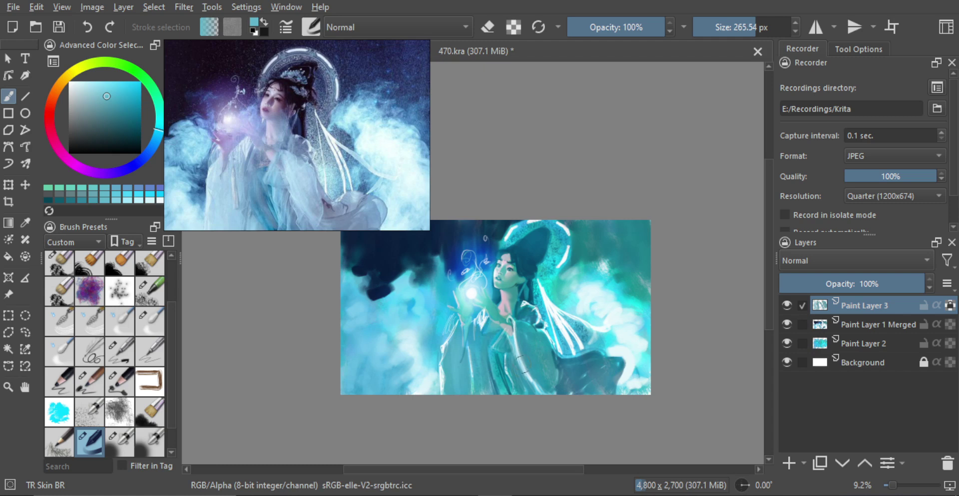
mouse_move(521, 362)
mouse_down()
mouse_move(530, 350)
mouse_move(553, 358)
mouse_up()
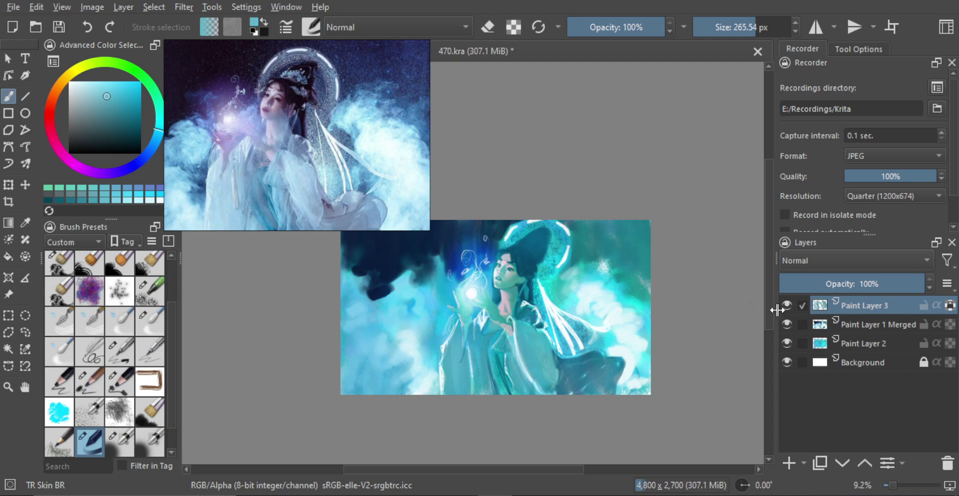
Step: Check the recolored robe in mirrored and normal orientation, then merge Paint Layer 3 into Paint Layer 1 Merged
key(m)
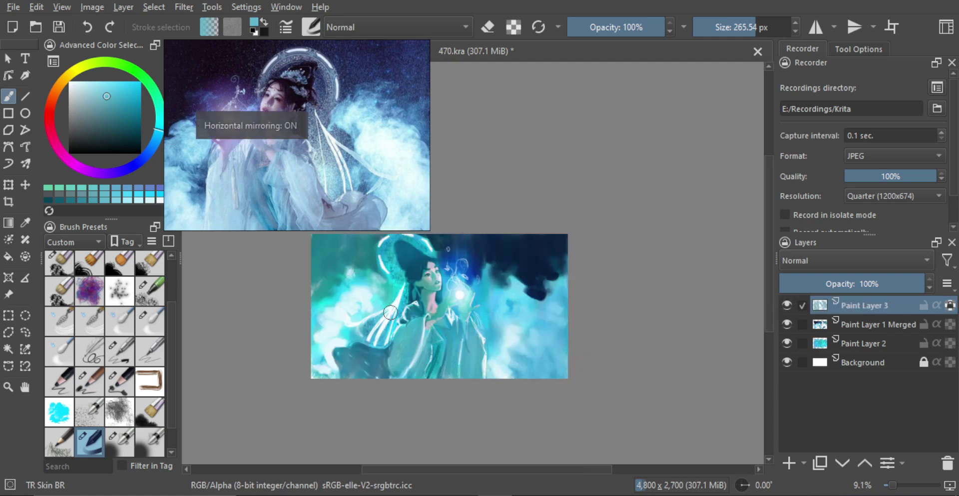
key(m)
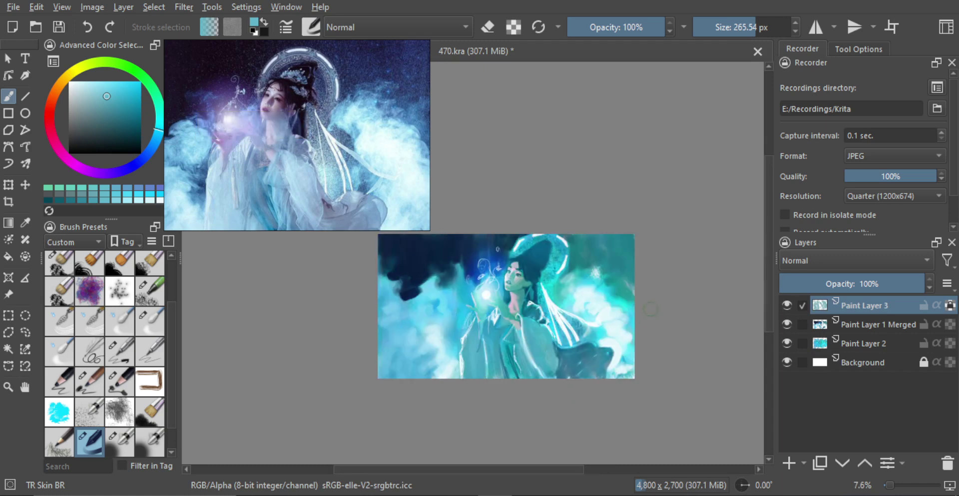
key(ctrl+e)
Step: Paint sampled muted blue over the dark trailing cloth beside the robe at about 260 px
ctrl+click(549, 352)
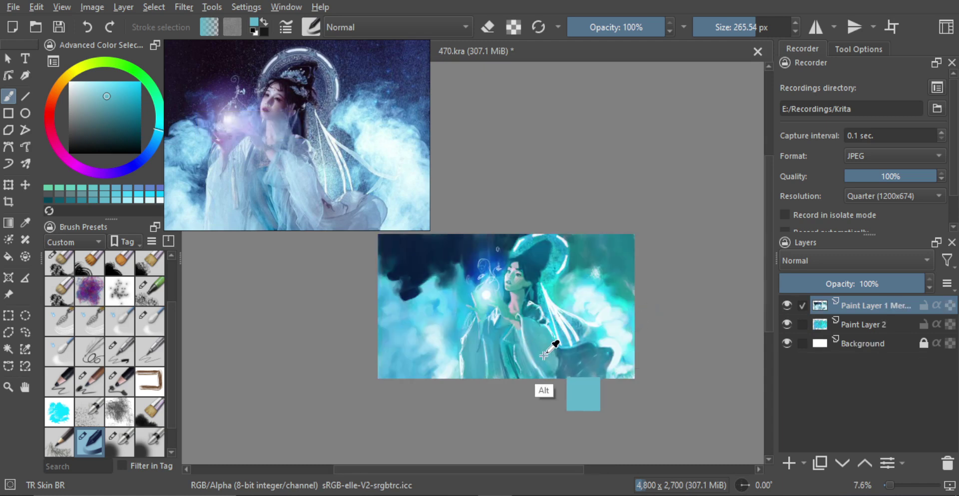
mouse_move(554, 353)
mouse_down()
mouse_move(568, 342)
mouse_move(548, 335)
mouse_up()
drag(551, 352, 554, 352)
drag(555, 351, 550, 369)
ctrl+click(552, 354)
mouse_move(550, 368)
mouse_down()
mouse_move(542, 346)
mouse_move(569, 346)
mouse_up()
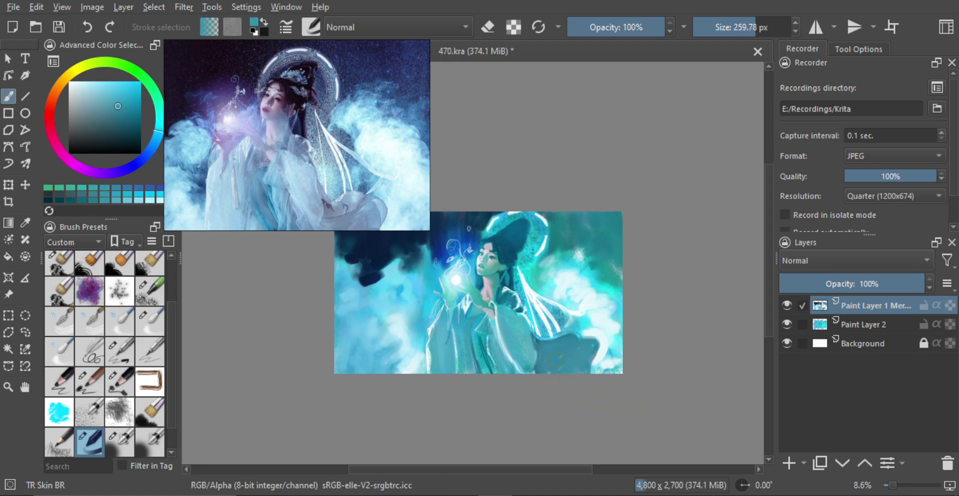
mouse_move(579, 375)
mouse_down()
mouse_move(568, 362)
mouse_move(579, 349)
mouse_up()
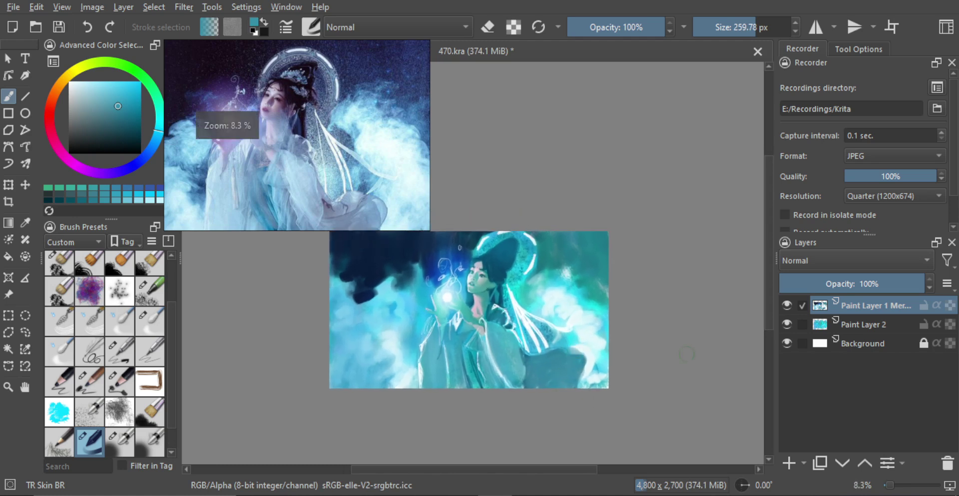
Step: Add a paint layer and sketch red fold and contour lines over the robe, sleeve and trailing cloth at about 21 px
click(790, 462)
drag(455, 316, 453, 313)
click(49, 118)
drag(125, 114, 140, 90)
mouse_move(428, 330)
mouse_down()
mouse_move(435, 350)
mouse_move(404, 334)
mouse_move(426, 344)
mouse_up()
drag(423, 327, 426, 373)
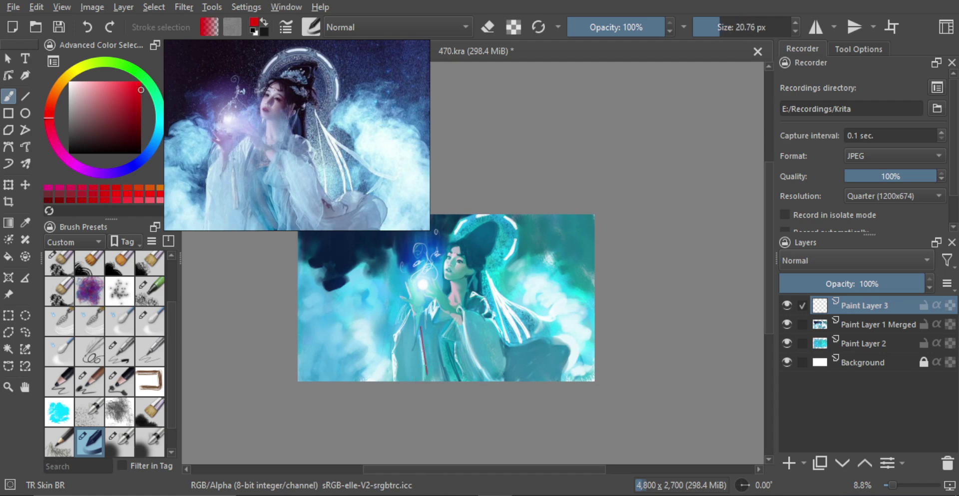
key(ctrl+z)
drag(423, 317, 427, 349)
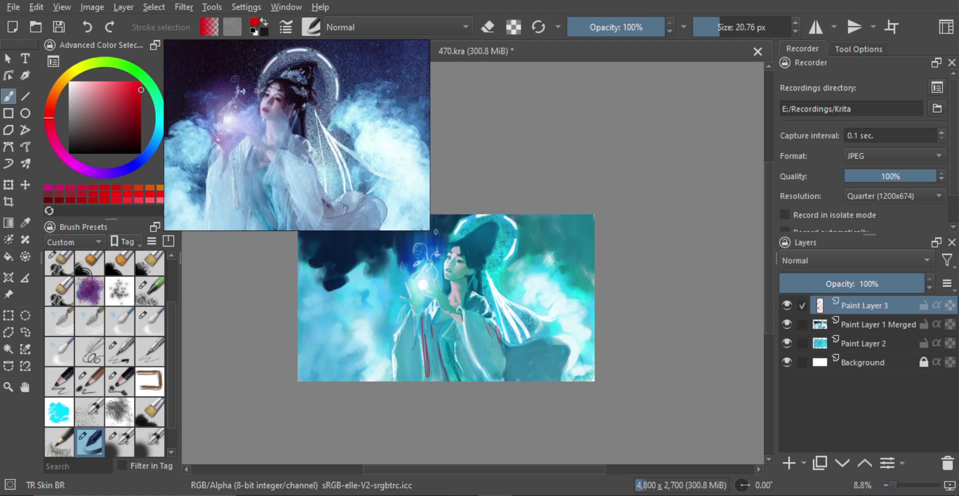
drag(494, 320, 498, 353)
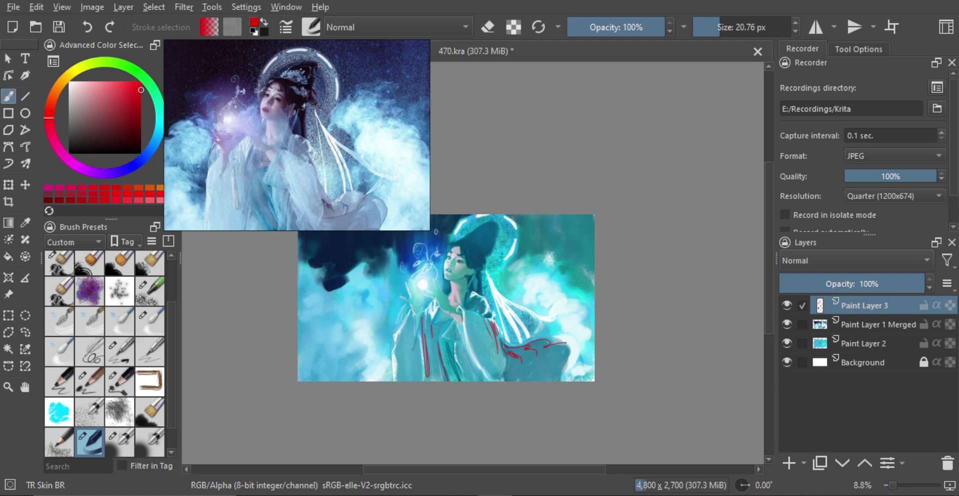
drag(558, 344, 559, 379)
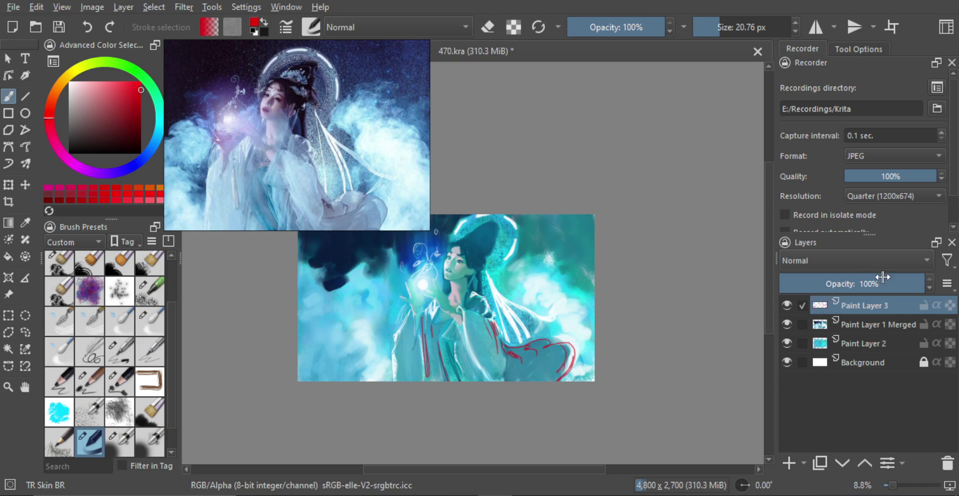
Step: Set the red sketch layer to Multiply at 40% opacity and merge it into Paint Layer 1 Merged
click(858, 260)
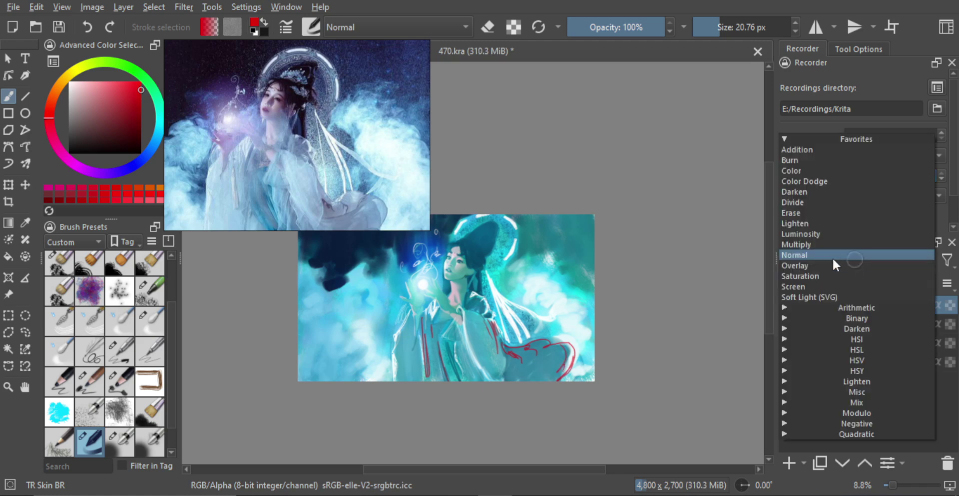
click(830, 191)
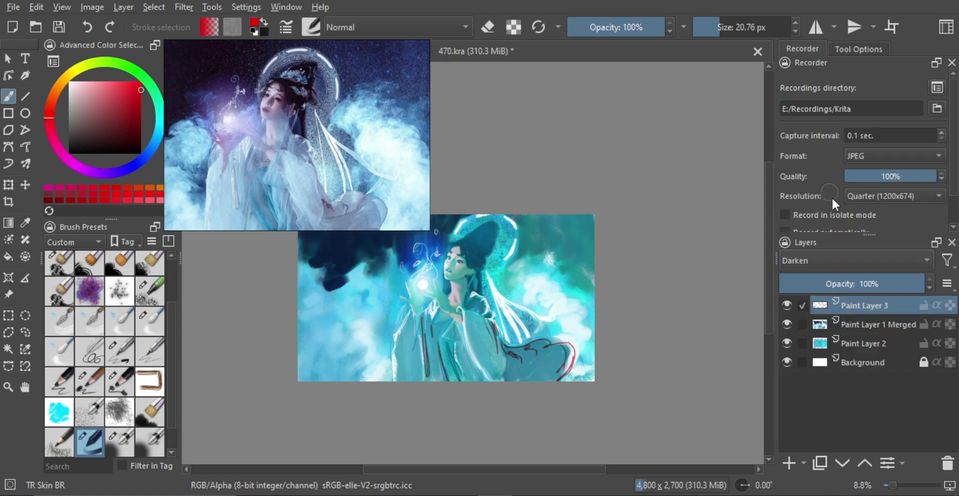
click(847, 260)
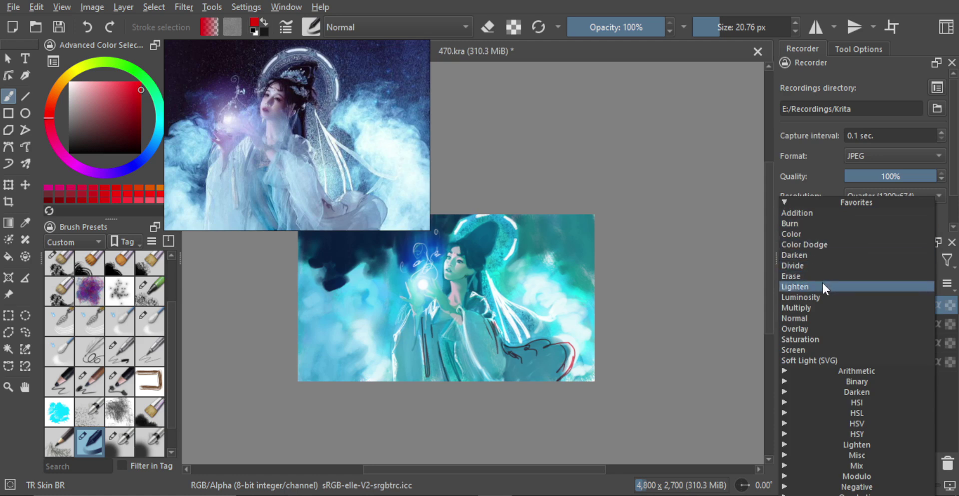
click(822, 306)
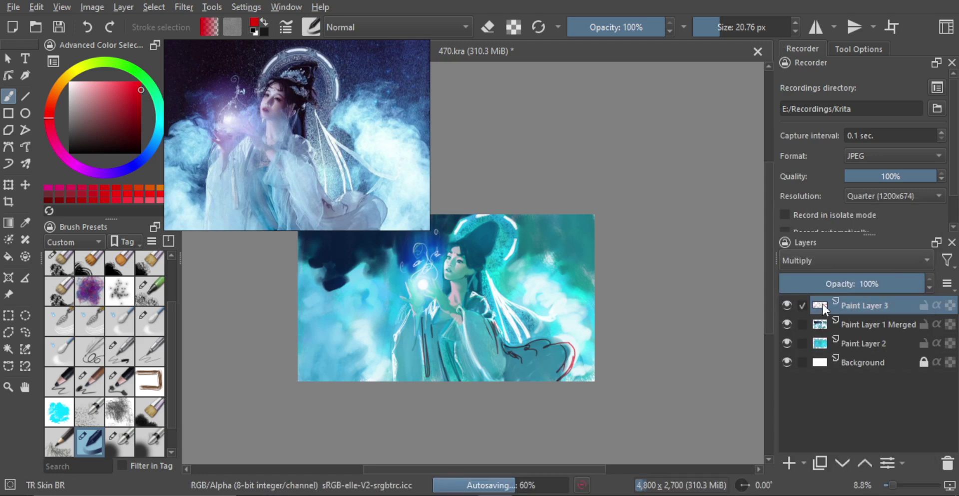
drag(884, 280, 839, 289)
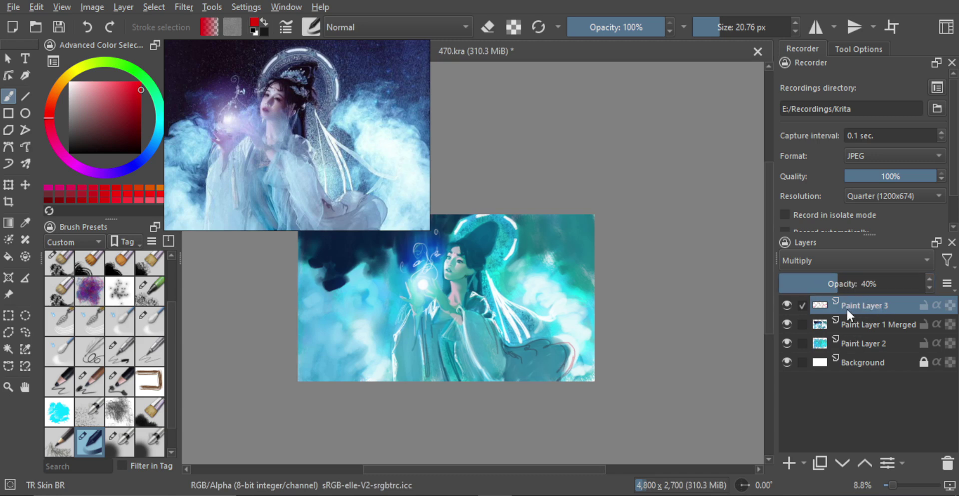
key(ctrl+e)
Step: Add a paint layer and brush sampled pale cyan texture over the dark background beyond the halo with TR Blocking Strokes at about 727 px
click(789, 462)
drag(557, 277, 644, 302)
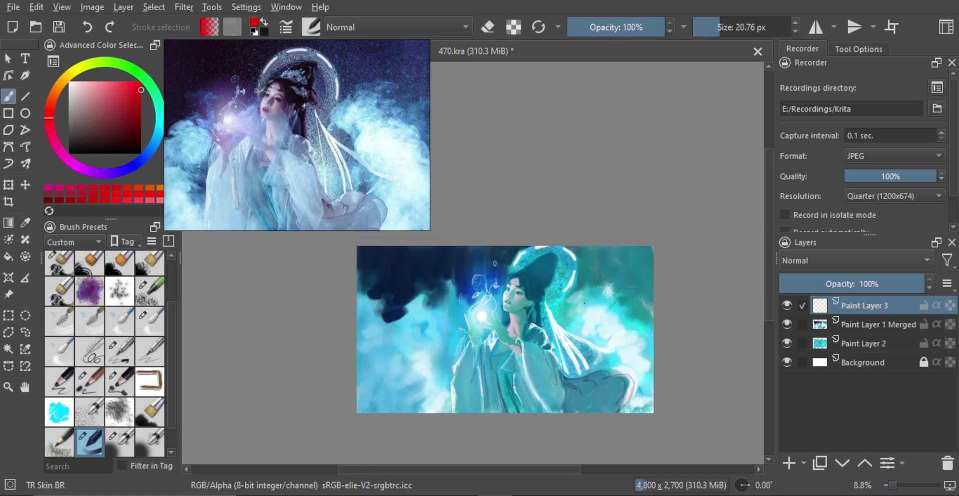
drag(568, 265, 562, 260)
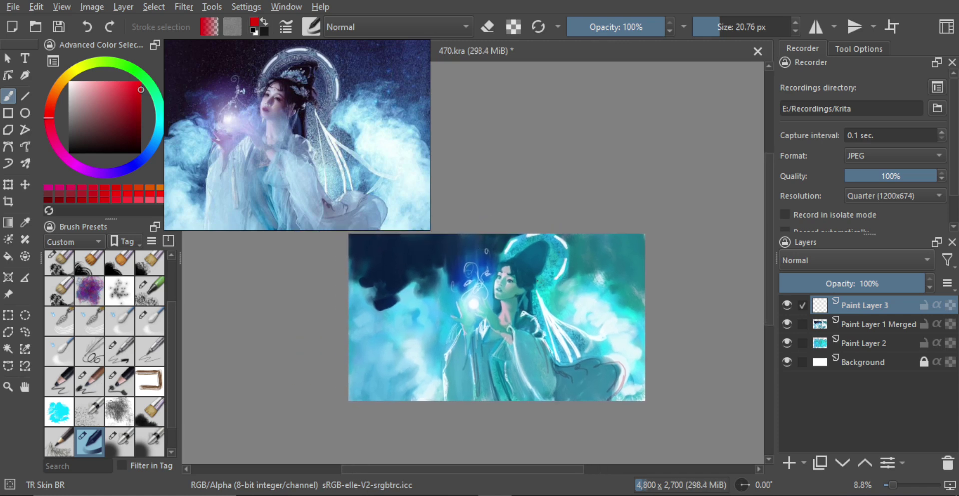
drag(172, 331, 168, 277)
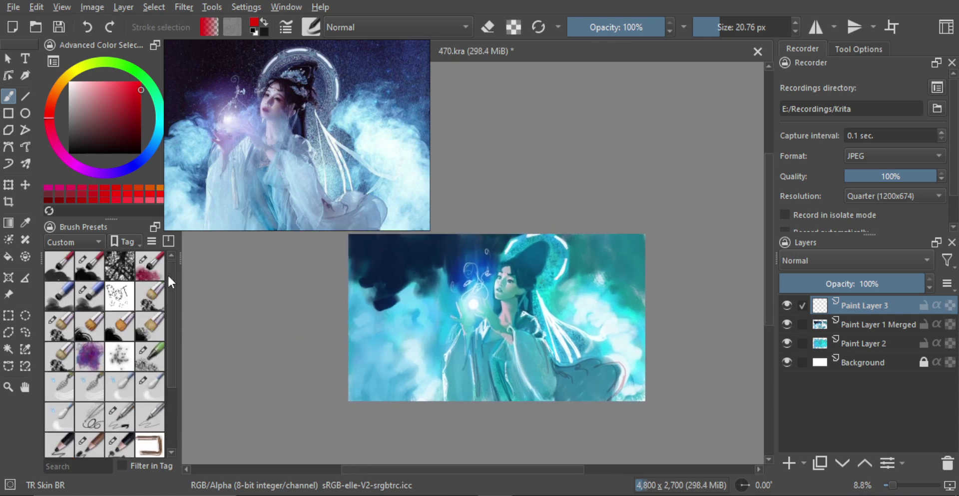
click(150, 266)
ctrl+click(622, 296)
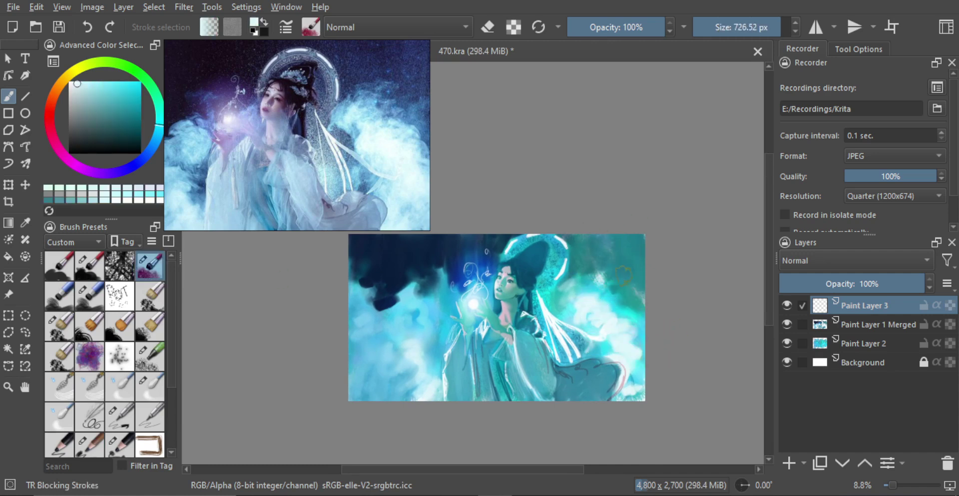
mouse_move(611, 279)
mouse_down()
mouse_move(606, 270)
mouse_move(626, 281)
mouse_up()
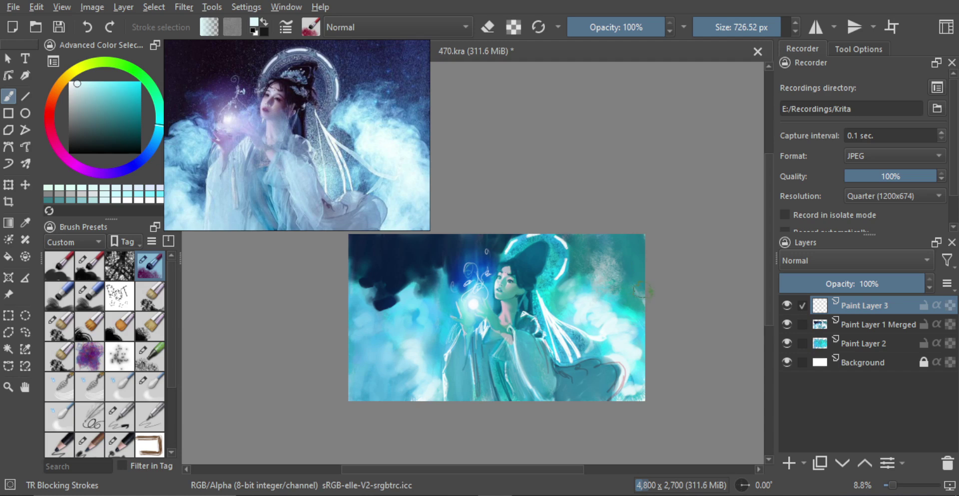
key(ctrl+z)
mouse_move(615, 246)
mouse_down()
mouse_move(631, 295)
mouse_move(610, 270)
mouse_up()
ctrl+click(620, 277)
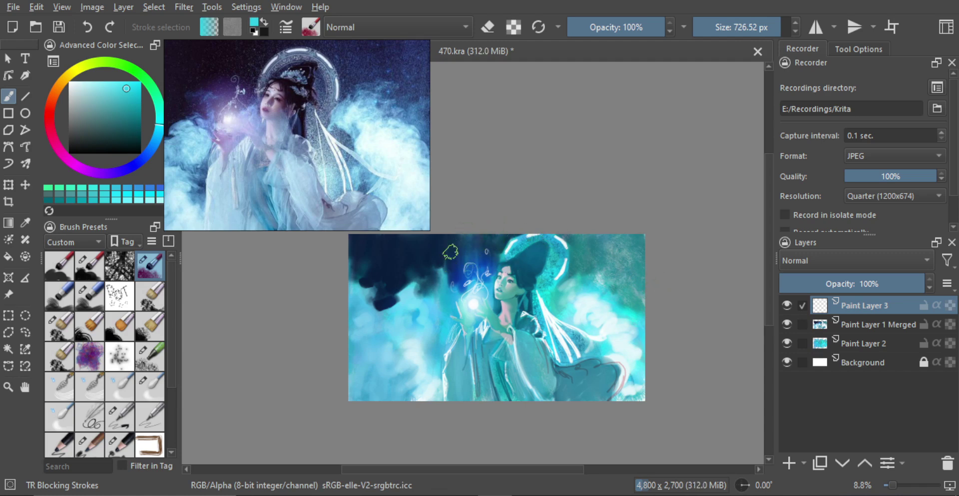
Step: Brush sampled color texture over the dark sky beside the orb with TR Blocking Strokes at about 727 px, and sample a pale cloud blue
key(alt)
alt+click(433, 268)
mouse_move(445, 240)
mouse_down()
mouse_move(453, 230)
mouse_move(501, 240)
mouse_move(447, 274)
mouse_up()
alt+click(439, 265)
ctrl+click(418, 381)
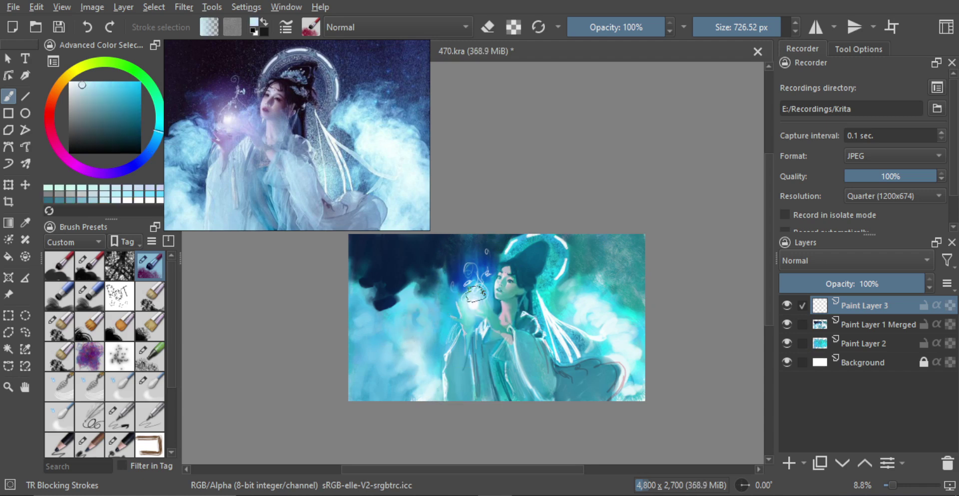
Step: Sample pale cyan from the clouds behind the woman and brush rough texture over them and the sky above
ctrl+click(595, 299)
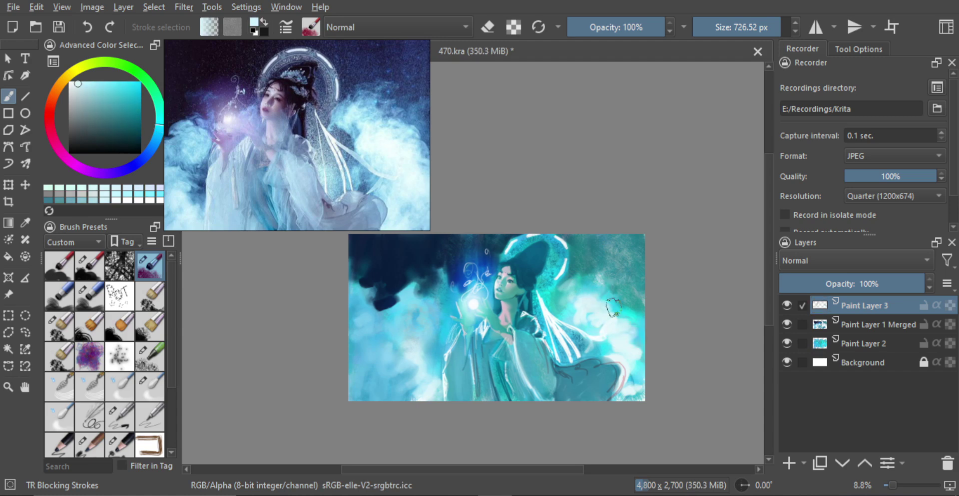
scroll(616, 299, up, 2)
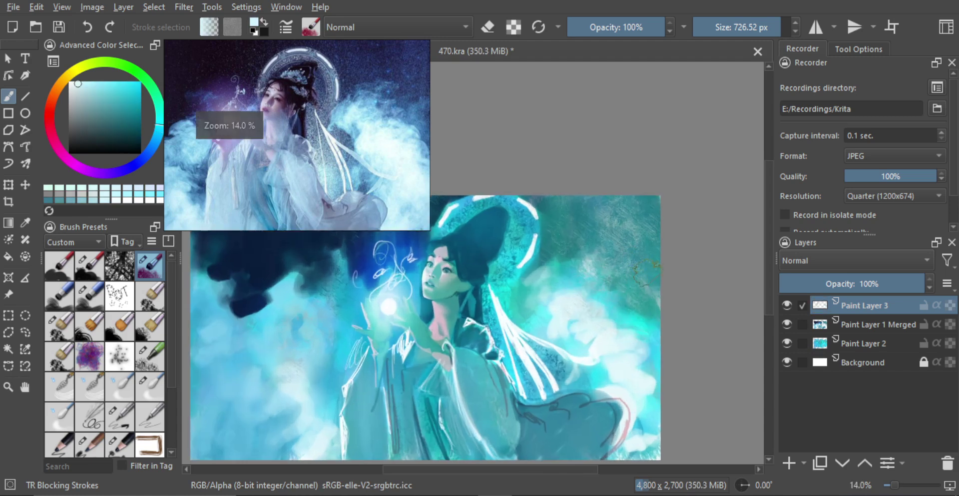
drag(620, 266, 630, 255)
drag(621, 270, 620, 295)
drag(584, 271, 608, 317)
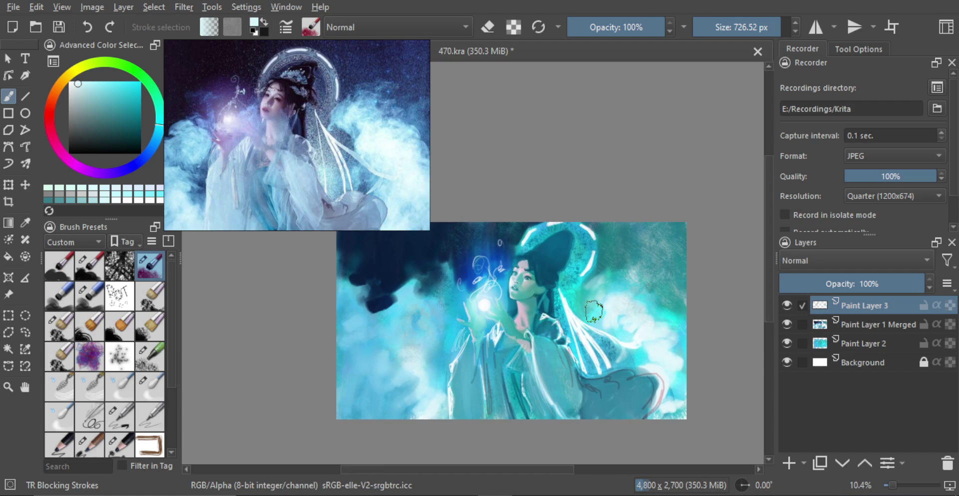
Step: Choose the TR Pincel Txtr3 brush and merge Paint Layer 3 down at about 77% opacity
click(129, 443)
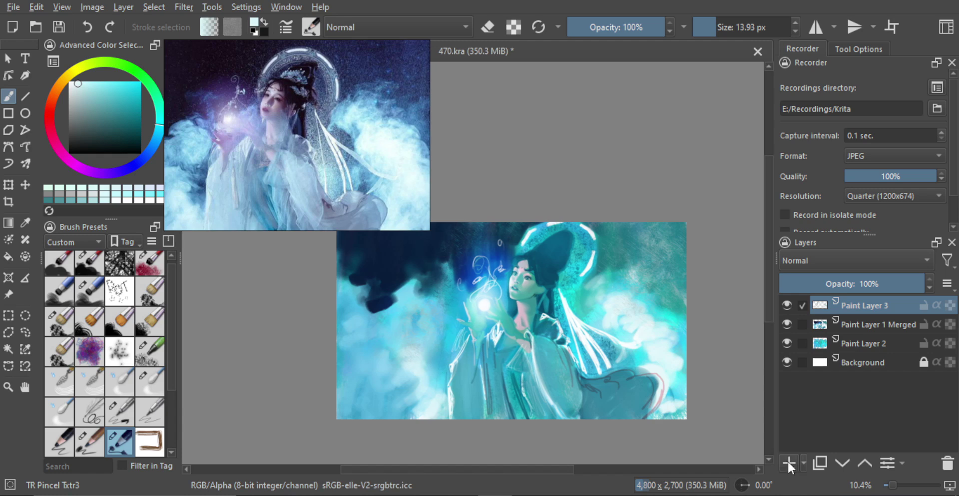
drag(905, 281, 883, 281)
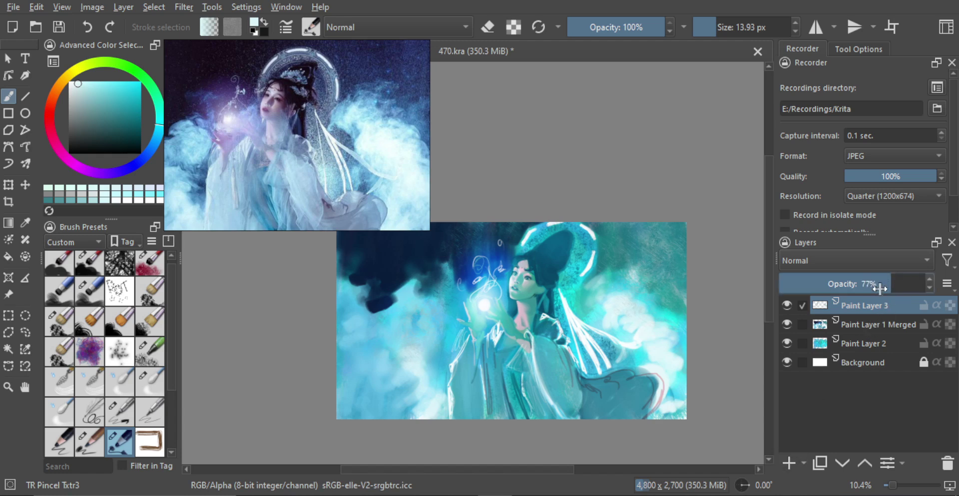
key(ctrl+e)
Step: Add a paint layer and draw the hair ornament on the bun in sampled light blue at about 8 px
click(788, 462)
mouse_move(551, 290)
mouse_down()
mouse_move(571, 282)
mouse_move(565, 266)
mouse_up()
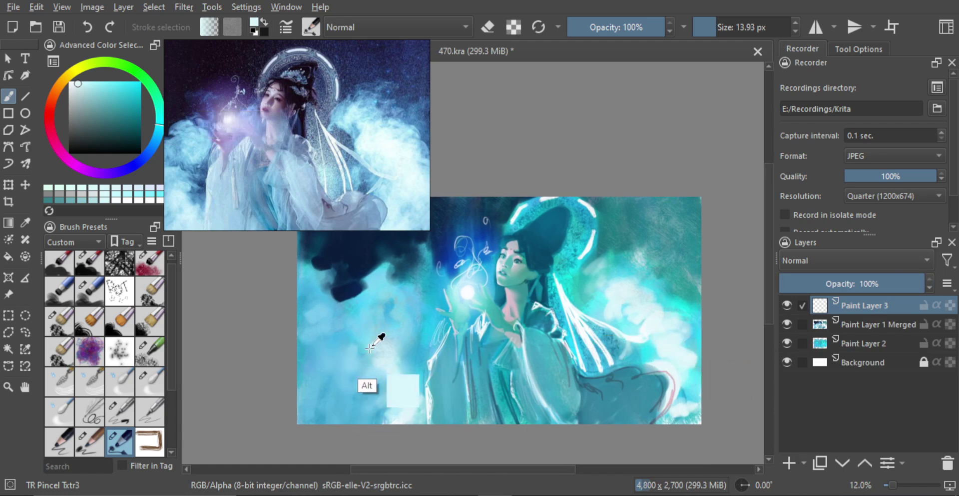
alt+click(436, 323)
scroll(518, 248, up, 1)
drag(551, 238, 549, 238)
scroll(549, 240, up, 1)
drag(558, 241, 553, 238)
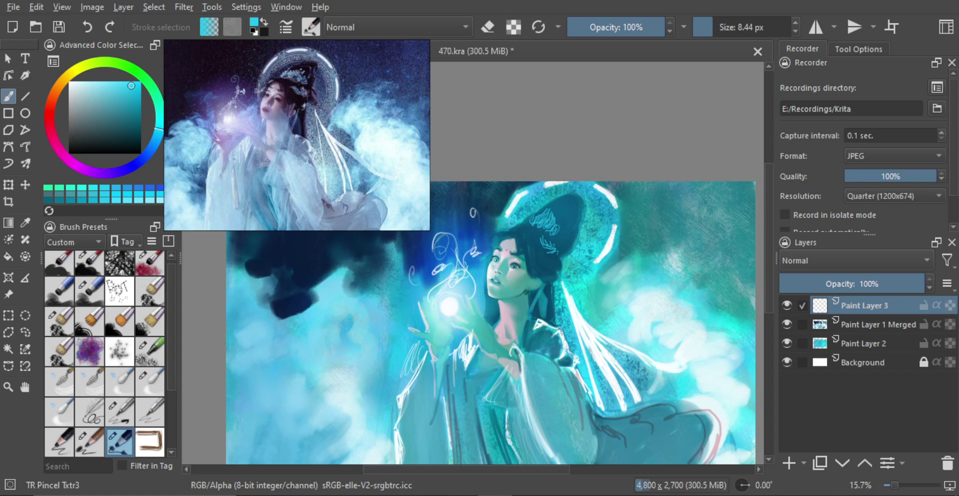
Step: Draw white detail strokes on the hair ornament at about 14 px, undoing the unwanted ones
drag(95, 96, 24, 62)
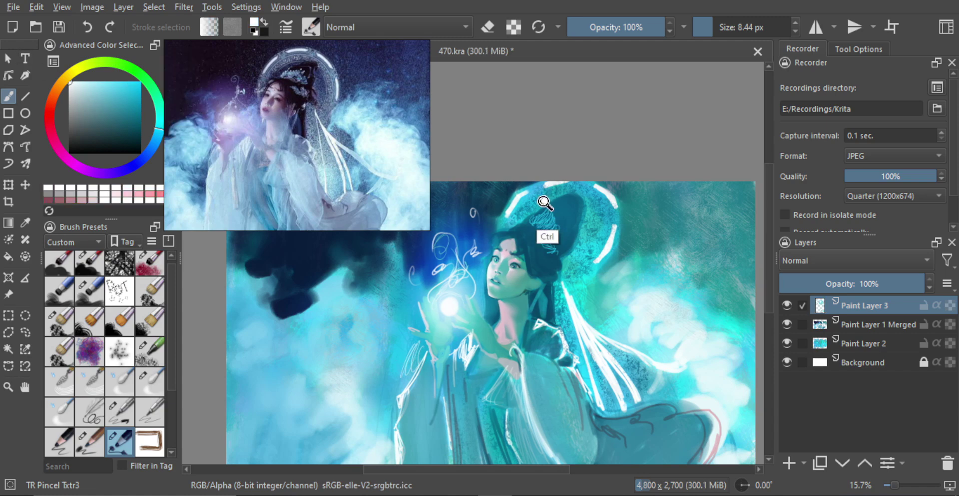
drag(549, 202, 549, 190)
drag(549, 200, 540, 223)
drag(534, 224, 544, 221)
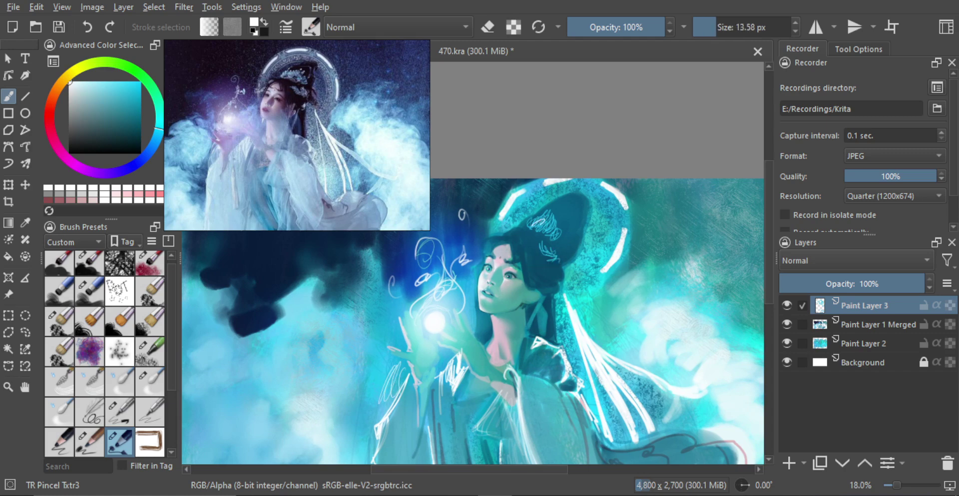
key(ctrl+z)
mouse_move(546, 217)
mouse_down()
mouse_move(541, 230)
mouse_move(552, 213)
mouse_up()
key(ctrl+z)
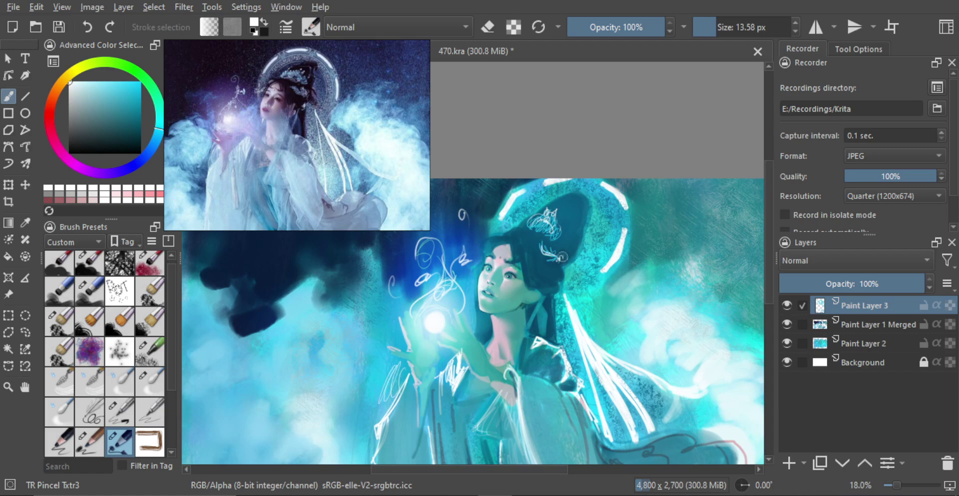
Step: Sample cyan from the background and draw fine strokes along the bun and hair behind the ornament at about 17 px
mouse_move(576, 275)
mouse_down()
mouse_move(557, 297)
mouse_move(561, 280)
mouse_up()
alt+click(707, 314)
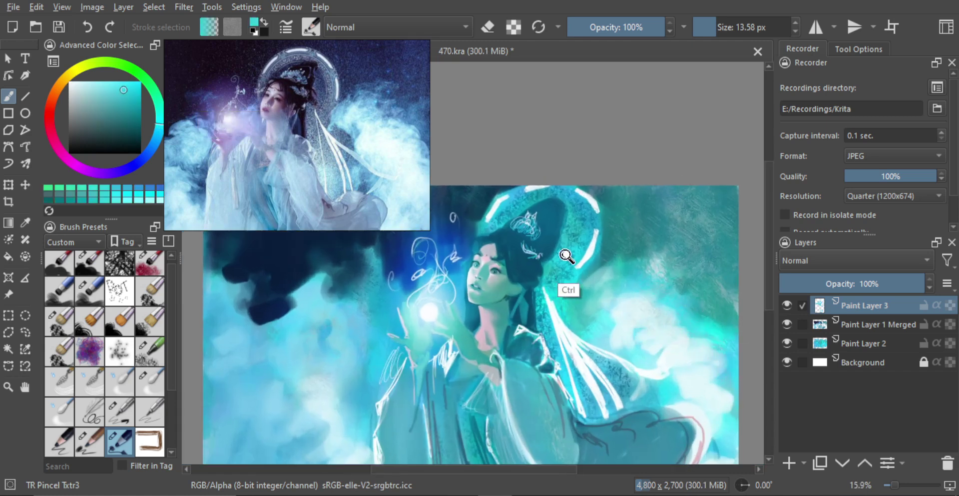
scroll(568, 261, up, 1)
mouse_move(552, 222)
mouse_down()
mouse_move(549, 257)
mouse_move(569, 261)
mouse_move(572, 273)
mouse_move(550, 271)
mouse_up()
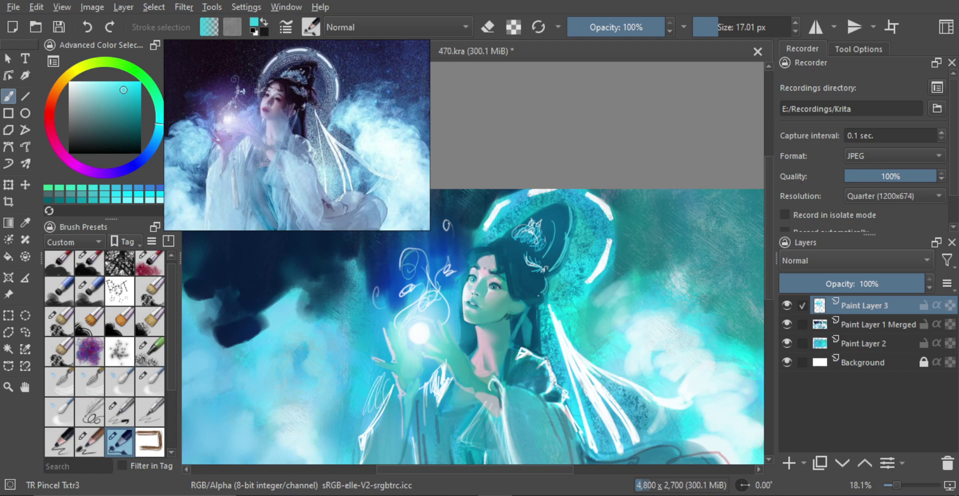
Step: Try drawing thin cyan strokes down the hair beside the neck at about 18 px
drag(539, 320, 533, 299)
key(ctrl+z)
drag(523, 341, 525, 340)
drag(525, 316, 523, 348)
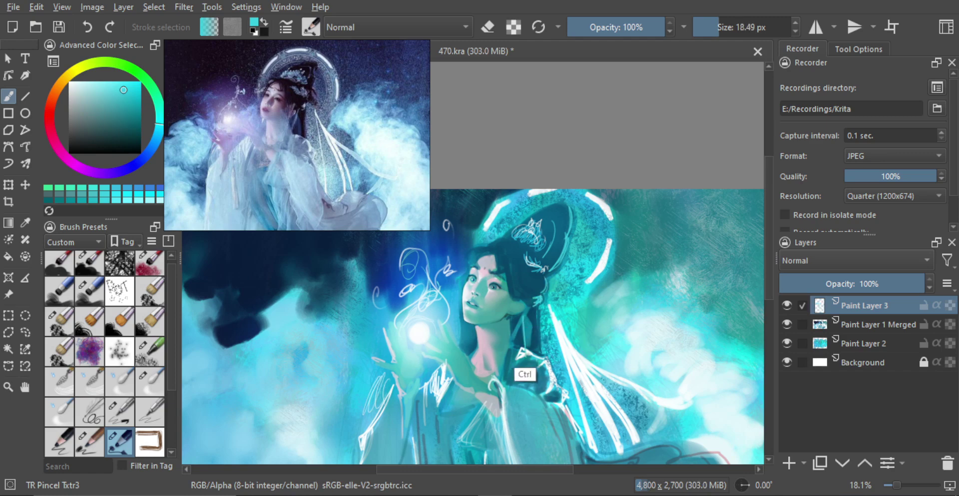
key(ctrl+z)
drag(540, 307, 527, 350)
key(ctrl+z)
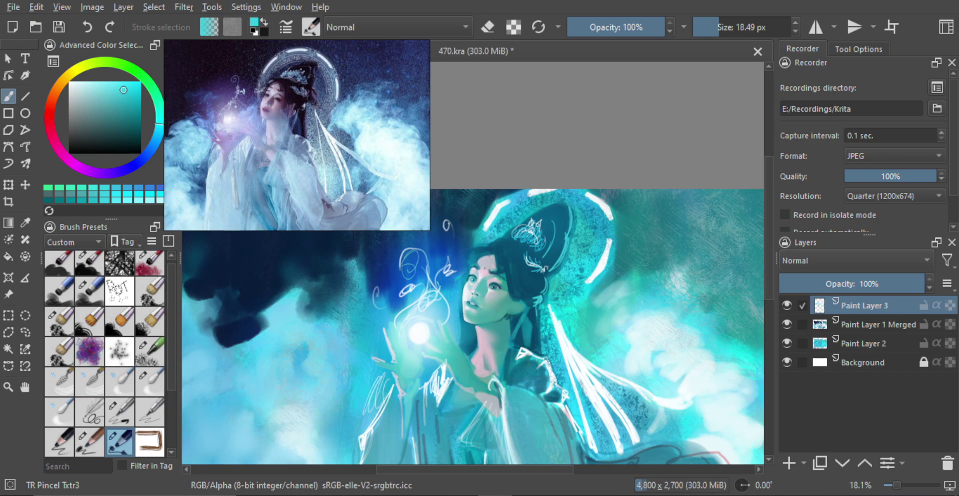
Step: Sample white and draw thin highlight lines along the hair beside the neck at about 18 px
ctrl+click(560, 349)
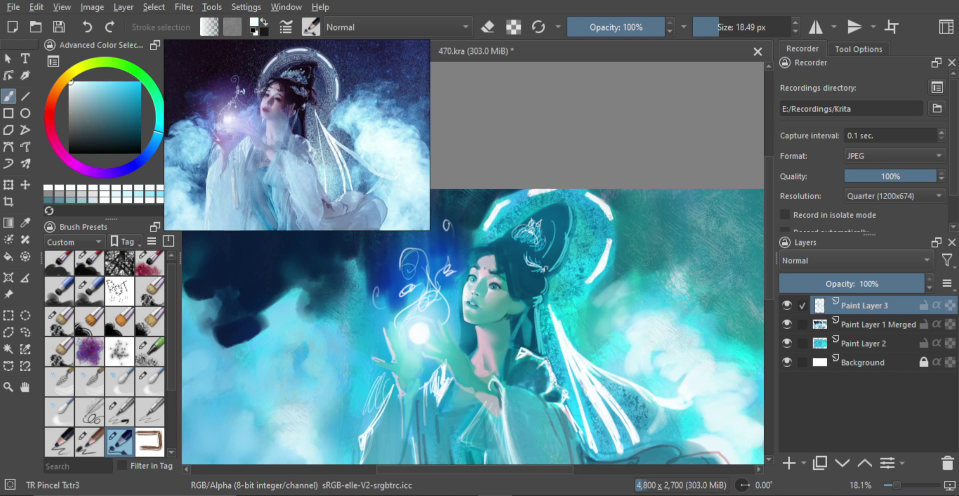
drag(537, 308, 542, 351)
key(ctrl+z)
scroll(571, 227, down, 3)
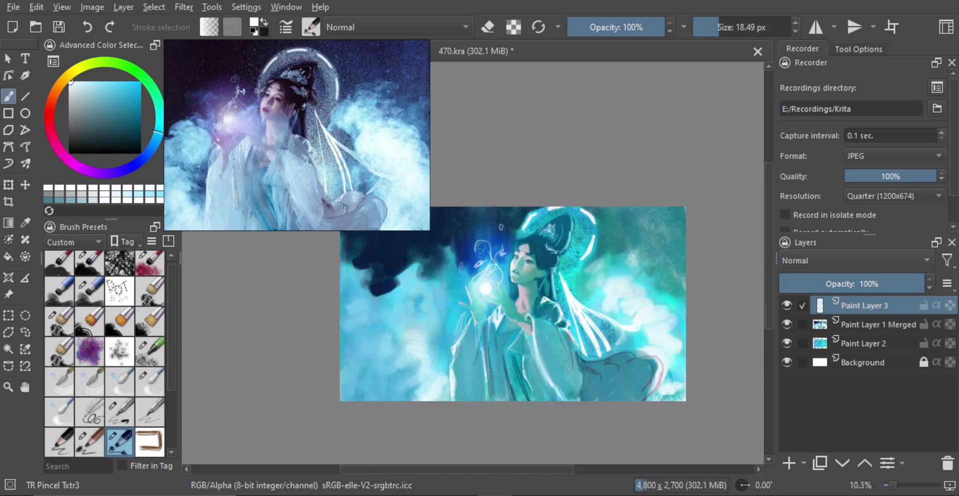
scroll(554, 325, up, 3)
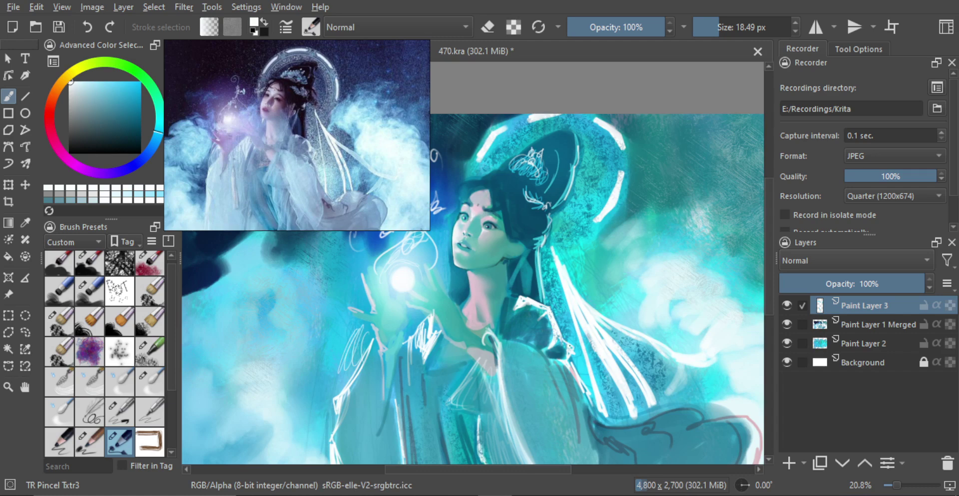
scroll(467, 245, down, 2)
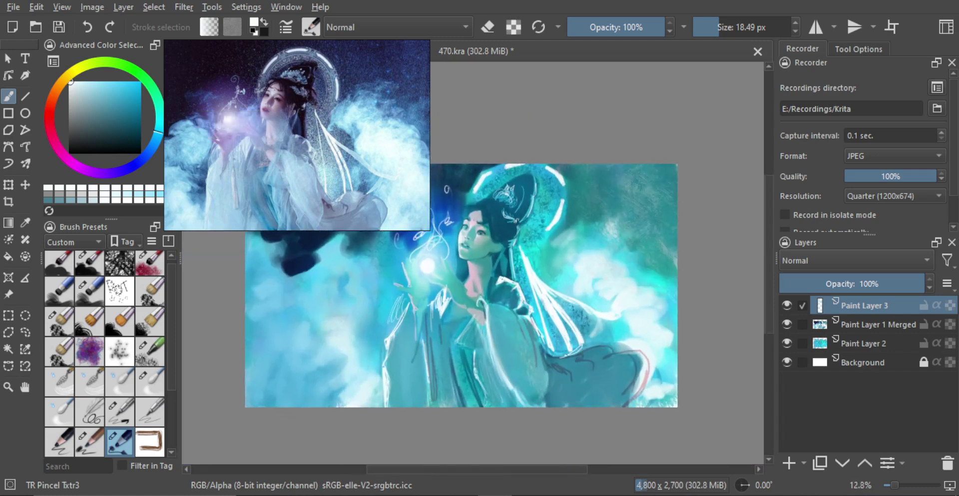
Step: Draw white highlights along the edge and folds of the trailing cloth and sample pale cyan from the clouds
drag(573, 355, 614, 346)
key(ctrl+z)
mouse_move(638, 365)
mouse_down()
mouse_move(624, 353)
mouse_move(623, 377)
mouse_move(646, 357)
mouse_move(621, 336)
mouse_move(593, 377)
mouse_up()
alt+click(615, 325)
alt+click(616, 325)
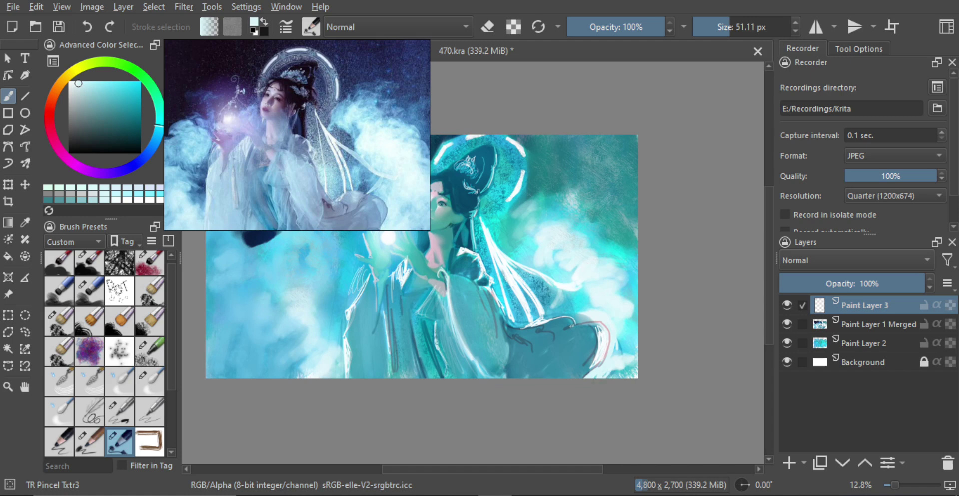
Step: Paint pale cyan strokes along the outer end and lower edge of the trailing cloth
drag(625, 361, 622, 378)
drag(611, 417, 616, 416)
mouse_move(636, 352)
mouse_down()
mouse_move(627, 378)
mouse_move(645, 396)
mouse_up()
mouse_move(618, 365)
mouse_down()
mouse_move(590, 358)
mouse_move(617, 381)
mouse_up()
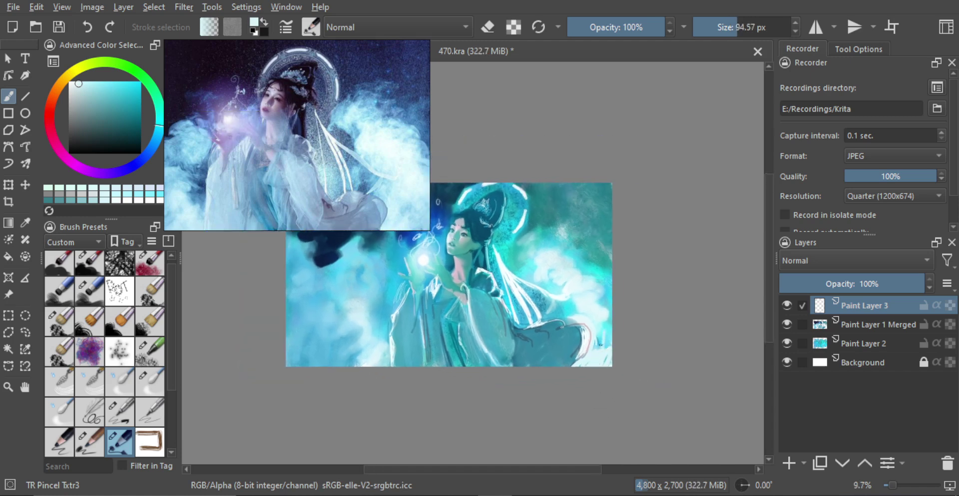
Step: Show the full figure in the reference and brush pale cyan cloud strokes beside the robe at about 148 px
drag(473, 330, 521, 337)
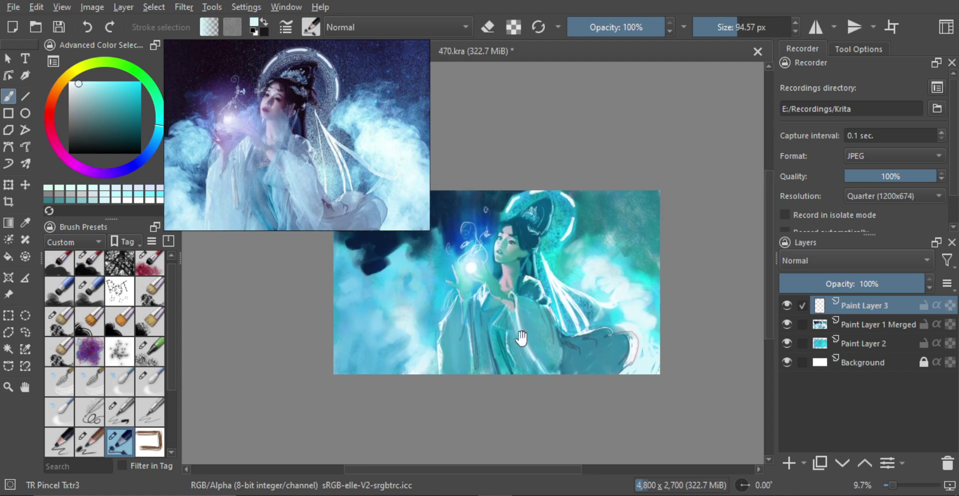
scroll(334, 172, down, 3)
drag(327, 171, 332, 148)
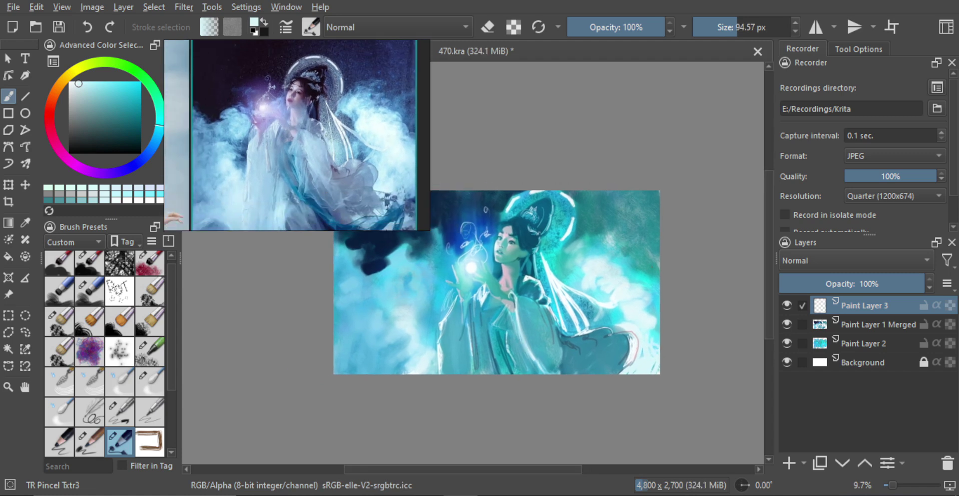
drag(488, 288, 516, 276)
mouse_move(457, 342)
mouse_down()
mouse_move(431, 347)
mouse_move(439, 343)
mouse_up()
key(ctrl+z)
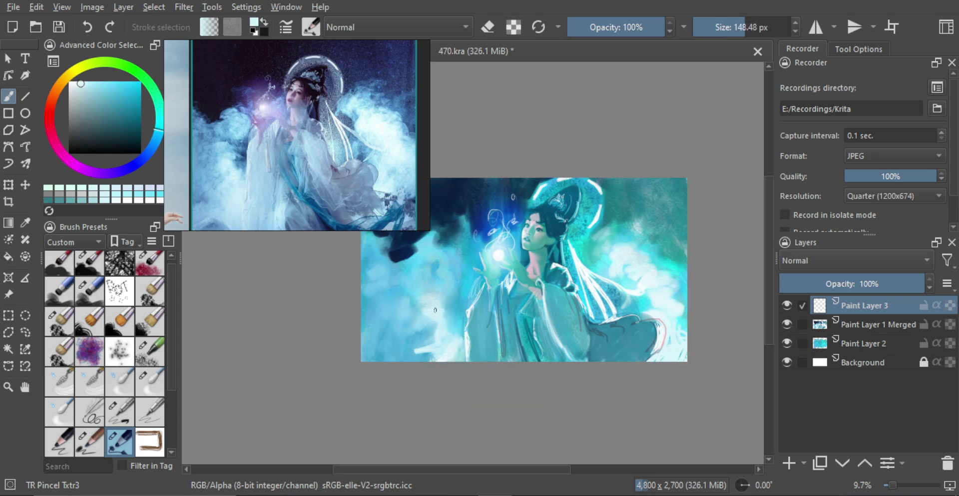
key(bracketright)
mouse_move(435, 310)
mouse_down()
mouse_move(443, 286)
mouse_move(431, 297)
mouse_move(422, 290)
mouse_move(411, 314)
mouse_move(425, 315)
mouse_move(425, 337)
mouse_move(440, 319)
mouse_move(384, 353)
mouse_move(411, 320)
mouse_move(398, 316)
mouse_move(402, 332)
mouse_move(364, 348)
mouse_move(414, 346)
mouse_move(399, 330)
mouse_move(379, 330)
mouse_move(372, 343)
mouse_move(391, 326)
mouse_move(404, 344)
mouse_up()
Step: Sample cyan and blue tones from the clouds and extend the cloud strokes toward the lower-left of the painting at about 192 px
ctrl+click(430, 323)
ctrl+click(436, 312)
ctrl+click(427, 318)
shift+click(403, 336)
ctrl+click(403, 326)
shift+click(402, 330)
ctrl+click(388, 325)
shift+click(379, 330)
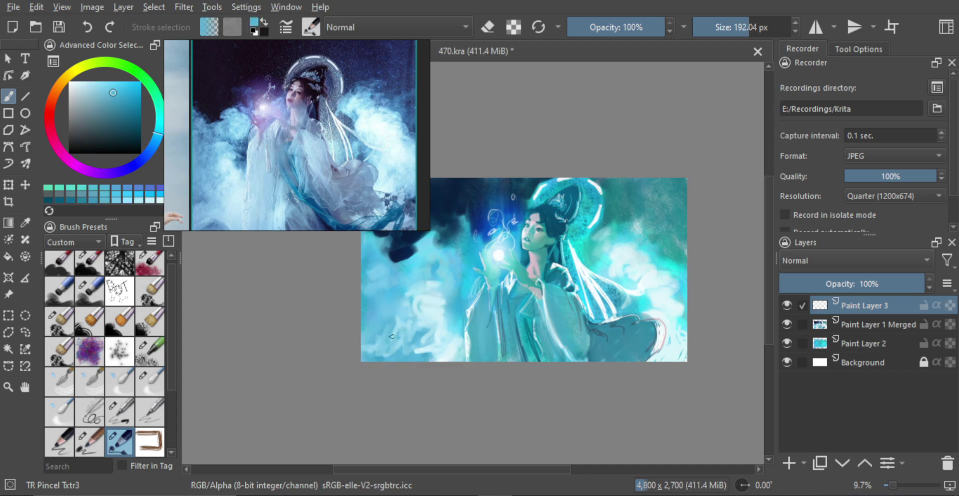
Step: Merge Paint Layer 3 down and add a new paint layer above it
scroll(422, 318, down, 2)
scroll(480, 267, up, 1)
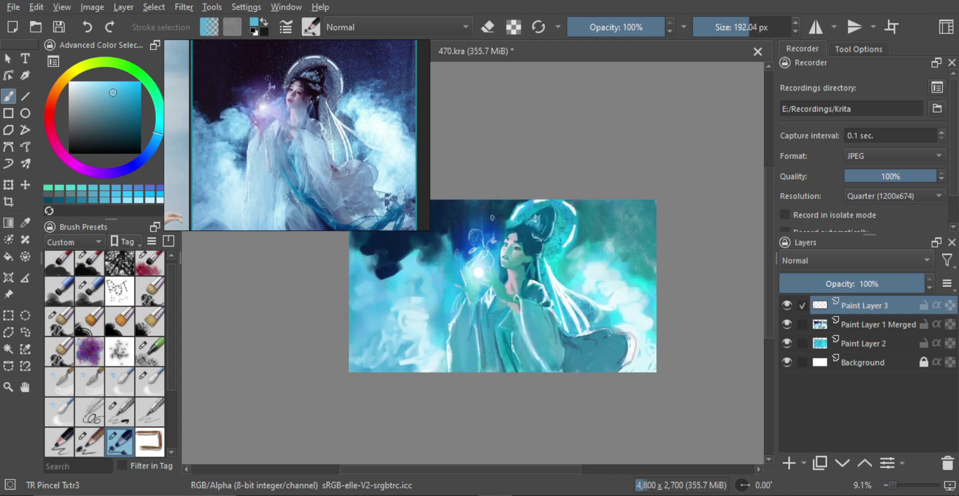
key(ctrl+e)
click(789, 458)
Step: Sample dark blue from the background, lighten it slightly, and paint the irises of both eyes at about 28 px
scroll(518, 277, up, 3)
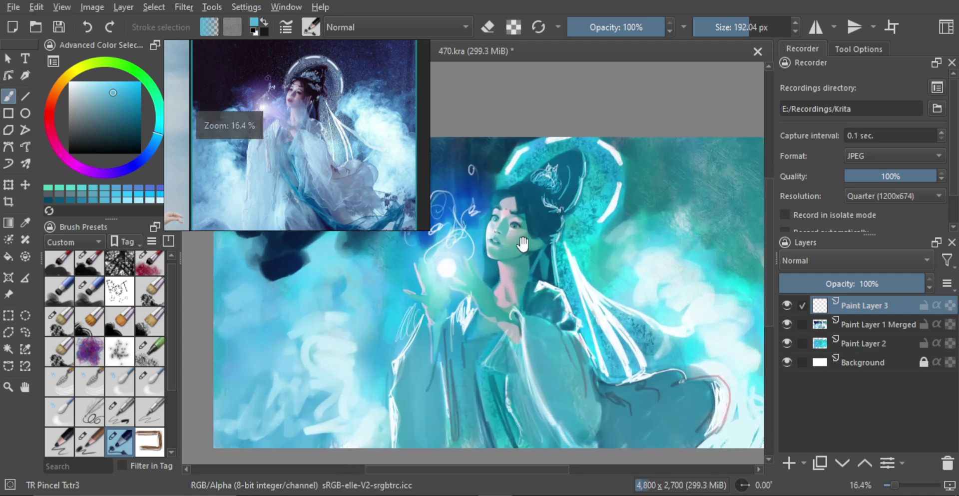
scroll(522, 244, up, 3)
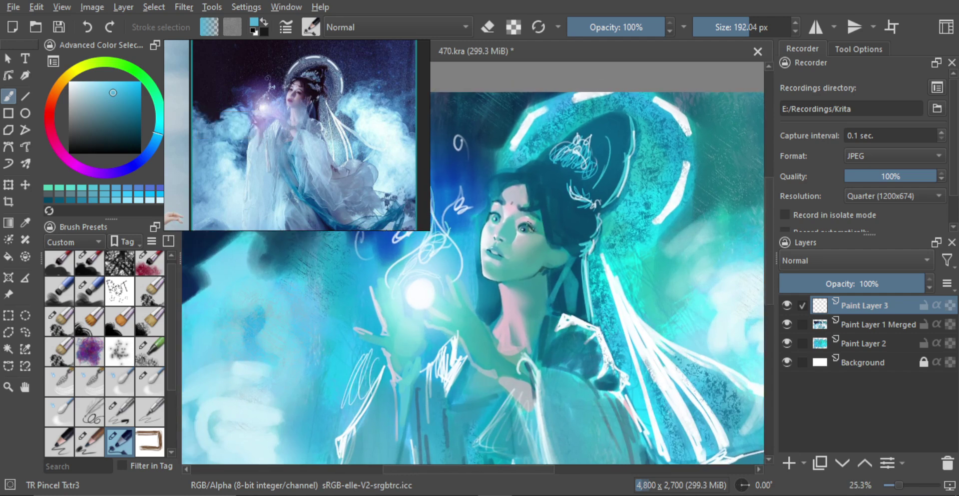
scroll(527, 235, up, 3)
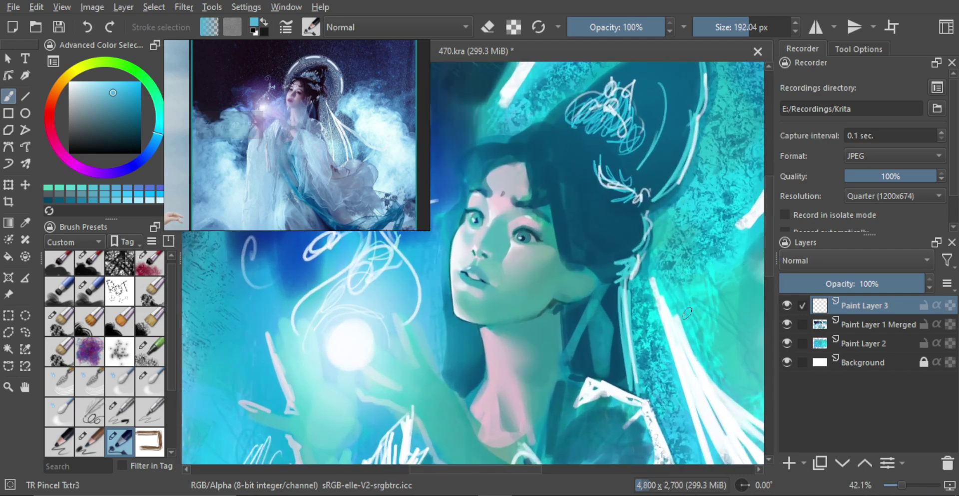
scroll(478, 328, down, 5)
ctrl+click(258, 330)
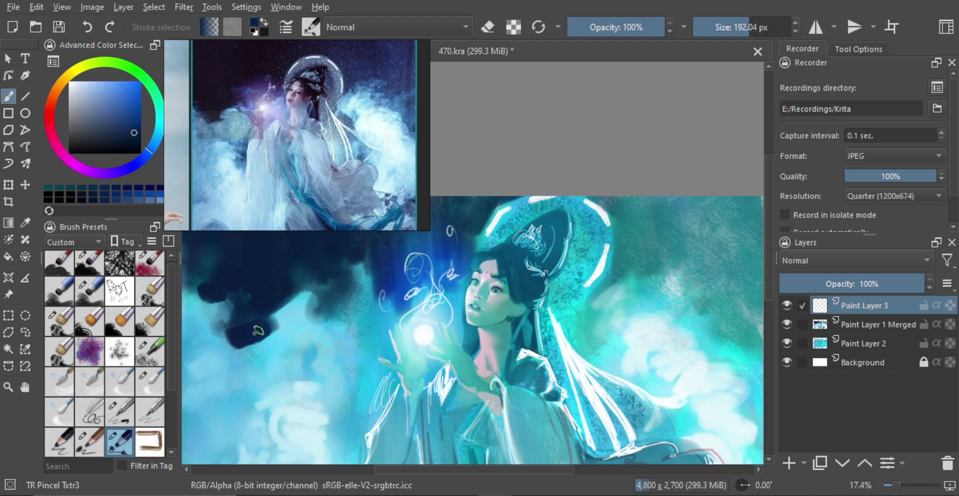
scroll(514, 259, up, 3)
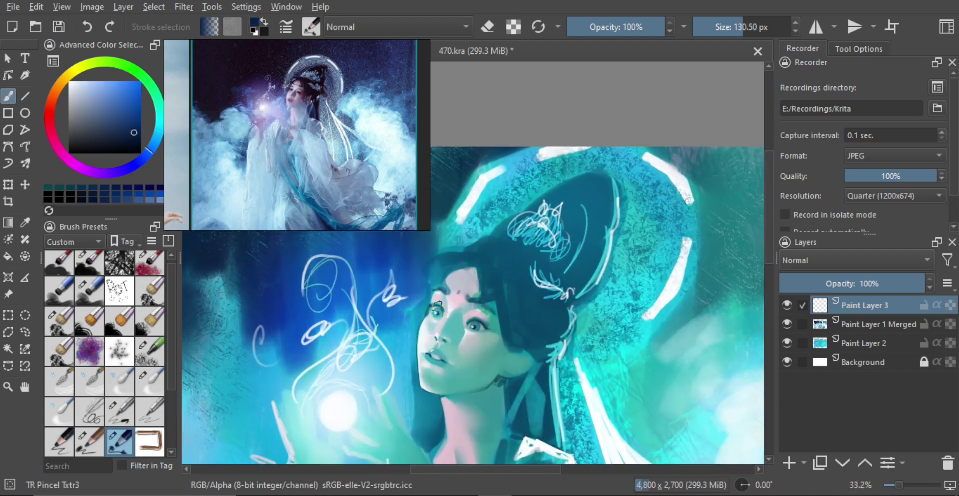
scroll(436, 304, up, 2)
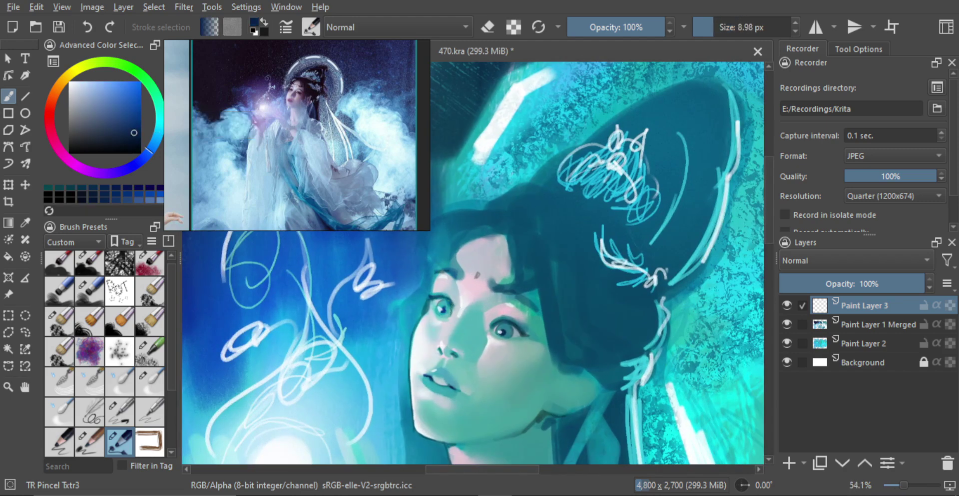
scroll(440, 312, up, 1)
drag(444, 312, 443, 315)
drag(442, 301, 448, 314)
key(ctrl+z)
key(l)
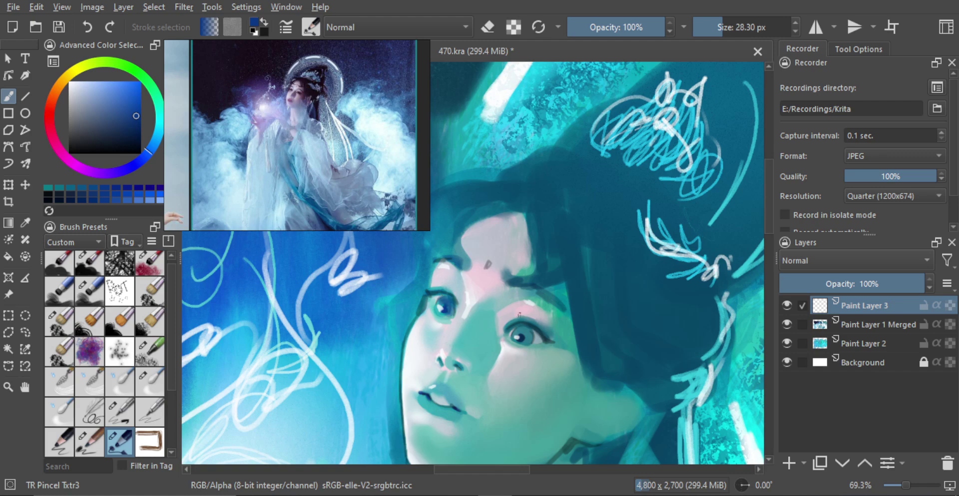
shift+drag(520, 314, 528, 343)
Step: Sample near-white and add a small catchlight to each iris at about 31 px
ctrl+click(430, 322)
click(442, 309)
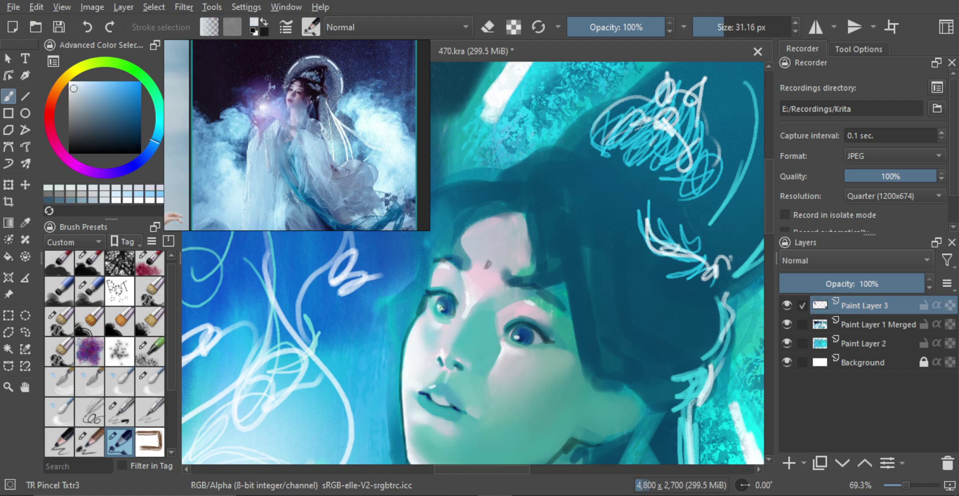
drag(523, 337, 526, 338)
Step: Enlarge the face in the reference and paint sampled pale cyan over the far eye's upper lid at about 23 px
scroll(461, 281, down, 5)
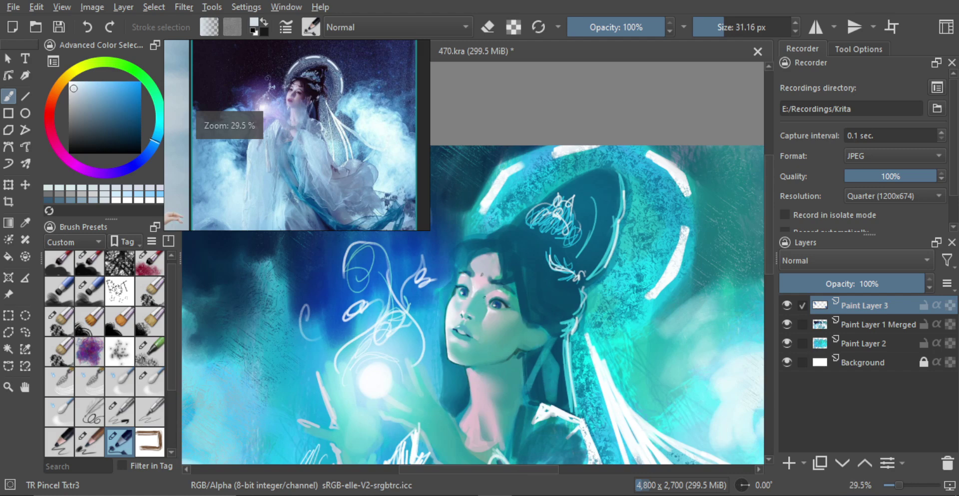
scroll(490, 325, up, 1)
scroll(467, 288, up, 5)
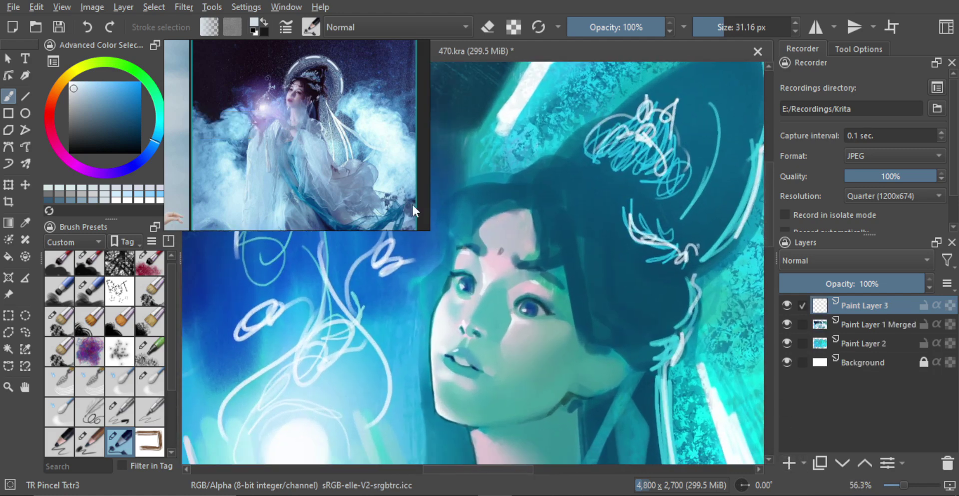
scroll(305, 120, up, 2)
scroll(320, 120, up, 2)
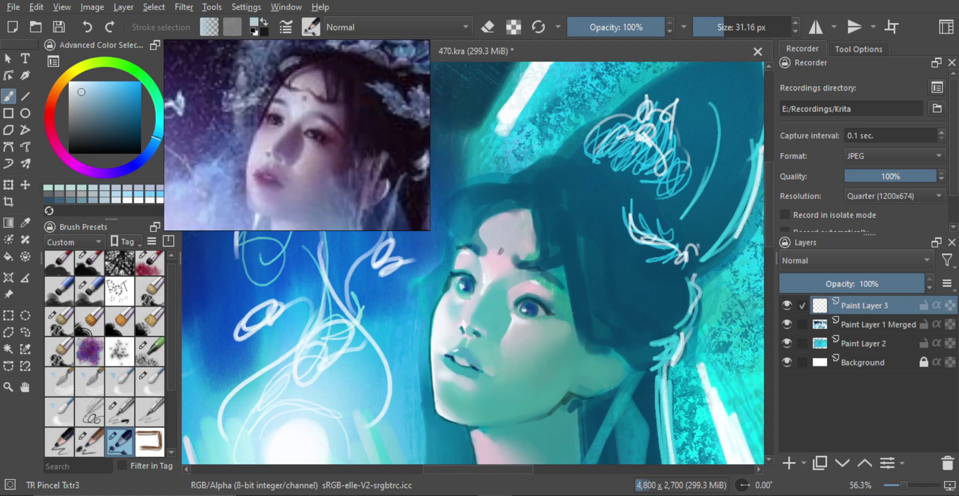
scroll(497, 261, up, 2)
shift+drag(522, 289, 490, 273)
ctrl+click(487, 312)
drag(492, 265, 492, 313)
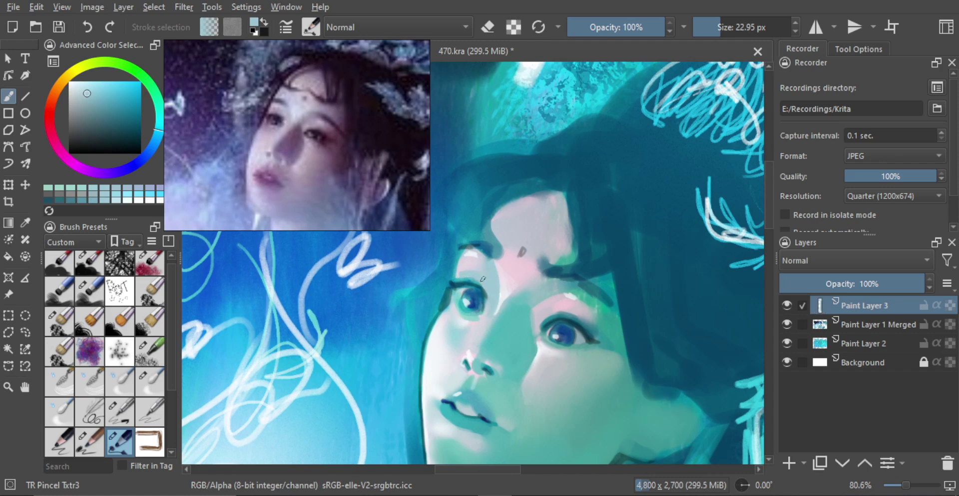
Step: Sample pink from the skin and paint the far eyelid just below the brow at about 18 px
shift+drag(470, 275, 470, 274)
ctrl+click(507, 274)
shift+drag(475, 275, 471, 268)
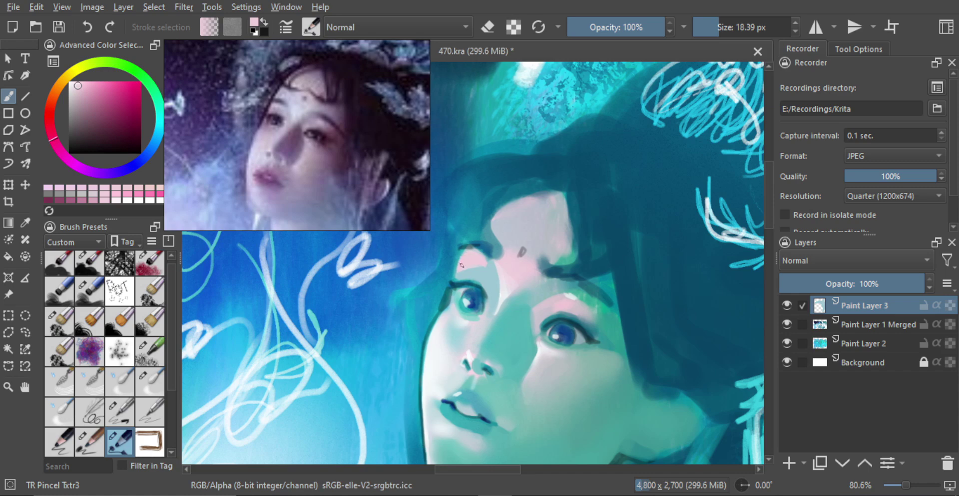
mouse_move(483, 273)
ctrl+mouse_down()
mouse_move(487, 299)
mouse_move(483, 272)
ctrl+mouse_up()
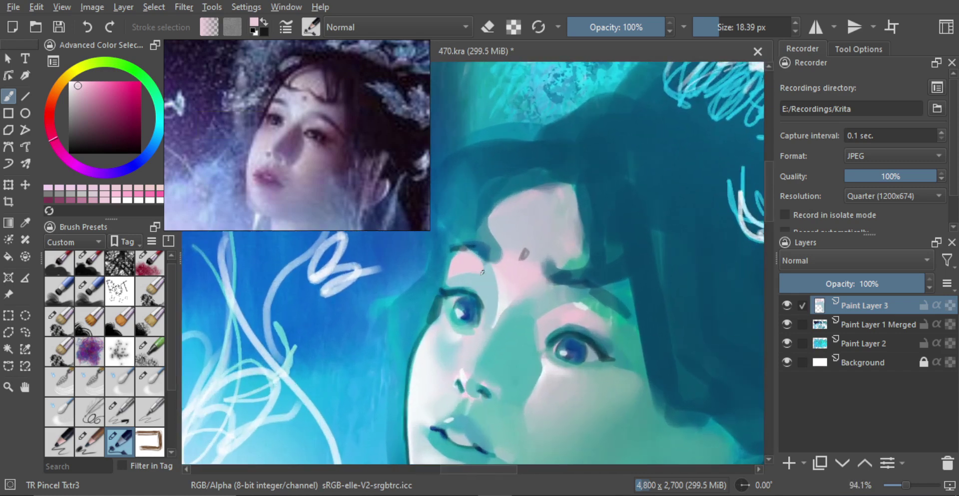
Step: Blend the pink and pale cyan on the far eyelid with the soft TR Skin SB brush and sampled skin tones
scroll(164, 382, down, 1)
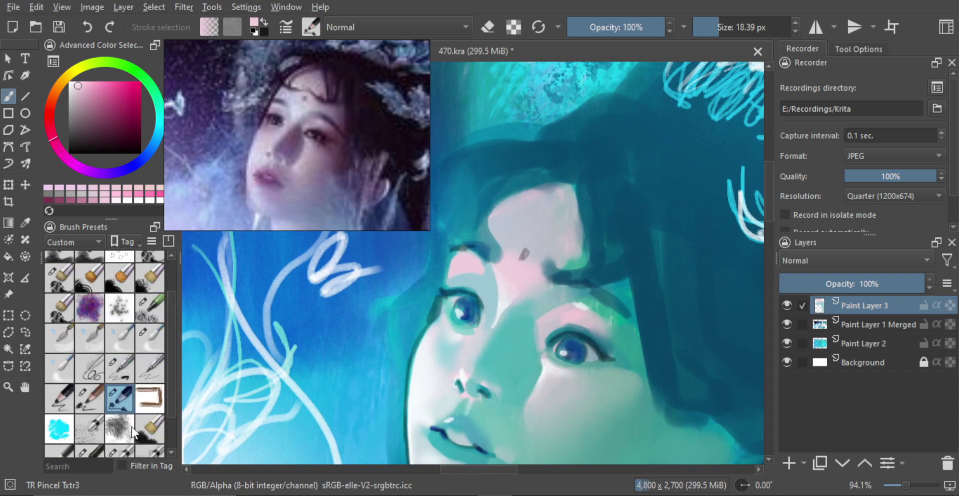
scroll(134, 428, down, 1)
click(120, 411)
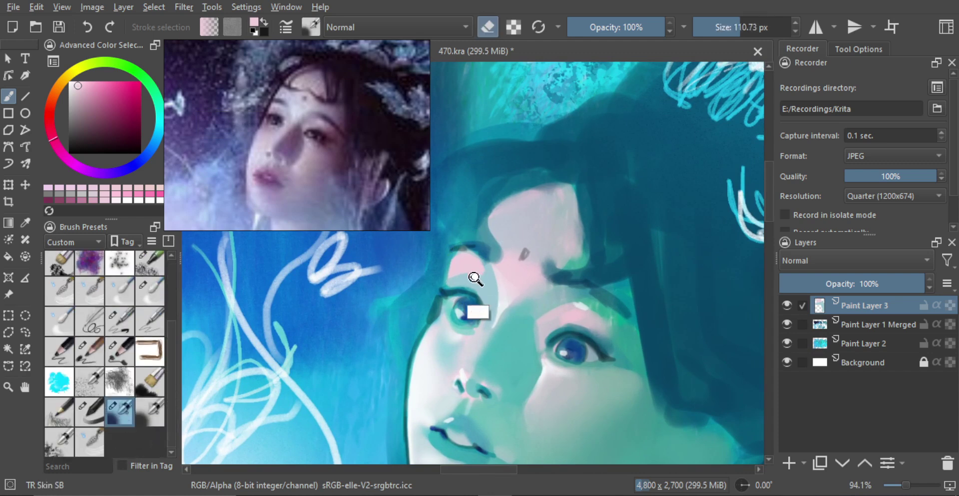
mouse_move(473, 274)
mouse_down()
mouse_move(448, 267)
mouse_move(450, 279)
mouse_move(478, 273)
mouse_up()
ctrl+click(476, 275)
key(])
ctrl+click(466, 311)
mouse_move(453, 282)
mouse_down()
mouse_move(474, 275)
mouse_move(455, 265)
mouse_move(449, 278)
mouse_up()
drag(461, 278, 466, 278)
mouse_move(459, 275)
mouse_down()
mouse_move(486, 275)
mouse_move(487, 295)
mouse_move(468, 270)
mouse_move(508, 310)
mouse_move(471, 287)
mouse_move(453, 302)
mouse_up()
ctrl+click(468, 267)
ctrl+click(469, 276)
Step: Refine the far eyelid with the TR Skin BR brush at about 10 px and check the face in mirrored view
click(102, 405)
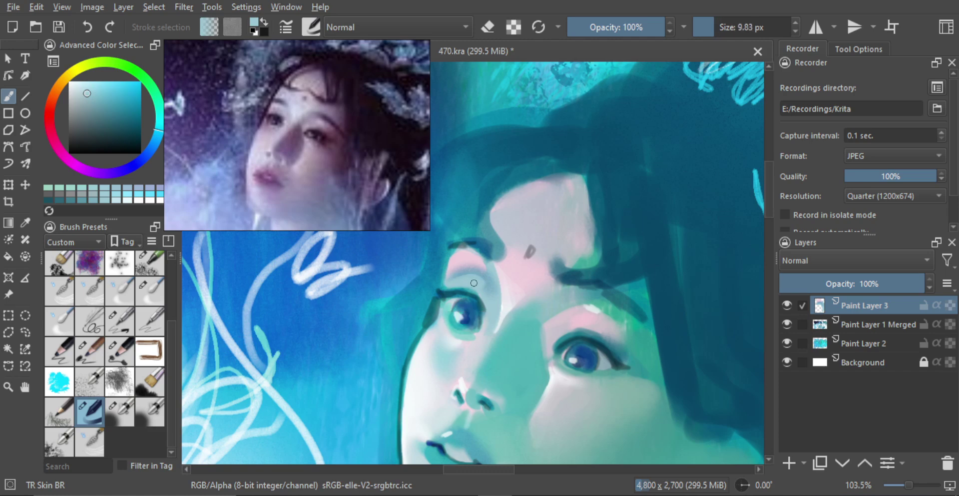
drag(487, 284, 523, 318)
key(m)
key(m)
scroll(512, 285, up, 5)
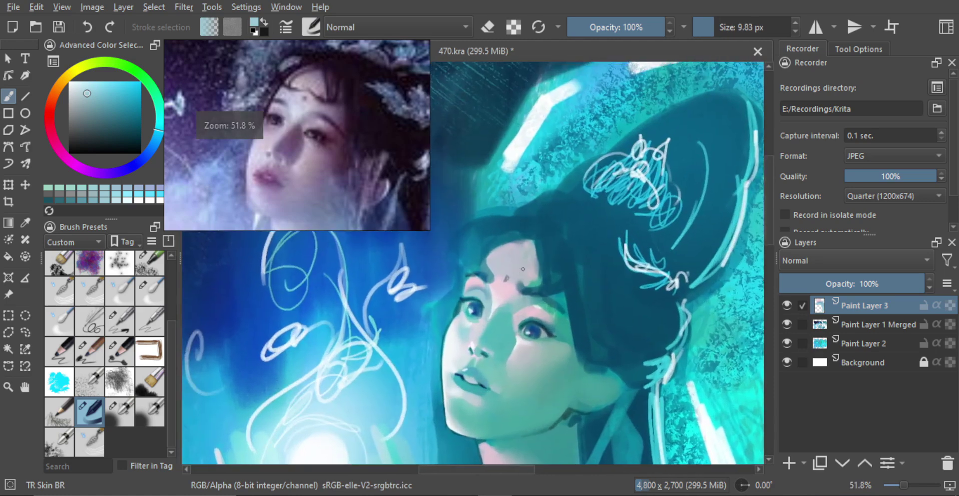
drag(506, 289, 498, 270)
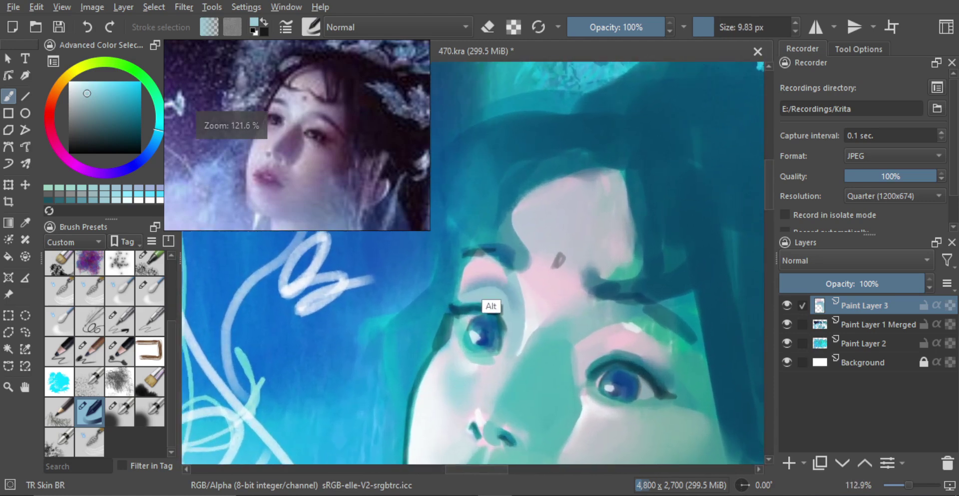
Step: Sample pink and near-white skin tones and touch up the lid and corners of the far eye at about 3 to 4 px
ctrl+click(490, 269)
drag(510, 332, 508, 326)
drag(470, 283, 473, 265)
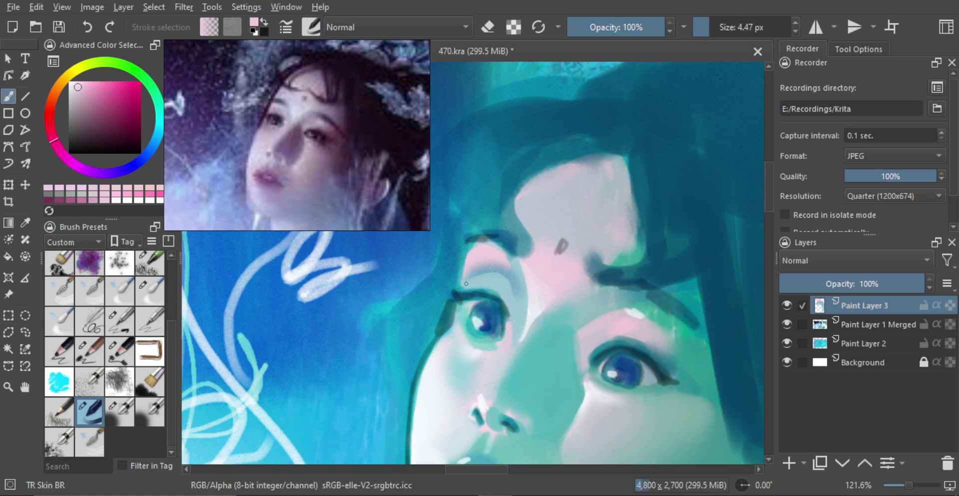
drag(456, 315, 453, 331)
ctrl+click(442, 339)
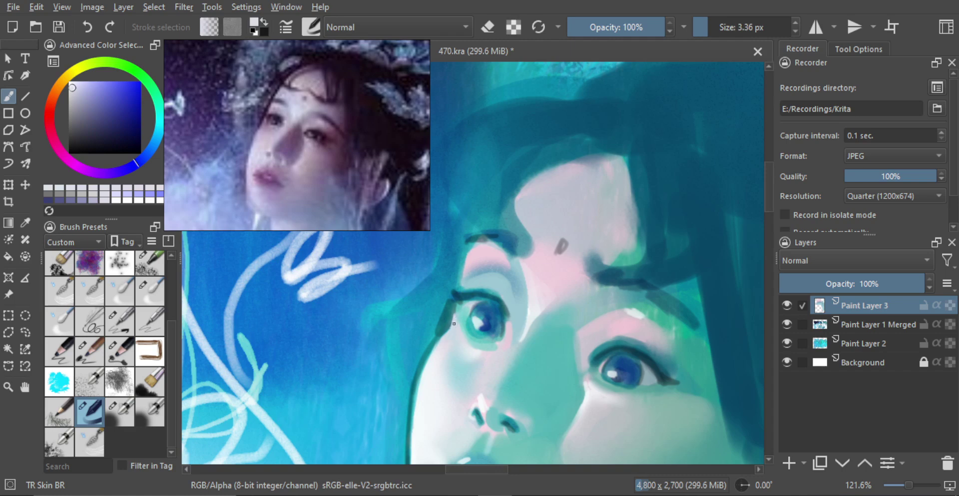
drag(461, 324, 465, 367)
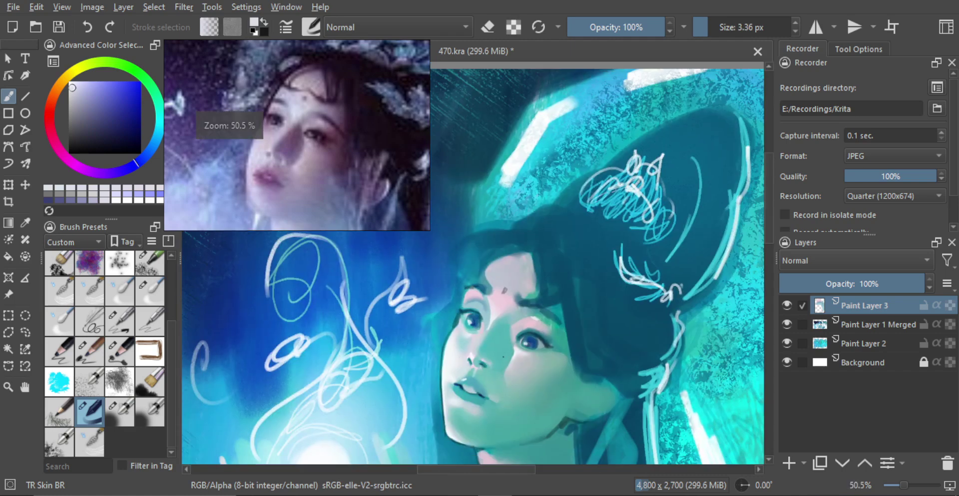
Step: Check the portrait in mirrored view and soften the near eye's upper lid with teal using TR Skin SB at about 17 px
key(m)
key(m)
drag(520, 327, 522, 348)
mouse_move(522, 347)
mouse_down()
mouse_move(522, 287)
mouse_move(560, 309)
mouse_move(499, 286)
mouse_move(517, 290)
mouse_move(506, 297)
mouse_move(551, 298)
mouse_up()
click(124, 412)
key(ctrl+z)
key(ctrl+shift+z)
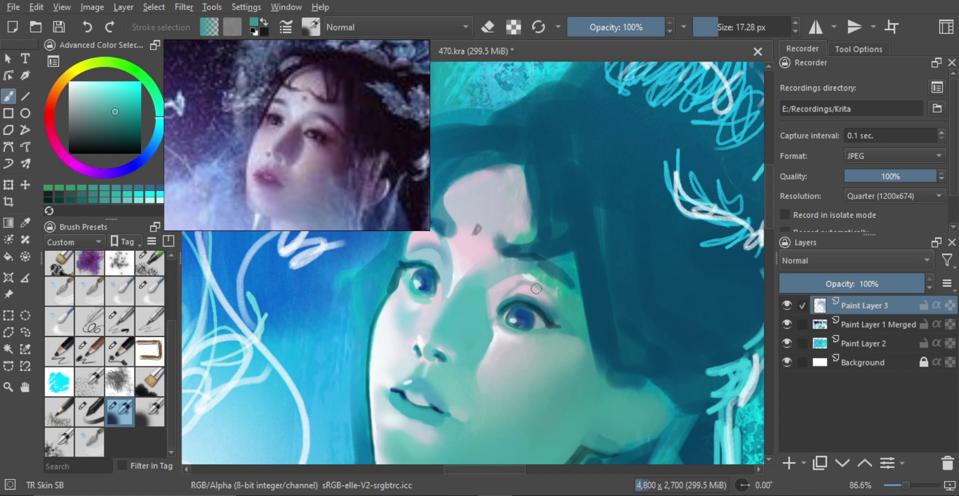
Step: Sample greyish blue and teal around the near eye and blend its upper lid at about 17 px
alt+click(520, 289)
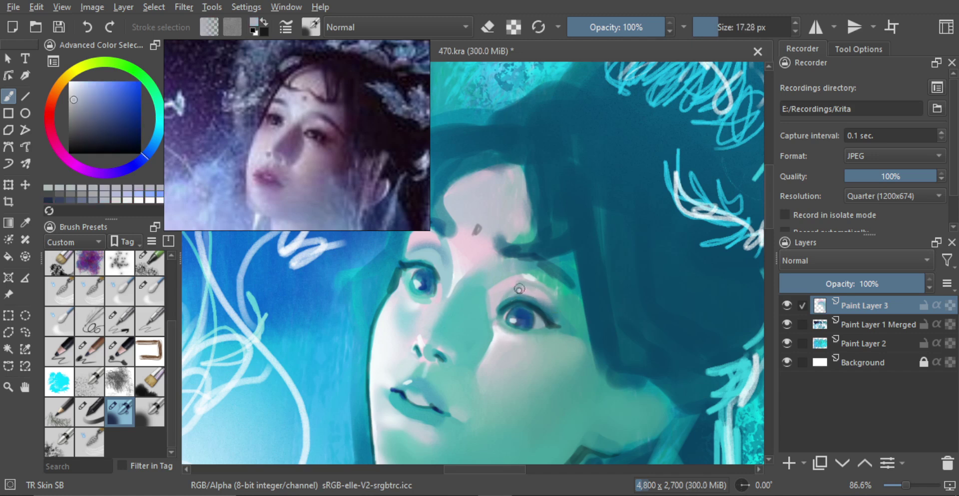
alt+click(520, 296)
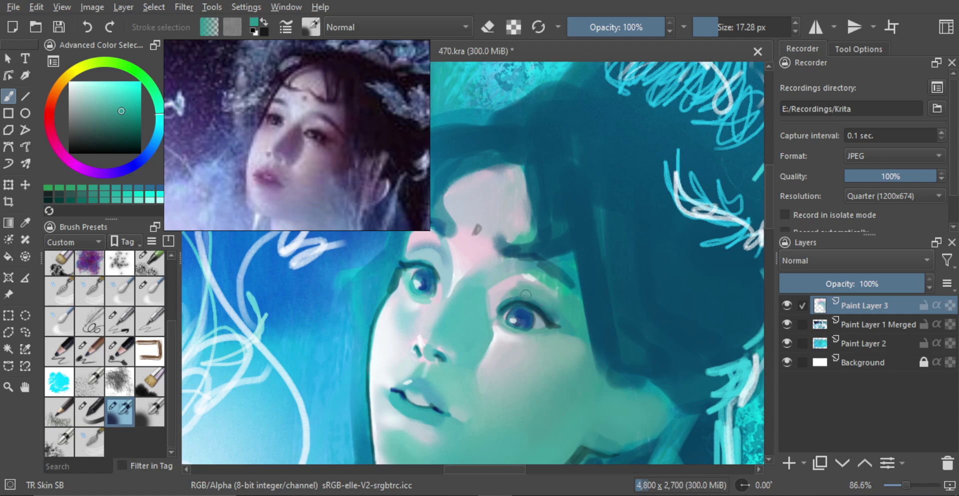
drag(525, 290, 535, 394)
drag(531, 306, 529, 200)
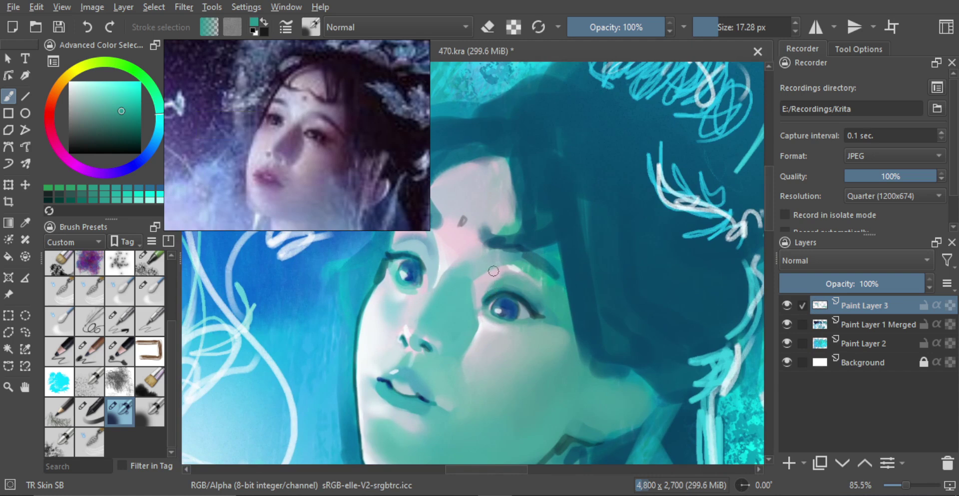
Step: Paint the inner part of the near eyelid beside the nose bridge with the TR Skin BR brush at about 9 to 12 px
click(120, 356)
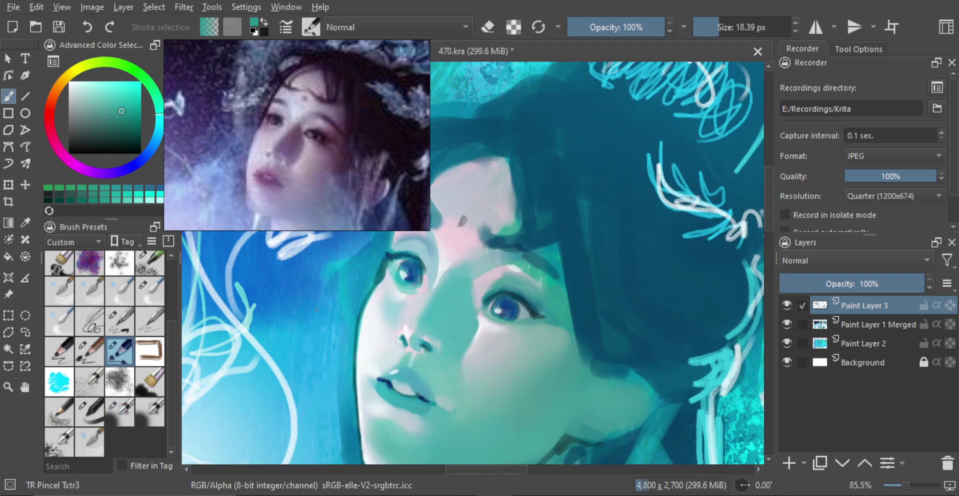
click(90, 412)
mouse_move(460, 278)
mouse_down()
mouse_move(472, 309)
mouse_move(450, 285)
mouse_up()
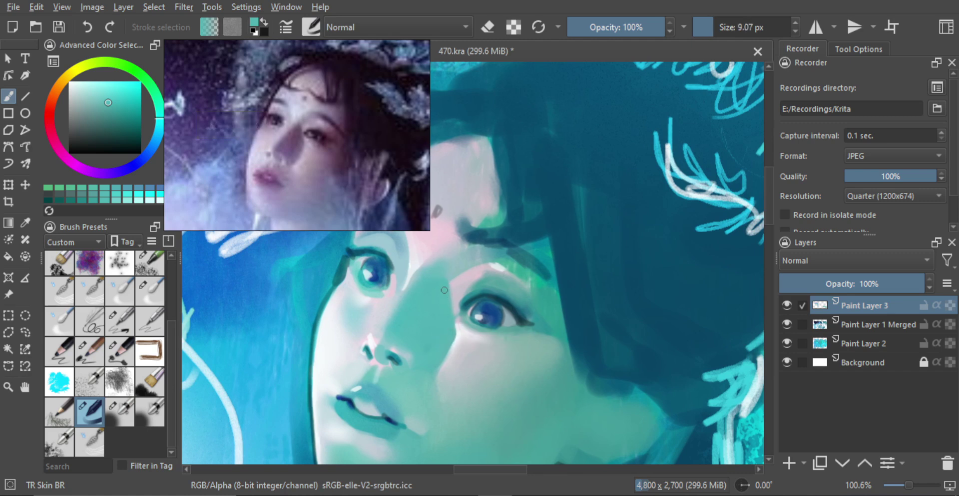
mouse_move(466, 285)
mouse_down()
mouse_move(455, 263)
mouse_move(452, 272)
mouse_move(476, 260)
mouse_move(454, 277)
mouse_move(467, 273)
mouse_up()
drag(470, 265, 455, 279)
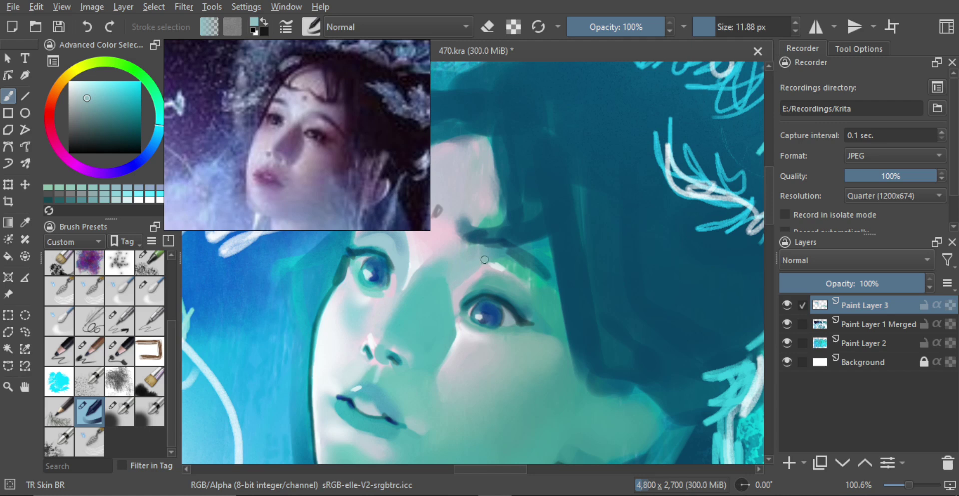
Step: Sample teal from the nose bridge and blend it between it and the near eye's brow with TR Skin SB at about 25 px
click(120, 411)
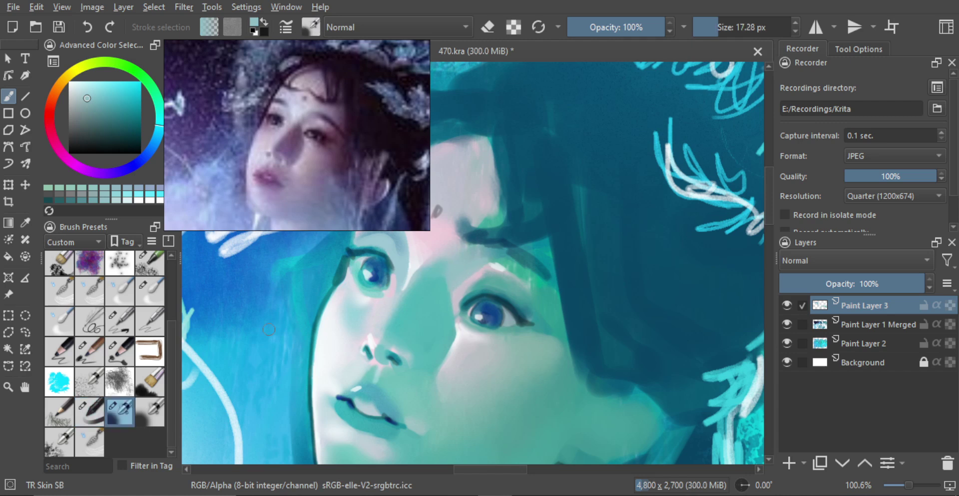
alt+click(438, 328)
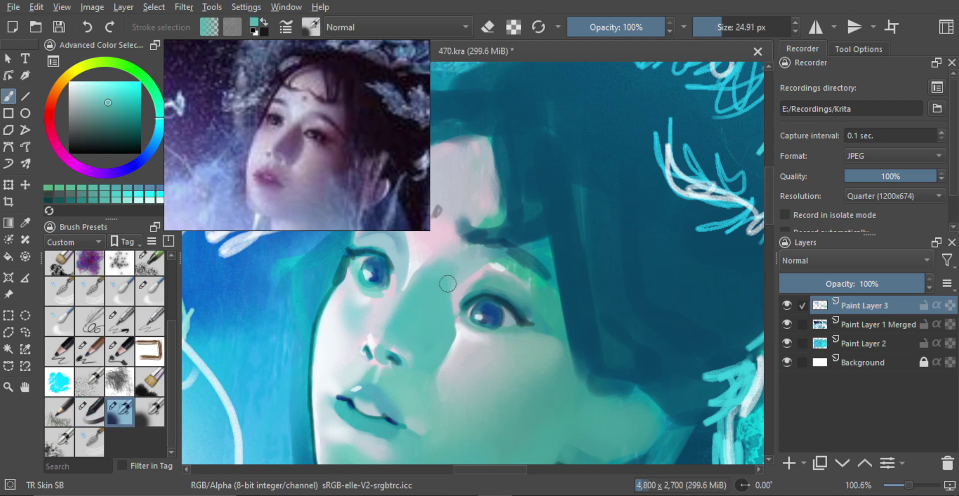
drag(460, 259, 474, 254)
Step: Add a paint layer and touch up the near eye's inner corner in sampled pale pink with TR Skin BR at about 7 px
click(94, 411)
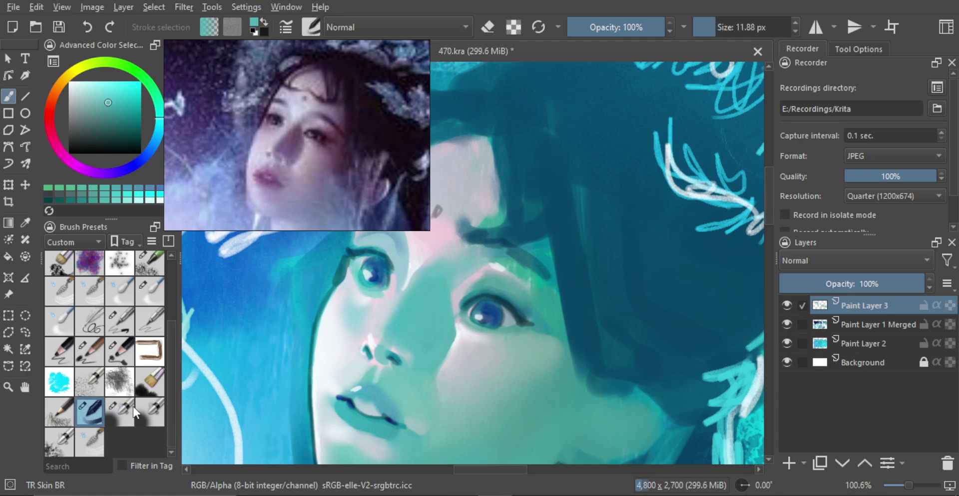
click(790, 462)
alt+click(456, 295)
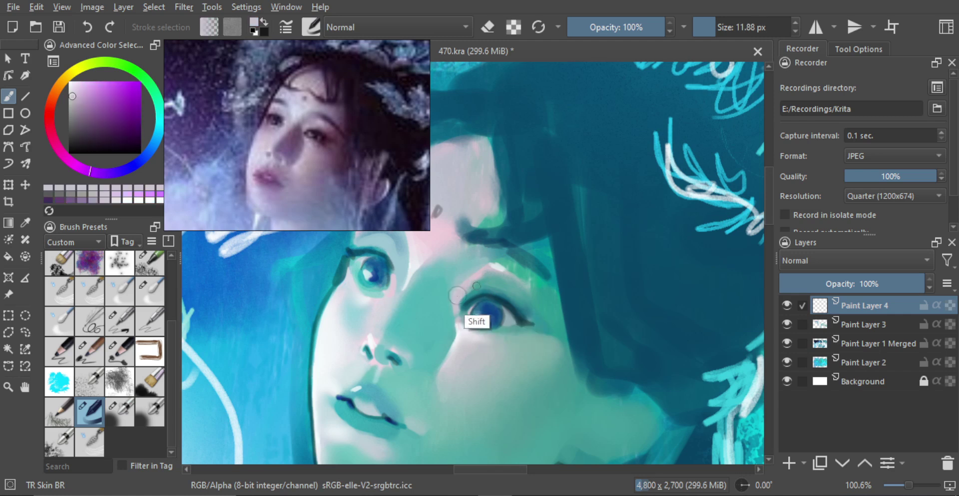
drag(468, 292, 455, 316)
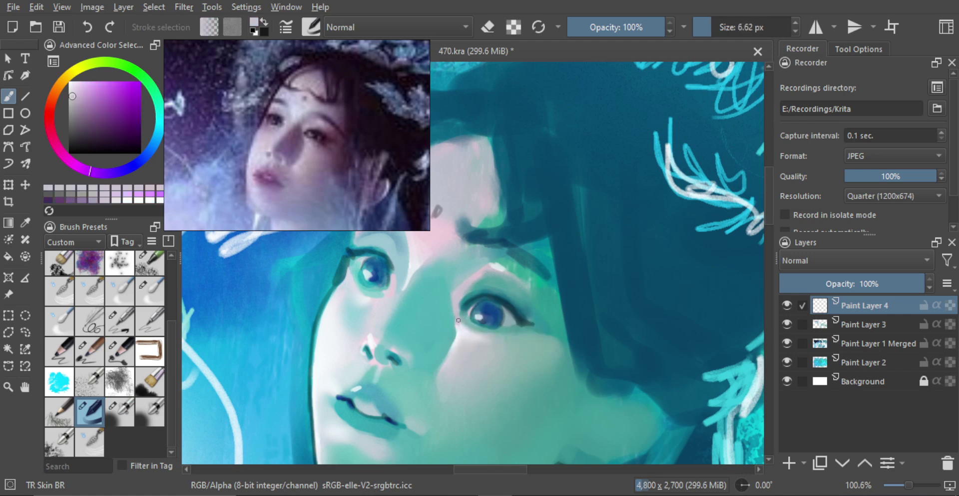
alt+click(459, 323)
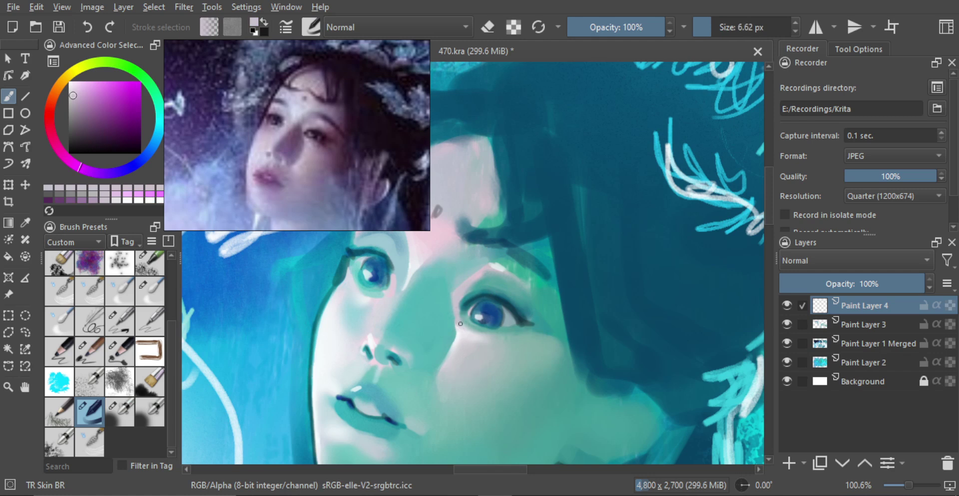
mouse_move(461, 318)
mouse_down()
mouse_move(457, 329)
mouse_move(461, 299)
mouse_move(500, 314)
mouse_move(513, 305)
mouse_up()
Step: Sample pale lilac skin and paint a light band above the near eye's lid crease at about 8 px
alt+click(466, 288)
ctrl+click(489, 323)
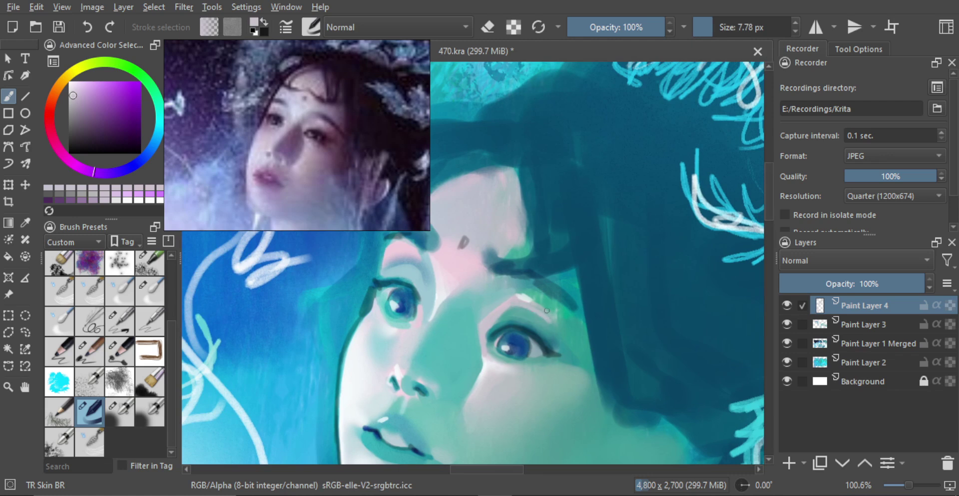
key(ctrl+z)
drag(517, 303, 556, 326)
key(ctrl+z)
drag(524, 299, 530, 299)
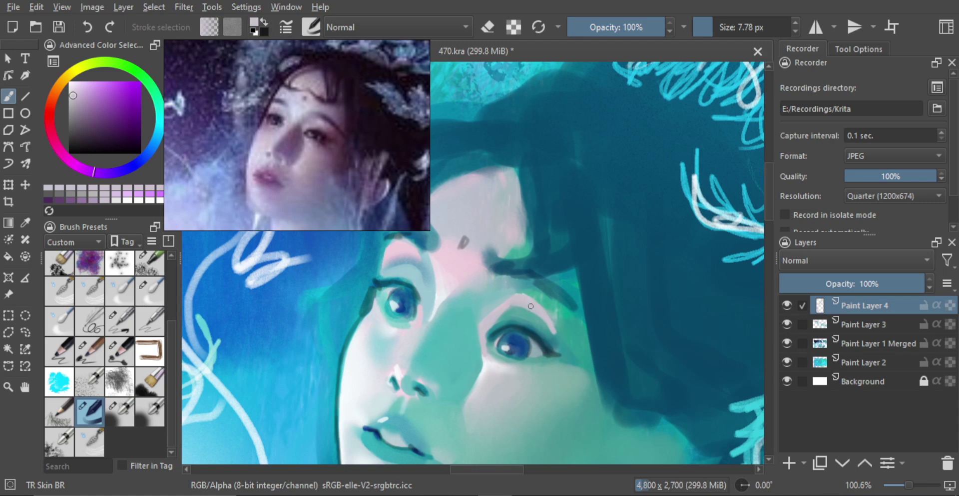
mouse_move(555, 330)
mouse_down()
mouse_move(485, 291)
mouse_move(500, 290)
mouse_up()
Step: Soften the near eye's light lid band with TR Skin SB by erasing and blending sampled teal, and check the mirrored view
click(120, 410)
ctrl+click(532, 320)
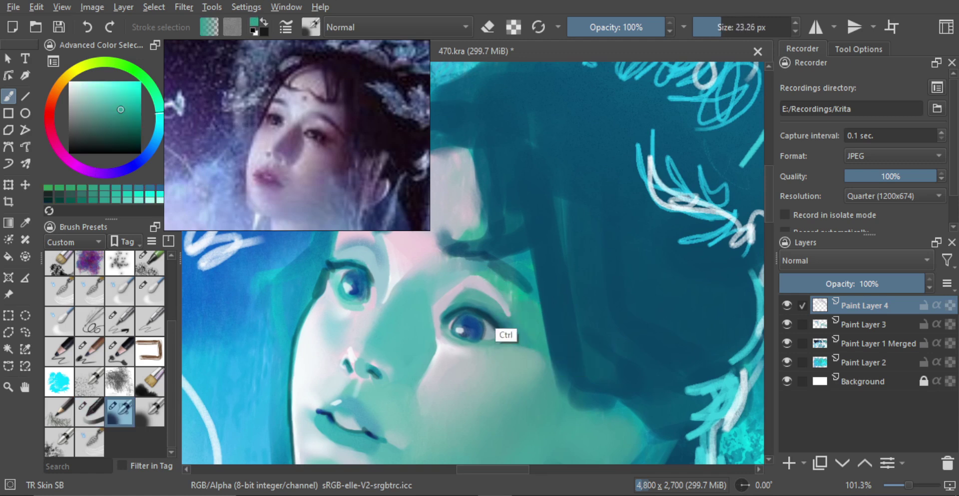
key(e)
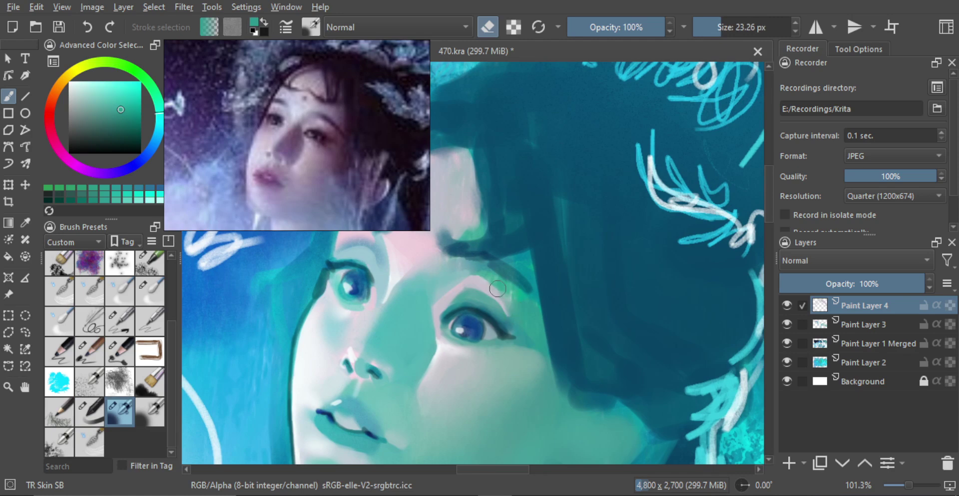
key(bracketleft)
key(bracketleft)
key(e)
key(bracketleft)
key(bracketleft)
key(bracketleft)
key(bracketleft)
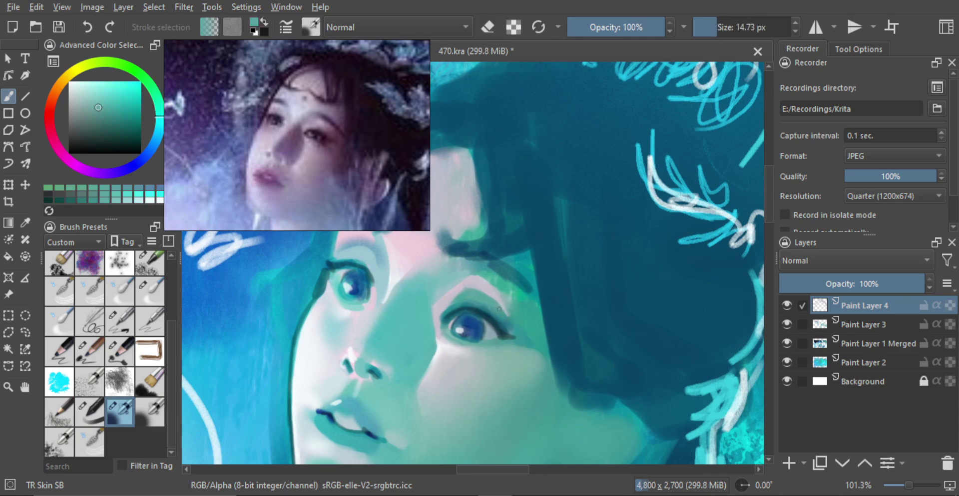
scroll(501, 308, down, 3)
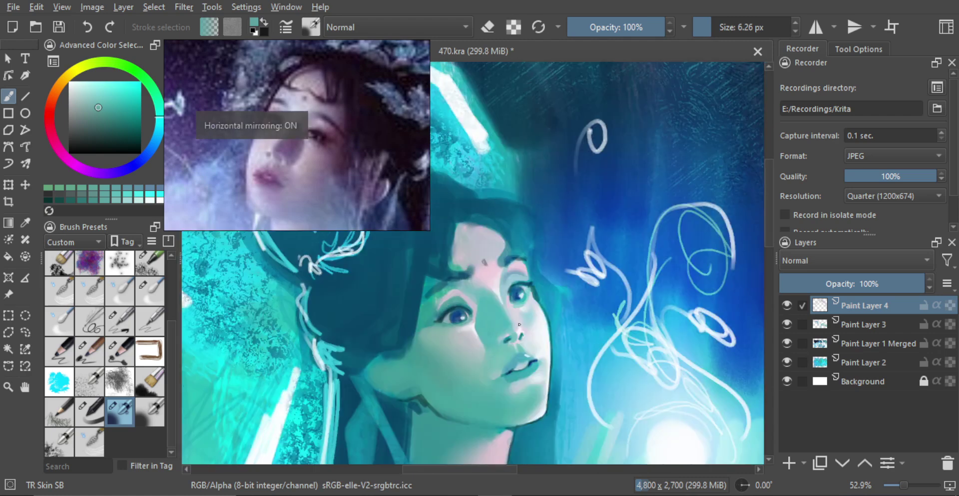
scroll(494, 280, up, 3)
scroll(495, 299, up, 2)
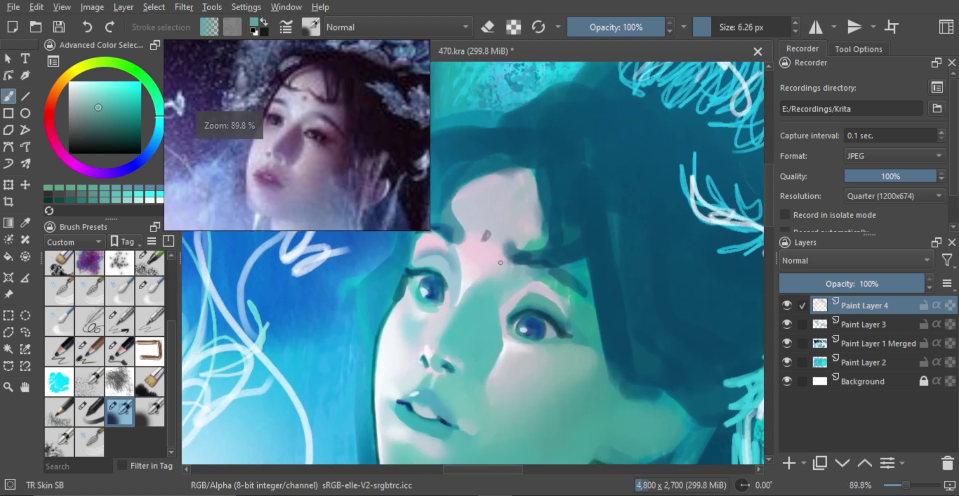
Step: Sample dark blue from the brow and paint a shadow along the near eye's upper lid on a new layer
ctrl+click(537, 261)
click(789, 462)
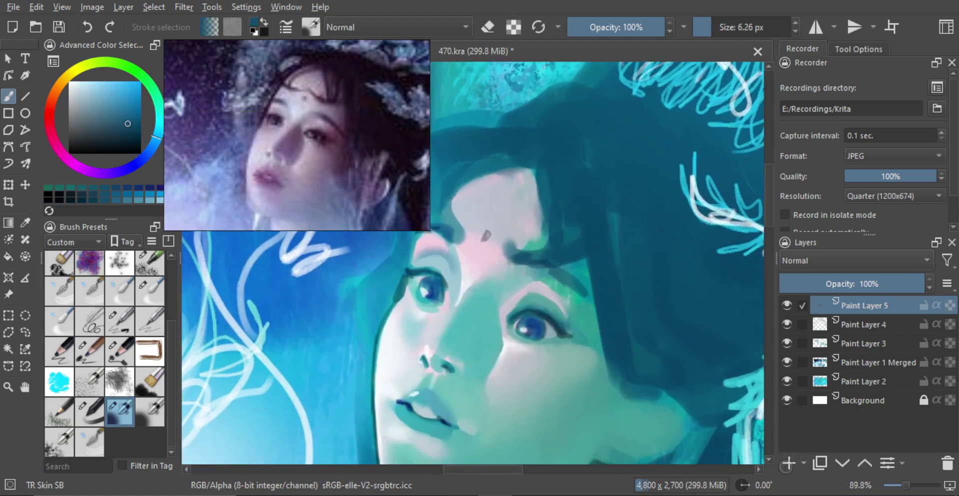
scroll(526, 298, up, 2)
mouse_move(536, 278)
mouse_down()
mouse_move(549, 278)
mouse_move(510, 281)
mouse_move(547, 296)
mouse_move(556, 318)
mouse_up()
click(89, 412)
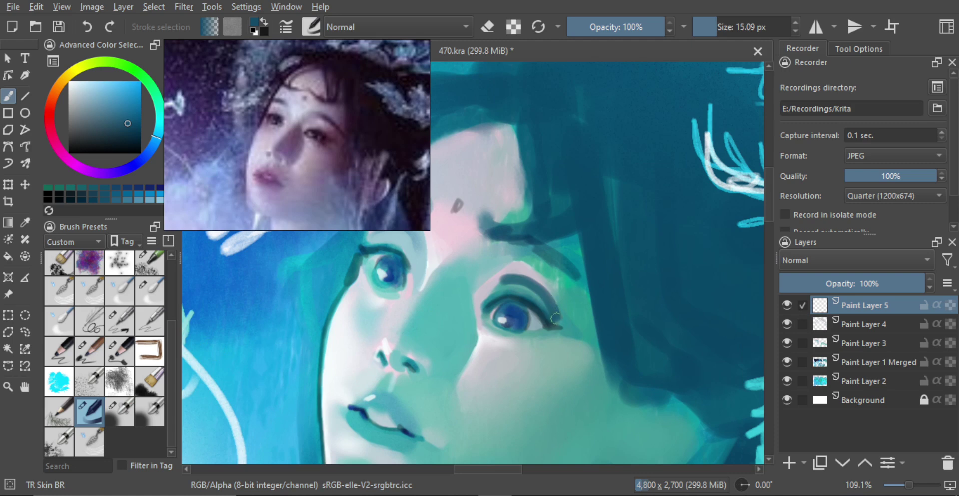
Step: Soften the near eyelid's dark shadow by erasing its lower part with TR Skin SB at about 29 to 54 px
click(122, 417)
key(e)
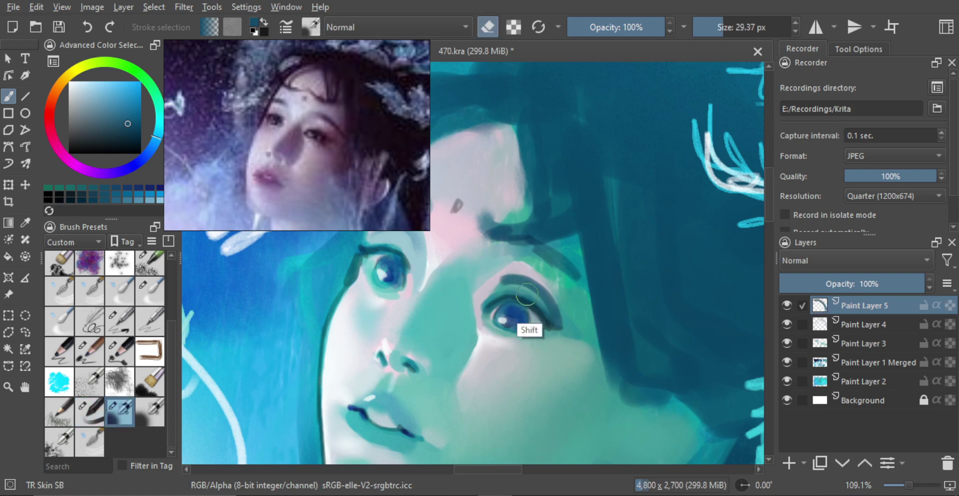
drag(505, 283, 523, 290)
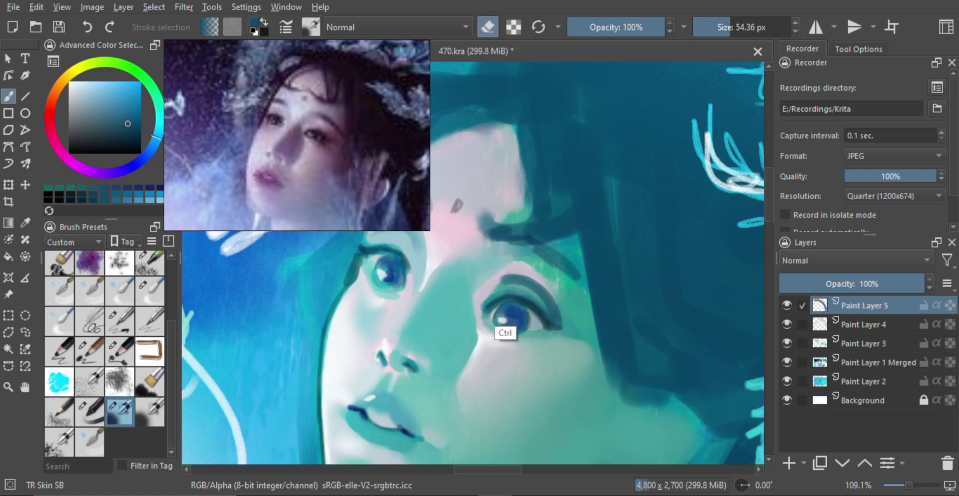
mouse_move(539, 324)
mouse_down()
mouse_move(520, 296)
mouse_move(489, 294)
mouse_up()
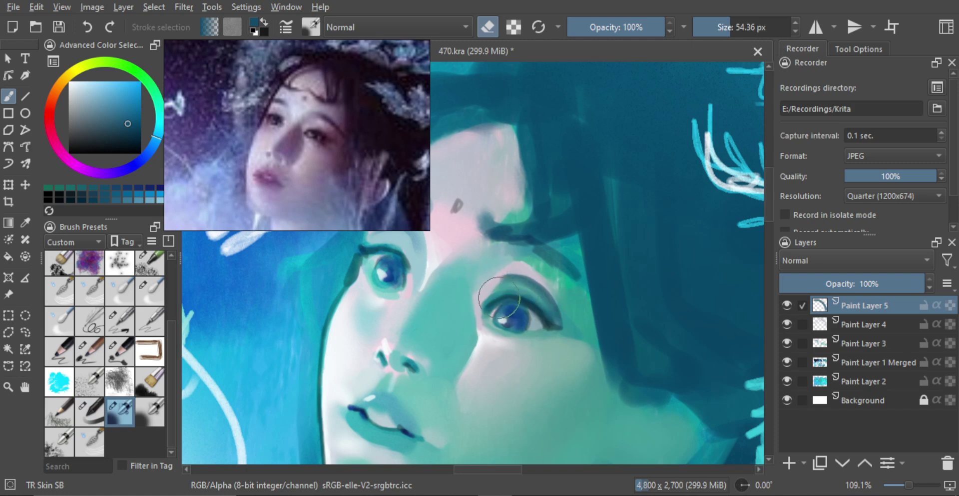
key(e)
Step: Check the face mirrored and paint a dark blue crease shadow above the far eye with TR Skin BR at about 18 px
click(100, 409)
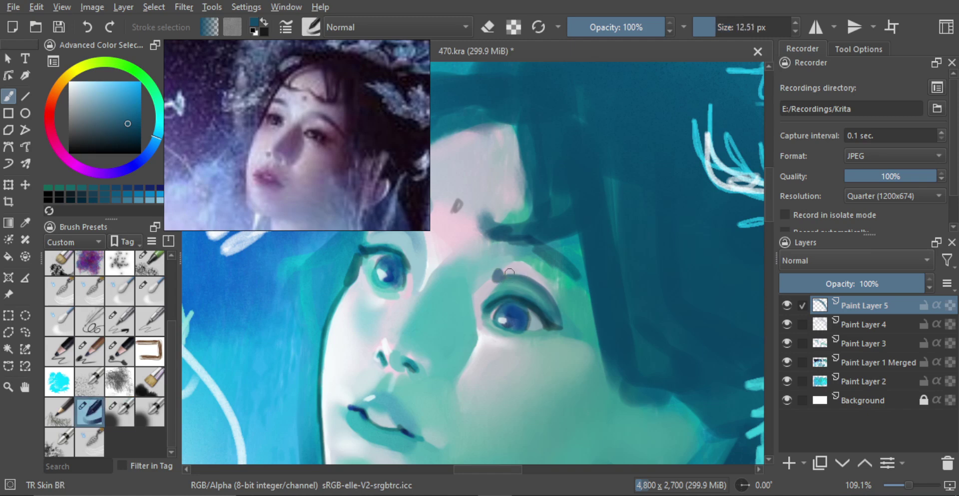
scroll(517, 285, down, 4)
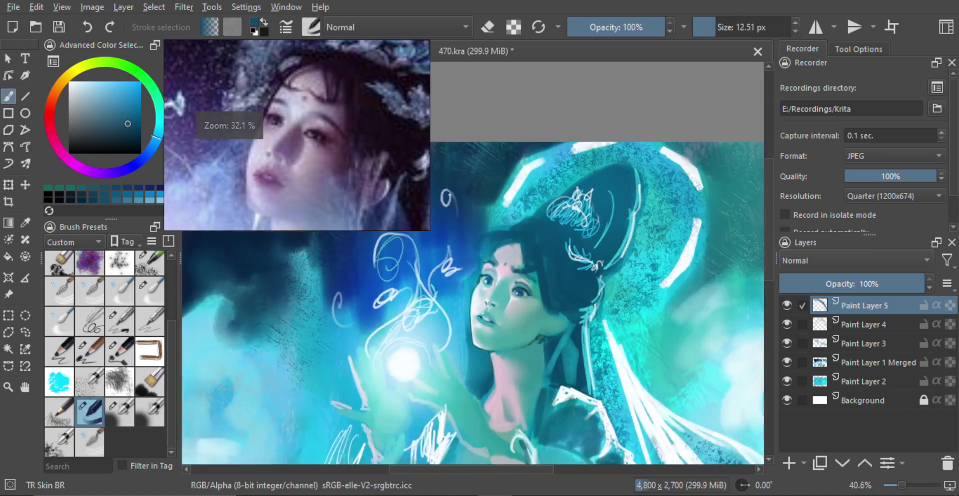
key(m)
key(m)
drag(529, 301, 549, 247)
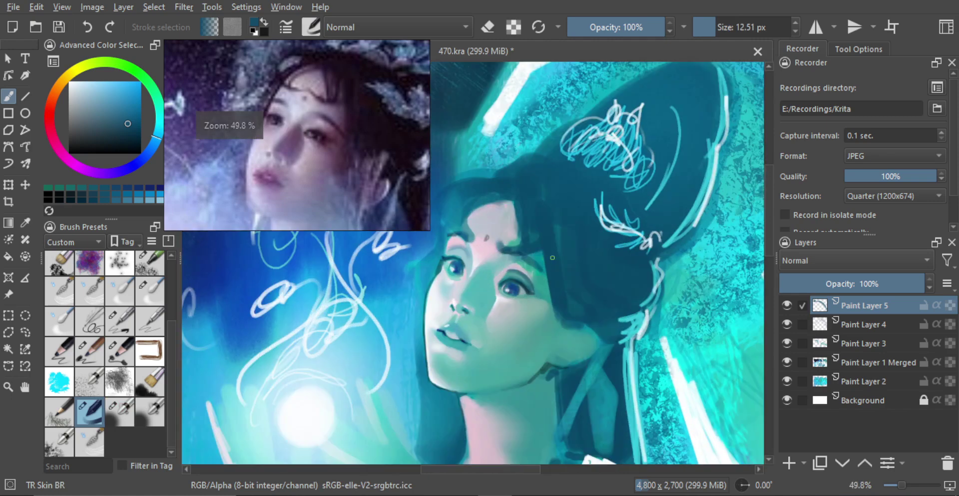
mouse_move(467, 255)
mouse_down()
mouse_move(474, 265)
mouse_move(462, 266)
mouse_up()
scroll(467, 252, up, 2)
key(shift)
key(ctrl+z)
mouse_move(452, 269)
mouse_down()
mouse_move(467, 263)
mouse_move(484, 275)
mouse_move(465, 263)
mouse_up()
key(ctrl+z)
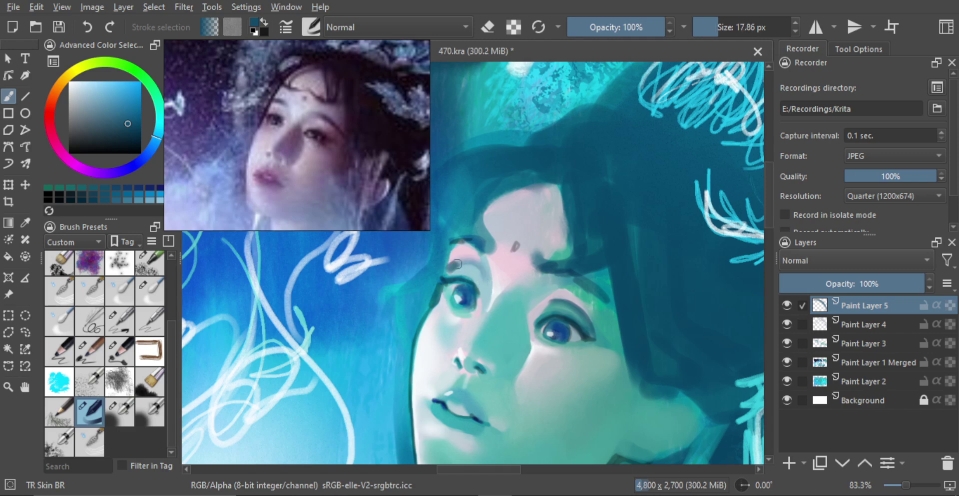
mouse_move(479, 316)
mouse_down()
mouse_move(488, 279)
mouse_move(459, 252)
mouse_up()
Step: Soften the far eyelid's dark shadow by erasing its edges with TR Skin SB at about 32 to 35 px
click(120, 412)
key(e)
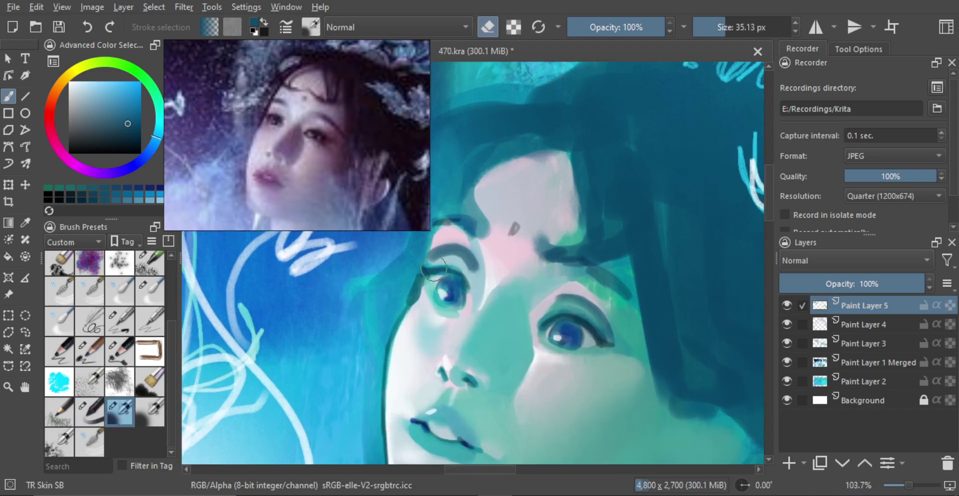
key(ctrl+z)
mouse_move(458, 264)
mouse_down()
mouse_move(434, 260)
mouse_move(433, 246)
mouse_move(460, 281)
mouse_up()
mouse_move(444, 246)
mouse_down()
mouse_move(484, 251)
mouse_move(490, 300)
mouse_up()
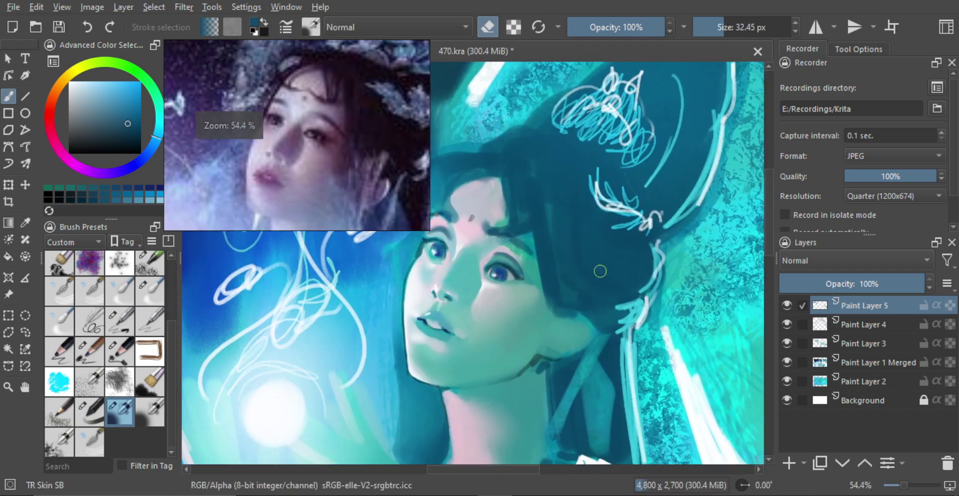
Step: Lower the eyelid shadow layer's opacity to 56% and check the portrait in mirrored view
drag(892, 283, 860, 280)
drag(527, 278, 530, 331)
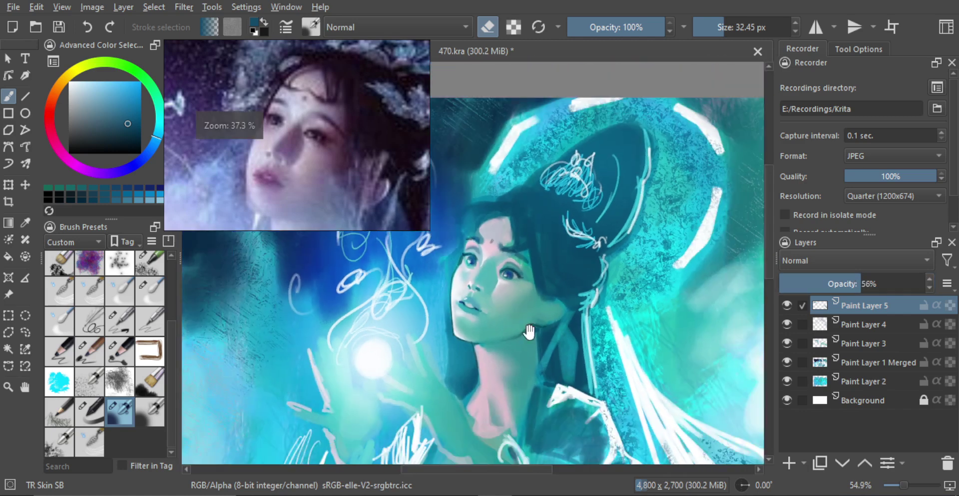
key(m)
key(m)
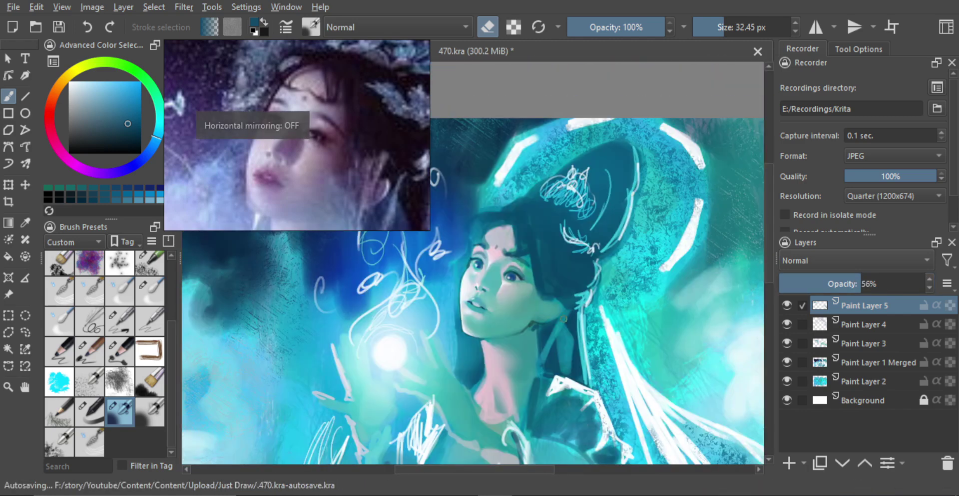
Step: Merge Paint Layer 5, Paint Layer 4 and Paint Layer 3 down into Paint Layer 1 Merged
key(ctrl+e)
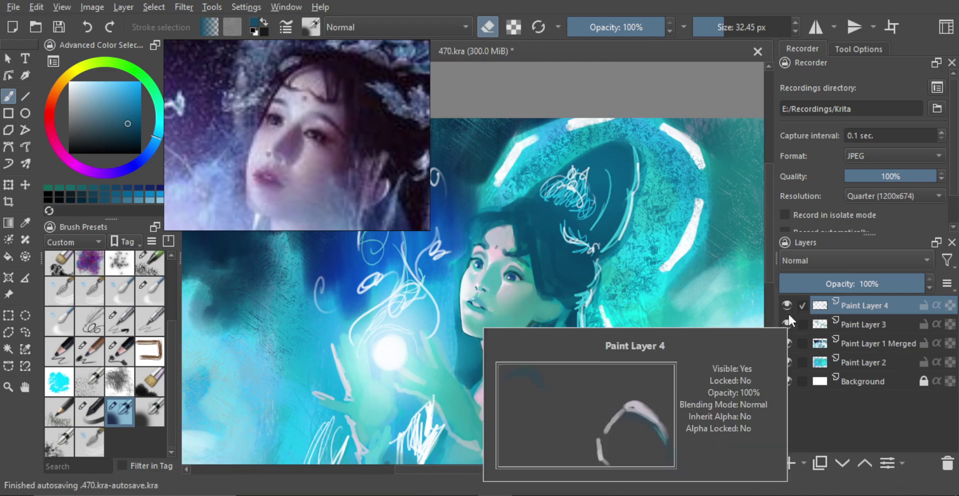
key(ctrl+e)
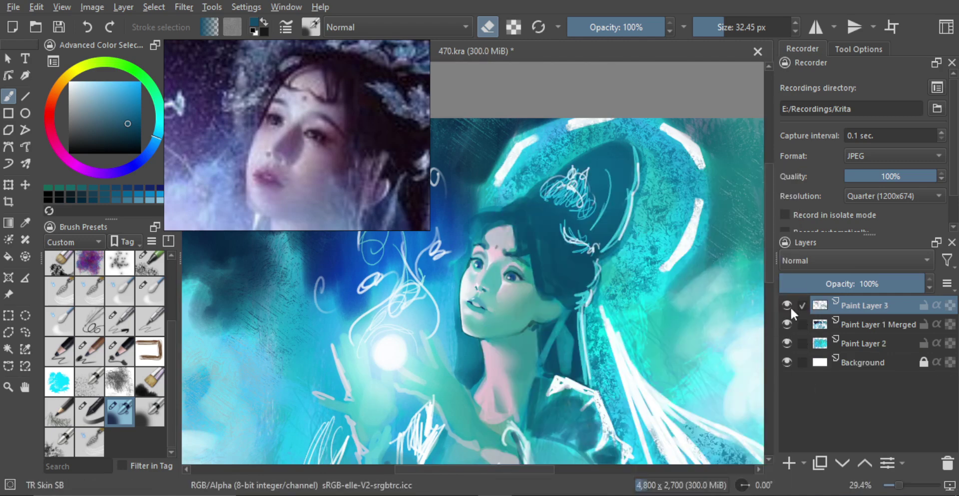
mouse_move(500, 283)
mouse_down()
mouse_move(559, 251)
mouse_move(574, 265)
mouse_move(553, 250)
mouse_up()
drag(485, 254, 497, 250)
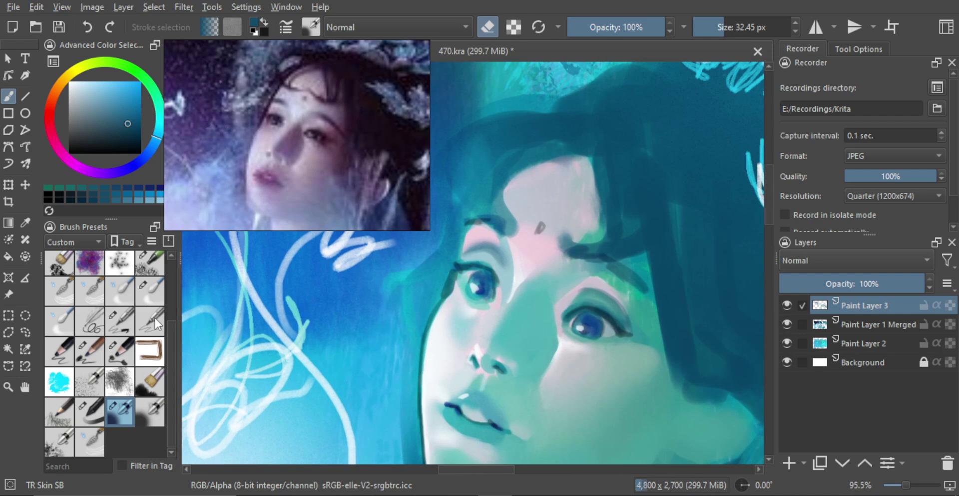
key(ctrl+e)
Step: Blend the far eye's upper lid and crease with the TR Mixer R brush at about 18 px
click(150, 293)
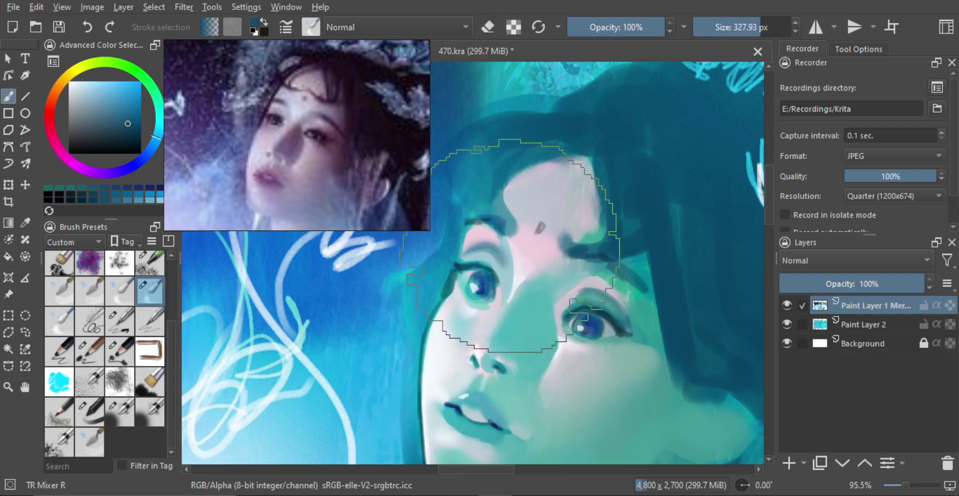
scroll(525, 245, up, 2)
mouse_move(526, 245)
shift+mouse_down()
mouse_move(481, 228)
mouse_move(514, 233)
mouse_move(486, 240)
shift+mouse_up()
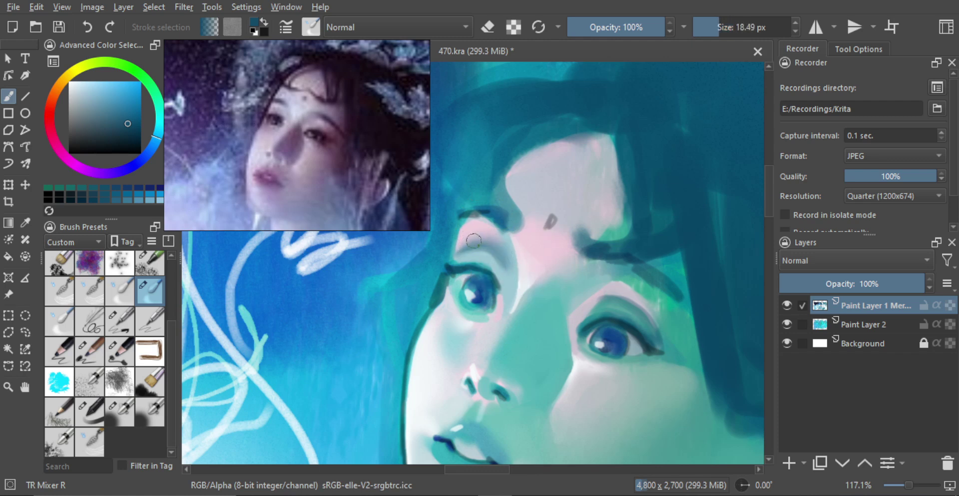
shift+drag(466, 245, 465, 256)
Step: Blend the near eye's upper lid shadow and light band with TR Mixer R at about 14 to 28 px
mouse_move(530, 261)
ctrl+mouse_down()
mouse_move(568, 296)
mouse_move(570, 286)
ctrl+mouse_up()
shift+drag(565, 299, 568, 300)
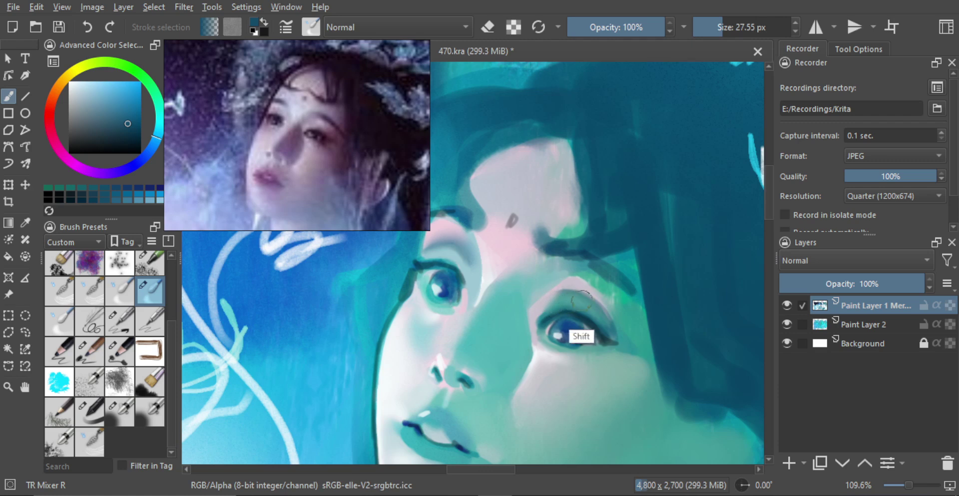
key(bracketleft)
key(bracketleft)
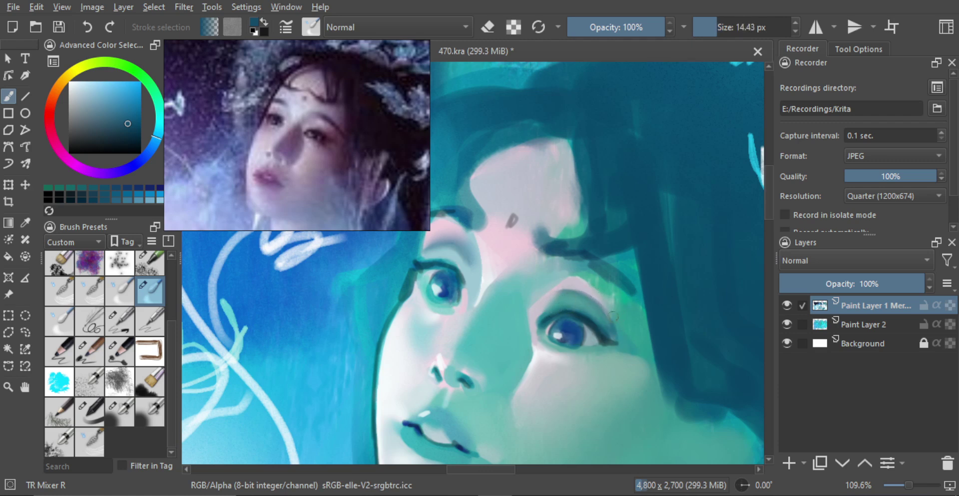
key(bracketright)
key(minus)
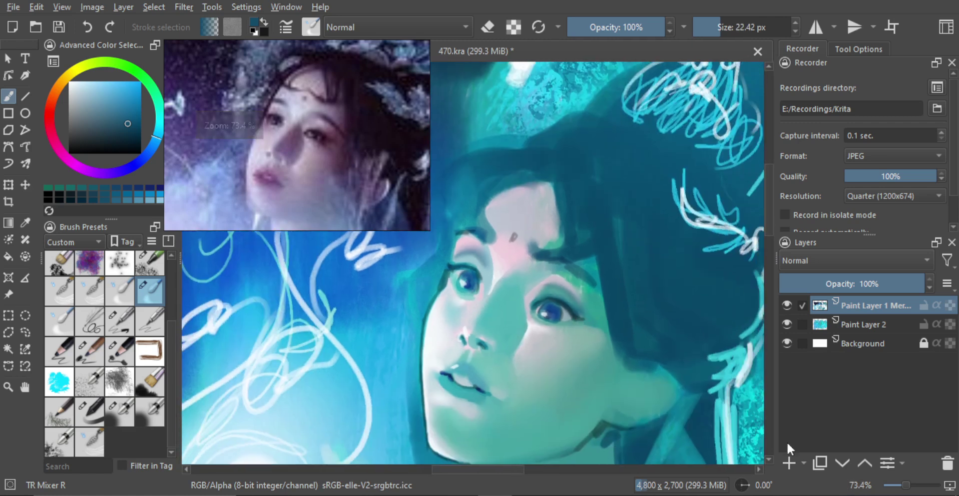
Step: On a new paint layer, paint a pale lilac highlight band above the near eye's lid with TR Pincel Txtr3 at about 17 px
click(790, 463)
scroll(603, 281, up, 1)
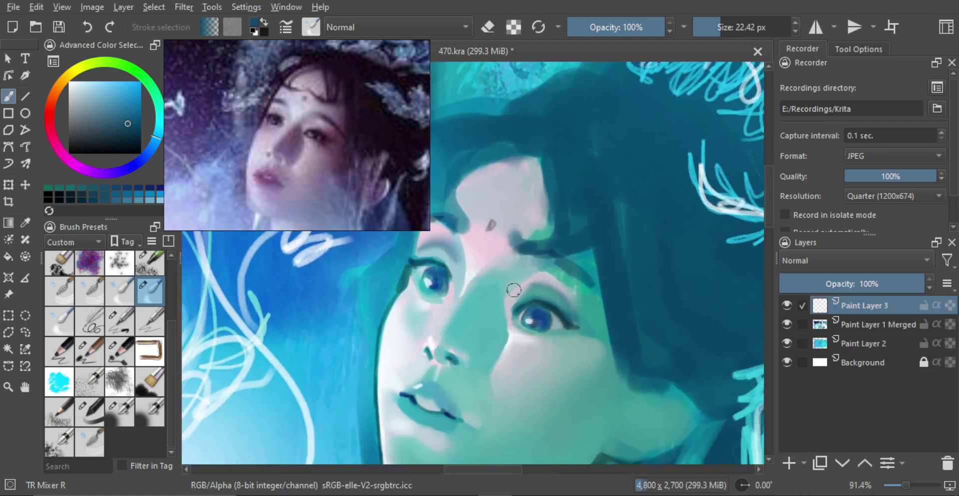
ctrl+click(511, 297)
click(127, 350)
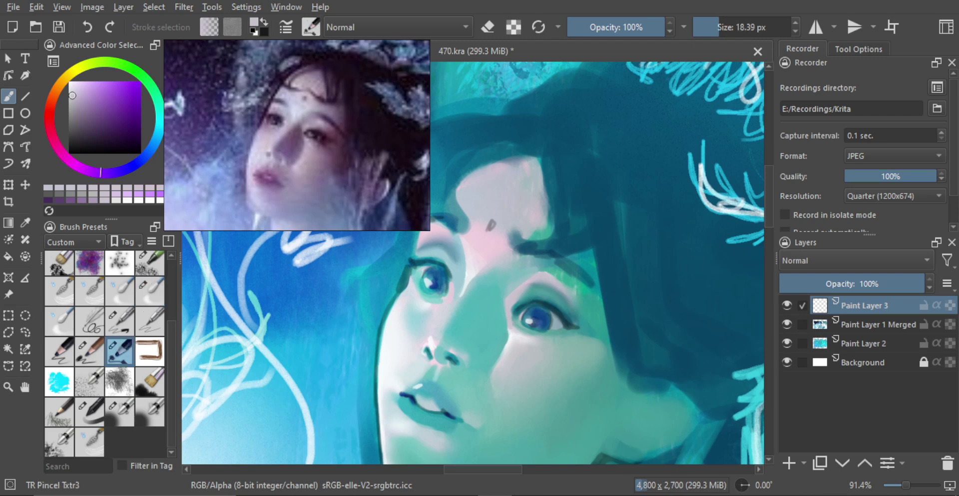
drag(514, 302, 517, 302)
key(bracketleft)
shift+drag(541, 278, 526, 283)
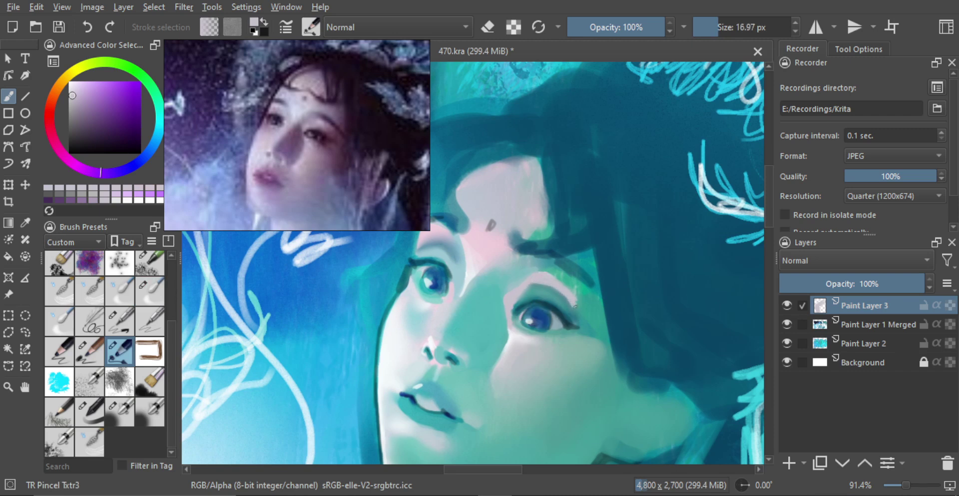
key(bracketleft)
drag(537, 274, 575, 302)
Step: Paint pale pink highlights beneath both eyebrows at about 14 to 17 px and check the portrait in mirrored view
ctrl+drag(468, 276, 472, 263)
shift+drag(477, 261, 474, 261)
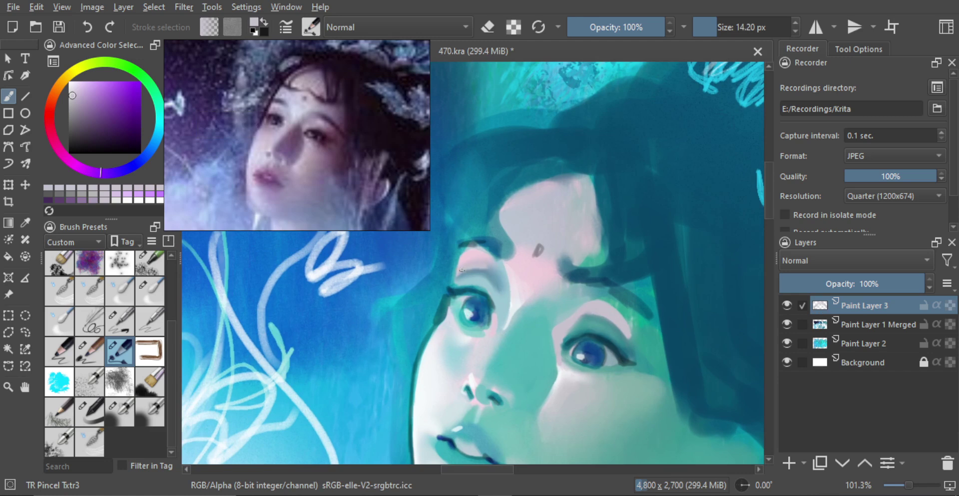
ctrl+click(462, 263)
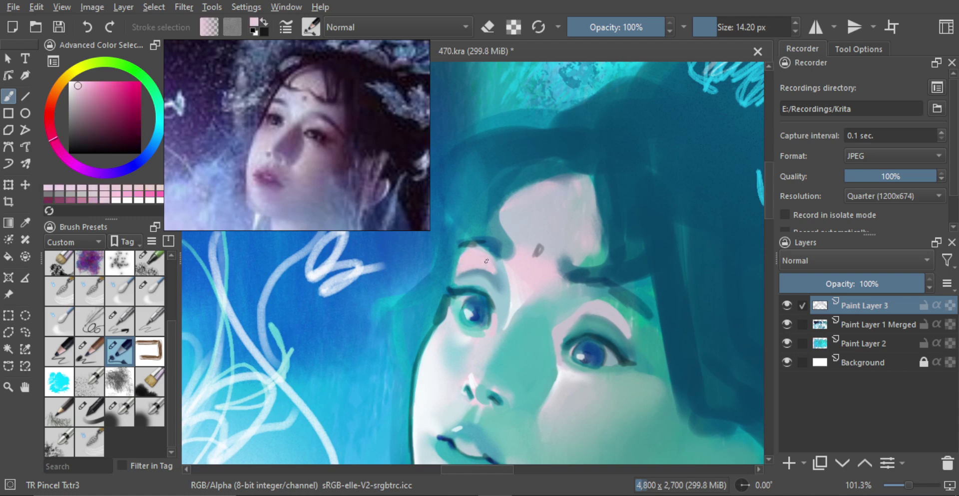
drag(592, 310, 576, 293)
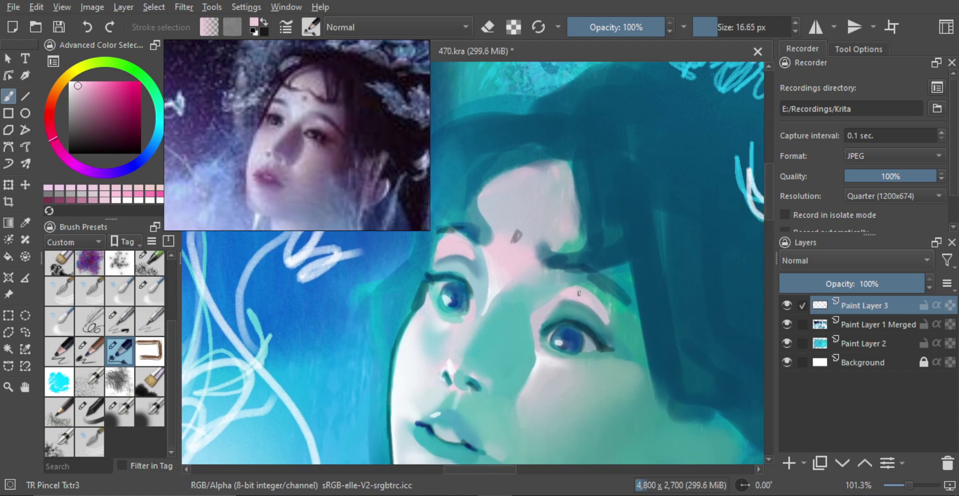
drag(594, 297, 591, 354)
key(m)
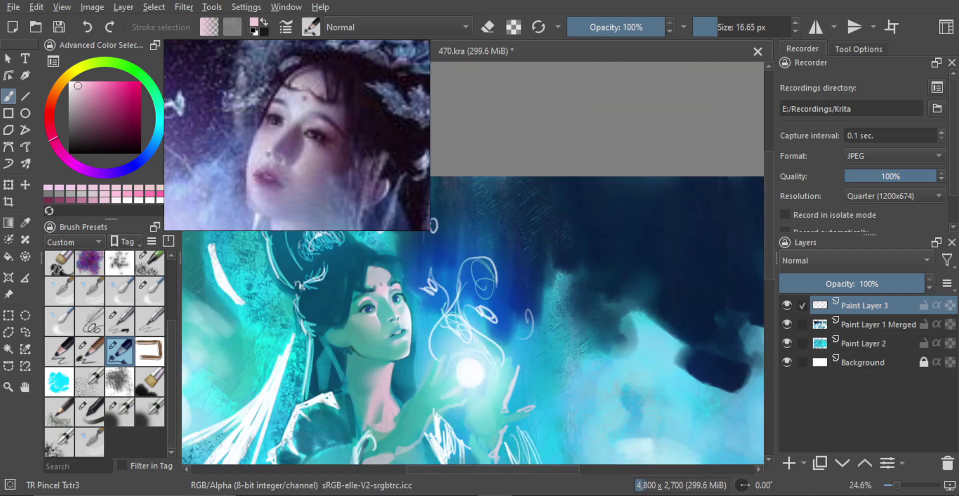
key(m)
scroll(496, 335, up, 3)
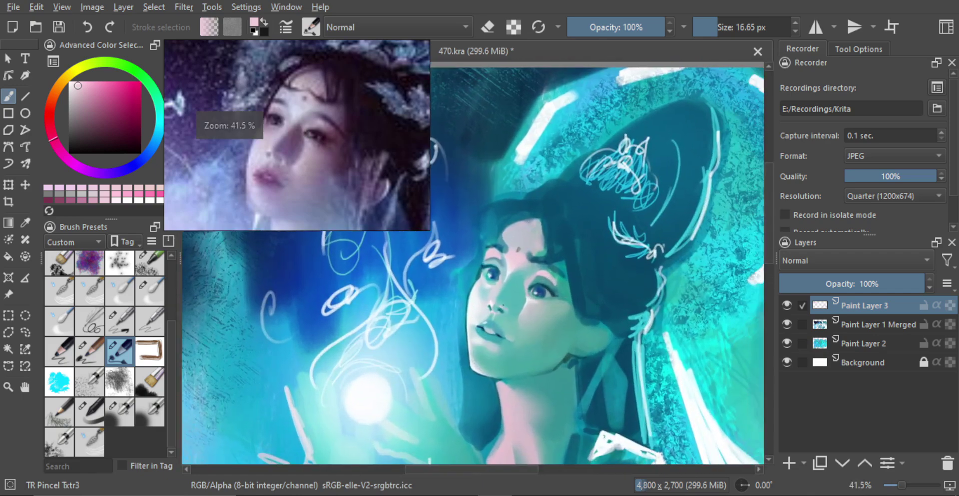
Step: Softly erase the edges of the highlight beneath the far eyebrow with TR Skin SB in eraser mode at about 39 to 45 px
click(119, 412)
scroll(535, 274, up, 2)
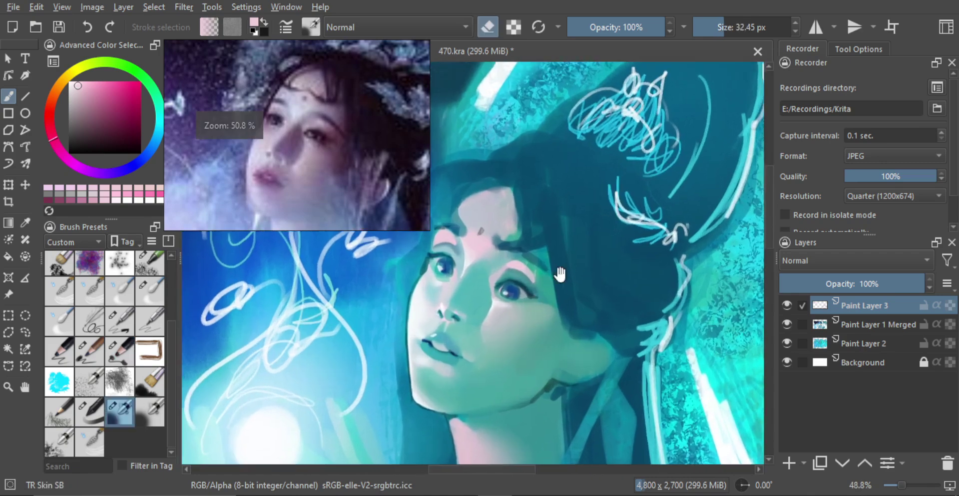
scroll(531, 278, up, 1)
drag(535, 272, 608, 313)
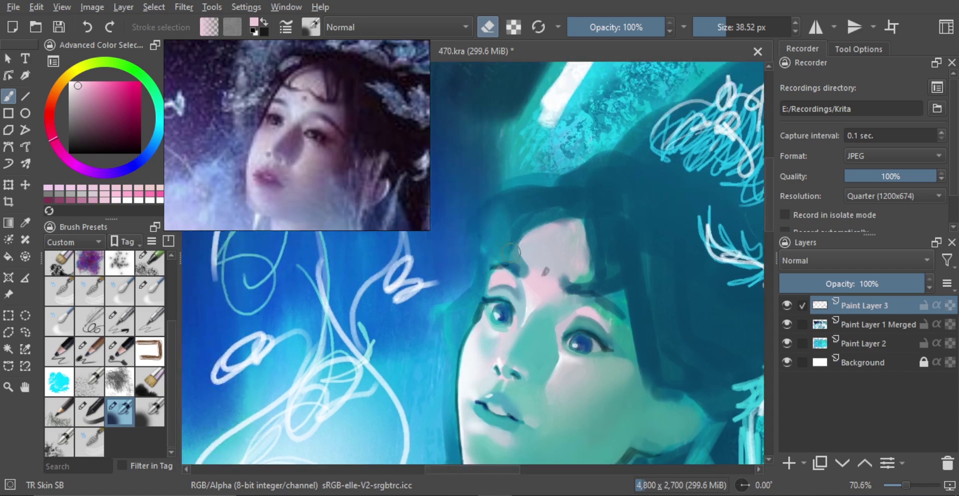
drag(497, 277, 501, 278)
drag(498, 276, 499, 261)
scroll(542, 324, down, 4)
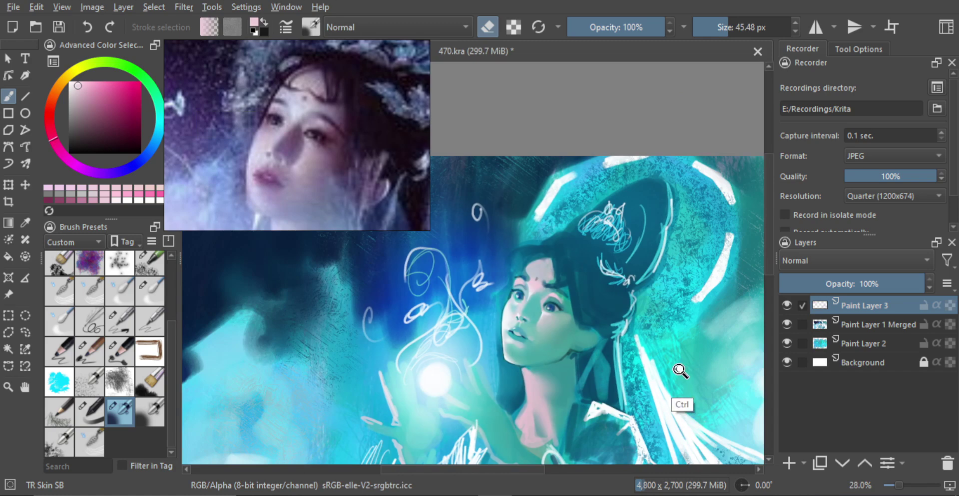
Step: Merge Paint Layer 3 down into Paint Layer 1 Merged and merge that layer into Paint Layer 2
key(ctrl+e)
scroll(604, 336, down, 1)
scroll(623, 365, down, 1)
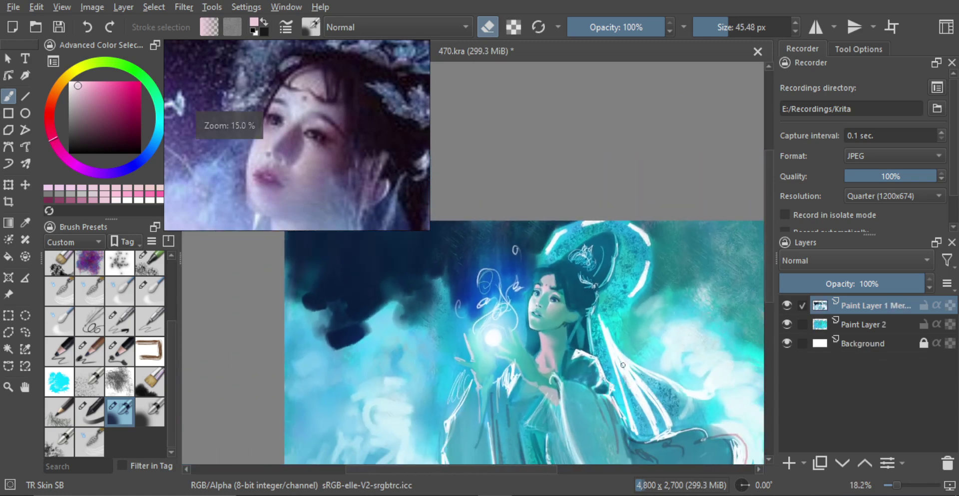
key(ctrl+e)
scroll(625, 349, up, 3)
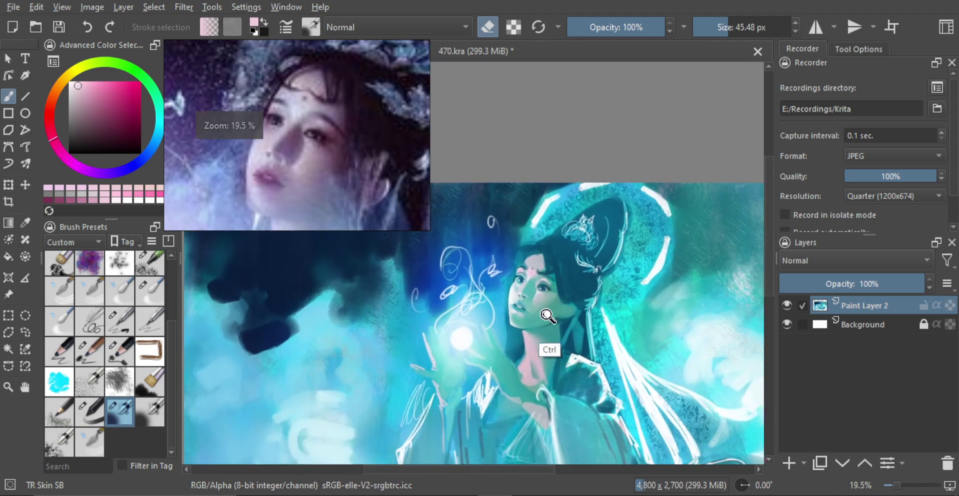
scroll(565, 307, up, 1)
scroll(545, 315, up, 2)
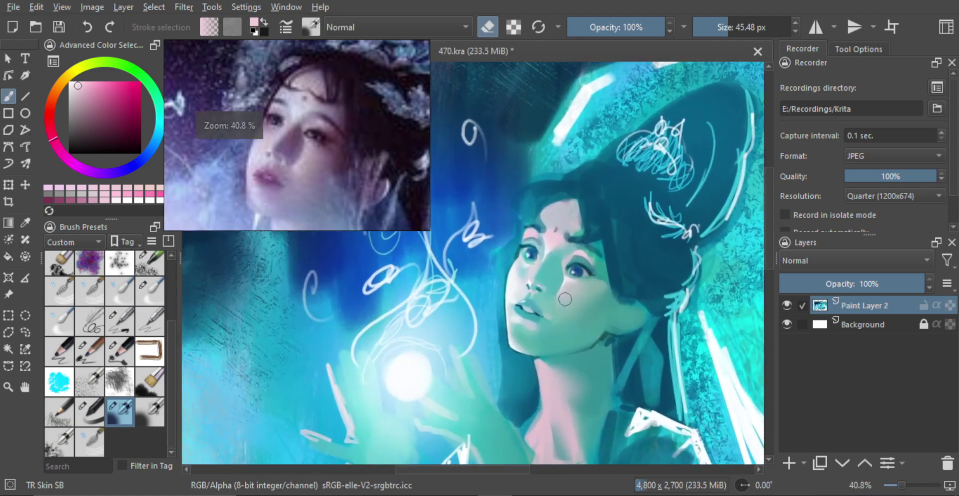
Step: Shade the chin below the lower lip with sampled teal skin tones using TR Skin BR at about 15 to 20 px
click(90, 411)
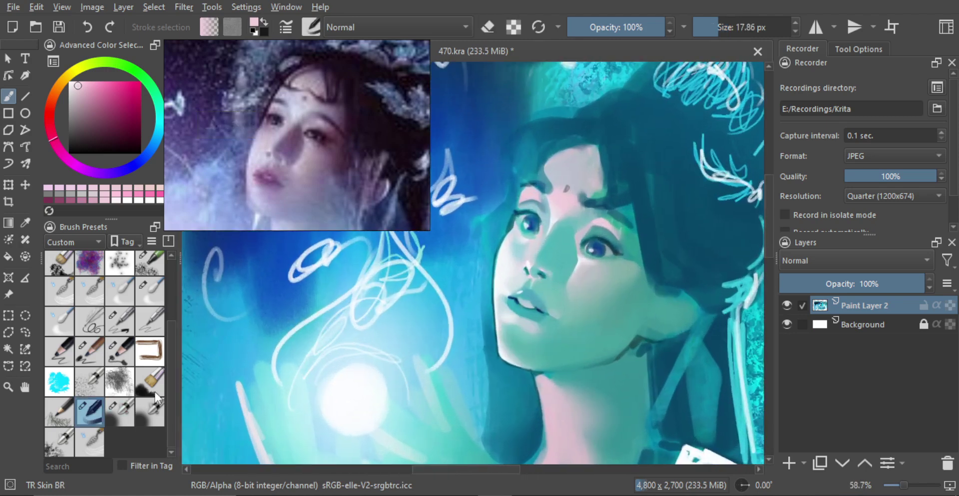
scroll(493, 311, up, 2)
ctrl+click(539, 321)
drag(559, 323, 496, 315)
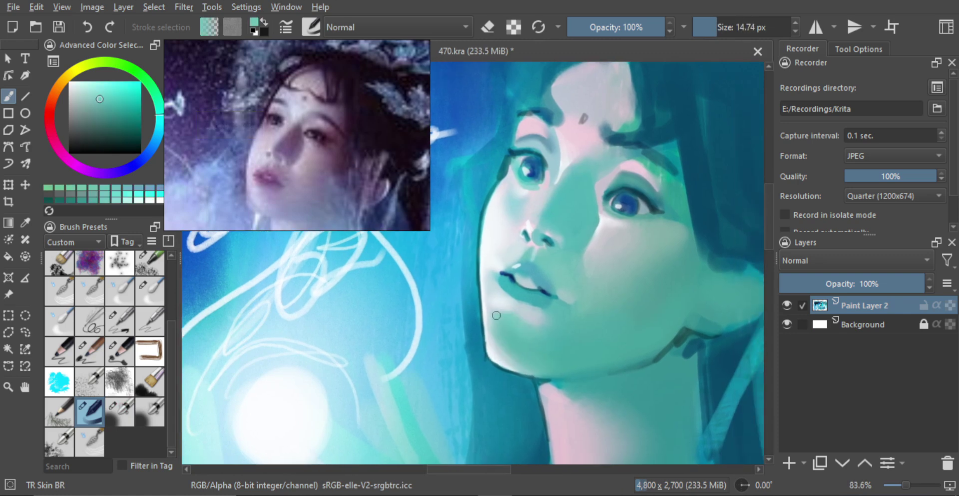
ctrl+click(531, 331)
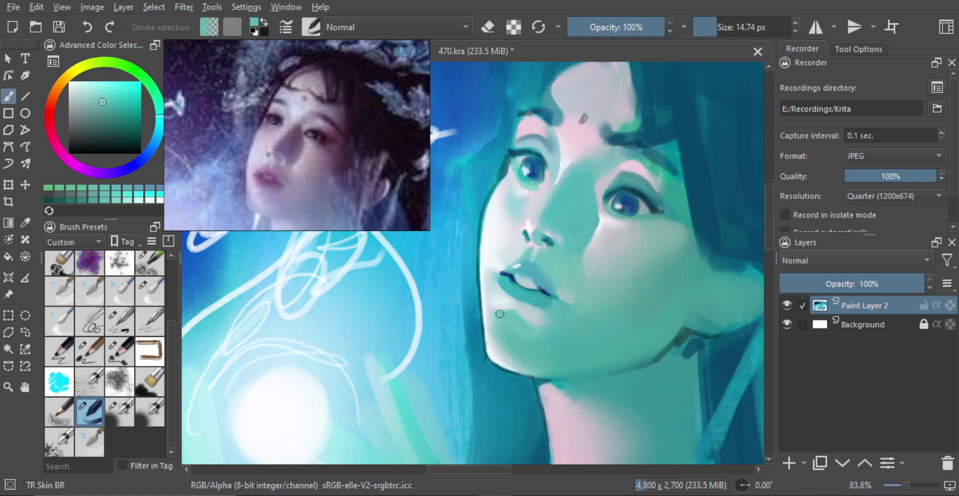
ctrl+scroll(553, 335, down, 4)
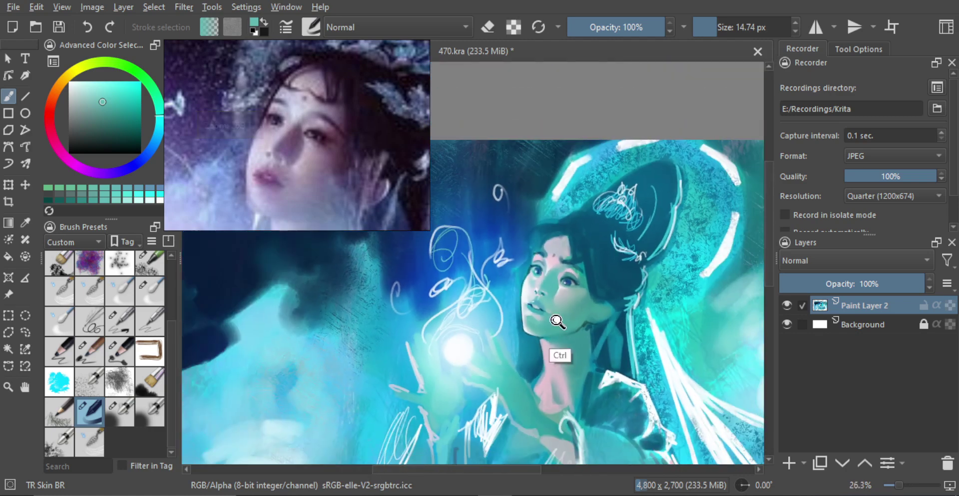
ctrl+scroll(557, 321, up, 5)
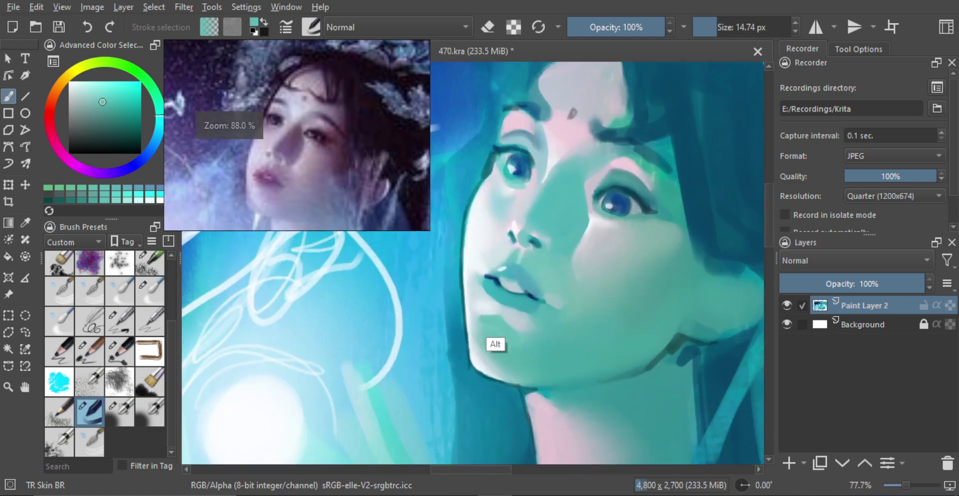
ctrl+click(495, 322)
shift+drag(483, 328, 486, 328)
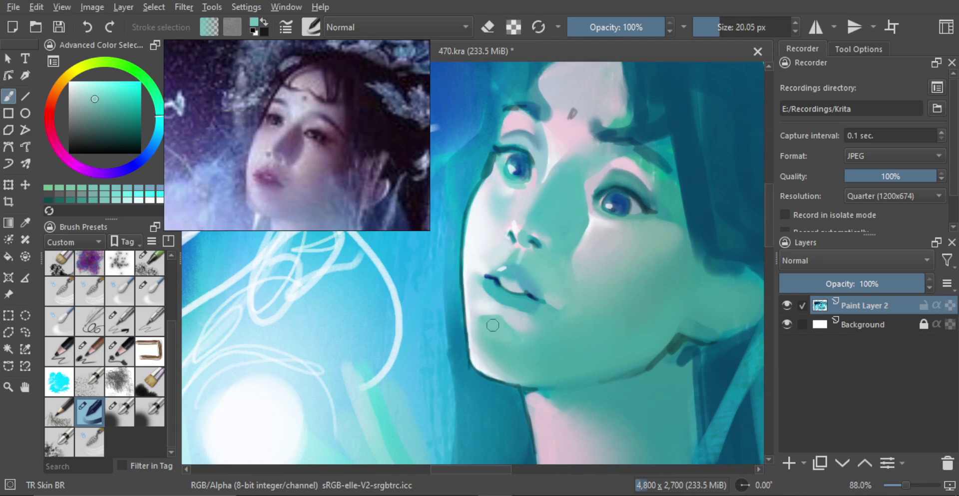
Step: Blend the chin and facial shading with the TR Mixer R brush at about 31 to 34 px
click(162, 298)
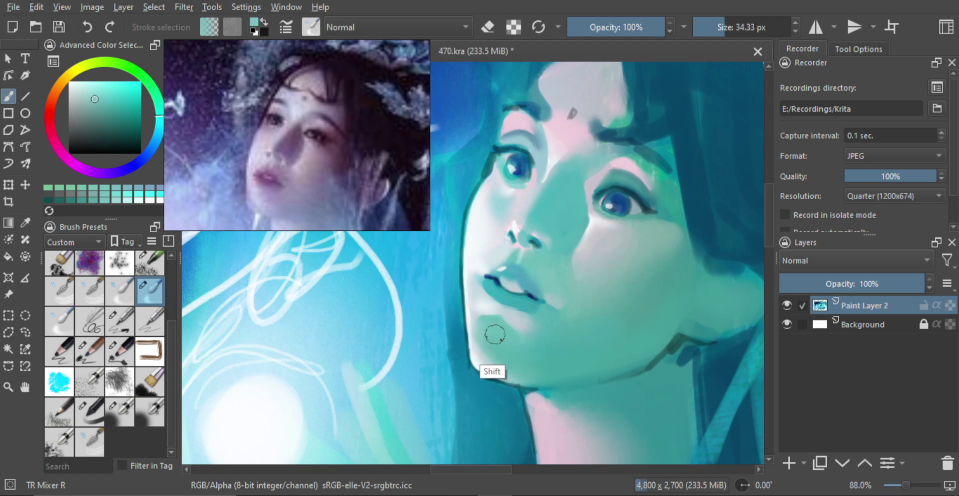
mouse_move(495, 334)
shift+mouse_down()
mouse_move(474, 326)
mouse_move(470, 307)
mouse_move(480, 300)
mouse_move(525, 343)
mouse_move(535, 233)
mouse_move(516, 300)
mouse_move(528, 290)
shift+mouse_up()
shift+drag(535, 282, 594, 274)
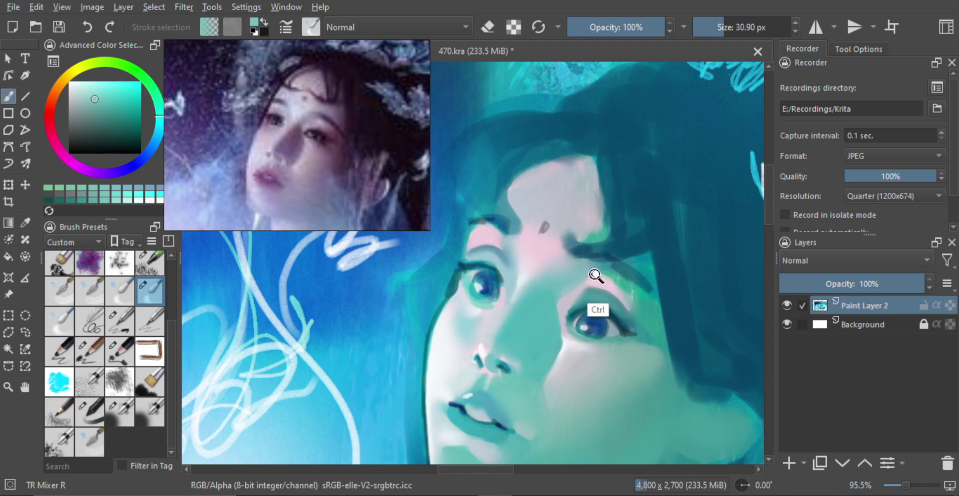
Step: Soften the shading around both eyes with TR Mixer R at about 27 to 33 px and check the portrait in mirrored view
mouse_move(510, 247)
shift+mouse_down()
mouse_move(475, 254)
mouse_move(494, 250)
mouse_move(506, 265)
shift+mouse_up()
key(ctrl+z)
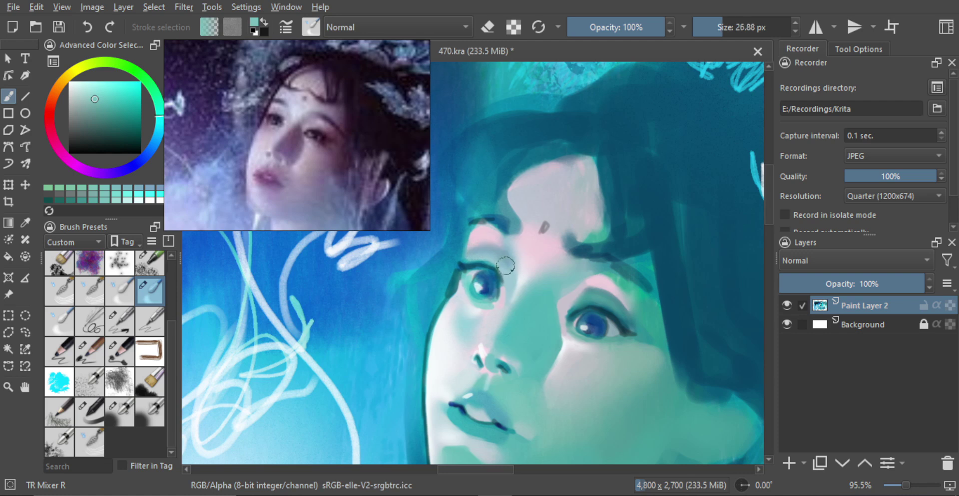
drag(587, 287, 583, 299)
mouse_move(628, 327)
mouse_down()
mouse_move(639, 311)
mouse_move(604, 331)
mouse_move(599, 325)
mouse_up()
key(m)
key(m)
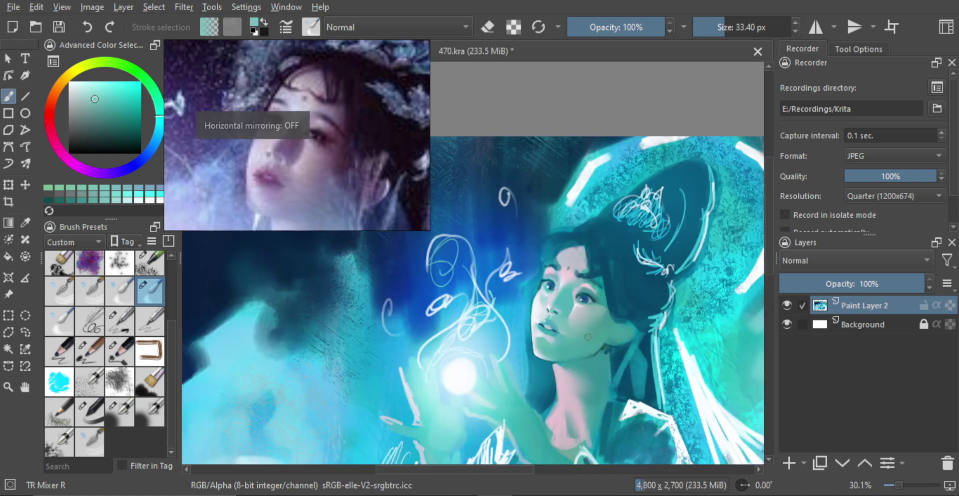
Step: On a new paint layer, paint sampled greyish skin tones over the near eye's upper lid with TR Skin BR
scroll(600, 350, up, 2)
click(788, 462)
scroll(575, 290, up, 2)
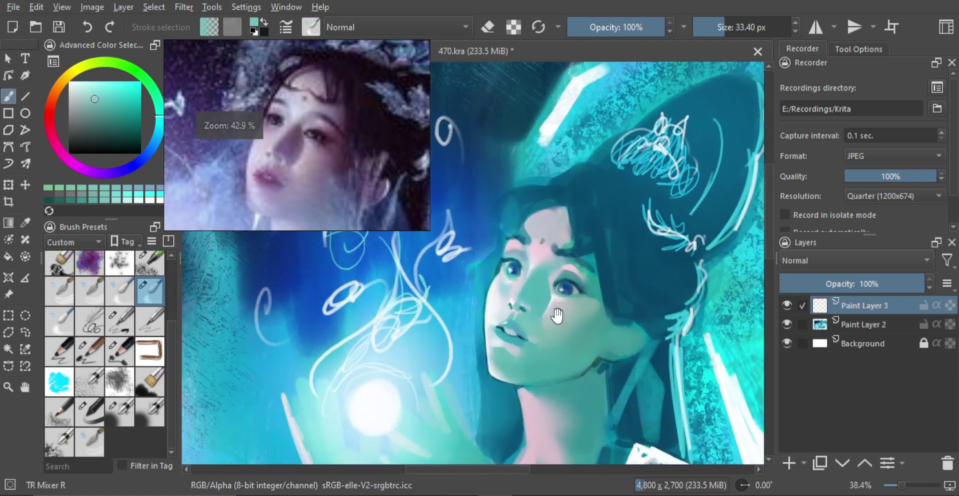
click(90, 410)
scroll(514, 275, up, 2)
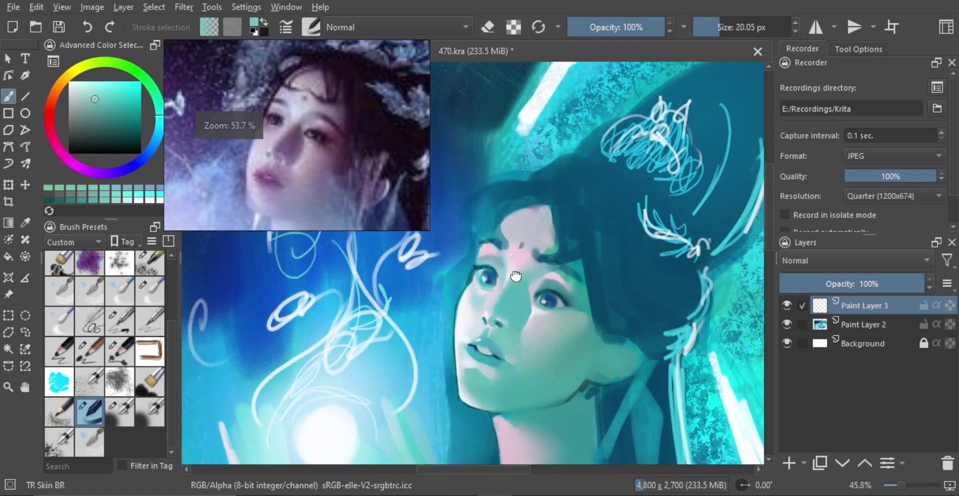
alt+click(554, 320)
alt+click(550, 328)
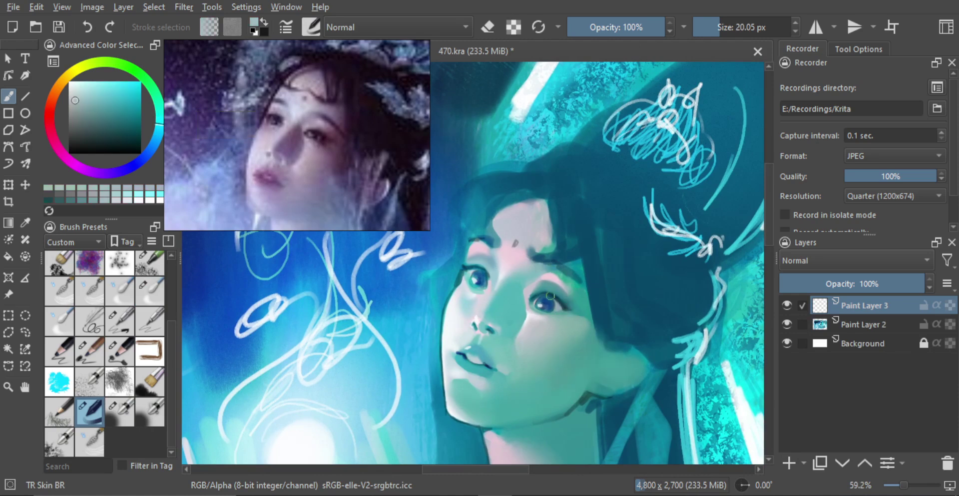
mouse_move(550, 282)
shift+mouse_down()
mouse_move(558, 288)
mouse_move(546, 289)
shift+mouse_up()
alt+click(555, 289)
shift+drag(543, 290, 552, 287)
ctrl+click(549, 290)
Step: Refine the far eye's upper lid and inner corner with sampled teal and blue-grey tones at about 17 px, checking in mirrored view
shift+drag(493, 262, 484, 260)
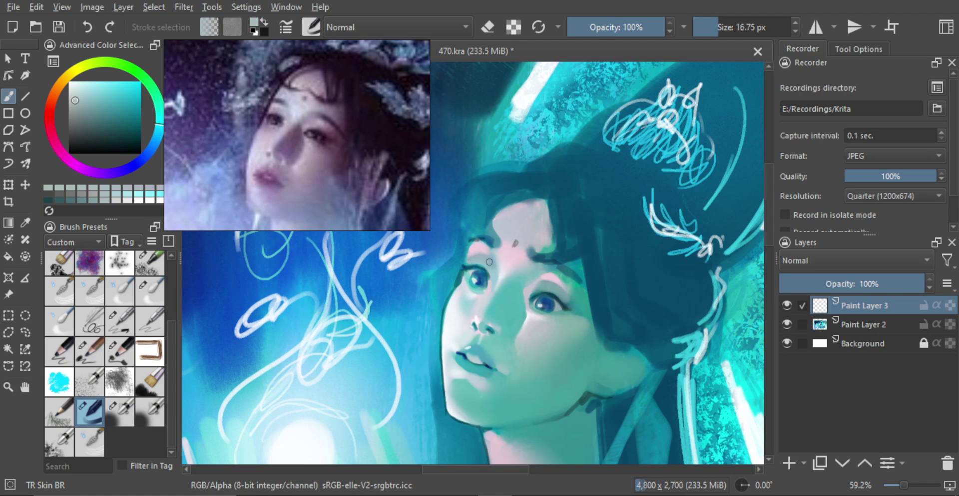
alt+click(556, 358)
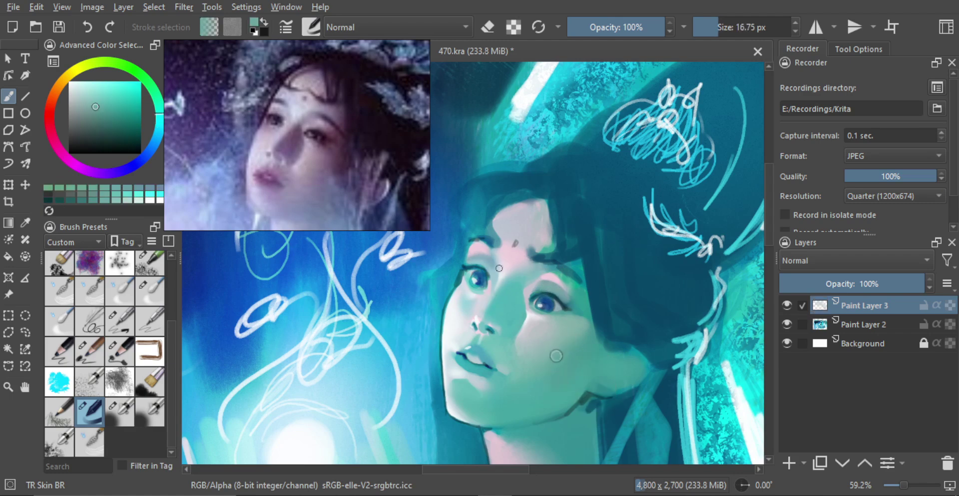
alt+click(481, 258)
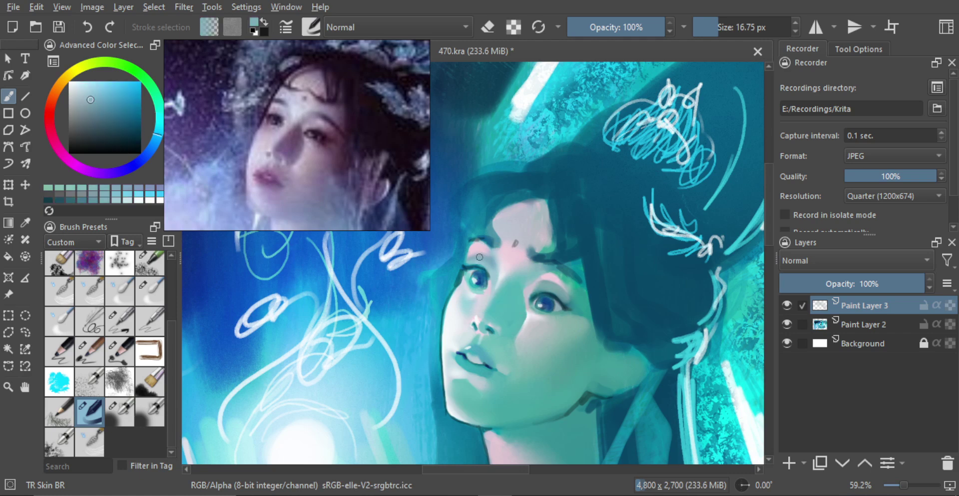
alt+click(560, 283)
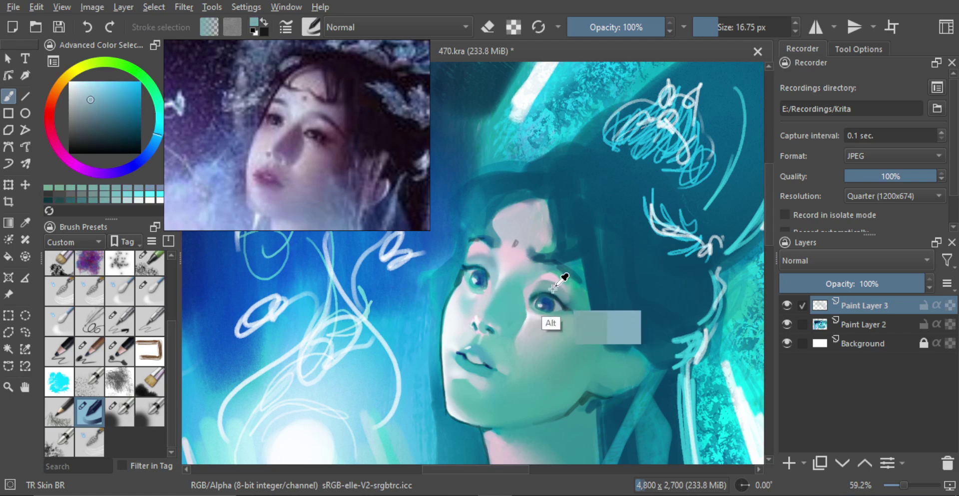
alt+click(475, 258)
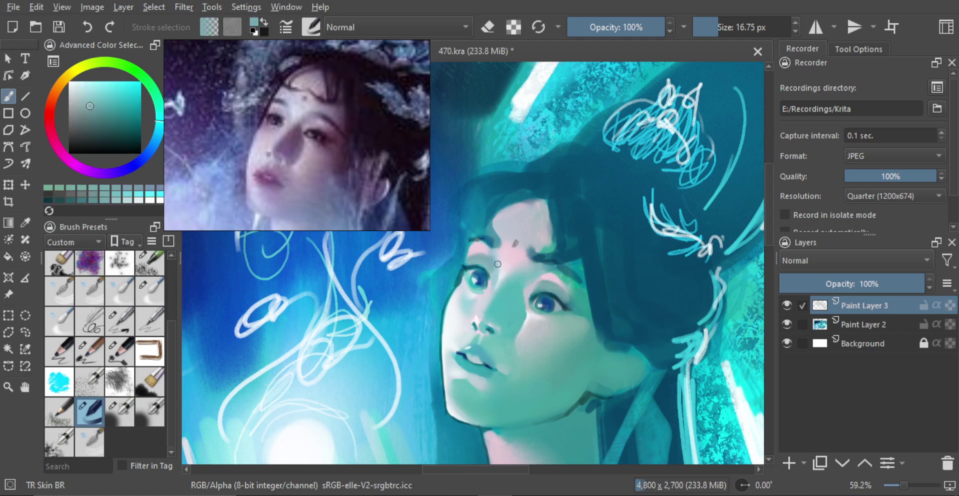
scroll(498, 263, down, 2)
key(m)
key(m)
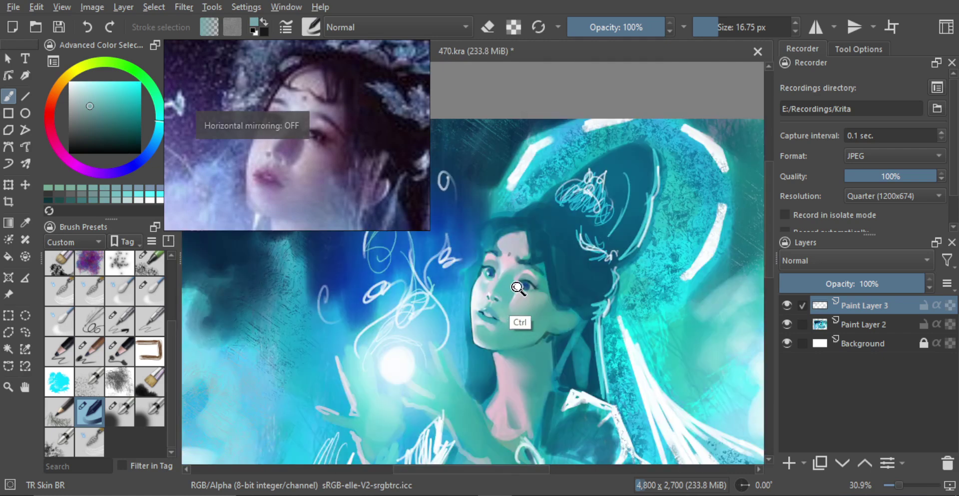
Step: Refine the near eye's upper lid with sampled skin tones using TR Skin BR at about 18 px, checking in mirrored view
scroll(518, 288, up, 3)
alt+click(522, 299)
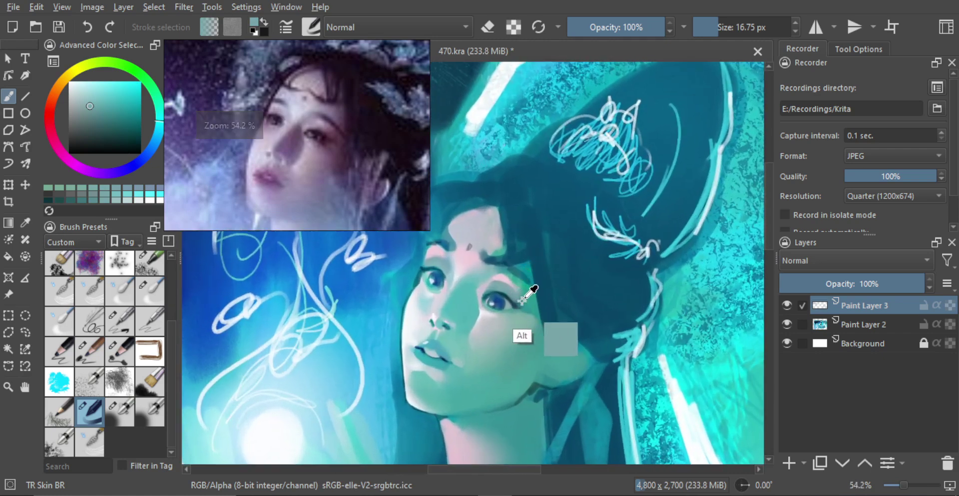
alt+click(515, 294)
key(])
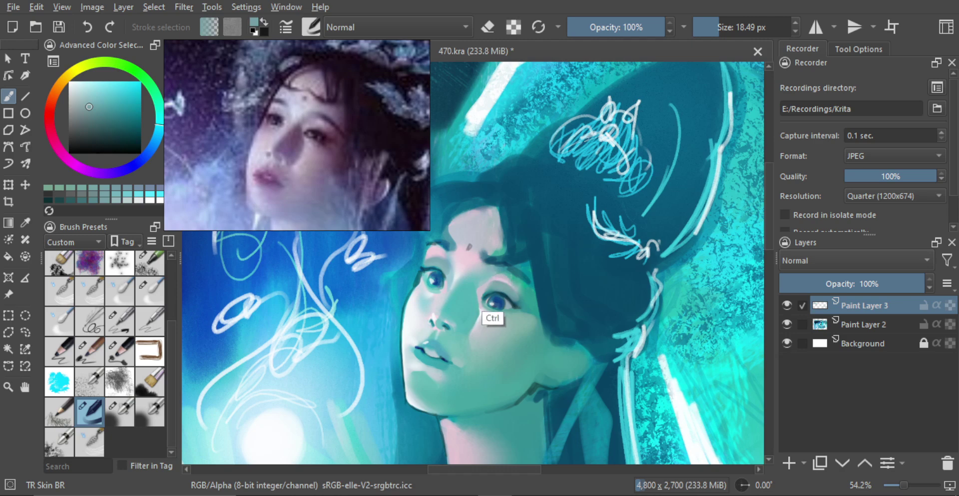
alt+click(498, 277)
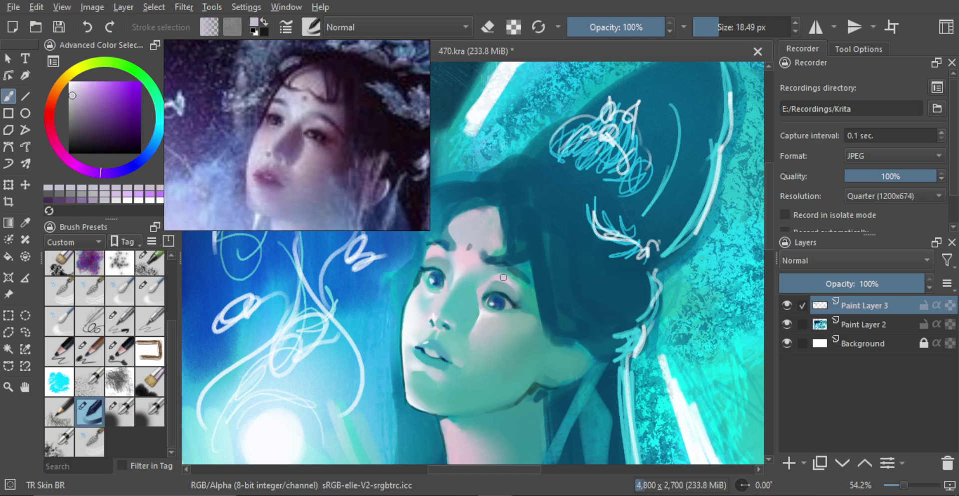
alt+click(500, 276)
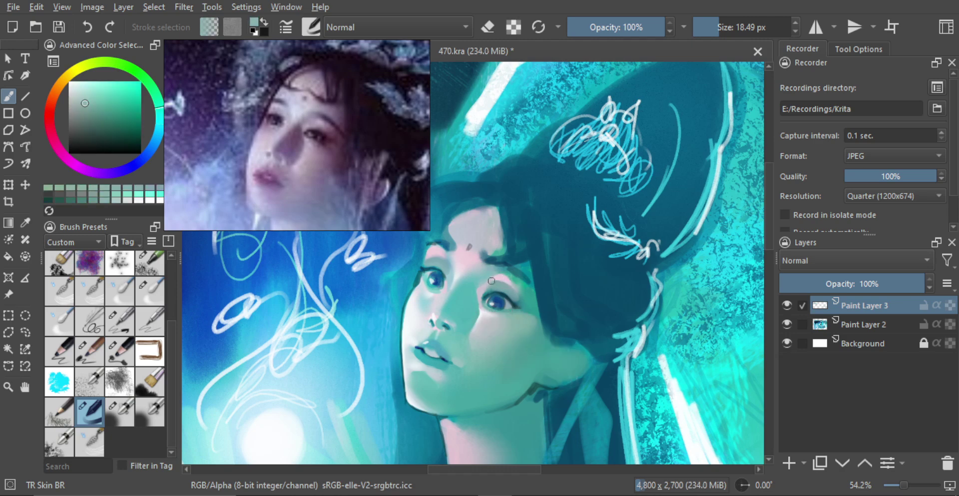
drag(524, 288, 533, 321)
key(m)
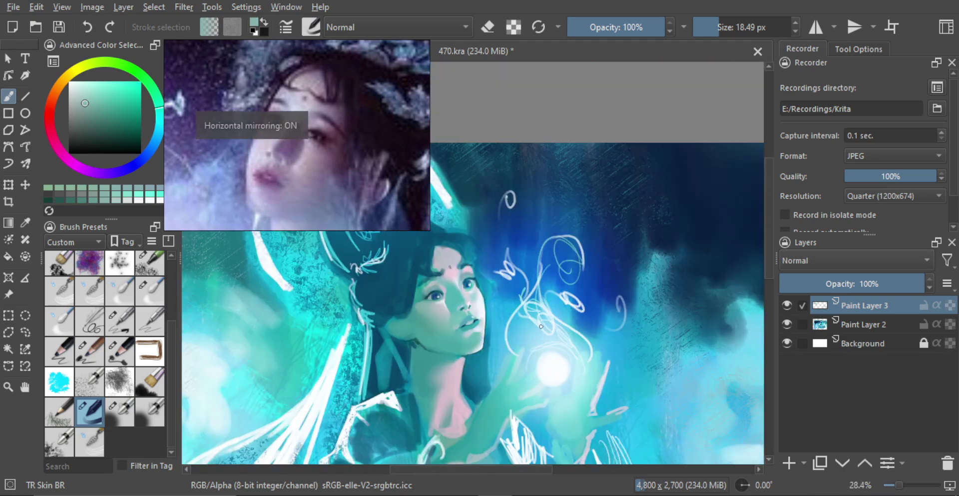
key(m)
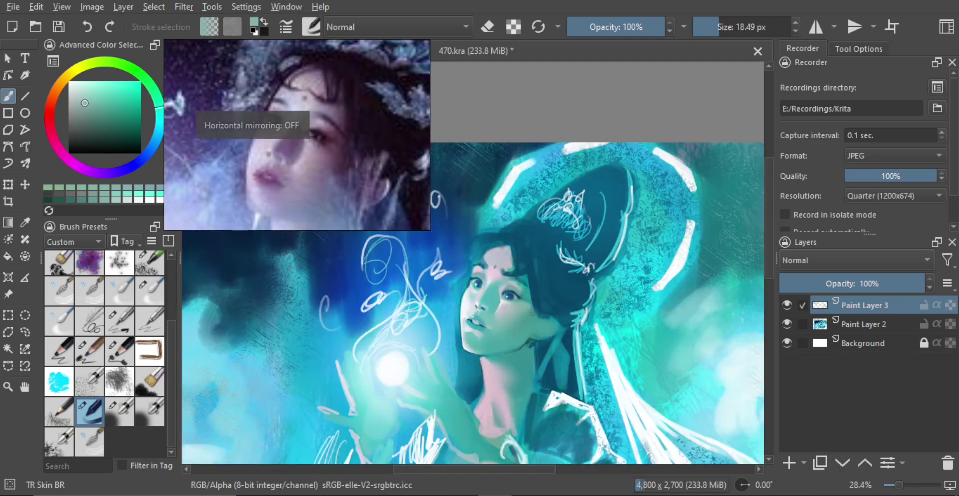
Step: Merge the eyelid paint layer down into Paint Layer 2
key(shift+Delete)
scroll(532, 313, up, 4)
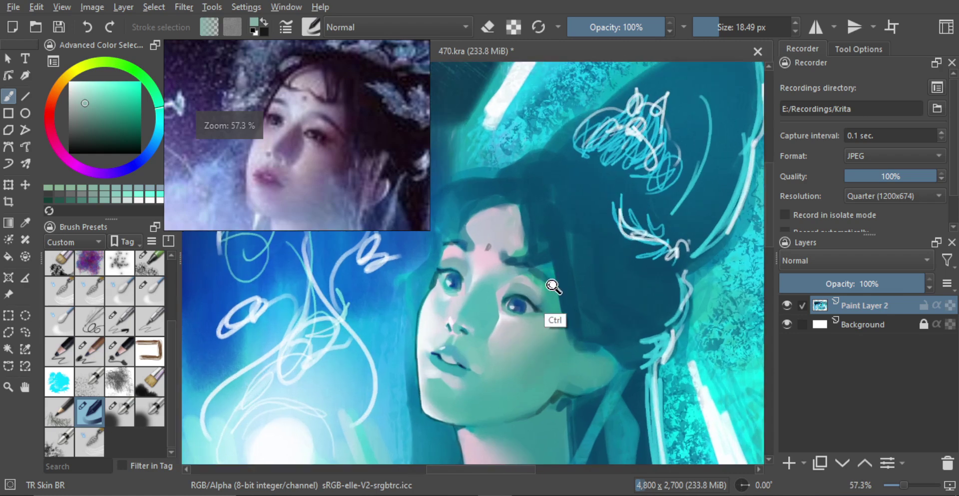
key(Insert)
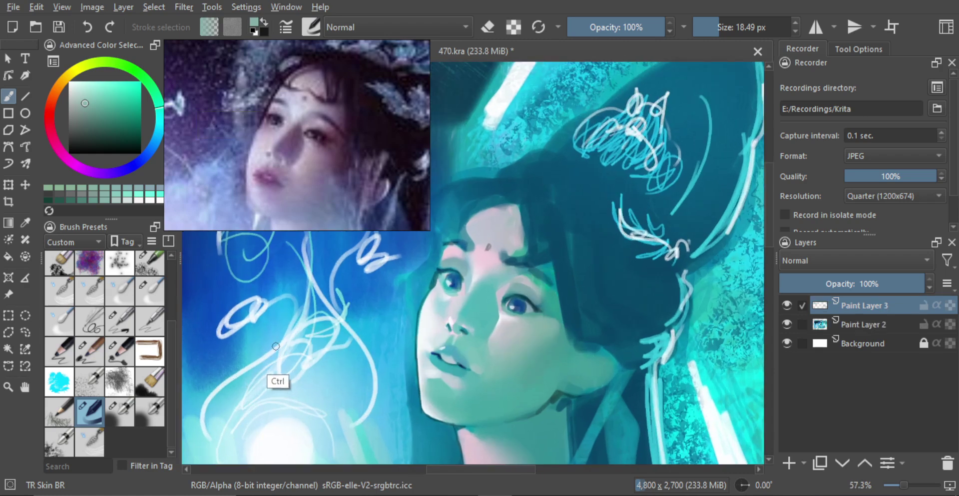
key(shift+Delete)
Step: Blend the skin around the brows, eyelids and forehead with TR Mixer R at about 23 to 40 px
click(151, 297)
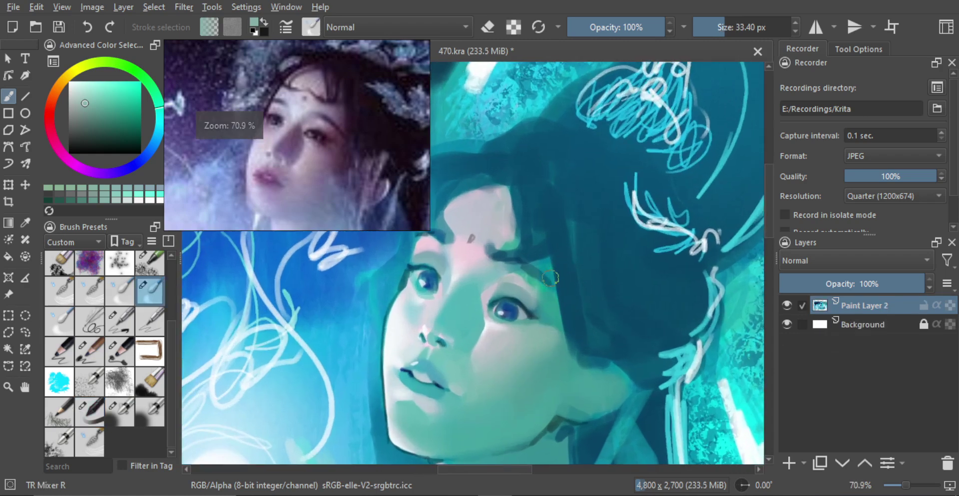
scroll(548, 285, up, 1)
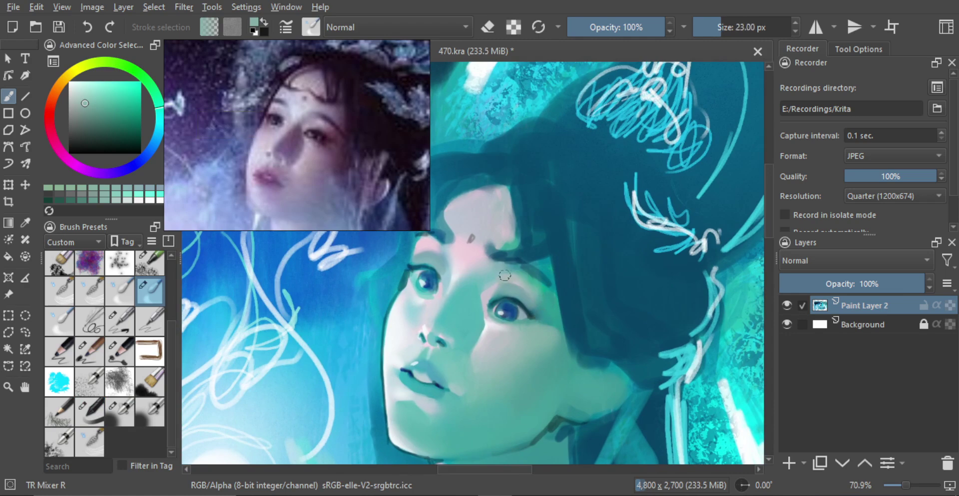
mouse_move(442, 256)
mouse_down()
mouse_move(452, 261)
mouse_move(455, 249)
mouse_up()
drag(462, 239, 450, 243)
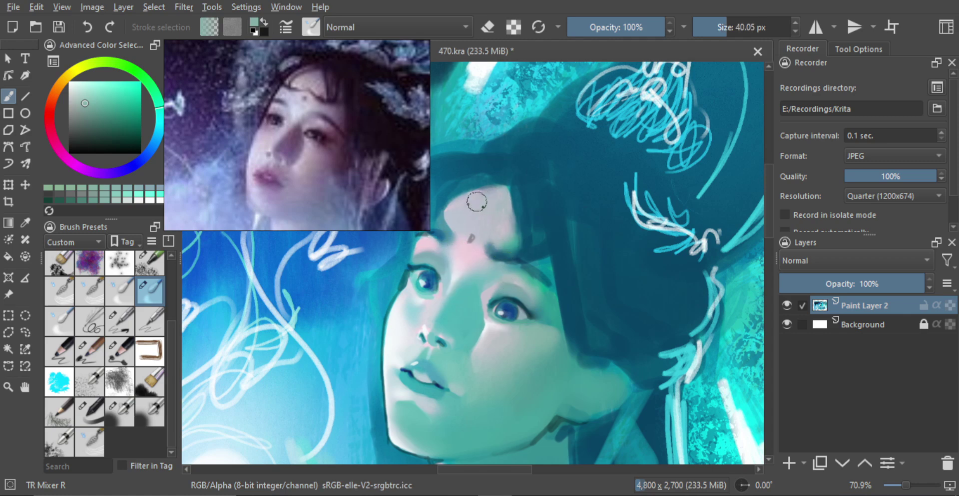
drag(509, 223, 528, 322)
drag(528, 240, 537, 280)
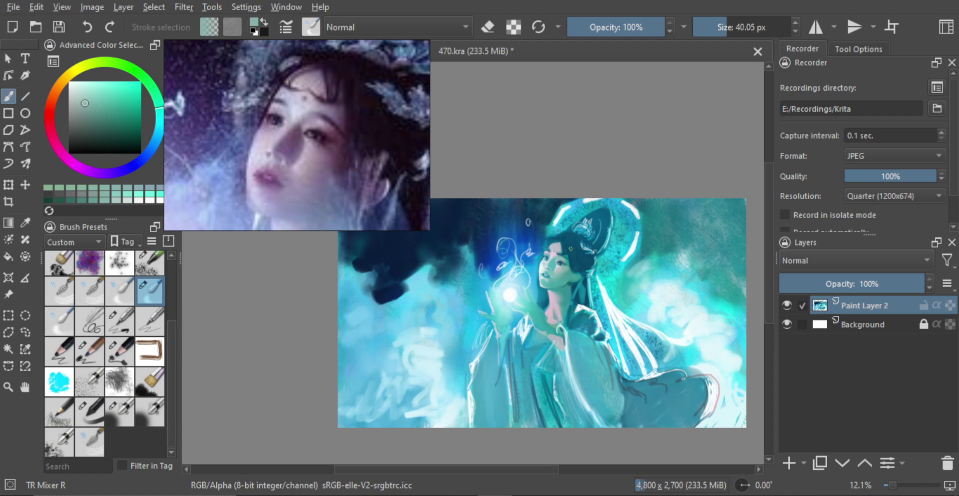
Step: Add a new paint layer and set up the TR Skin SB brush with a bright red for blush, eraser mode off
click(788, 464)
drag(545, 305, 547, 265)
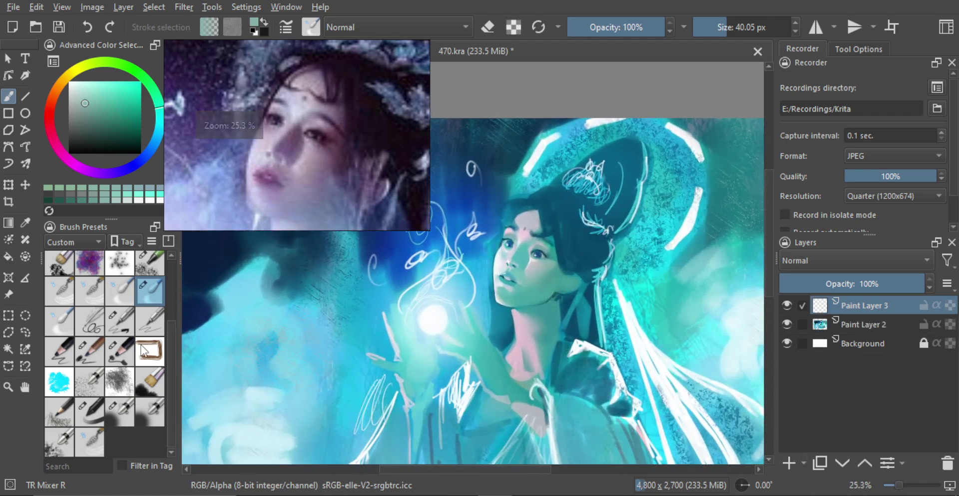
click(133, 406)
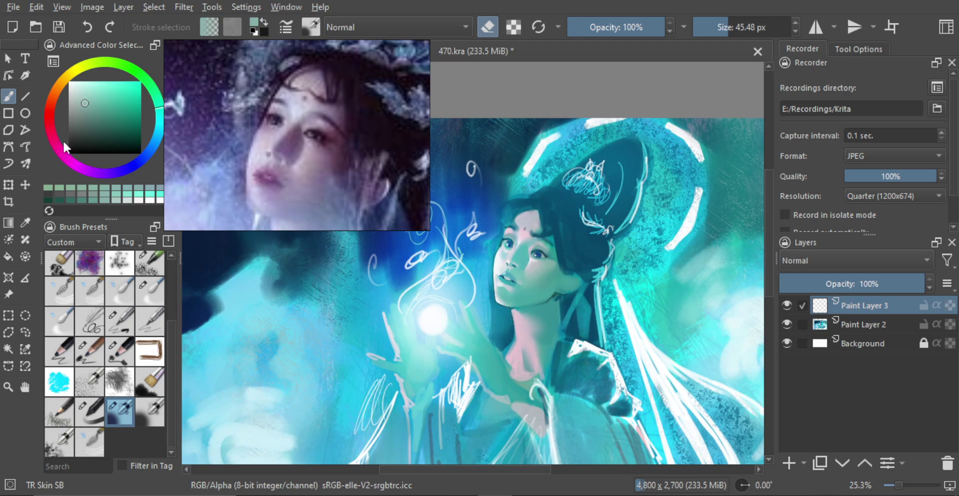
click(52, 121)
key(e)
mouse_move(544, 280)
mouse_down()
mouse_move(557, 281)
mouse_move(533, 288)
mouse_move(546, 276)
mouse_move(523, 230)
mouse_up()
click(126, 82)
Step: Paint soft red blush over the cheeks, nose, eyelids and ear with TR Skin SB at about 40 to 72 px
mouse_move(510, 265)
mouse_down()
mouse_move(492, 270)
mouse_move(548, 245)
mouse_move(505, 233)
mouse_up()
key(ctrl+z)
key(ctrl+z)
key(ctrl+z)
key(ctrl+z)
drag(506, 278, 494, 277)
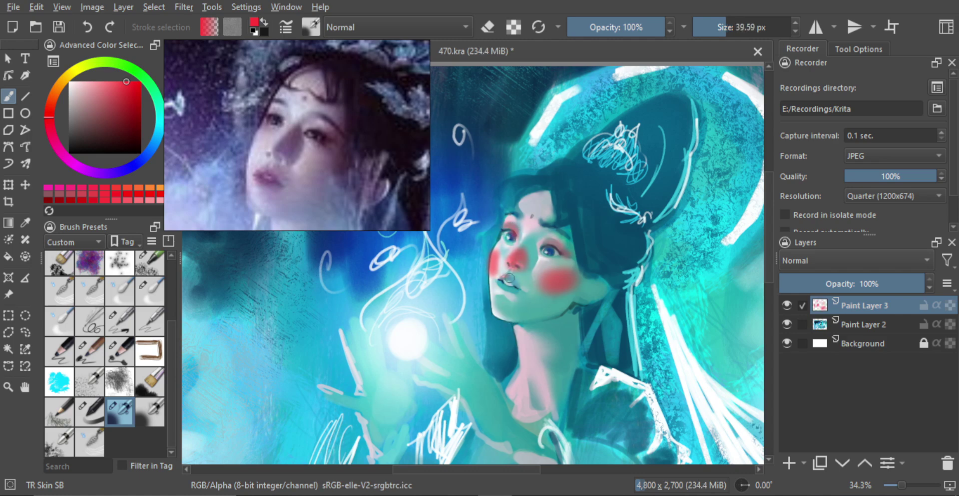
key(ctrl)
mouse_move(572, 298)
mouse_down()
mouse_move(600, 295)
mouse_move(620, 314)
mouse_up()
drag(620, 314, 583, 318)
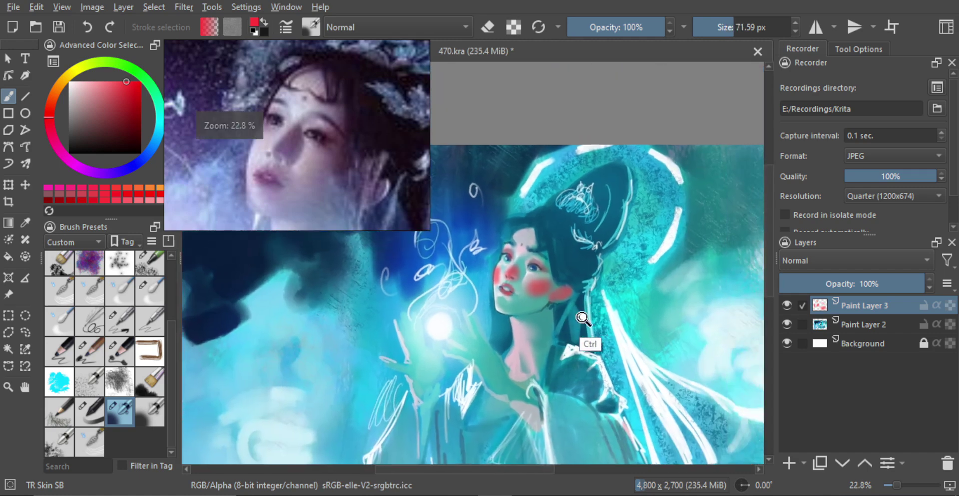
Step: Try the blush layer in Overlay mode with its opacity adjusted to 50%, comparing the portrait in mirrored view
scroll(583, 317, down, 2)
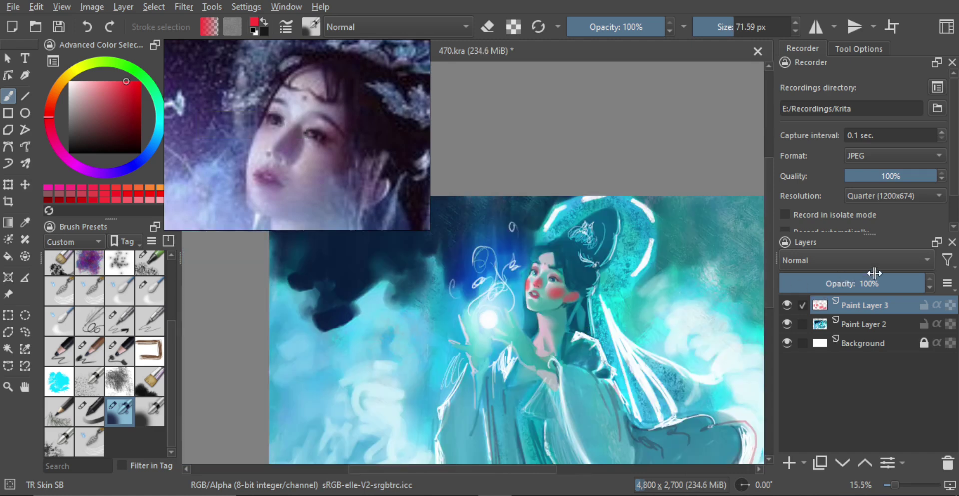
drag(894, 281, 820, 282)
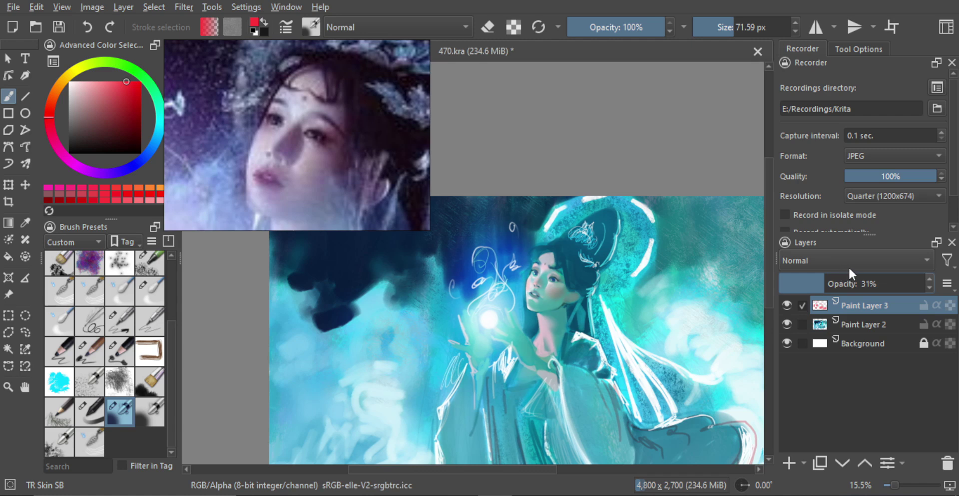
click(848, 260)
click(841, 266)
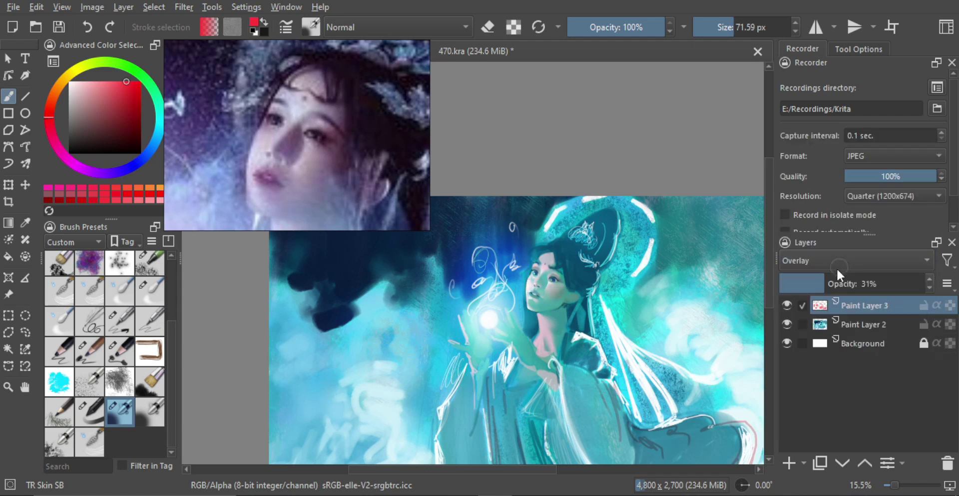
click(875, 282)
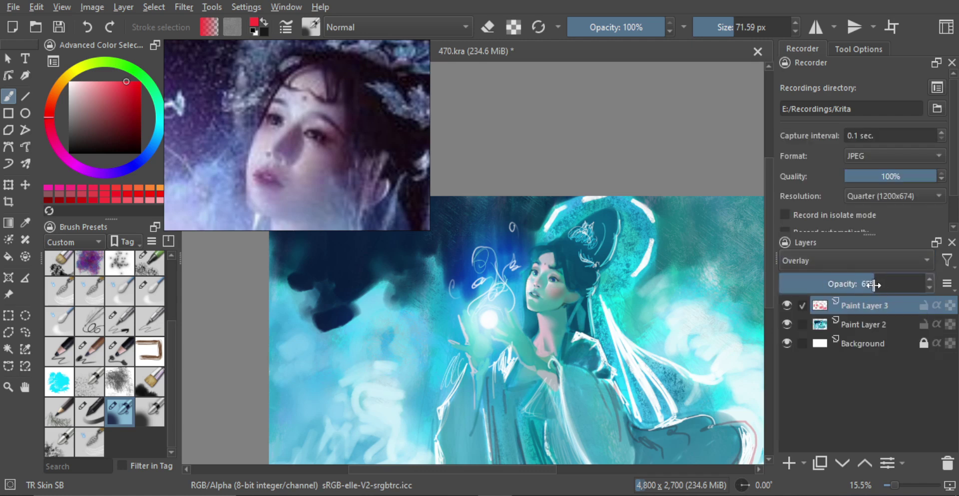
click(857, 284)
mouse_move(859, 284)
mouse_down()
mouse_move(894, 284)
mouse_move(869, 283)
mouse_up()
key(m)
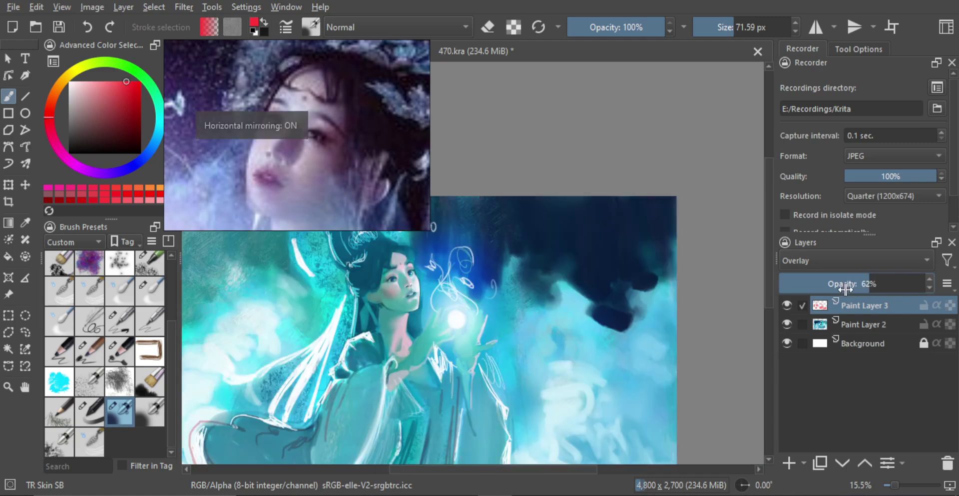
key(m)
click(848, 283)
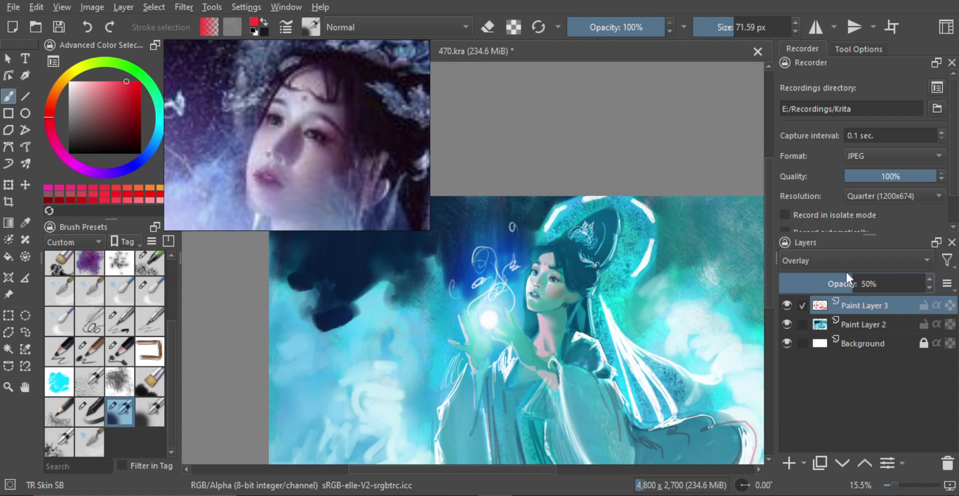
Step: Try Multiply on the blush layer, settle on Color blending at 43% opacity, and check the portrait in mirrored view
click(851, 259)
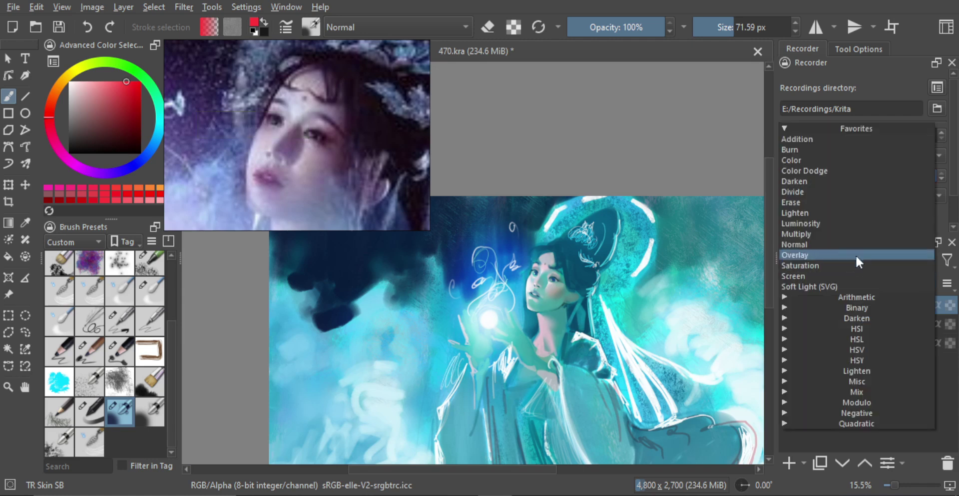
click(831, 233)
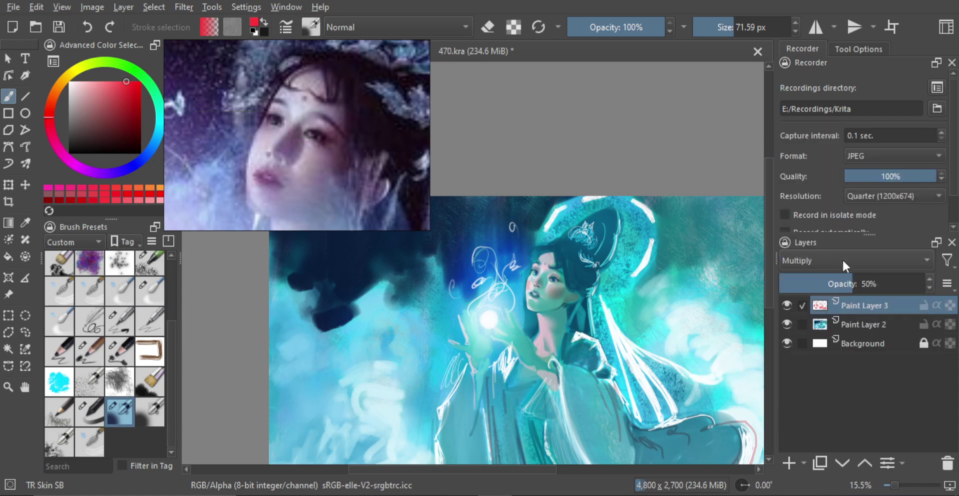
click(842, 259)
click(823, 181)
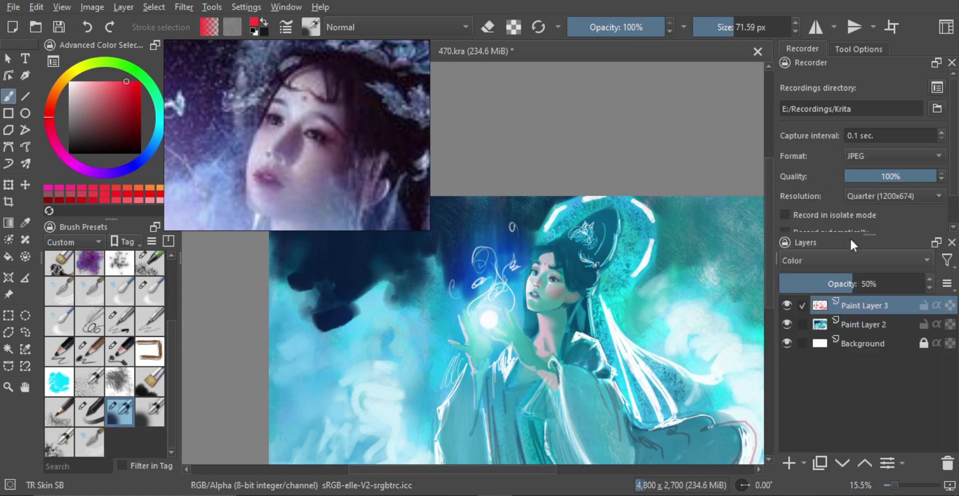
drag(870, 277, 842, 283)
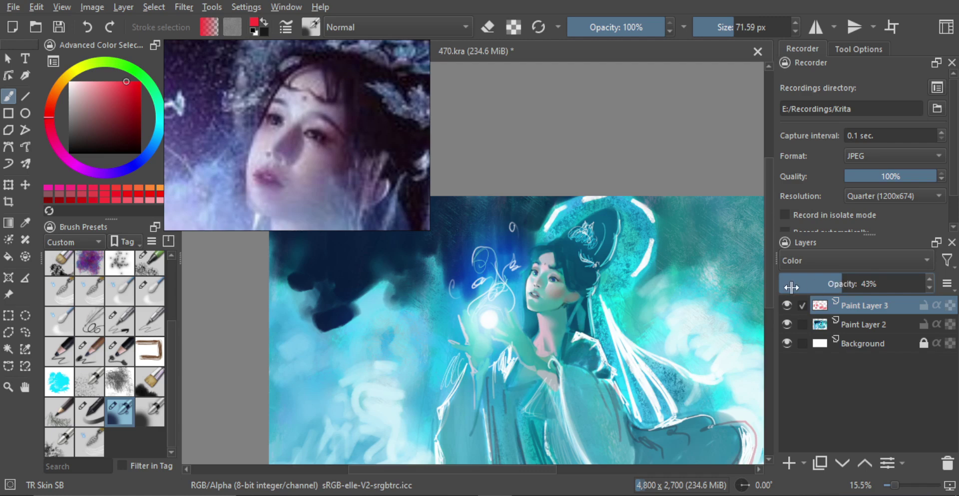
scroll(636, 328, down, 2)
drag(636, 328, 604, 332)
key(m)
key(m)
scroll(558, 325, up, 2)
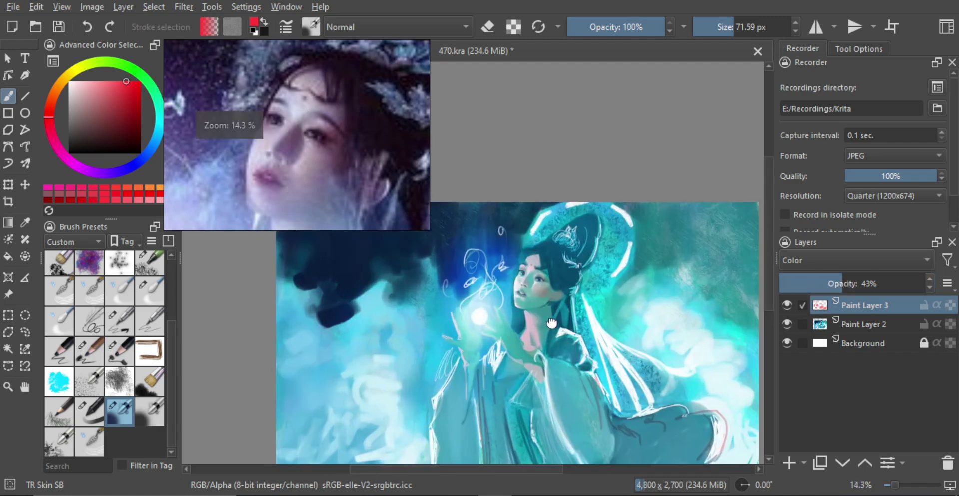
drag(550, 321, 556, 320)
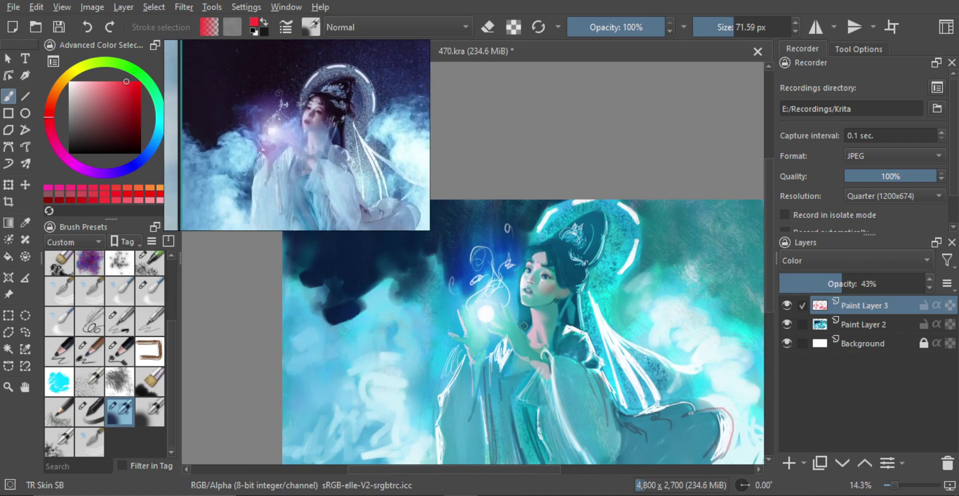
Step: Using the full reference view, tint both hands with soft red at about 88 px and check in mirrored view
double_click(299, 150)
mouse_move(519, 334)
mouse_down()
mouse_move(515, 305)
mouse_move(517, 319)
mouse_up()
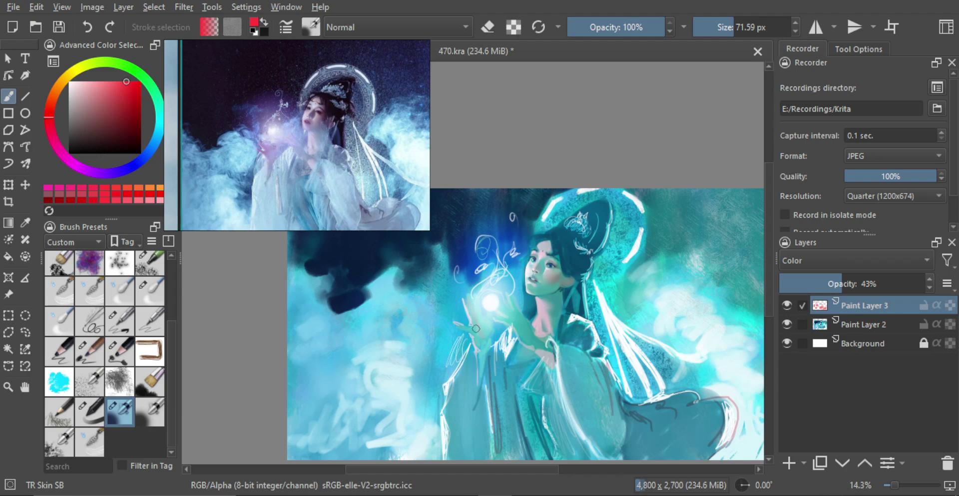
key(ctrl+z)
shift+drag(475, 331, 519, 325)
key(bracketright)
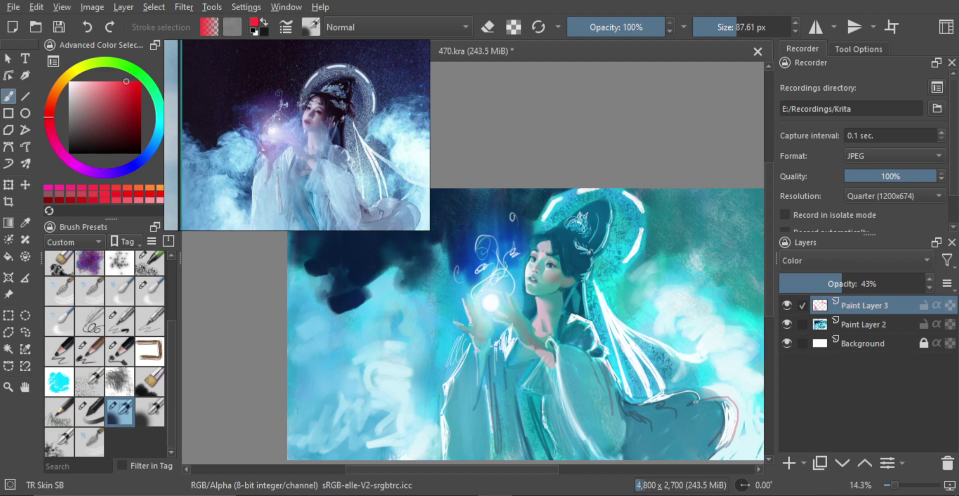
key(bracketright)
mouse_move(564, 267)
ctrl+mouse_down()
mouse_move(567, 296)
mouse_move(572, 250)
mouse_move(554, 303)
ctrl+mouse_up()
key(m)
key(m)
Step: Add a broad red tint over the robes at about 203 px and set the tint layer's opacity to 51%
mouse_move(511, 323)
shift+mouse_down()
mouse_move(542, 306)
mouse_move(550, 270)
shift+mouse_up()
ctrl+drag(575, 304, 584, 325)
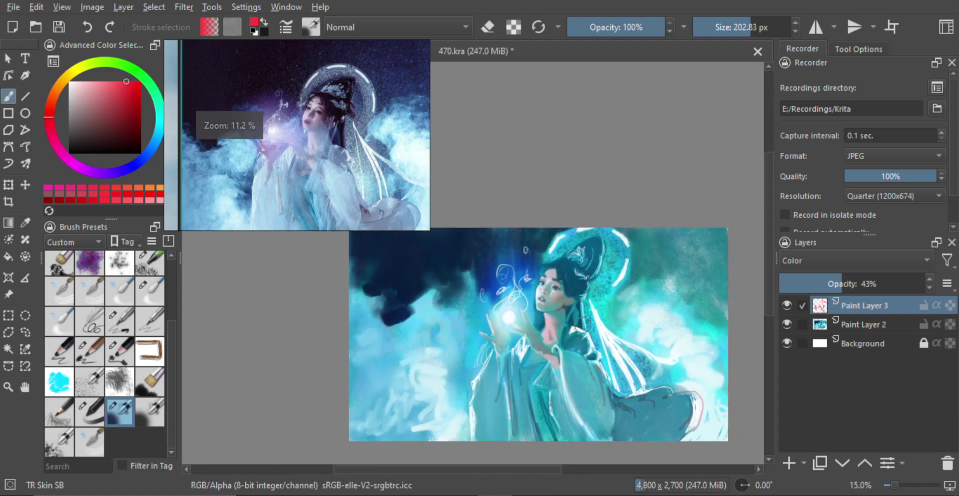
key(m)
key(m)
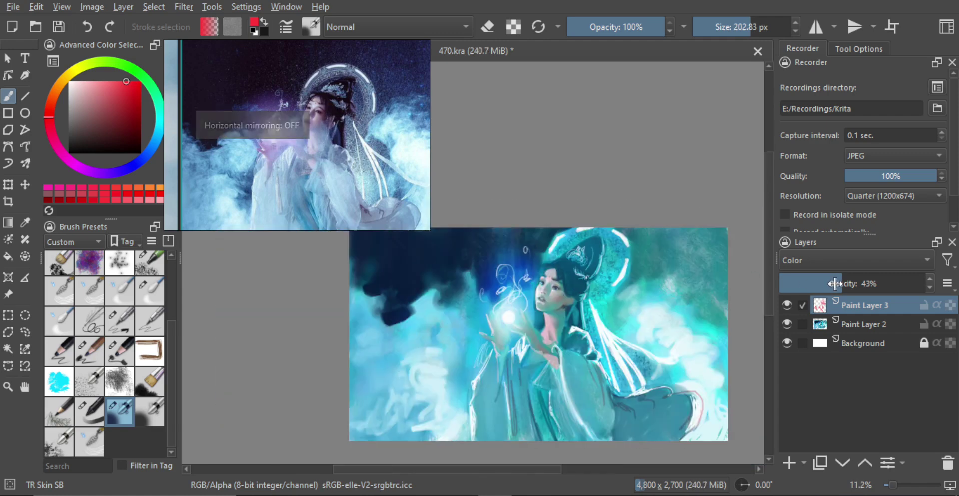
mouse_move(835, 283)
mouse_down()
mouse_move(947, 277)
mouse_move(858, 281)
mouse_up()
key(m)
key(m)
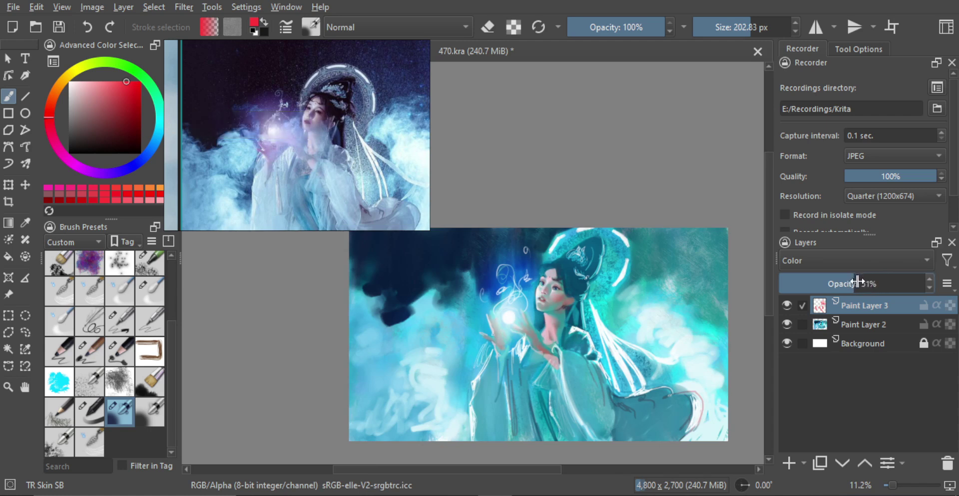
Step: Tint the robe's trailing end with soft red at about 280 px, checking in mirrored view
mouse_move(583, 359)
mouse_down()
mouse_move(534, 360)
mouse_move(511, 340)
mouse_move(532, 383)
mouse_move(595, 380)
mouse_move(593, 401)
mouse_up()
key(ctrl+z)
key(m)
key(m)
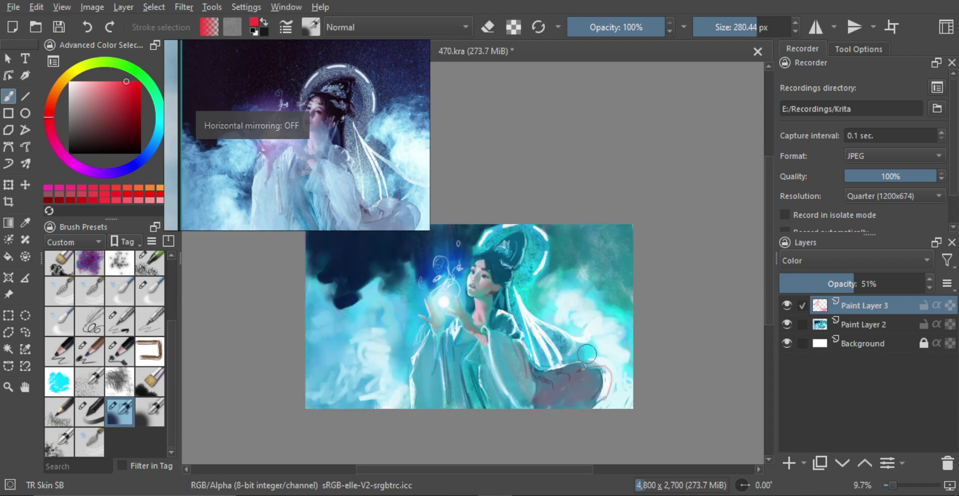
Step: Erase excess red from the trailing robe at about 356 px and merge the tint layer into Paint Layer 2
key(e)
shift+drag(648, 338, 656, 337)
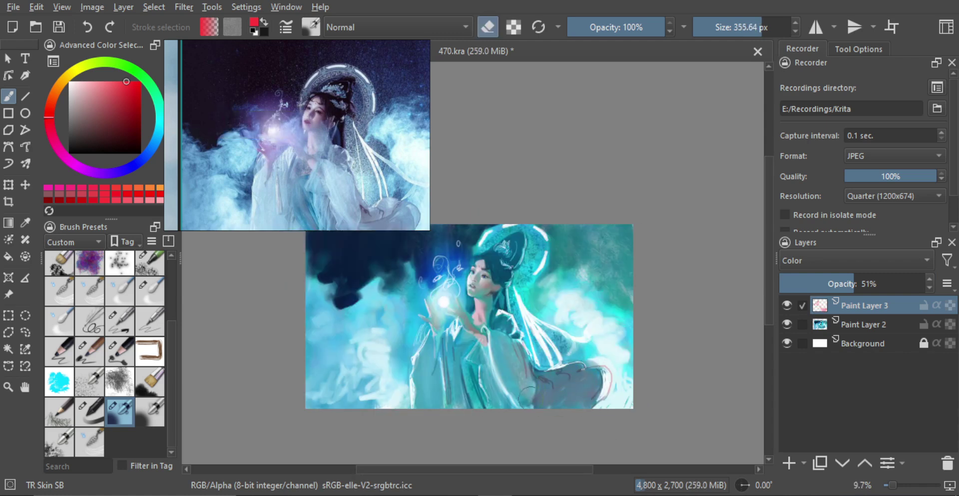
key(minus)
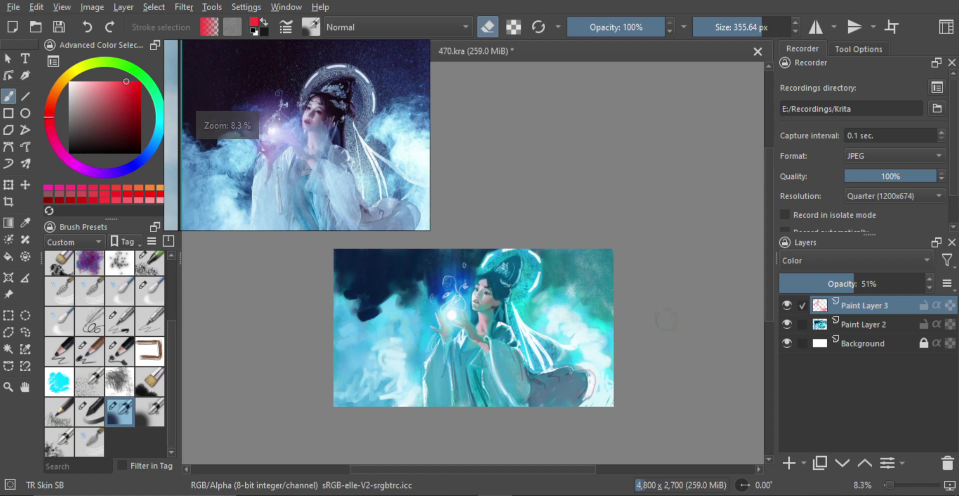
key(ctrl+e)
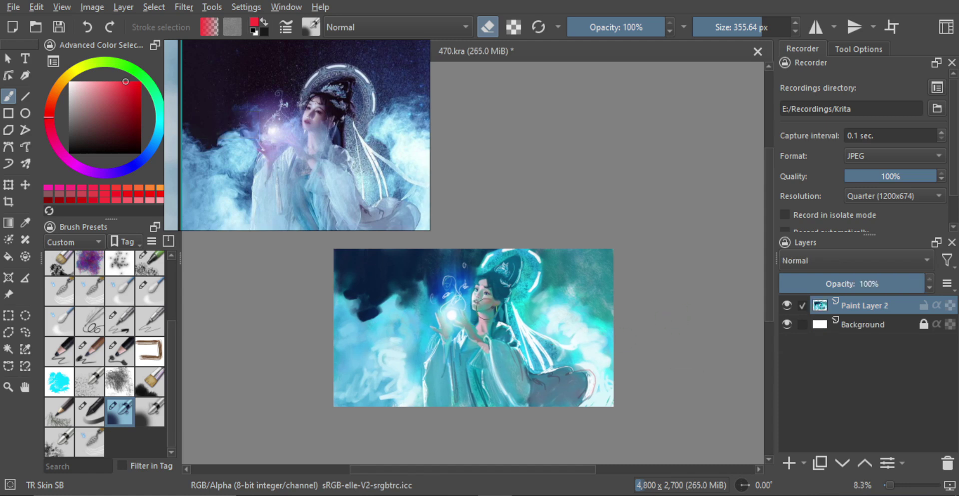
key(plus)
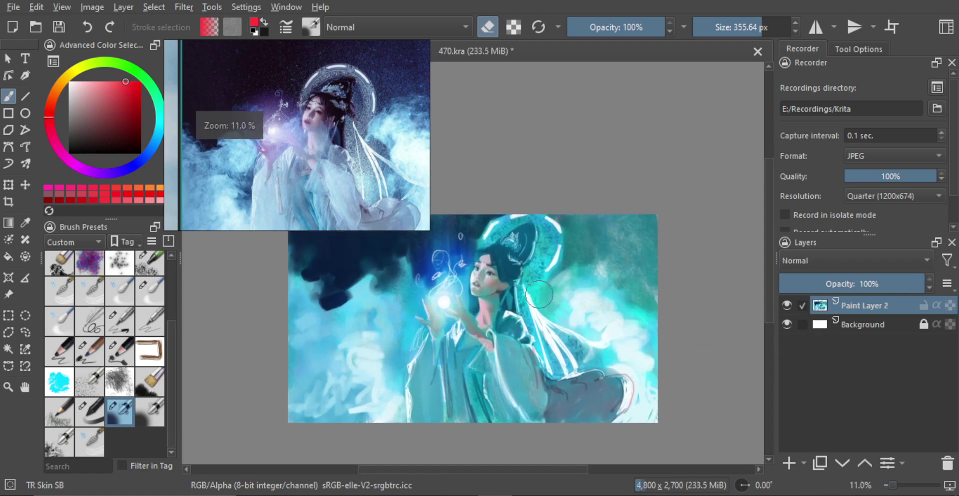